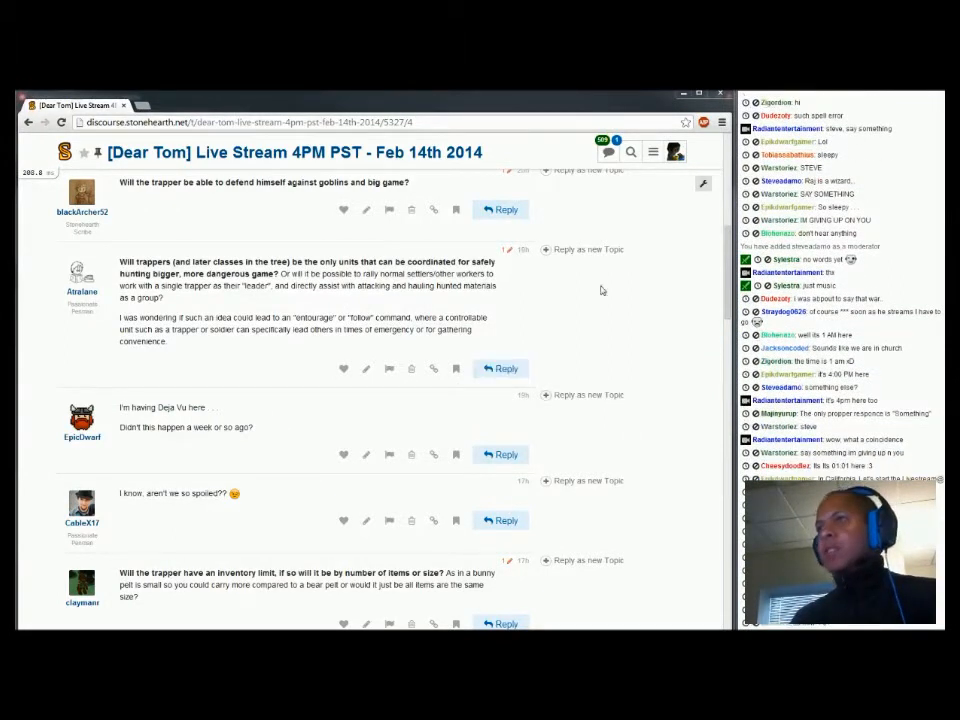
Go to stonehearth.net and open the blog post "Alpha r41 Now Available on Steam!"
{"action": "left_click", "coordinate": [141, 125]}
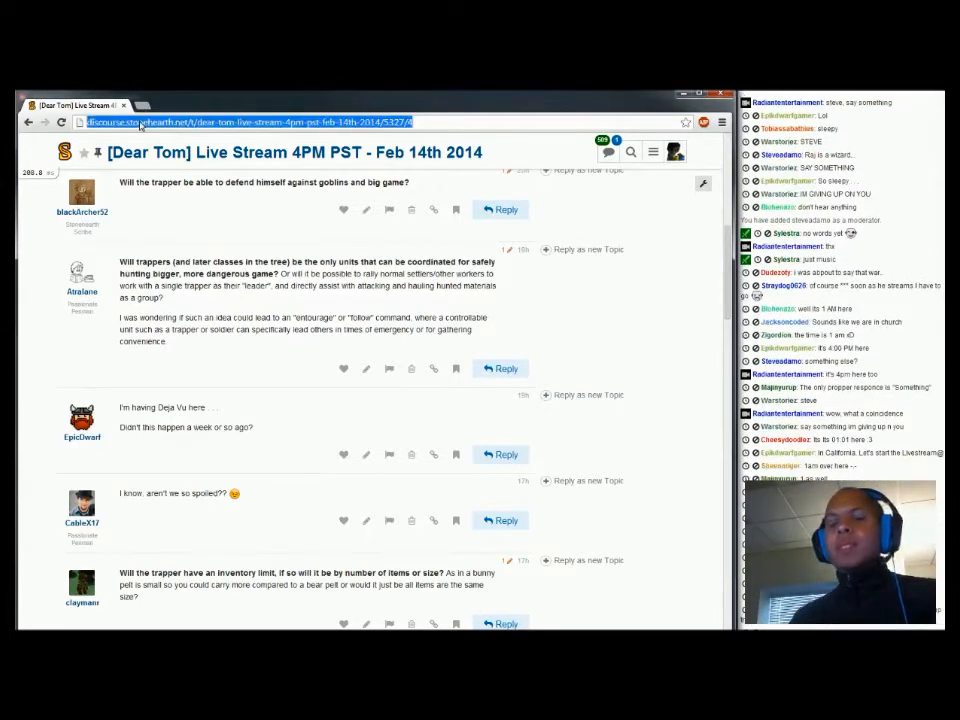
{"action": "type", "text": "stoneh"}
{"action": "key", "text": "Return"}
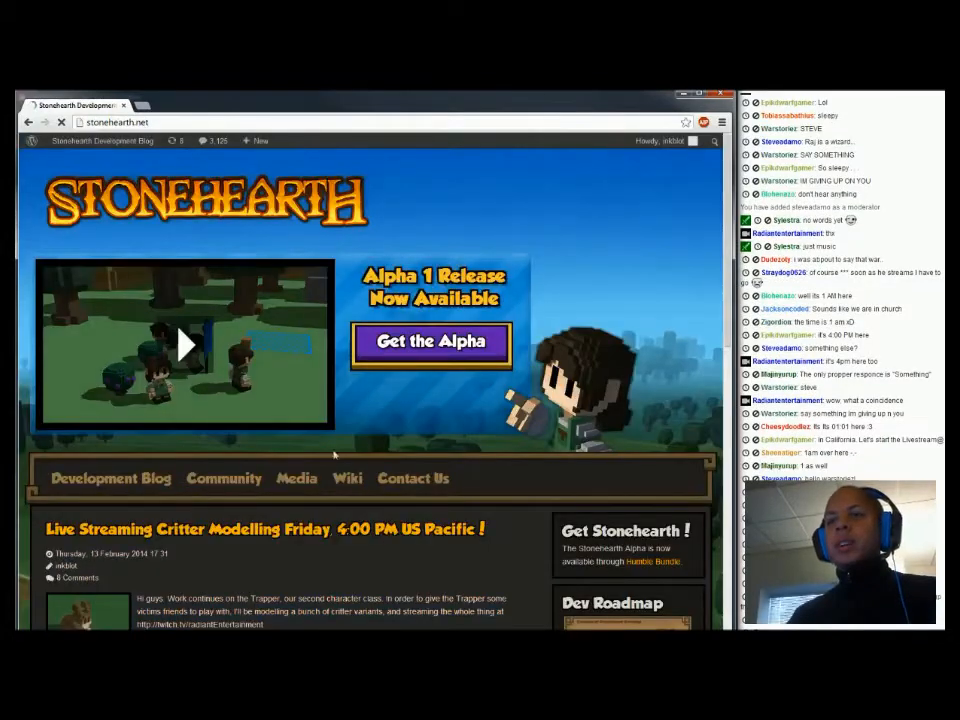
{"action": "scroll", "coordinate": [339, 463], "scroll_direction": "down", "scroll_amount": 5}
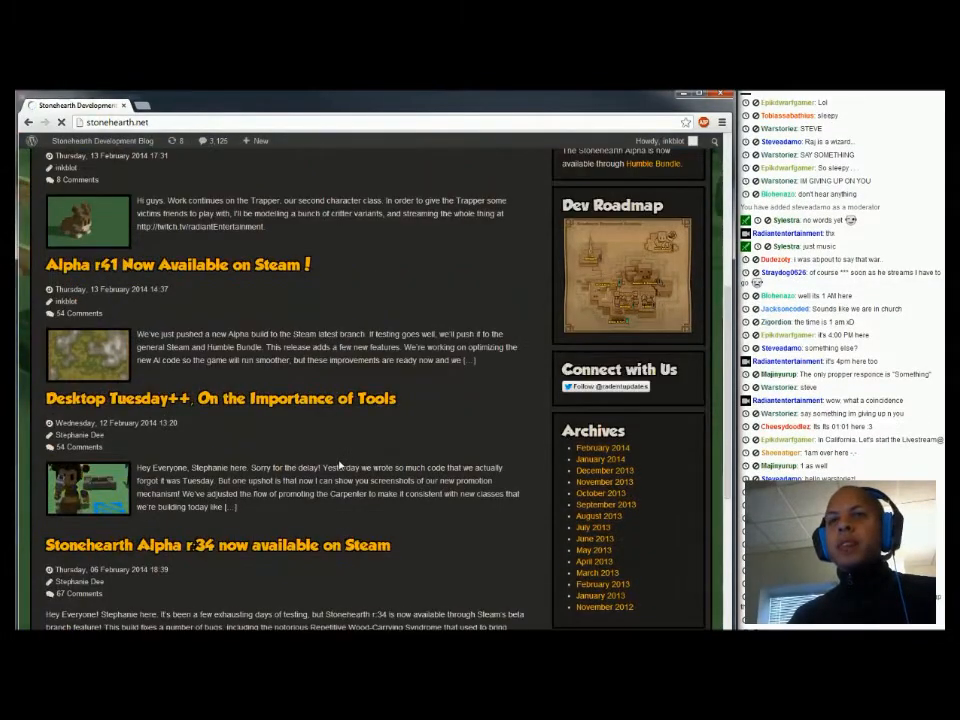
{"action": "left_click", "coordinate": [193, 266]}
Read the Alpha r41 release post, from the title through job promotion changes and the New World Map section
{"action": "scroll", "coordinate": [223, 311], "scroll_direction": "down", "scroll_amount": 2}
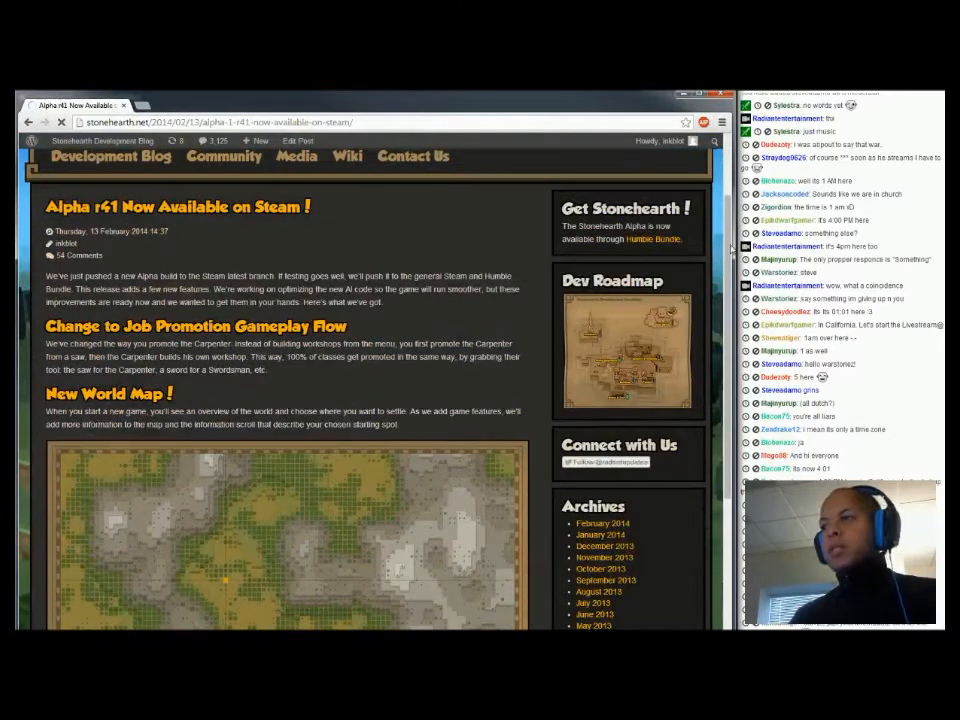
{"action": "scroll", "coordinate": [731, 249], "scroll_direction": "down", "scroll_amount": 1}
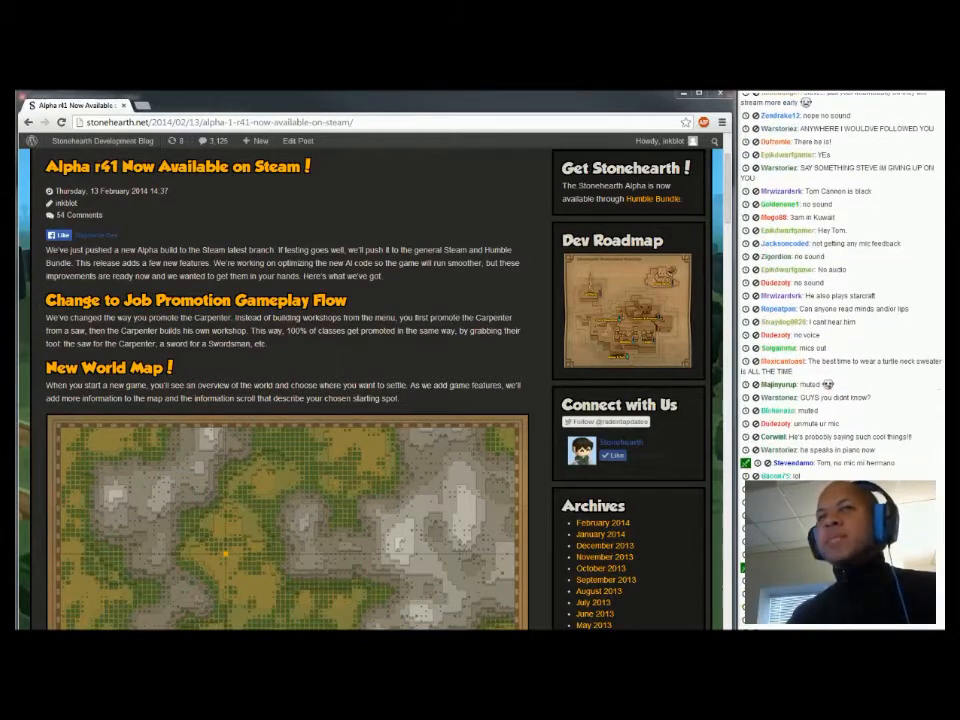
{"action": "triple_click", "coordinate": [240, 168]}
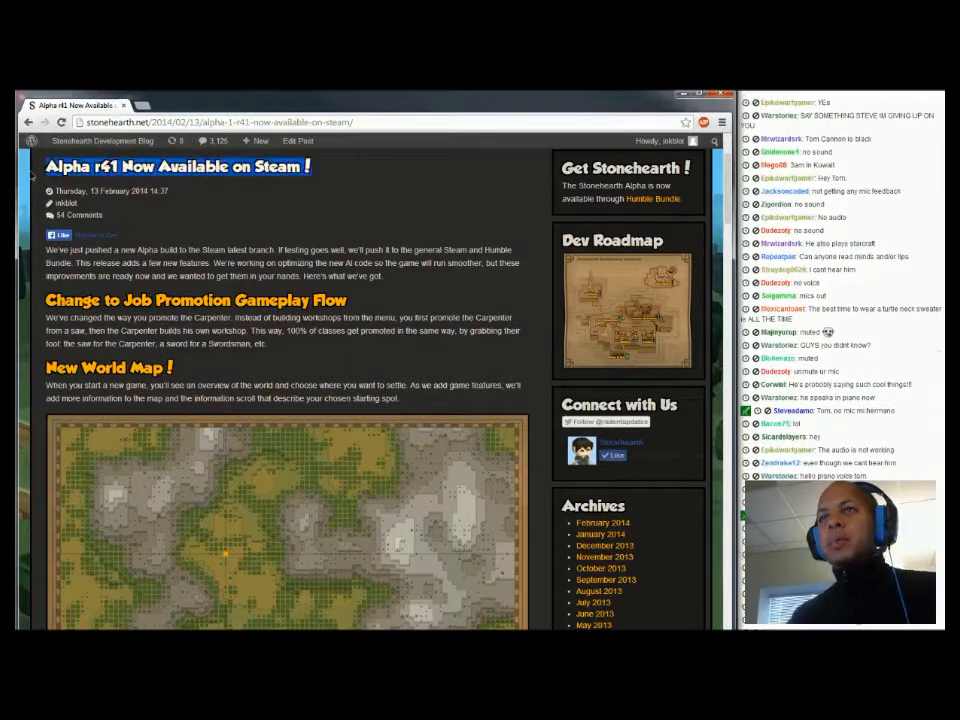
{"action": "scroll", "coordinate": [472, 322], "scroll_direction": "down", "scroll_amount": 2}
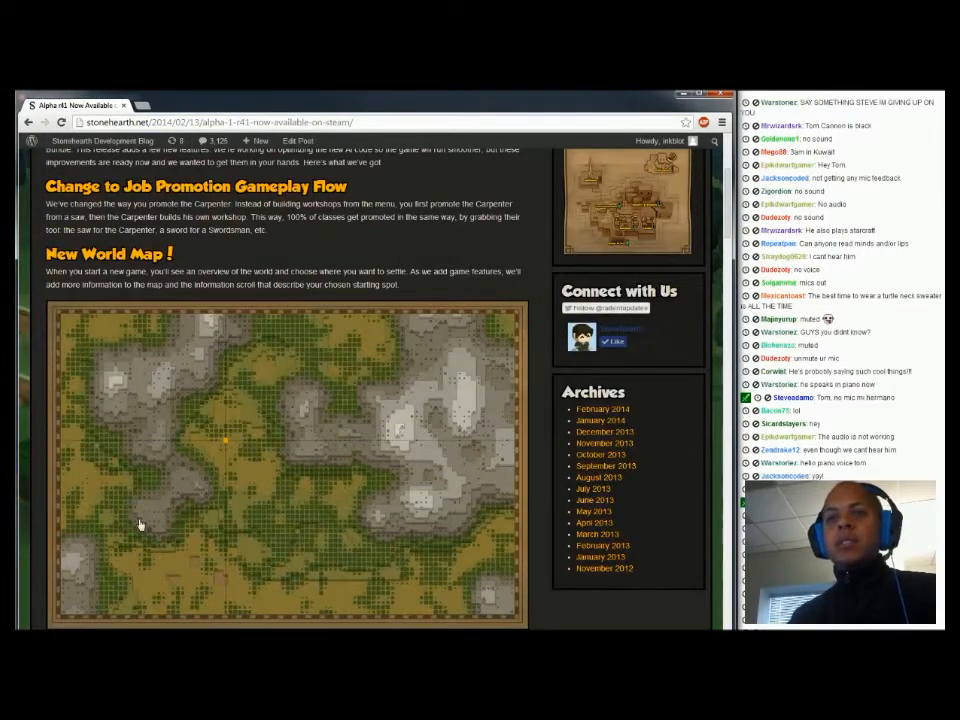
{"action": "scroll", "coordinate": [140, 524], "scroll_direction": "down", "scroll_amount": 2}
{"action": "scroll", "coordinate": [140, 524], "scroll_direction": "up", "scroll_amount": 1}
{"action": "scroll", "coordinate": [140, 524], "scroll_direction": "down", "scroll_amount": 1}
{"action": "scroll", "coordinate": [140, 524], "scroll_direction": "up", "scroll_amount": 1}
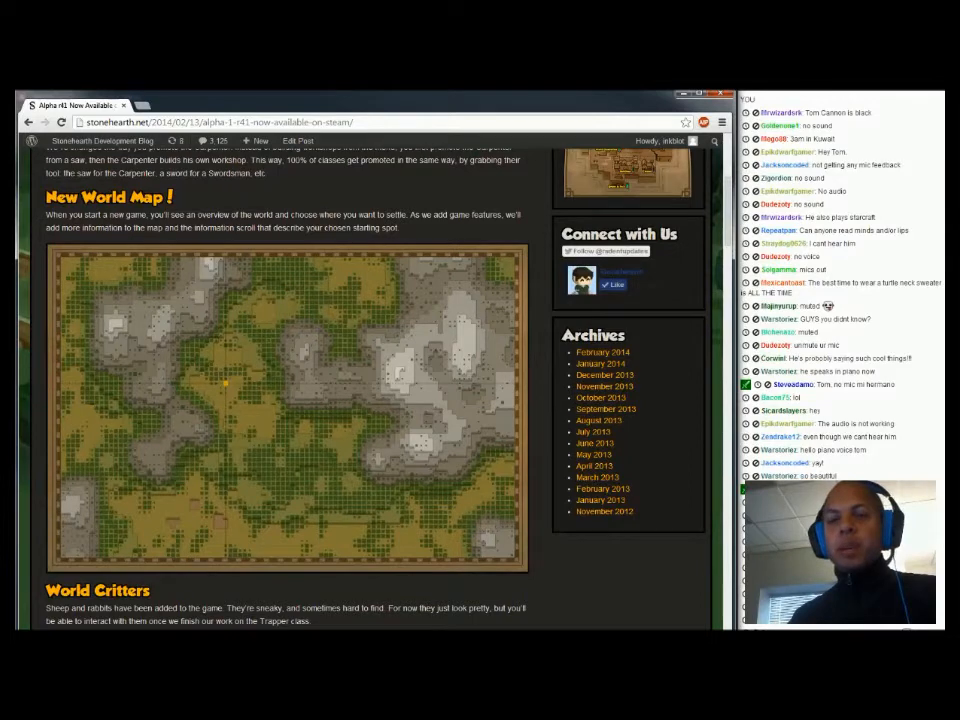
Launch the Stonehearth game and narrow its window so the stream chat is uncovered
{"action": "key", "text": "super"}
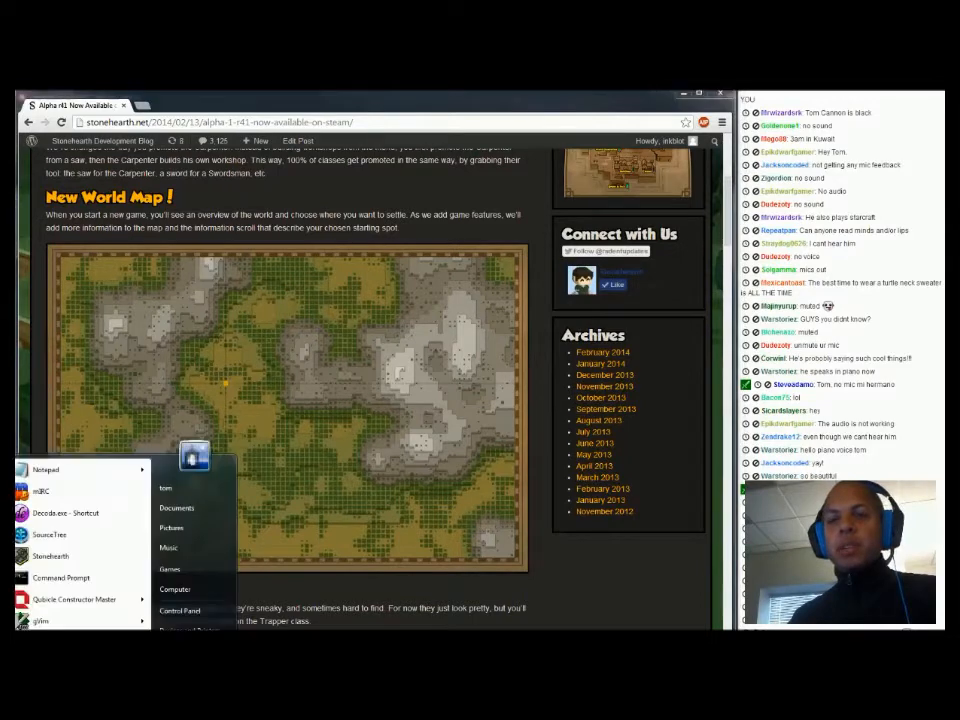
{"action": "left_click", "coordinate": [49, 557]}
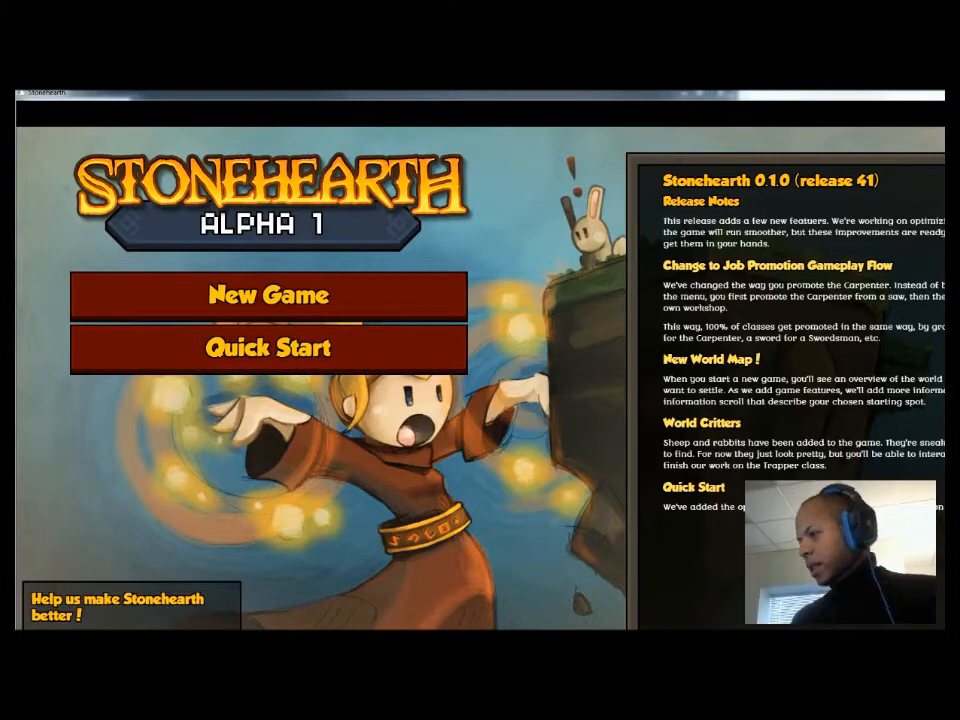
{"action": "left_click_drag", "start_coordinate": [944, 628], "coordinate": [735, 628]}
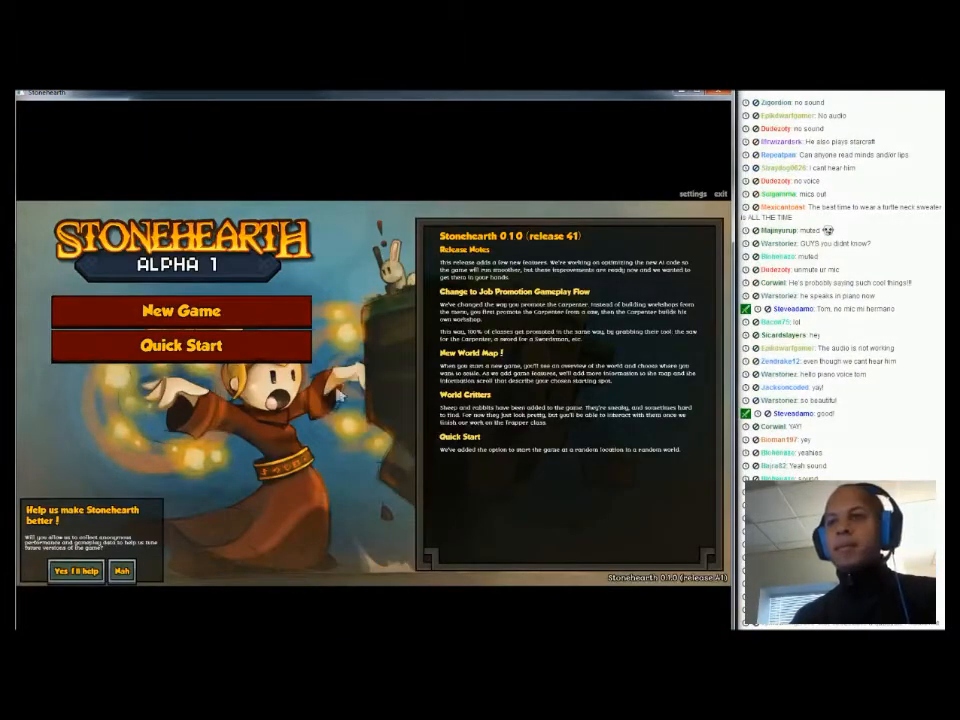
Start a new game and roll new world maps until one with several mountain ranges is generated
{"action": "left_click", "coordinate": [174, 311]}
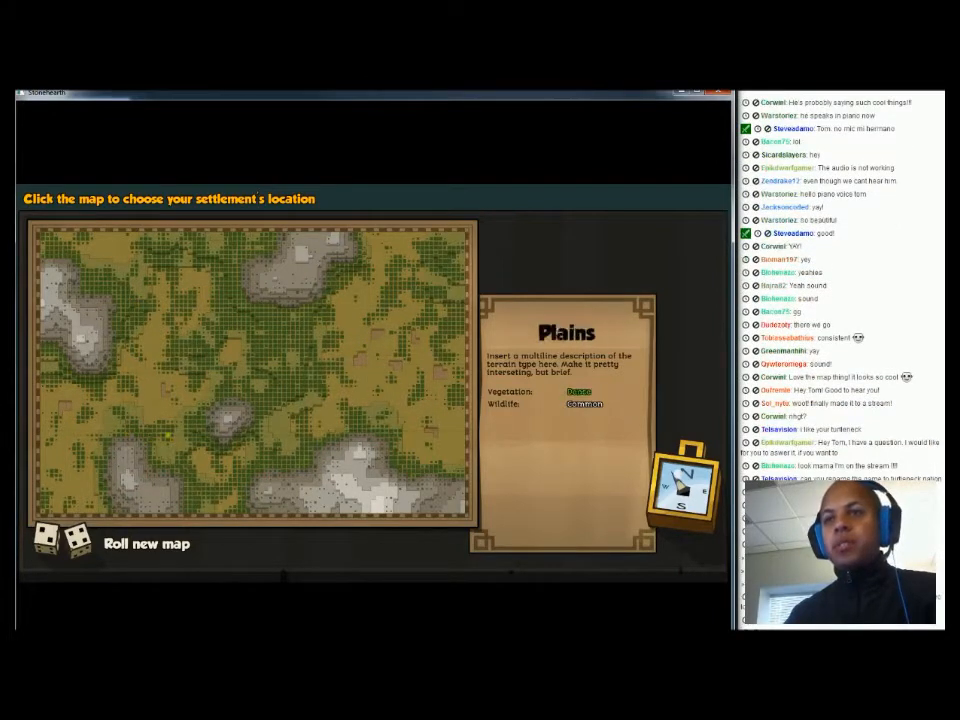
{"action": "left_click", "coordinate": [91, 550]}
{"action": "left_click", "coordinate": [91, 550]}
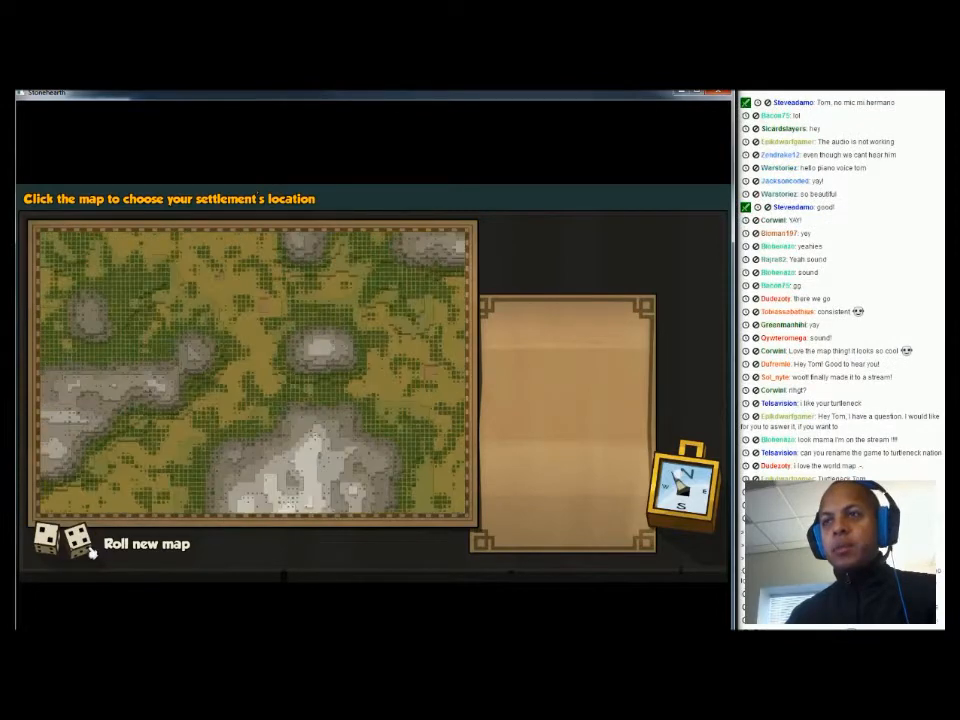
{"action": "left_click", "coordinate": [125, 540]}
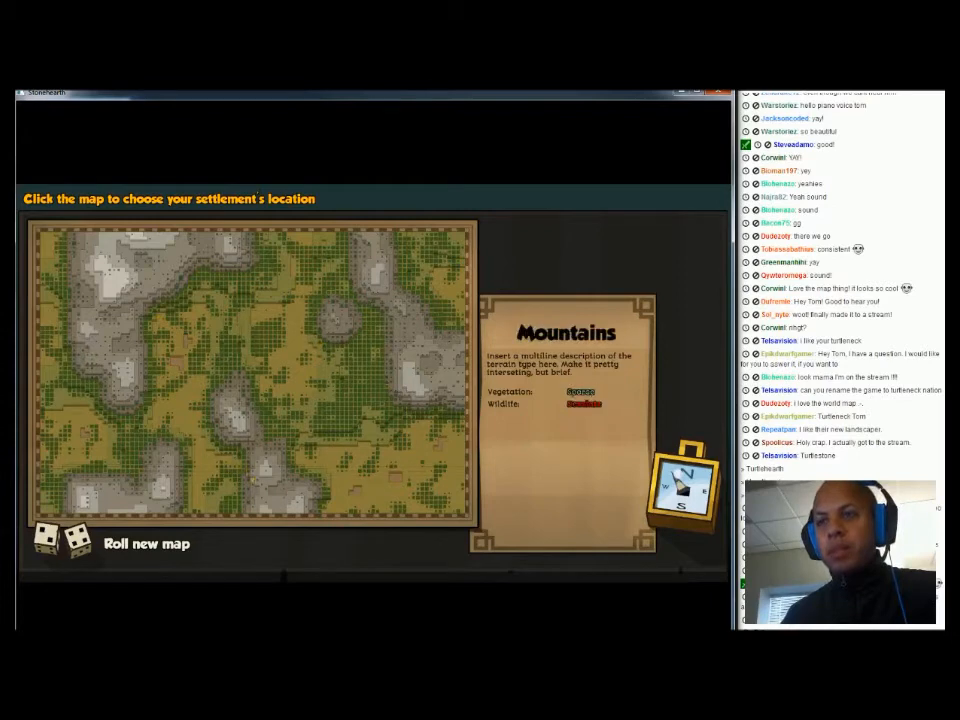
Embark at the Mountain Peak location near the map's lower middle and place the settlement banner on the flat stone summit
{"action": "left_click", "coordinate": [266, 470]}
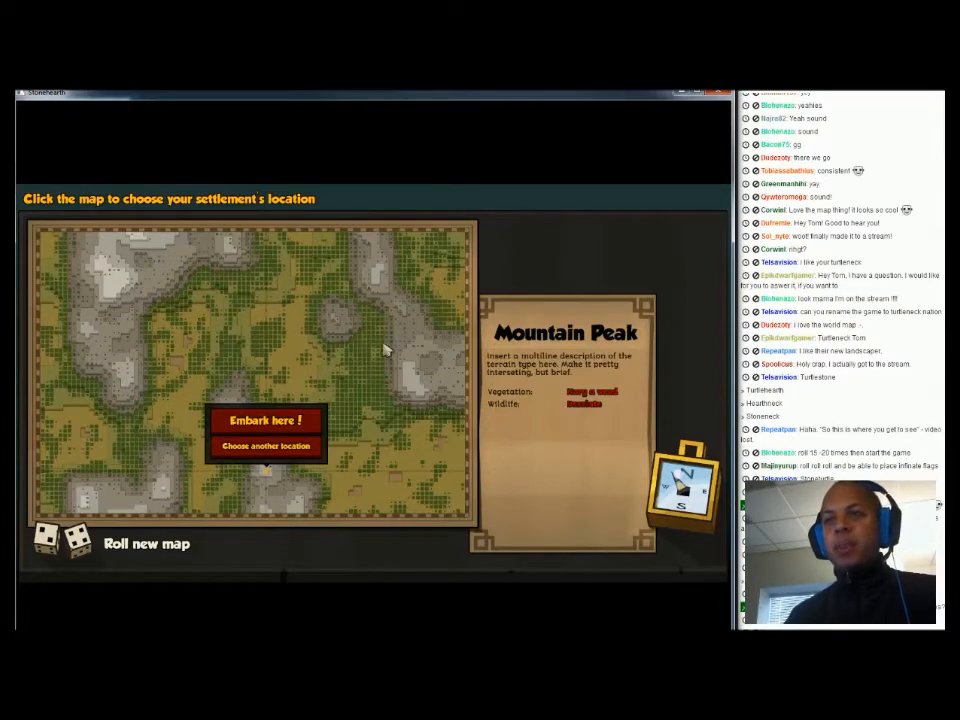
{"action": "left_click", "coordinate": [260, 425]}
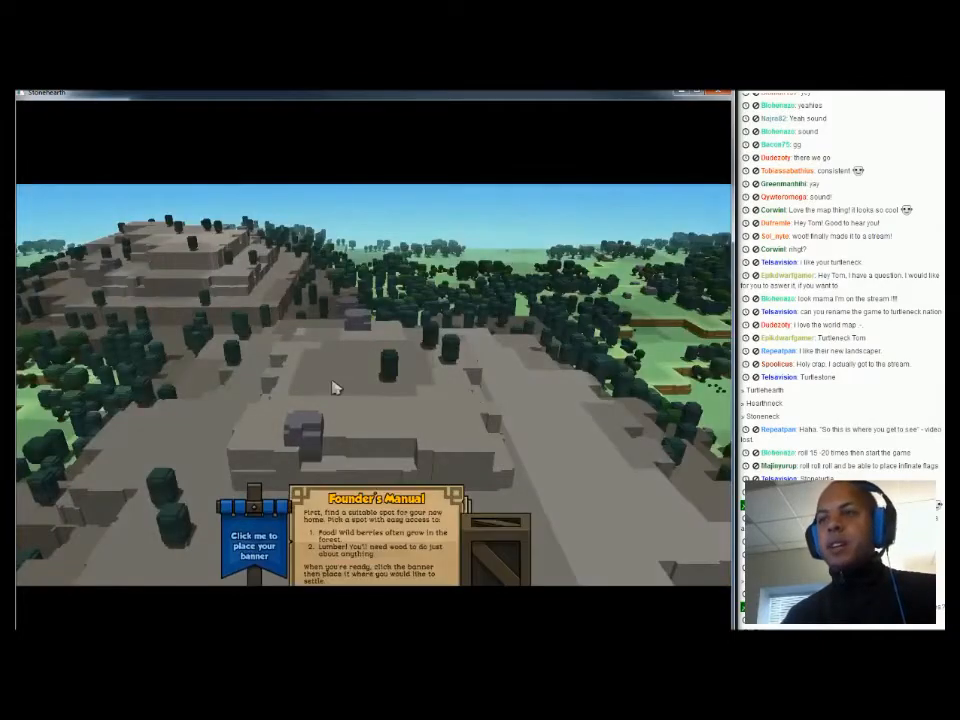
{"action": "middle_click_drag", "start_coordinate": [362, 387], "coordinate": [373, 431]}
{"action": "left_click", "coordinate": [254, 544]}
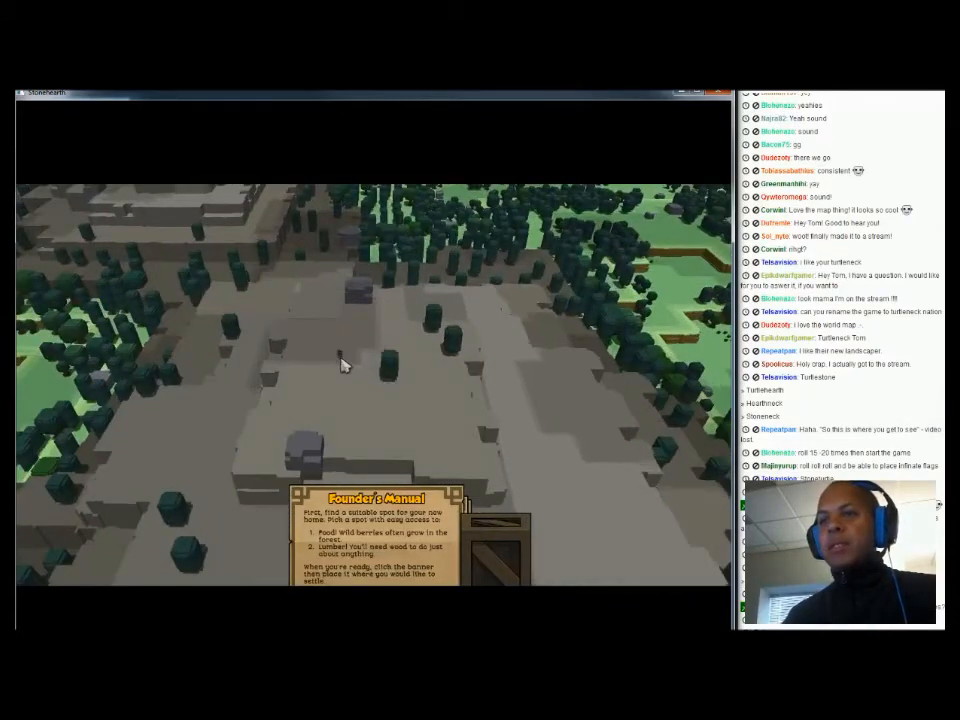
{"action": "mouse_move", "coordinate": [351, 381]}
{"action": "middle_mouse_down"}
{"action": "mouse_move", "coordinate": [286, 355]}
{"action": "mouse_move", "coordinate": [358, 399]}
{"action": "middle_mouse_up"}
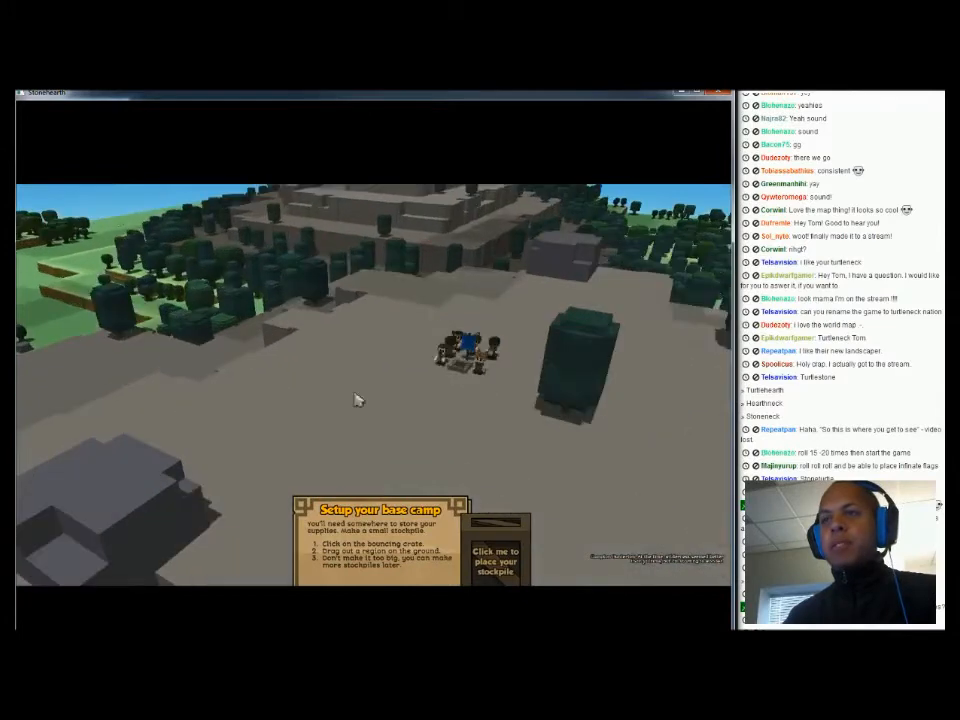
Mark out a small stockpile on the stone ground beside the settlement banner and finish the base camp setup
{"action": "left_click", "coordinate": [495, 560]}
{"action": "left_click_drag", "start_coordinate": [398, 366], "coordinate": [393, 362]}
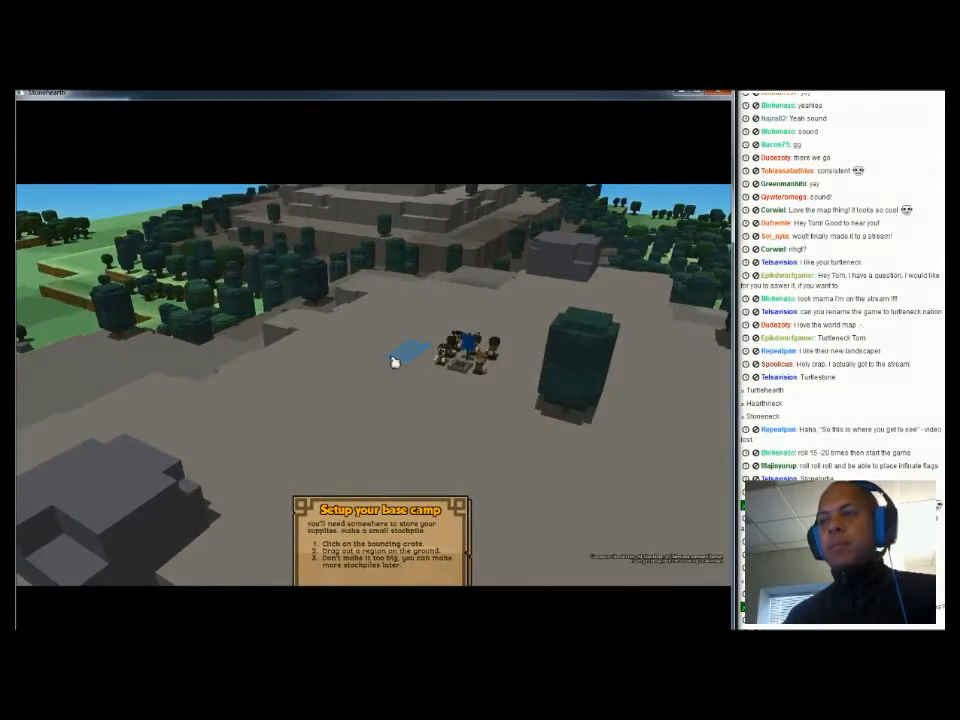
{"action": "scroll", "coordinate": [447, 395], "scroll_direction": "down", "scroll_amount": 4}
{"action": "left_click", "coordinate": [401, 571]}
Examine the mountain terrain around the base camp from several angles and distances
{"action": "middle_click_drag", "start_coordinate": [445, 372], "coordinate": [420, 264]}
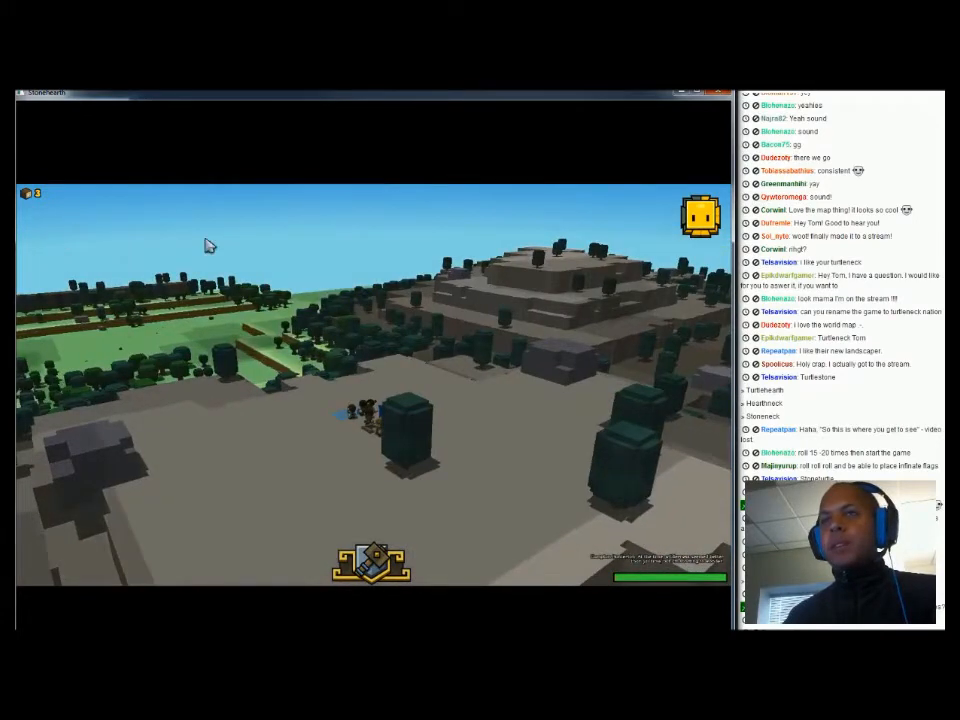
{"action": "middle_click_drag", "start_coordinate": [356, 347], "coordinate": [343, 409]}
{"action": "scroll", "coordinate": [403, 440], "scroll_direction": "up", "scroll_amount": 3}
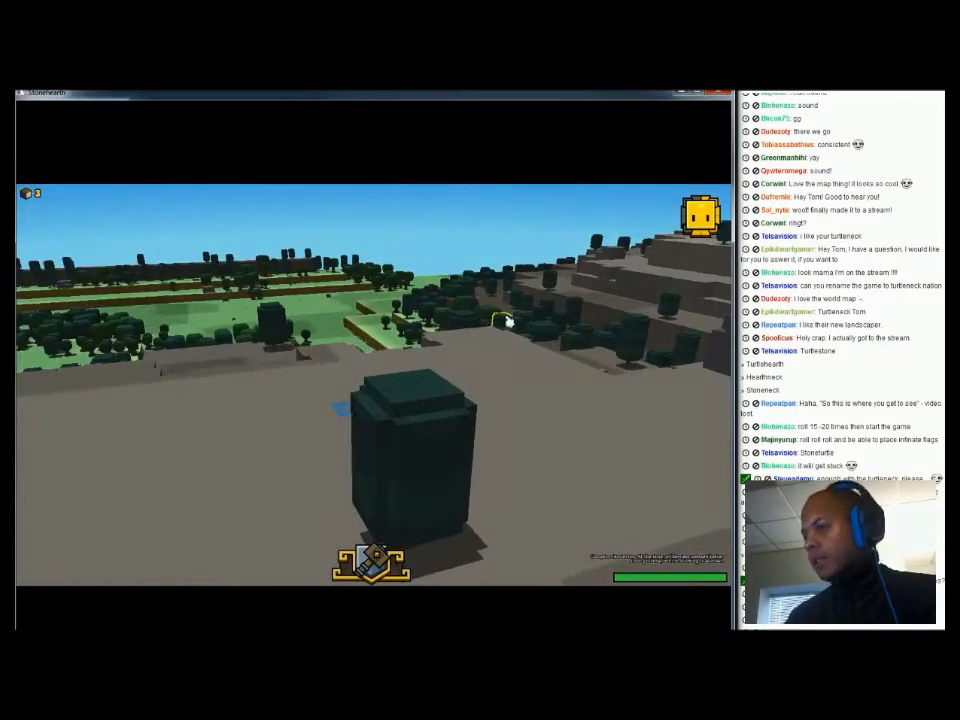
{"action": "middle_click_drag", "start_coordinate": [345, 358], "coordinate": [349, 379]}
{"action": "key", "text": "d"}
{"action": "key", "text": "w"}
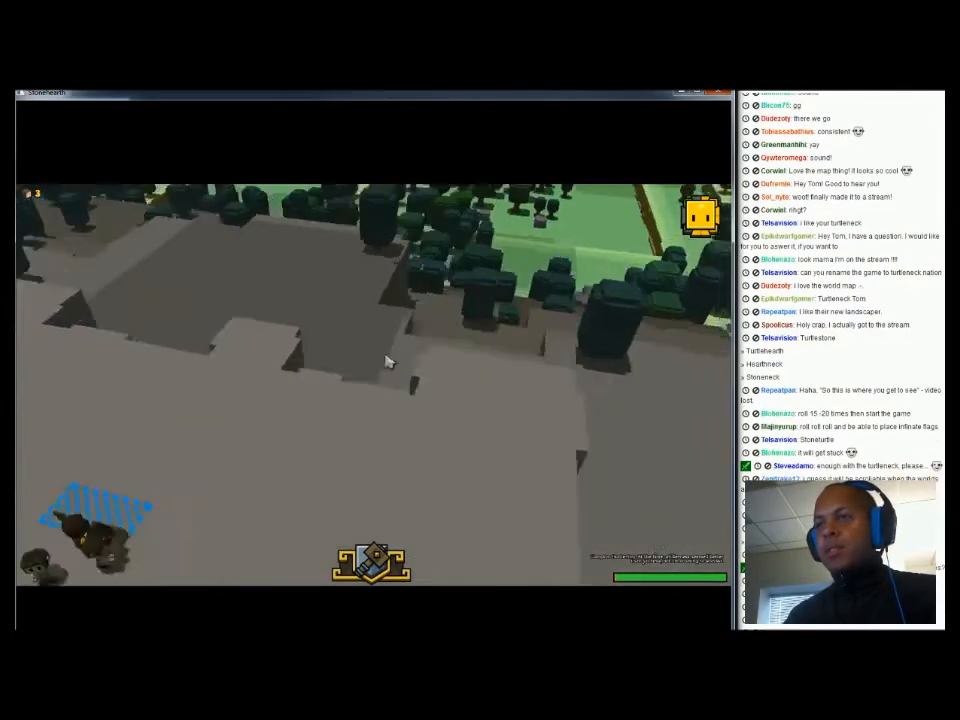
{"action": "middle_click_drag", "start_coordinate": [409, 349], "coordinate": [270, 338]}
{"action": "key", "text": "a"}
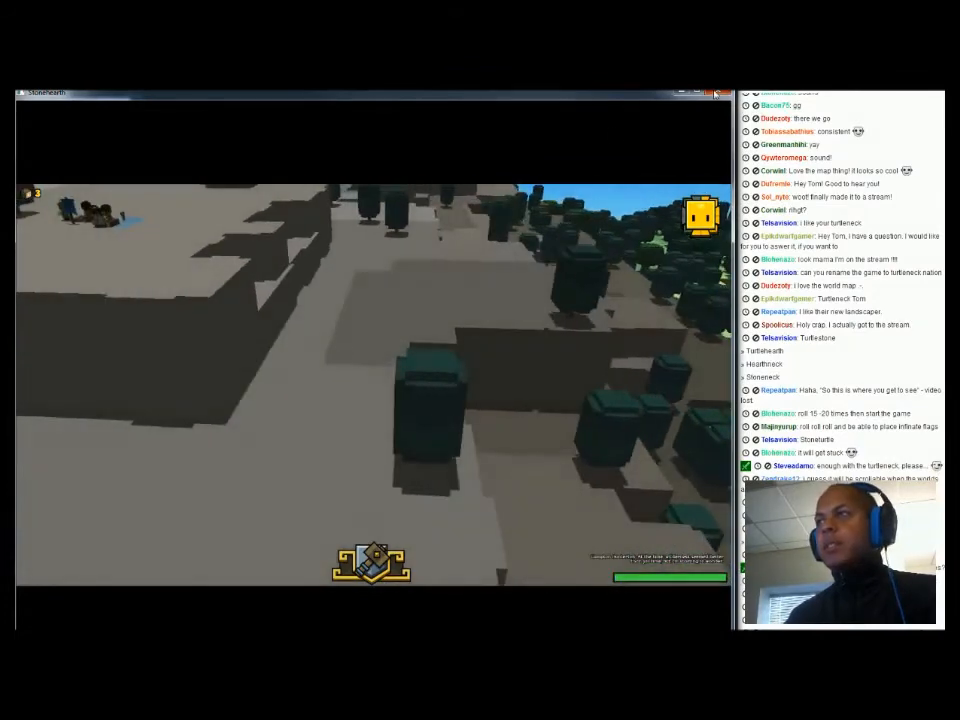
{"action": "middle_click_drag", "start_coordinate": [530, 320], "coordinate": [660, 319]}
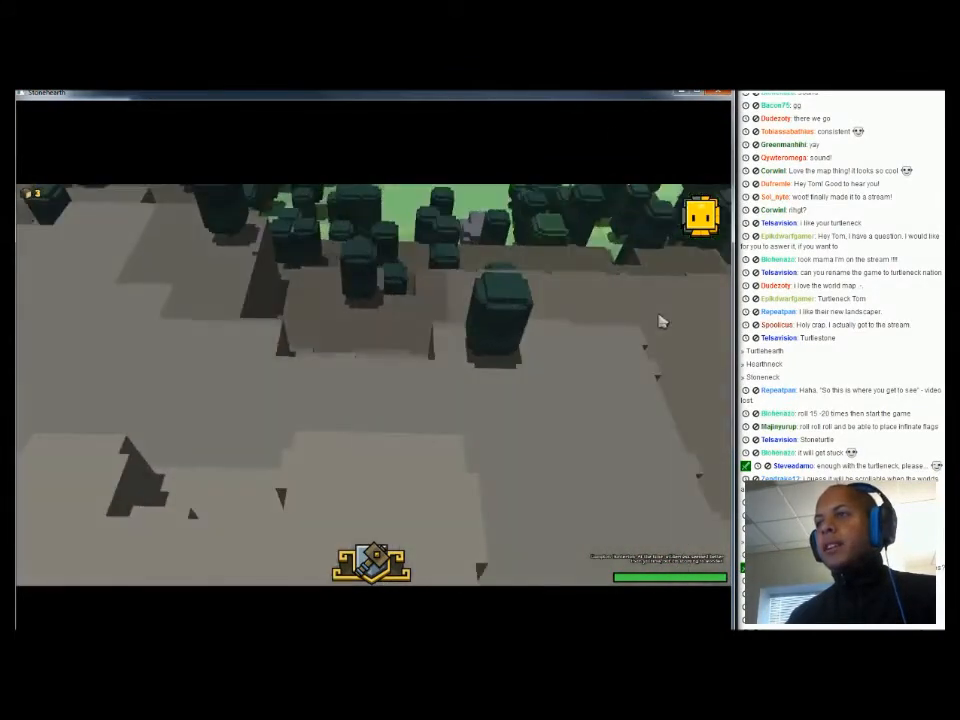
Switch to Decoda, start debugging the Stonehearth trapper test, and narrow the game window to uncover the chat
{"action": "key", "text": "alt+Tab"}
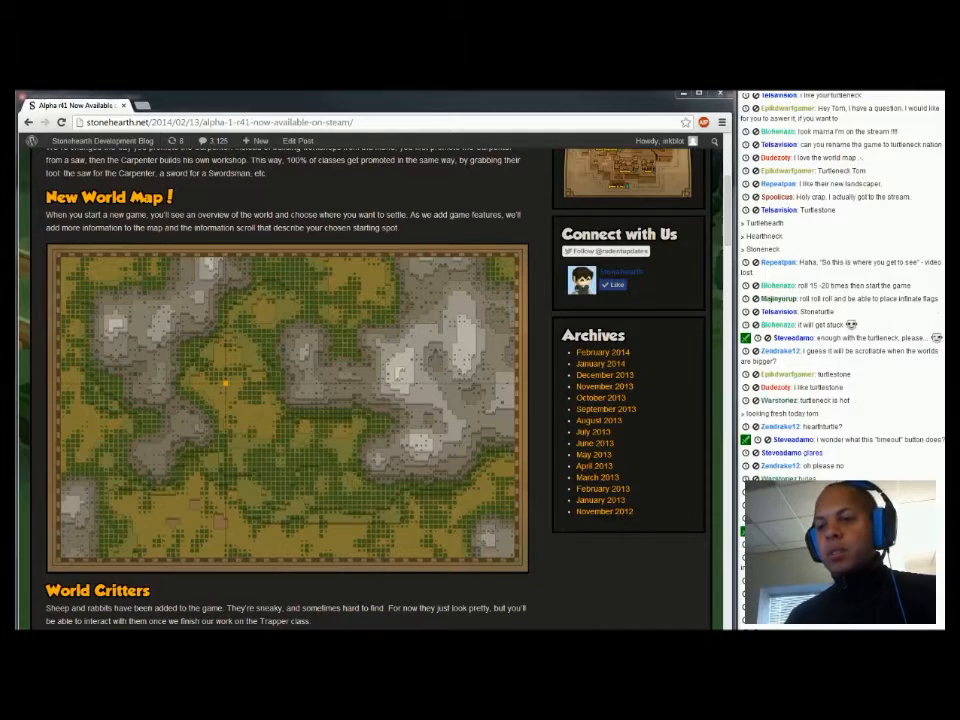
{"action": "key", "text": "alt+Tab"}
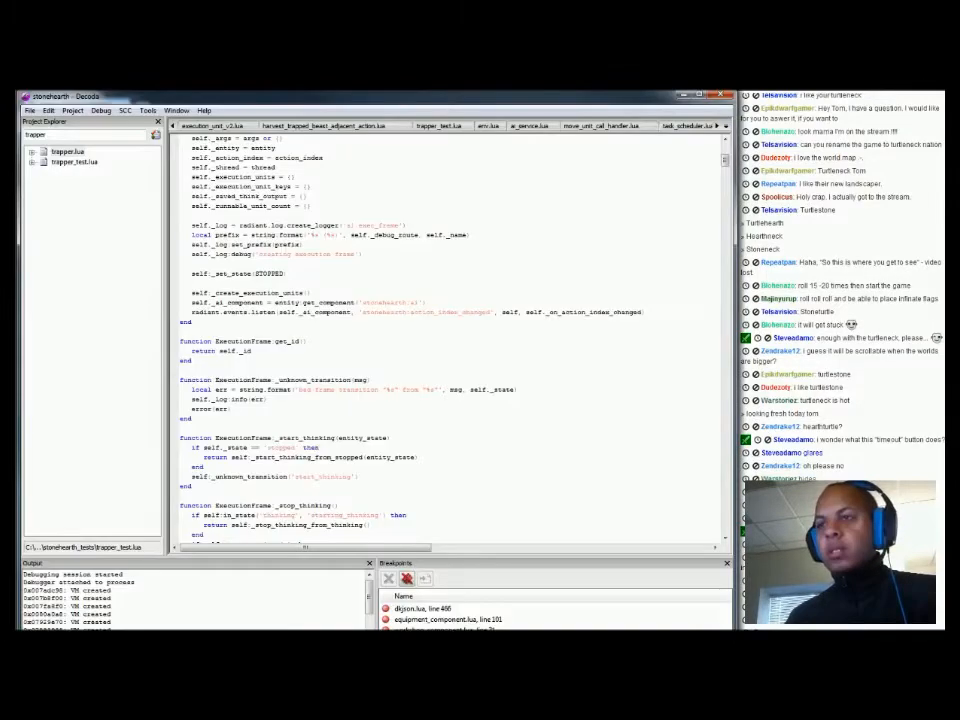
{"action": "key", "text": "F5"}
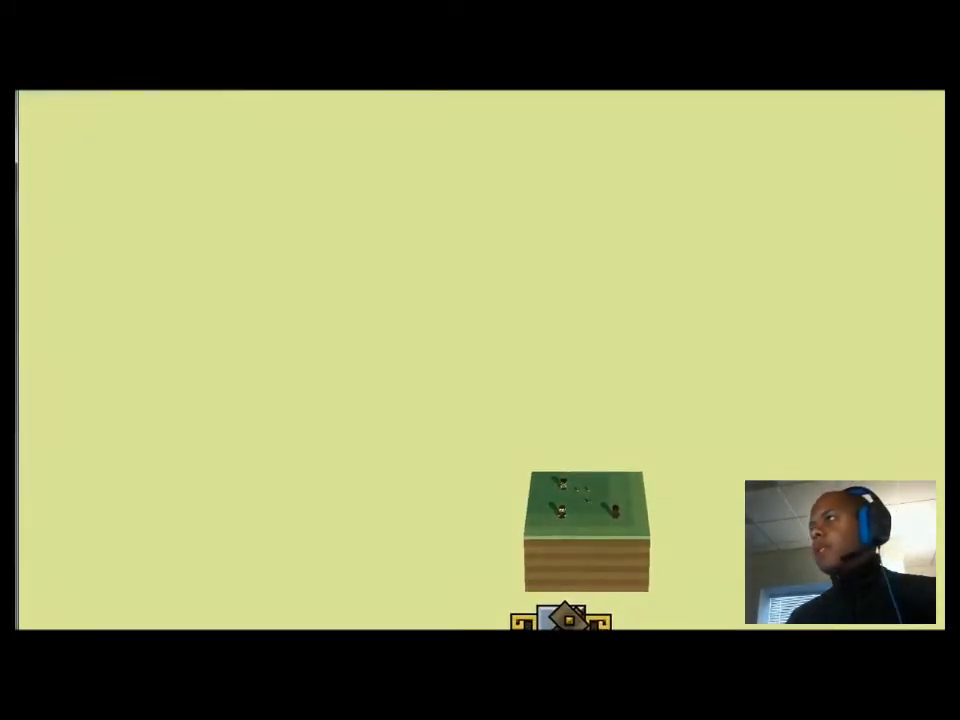
{"action": "left_click_drag", "start_coordinate": [944, 91], "coordinate": [737, 91]}
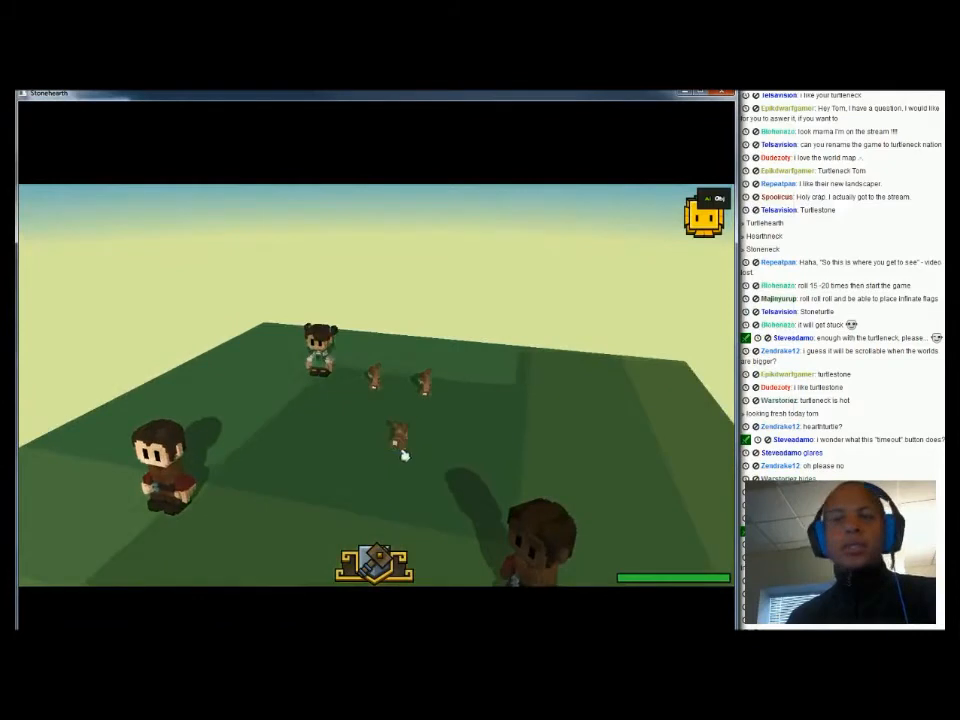
Inspect the characters and critters on the test terrain, selecting a trapper and the worker in green
{"action": "left_click_drag", "start_coordinate": [384, 471], "coordinate": [386, 413]}
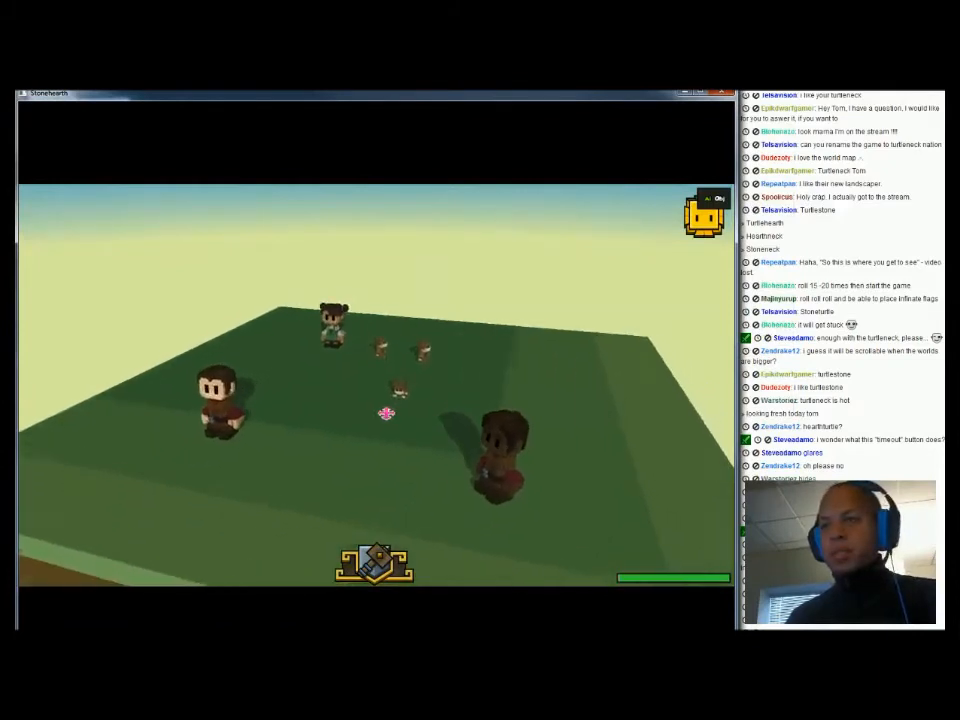
{"action": "left_click", "coordinate": [503, 468]}
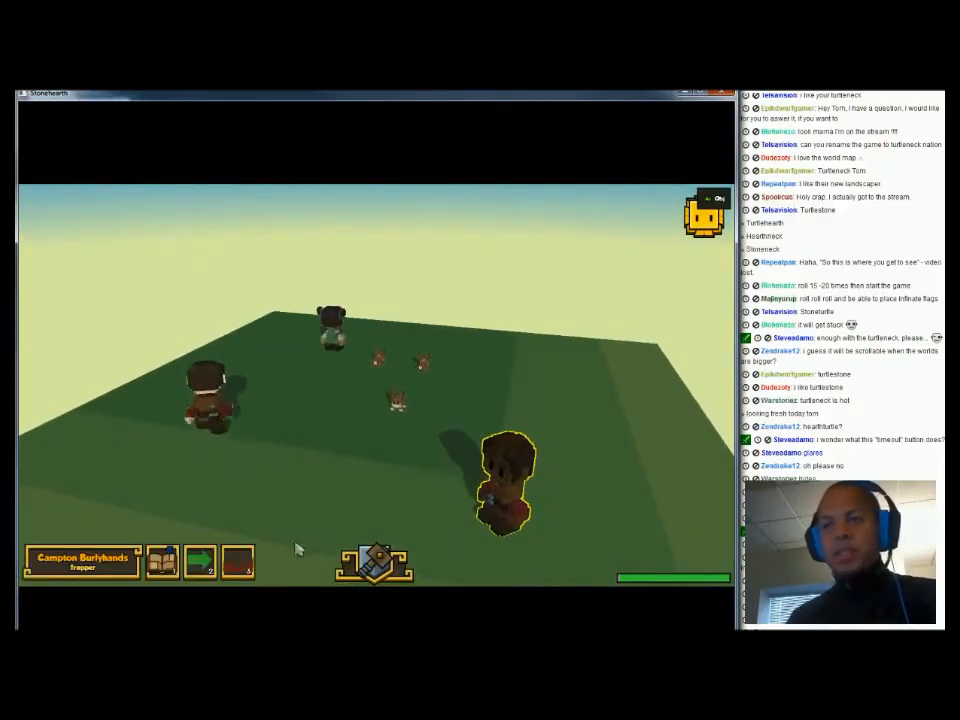
{"action": "left_click", "coordinate": [333, 326]}
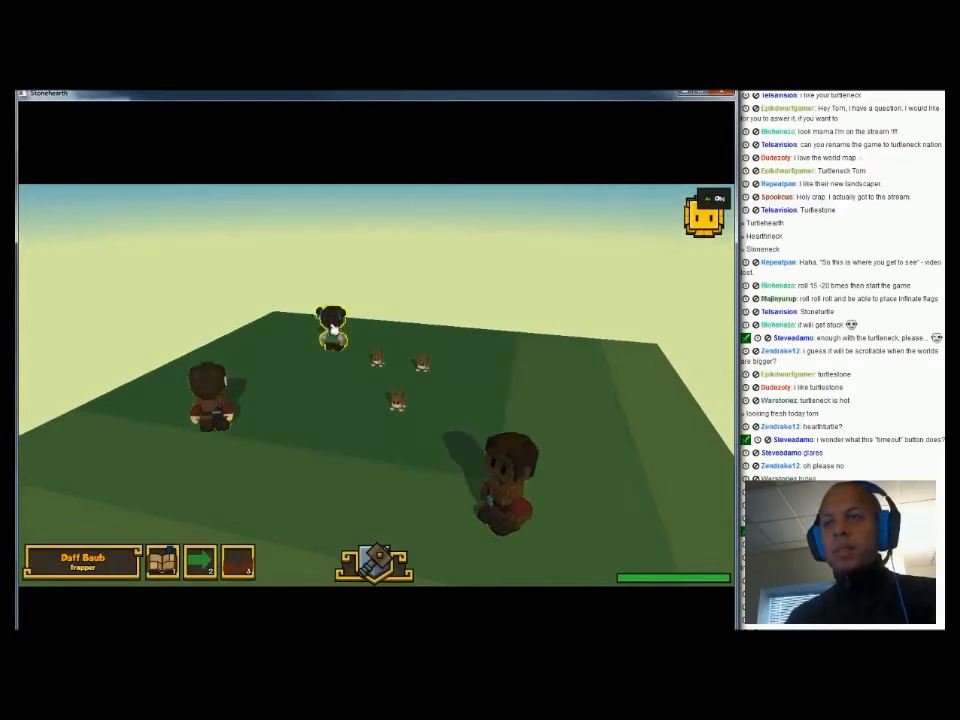
{"action": "left_click", "coordinate": [334, 326]}
{"action": "right_click_drag", "start_coordinate": [284, 343], "coordinate": [318, 322]}
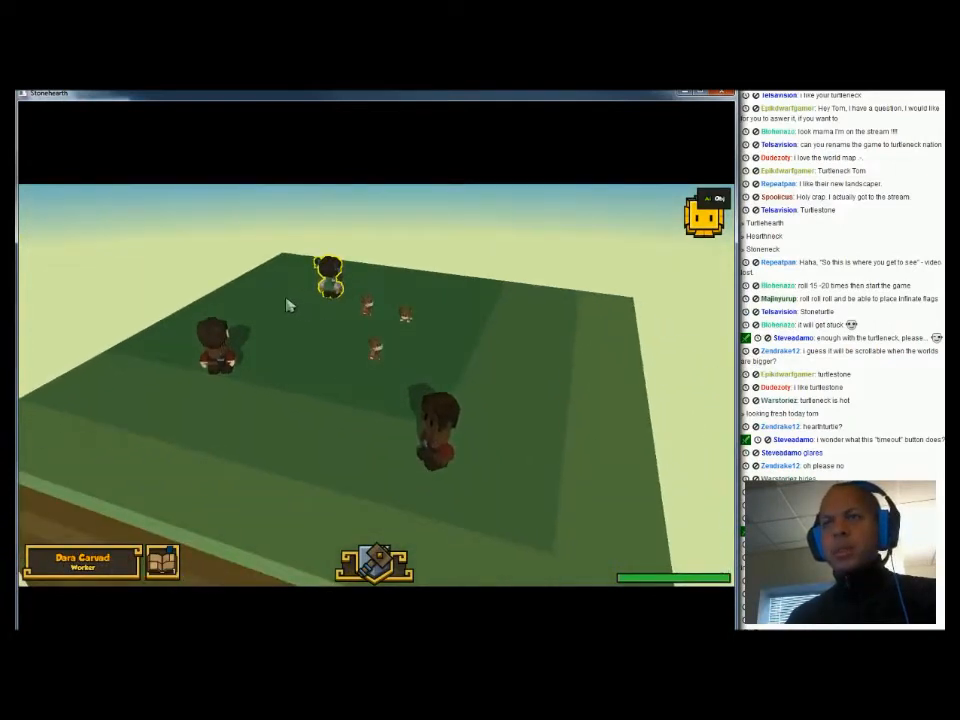
Order the trapper farther from the critters, by the terrain's wooden-looking side edge, to move toward that edge
{"action": "left_click", "coordinate": [215, 345]}
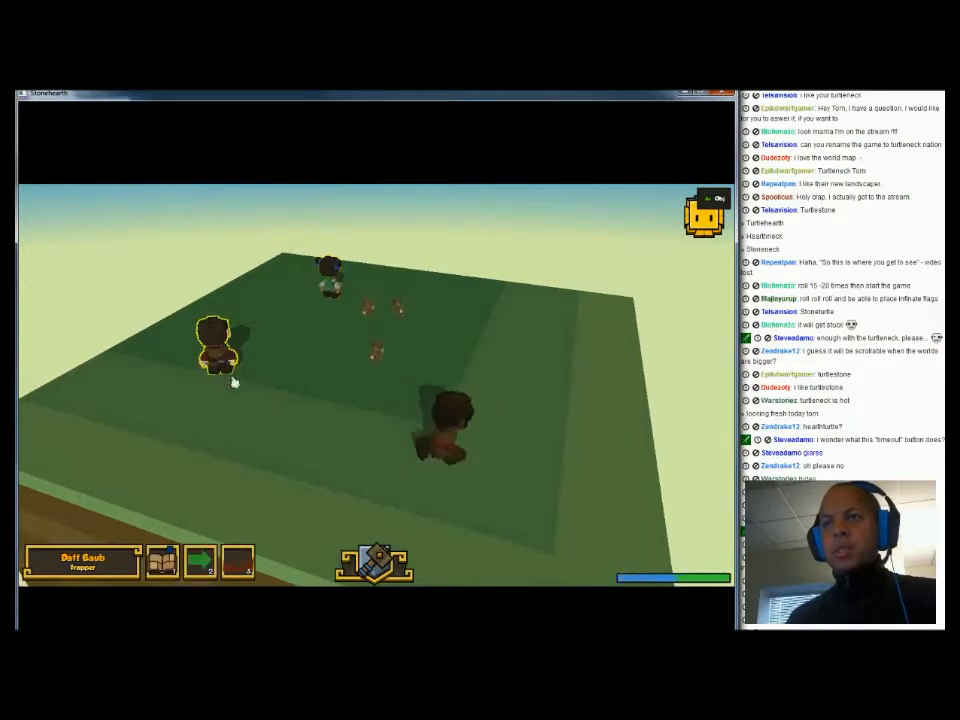
{"action": "left_click", "coordinate": [201, 564]}
{"action": "left_click", "coordinate": [135, 420]}
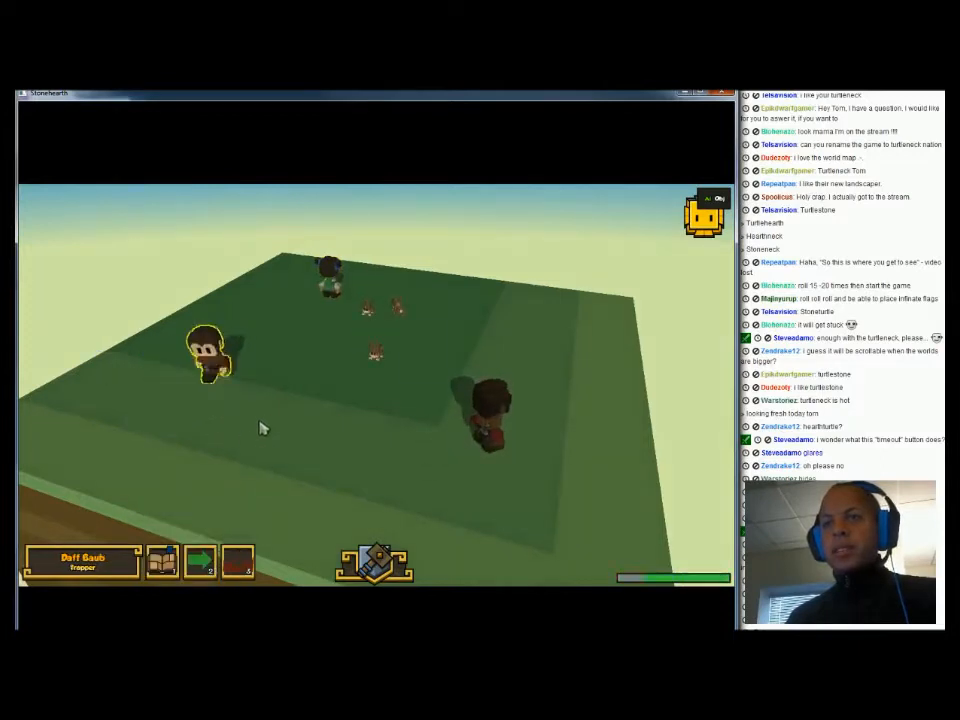
Check the other trapper and the worker in green, and order the trapper by the terrain's brown side to move closer to that edge
{"action": "left_click", "coordinate": [492, 446]}
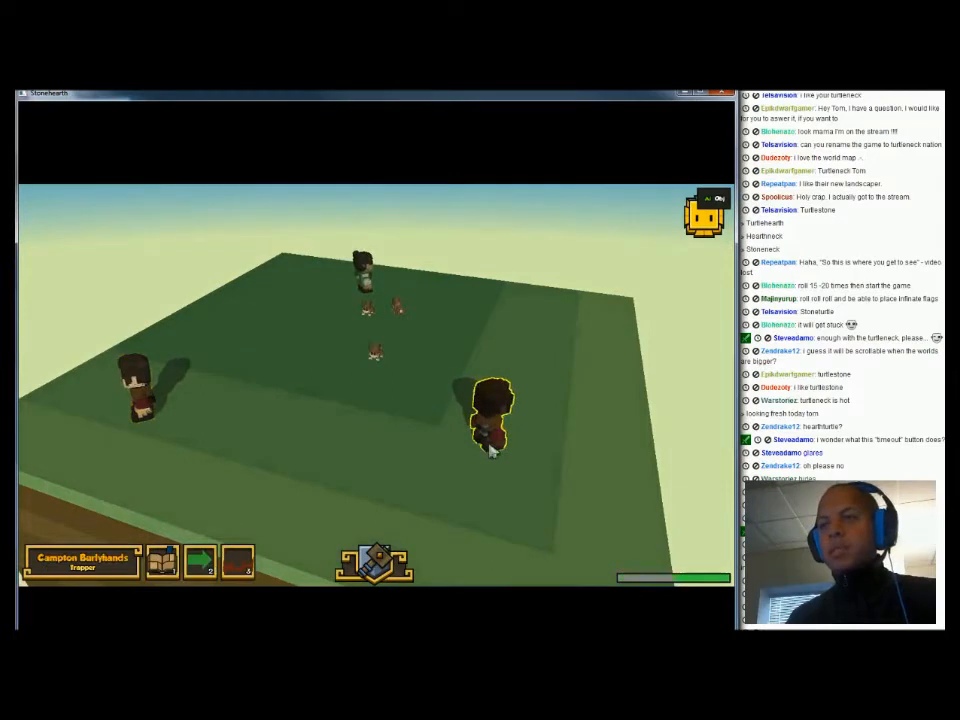
{"action": "left_click", "coordinate": [365, 275]}
{"action": "left_click", "coordinate": [145, 395]}
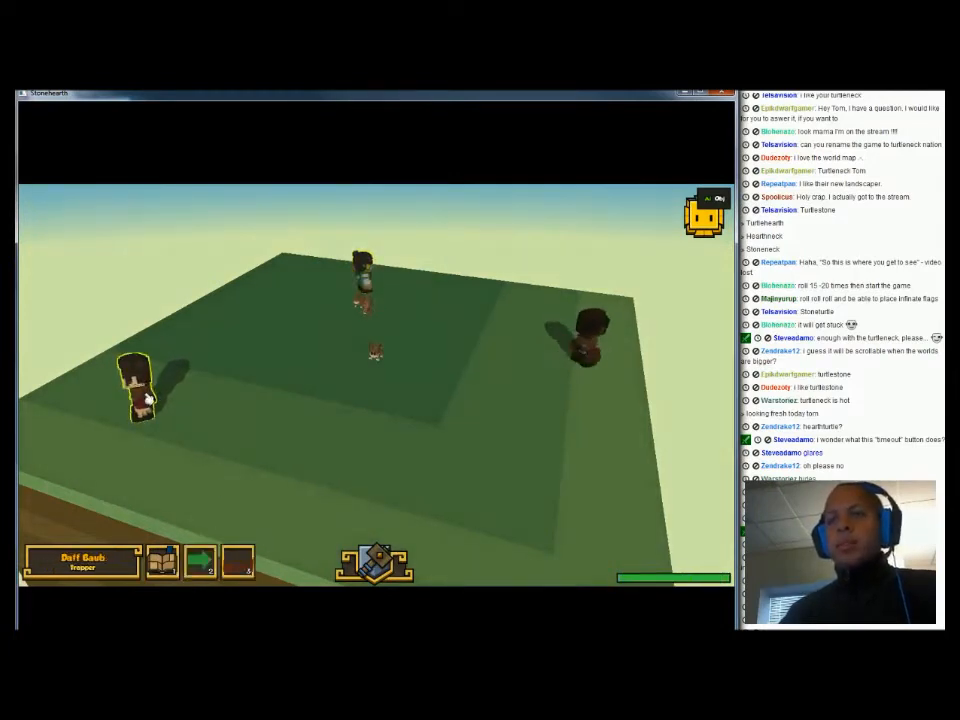
{"action": "left_click", "coordinate": [214, 560]}
{"action": "left_click", "coordinate": [199, 470]}
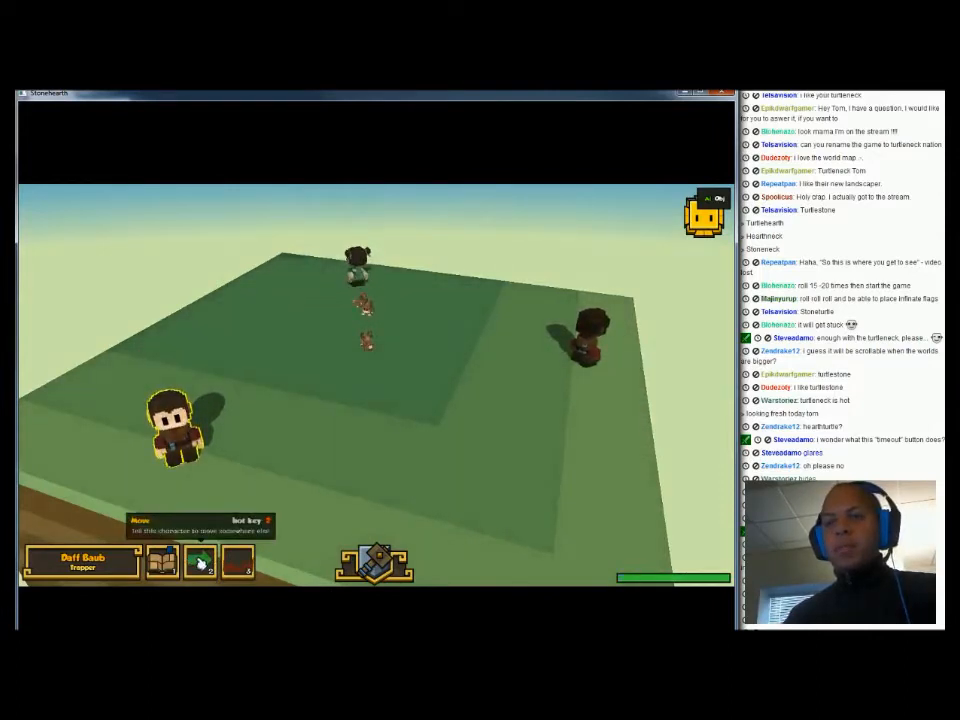
Inspect the two trappers by selecting each one in turn as they wander over the terrain
{"action": "left_click", "coordinate": [586, 338]}
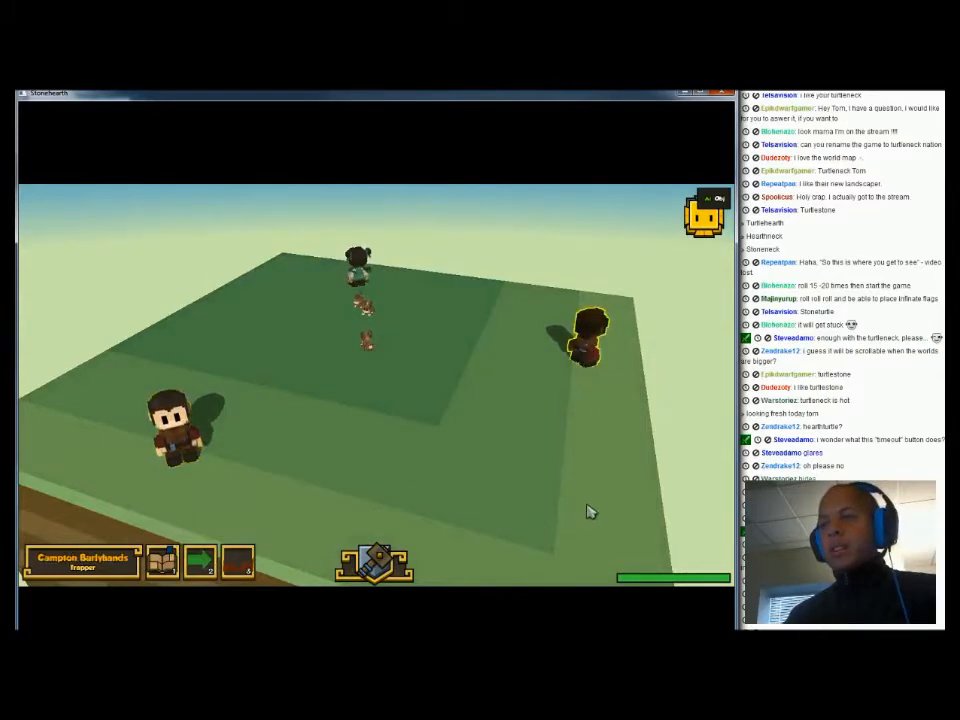
{"action": "left_click", "coordinate": [178, 408]}
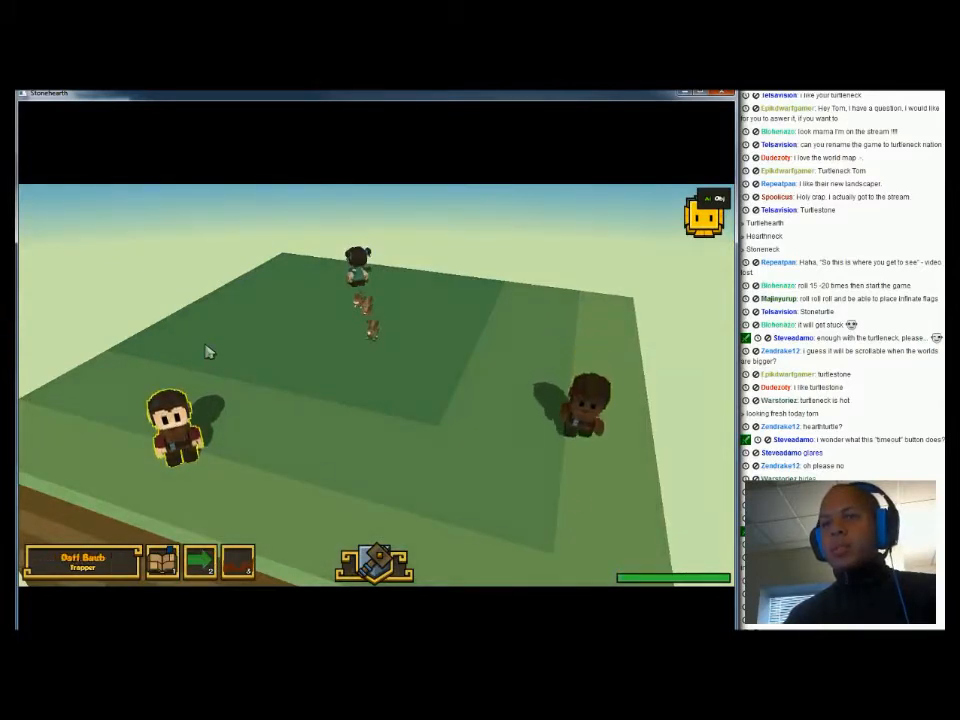
{"action": "left_click", "coordinate": [612, 430]}
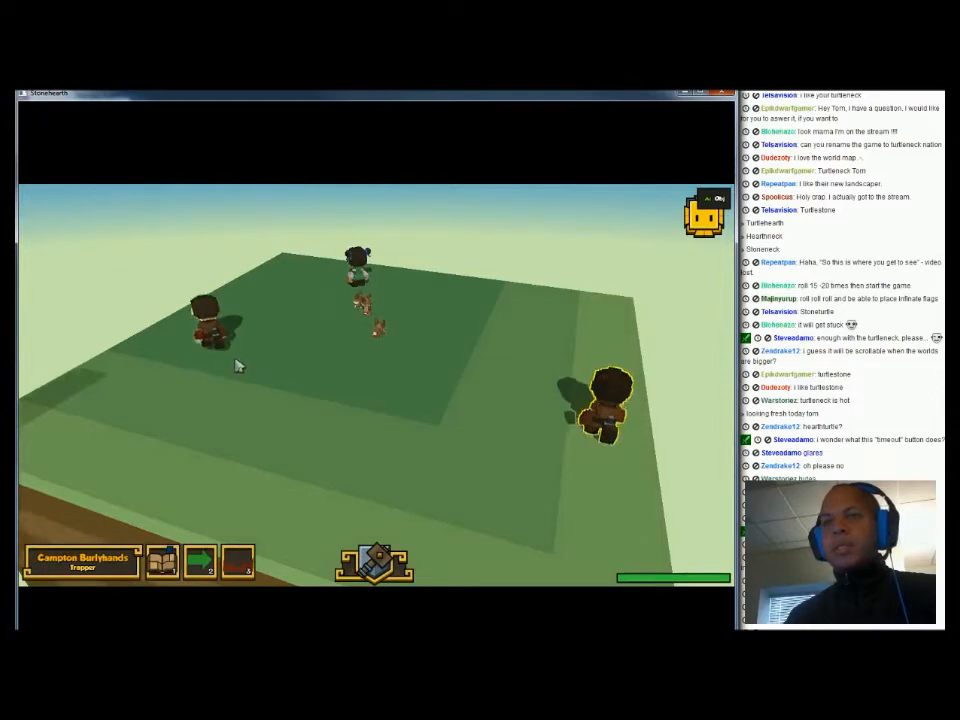
{"action": "left_click", "coordinate": [215, 335]}
{"action": "left_click", "coordinate": [580, 352]}
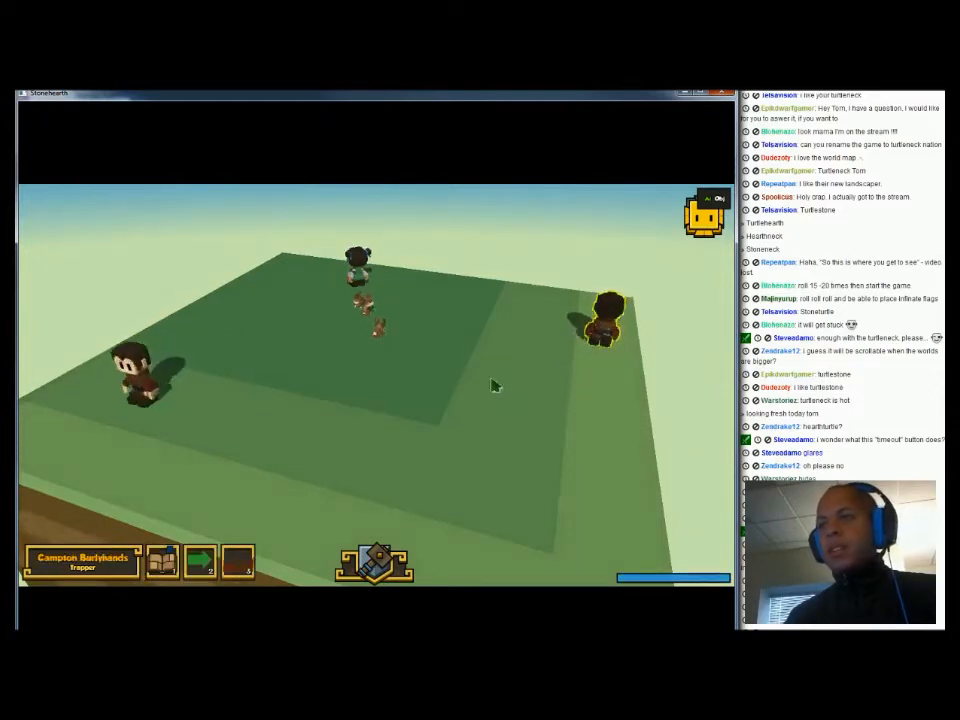
Have the trapper at the far side from the brown edge set a snare trap between the rabbits in the terrain's middle
{"action": "middle_click_drag", "start_coordinate": [382, 391], "coordinate": [460, 400]}
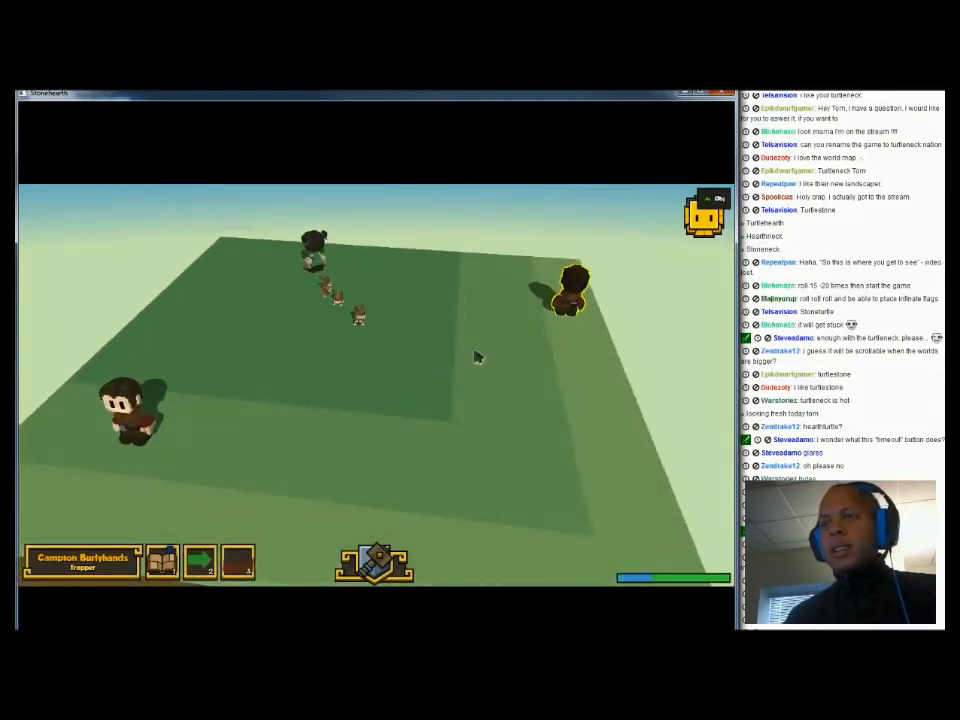
{"action": "mouse_move", "coordinate": [398, 372]}
{"action": "right_mouse_down"}
{"action": "mouse_move", "coordinate": [439, 384]}
{"action": "mouse_move", "coordinate": [394, 369]}
{"action": "right_mouse_up"}
{"action": "middle_click_drag", "start_coordinate": [354, 350], "coordinate": [409, 389]}
{"action": "left_click", "coordinate": [523, 388]}
{"action": "left_click", "coordinate": [562, 360]}
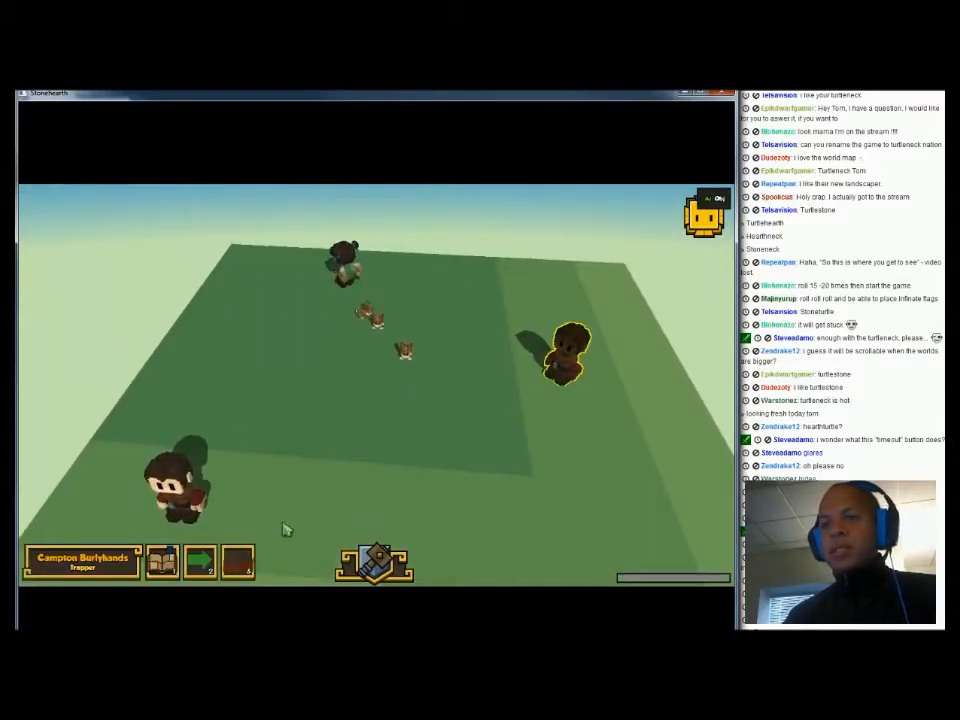
{"action": "left_click", "coordinate": [240, 568]}
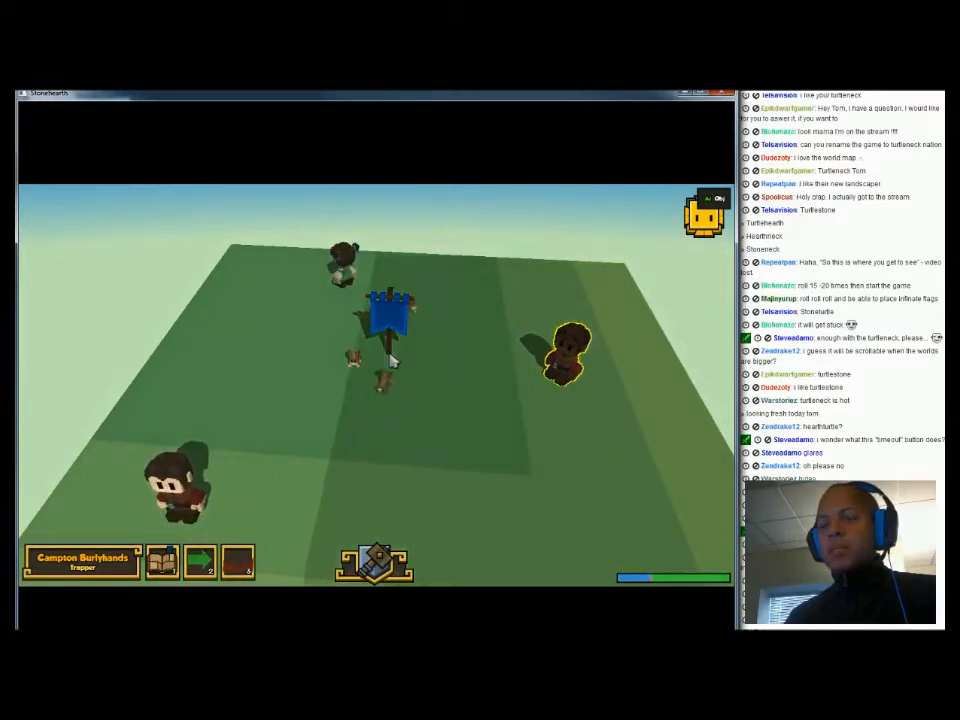
{"action": "left_click", "coordinate": [390, 360]}
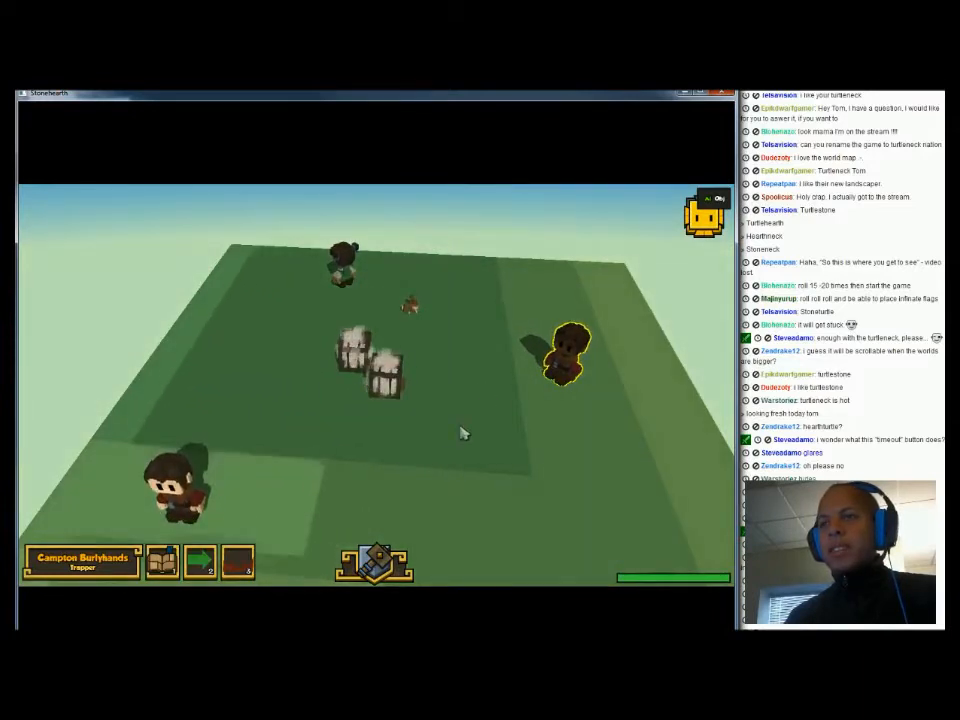
Examine the caged rabbits and their snare traps up close and from several angles, selecting a rabbit and a trap
{"action": "left_click", "coordinate": [390, 382]}
{"action": "scroll", "coordinate": [396, 400], "scroll_direction": "up", "scroll_amount": 5}
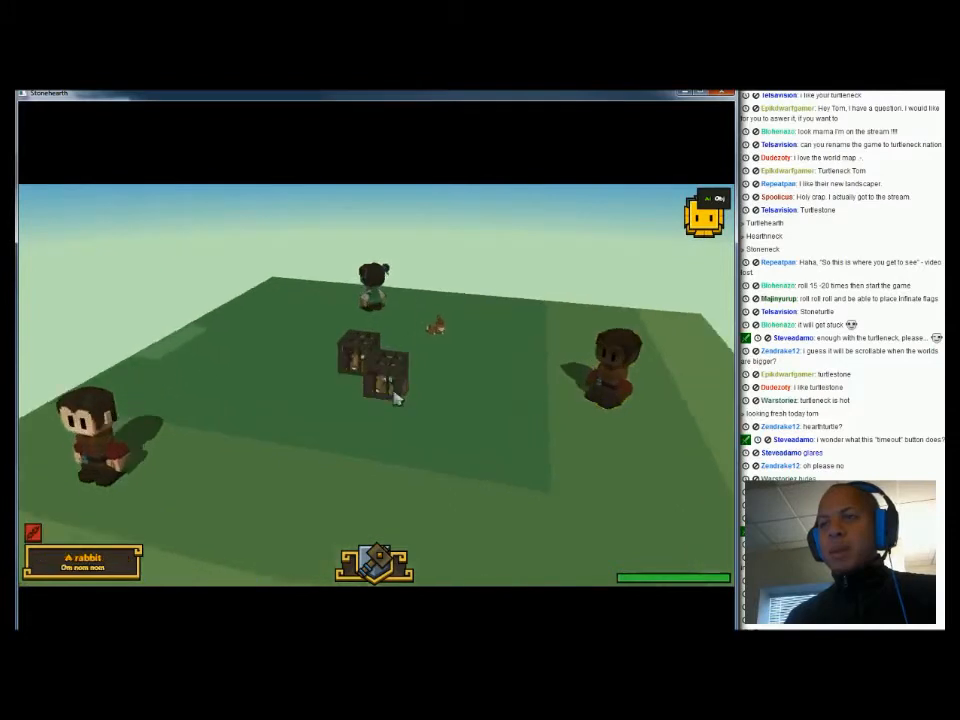
{"action": "middle_click_drag", "start_coordinate": [469, 409], "coordinate": [439, 390]}
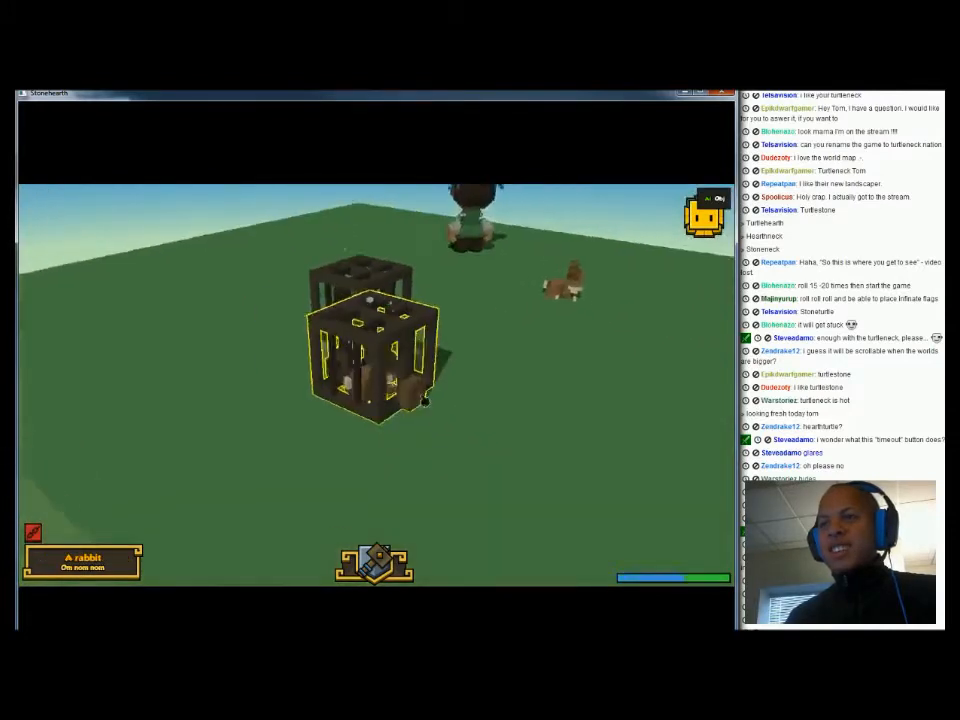
{"action": "left_click", "coordinate": [319, 386]}
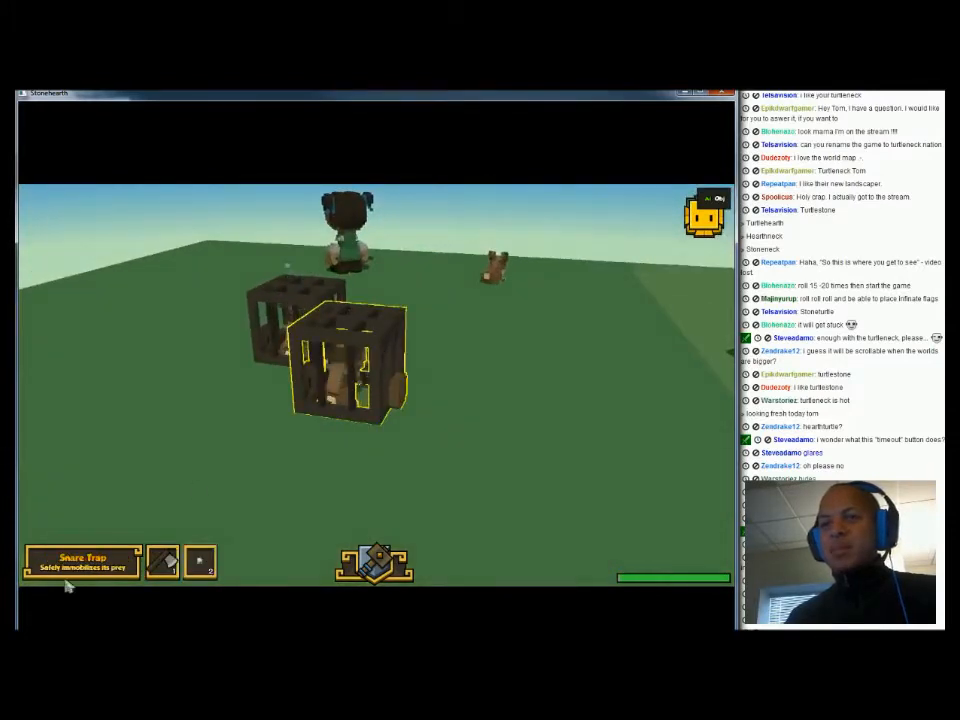
{"action": "middle_click_drag", "start_coordinate": [264, 388], "coordinate": [156, 376]}
{"action": "scroll", "coordinate": [292, 404], "scroll_direction": "down", "scroll_amount": 5}
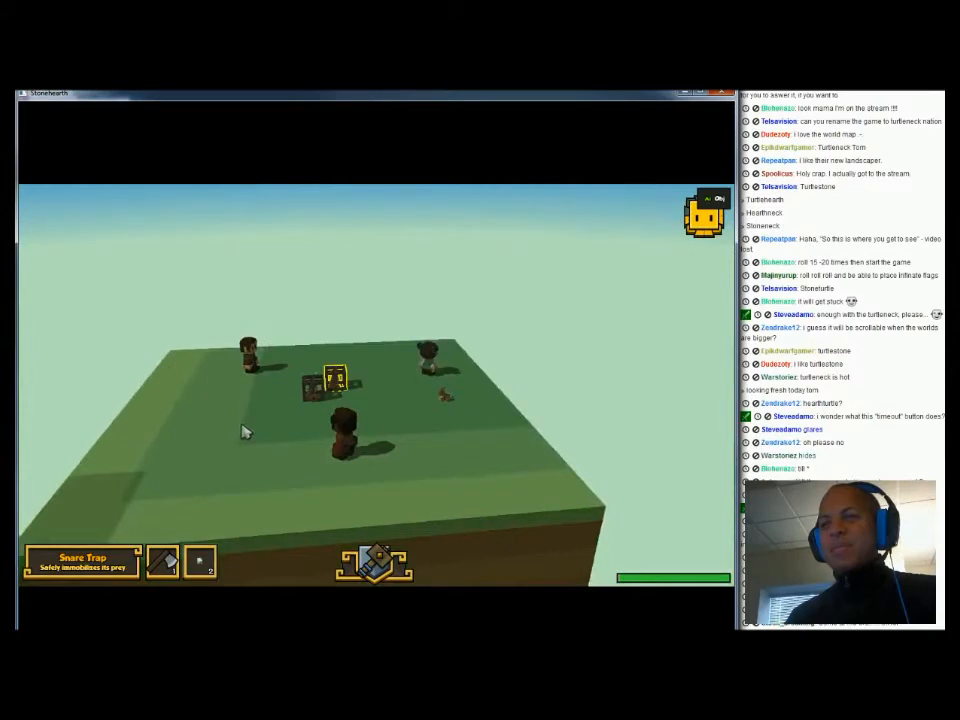
{"action": "middle_click_drag", "start_coordinate": [246, 431], "coordinate": [345, 441]}
{"action": "scroll", "coordinate": [366, 443], "scroll_direction": "up", "scroll_amount": 4}
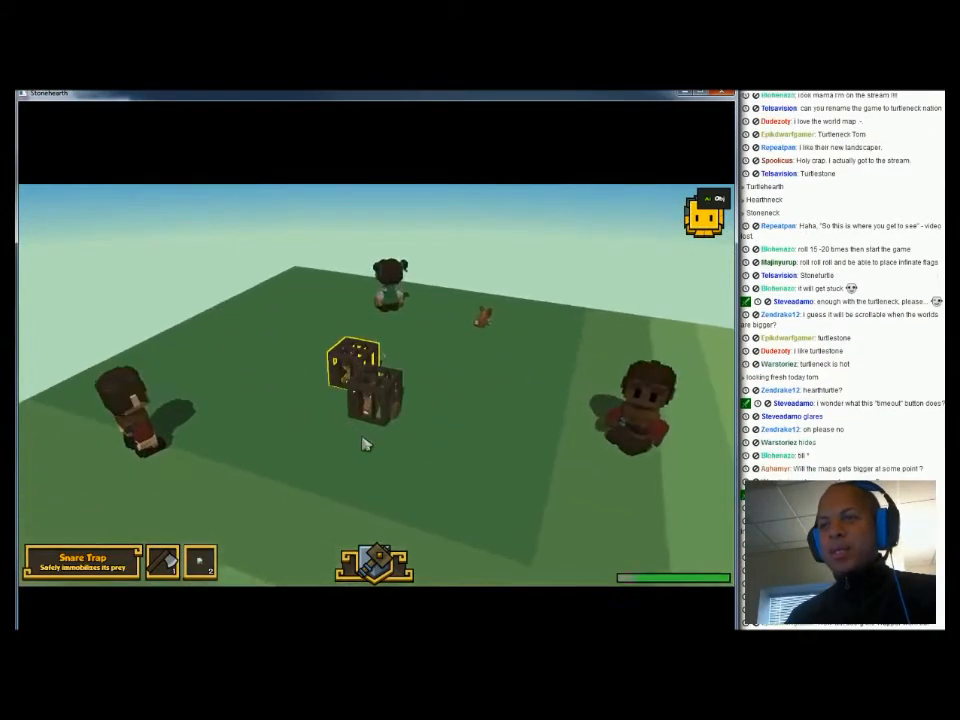
Mark both occupied snare traps with the axe order and follow the trapper as he works on them
{"action": "left_click", "coordinate": [380, 392]}
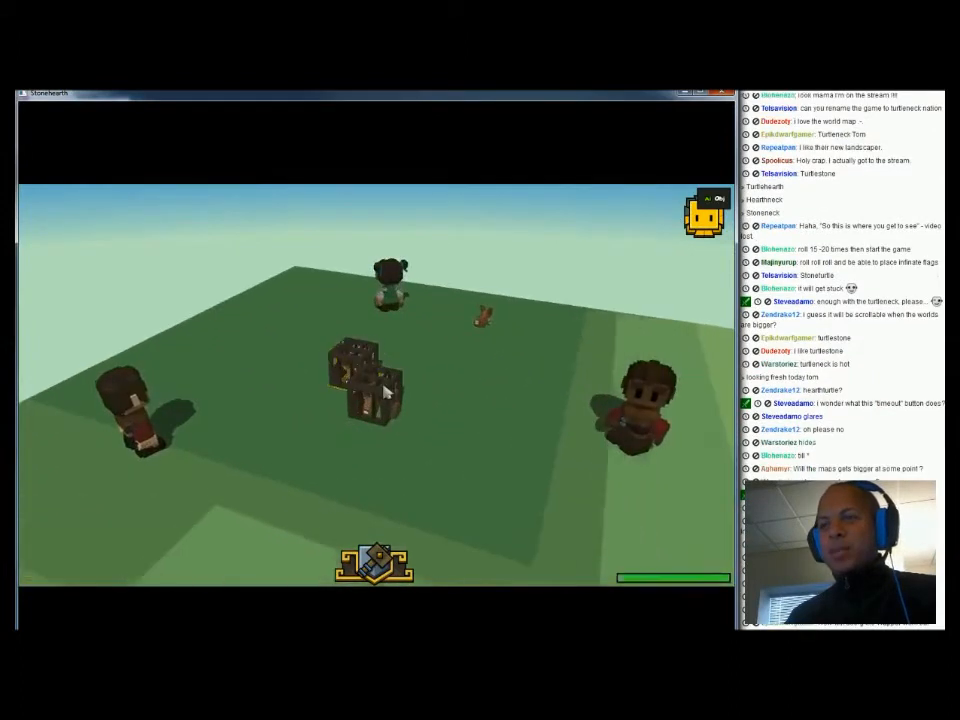
{"action": "left_click", "coordinate": [385, 397]}
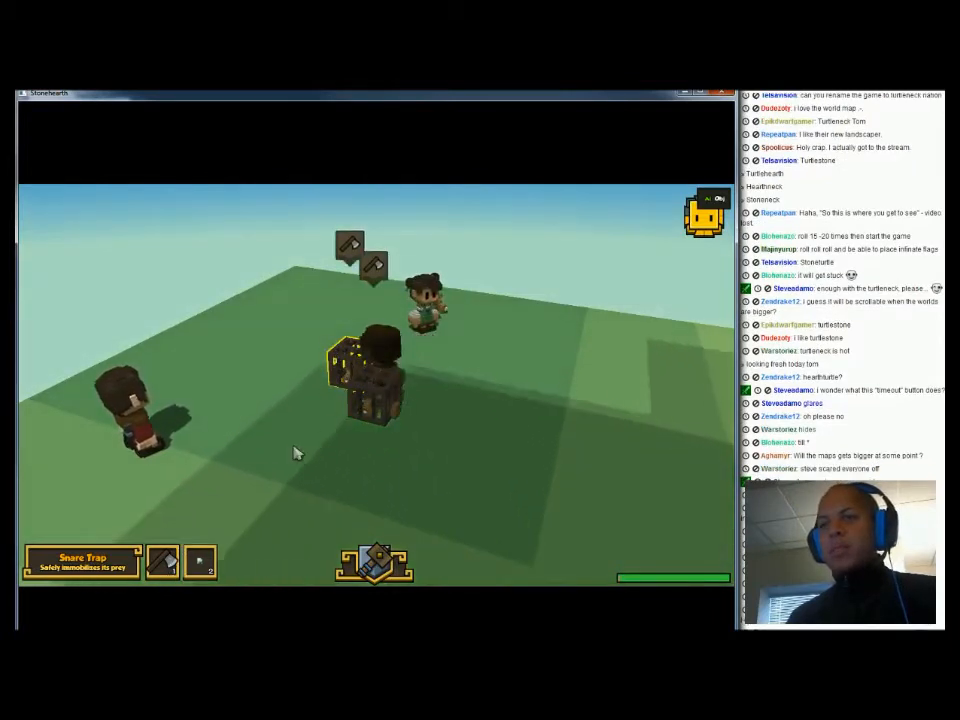
{"action": "middle_click_drag", "start_coordinate": [288, 460], "coordinate": [369, 456]}
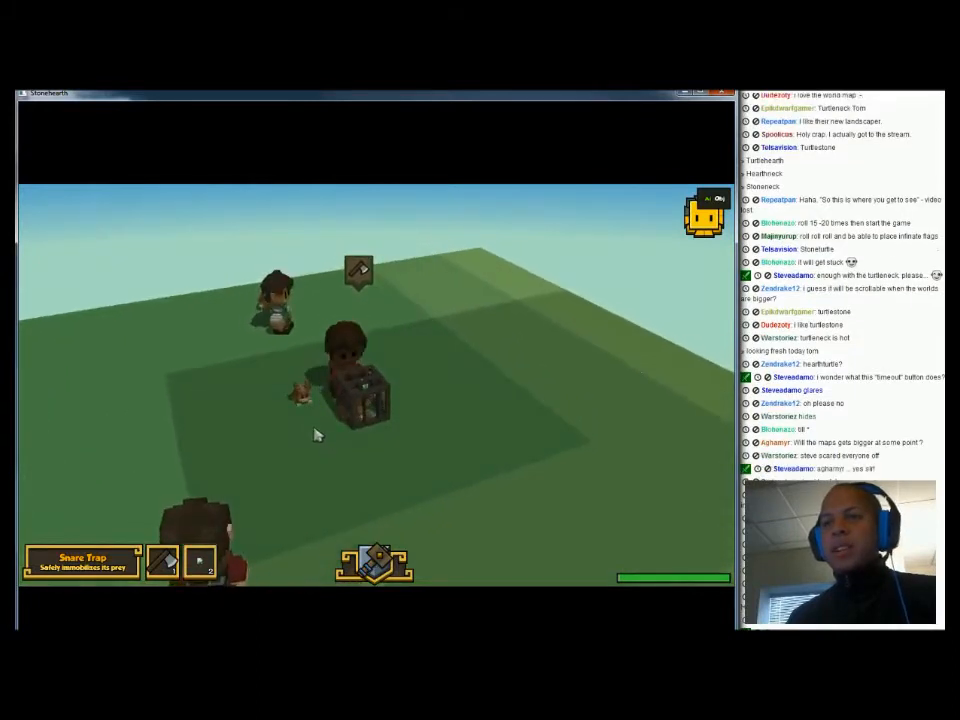
{"action": "middle_click_drag", "start_coordinate": [490, 490], "coordinate": [436, 483]}
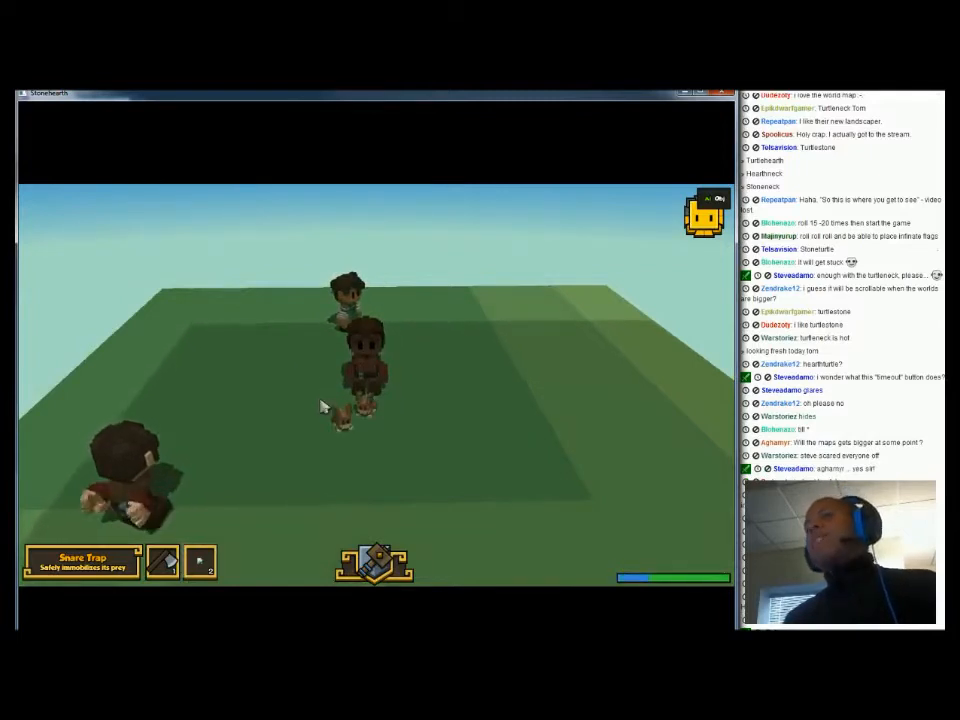
Examine the freed rabbits and the two trappers from several angles and distances, selecting the trappers alternately
{"action": "left_click", "coordinate": [359, 362]}
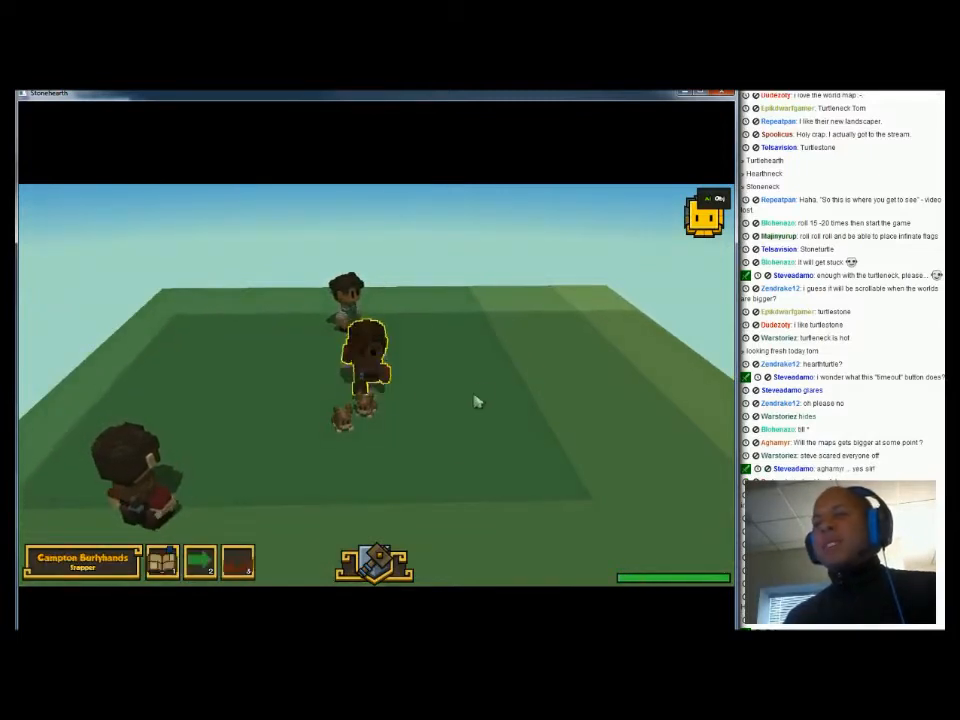
{"action": "middle_click_drag", "start_coordinate": [384, 465], "coordinate": [340, 459]}
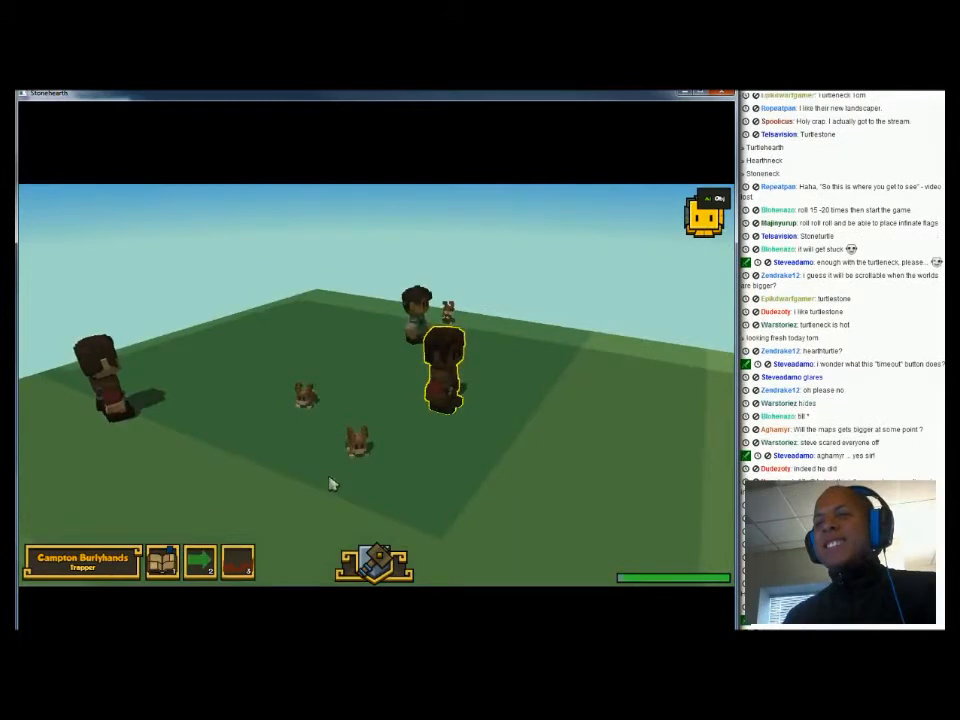
{"action": "scroll", "coordinate": [349, 469], "scroll_direction": "up", "scroll_amount": 2}
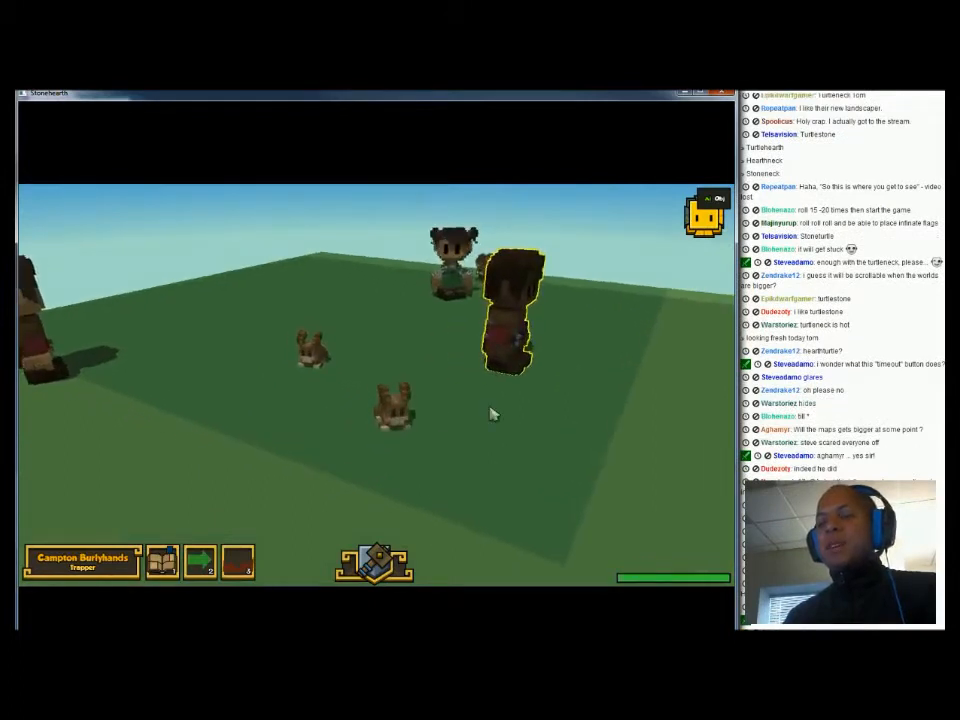
{"action": "scroll", "coordinate": [491, 414], "scroll_direction": "down", "scroll_amount": 3}
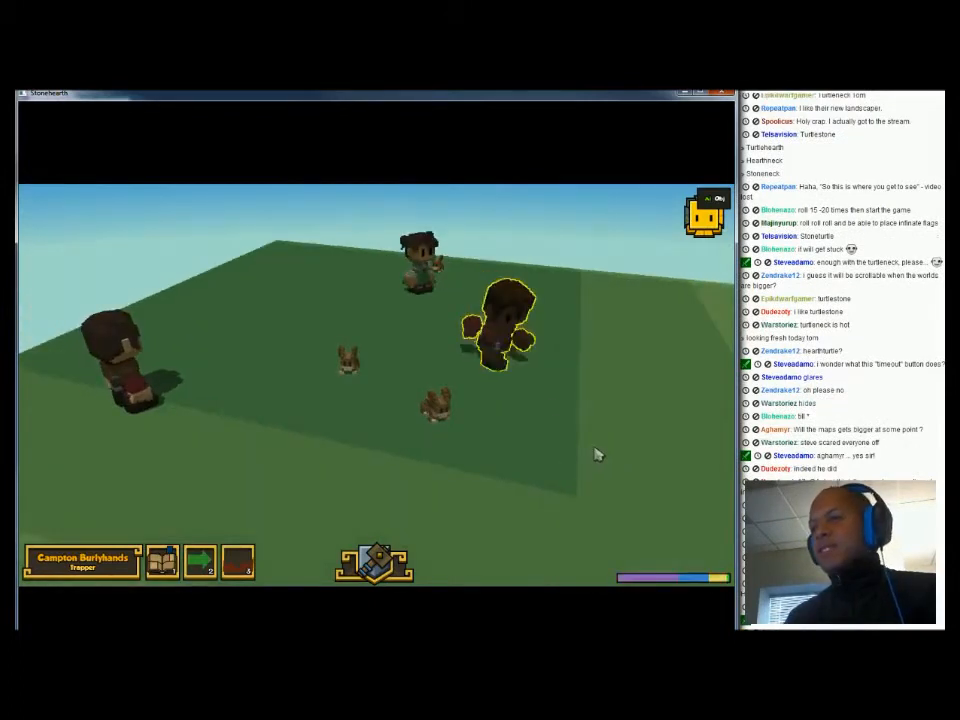
{"action": "scroll", "coordinate": [564, 471], "scroll_direction": "down", "scroll_amount": 3}
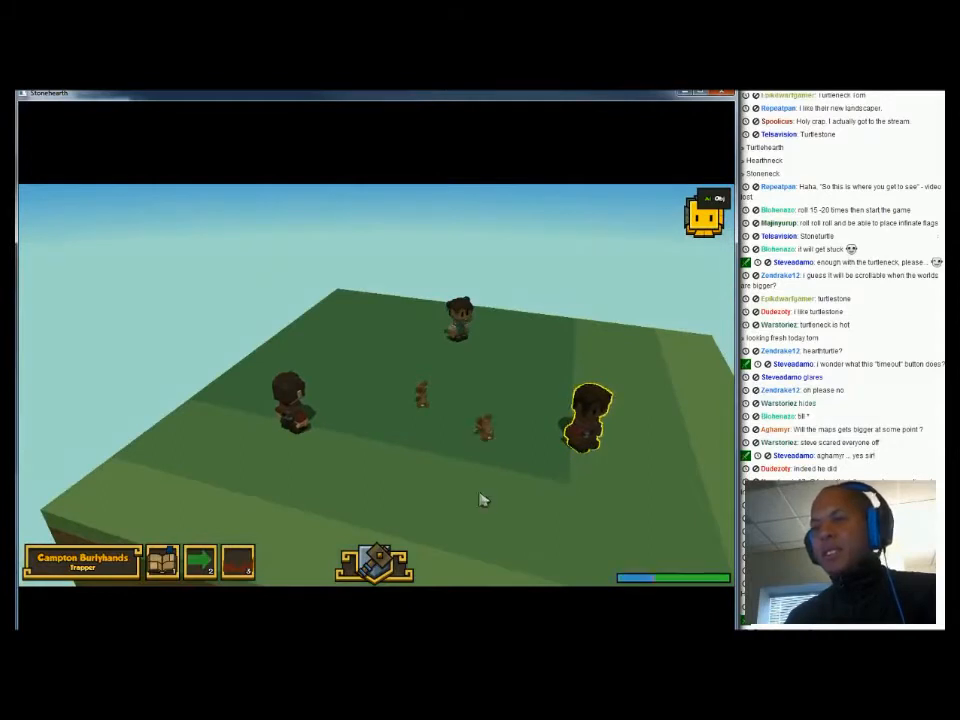
{"action": "left_click", "coordinate": [285, 397]}
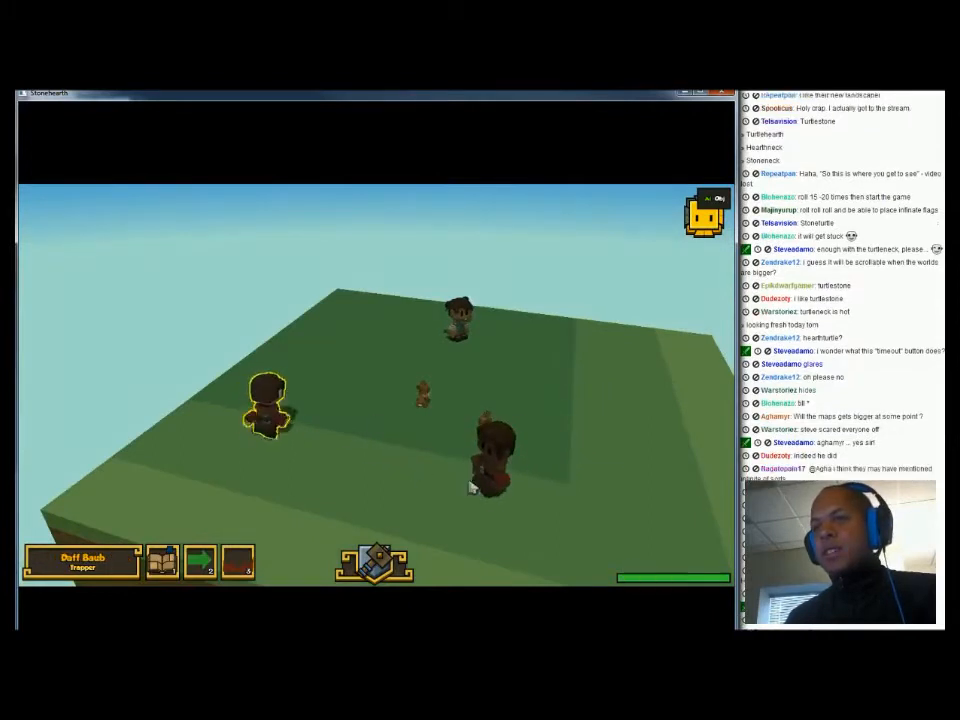
{"action": "left_click", "coordinate": [501, 474]}
{"action": "left_click", "coordinate": [343, 341]}
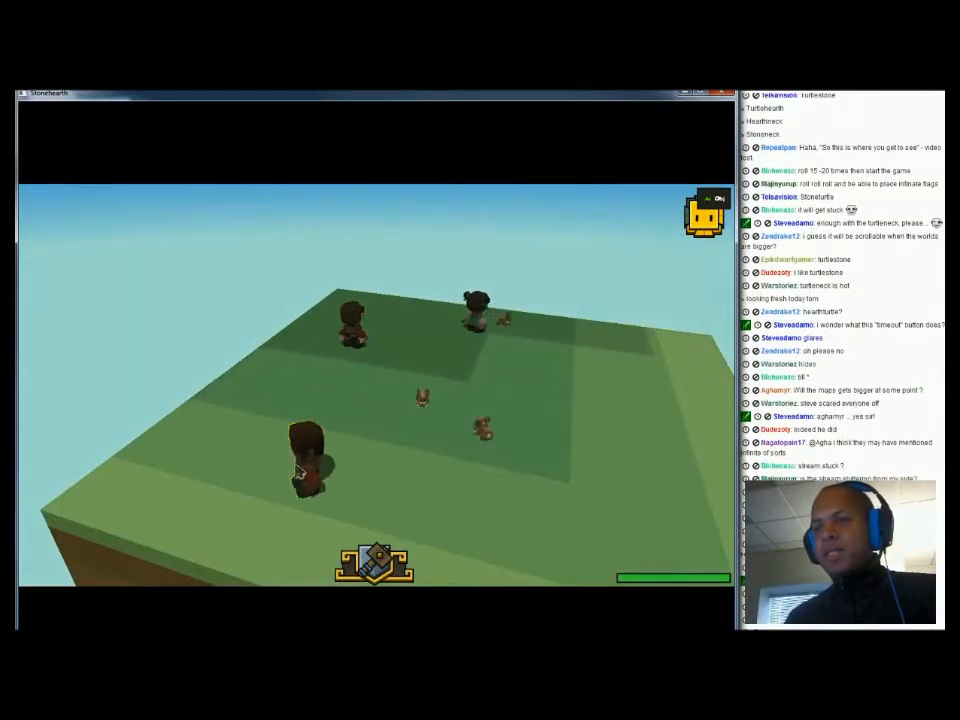
{"action": "left_click", "coordinate": [297, 470]}
{"action": "left_click", "coordinate": [345, 335]}
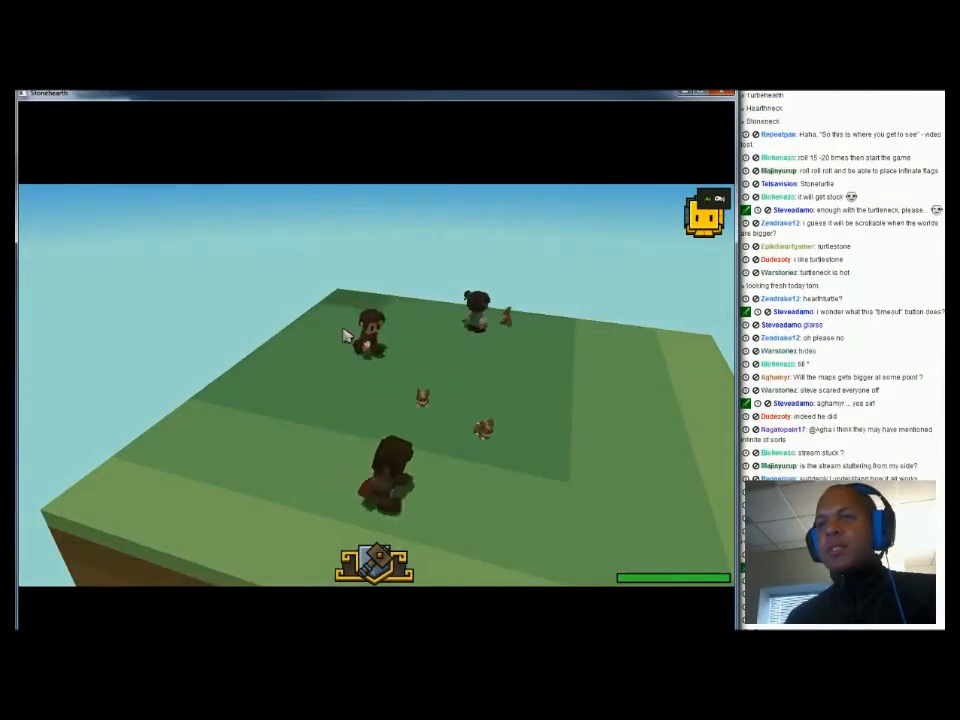
Have each of the two trappers set a snare trap on a different rabbit in the middle of the terrain
{"action": "left_click", "coordinate": [380, 345]}
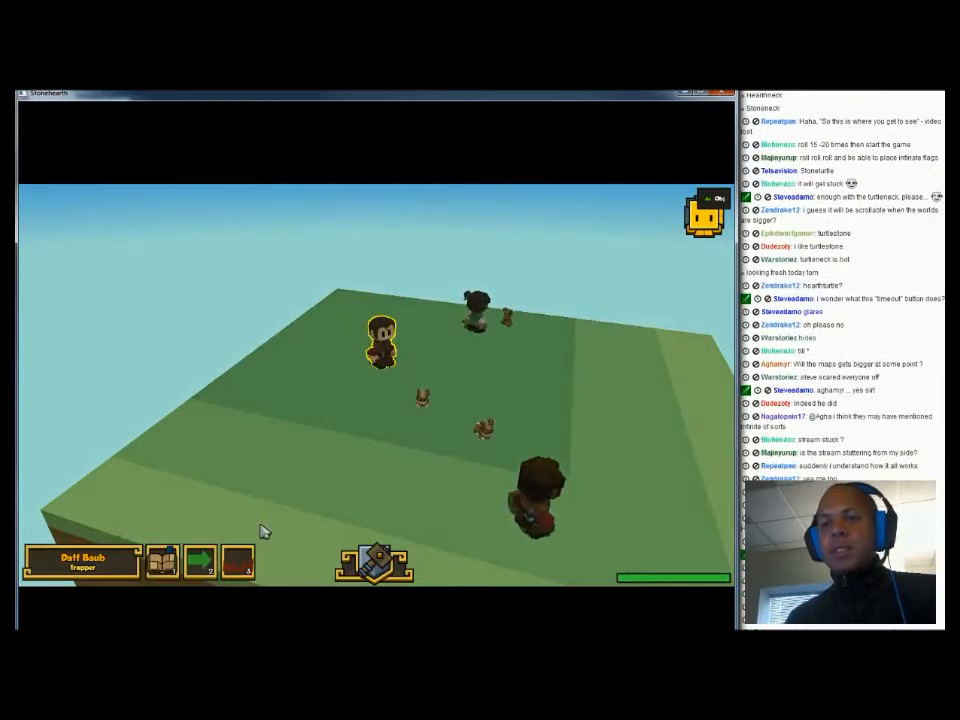
{"action": "left_click", "coordinate": [254, 564]}
{"action": "left_click", "coordinate": [417, 419]}
{"action": "left_click", "coordinate": [528, 492]}
{"action": "left_click", "coordinate": [238, 563]}
{"action": "left_click", "coordinate": [486, 420]}
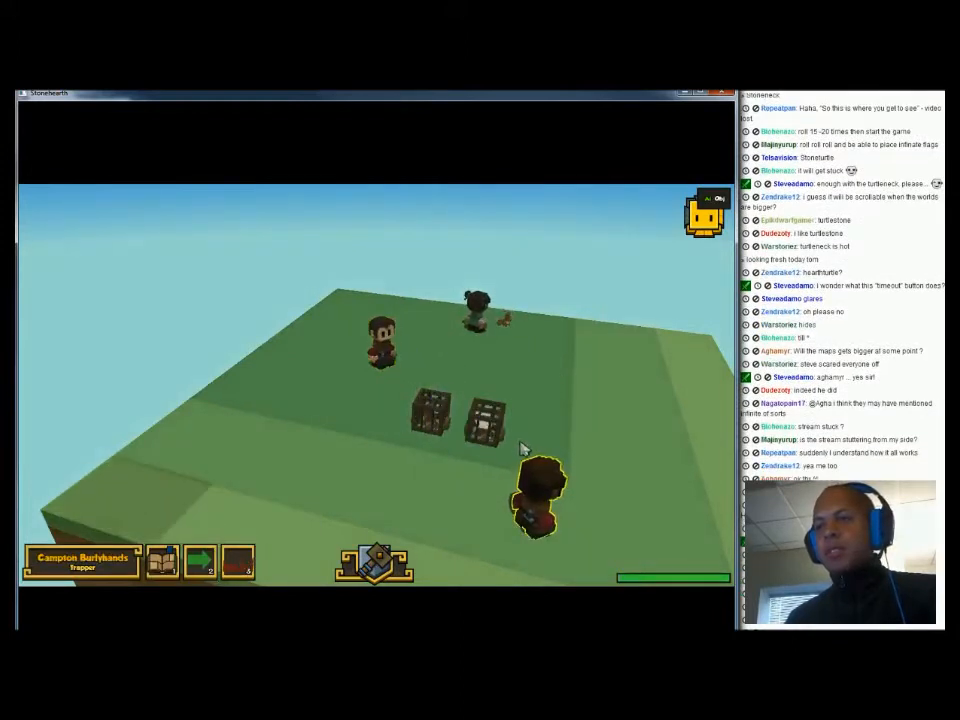
Order the trappers to deal with both newly set snare traps
{"action": "left_click", "coordinate": [490, 425]}
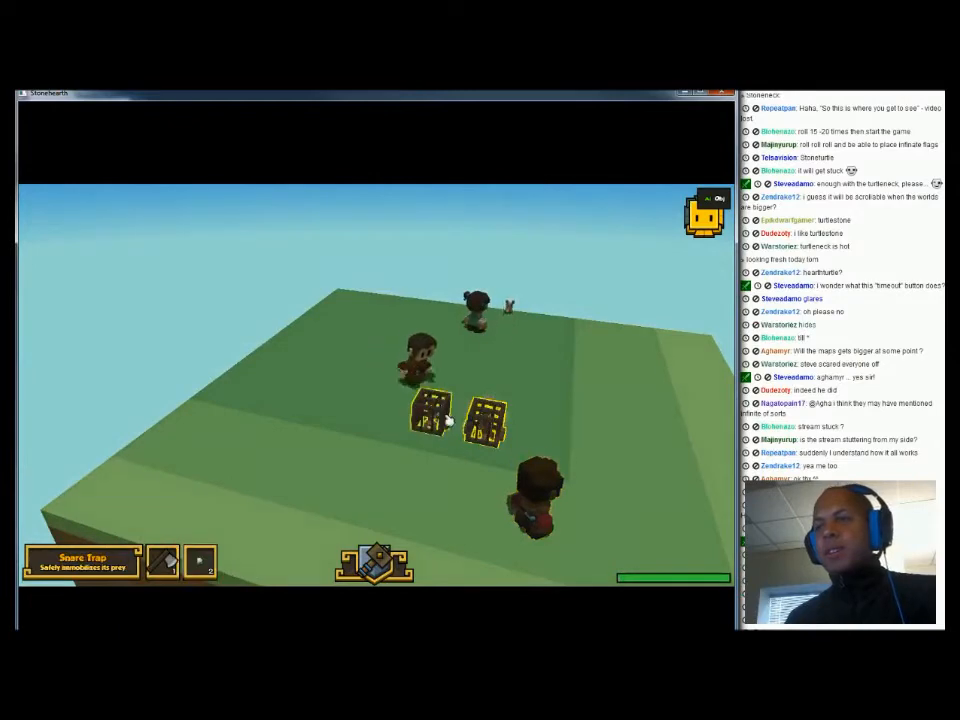
{"action": "left_click", "coordinate": [438, 416]}
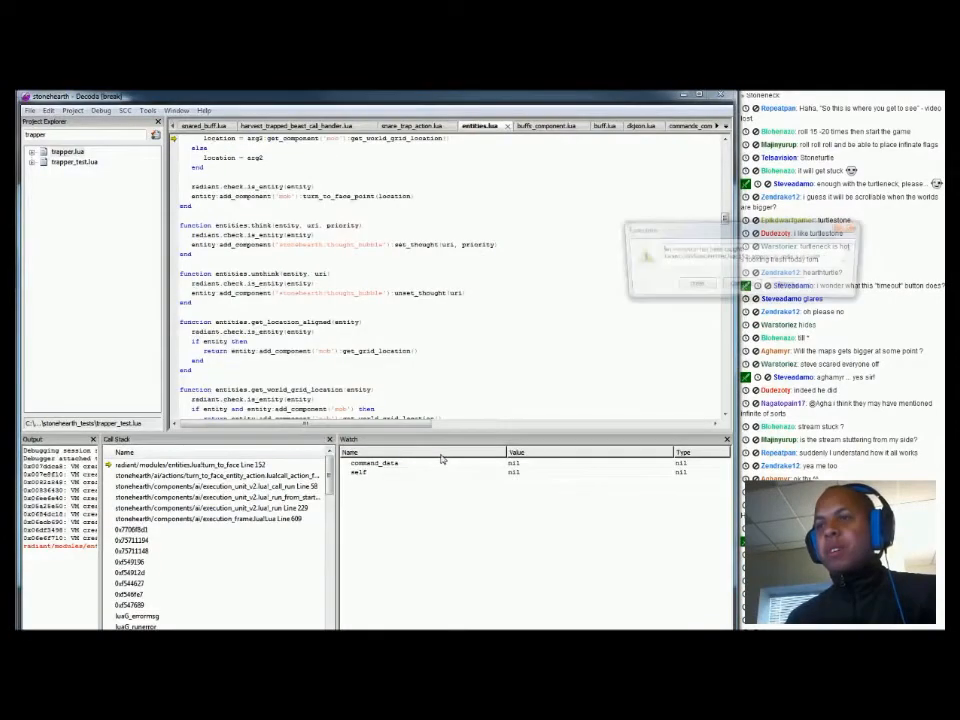
Dismiss the Lua exception in Decoda, minimize the debugger to return to Stonehearth, and select the trapper closest to the view
{"action": "left_click", "coordinate": [741, 286]}
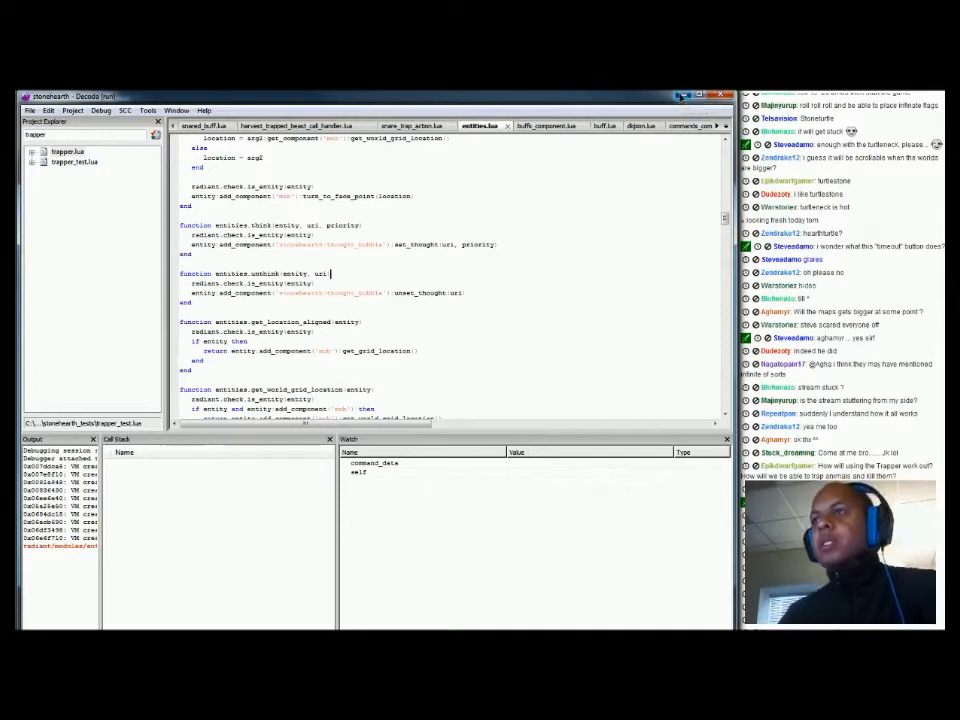
{"action": "left_click", "coordinate": [680, 96]}
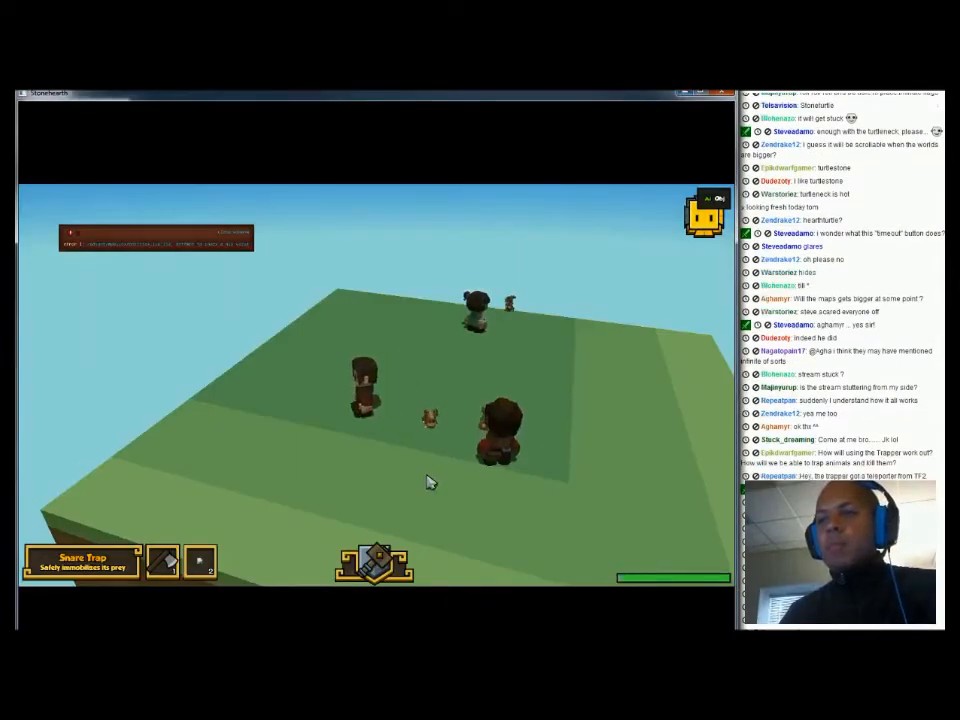
{"action": "left_click", "coordinate": [520, 437]}
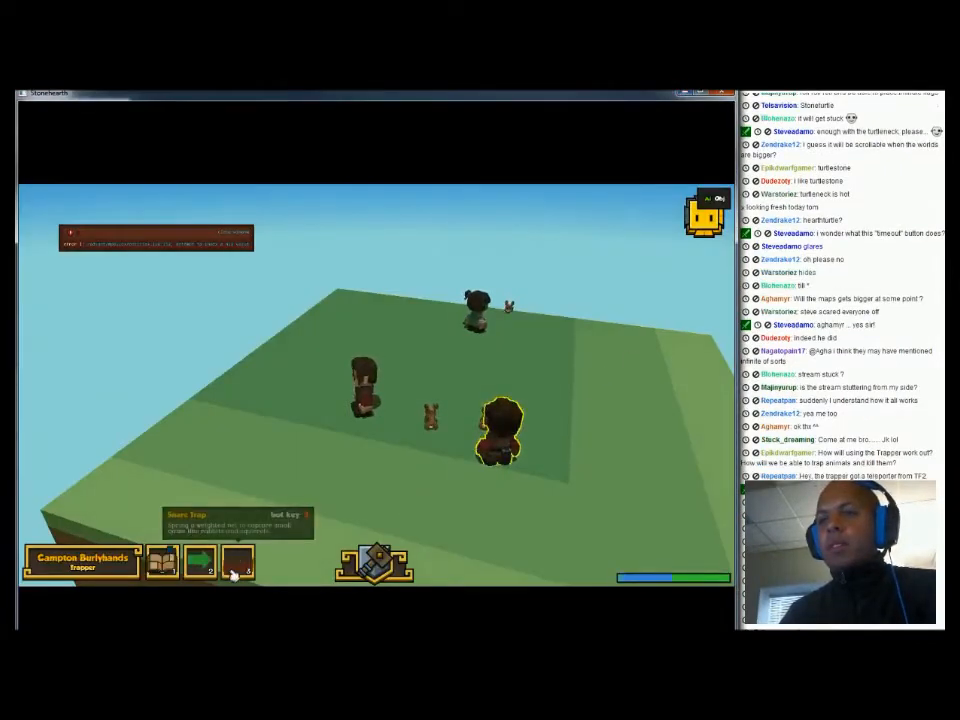
Have the selected trapper use Snare Trap at the far part of the terrain and leave the game window
{"action": "left_click", "coordinate": [237, 573]}
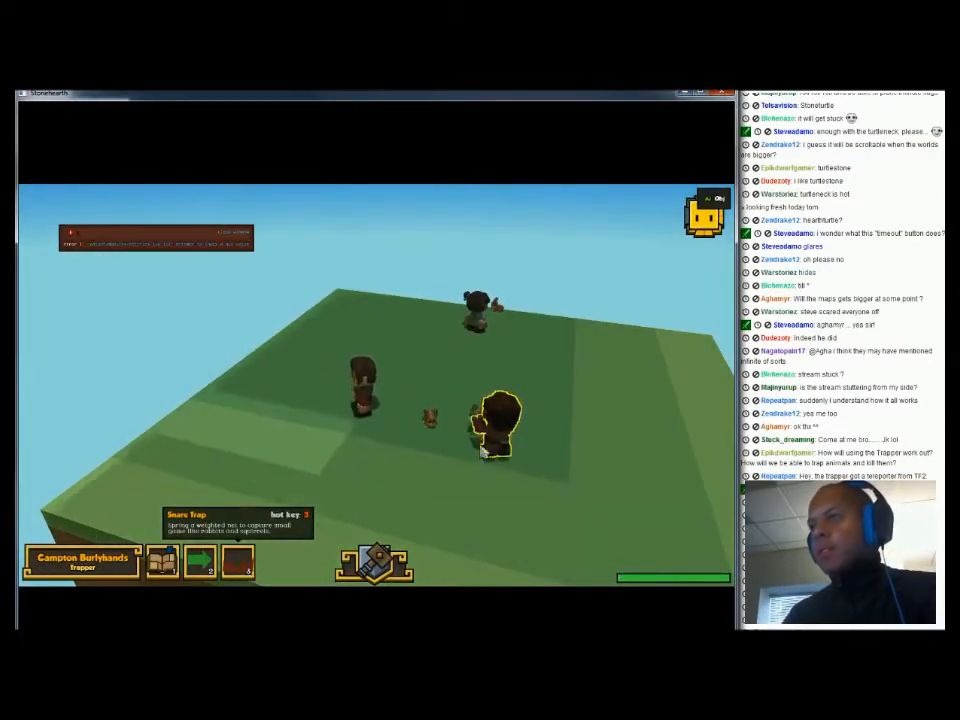
{"action": "left_click", "coordinate": [611, 307]}
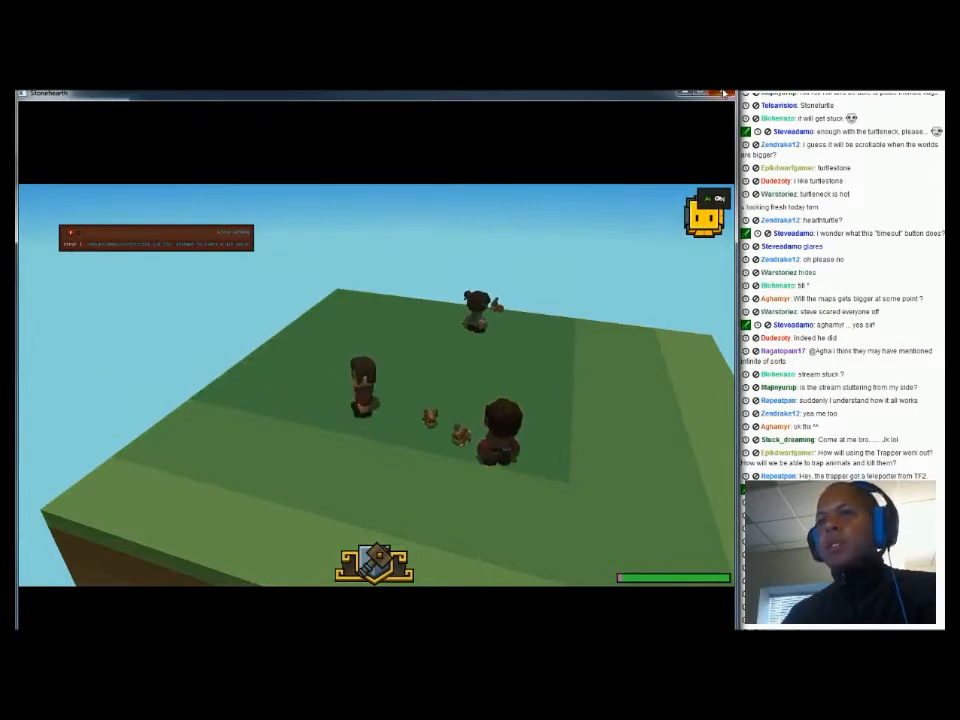
{"action": "key", "text": "alt+Tab"}
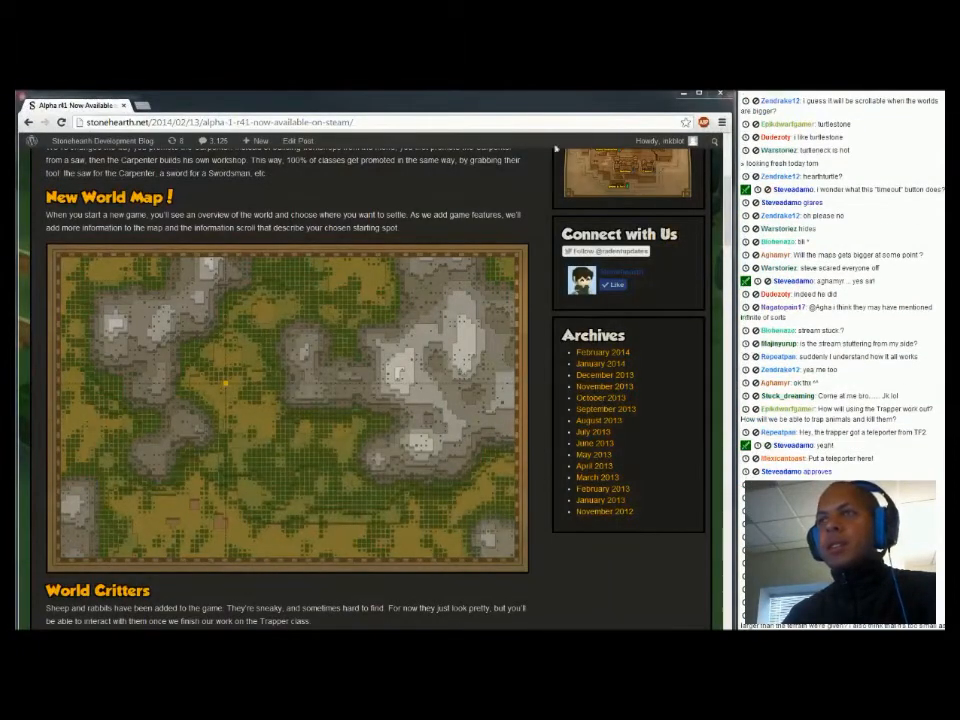
Switch to Qubicle Constructor and orbit the snare trap cage model to a corner view from above
{"action": "left_click", "coordinate": [29, 122]}
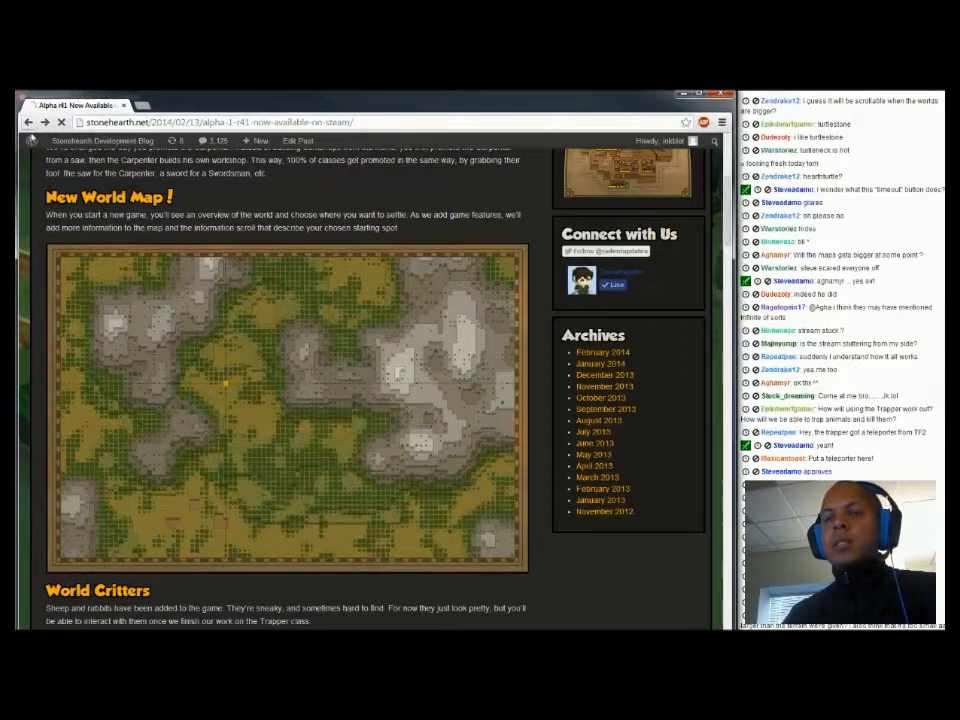
{"action": "key", "text": "alt+Tab"}
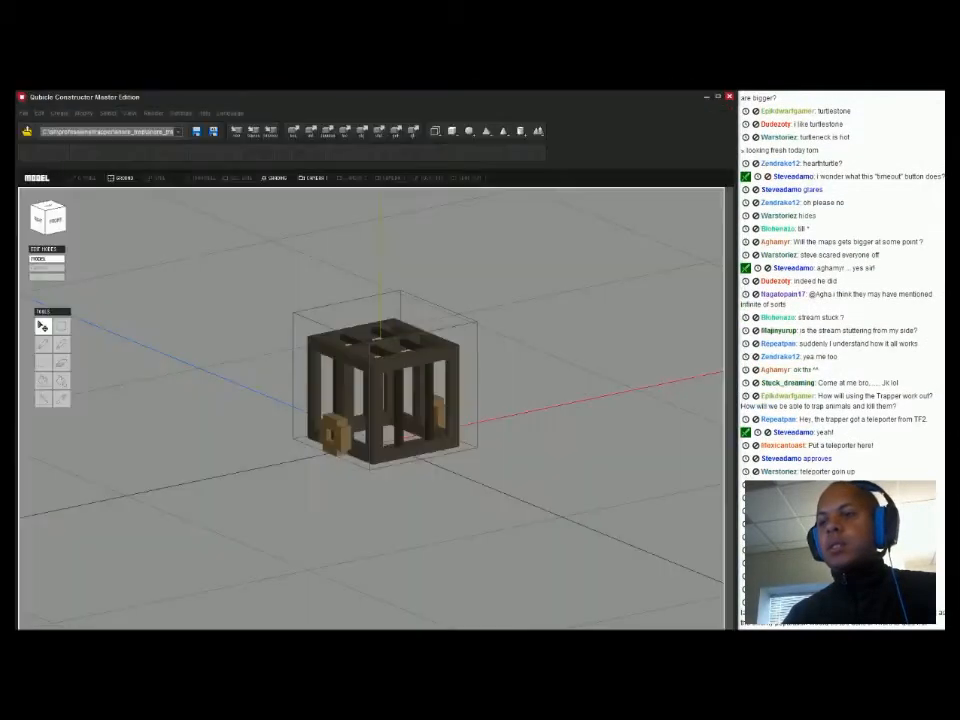
{"action": "scroll", "coordinate": [385, 380], "scroll_direction": "up", "scroll_amount": 1}
{"action": "right_click_drag", "start_coordinate": [385, 380], "coordinate": [600, 352]}
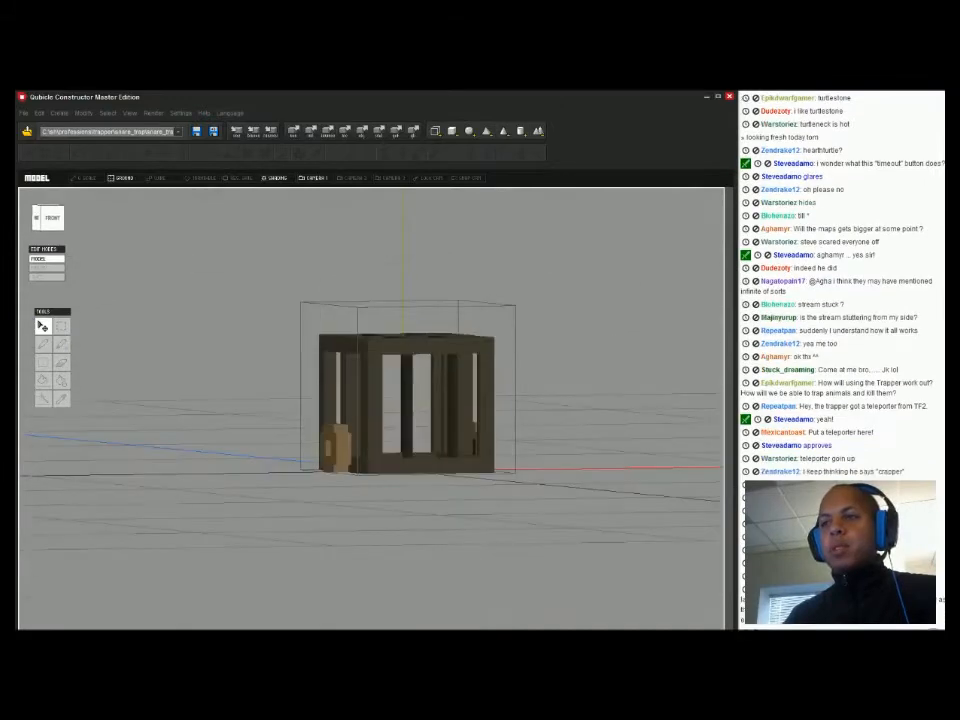
{"action": "double_click", "coordinate": [402, 400]}
{"action": "scroll", "coordinate": [385, 410], "scroll_direction": "up", "scroll_amount": 2}
{"action": "middle_click_drag", "start_coordinate": [385, 410], "coordinate": [447, 464]}
{"action": "right_click_drag", "start_coordinate": [447, 464], "coordinate": [598, 532]}
{"action": "scroll", "coordinate": [525, 550], "scroll_direction": "down", "scroll_amount": 1}
{"action": "key", "text": "1"}
{"action": "scroll", "coordinate": [405, 430], "scroll_direction": "down", "scroll_amount": 3}
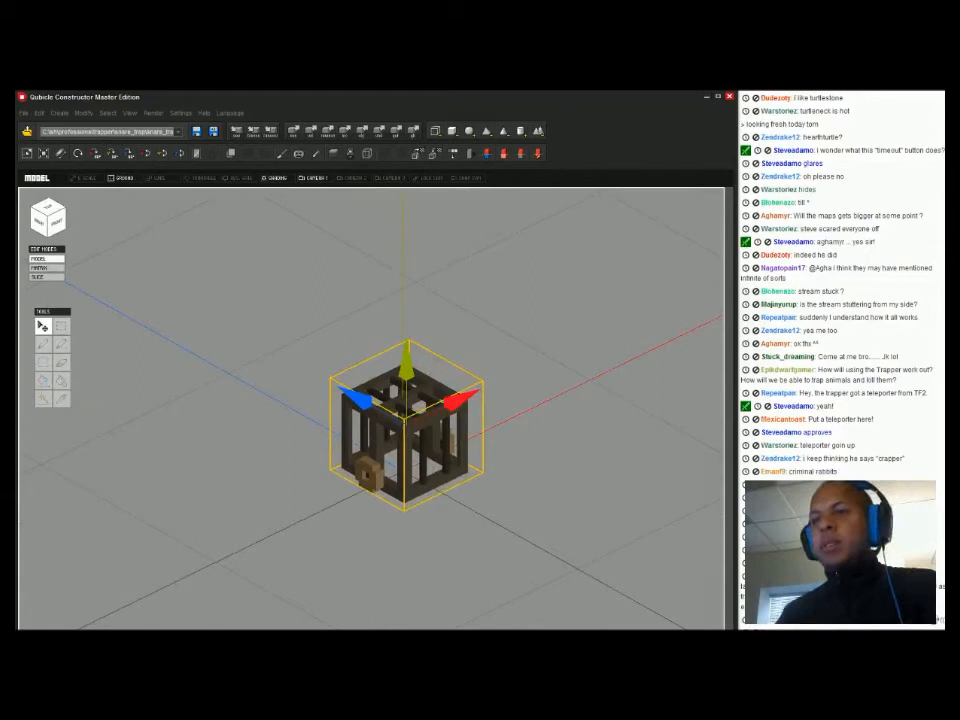
Deselect the cage model and frame it larger in the corner view for a screen capture
{"action": "left_click", "coordinate": [598, 532]}
{"action": "scroll", "coordinate": [405, 430], "scroll_direction": "up", "scroll_amount": 4}
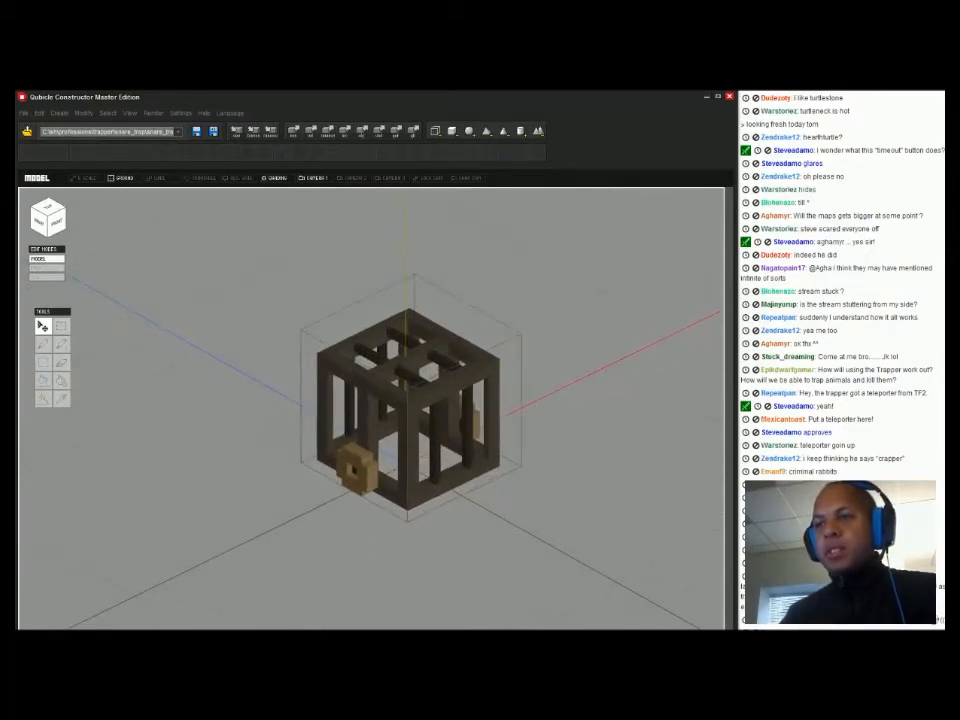
{"action": "left_click", "coordinate": [408, 430]}
{"action": "mouse_move", "coordinate": [408, 430]}
{"action": "right_mouse_down"}
{"action": "mouse_move", "coordinate": [385, 412]}
{"action": "mouse_move", "coordinate": [400, 395]}
{"action": "mouse_move", "coordinate": [407, 411]}
{"action": "right_mouse_up"}
{"action": "left_click", "coordinate": [598, 532]}
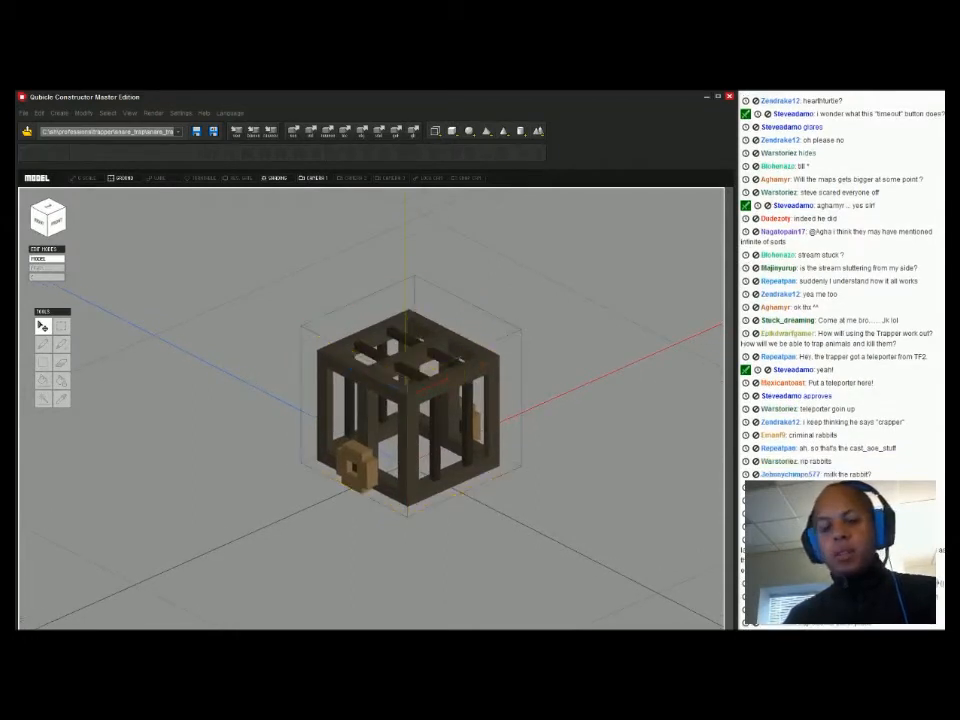
{"action": "left_click", "coordinate": [562, 303]}
{"action": "left_click", "coordinate": [407, 453]}
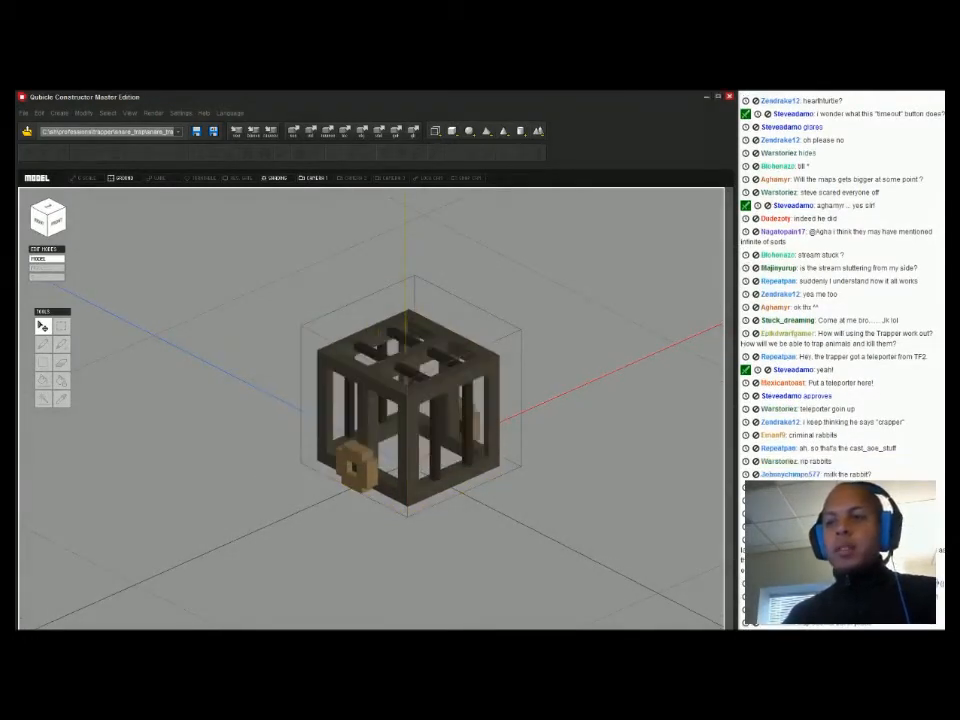
Switch to Photoshop, paste the Qubicle screen capture into a new document, and crop it tightly around the cage
{"action": "key", "text": "alt+Tab"}
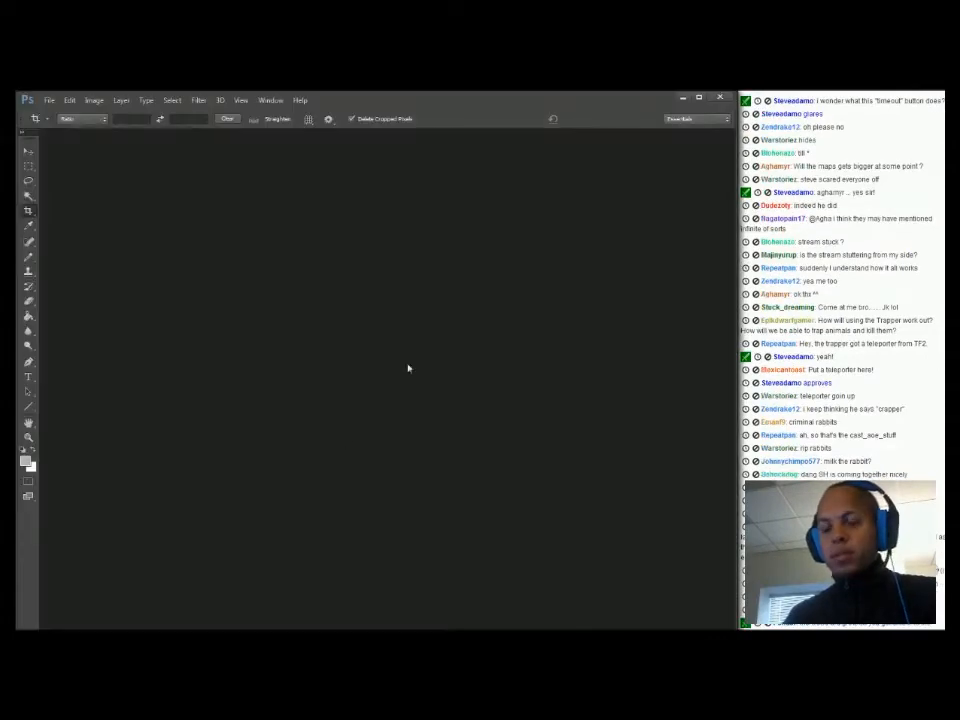
{"action": "key", "text": "ctrl+n"}
{"action": "key", "text": "Return"}
{"action": "key", "text": "ctrl+v"}
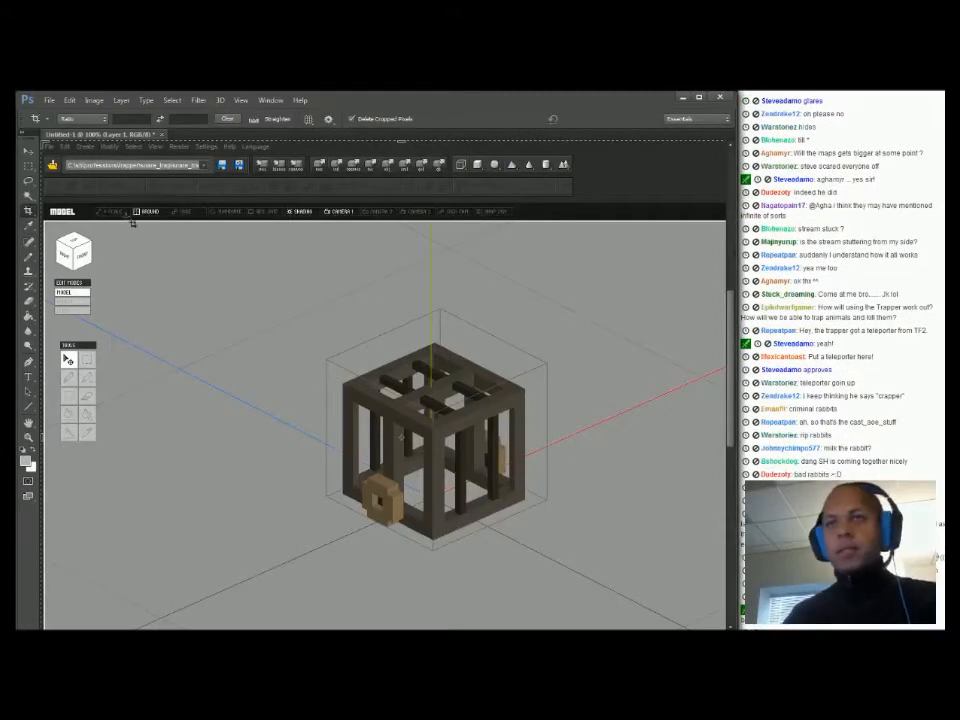
{"action": "left_click_drag", "start_coordinate": [310, 331], "coordinate": [567, 518]}
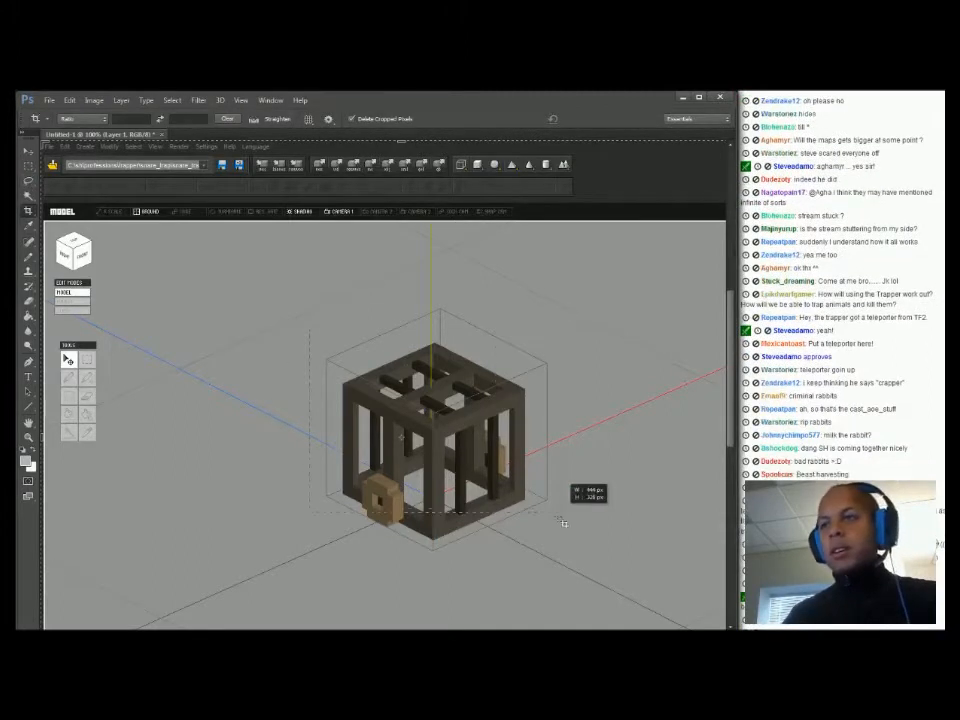
{"action": "key", "text": "Return"}
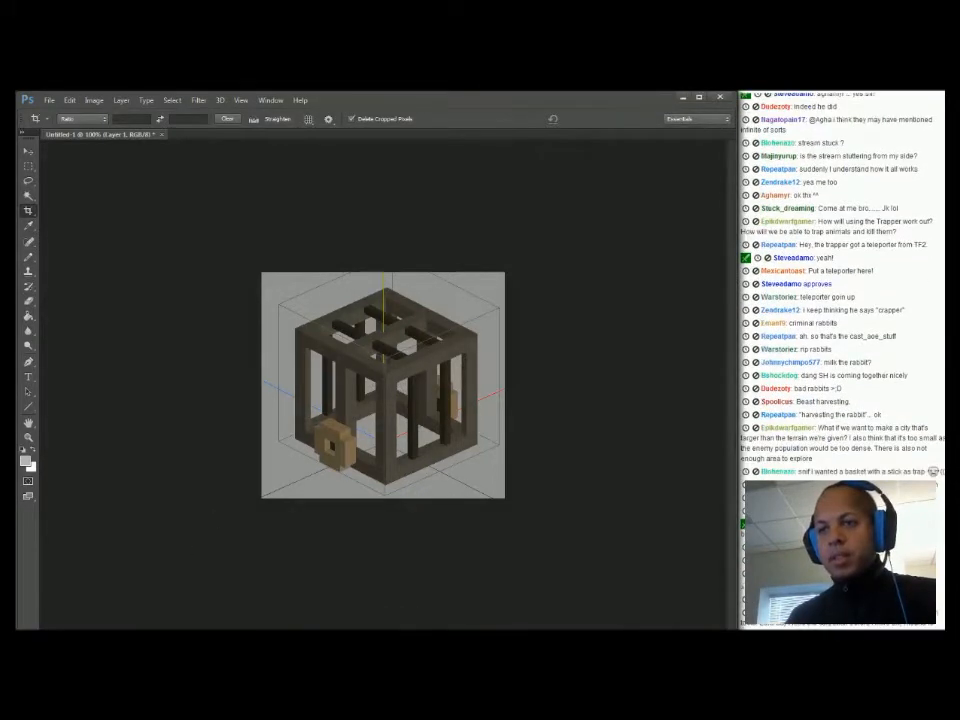
In Sublime Text, open user_settings.json and remove the screen_width and screen_height entries from the renderer settings
{"action": "key", "text": "alt+Tab"}
{"action": "key", "text": "ctrl+p"}
{"action": "type", "text": "user_se"}
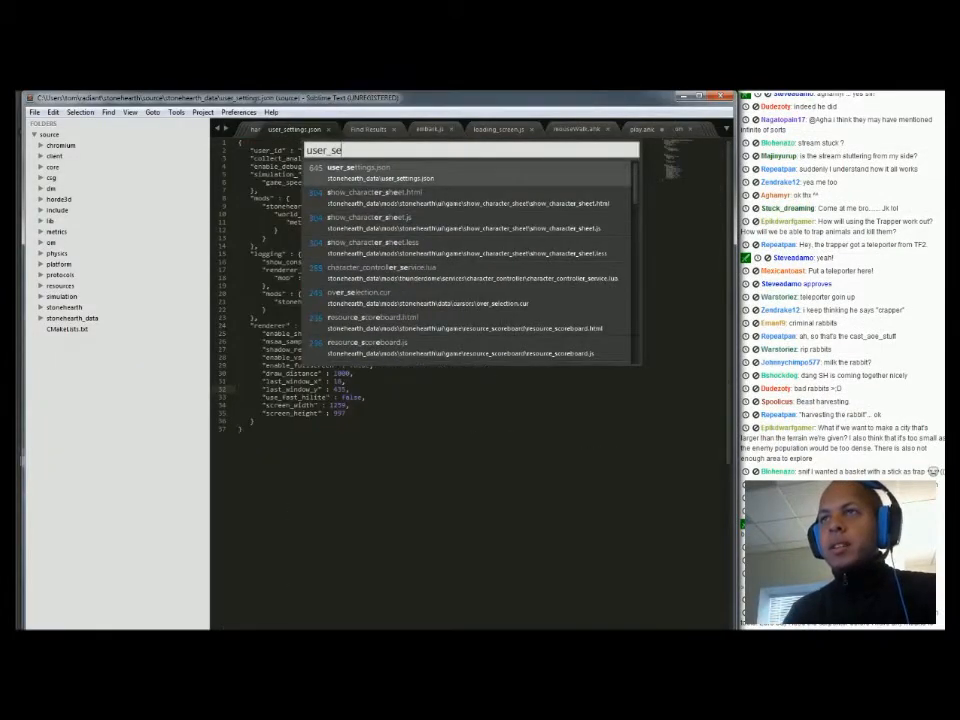
{"action": "key", "text": "Return"}
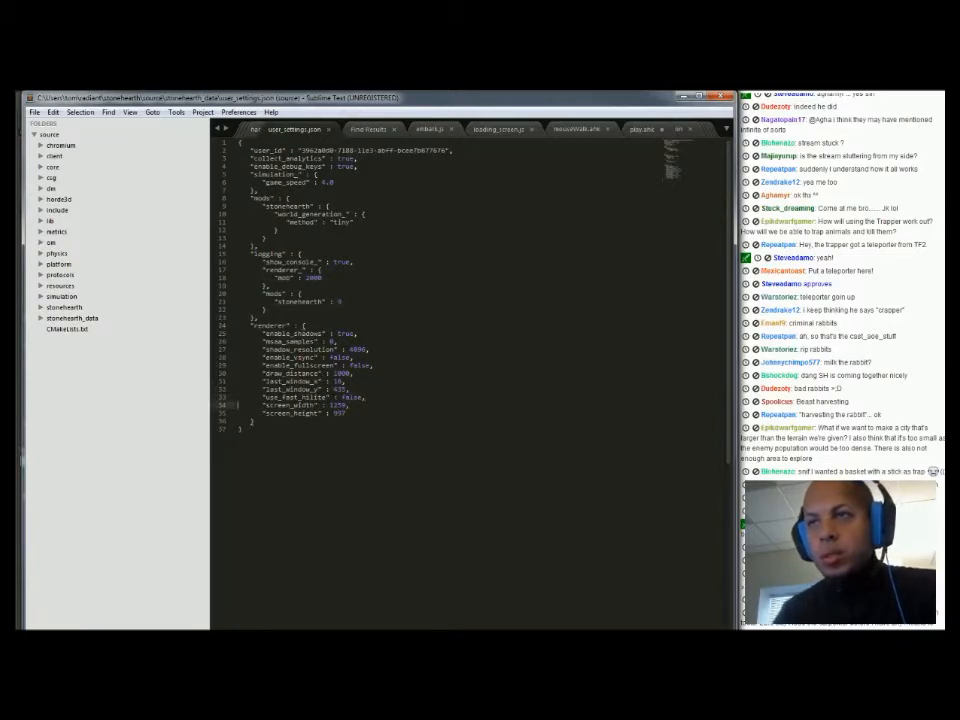
{"action": "key", "text": "BackSpace"}
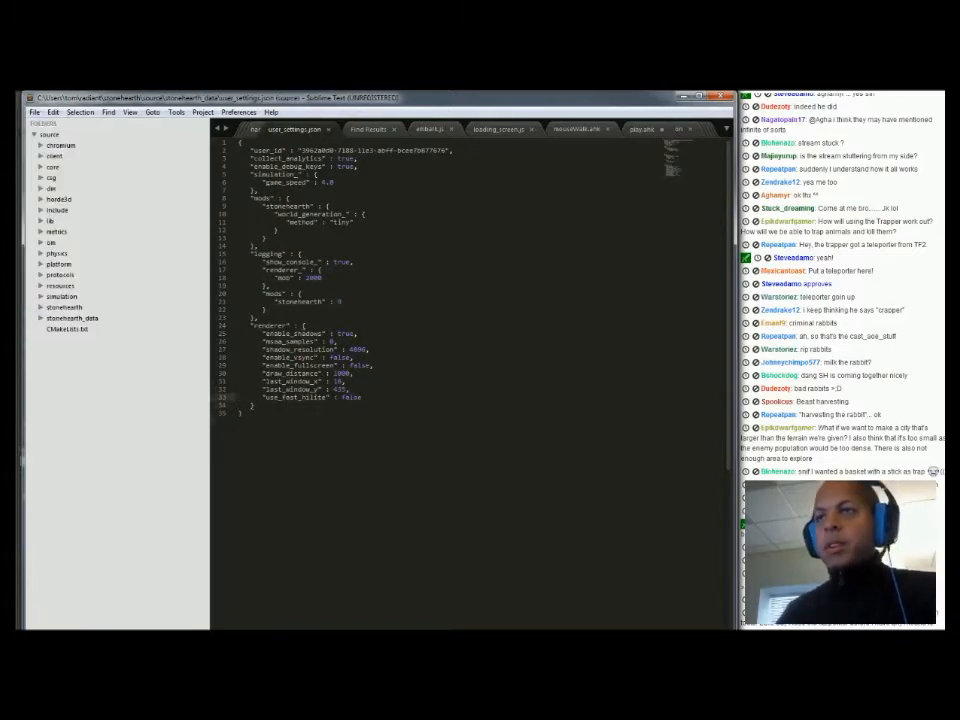
{"action": "left_click", "coordinate": [686, 97]}
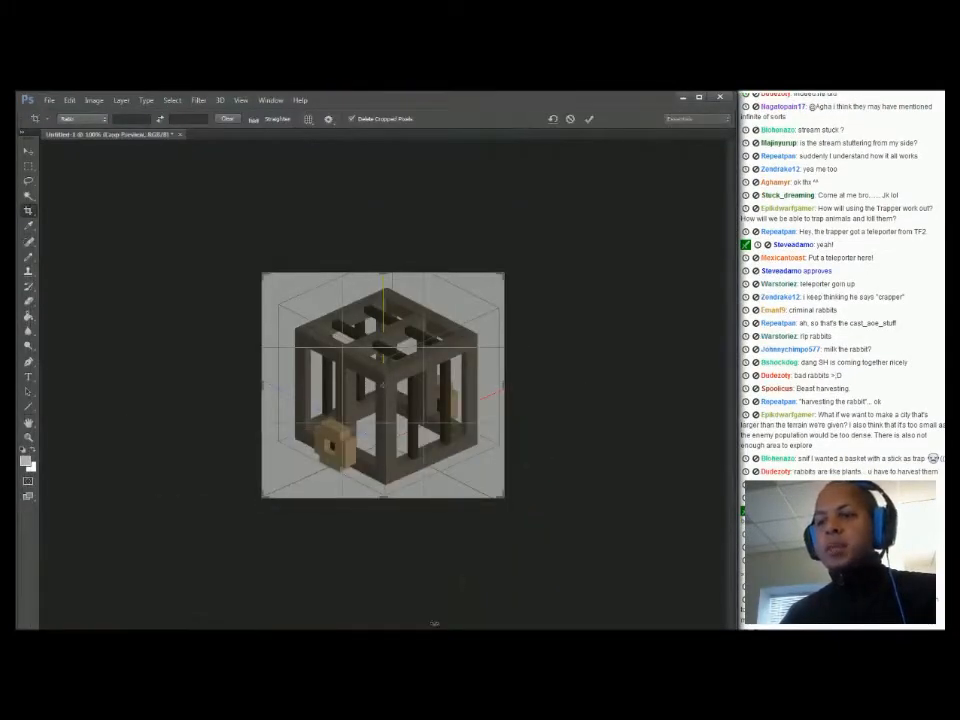
Relaunch Stonehearth from Decoda and select one trapper to bring up the command buttons for a capture, returning to Photoshop
{"action": "left_click", "coordinate": [684, 97]}
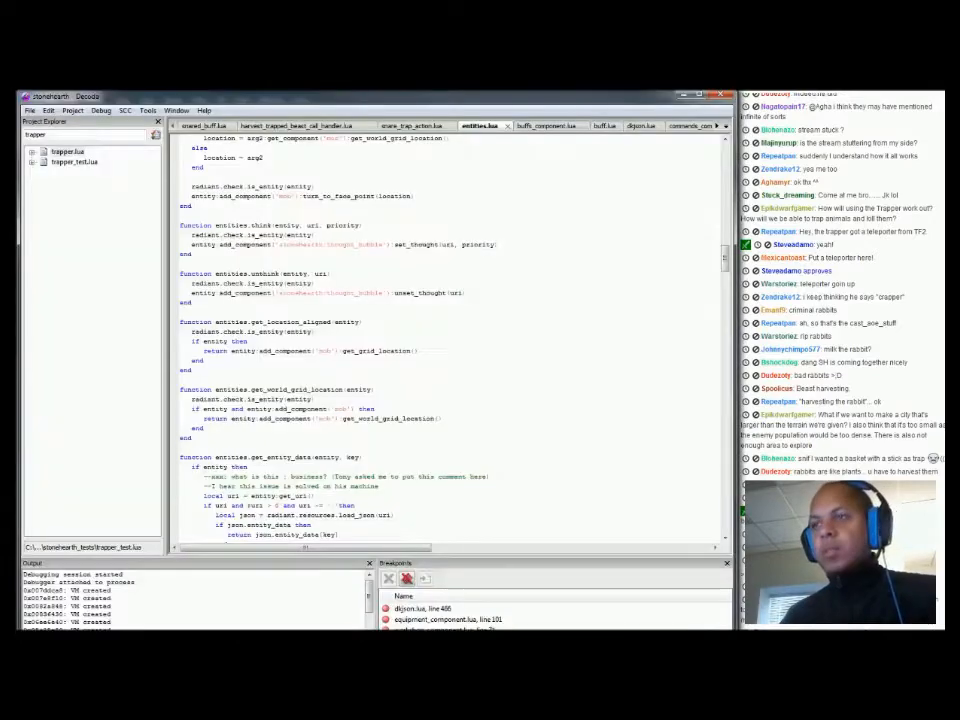
{"action": "key", "text": "F5"}
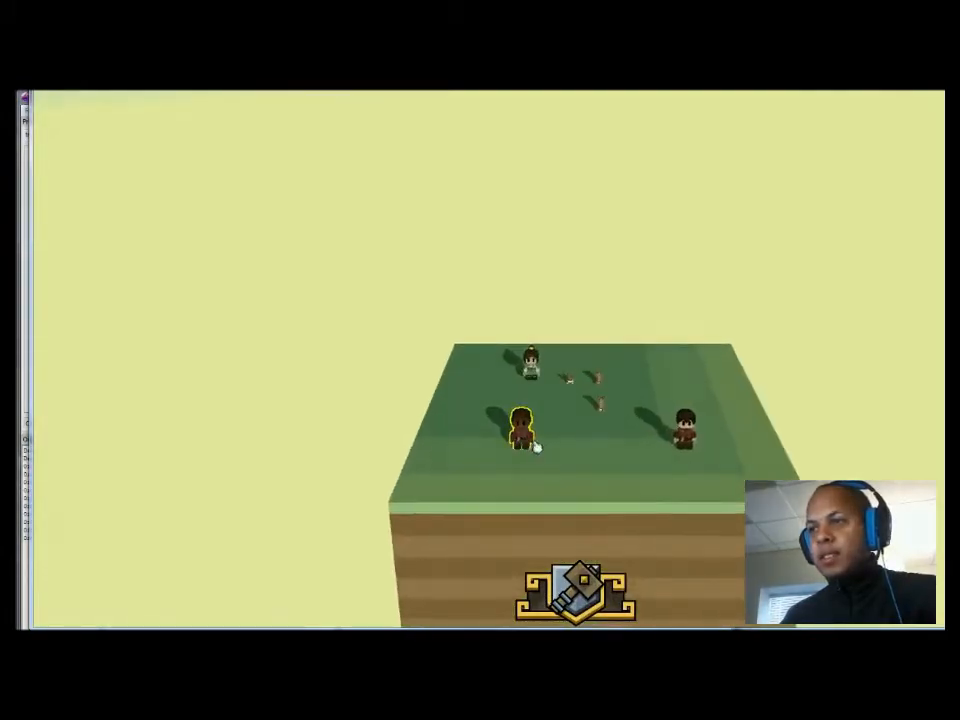
{"action": "left_click", "coordinate": [528, 436]}
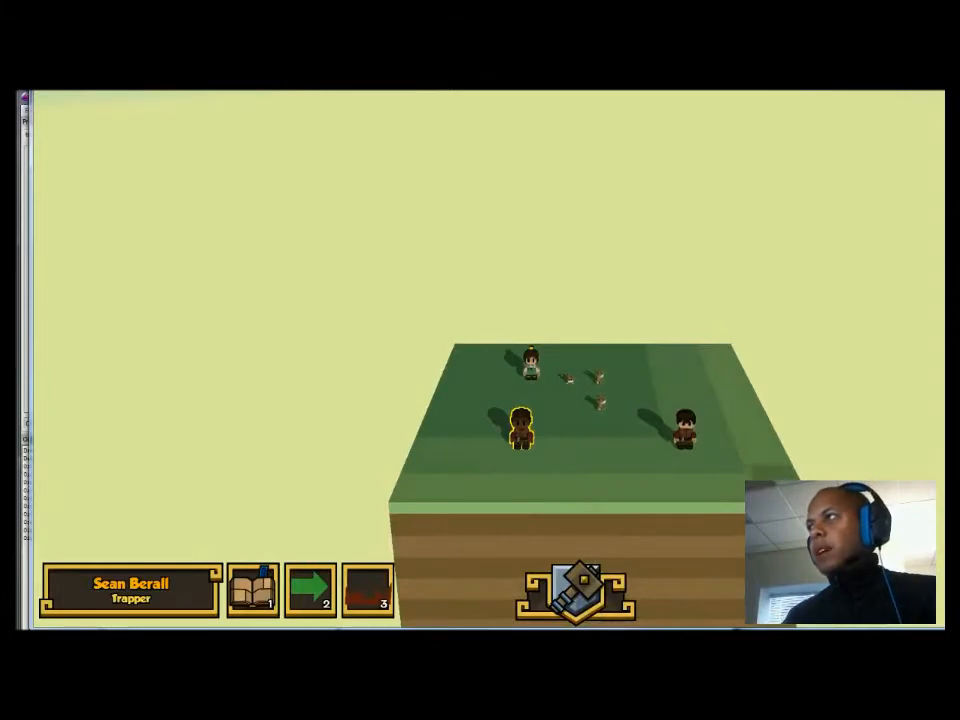
{"action": "key", "text": "alt+F4"}
{"action": "left_click", "coordinate": [681, 97]}
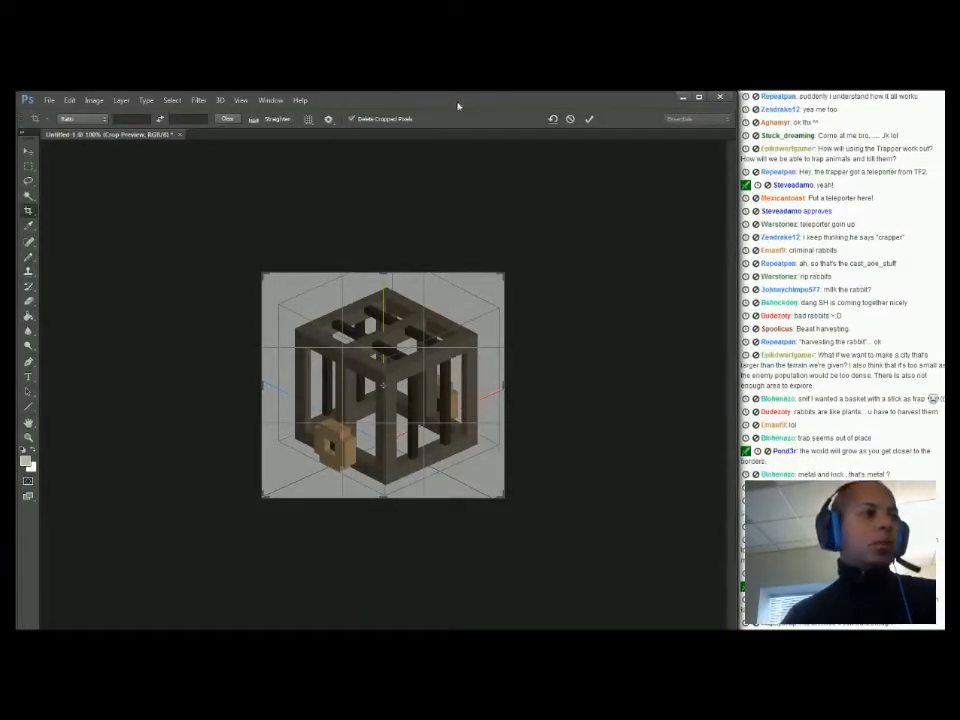
Commit the cage crop, decline Qubicle's import of the clipboard image, and move the Qubicle window clear of Photoshop
{"action": "key", "text": "Return"}
{"action": "key", "text": "alt+Tab"}
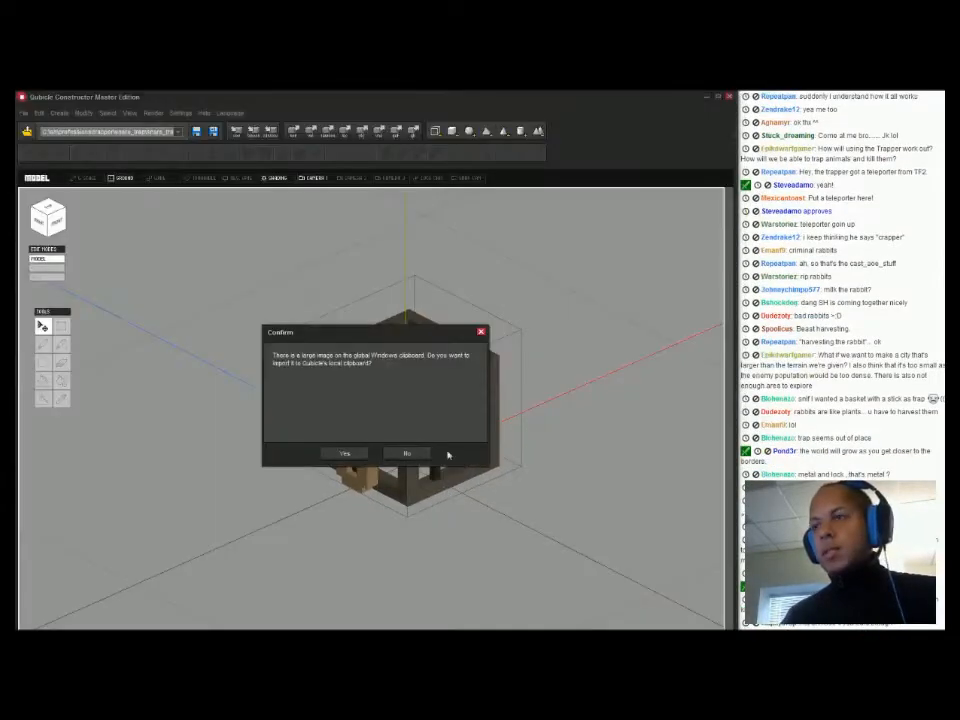
{"action": "key", "text": "Escape"}
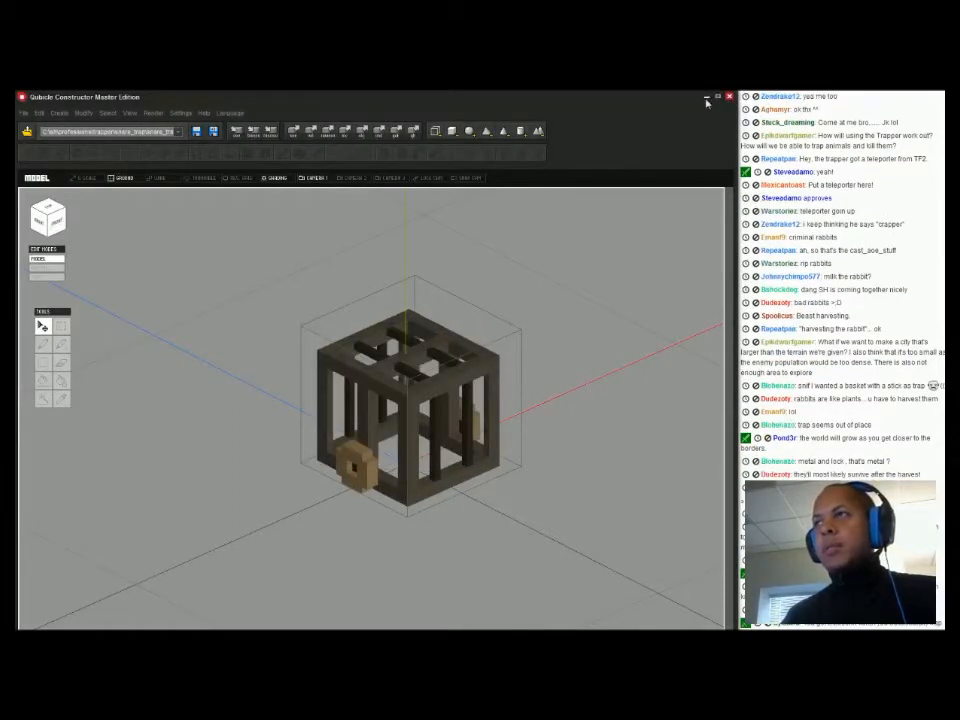
{"action": "mouse_move", "coordinate": [541, 102]}
{"action": "left_mouse_down"}
{"action": "mouse_move", "coordinate": [567, 117]}
{"action": "mouse_move", "coordinate": [557, 95]}
{"action": "left_mouse_up"}
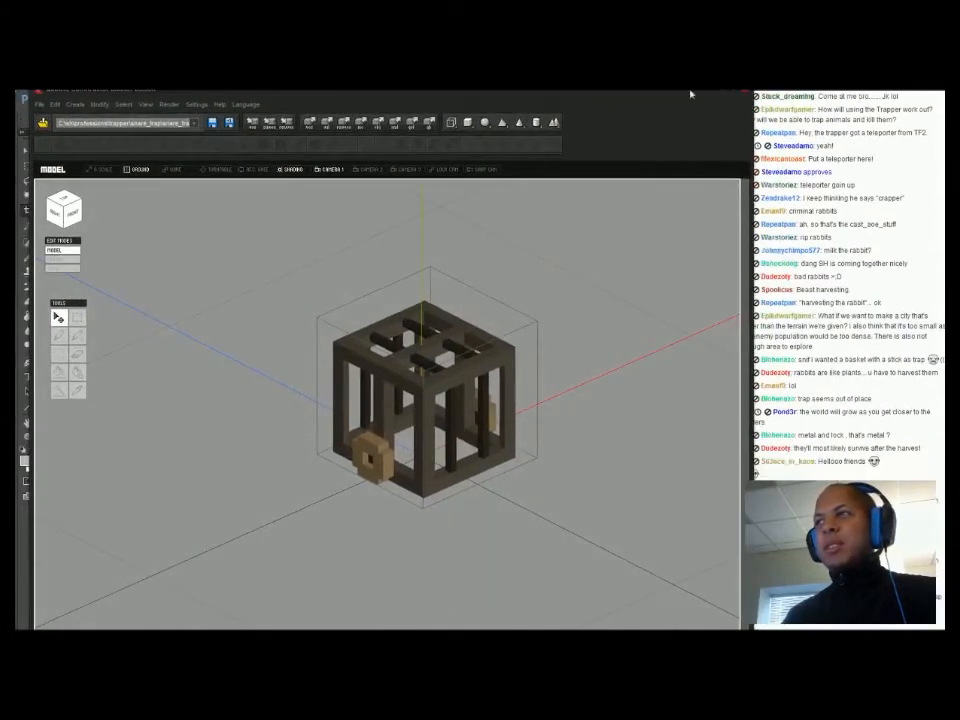
{"action": "left_click_drag", "start_coordinate": [235, 96], "coordinate": [186, 97]}
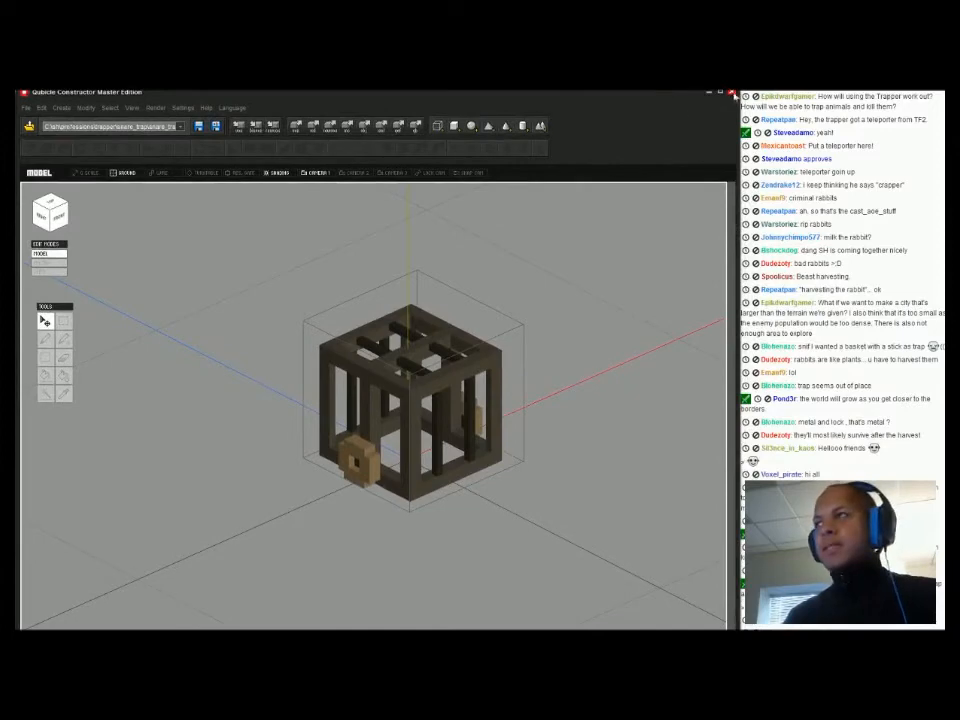
{"action": "left_click_drag", "start_coordinate": [632, 101], "coordinate": [667, 401]}
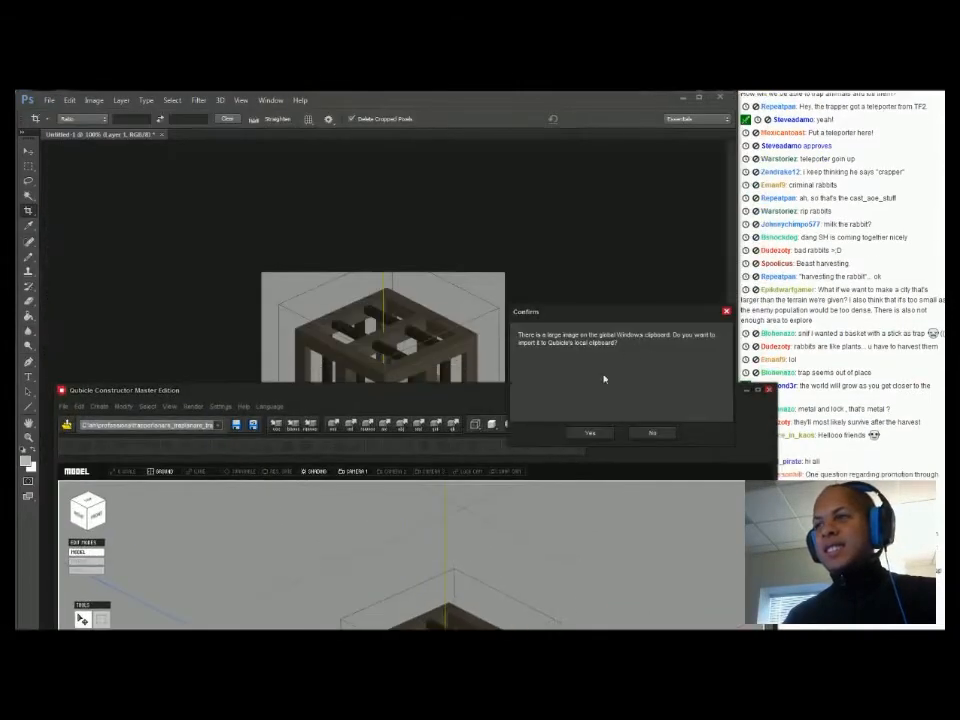
{"action": "left_click", "coordinate": [654, 433]}
{"action": "left_click_drag", "start_coordinate": [620, 402], "coordinate": [623, 107]}
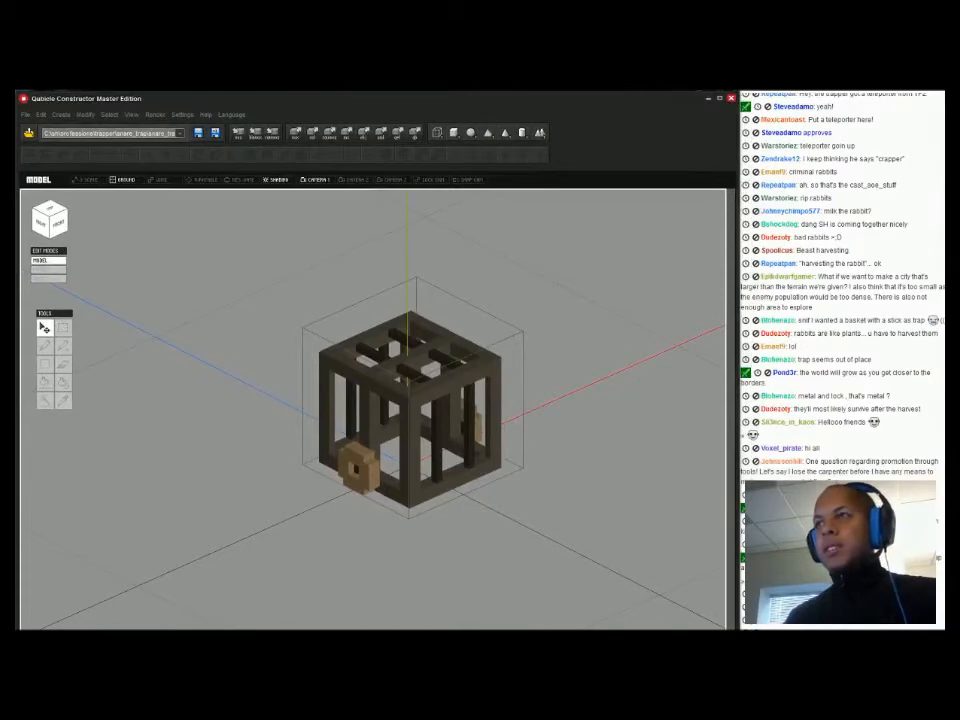
{"action": "left_click_drag", "start_coordinate": [558, 100], "coordinate": [611, 628]}
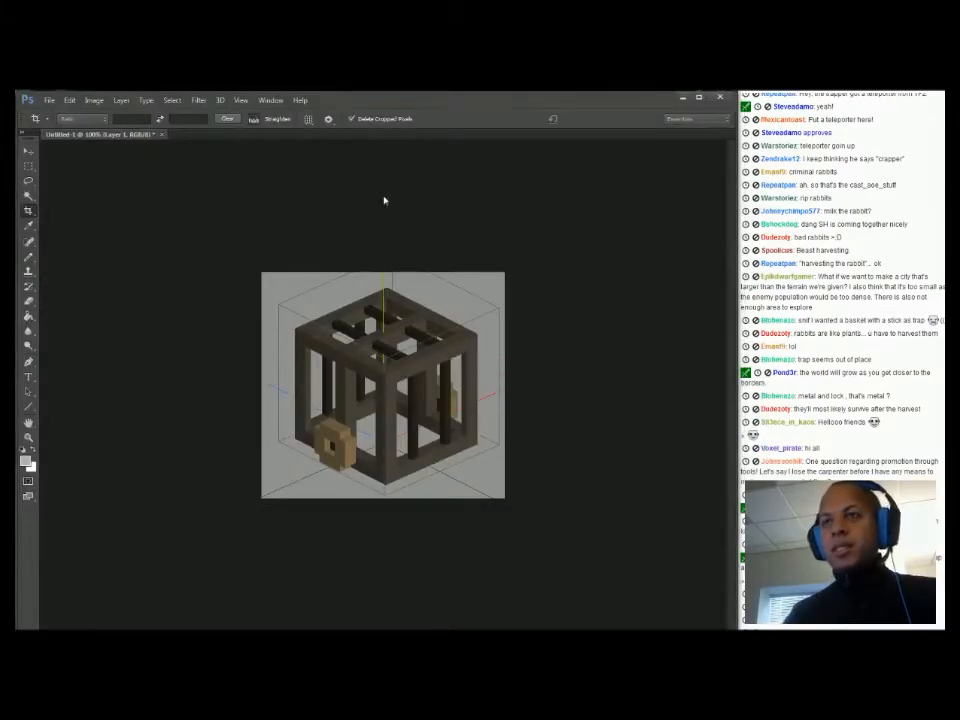
Paste the captured Stonehearth game window into a new Photoshop document
{"action": "key", "text": "ctrl+n"}
{"action": "key", "text": "Return"}
{"action": "key", "text": "ctrl+v"}
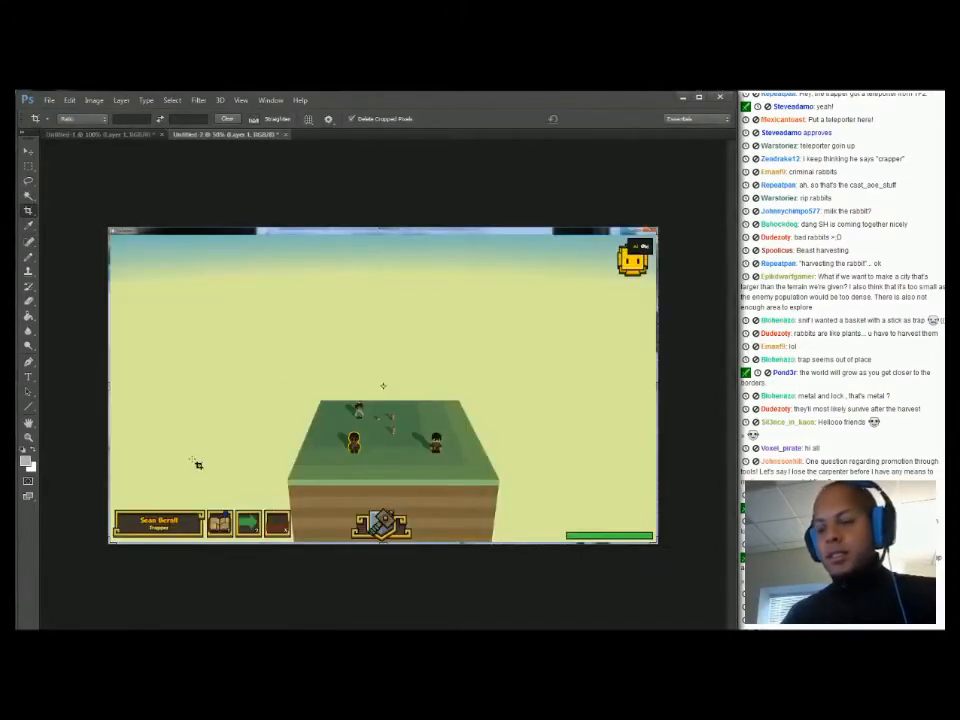
Draw a rectangular marquee of about 93 by 99 px around the green arrow command button in the game screenshot
{"action": "key", "text": "ctrl+plus"}
{"action": "key", "text": "ctrl+plus"}
{"action": "key", "text": "ctrl+plus"}
{"action": "key", "text": "ctrl+plus"}
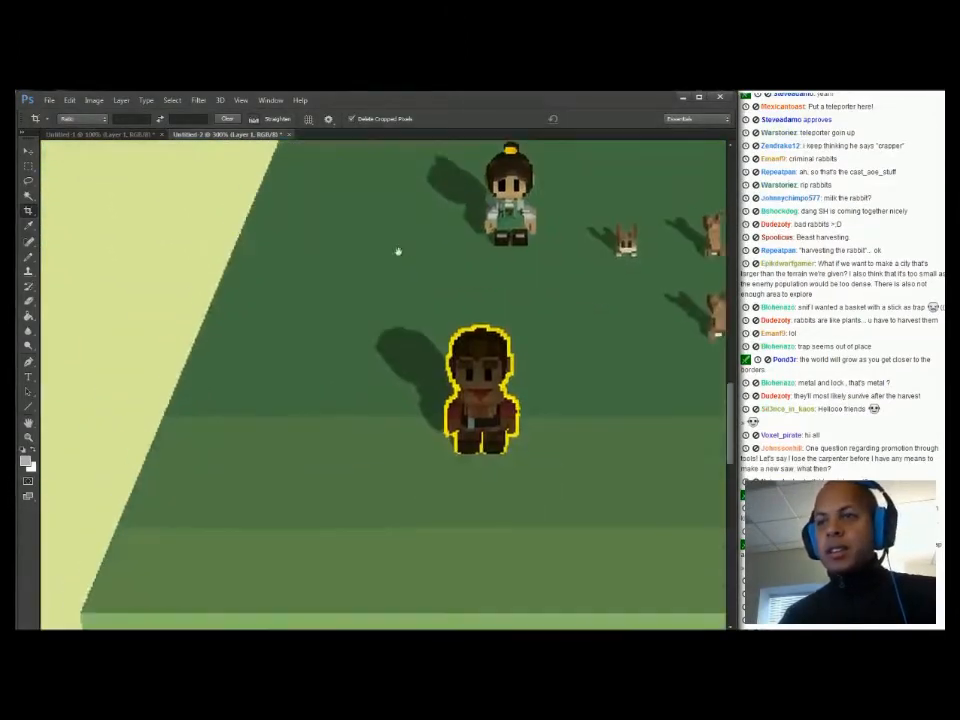
{"action": "left_click_drag", "start_coordinate": [240, 560], "coordinate": [560, 170]}
{"action": "left_click_drag", "start_coordinate": [268, 529], "coordinate": [411, 449]}
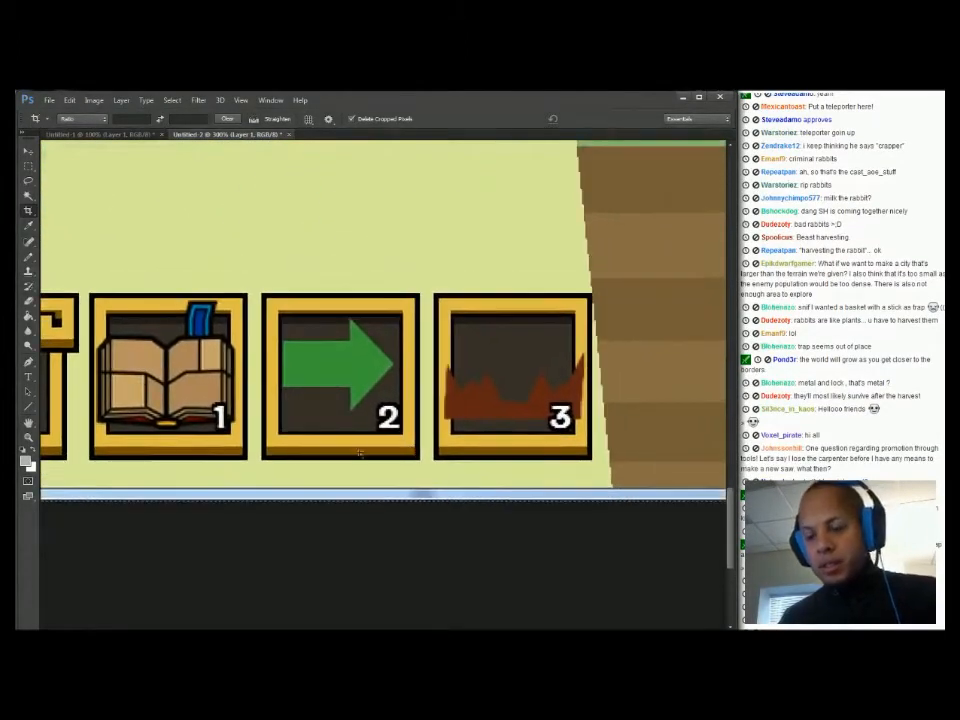
{"action": "key", "text": "m"}
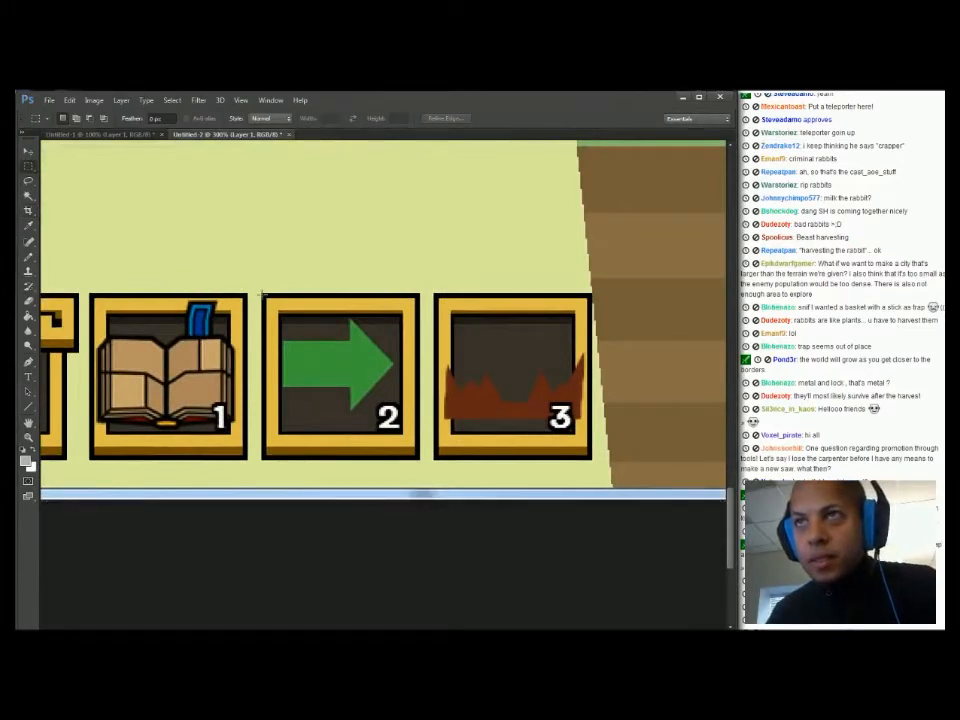
{"action": "left_click_drag", "start_coordinate": [299, 331], "coordinate": [380, 412]}
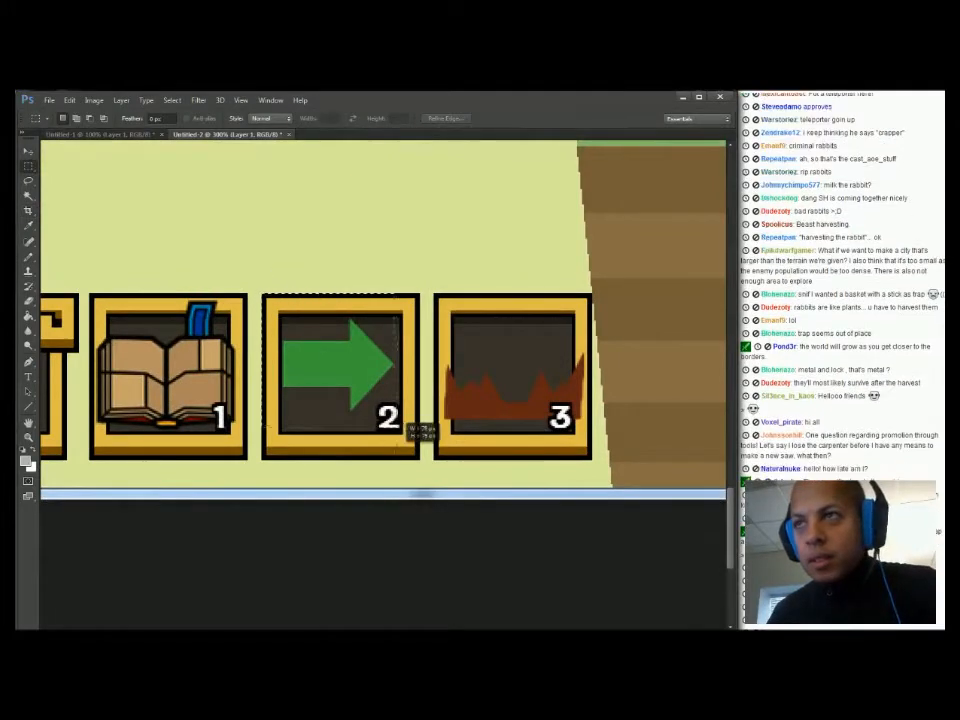
{"action": "left_click_drag", "start_coordinate": [417, 463], "coordinate": [418, 460]}
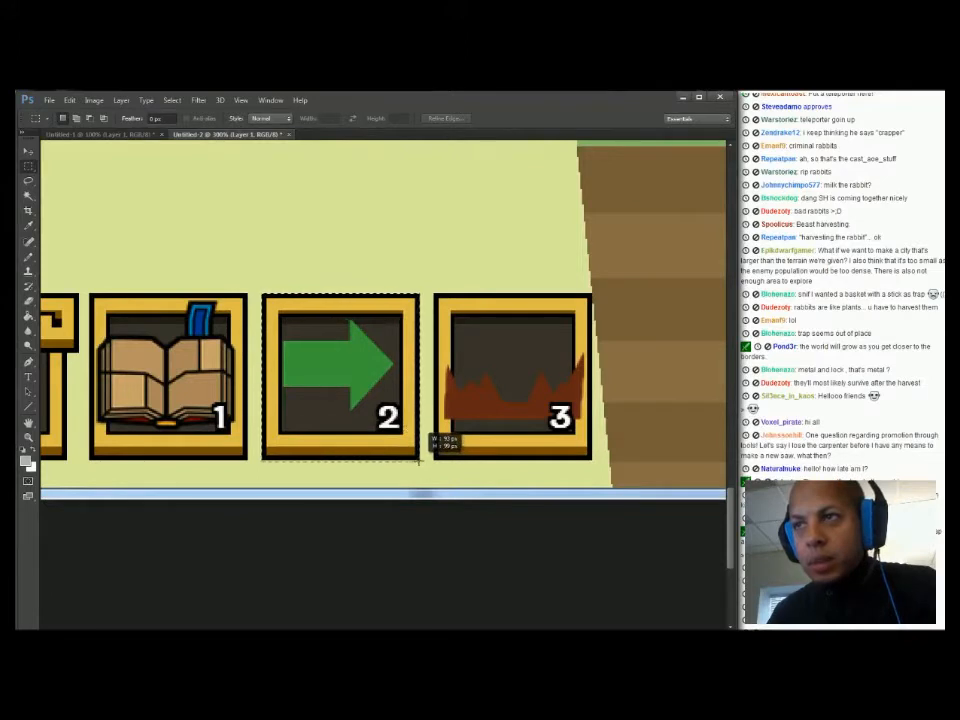
Finish the selection around the green arrow command button and close the game screenshot document without saving it
{"action": "left_click_drag", "start_coordinate": [419, 458], "coordinate": [419, 458]}
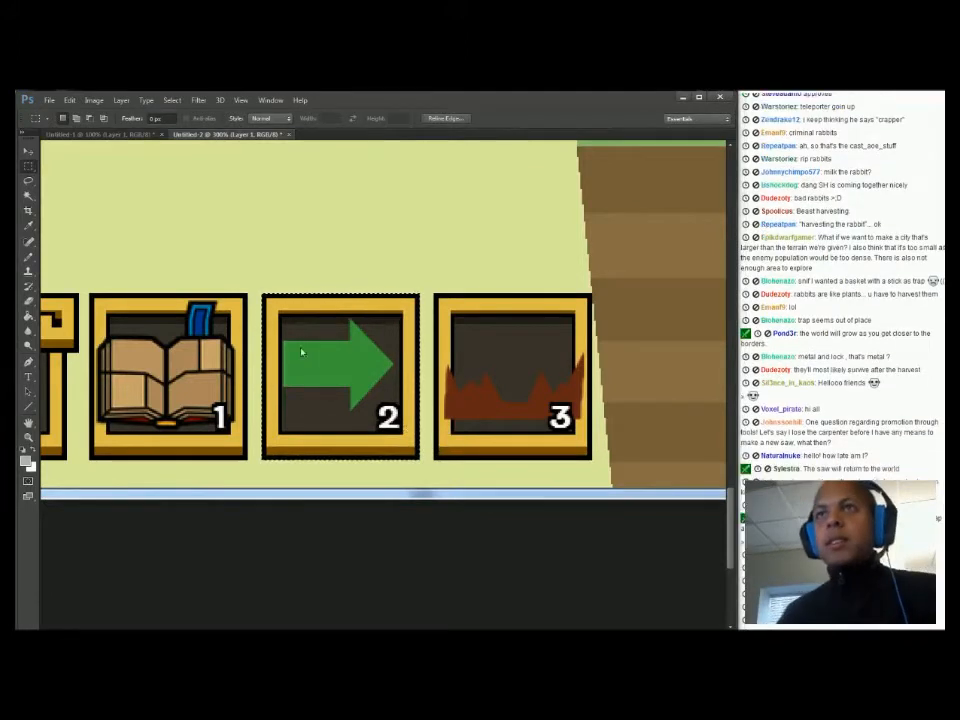
{"action": "key", "text": "ctrl+w"}
{"action": "key", "text": "n"}
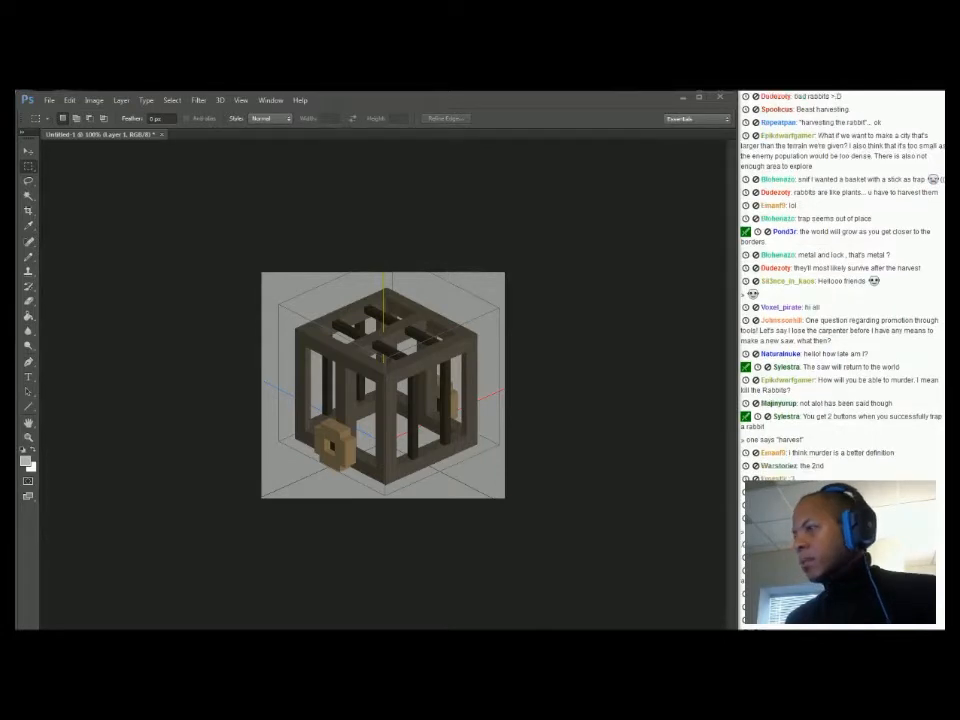
Open snare_trap.png in Photoshop and paste the copied green arrow button into it as a new layer
{"action": "left_click_drag", "start_coordinate": [411, 155], "coordinate": [412, 136]}
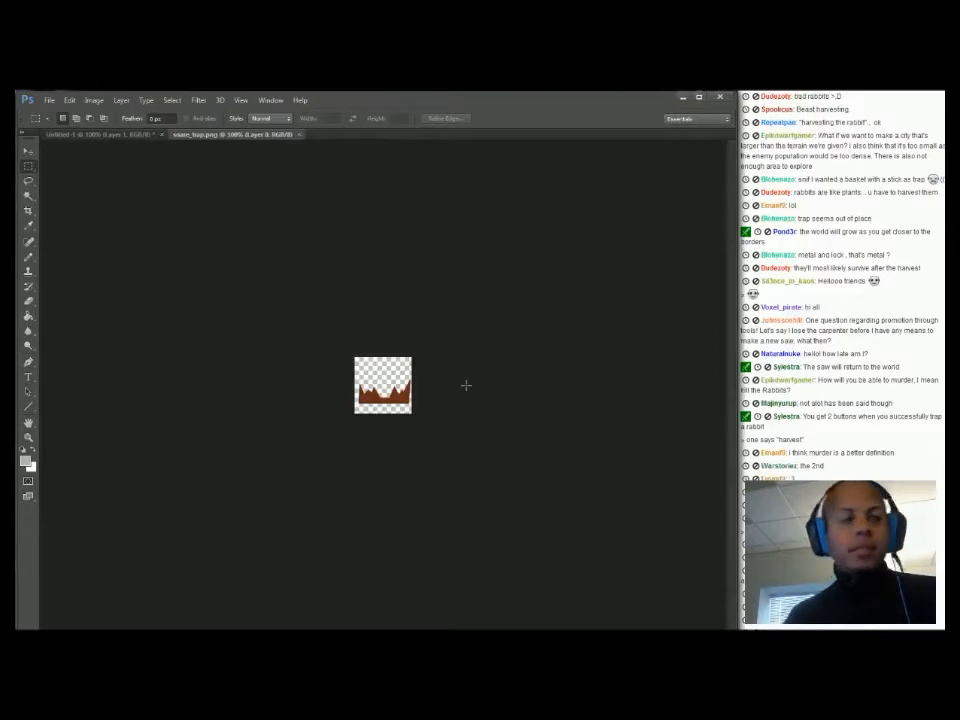
{"action": "key", "text": "ctrl+plus"}
{"action": "key", "text": "ctrl+plus"}
{"action": "key", "text": "ctrl+plus"}
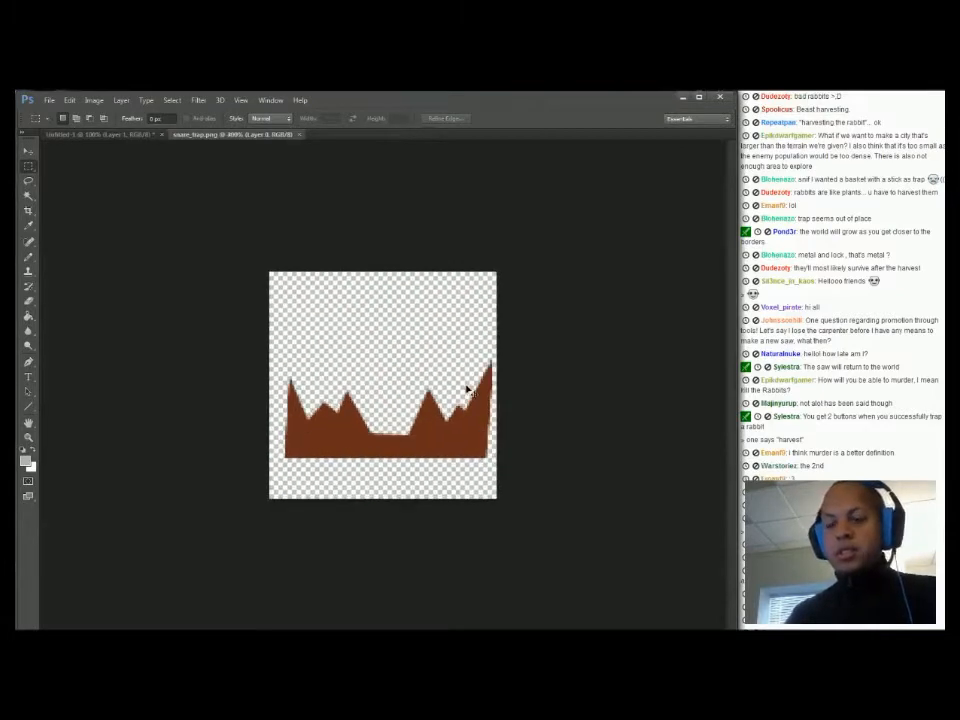
{"action": "key", "text": "ctrl+v"}
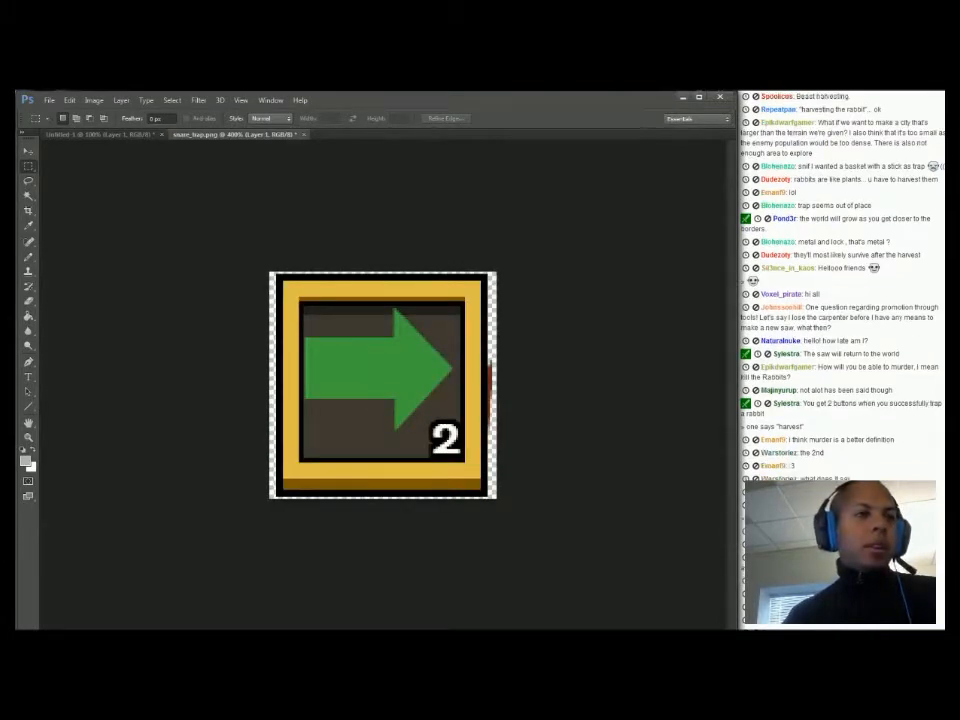
{"action": "key", "text": "ctrl+v"}
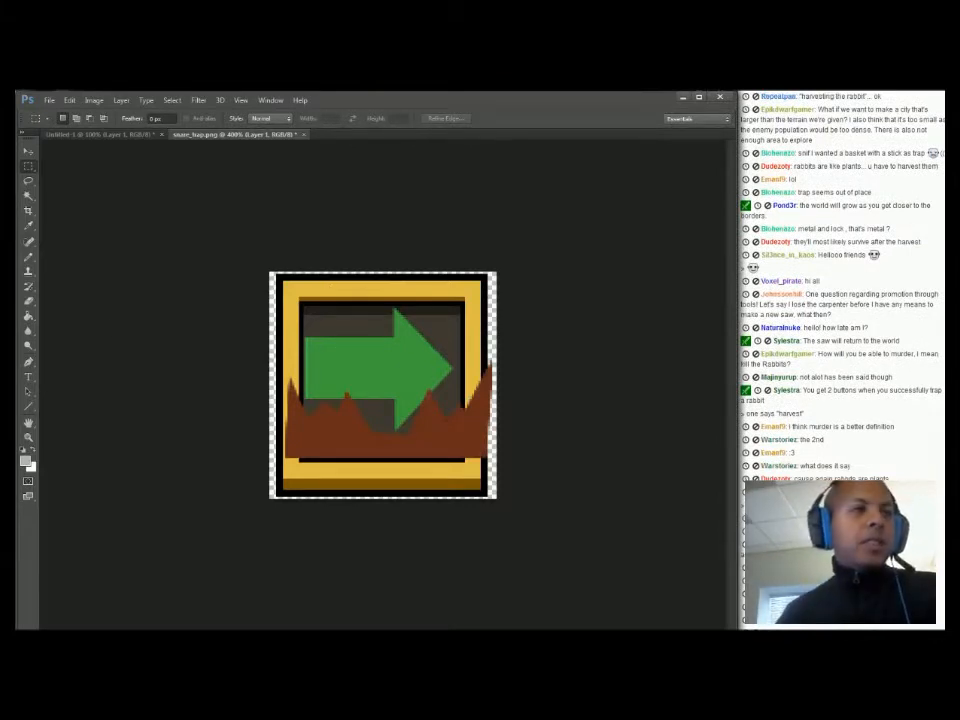
{"action": "key", "text": "ctrl+z"}
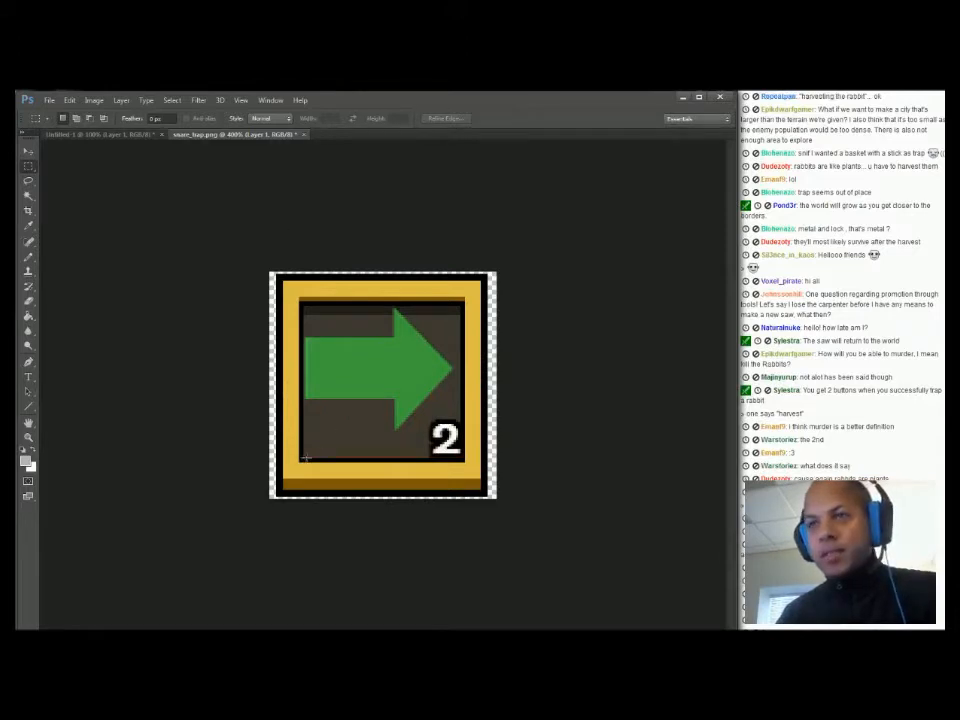
Cover the tail of the green arrow with a patch duplicated from the dark background below it
{"action": "left_click_drag", "start_coordinate": [306, 456], "coordinate": [313, 329]}
{"action": "key", "text": "ctrl+d"}
{"action": "left_click_drag", "start_coordinate": [311, 401], "coordinate": [381, 449]}
{"action": "mouse_move", "coordinate": [363, 442]}
{"action": "left_mouse_down", "text": "ctrl+alt"}
{"action": "mouse_move", "coordinate": [353, 392]}
{"action": "mouse_move", "coordinate": [358, 398]}
{"action": "left_mouse_up", "text": "ctrl+alt"}
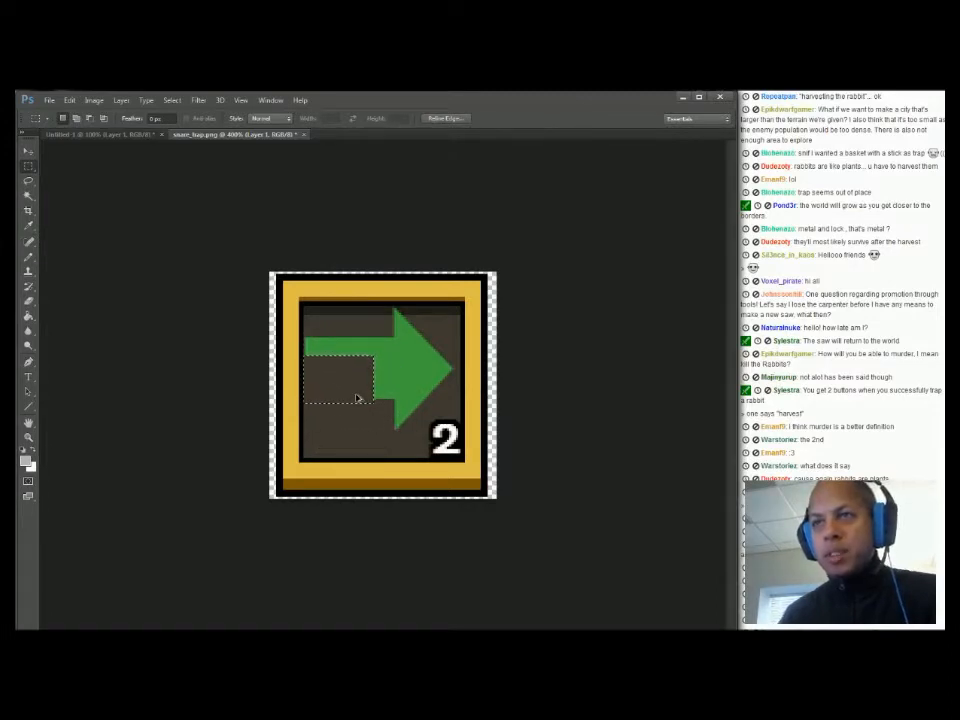
{"action": "key", "text": "ctrl+alt+Up"}
{"action": "key", "text": "ctrl+alt+Up"}
{"action": "key", "text": "ctrl+alt+Up"}
{"action": "key", "text": "ctrl+alt+Up"}
{"action": "key", "text": "ctrl+alt+Up"}
{"action": "key", "text": "ctrl+alt+Up"}
{"action": "key", "text": "ctrl+alt+Up"}
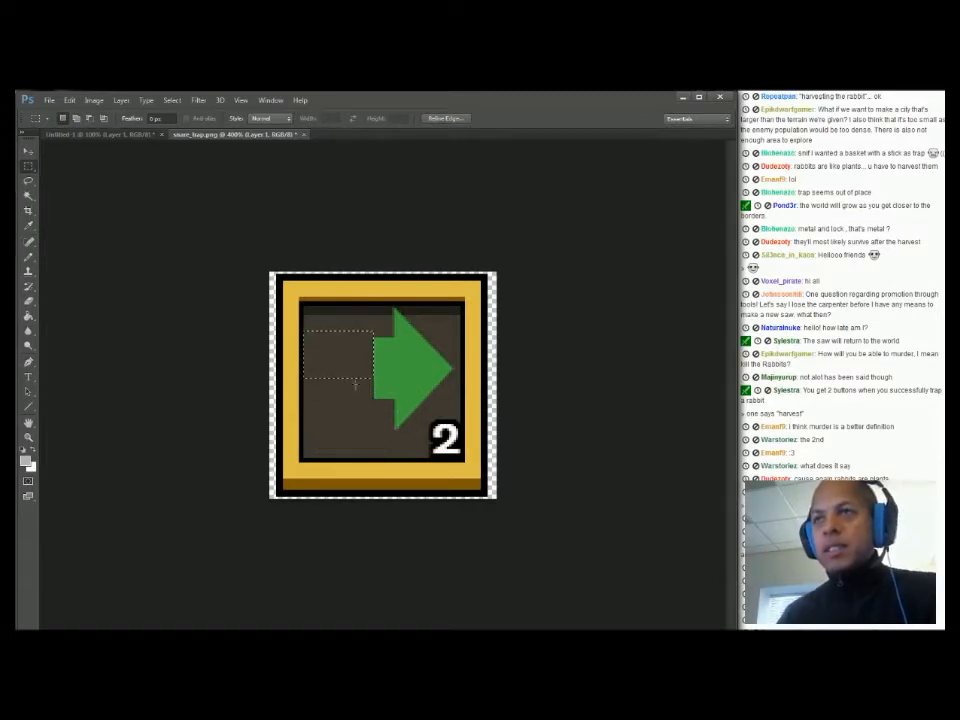
Stretch a narrow vertical background strip across the button to cover the remaining arrow and number, with the red spikes in front
{"action": "key", "text": "ctrl+d"}
{"action": "left_click_drag", "start_coordinate": [341, 290], "coordinate": [354, 463]}
{"action": "key", "text": "ctrl+t"}
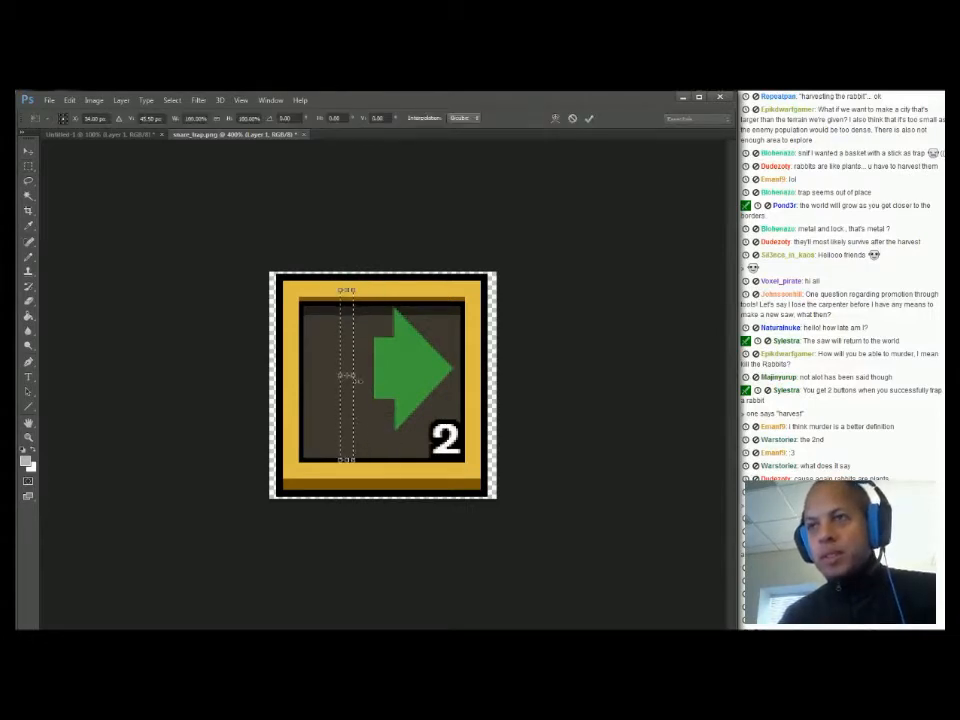
{"action": "left_click_drag", "start_coordinate": [353, 376], "coordinate": [463, 388]}
{"action": "key", "text": "Return"}
{"action": "key", "text": "ctrl+d"}
{"action": "key", "text": "ctrl+v"}
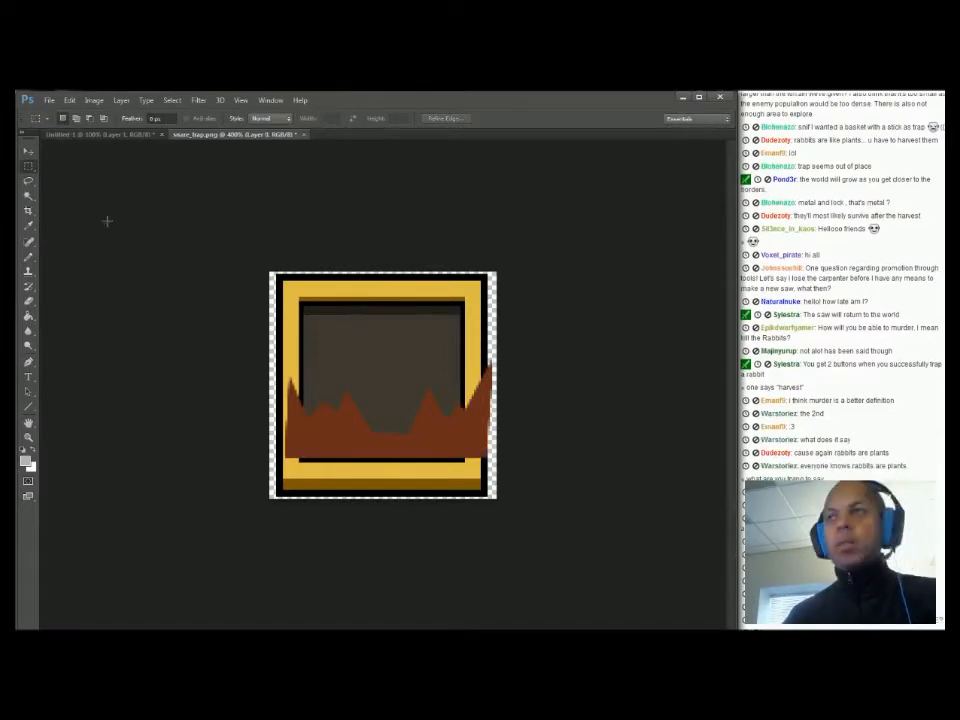
Bring the cage image from Untitled-1 into snare_trap.png and scale it down to about 22% over the button
{"action": "left_click", "coordinate": [112, 135]}
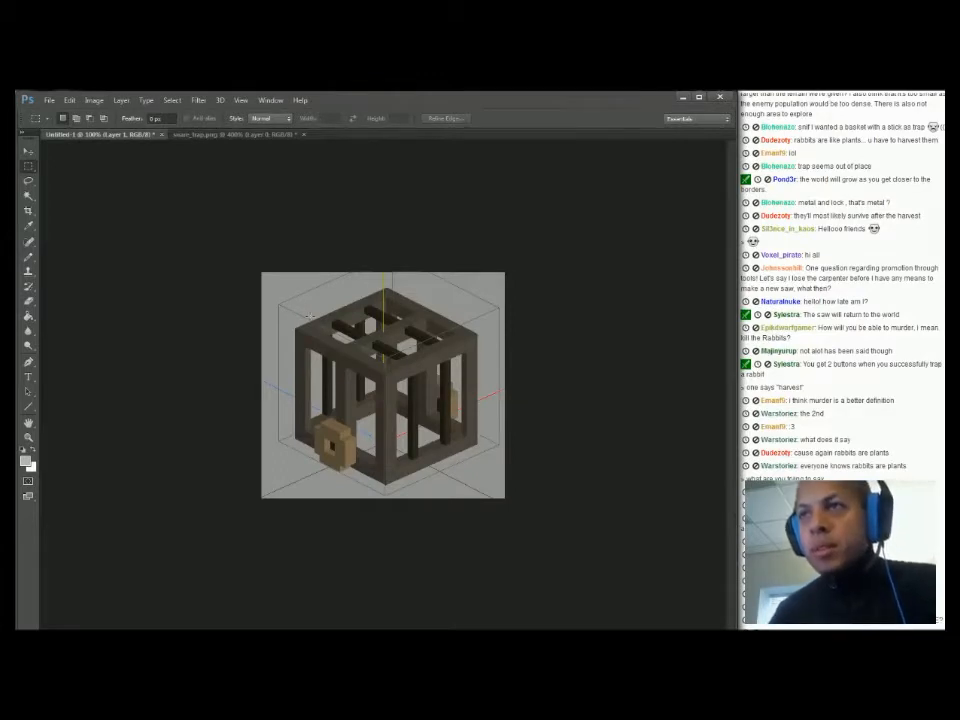
{"action": "left_click", "coordinate": [238, 134]}
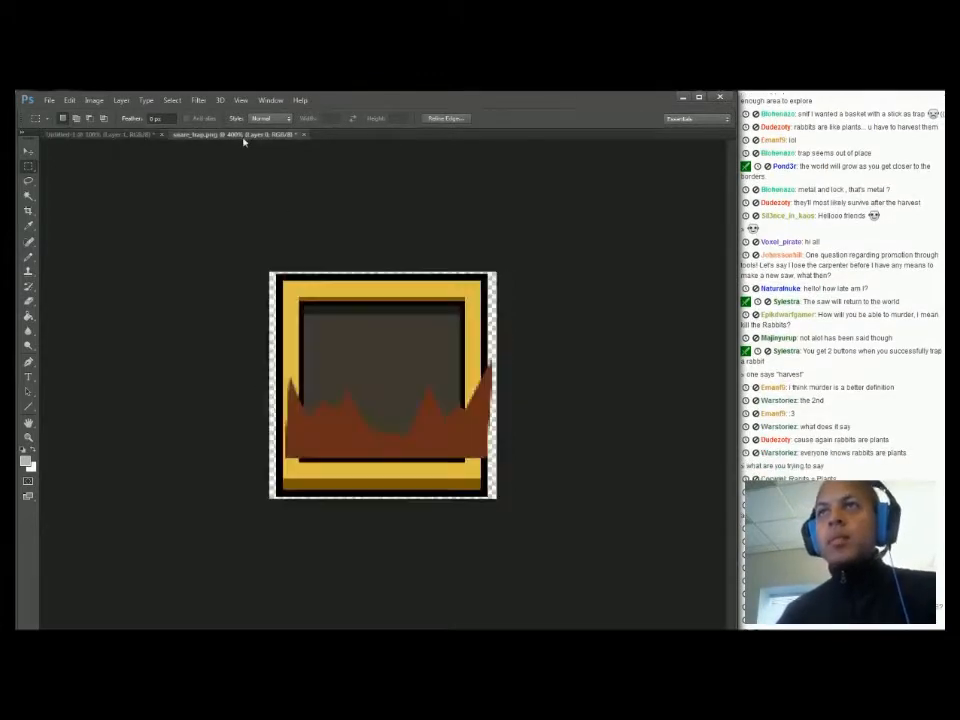
{"action": "key", "text": "ctrl+t"}
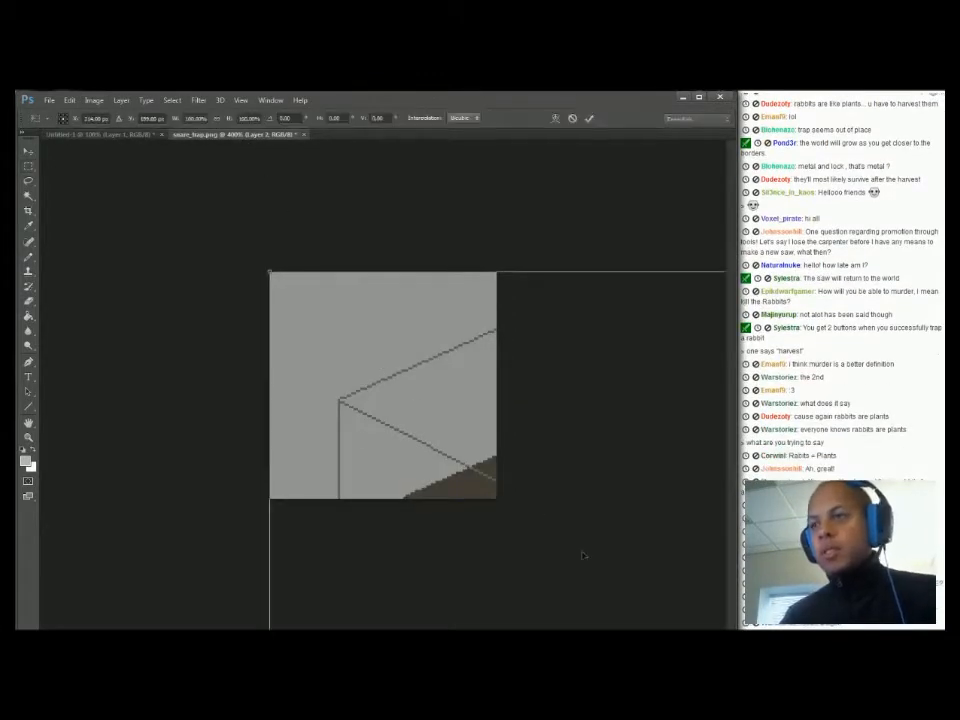
{"action": "left_click_drag", "start_coordinate": [267, 267], "coordinate": [521, 508]}
{"action": "left_click_drag", "start_coordinate": [661, 598], "coordinate": [348, 323]}
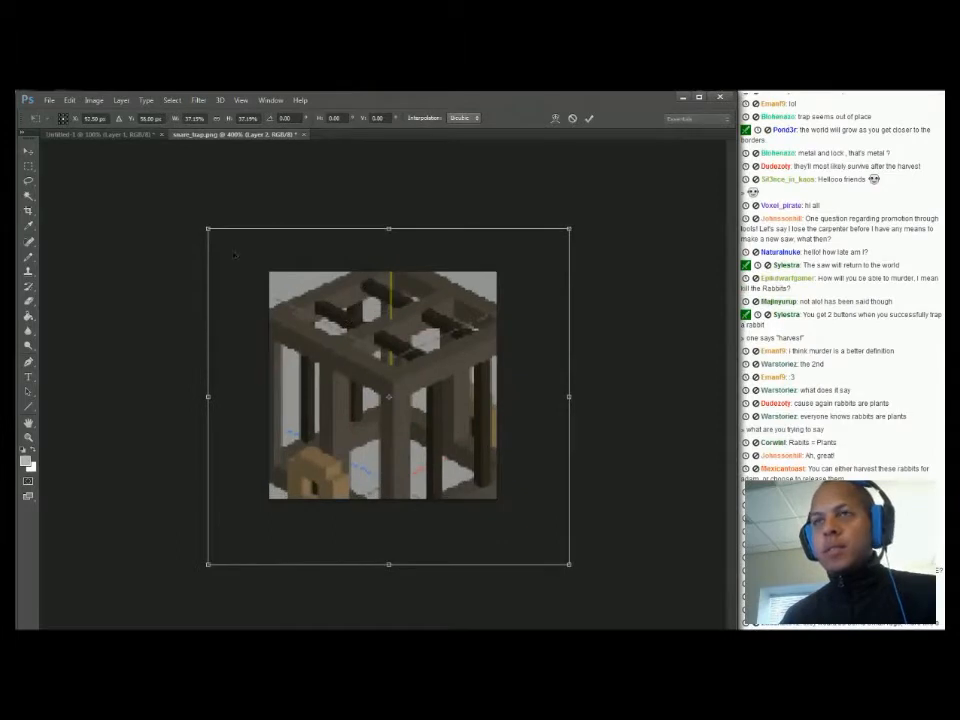
{"action": "left_click_drag", "start_coordinate": [236, 246], "coordinate": [294, 288]}
{"action": "left_click_drag", "start_coordinate": [394, 359], "coordinate": [382, 342]}
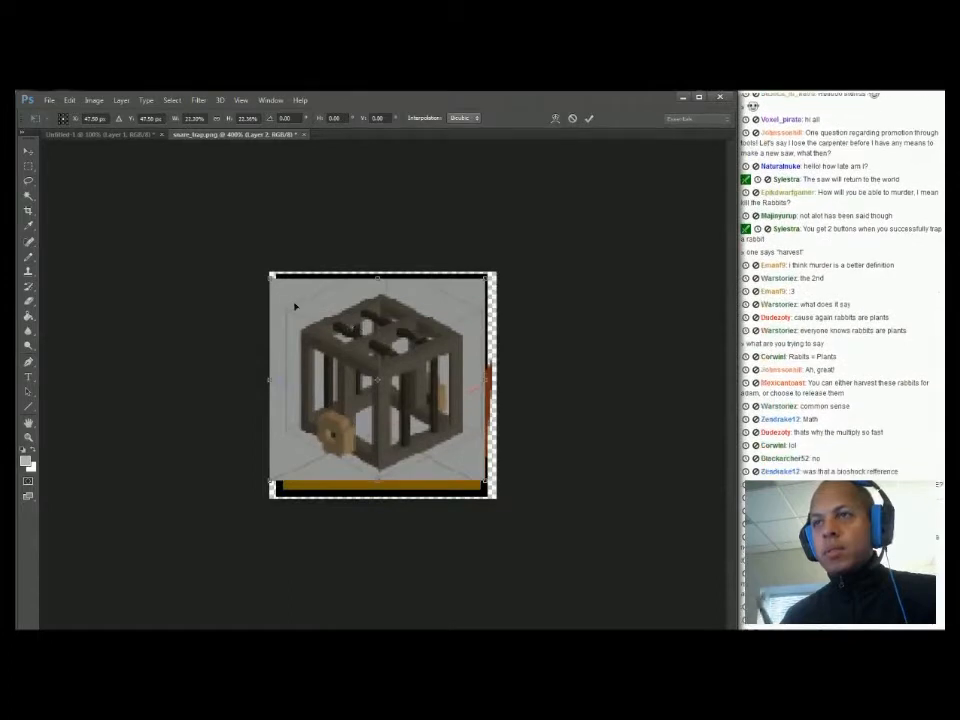
{"action": "left_click_drag", "start_coordinate": [270, 279], "coordinate": [270, 277]}
{"action": "key", "text": "Return"}
{"action": "key", "text": "w"}
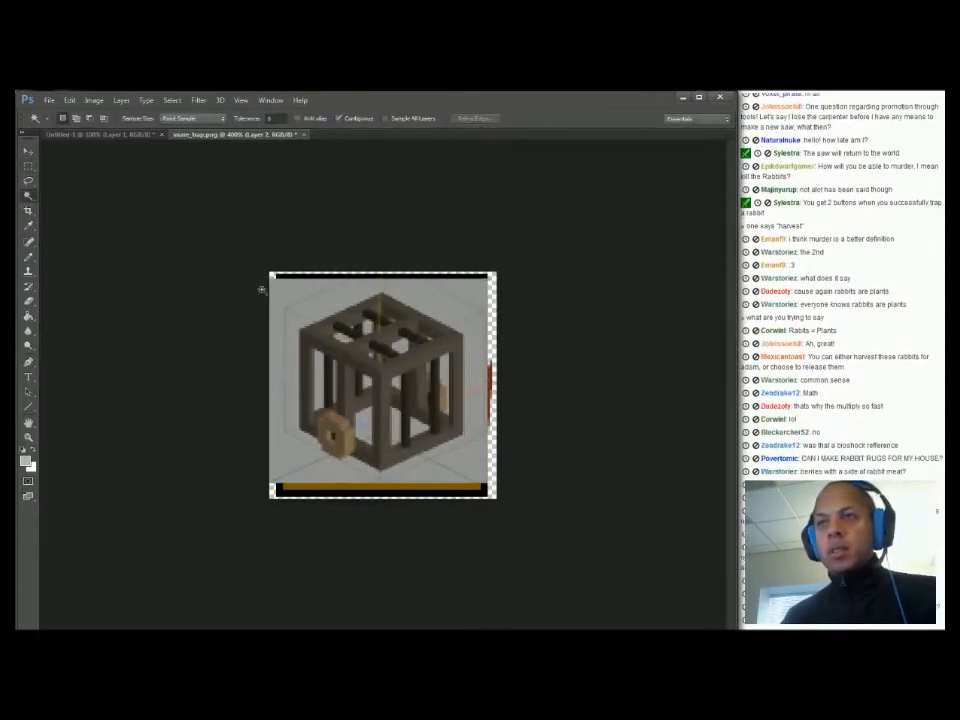
{"action": "left_click", "coordinate": [310, 318]}
{"action": "key", "text": "ctrl+d"}
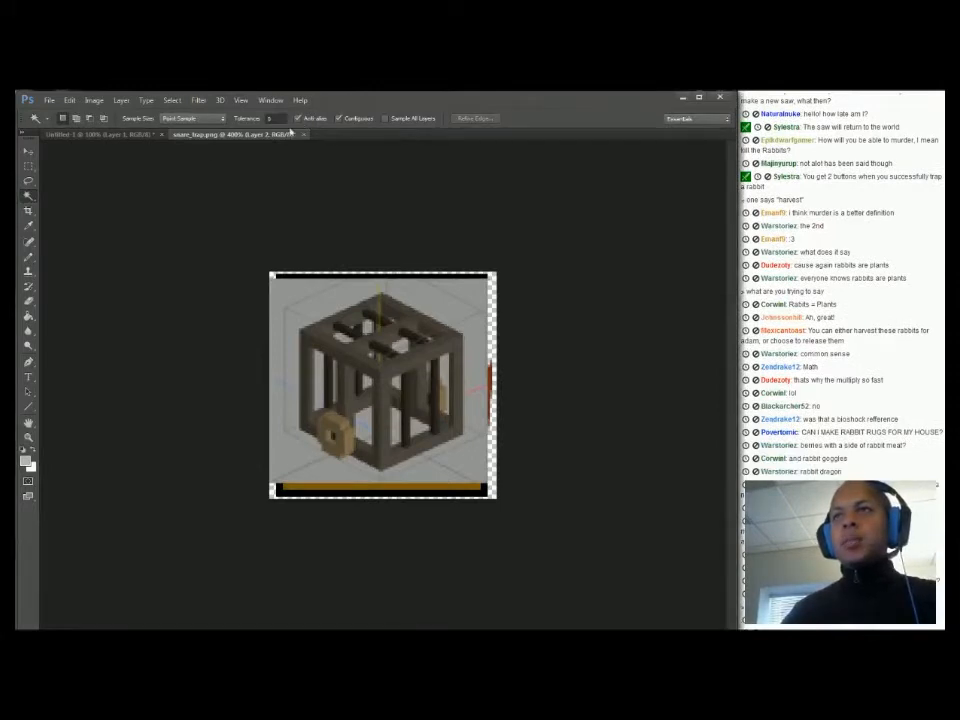
{"action": "key", "text": "1"}
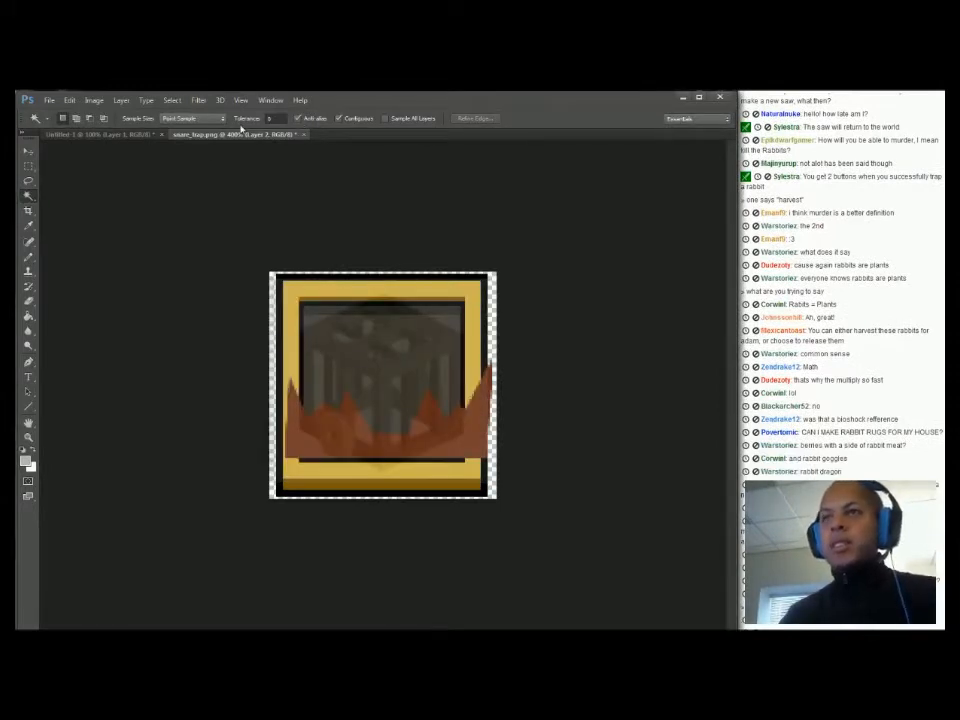
{"action": "key", "text": "0"}
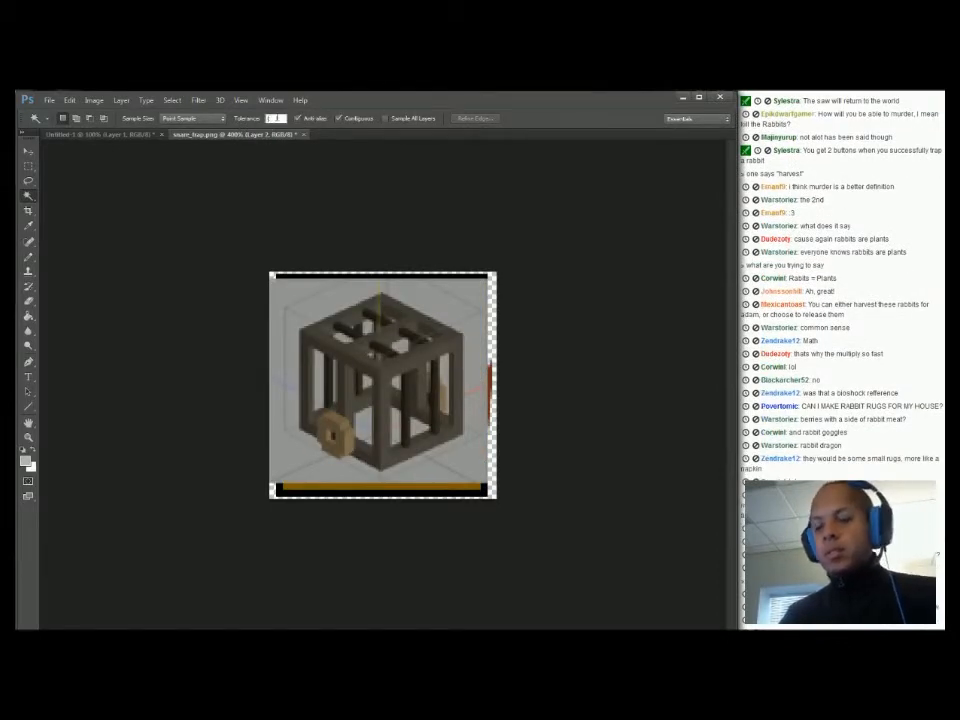
Select the grey background around the cage and between its bars with a non-contiguous Magic Wand, and delete it
{"action": "left_click", "coordinate": [338, 305]}
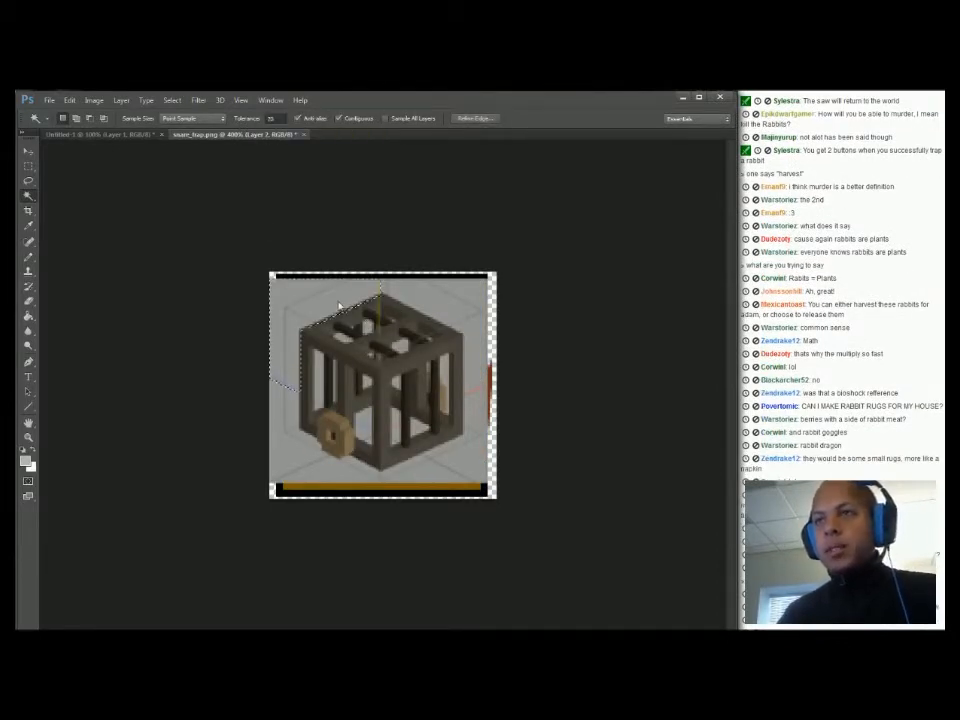
{"action": "left_click", "coordinate": [325, 306]}
{"action": "key", "text": "alt+s"}
{"action": "key", "text": "m"}
{"action": "key", "text": "e"}
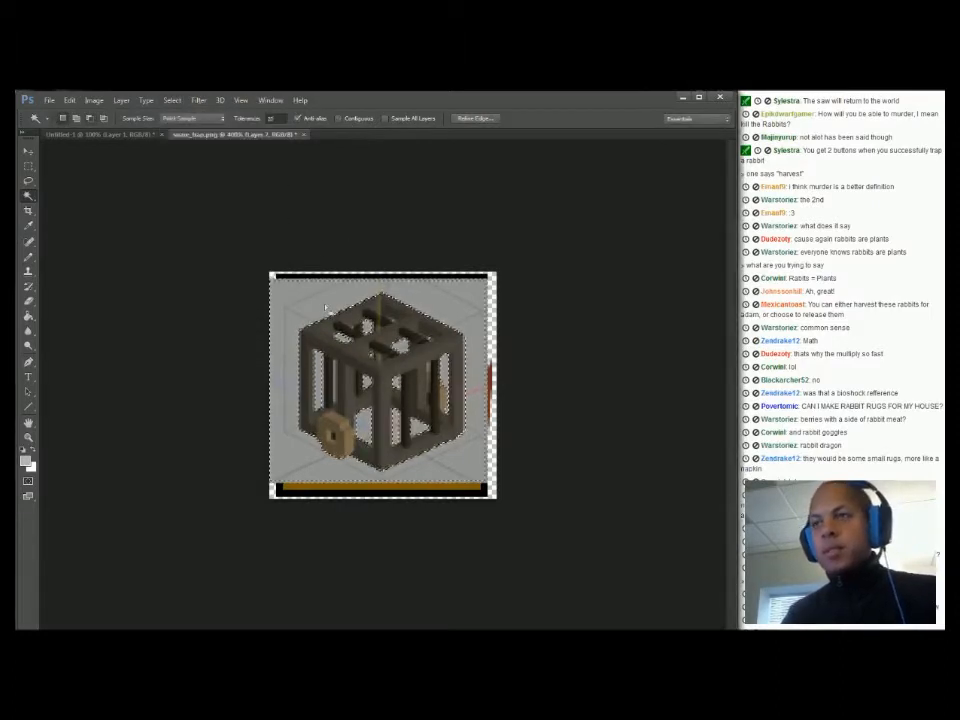
{"action": "key", "text": "Delete"}
Nudge the cage left and down and resize it to fit within the yellow button frame
{"action": "key", "text": "ctrl+Left"}
{"action": "key", "text": "ctrl+Down"}
{"action": "key", "text": "ctrl+Left"}
{"action": "key", "text": "ctrl+Down"}
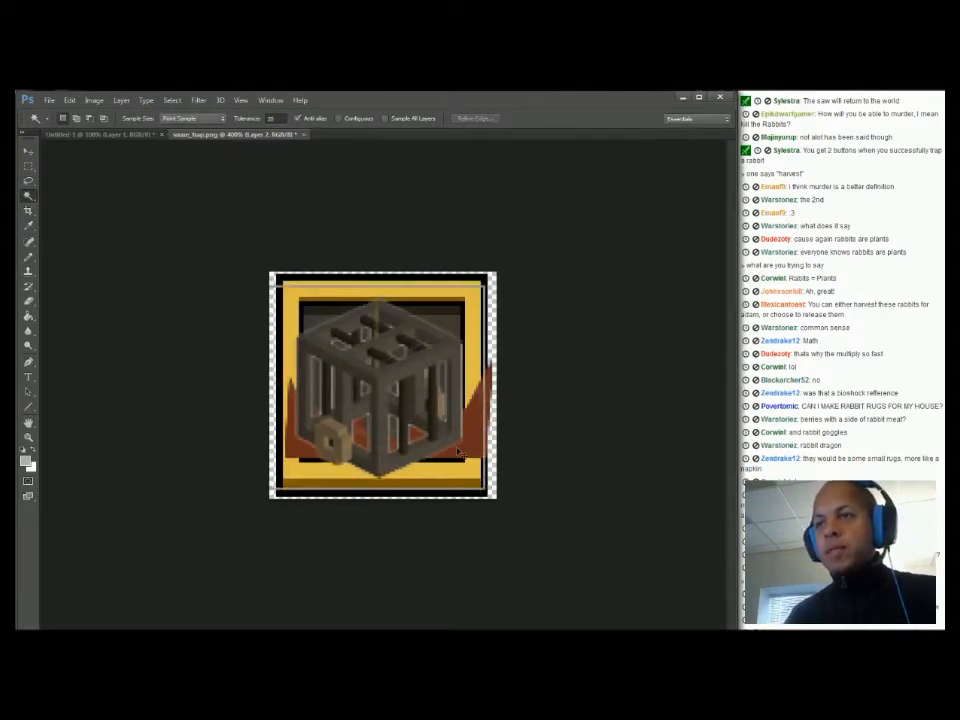
{"action": "key", "text": "ctrl+t"}
{"action": "mouse_move", "coordinate": [490, 282]}
{"action": "left_mouse_down"}
{"action": "mouse_move", "coordinate": [510, 251]}
{"action": "mouse_move", "coordinate": [497, 270]}
{"action": "left_mouse_up"}
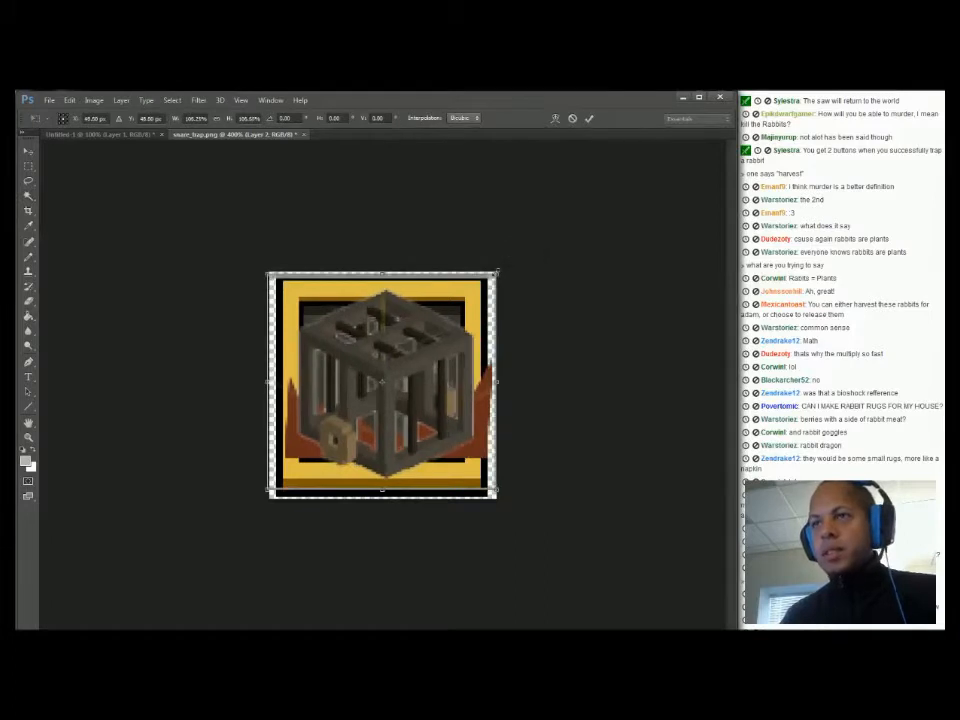
{"action": "key", "text": "Return"}
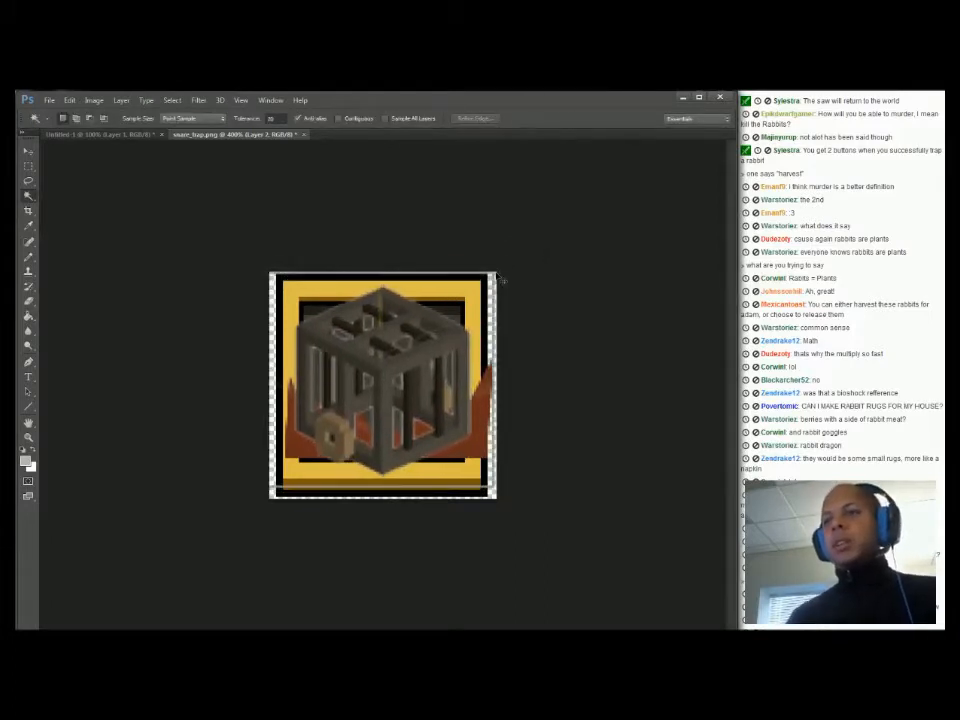
{"action": "key", "text": "ctrl+t"}
{"action": "left_click_drag", "start_coordinate": [493, 274], "coordinate": [489, 277]}
{"action": "key", "text": "Return"}
{"action": "key", "text": "w"}
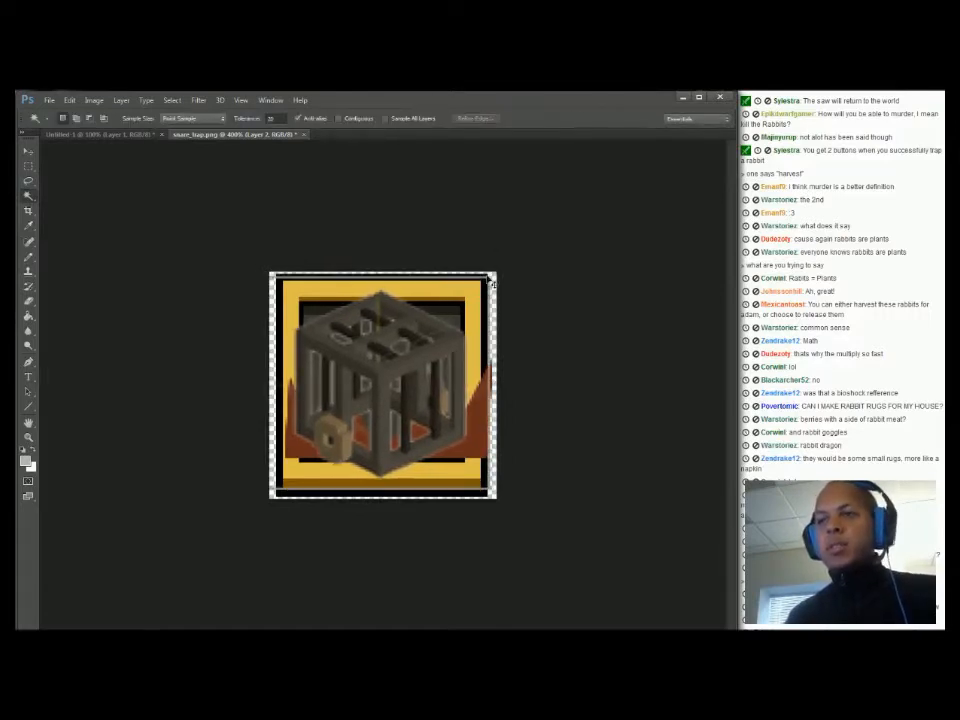
Delete the leftover border lines along the outer edges of the cage layer using rectangular marquee selections
{"action": "key", "text": "m"}
{"action": "left_click_drag", "start_coordinate": [276, 483], "coordinate": [549, 554]}
{"action": "left_click_drag", "start_coordinate": [475, 494], "coordinate": [592, 136], "text": "shift"}
{"action": "key", "text": "Delete"}
{"action": "key", "text": "ctrl+d"}
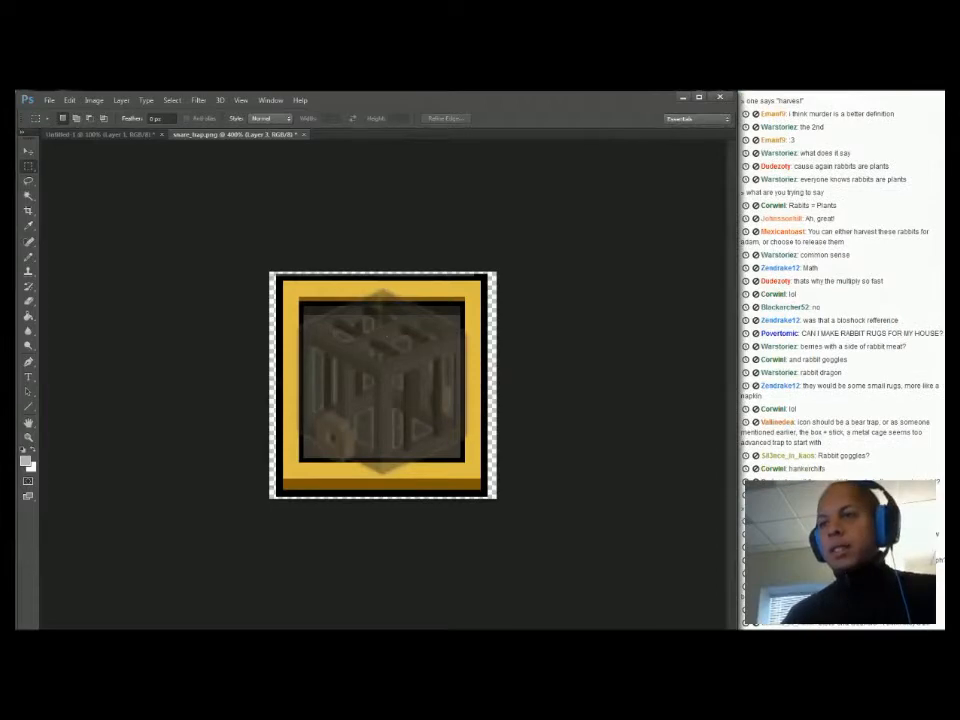
Set the Pencil to black at 1 px and draw the first stepped pixels from the cage's front top corner
{"action": "key", "text": "ctrl+plus"}
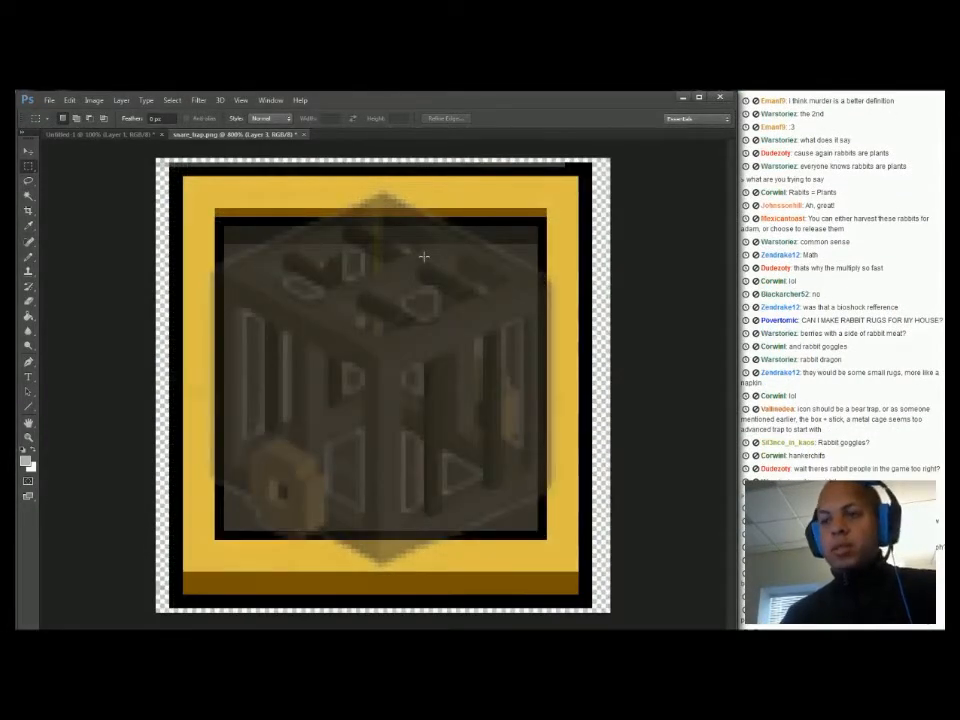
{"action": "key", "text": "b"}
{"action": "key", "text": "d"}
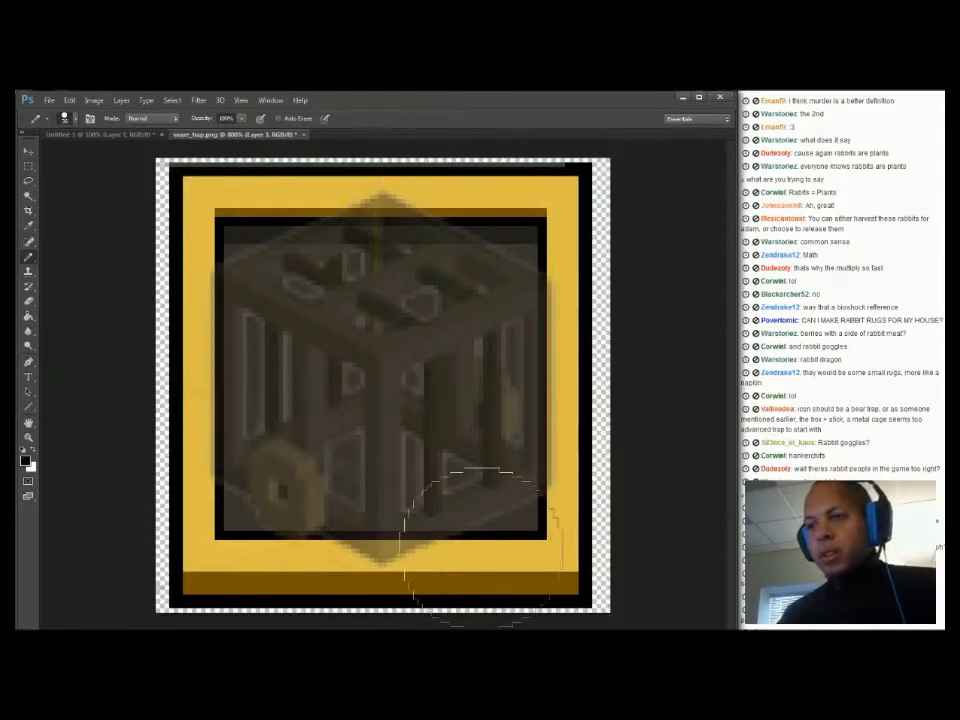
{"action": "right_click", "coordinate": [483, 542]}
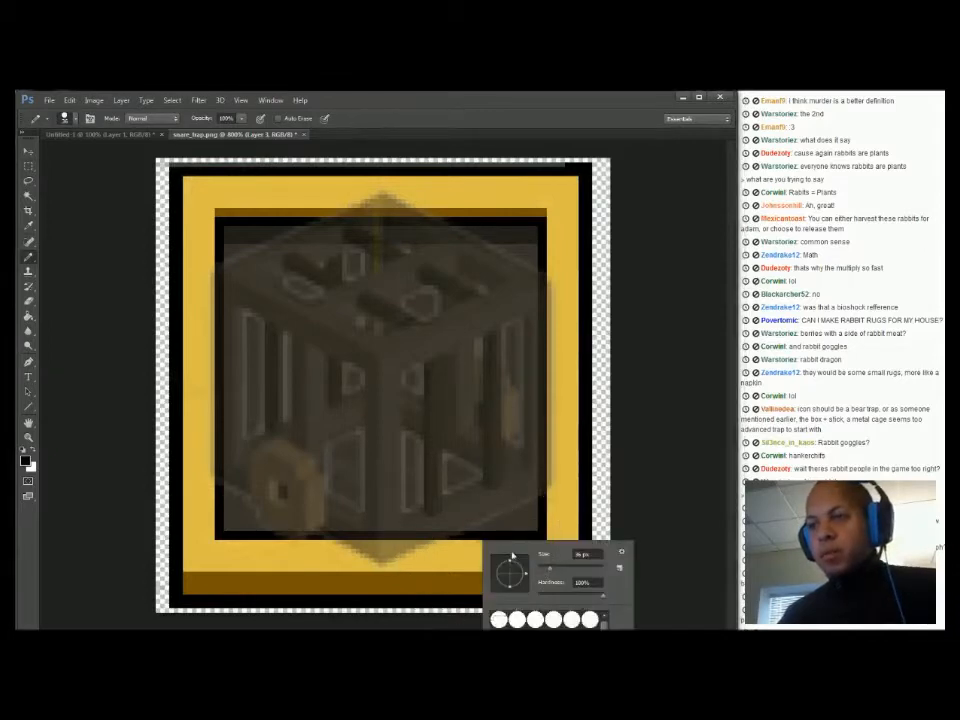
{"action": "left_click", "coordinate": [380, 357]}
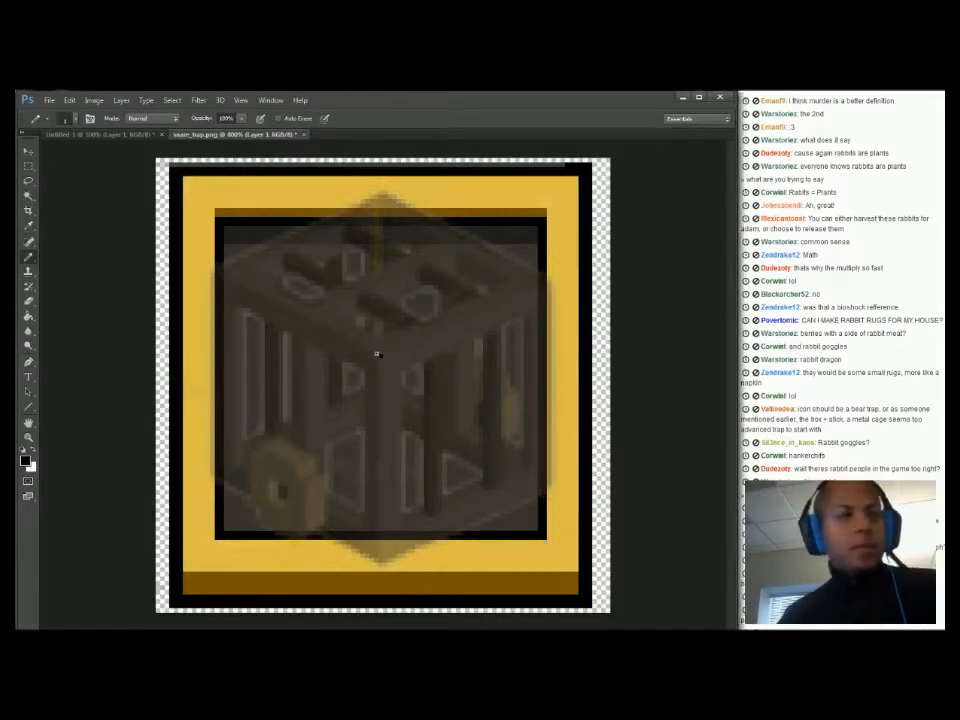
{"action": "key", "text": "ctrl+plus"}
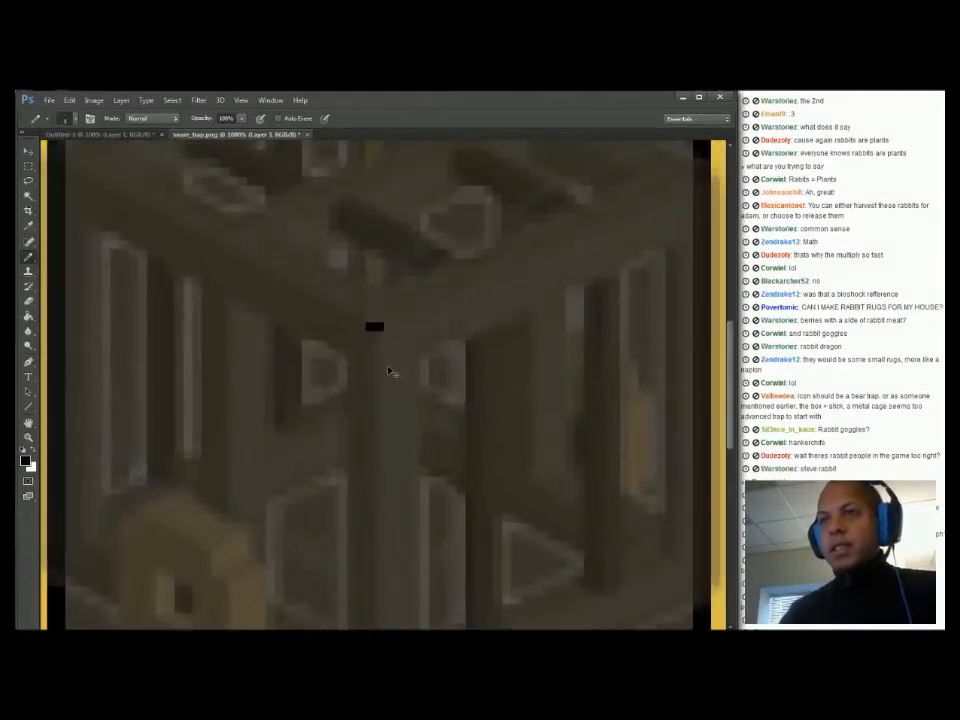
{"action": "left_click", "coordinate": [392, 317]}
{"action": "left_click_drag", "start_coordinate": [400, 316], "coordinate": [430, 297]}
Duplicate the stepped black segment repeatedly up and to the right to extend the line along the cage's front top edge
{"action": "key", "text": "m"}
{"action": "left_click_drag", "start_coordinate": [488, 268], "coordinate": [300, 362]}
{"action": "left_click_drag", "start_coordinate": [400, 308], "coordinate": [498, 263], "text": "ctrl+alt"}
{"action": "left_click_drag", "start_coordinate": [574, 226], "coordinate": [519, 258]}
{"action": "left_click_drag", "start_coordinate": [568, 291], "coordinate": [472, 327]}
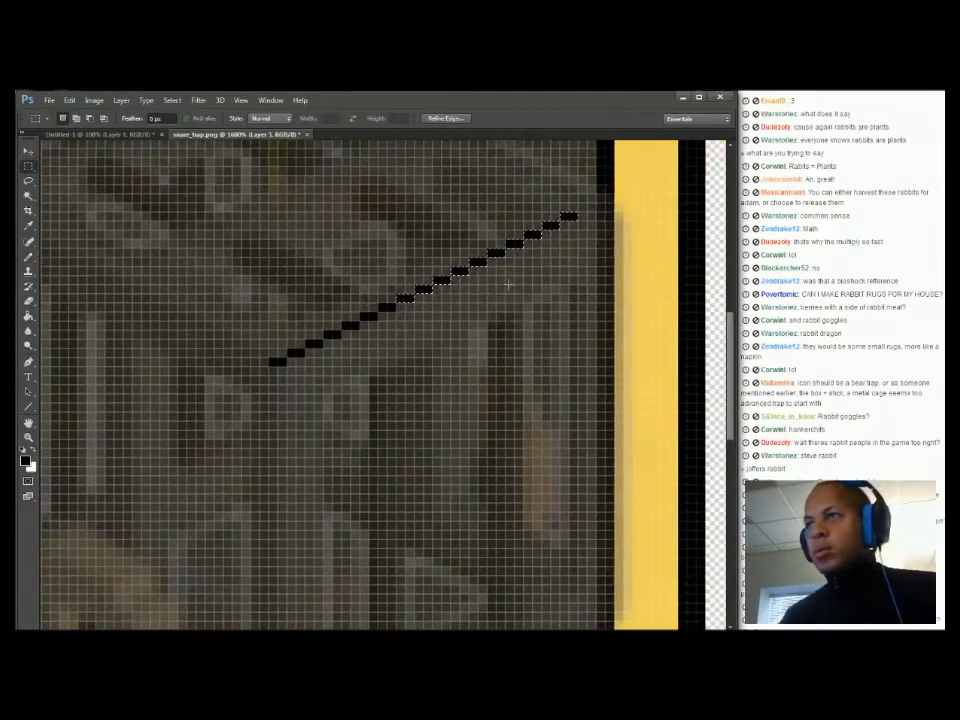
{"action": "left_click_drag", "start_coordinate": [505, 258], "coordinate": [551, 223], "text": "ctrl+alt"}
{"action": "key", "text": "ctrl+d"}
{"action": "left_click_drag", "start_coordinate": [574, 306], "coordinate": [575, 290]}
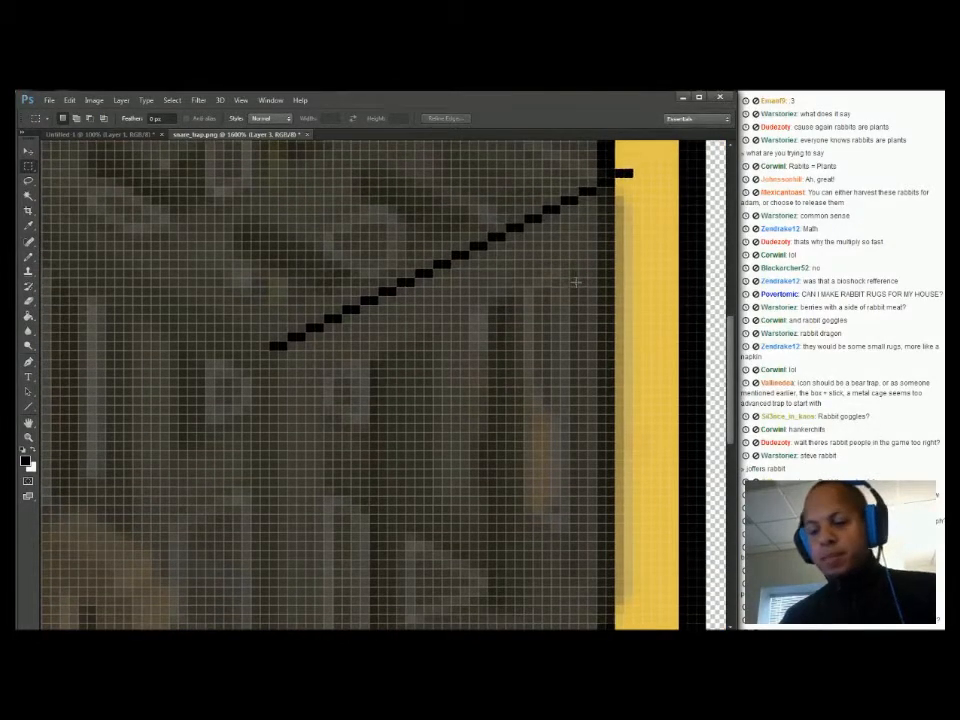
Shift the stepped black line one pixel right and delete its excess pixels beyond the cage's right corner
{"action": "key", "text": "ctrl+a"}
{"action": "key", "text": "ctrl+minus"}
{"action": "key", "text": "ctrl+minus"}
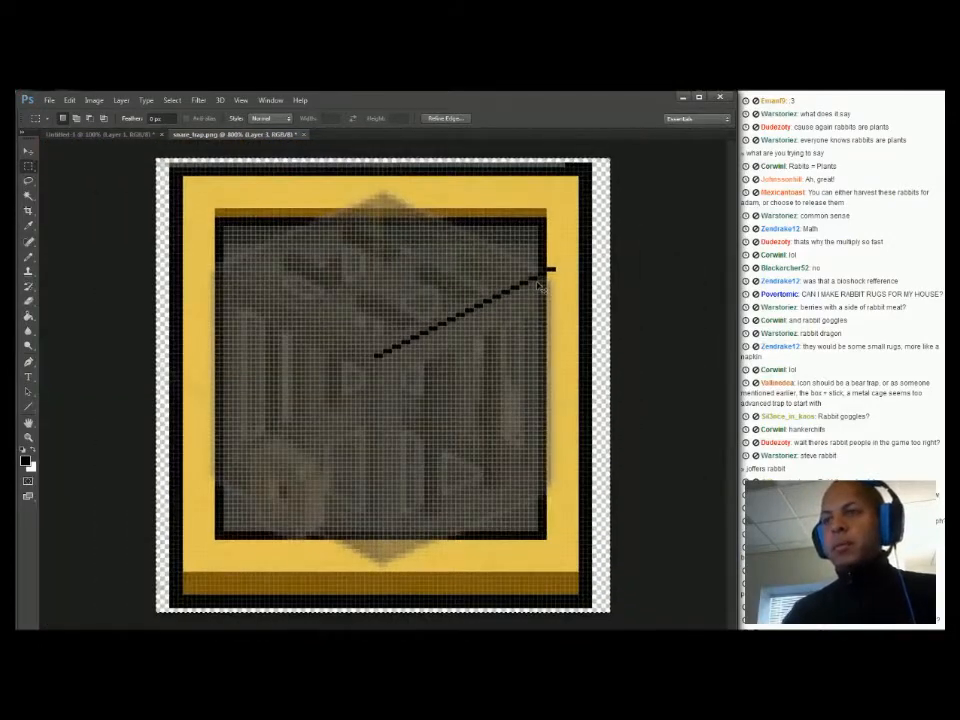
{"action": "key", "text": "ctrl+Right"}
{"action": "key", "text": "ctrl+d"}
{"action": "left_click_drag", "start_coordinate": [566, 249], "coordinate": [573, 304]}
{"action": "key", "text": "Left"}
{"action": "key", "text": "Left"}
{"action": "key", "text": "Left"}
{"action": "key", "text": "Delete"}
{"action": "key", "text": "ctrl+d"}
Duplicate the stepped diagonal line straight down onto the cage's lower right edge
{"action": "mouse_move", "coordinate": [578, 240]}
{"action": "left_mouse_down"}
{"action": "mouse_move", "coordinate": [556, 312]}
{"action": "mouse_move", "coordinate": [310, 426]}
{"action": "left_mouse_up"}
{"action": "left_click_drag", "start_coordinate": [415, 318], "coordinate": [415, 535], "text": "ctrl+alt"}
{"action": "key", "text": "ctrl+d"}
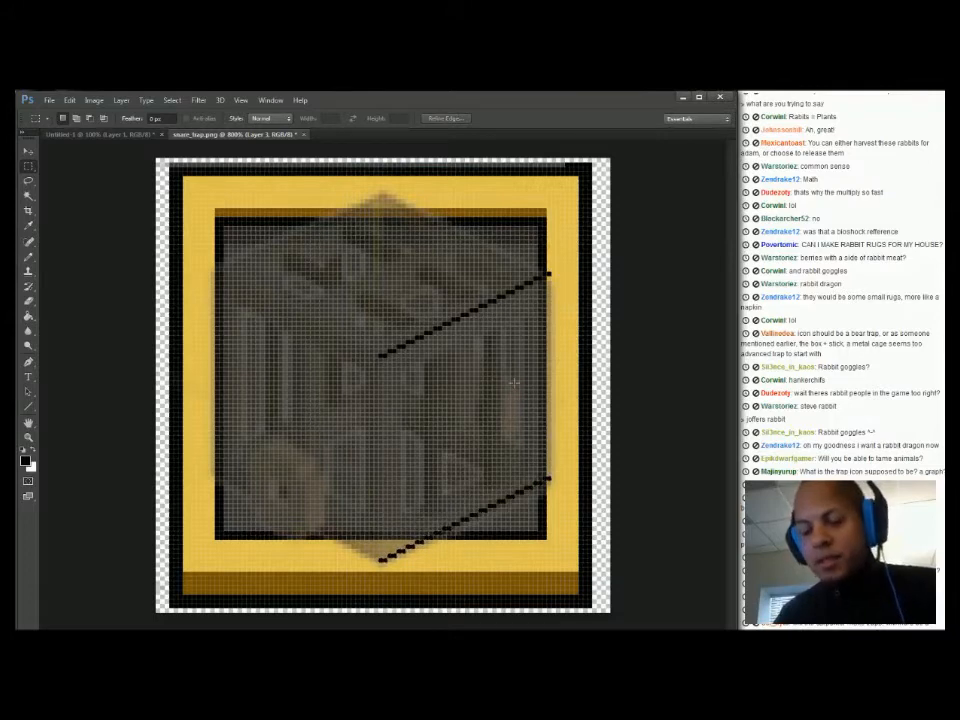
Draw the cage's right vertical edge in black with the Pencil, connecting the ends of the two diagonals
{"action": "key", "text": "b"}
{"action": "left_click", "coordinate": [551, 271]}
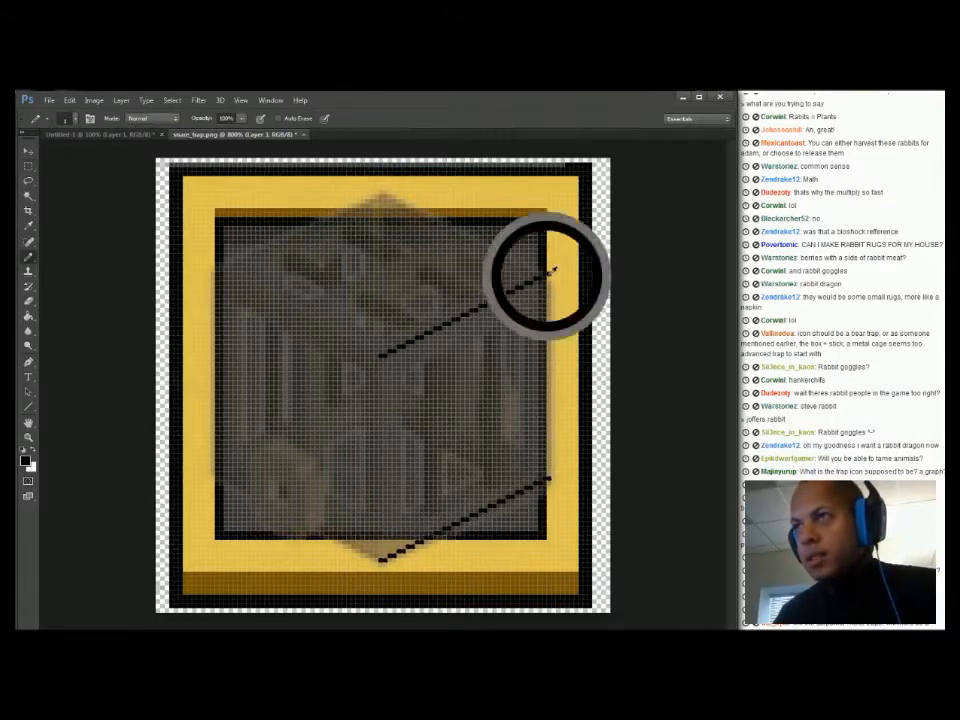
{"action": "left_click_drag", "start_coordinate": [546, 421], "coordinate": [553, 468]}
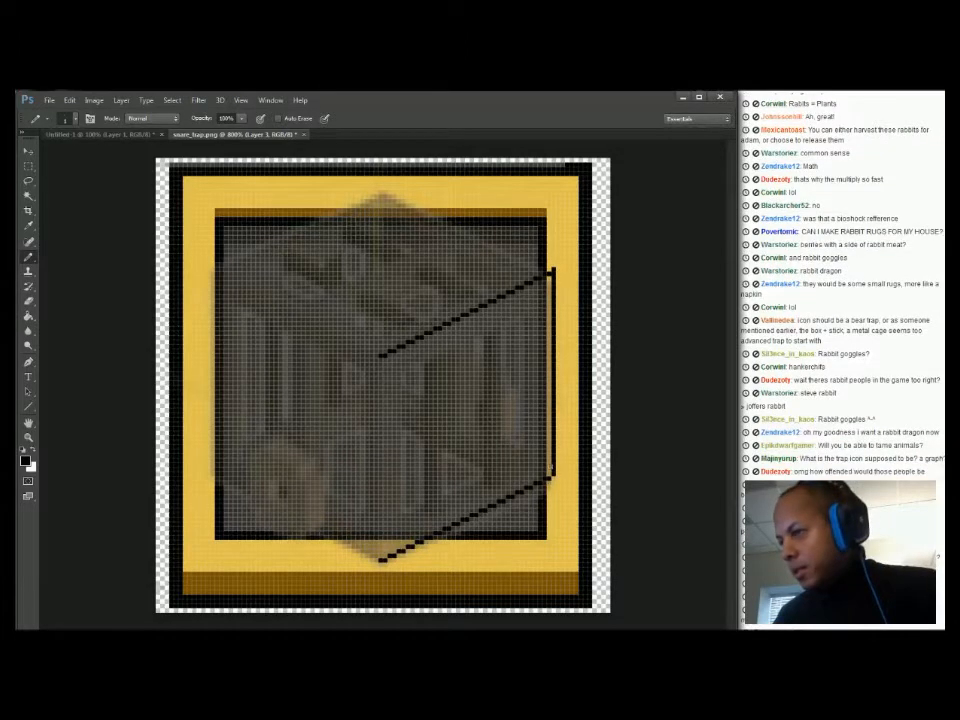
{"action": "key", "text": "m"}
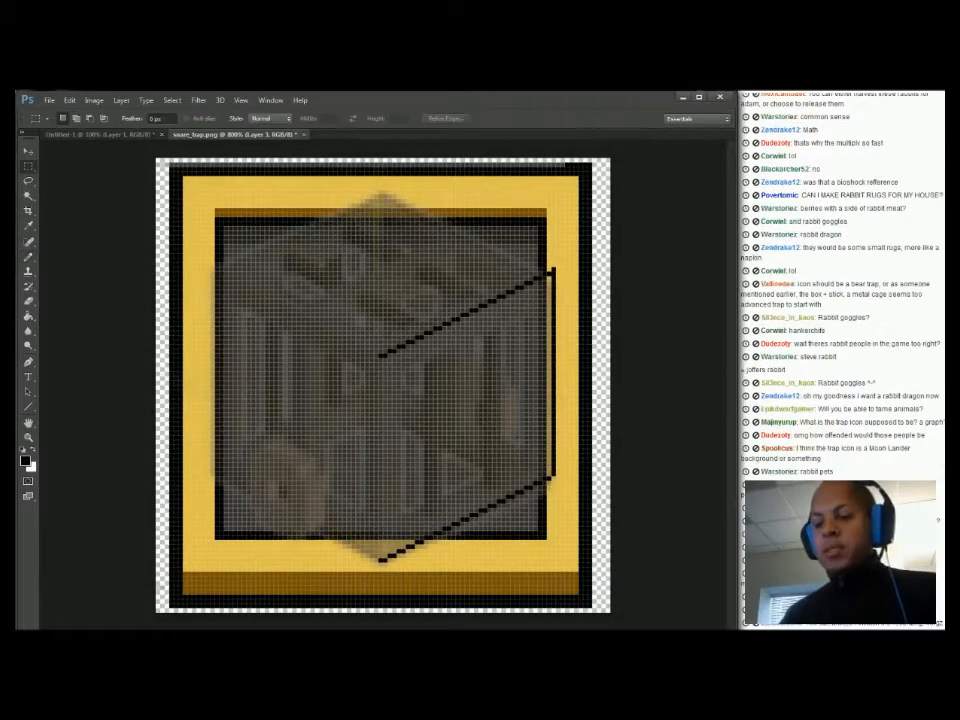
{"action": "left_click_drag", "start_coordinate": [578, 268], "coordinate": [265, 611]}
{"action": "left_click_drag", "start_coordinate": [436, 441], "coordinate": [337, 423], "text": "ctrl+alt"}
{"action": "key", "text": "alt+e"}
{"action": "key", "text": "a"}
{"action": "key", "text": "h"}
{"action": "key", "text": "ctrl+z"}
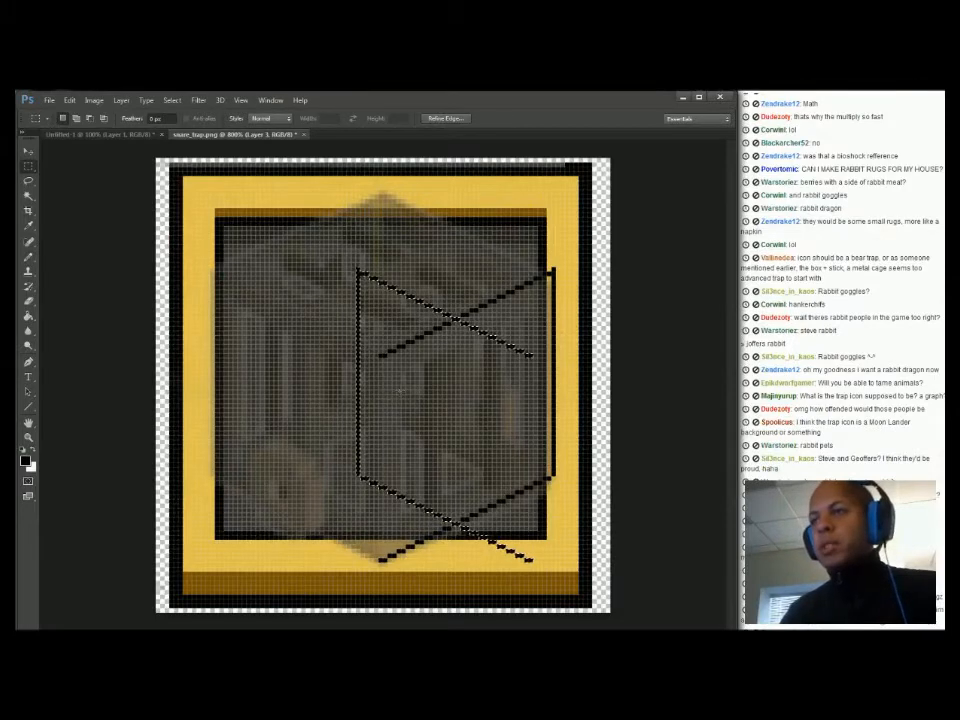
{"action": "key", "text": "Delete"}
Duplicate the right front top edge, flip it vertically, and move it up to form the cage's right back top edge
{"action": "left_click_drag", "start_coordinate": [325, 243], "coordinate": [552, 362]}
{"action": "key", "text": "ctrl+alt+Up"}
{"action": "key", "text": "alt+e"}
{"action": "key", "text": "a"}
{"action": "key", "text": "v"}
{"action": "key", "text": "Up"}
{"action": "key", "text": "Up"}
{"action": "key", "text": "Up"}
{"action": "key", "text": "Up"}
{"action": "key", "text": "Up"}
{"action": "key", "text": "Up"}
{"action": "key", "text": "Up"}
{"action": "key", "text": "Up"}
{"action": "key", "text": "Up"}
{"action": "key", "text": "Up"}
{"action": "key", "text": "Up"}
{"action": "key", "text": "Up"}
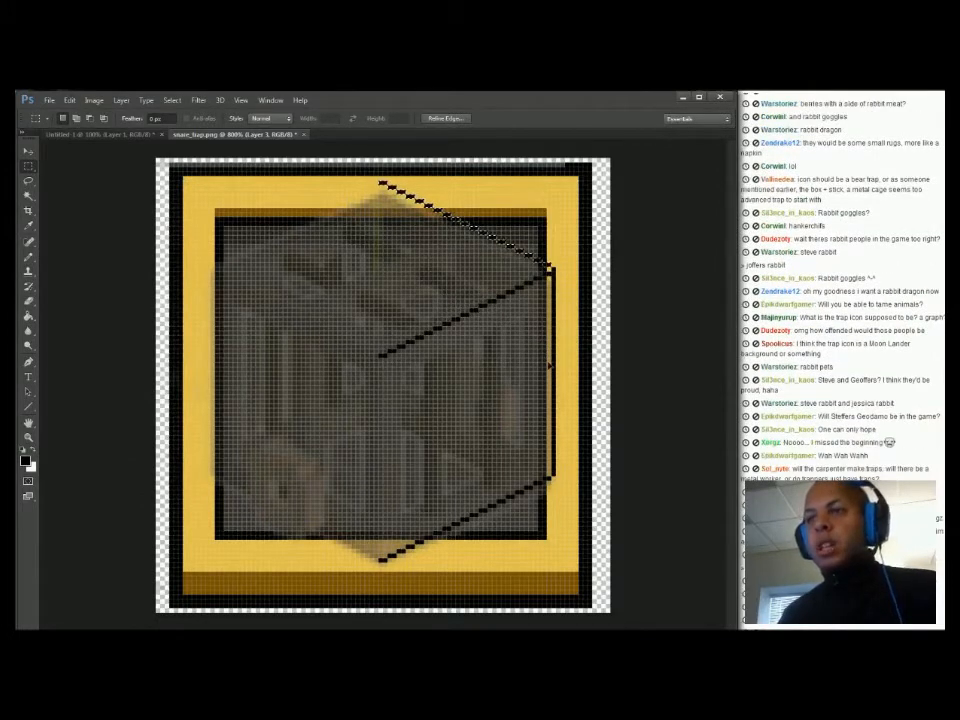
{"action": "key", "text": "Down"}
{"action": "key", "text": "Up"}
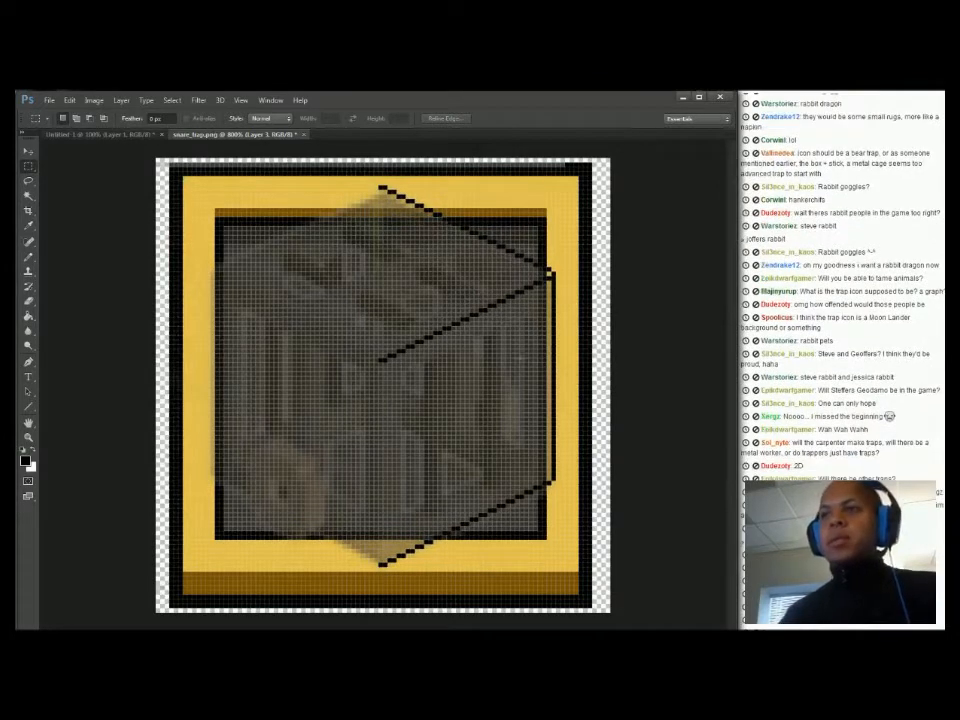
Duplicate the whole right half of the outline, flip it horizontally, and align it on the left to close the cube outline
{"action": "mouse_move", "coordinate": [317, 170]}
{"action": "left_mouse_down"}
{"action": "mouse_move", "coordinate": [592, 550]}
{"action": "mouse_move", "coordinate": [614, 616]}
{"action": "left_mouse_up"}
{"action": "left_click_drag", "start_coordinate": [476, 521], "coordinate": [463, 521], "text": "ctrl+alt"}
{"action": "key", "text": "alt+e"}
{"action": "key", "text": "a"}
{"action": "key", "text": "h"}
{"action": "left_click_drag", "start_coordinate": [537, 461], "coordinate": [382, 459], "text": "ctrl"}
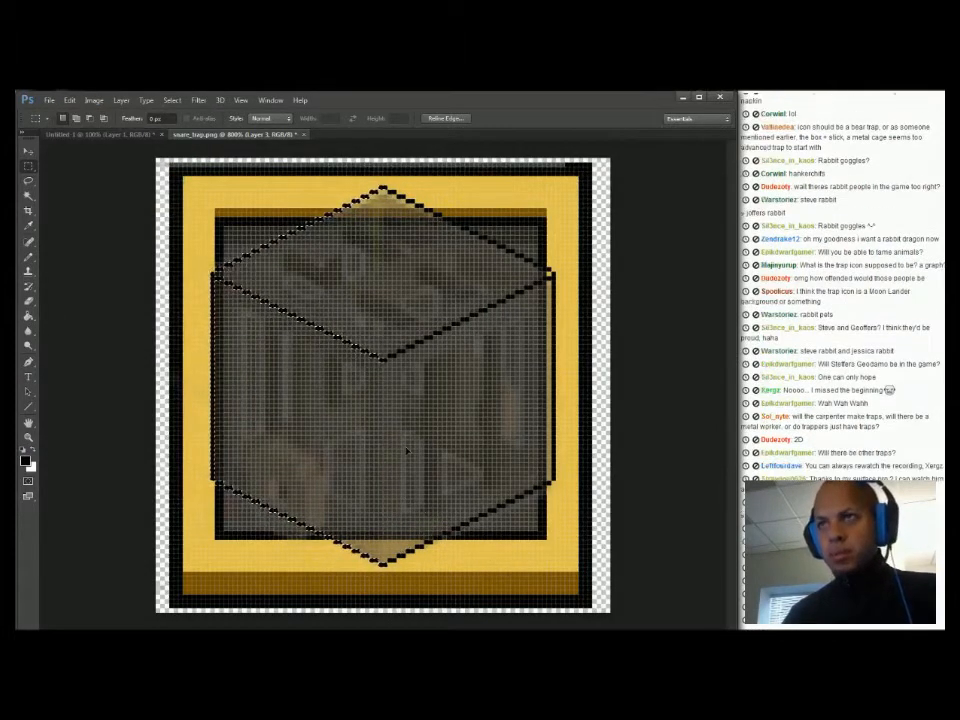
{"action": "key", "text": "Left"}
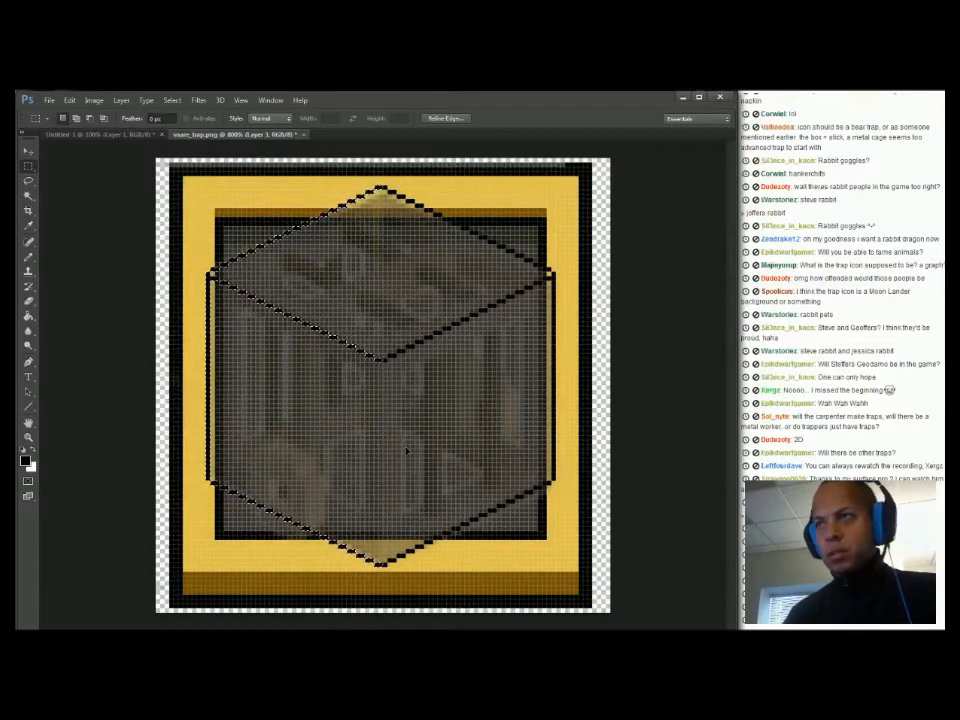
{"action": "key", "text": "ctrl+d"}
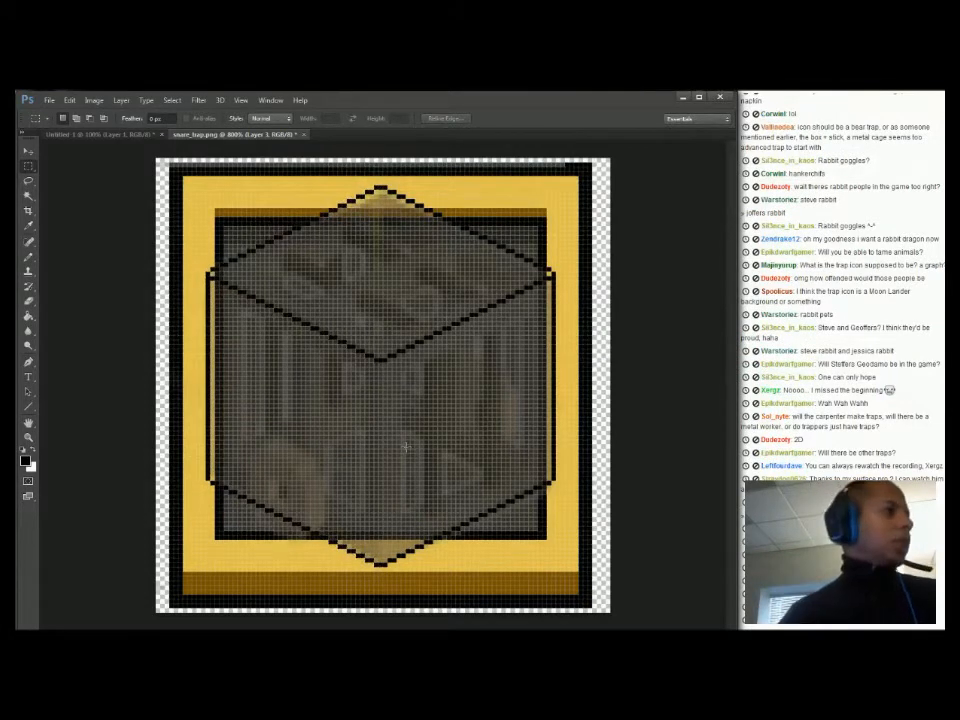
Draw the cage's central vertical edge in black with the Pencil from the front top corner to the bottom corner
{"action": "left_click", "coordinate": [30, 182]}
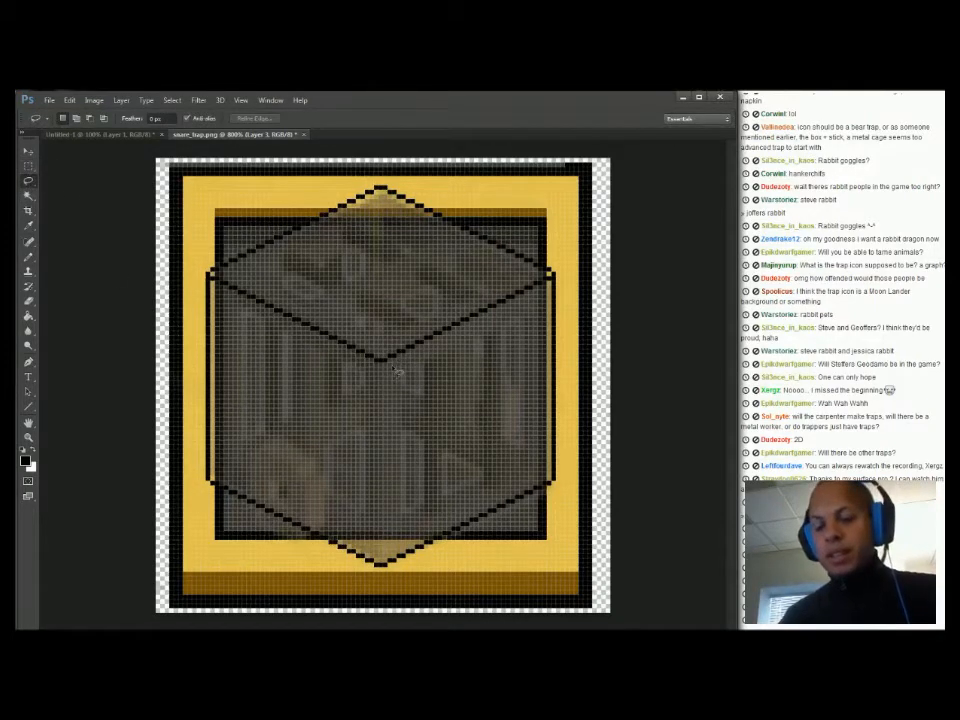
{"action": "key", "text": "b"}
{"action": "left_click_drag", "start_coordinate": [381, 357], "coordinate": [381, 538]}
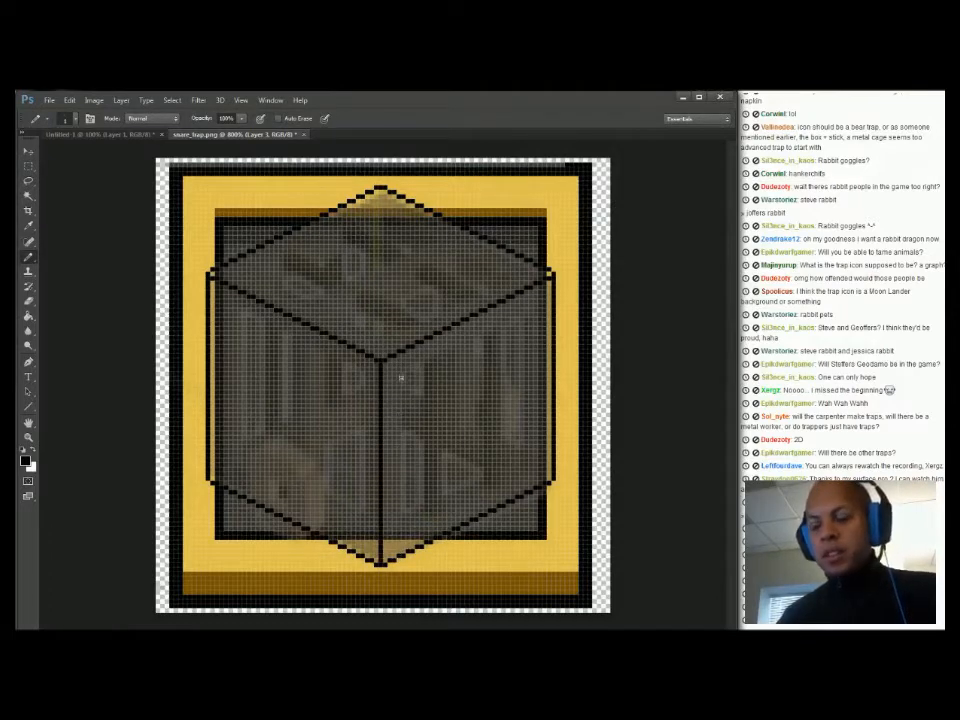
Duplicate part of the right front top edge downward to form the upper inner frame line of the right face
{"action": "key", "text": "m"}
{"action": "left_click_drag", "start_coordinate": [398, 287], "coordinate": [543, 426]}
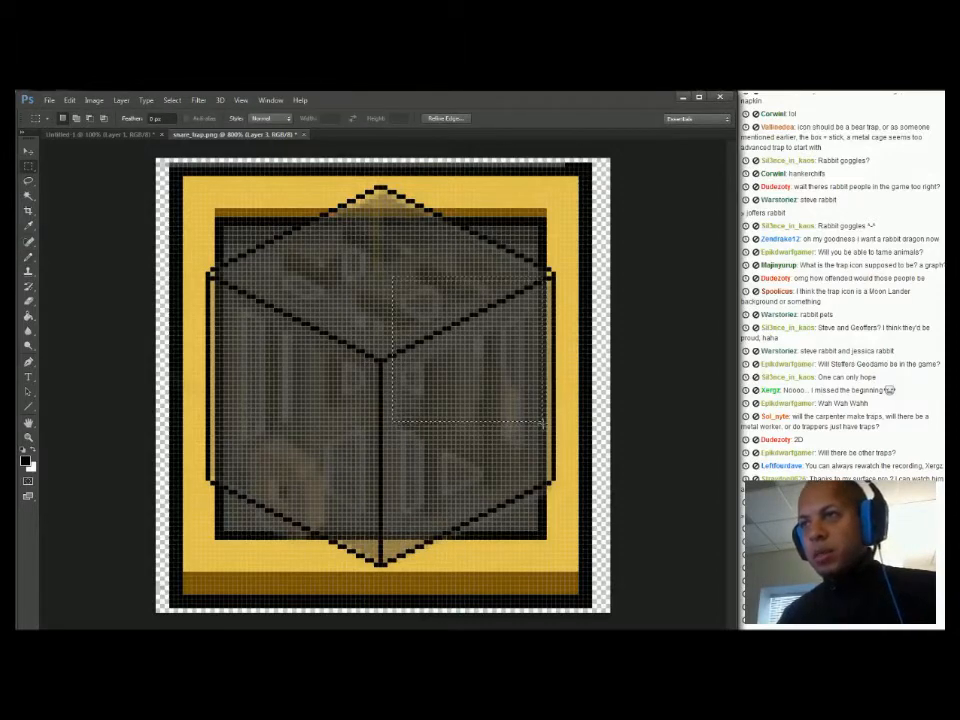
{"action": "key", "text": "ctrl+Down"}
{"action": "key", "text": "ctrl+Down"}
{"action": "key", "text": "ctrl+Down"}
{"action": "key", "text": "ctrl+Down"}
{"action": "key", "text": "ctrl+Down"}
{"action": "key", "text": "ctrl+Down"}
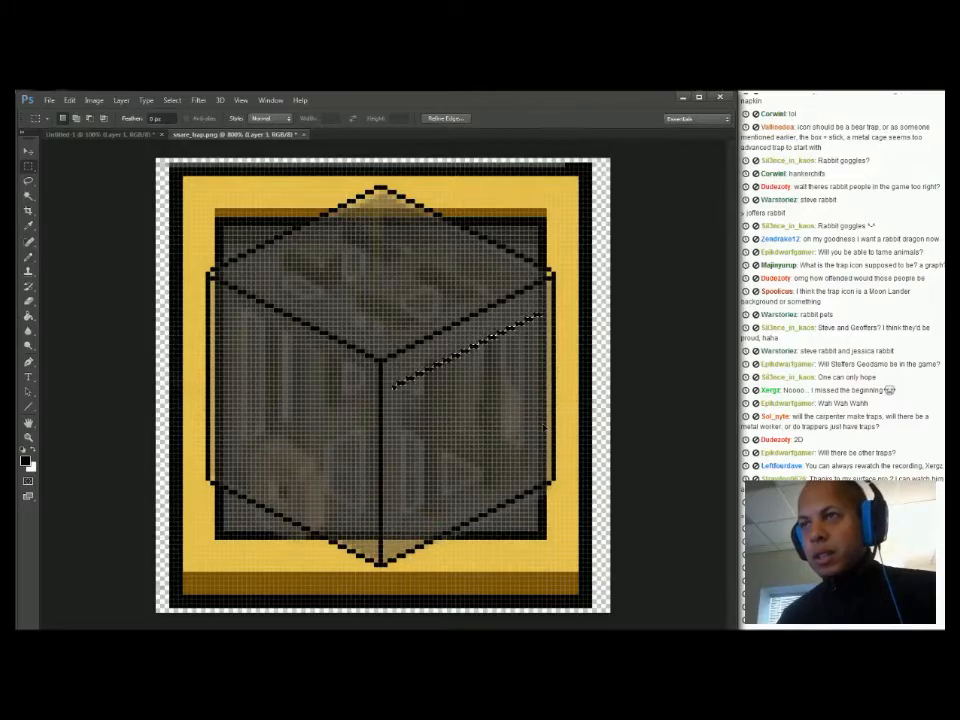
Duplicate the right face's upper inner frame line down to just above the bottom edge as the lower inner frame line
{"action": "key", "text": "ctrl+Down"}
{"action": "key", "text": "ctrl+Down"}
{"action": "key", "text": "ctrl+Down"}
{"action": "key", "text": "ctrl+Down"}
{"action": "key", "text": "ctrl+Down"}
{"action": "key", "text": "ctrl+Down"}
{"action": "key", "text": "ctrl+Down"}
{"action": "key", "text": "ctrl+Down"}
{"action": "key", "text": "ctrl+Down"}
{"action": "key", "text": "ctrl+Down"}
{"action": "key", "text": "ctrl+Down"}
{"action": "key", "text": "ctrl+Down"}
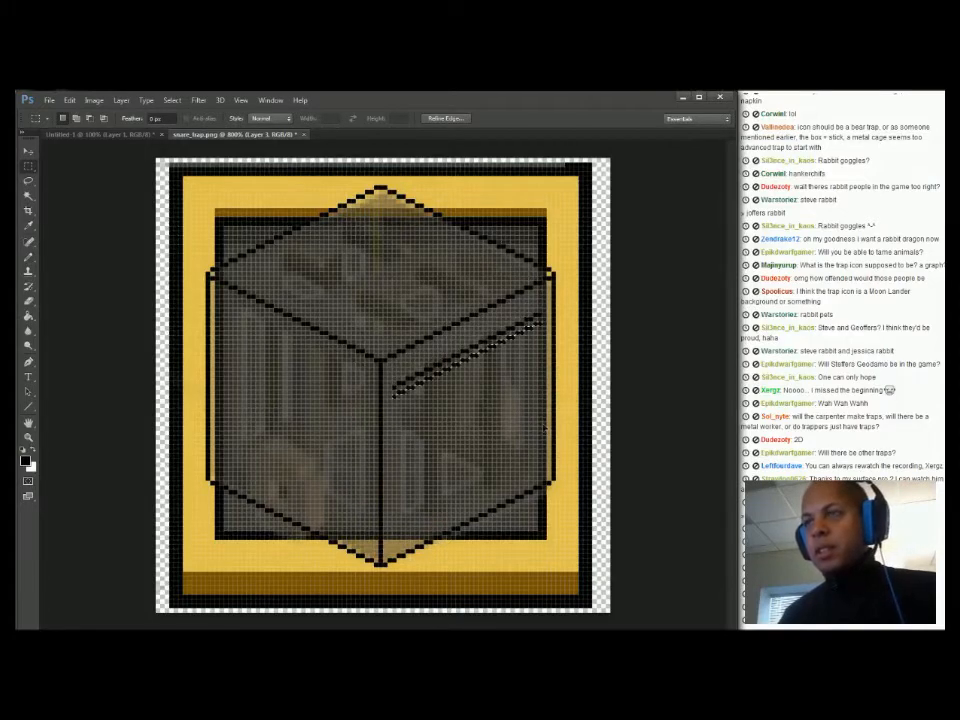
{"action": "key", "text": "ctrl+Down"}
{"action": "key", "text": "ctrl+Down"}
{"action": "key", "text": "ctrl+Down"}
{"action": "key", "text": "ctrl+Down"}
{"action": "key", "text": "ctrl+Down"}
{"action": "key", "text": "ctrl+Down"}
{"action": "key", "text": "ctrl+Down"}
{"action": "key", "text": "ctrl+Down"}
{"action": "key", "text": "ctrl+Down"}
{"action": "key", "text": "ctrl+Down"}
{"action": "key", "text": "ctrl+Down"}
{"action": "key", "text": "ctrl+Down"}
{"action": "key", "text": "ctrl+Down"}
{"action": "key", "text": "ctrl+Down"}
{"action": "key", "text": "ctrl+Down"}
{"action": "key", "text": "ctrl+Down"}
{"action": "key", "text": "ctrl+Down"}
{"action": "key", "text": "ctrl+Down"}
{"action": "key", "text": "ctrl+Down"}
{"action": "key", "text": "ctrl+Down"}
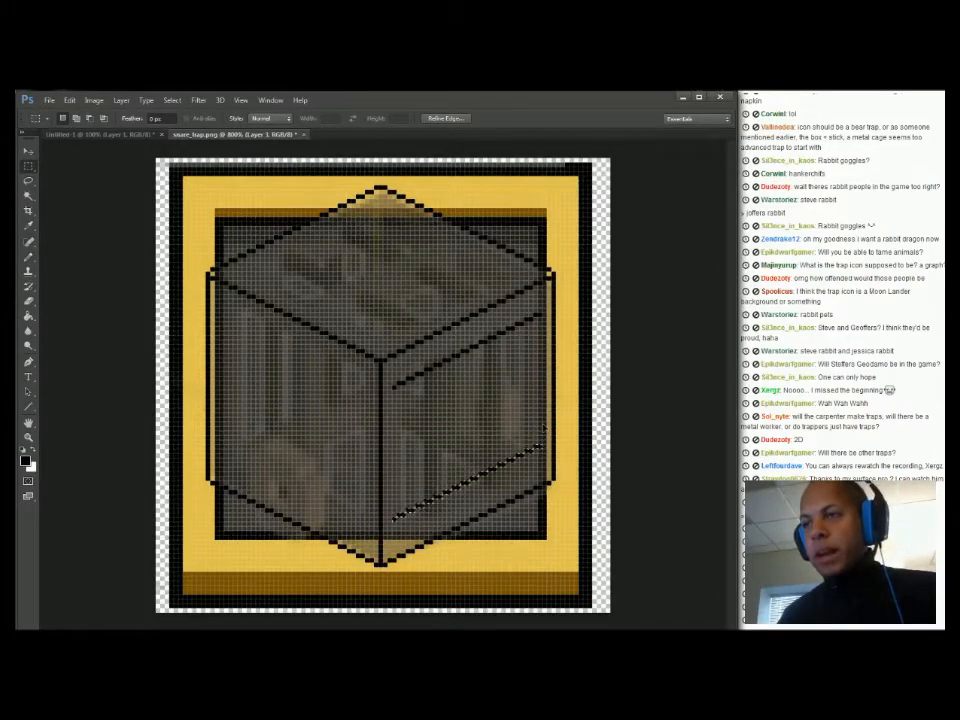
{"action": "key", "text": "ctrl+d"}
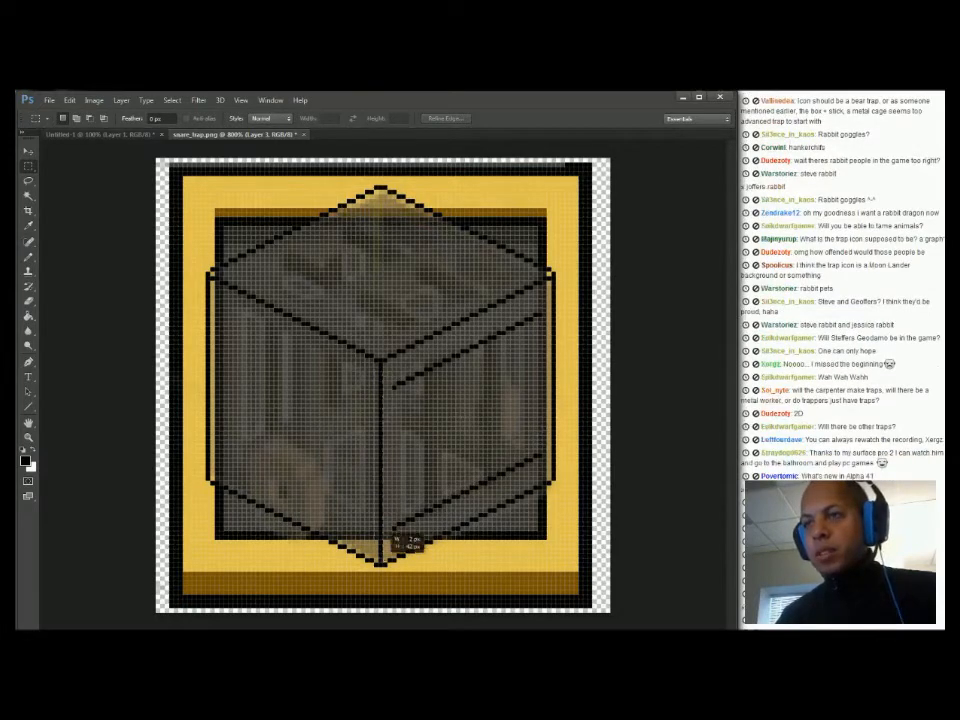
Duplicate a section of the central vertical edge into the right face as the inner frame's left side
{"action": "key", "text": "ctrl+shift+d"}
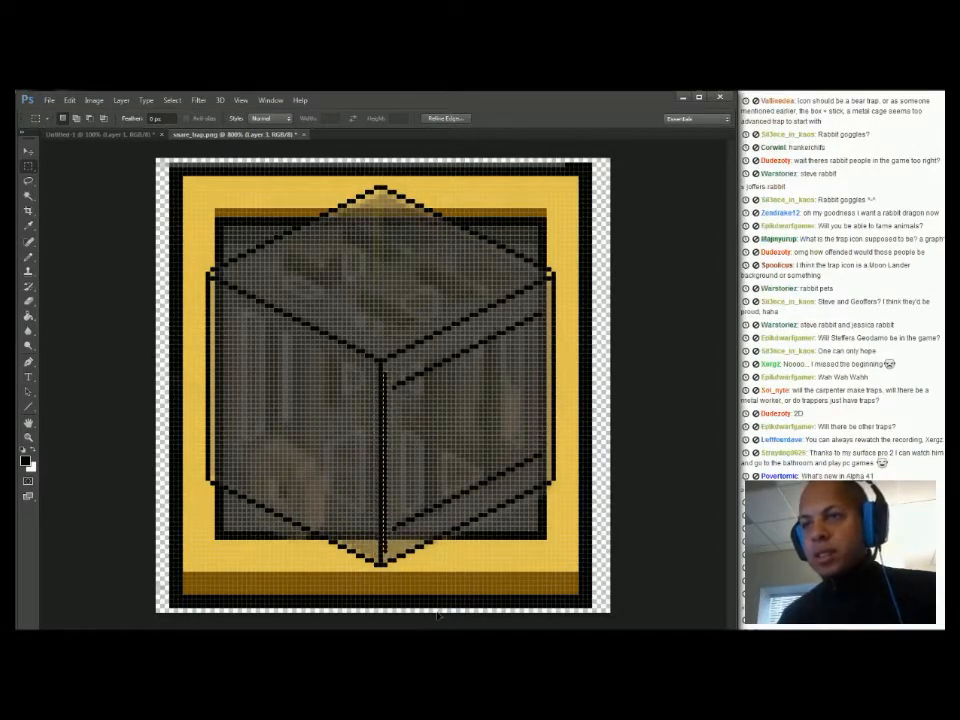
{"action": "key", "text": "ctrl+d"}
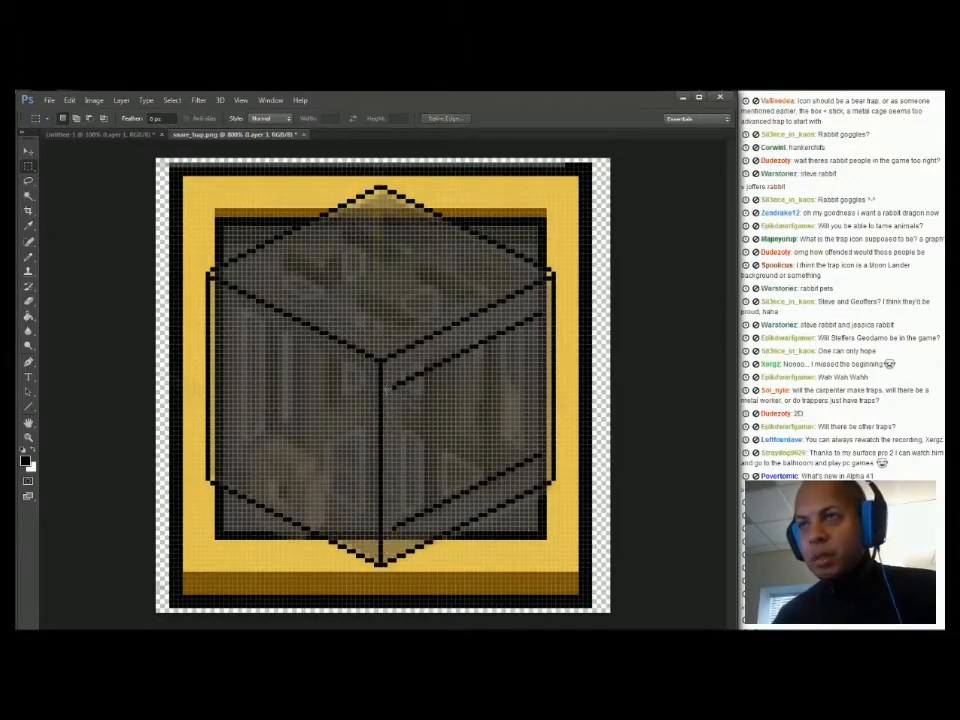
{"action": "key", "text": "ctrl+shift+d"}
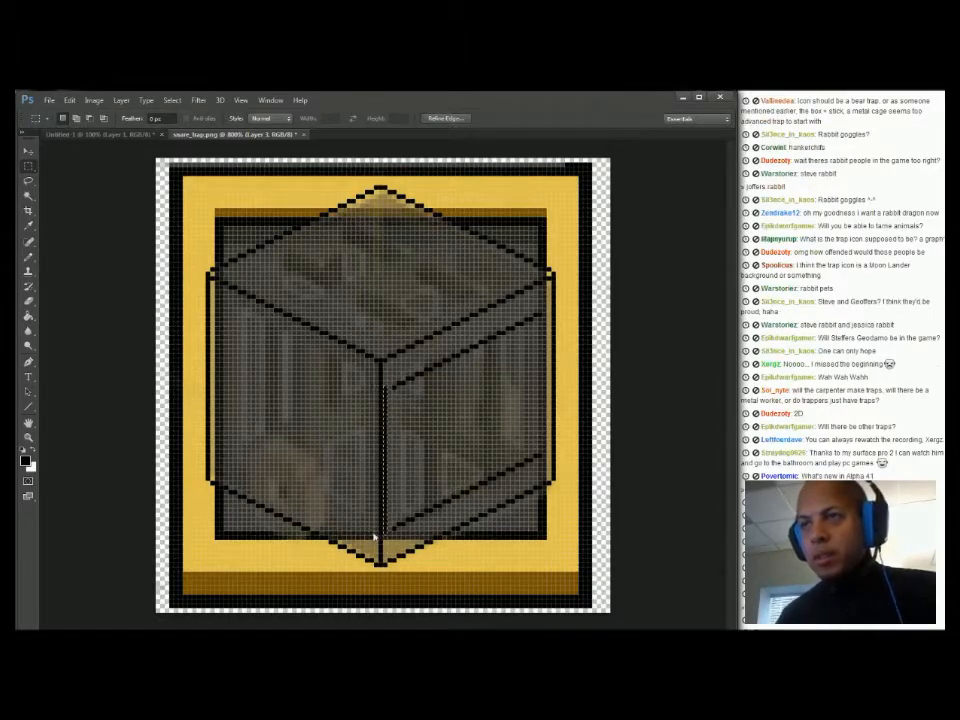
{"action": "key", "text": "Right"}
{"action": "key", "text": "Right"}
{"action": "key", "text": "Right"}
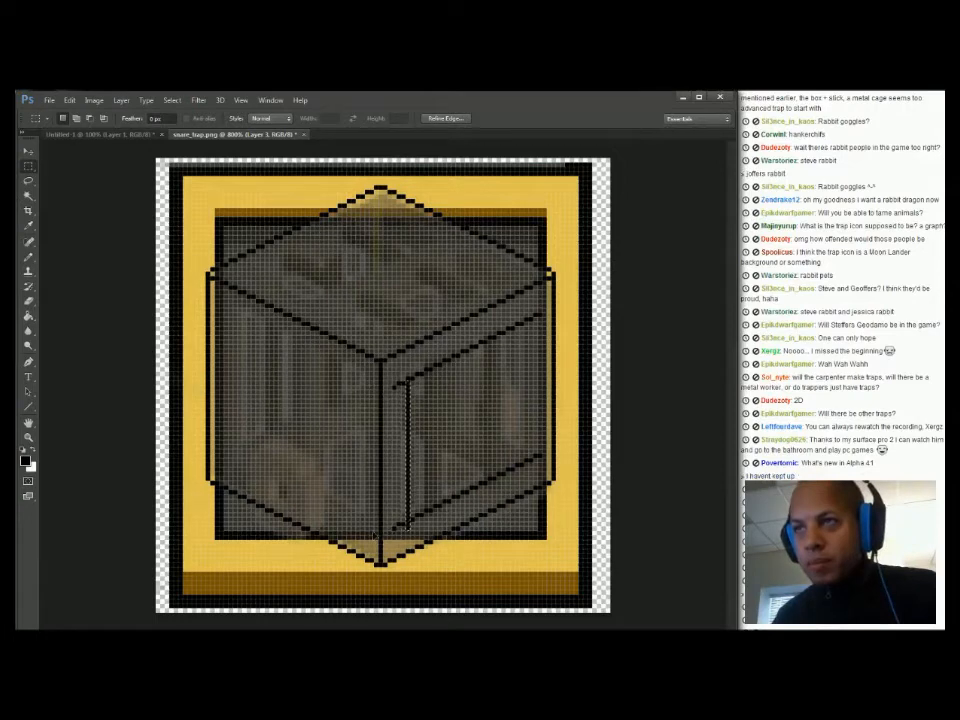
Duplicate the vertical inner line to the right side of the frame and delete the diagonal ends overhanging the frame
{"action": "left_click_drag", "start_coordinate": [411, 449], "coordinate": [534, 388]}
{"action": "left_click", "coordinate": [428, 399]}
{"action": "left_click_drag", "start_coordinate": [392, 373], "coordinate": [405, 542]}
{"action": "key", "text": "Delete"}
{"action": "key", "text": "ctrl+d"}
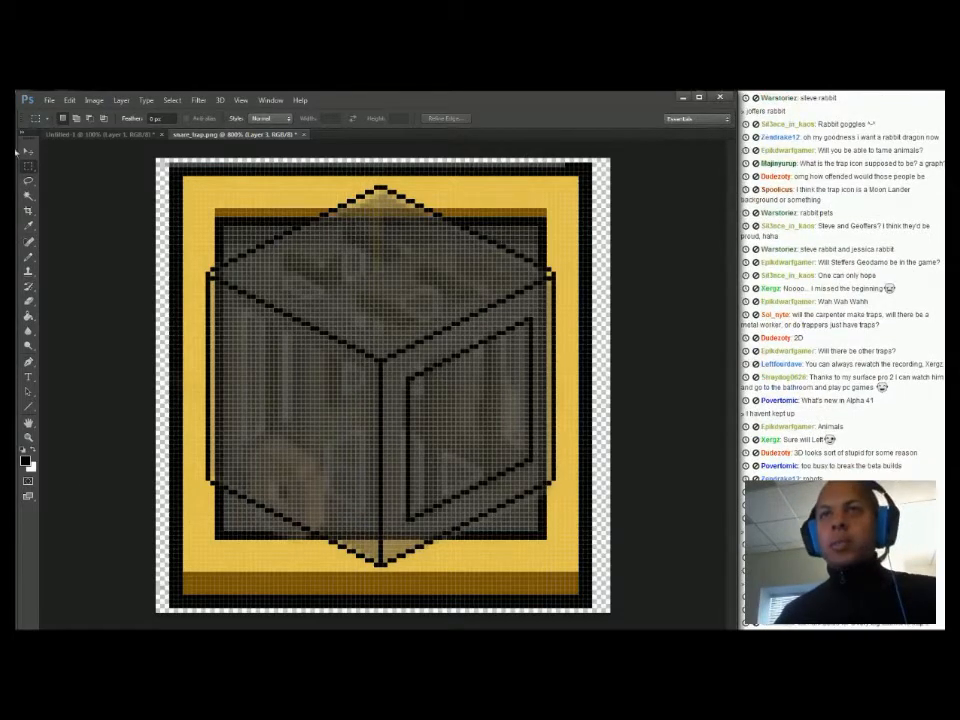
{"action": "key", "text": "l"}
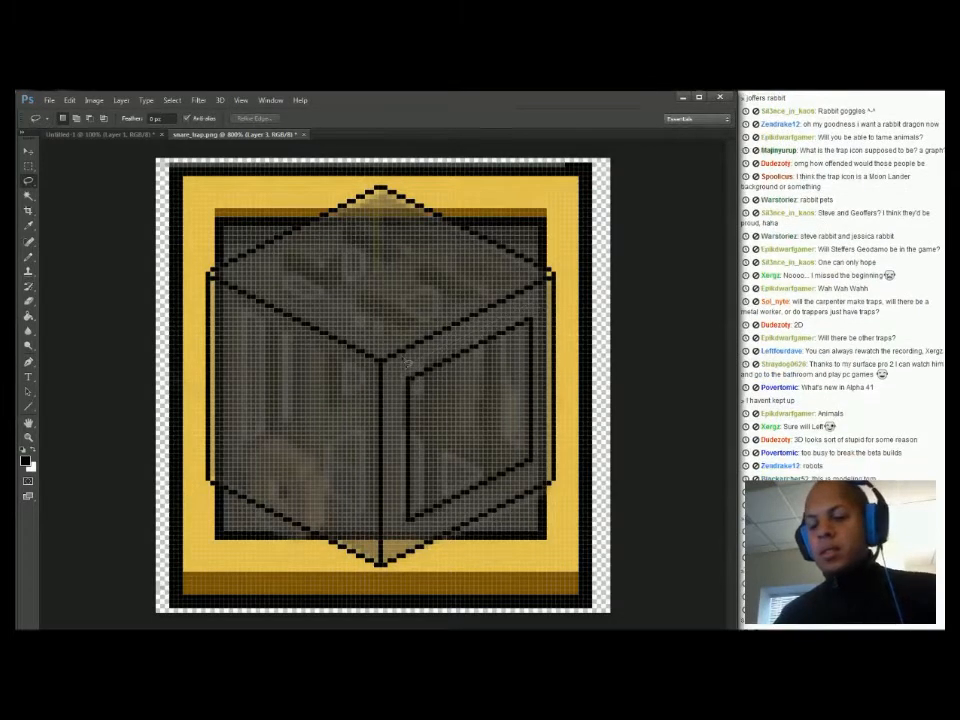
{"action": "key", "text": "m"}
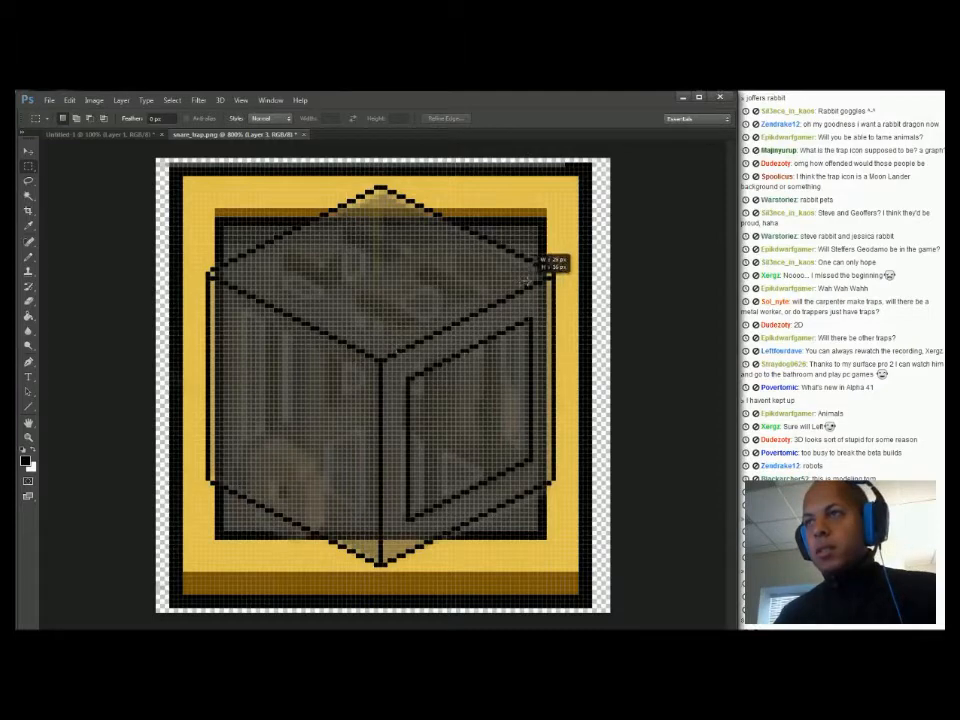
{"action": "key", "text": "l"}
{"action": "left_click_drag", "start_coordinate": [528, 304], "coordinate": [398, 369]}
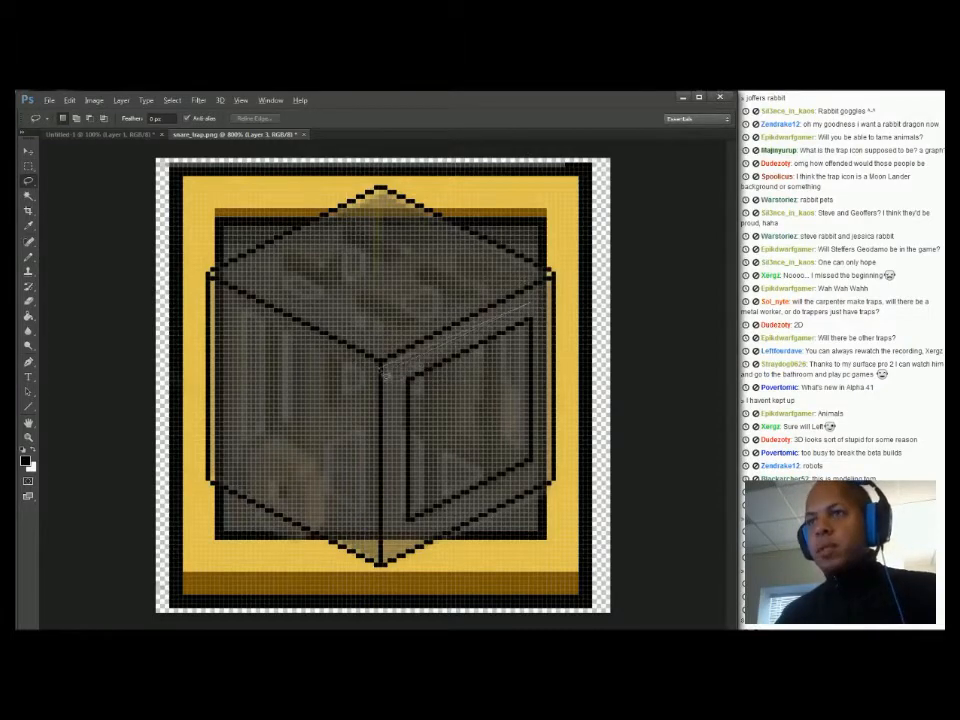
{"action": "left_click", "coordinate": [383, 368]}
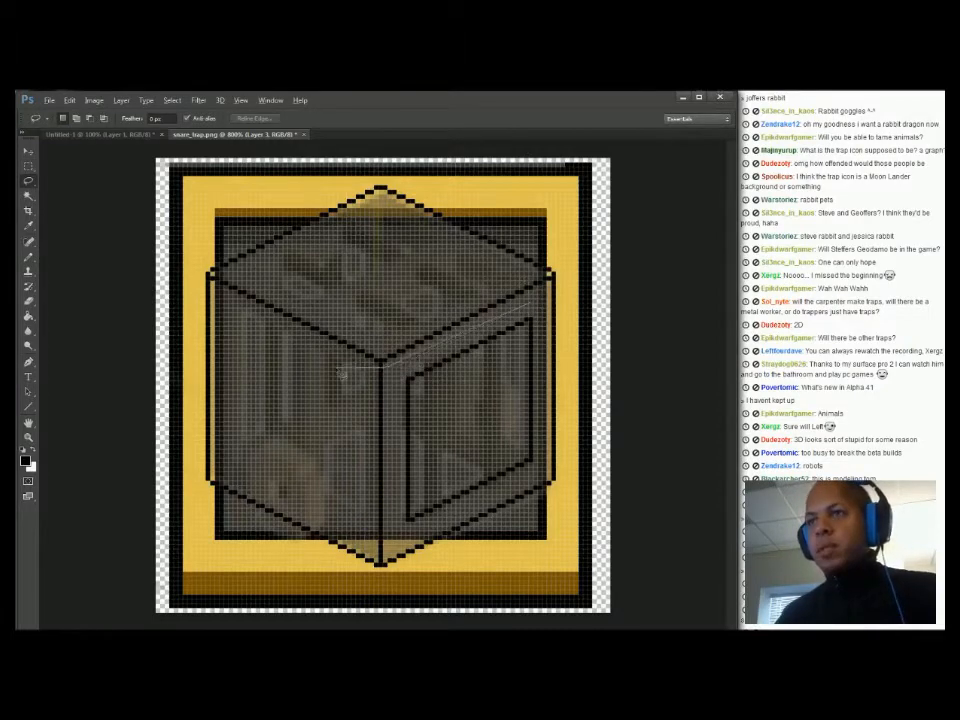
{"action": "left_click", "coordinate": [216, 286]}
{"action": "left_click", "coordinate": [381, 212]}
{"action": "double_click", "coordinate": [548, 288]}
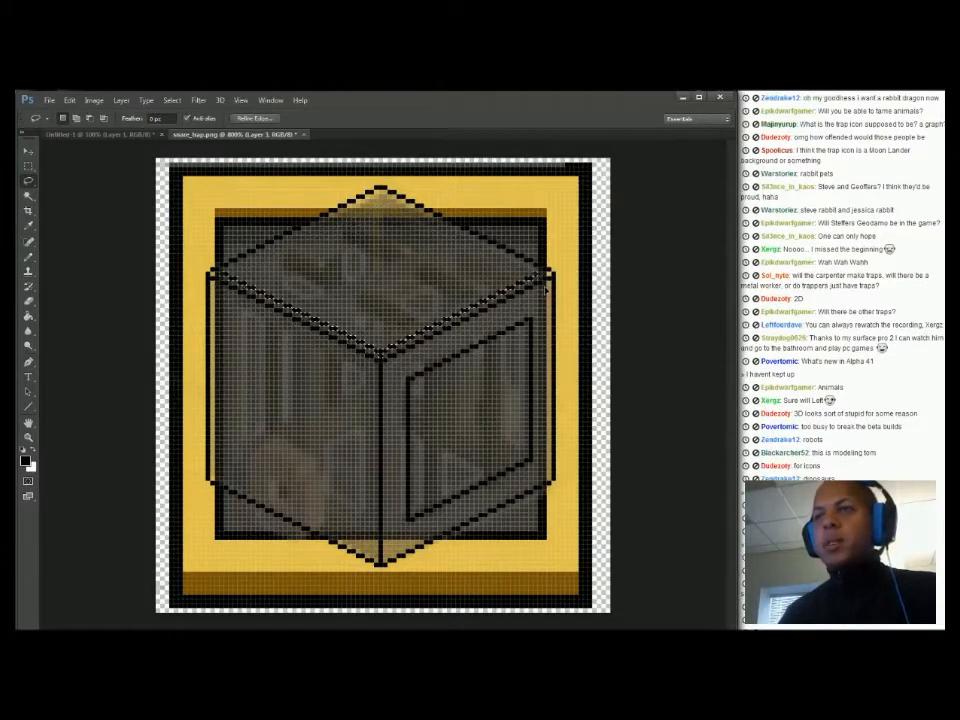
{"action": "key", "text": "m"}
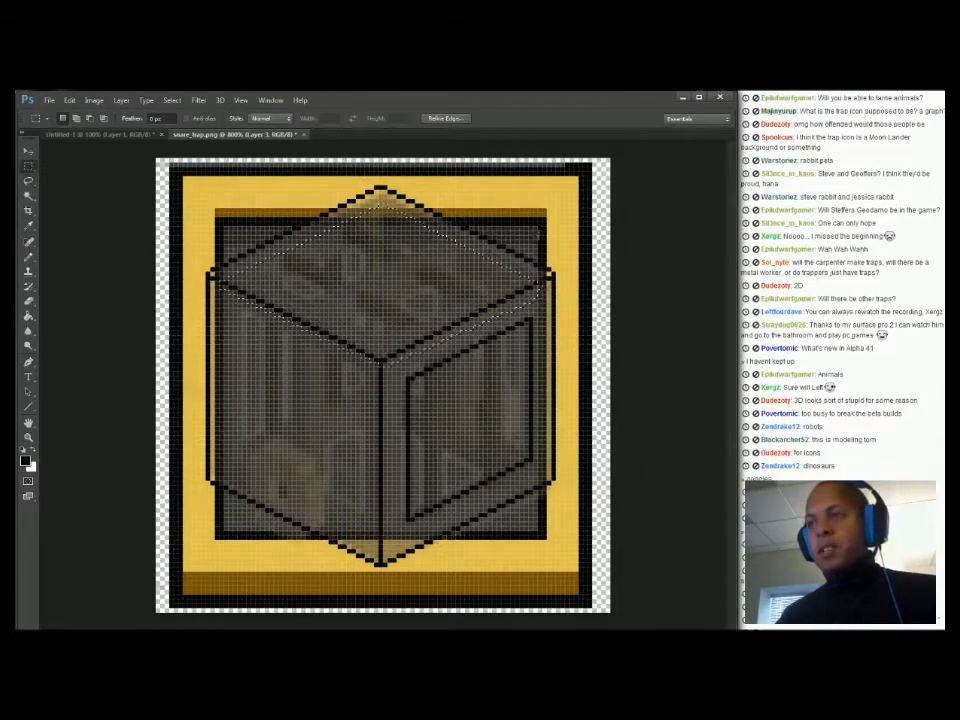
{"action": "left_click", "coordinate": [428, 279]}
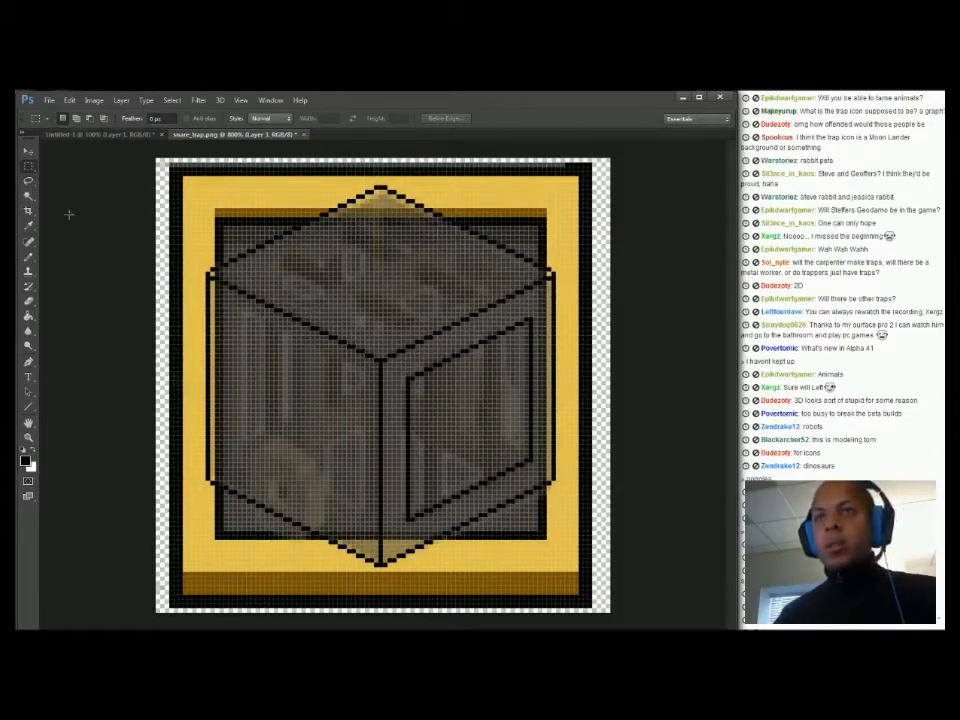
Lasso the V-shaped front top edges and duplicate them upward to form the front inner frame lines of the top face
{"action": "left_click", "coordinate": [27, 181]}
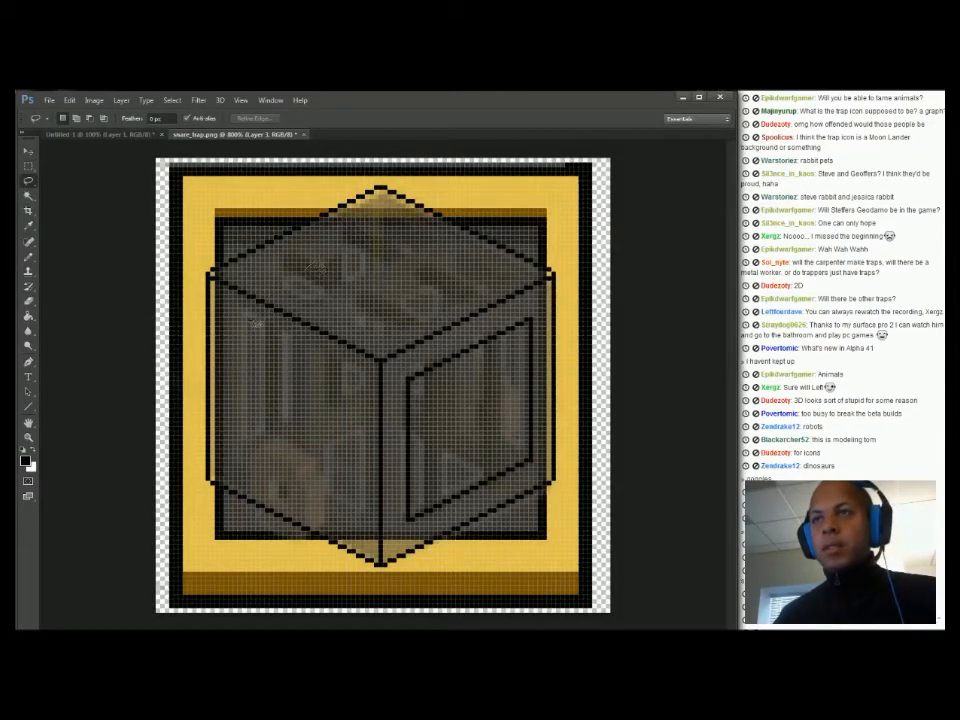
{"action": "mouse_move", "coordinate": [250, 311]}
{"action": "left_mouse_down"}
{"action": "mouse_move", "coordinate": [386, 380]}
{"action": "mouse_move", "coordinate": [527, 300]}
{"action": "mouse_move", "coordinate": [510, 279]}
{"action": "left_mouse_up"}
{"action": "key", "text": "ctrl+alt+Up"}
{"action": "key", "text": "ctrl+Up"}
{"action": "key", "text": "ctrl+Up"}
{"action": "key", "text": "ctrl+Up"}
{"action": "key", "text": "ctrl+Up"}
{"action": "key", "text": "ctrl+Up"}
{"action": "key", "text": "ctrl+Up"}
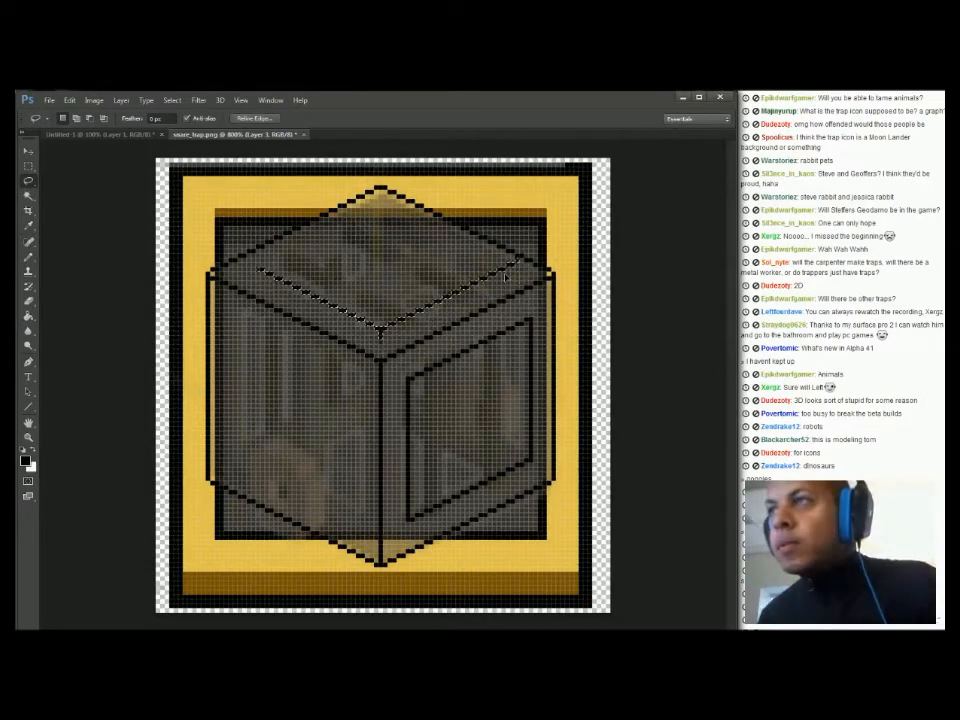
{"action": "key", "text": "ctrl+d"}
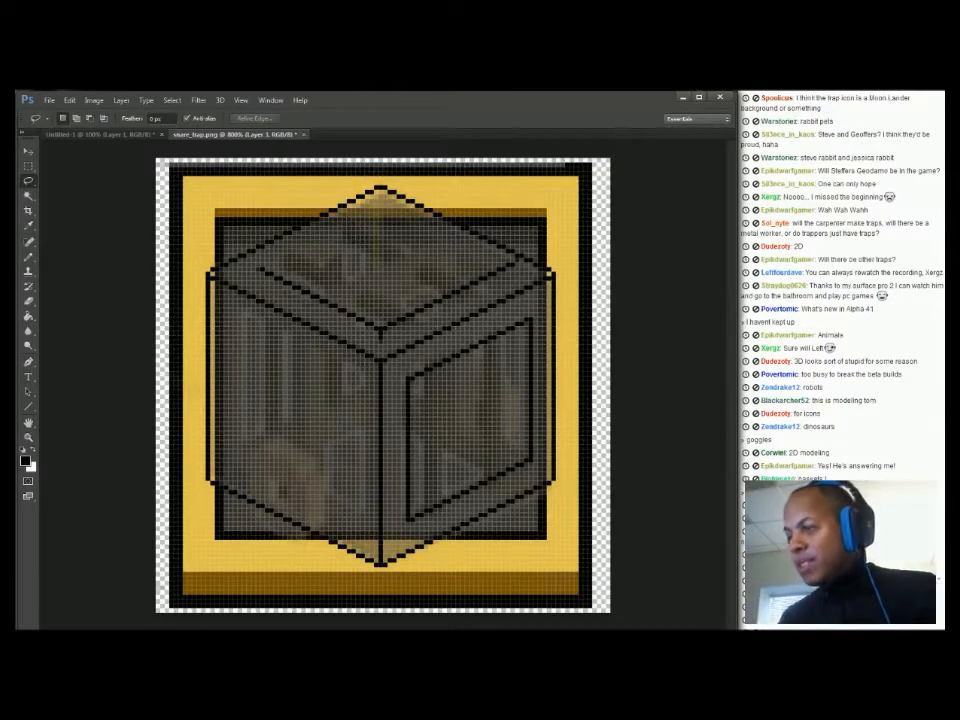
Duplicate the top face's V-shaped inner lines, flip them vertically, and move them up to form the back inner frame lines
{"action": "key", "text": "ctrl+z"}
{"action": "key", "text": "ctrl+Up"}
{"action": "key", "text": "ctrl+alt+Up"}
{"action": "key", "text": "alt+e"}
{"action": "key", "text": "a"}
{"action": "key", "text": "v"}
{"action": "key", "text": "ctrl+Up"}
{"action": "key", "text": "ctrl+Up"}
{"action": "key", "text": "ctrl+Up"}
{"action": "key", "text": "ctrl+Up"}
{"action": "key", "text": "ctrl+Up"}
{"action": "key", "text": "ctrl+Up"}
{"action": "key", "text": "ctrl+Up"}
{"action": "key", "text": "ctrl+Up"}
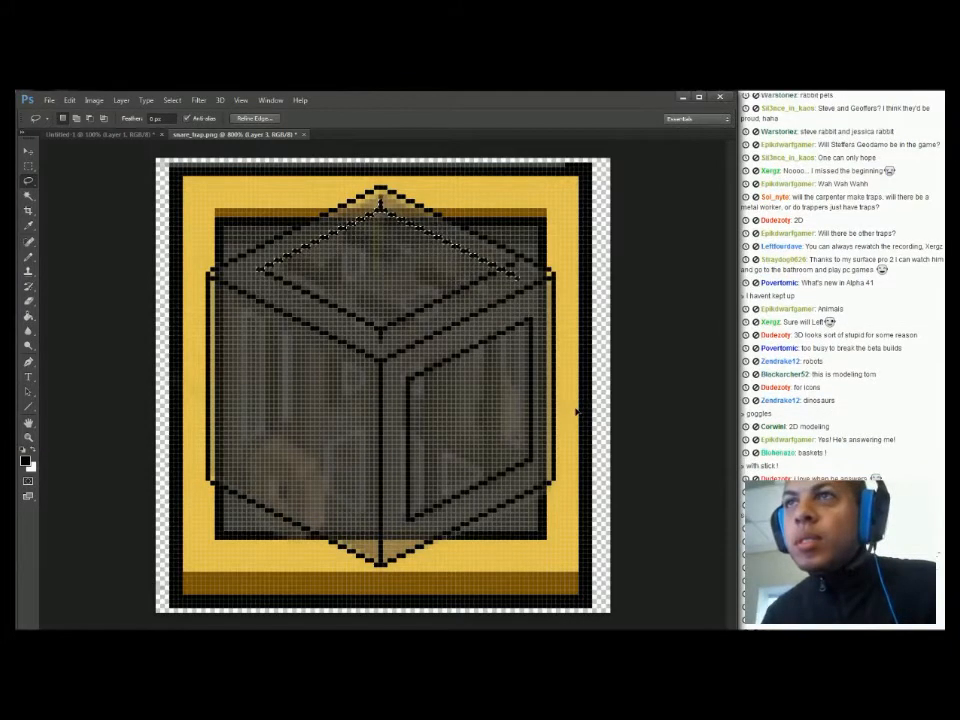
{"action": "key", "text": "ctrl+d"}
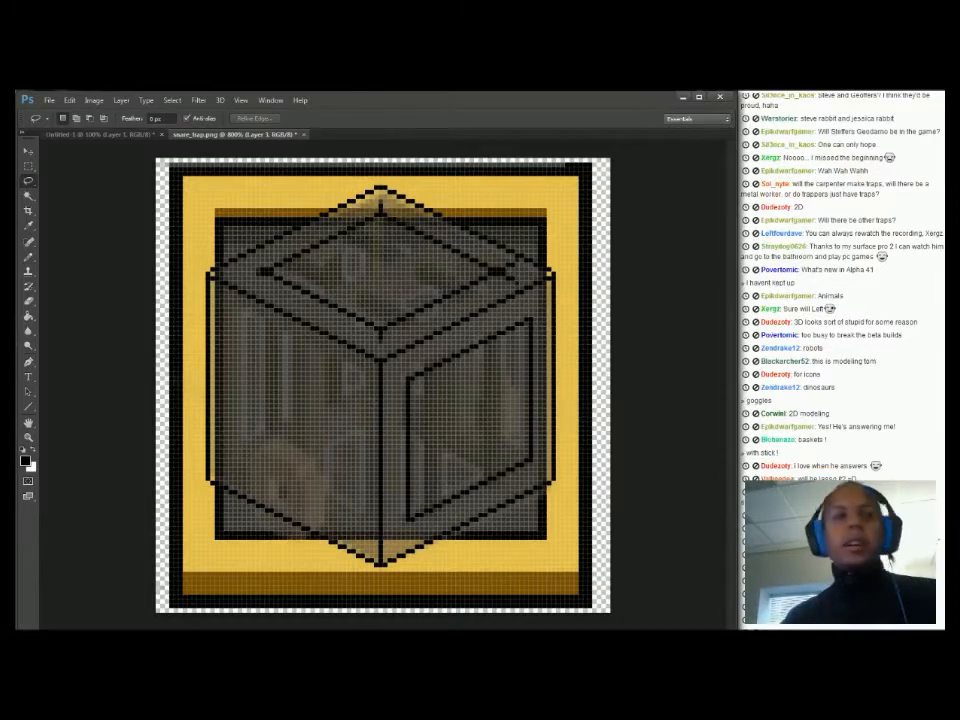
Set the foreground colour to a dark, muted brown for the cage's wooden frame
{"action": "key", "text": "b"}
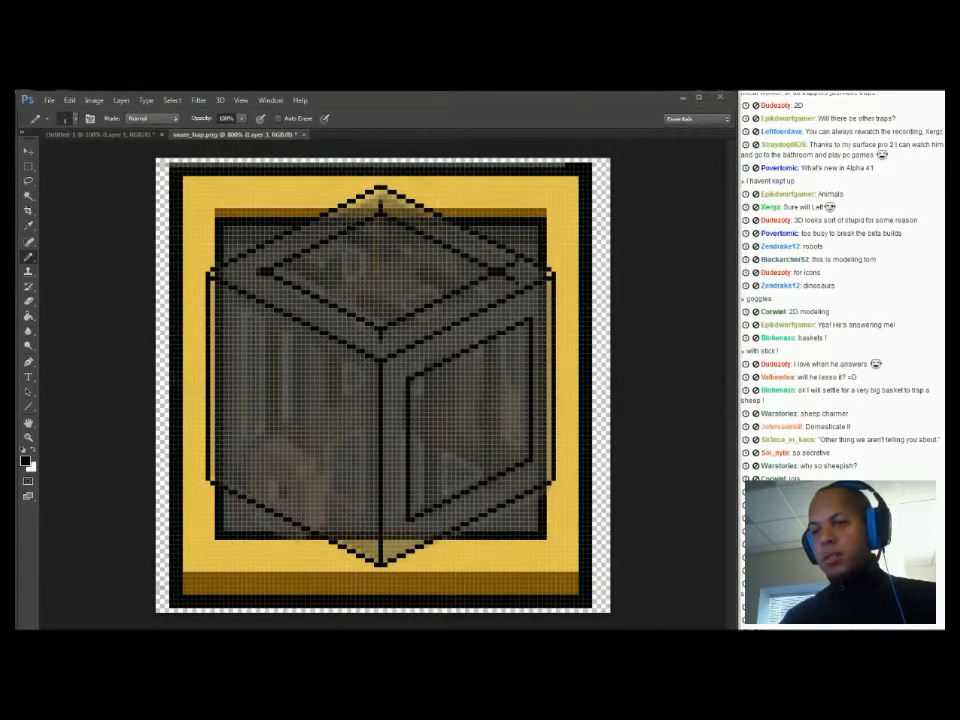
{"action": "right_click", "coordinate": [407, 628]}
{"action": "left_click", "coordinate": [378, 556]}
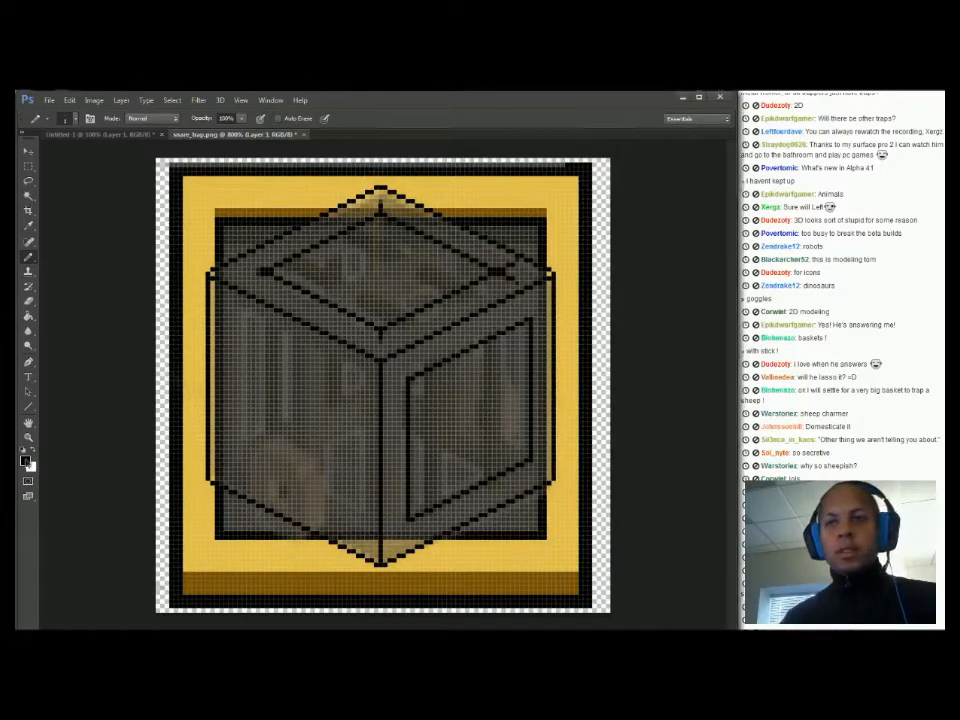
{"action": "key", "text": "i"}
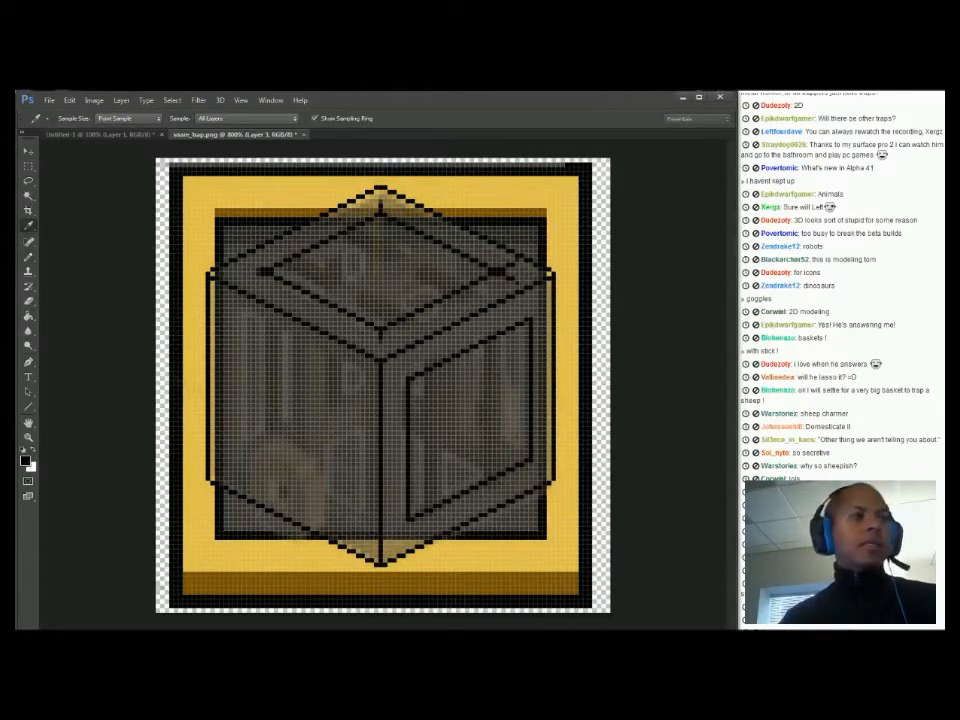
{"action": "left_click", "coordinate": [25, 461]}
{"action": "left_click_drag", "start_coordinate": [530, 171], "coordinate": [623, 269]}
{"action": "left_click_drag", "start_coordinate": [564, 419], "coordinate": [564, 424]}
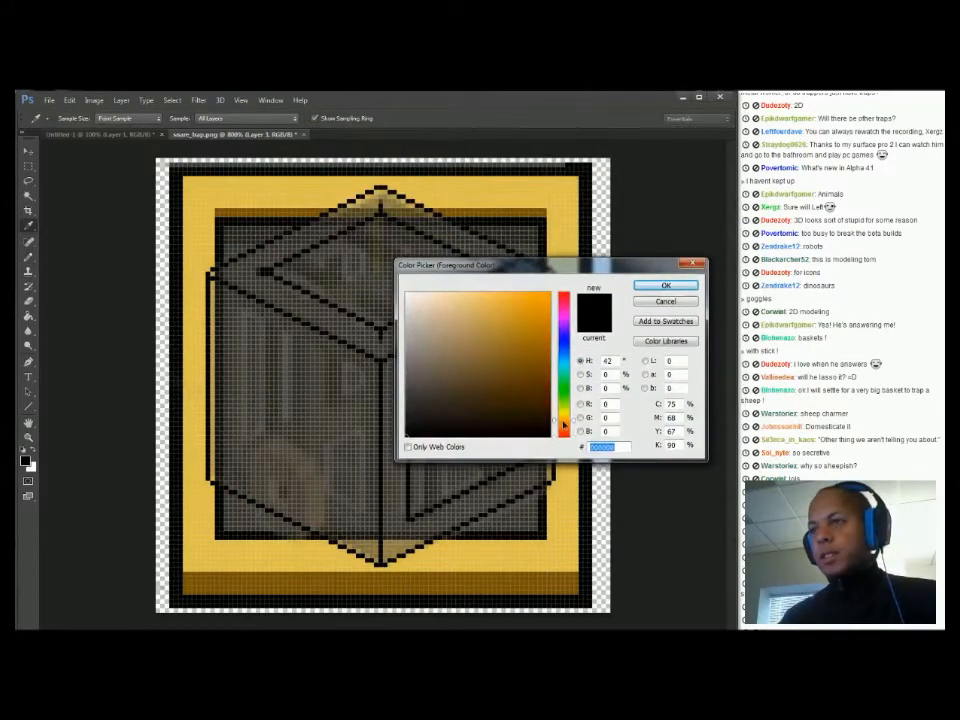
{"action": "left_click", "coordinate": [493, 361]}
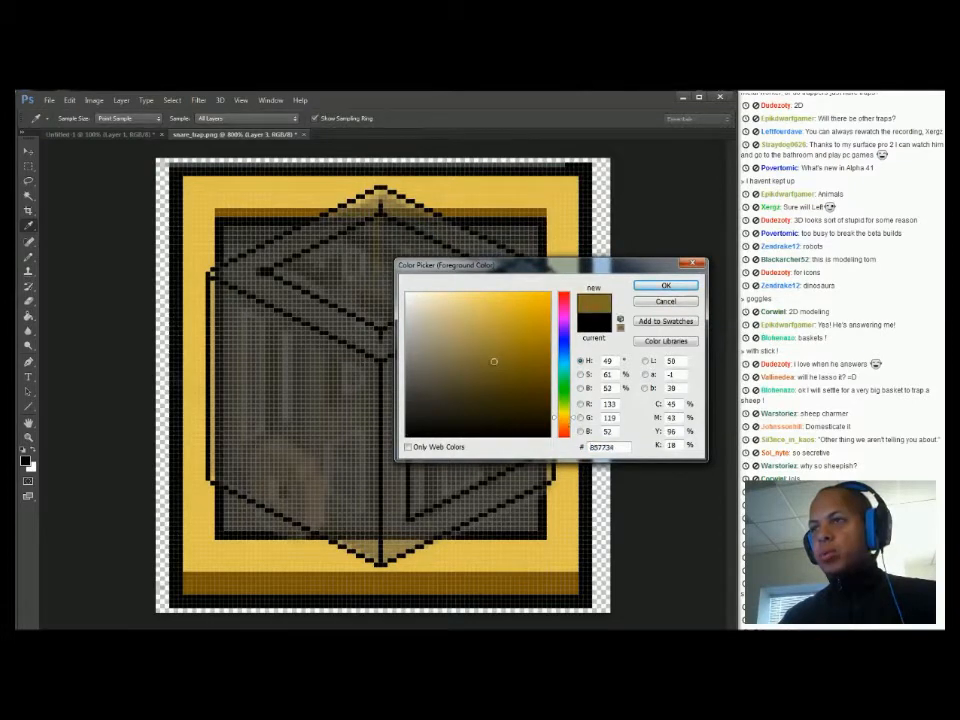
{"action": "left_click_drag", "start_coordinate": [565, 418], "coordinate": [566, 421]}
{"action": "mouse_move", "coordinate": [463, 339]}
{"action": "left_mouse_down"}
{"action": "mouse_move", "coordinate": [454, 343]}
{"action": "mouse_move", "coordinate": [471, 355]}
{"action": "mouse_move", "coordinate": [461, 348]}
{"action": "mouse_move", "coordinate": [460, 388]}
{"action": "left_mouse_up"}
{"action": "key", "text": "Return"}
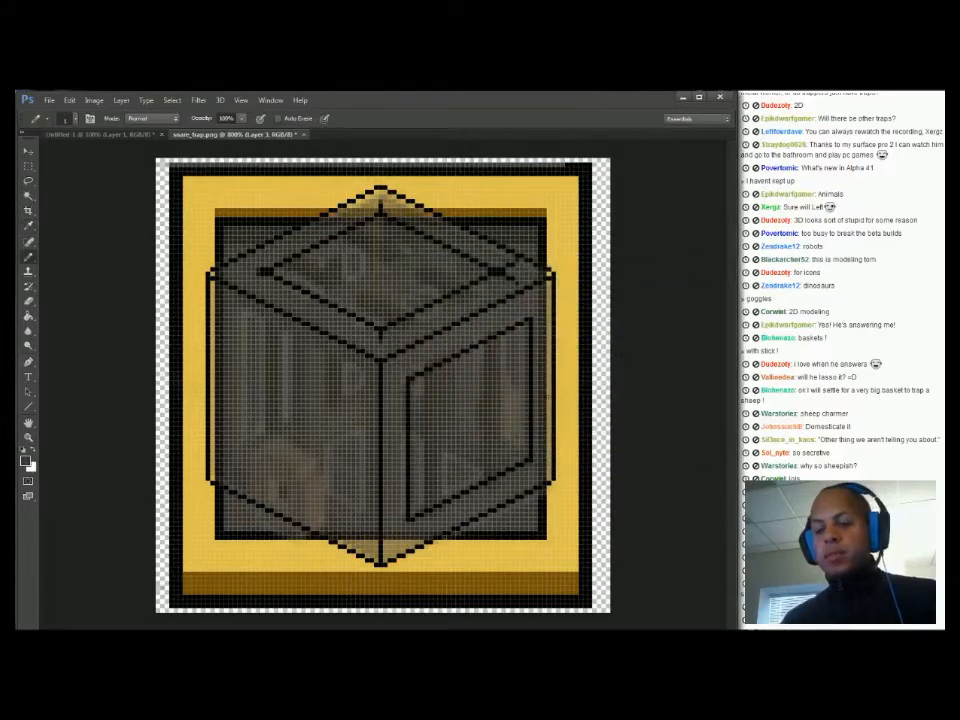
Fill the right face's frame with the muted brown and hide the pixel grid
{"action": "key", "text": "g"}
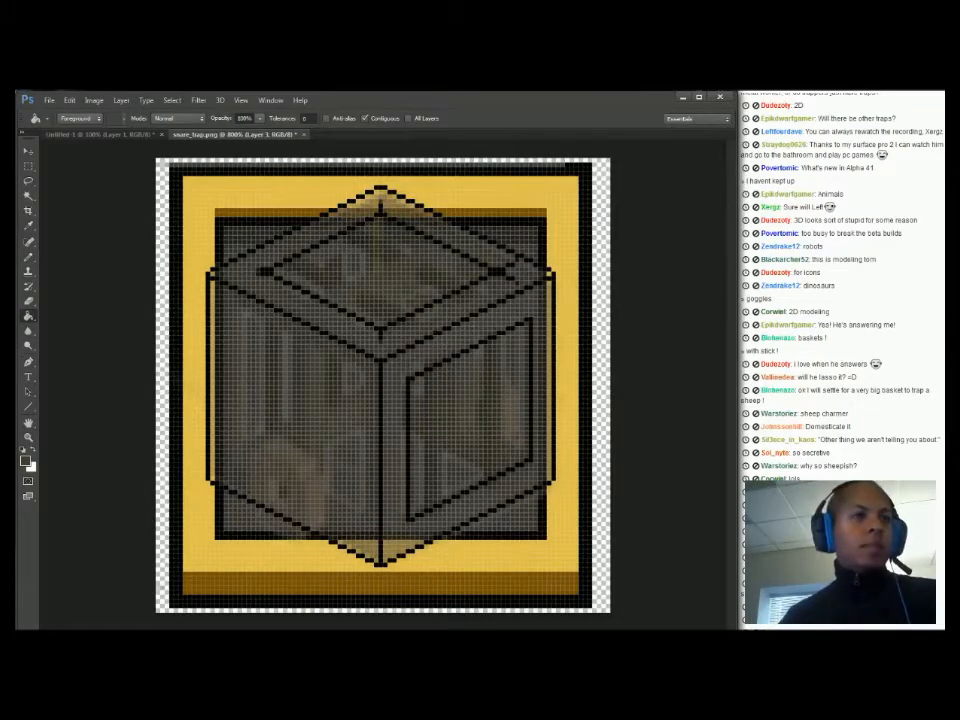
{"action": "key", "text": "ctrl+z"}
{"action": "key", "text": "ctrl+z"}
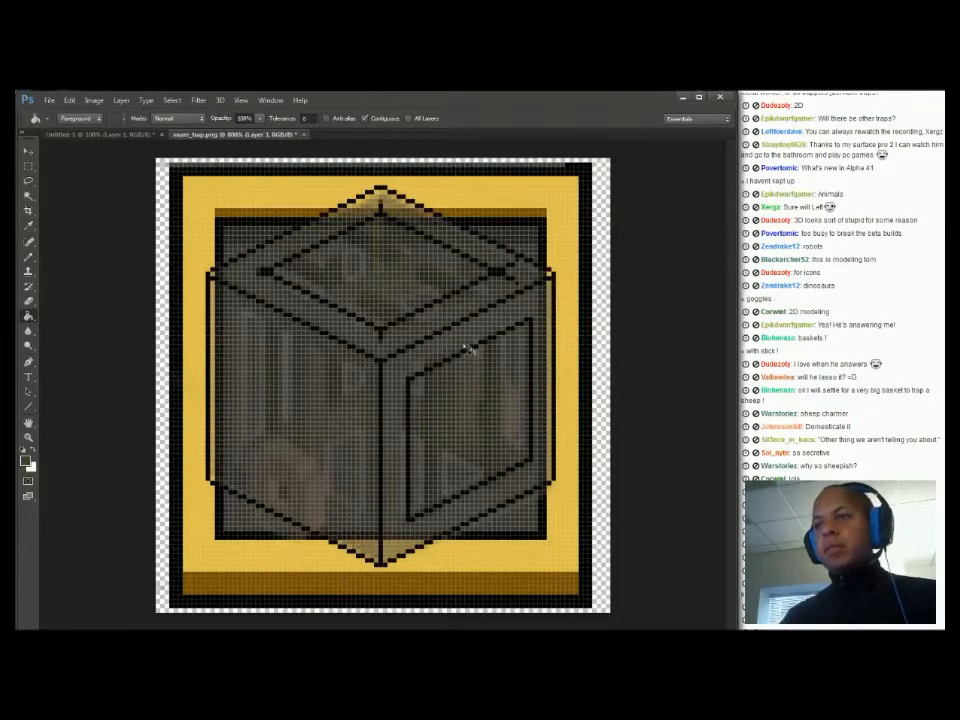
{"action": "left_click", "coordinate": [465, 348]}
{"action": "key", "text": "ctrl+h"}
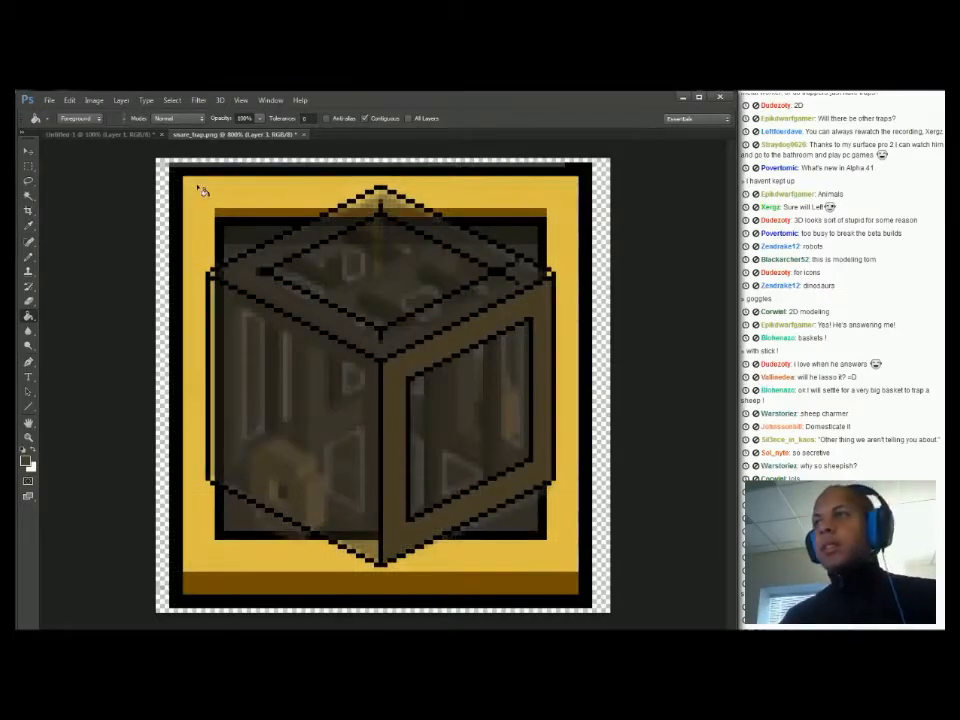
Open a second, floating window of snare_trap.png, place it beside the canvas as a small preview, and return to the enlarged view
{"action": "key", "text": "ctrl+alt+n"}
{"action": "left_click_drag", "start_coordinate": [335, 141], "coordinate": [312, 156]}
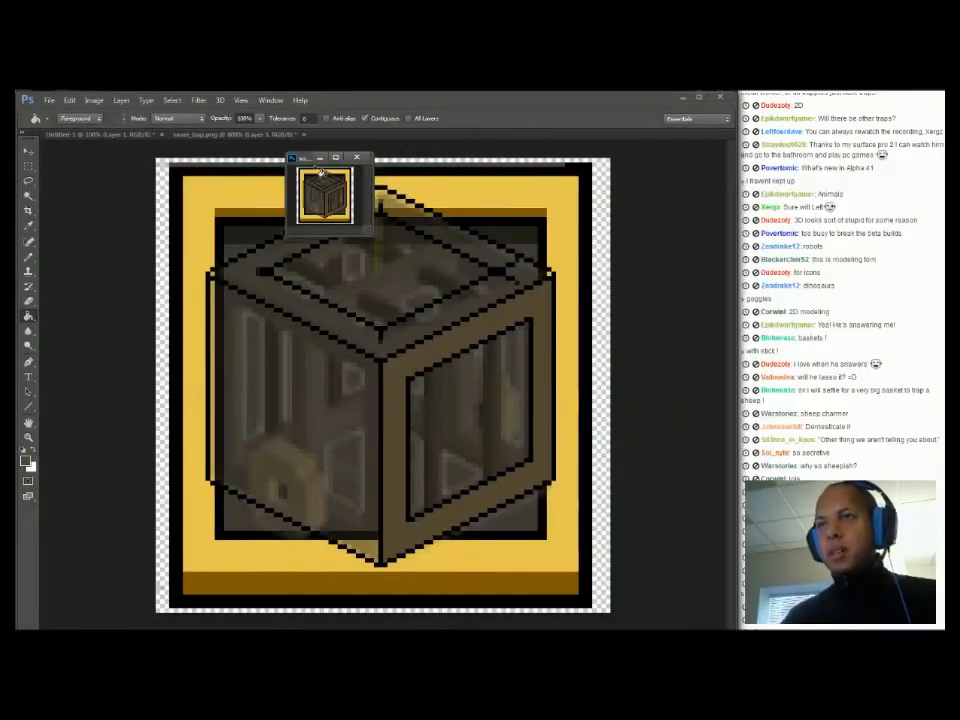
{"action": "left_click_drag", "start_coordinate": [303, 162], "coordinate": [645, 160]}
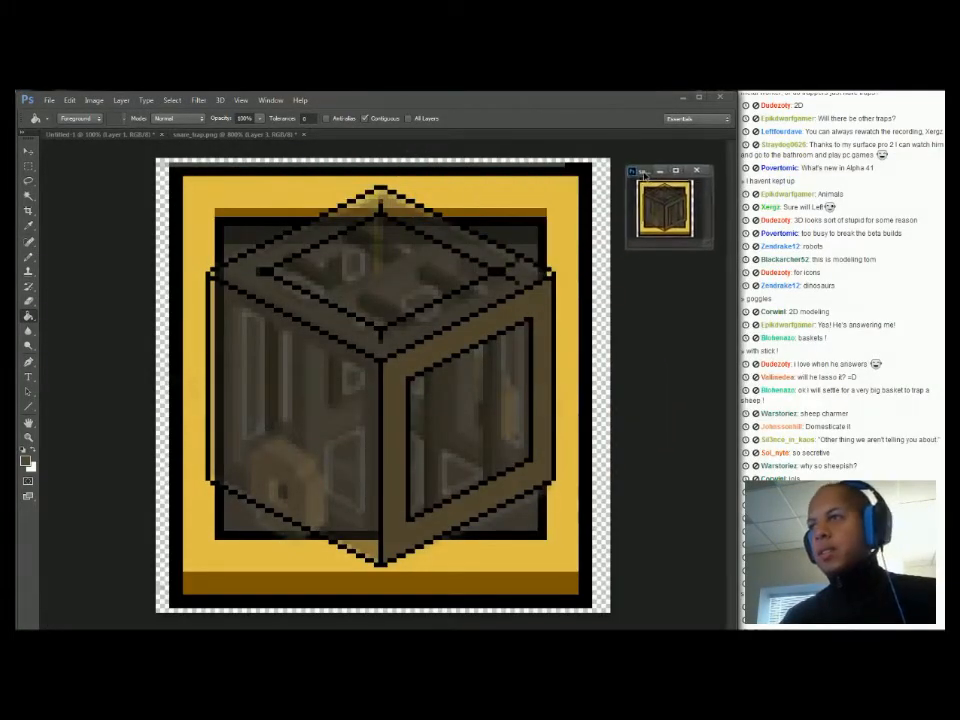
{"action": "left_click", "coordinate": [200, 144]}
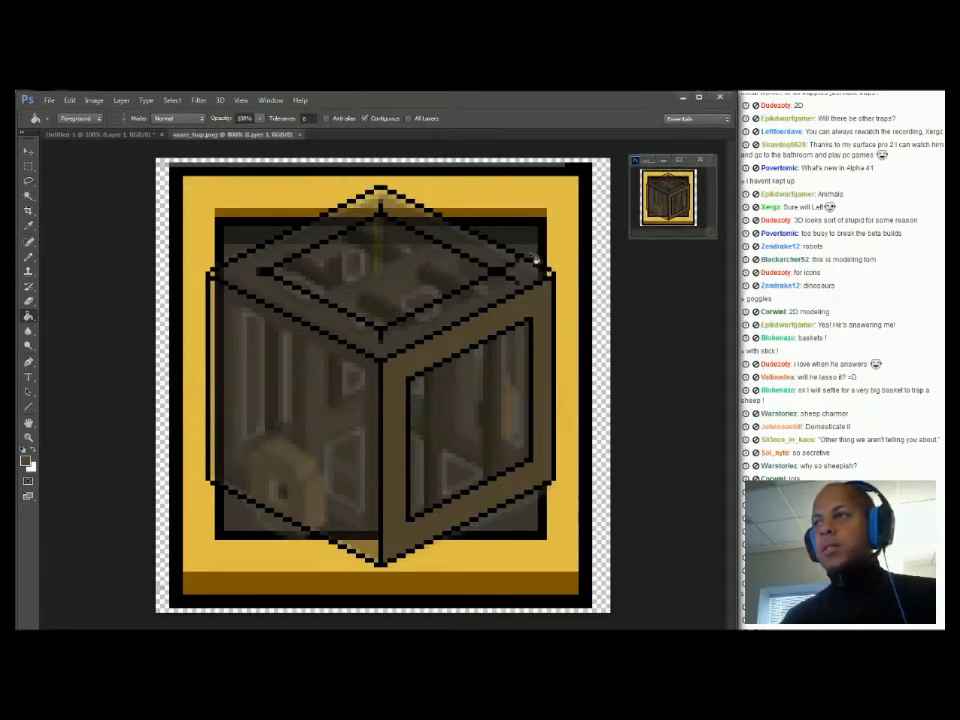
Scribble a red test stroke across the icon to try out the preview window, undo it, and nudge the preview slightly
{"action": "key", "text": "b"}
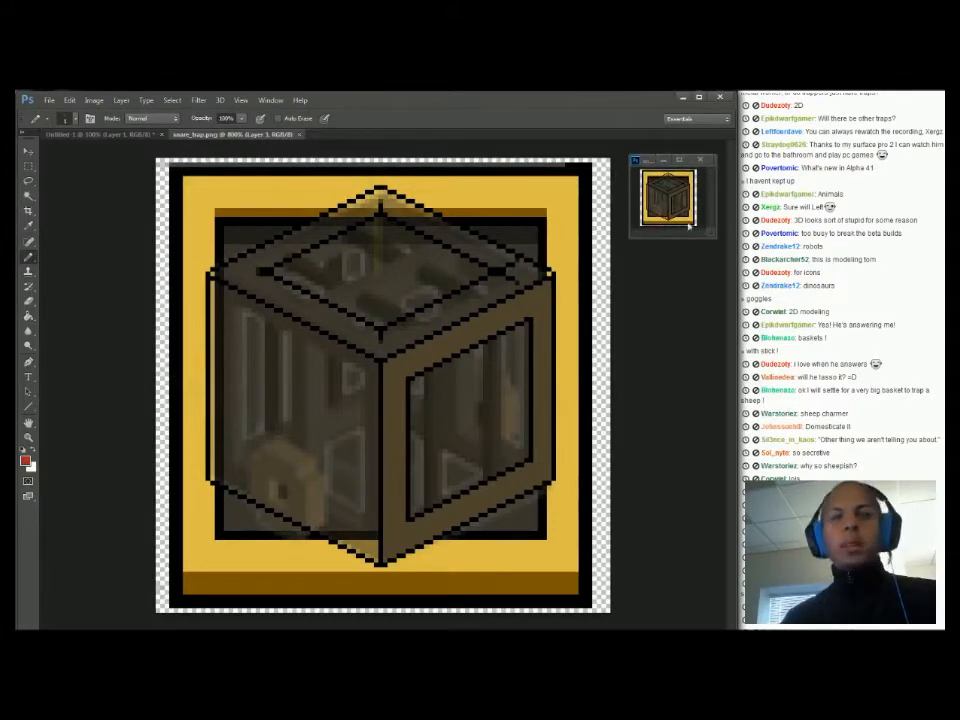
{"action": "mouse_move", "coordinate": [570, 280]}
{"action": "left_mouse_down"}
{"action": "mouse_move", "coordinate": [317, 250]}
{"action": "mouse_move", "coordinate": [157, 437]}
{"action": "left_mouse_up"}
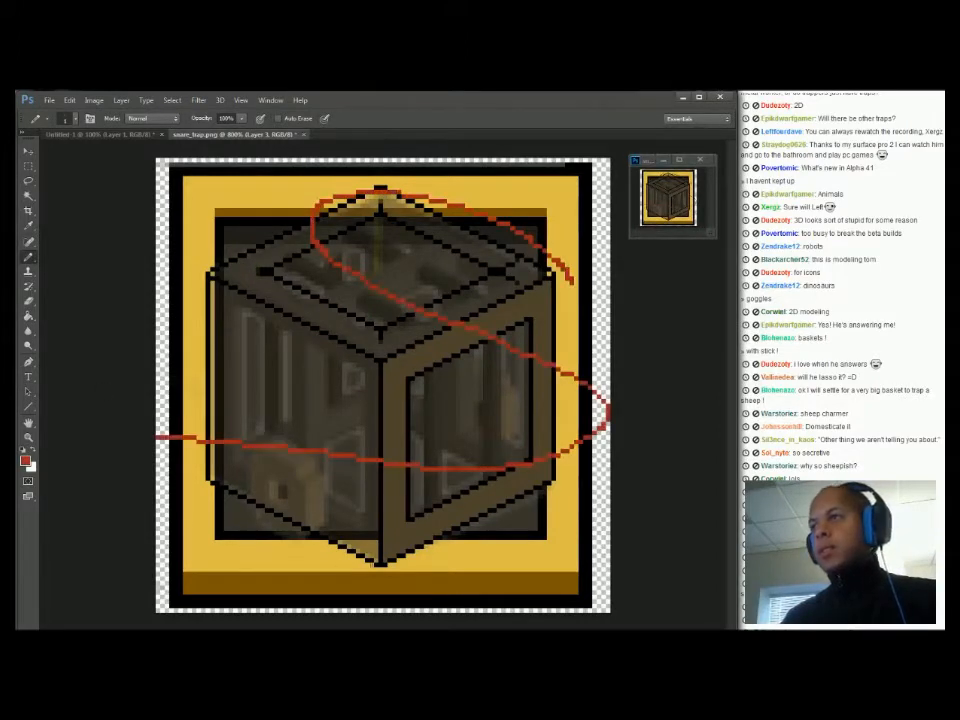
{"action": "key", "text": "ctrl+z"}
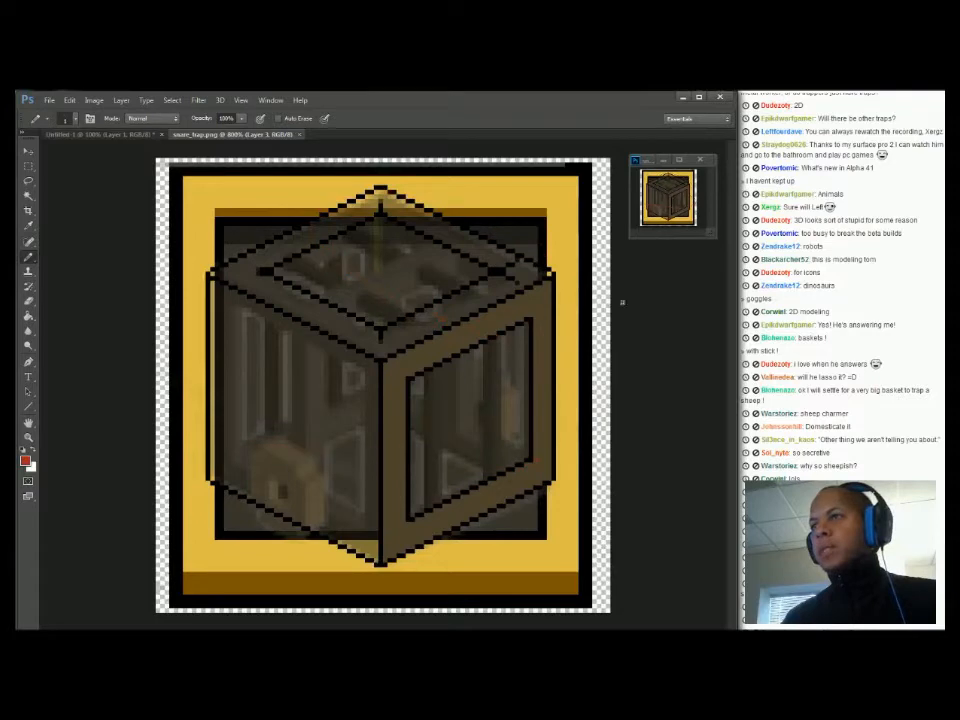
{"action": "mouse_move", "coordinate": [640, 161]}
{"action": "left_mouse_down"}
{"action": "mouse_move", "coordinate": [654, 160]}
{"action": "mouse_move", "coordinate": [604, 161]}
{"action": "mouse_move", "coordinate": [634, 160]}
{"action": "left_mouse_up"}
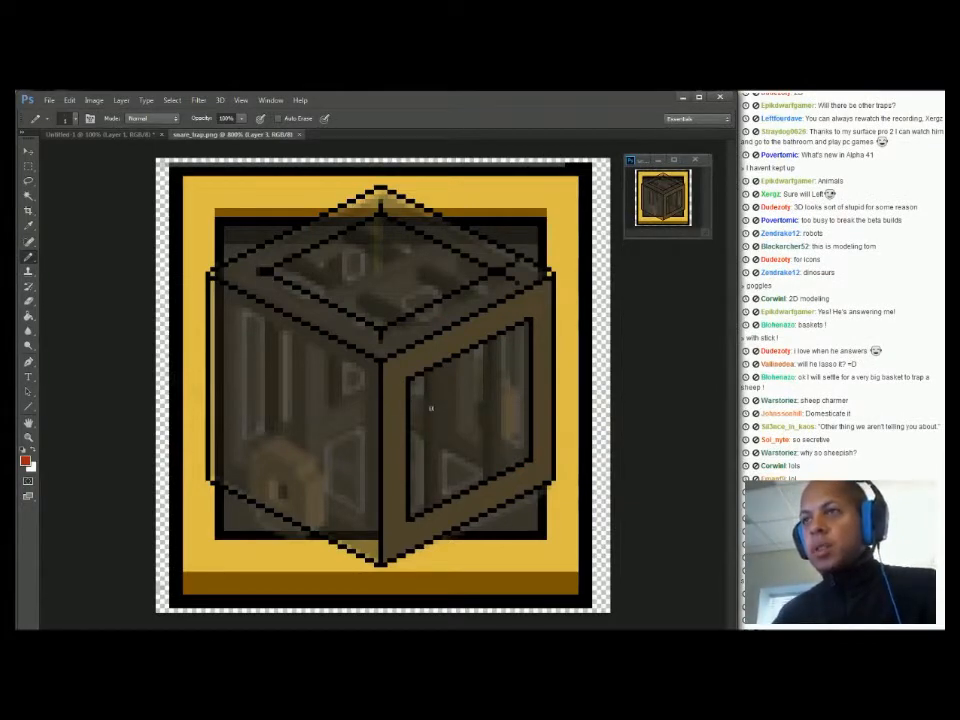
Fill the top face's frame with the brown sampled from the right face and paint over the stray black pixels at its corners
{"action": "key", "text": "g"}
{"action": "left_click", "coordinate": [422, 354], "text": "alt"}
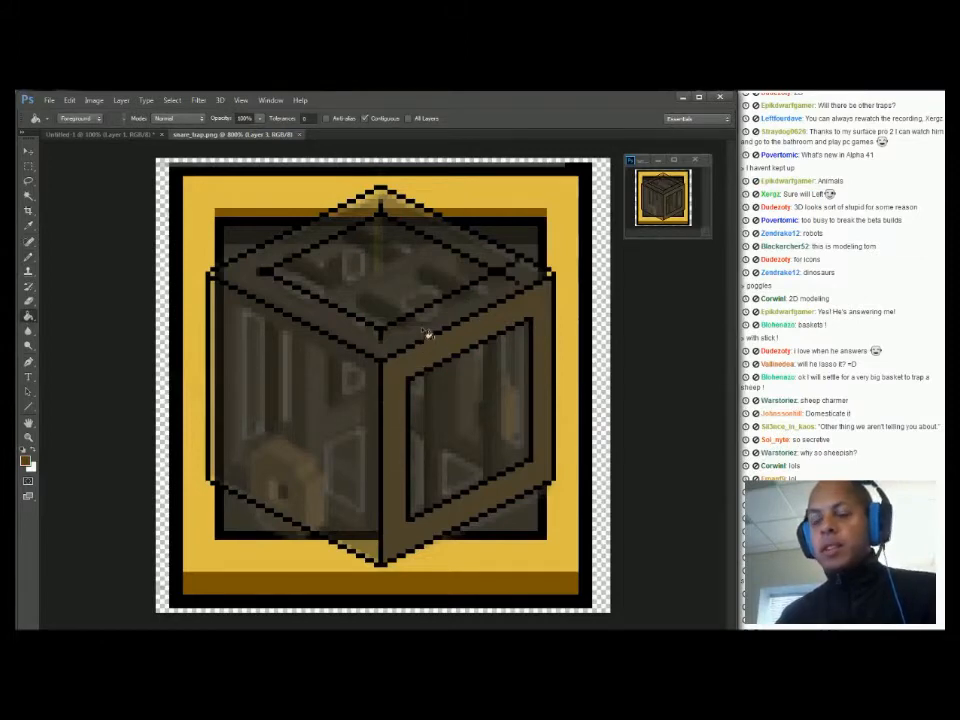
{"action": "scroll", "coordinate": [425, 333], "scroll_direction": "down", "scroll_amount": 5, "text": "alt"}
{"action": "scroll", "coordinate": [425, 331], "scroll_direction": "down", "scroll_amount": 1, "text": "alt"}
{"action": "scroll", "coordinate": [425, 331], "scroll_direction": "up", "scroll_amount": 5, "text": "alt"}
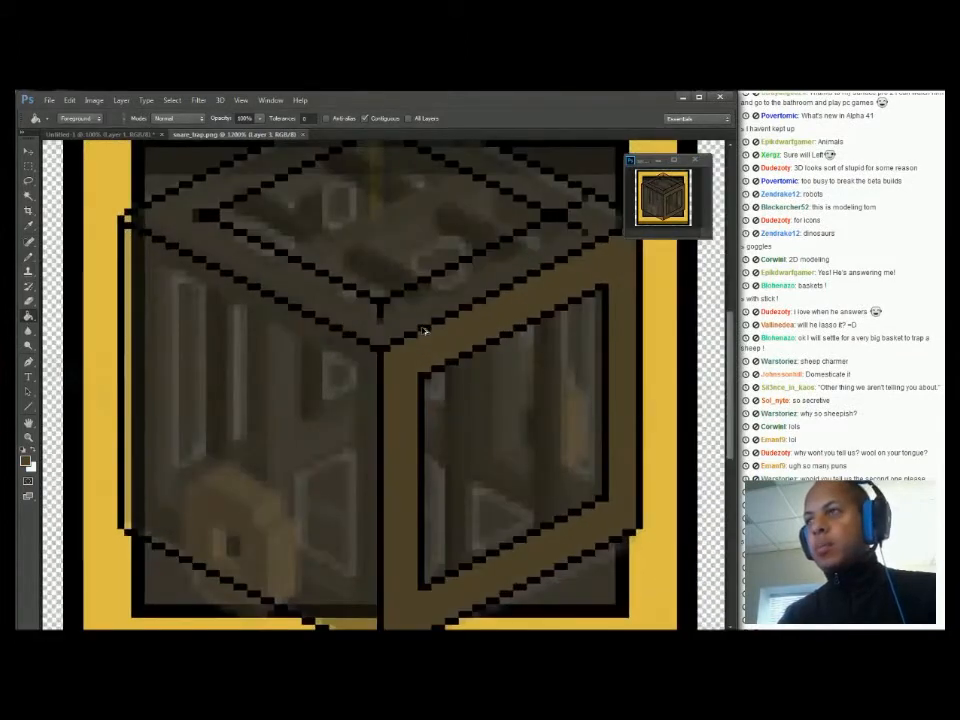
{"action": "scroll", "coordinate": [425, 331], "scroll_direction": "up", "scroll_amount": 1, "text": "alt"}
{"action": "left_click_drag", "start_coordinate": [428, 332], "coordinate": [408, 431]}
{"action": "key", "text": "f"}
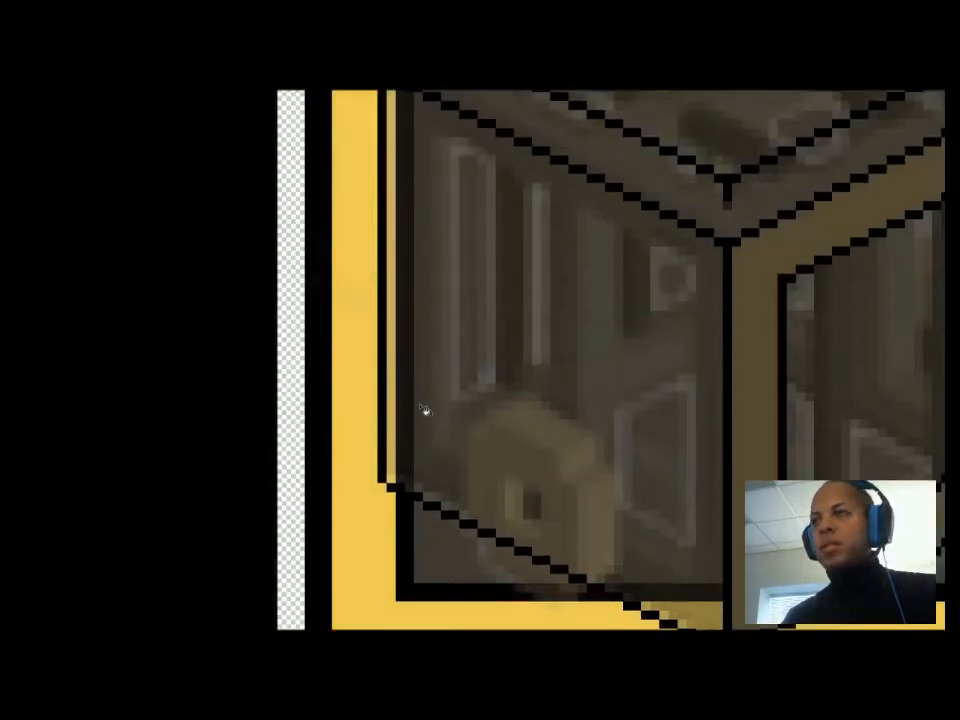
{"action": "key", "text": "f"}
{"action": "left_click_drag", "start_coordinate": [518, 430], "coordinate": [336, 369]}
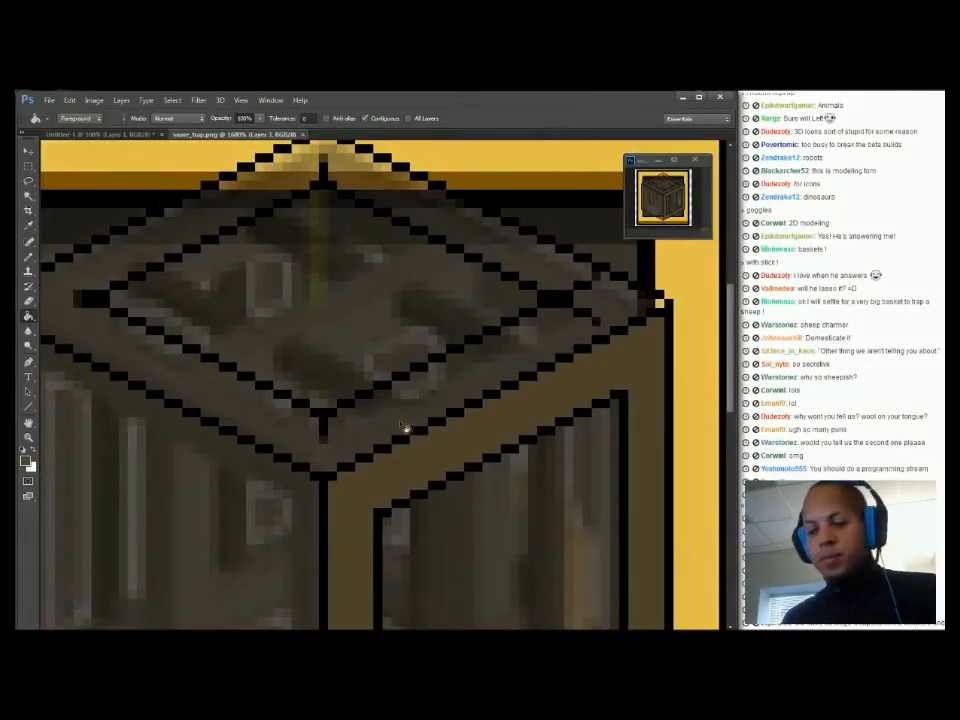
{"action": "left_click", "coordinate": [483, 410]}
{"action": "left_click", "coordinate": [478, 389]}
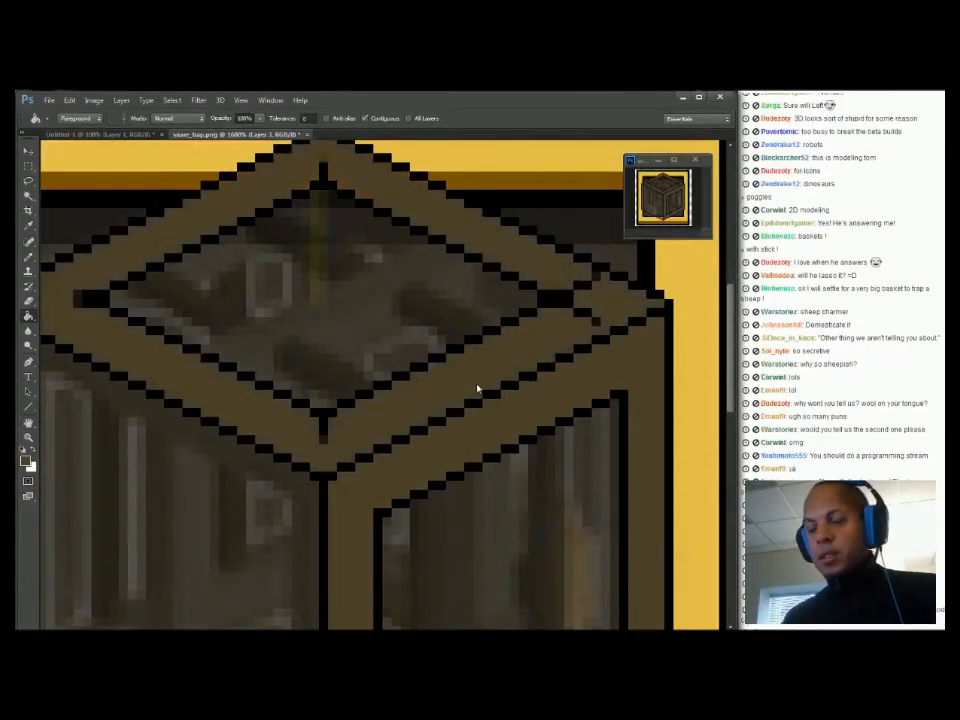
{"action": "key", "text": "b"}
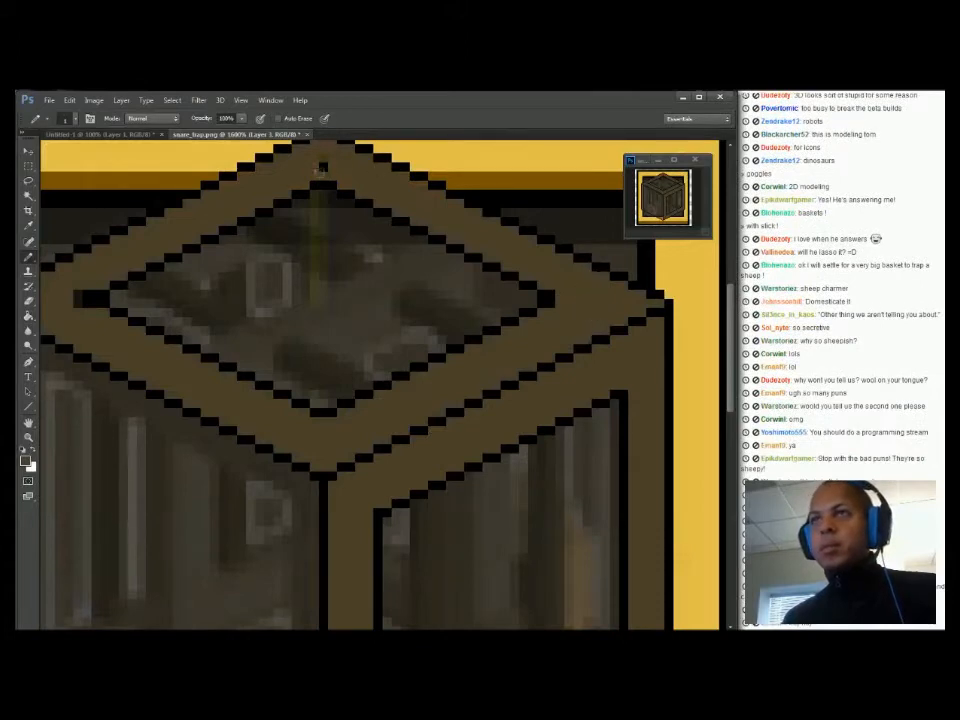
Start a black stepped line inside the right face's opening, just above and parallel to its bottom edge
{"action": "left_click_drag", "start_coordinate": [504, 404], "coordinate": [500, 210]}
{"action": "key", "text": "w"}
{"action": "key", "text": "ctrl+apostrophe"}
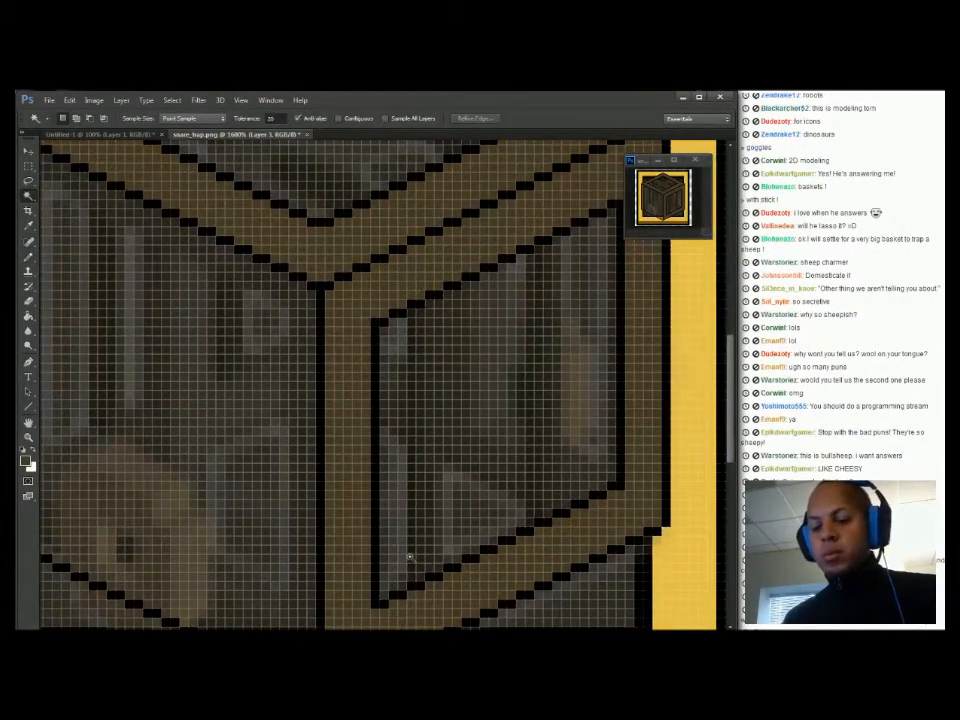
{"action": "key", "text": "b"}
{"action": "key", "text": "ctrl+apostrophe"}
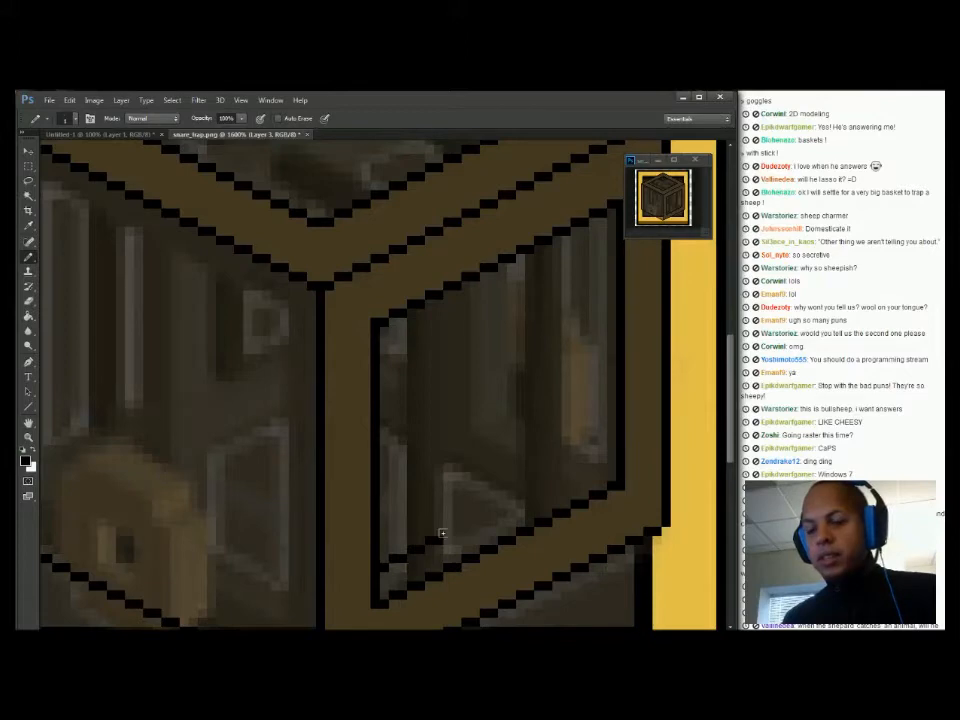
{"action": "key", "text": "m"}
{"action": "left_click_drag", "start_coordinate": [425, 481], "coordinate": [490, 501]}
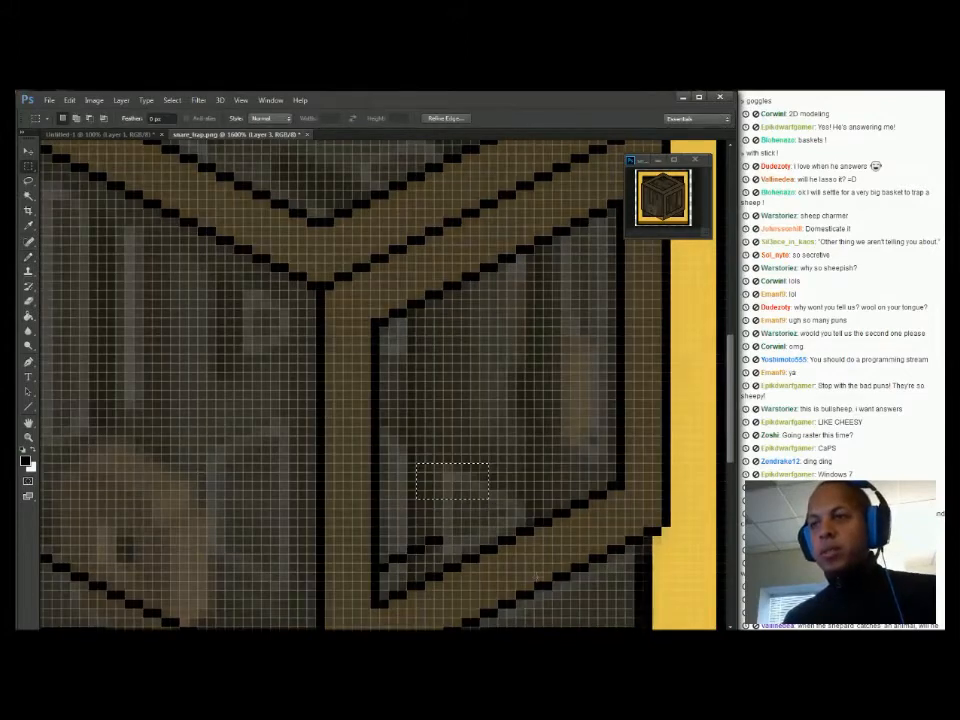
{"action": "key", "text": "ctrl+d"}
{"action": "key", "text": "i"}
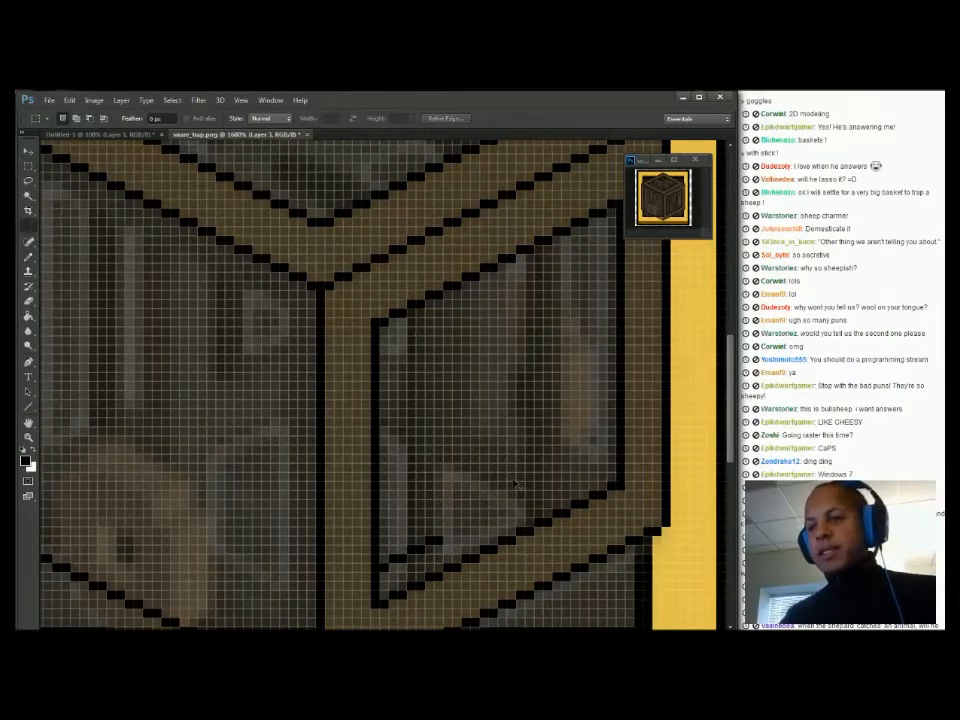
{"action": "key", "text": "m"}
{"action": "left_click_drag", "start_coordinate": [461, 372], "coordinate": [551, 470]}
{"action": "key", "text": "ctrl+d"}
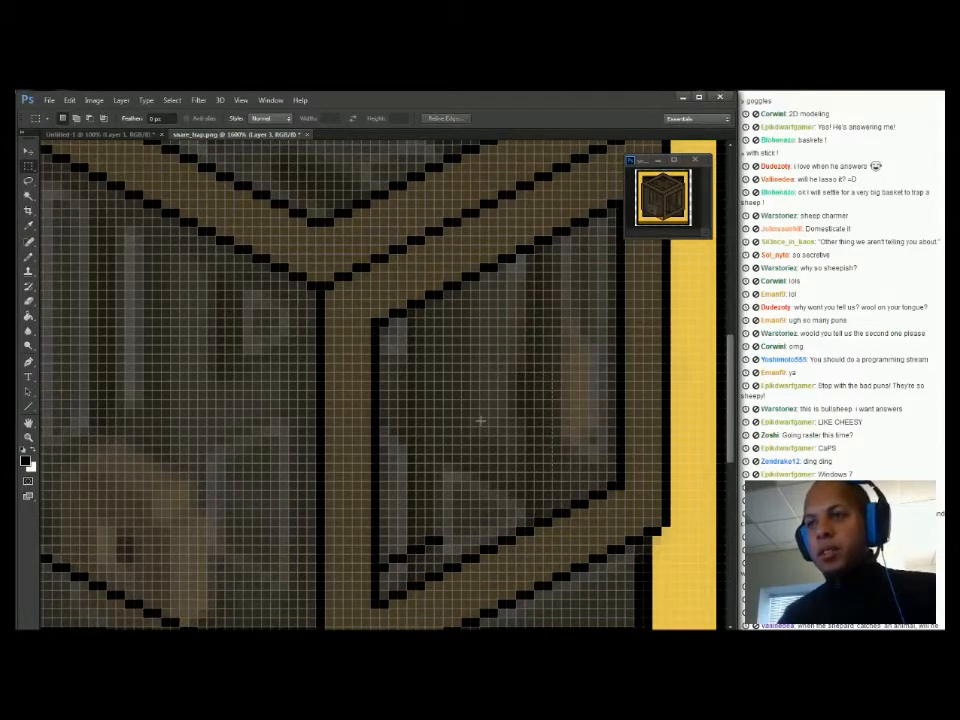
{"action": "key", "text": "ctrl+apostrophe"}
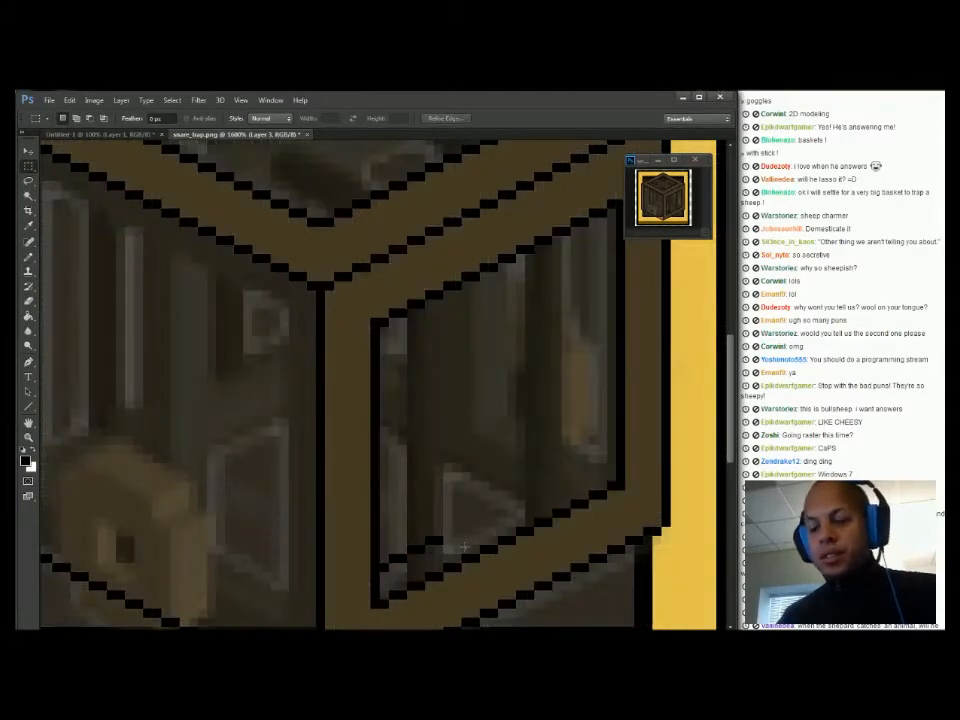
Complete the black inner line above the opening's bottom edge and draw two vertical black lines outlining a bar in the right face
{"action": "key", "text": "b"}
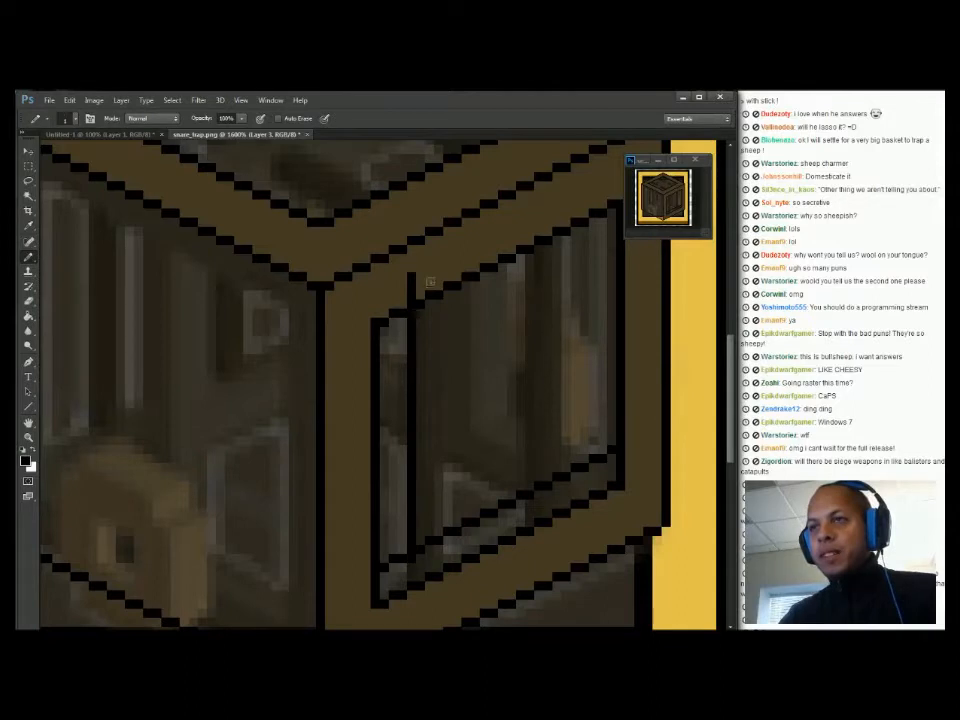
{"action": "left_click_drag", "start_coordinate": [411, 309], "coordinate": [410, 556]}
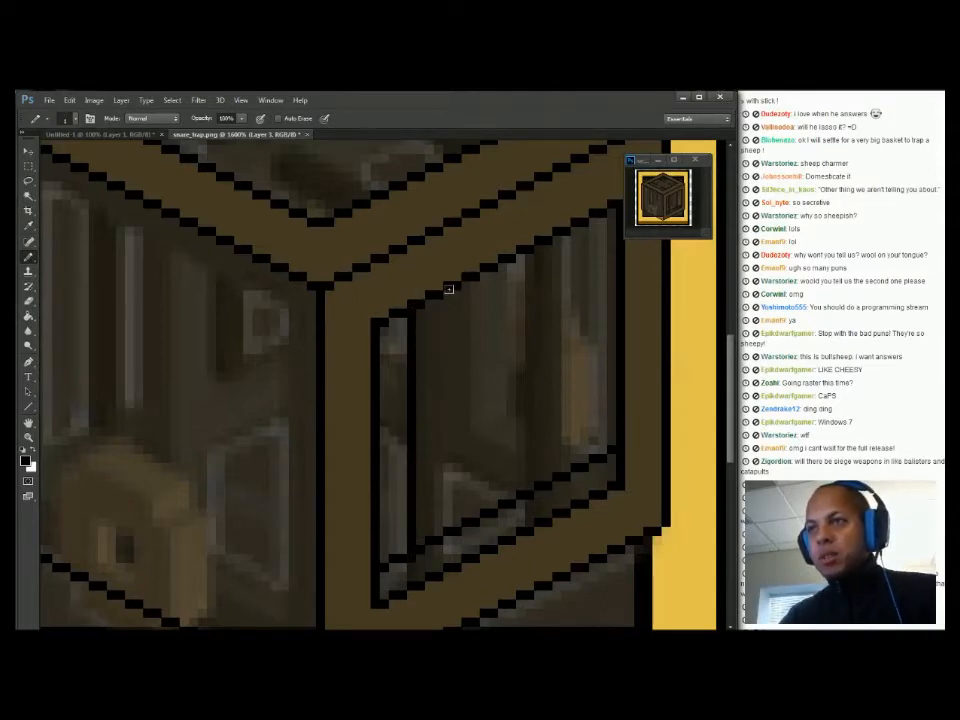
{"action": "left_click_drag", "start_coordinate": [455, 287], "coordinate": [460, 532]}
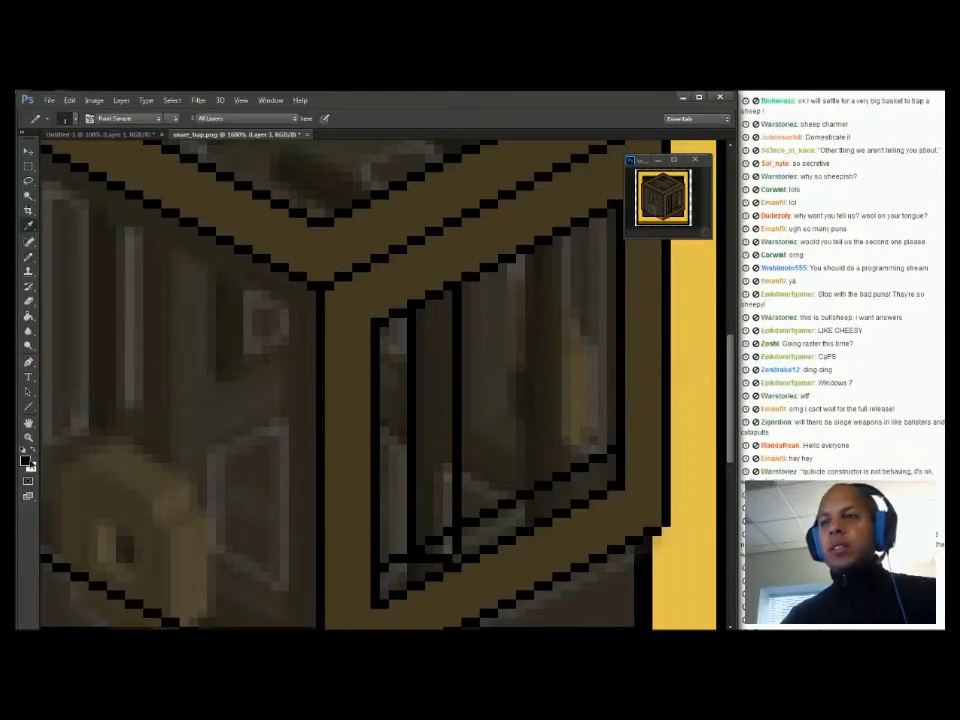
Pick a very dark brown and pencil in the strip between the two vertical lines in the right face's opening
{"action": "key", "text": "i"}
{"action": "left_click", "coordinate": [25, 457]}
{"action": "left_click", "coordinate": [566, 418]}
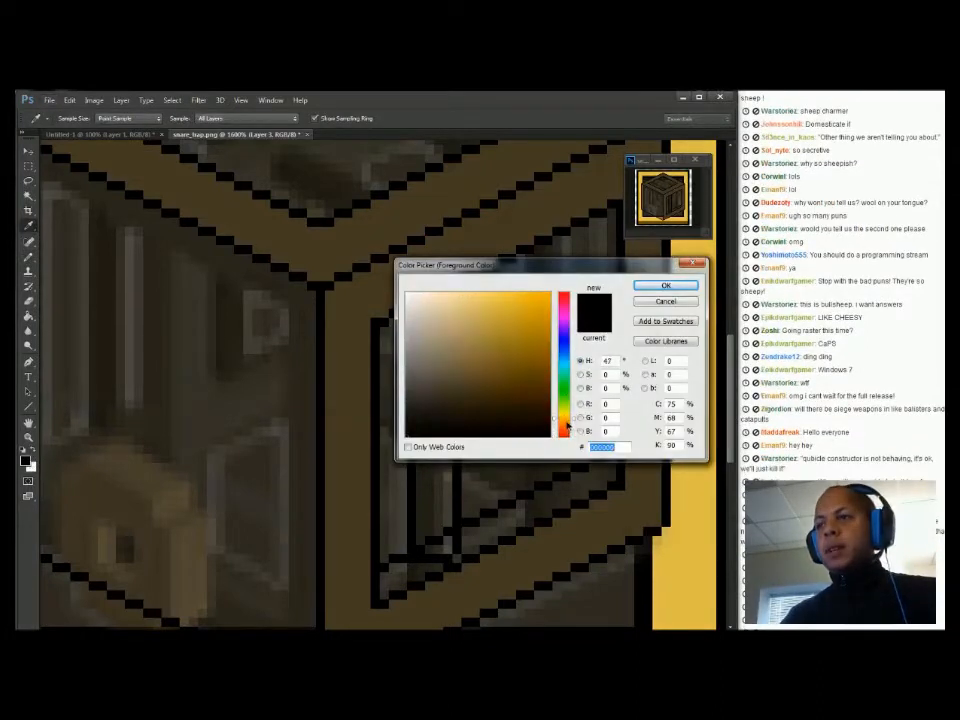
{"action": "left_click", "coordinate": [456, 399]}
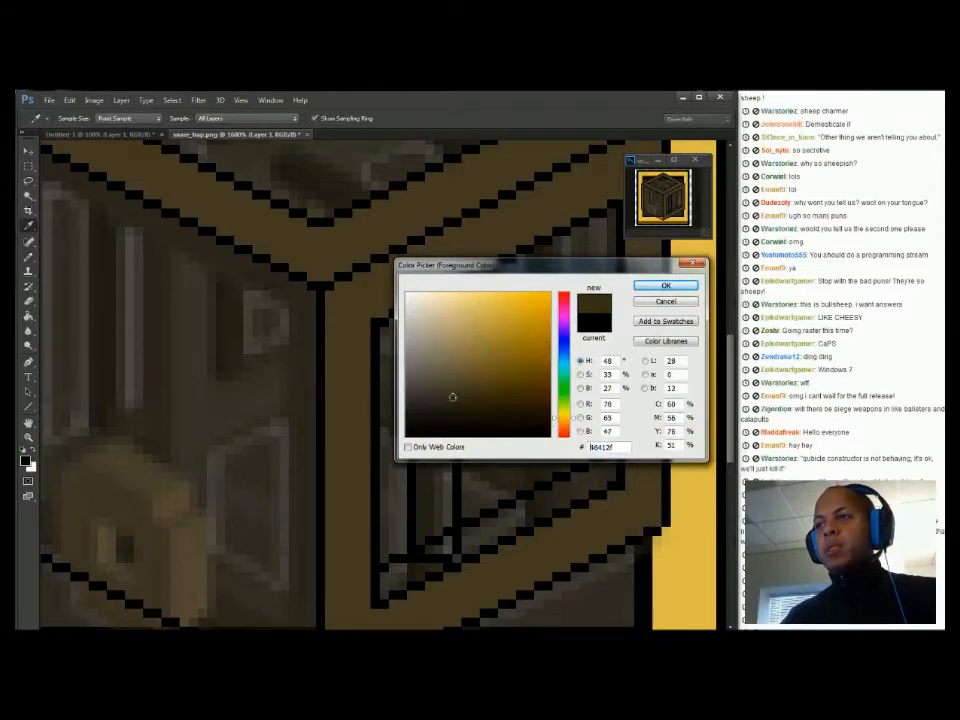
{"action": "mouse_move", "coordinate": [443, 403]}
{"action": "left_mouse_down"}
{"action": "mouse_move", "coordinate": [432, 420]}
{"action": "mouse_move", "coordinate": [445, 410]}
{"action": "left_mouse_up"}
{"action": "left_click", "coordinate": [564, 425]}
{"action": "left_click", "coordinate": [666, 286]}
{"action": "key", "text": "b"}
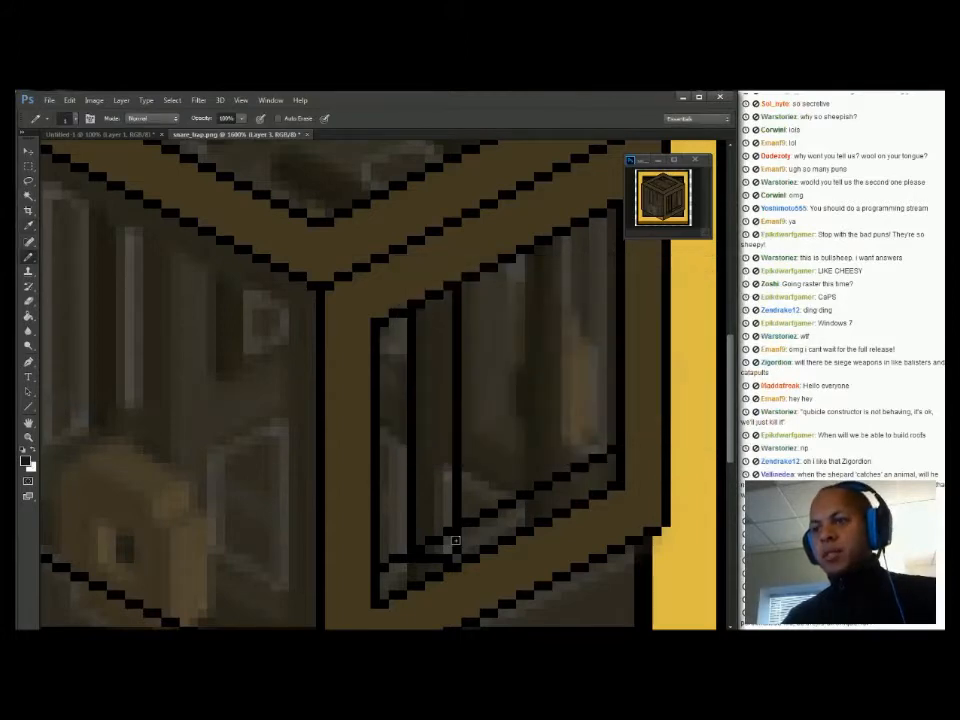
{"action": "left_click_drag", "start_coordinate": [448, 543], "coordinate": [443, 316]}
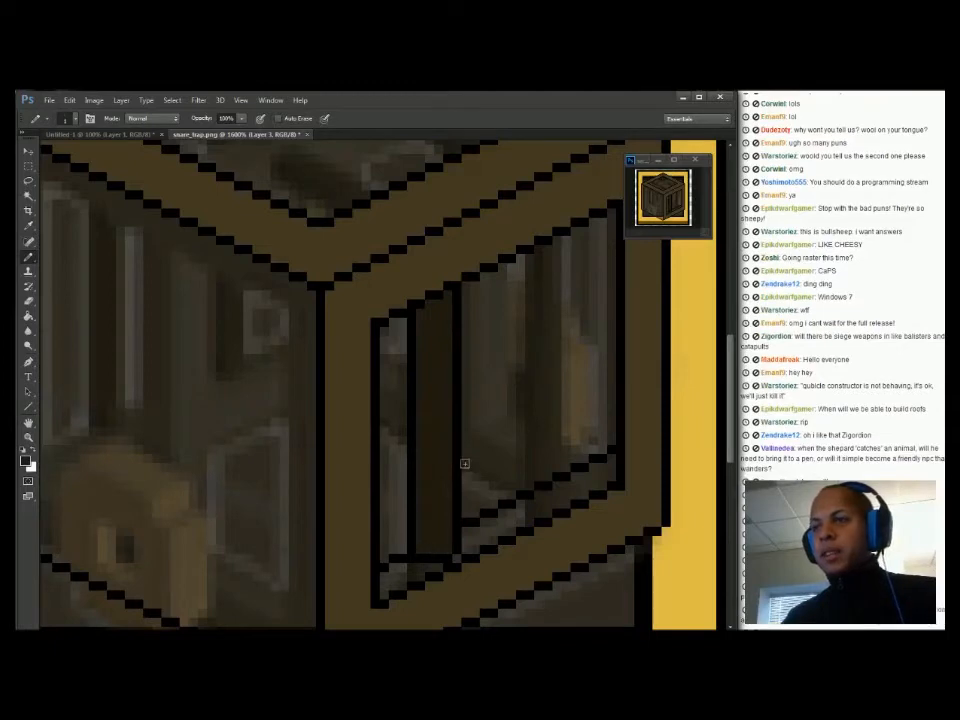
Select the outlined dark bar in the right face's opening and duplicate it further along the opening, following the slanted edges
{"action": "key", "text": "m"}
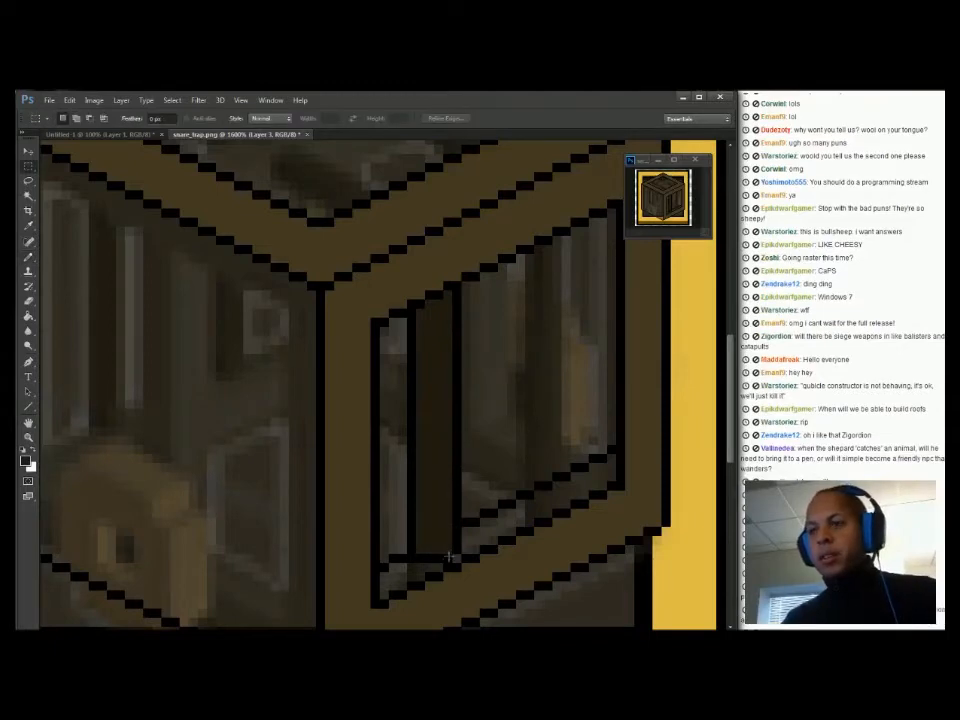
{"action": "mouse_move", "coordinate": [452, 561]}
{"action": "left_mouse_down"}
{"action": "mouse_move", "coordinate": [401, 334]}
{"action": "mouse_move", "coordinate": [407, 305]}
{"action": "mouse_move", "coordinate": [468, 481]}
{"action": "mouse_move", "coordinate": [457, 545]}
{"action": "left_mouse_up"}
{"action": "key", "text": "ctrl+apostrophe"}
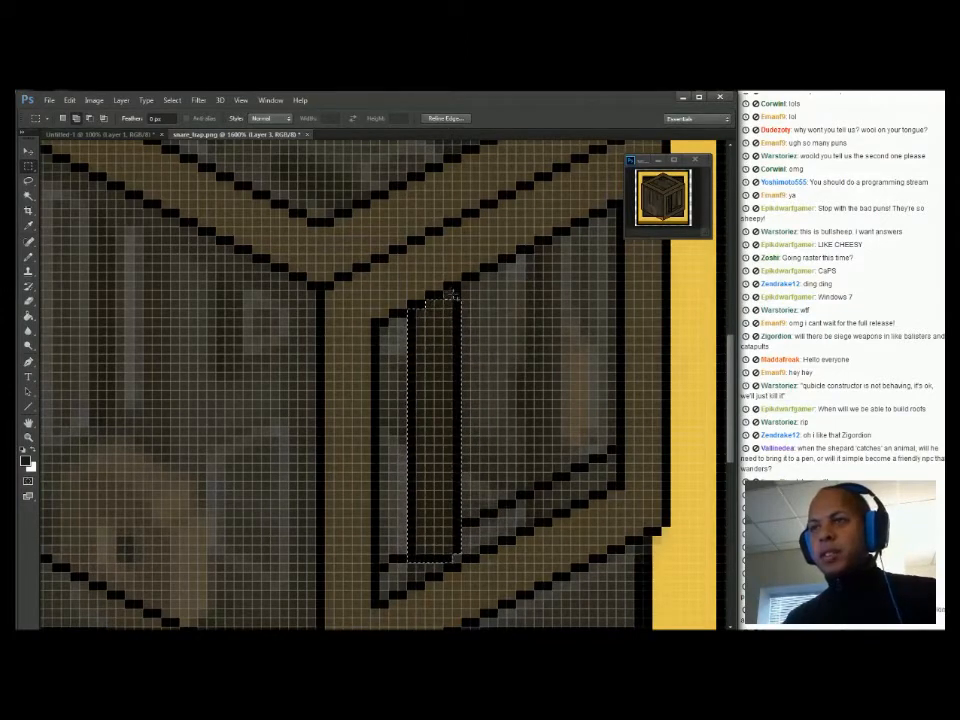
{"action": "left_click_drag", "start_coordinate": [463, 392], "coordinate": [570, 357], "text": "ctrl+alt"}
{"action": "key", "text": "ctrl+d"}
{"action": "key", "text": "ctrl+h"}
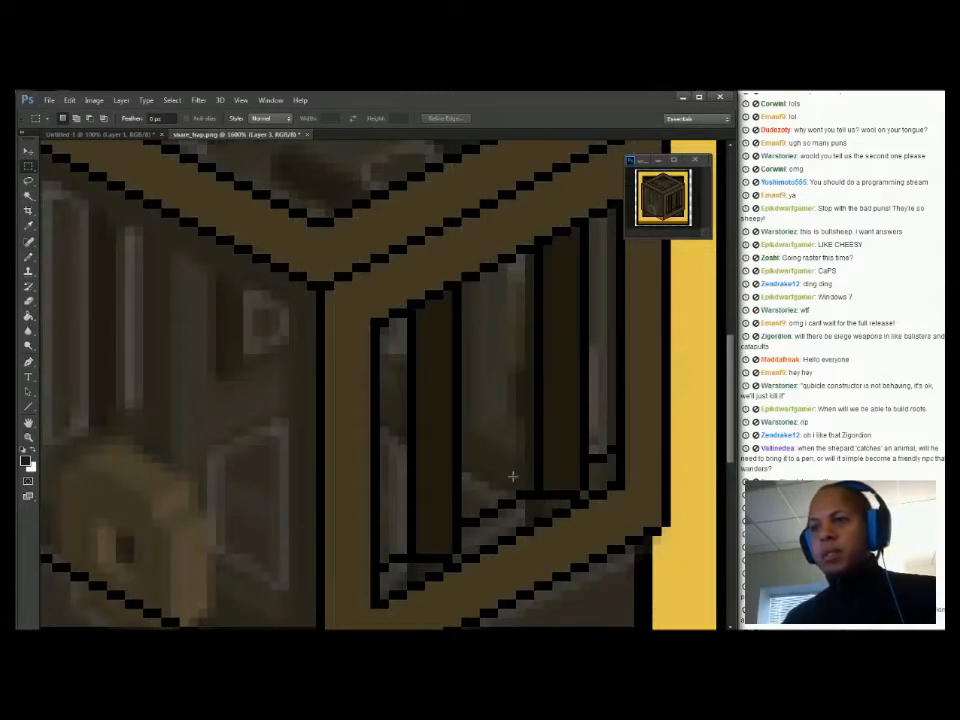
Fill the narrow strips between the inner stepped line and the bottom edge of the right face's opening with very dark brown
{"action": "key", "text": "b"}
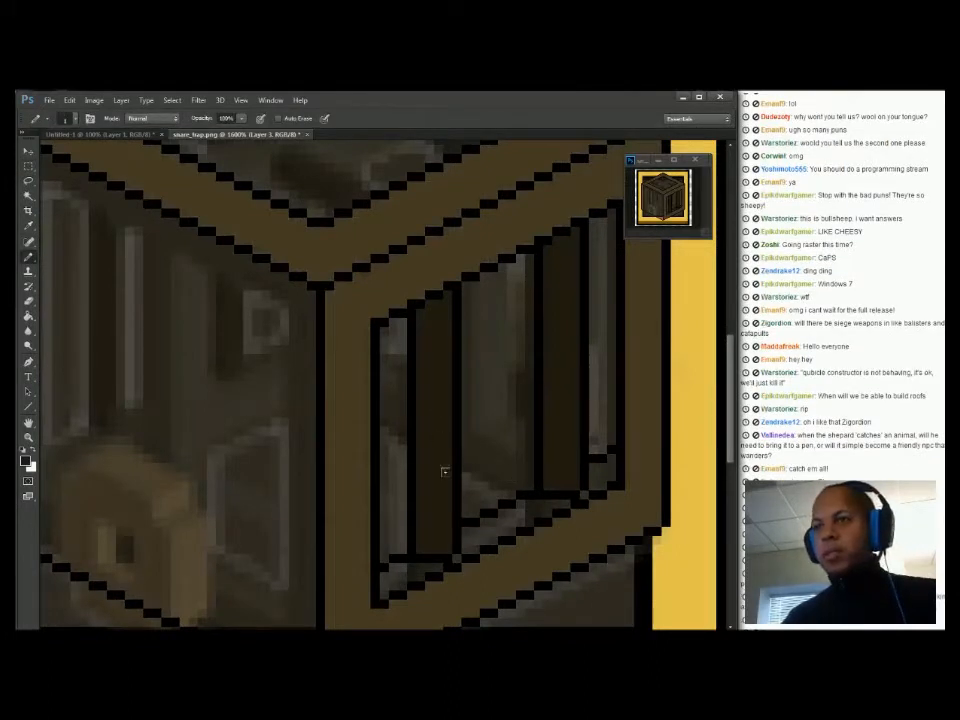
{"action": "key", "text": "g"}
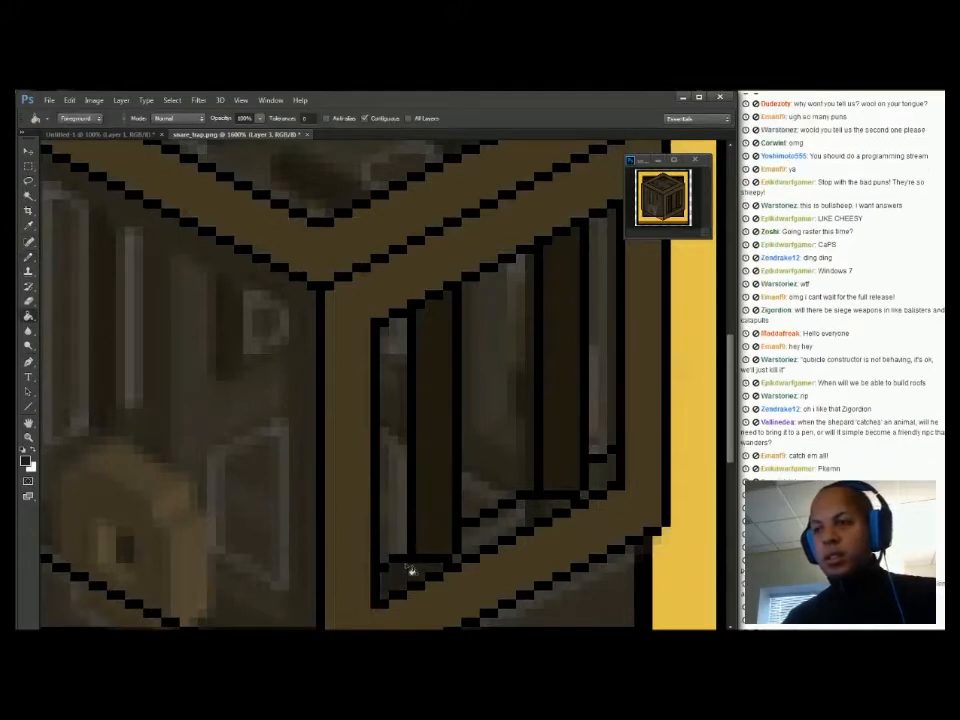
{"action": "left_click", "coordinate": [518, 530]}
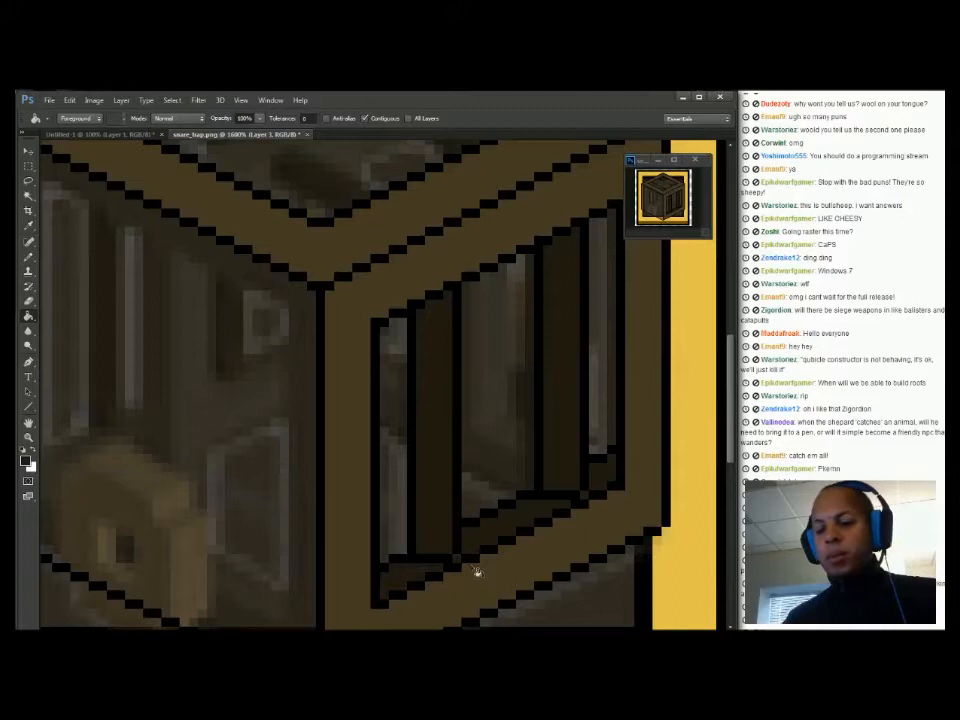
Set the foreground colour to dark brown #292521 and fill the two vertical bars in the right face's opening
{"action": "key", "text": "b"}
{"action": "left_click", "coordinate": [444, 435], "text": "alt"}
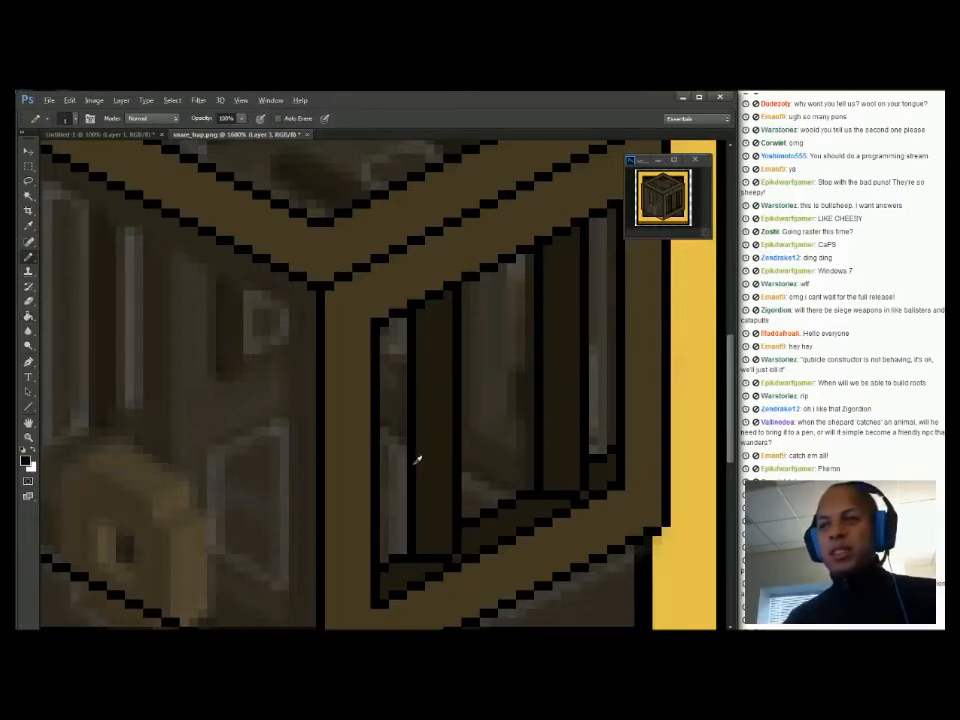
{"action": "left_click", "coordinate": [27, 462]}
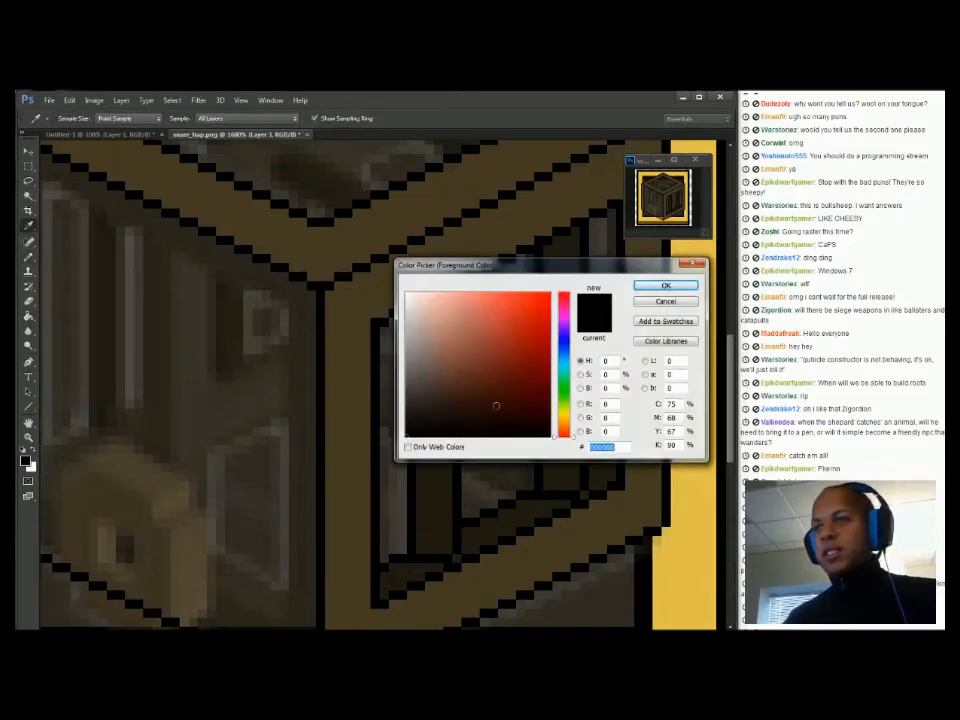
{"action": "left_click", "coordinate": [566, 428]}
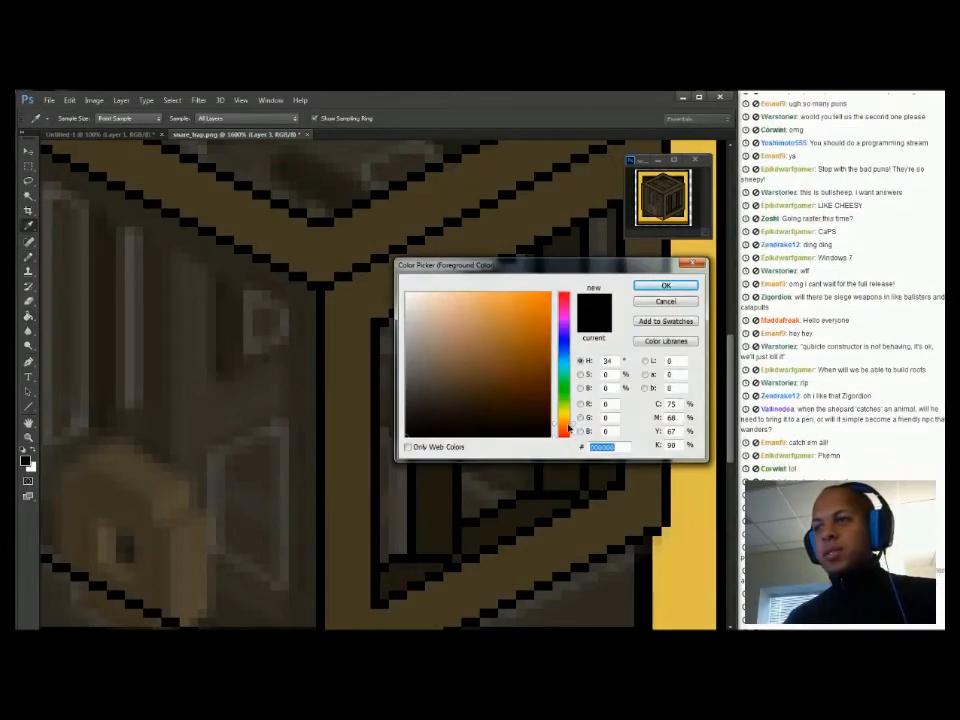
{"action": "mouse_move", "coordinate": [450, 425]}
{"action": "left_mouse_down"}
{"action": "mouse_move", "coordinate": [428, 420]}
{"action": "mouse_move", "coordinate": [433, 411]}
{"action": "left_mouse_up"}
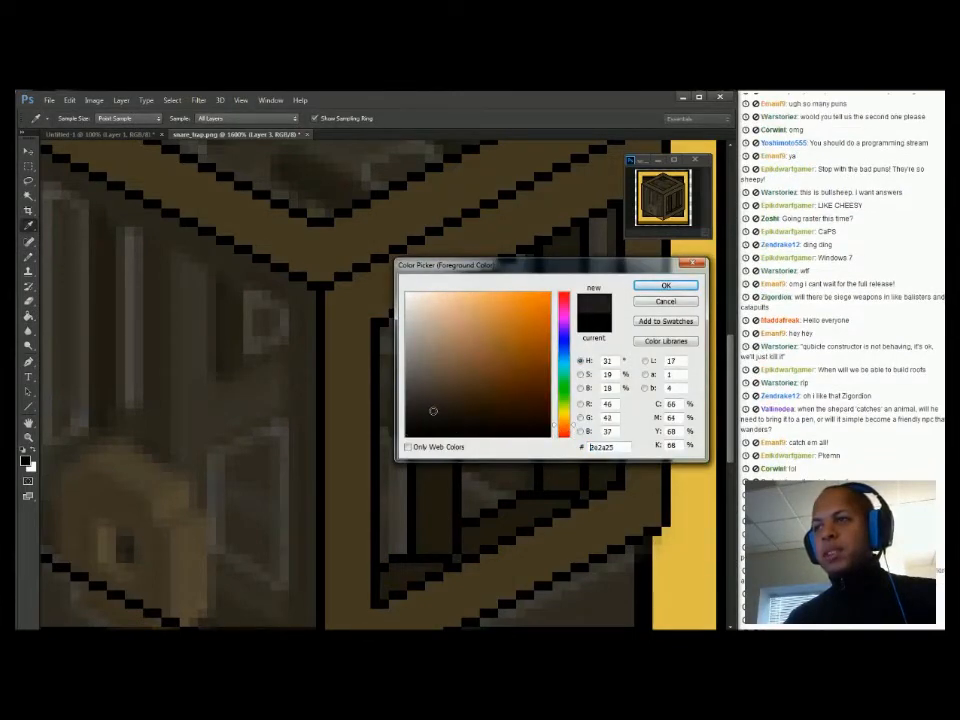
{"action": "left_click_drag", "start_coordinate": [428, 413], "coordinate": [434, 414]}
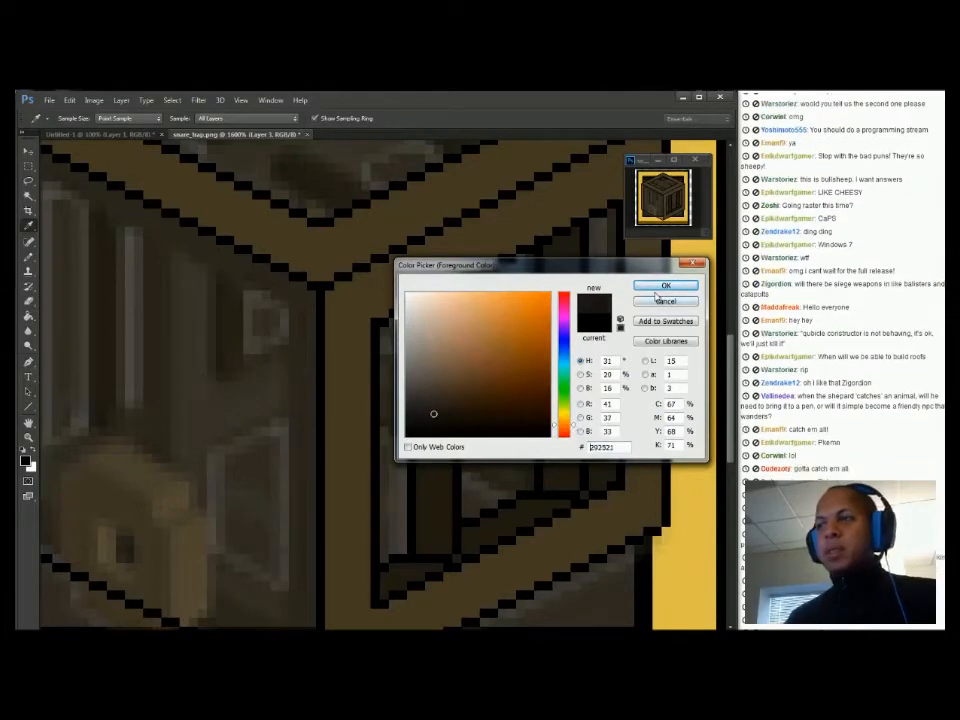
{"action": "left_click", "coordinate": [660, 287]}
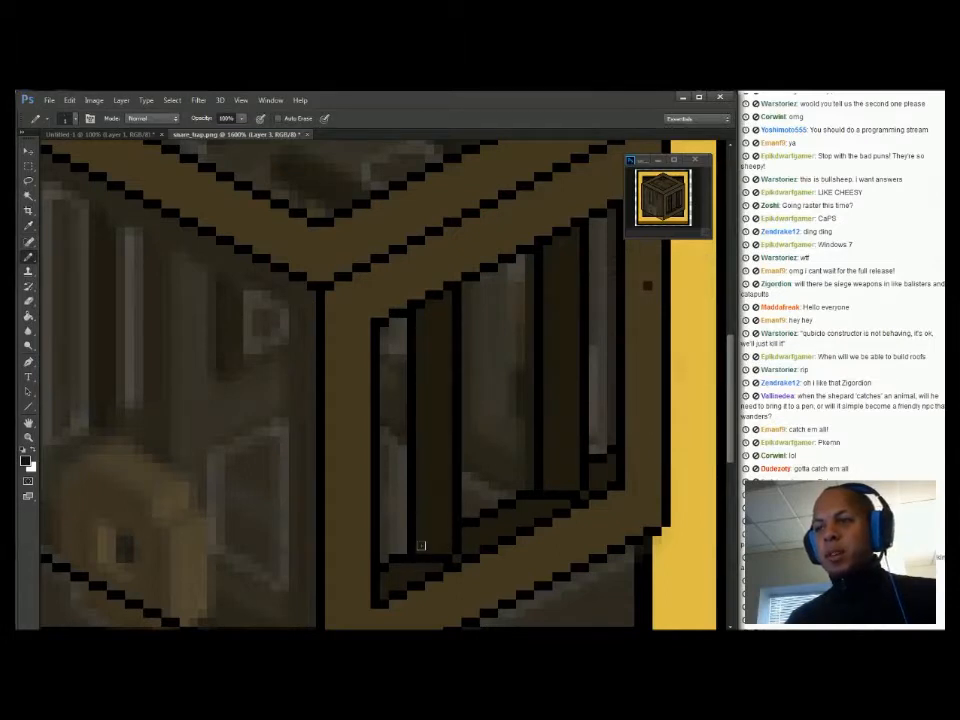
{"action": "key", "text": "g"}
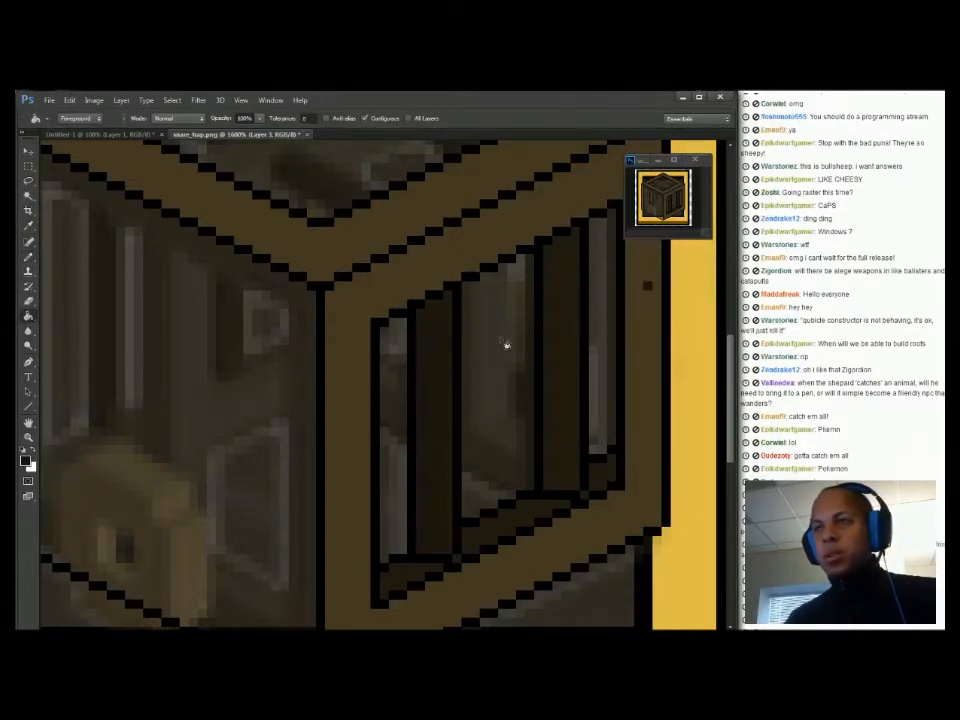
{"action": "key", "text": "b"}
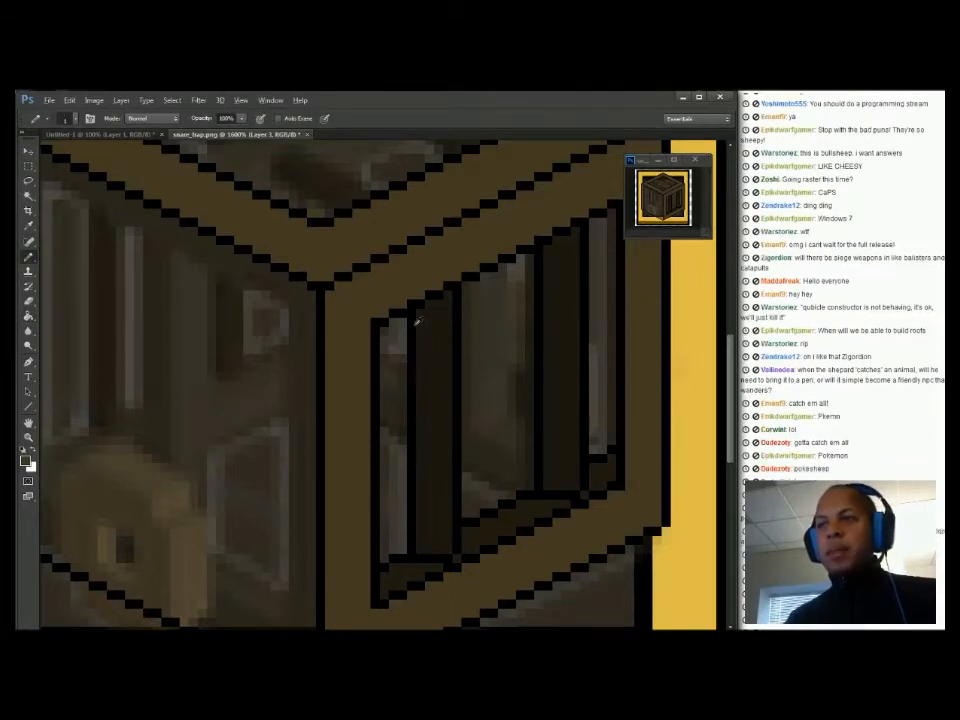
Shade the upper ends of both bars with the pencil at 30% opacity and refill the strips beneath the bars
{"action": "key", "text": "3"}
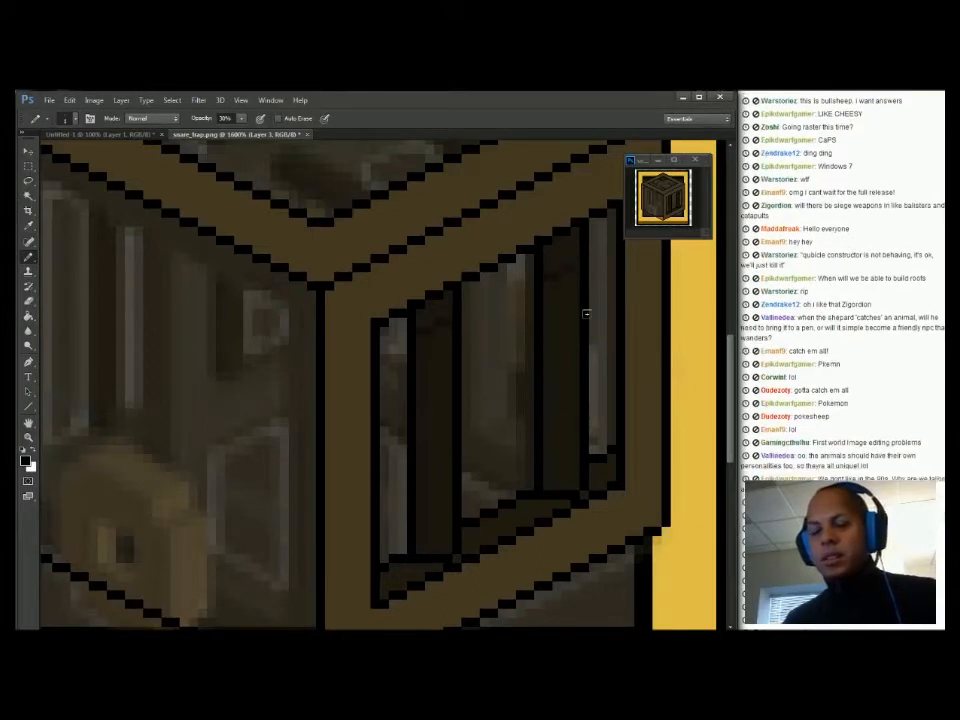
{"action": "key", "text": "g"}
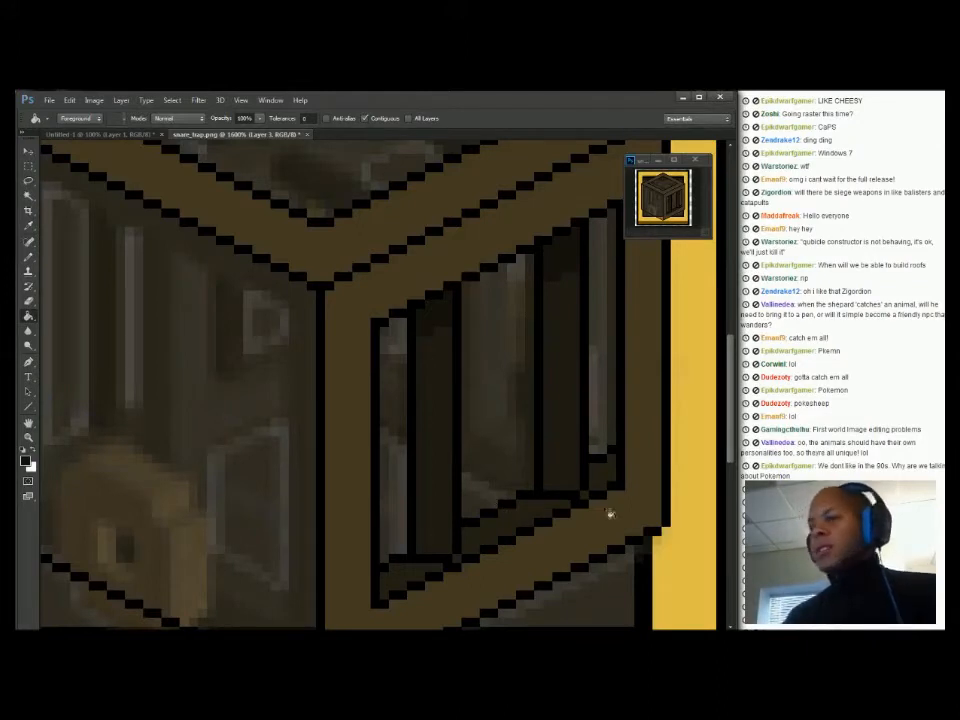
{"action": "left_click_drag", "start_coordinate": [452, 504], "coordinate": [493, 420]}
{"action": "scroll", "coordinate": [495, 429], "scroll_direction": "down", "scroll_amount": 3, "text": "alt"}
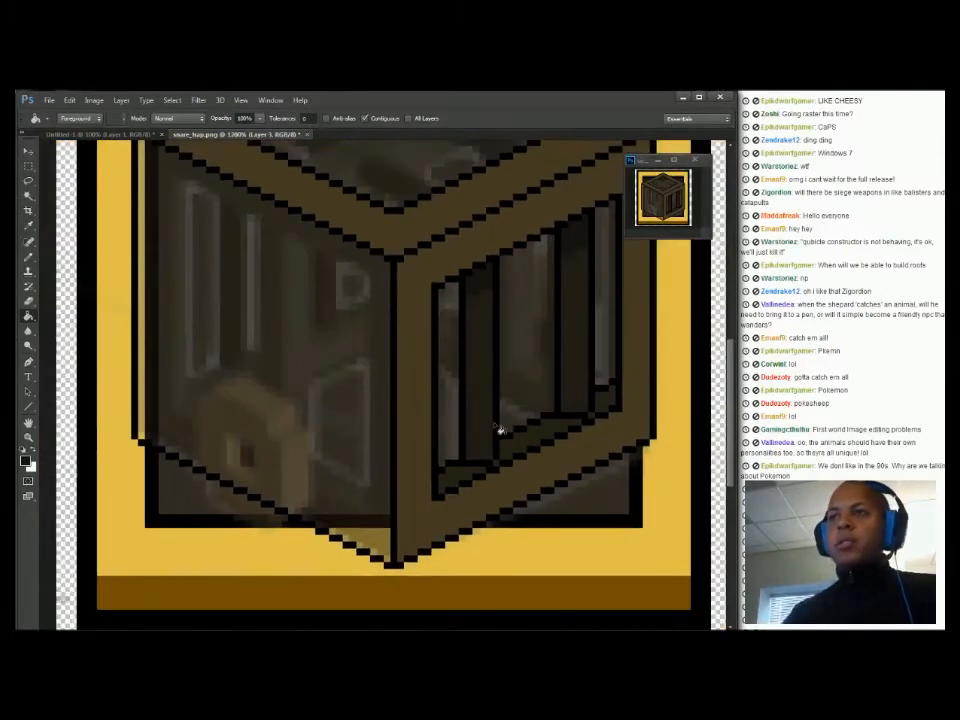
{"action": "scroll", "coordinate": [470, 435], "scroll_direction": "up", "scroll_amount": 2, "text": "alt"}
{"action": "scroll", "coordinate": [365, 450], "scroll_direction": "down", "scroll_amount": 1, "text": "alt"}
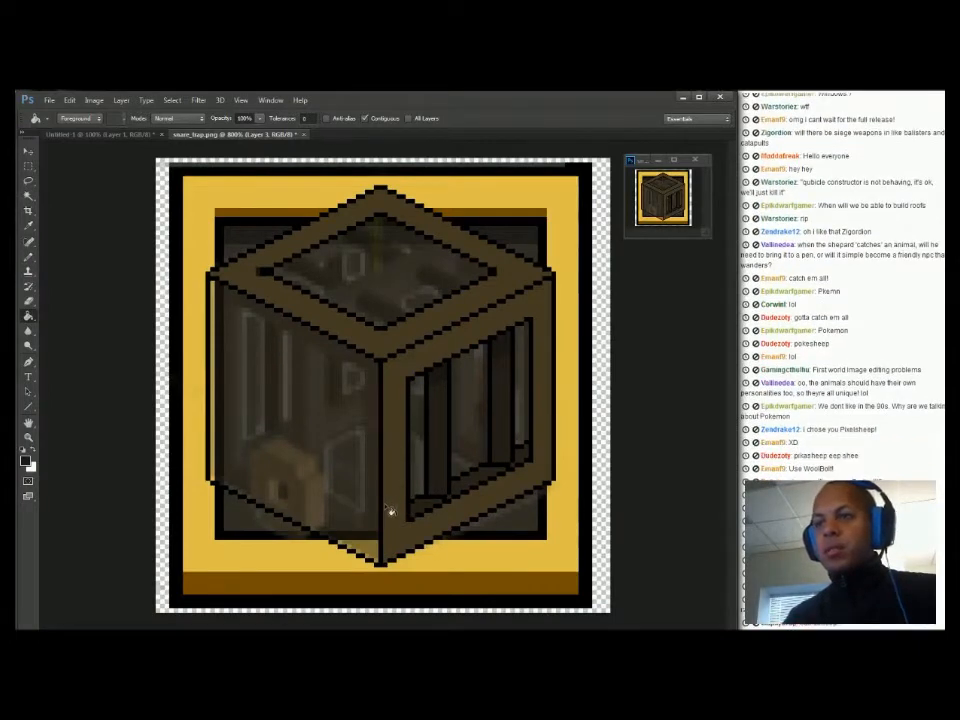
Darken the strips beneath the bars with a 20% opacity fill and restore the fill and pencil opacity to 100%
{"action": "left_click", "coordinate": [430, 411]}
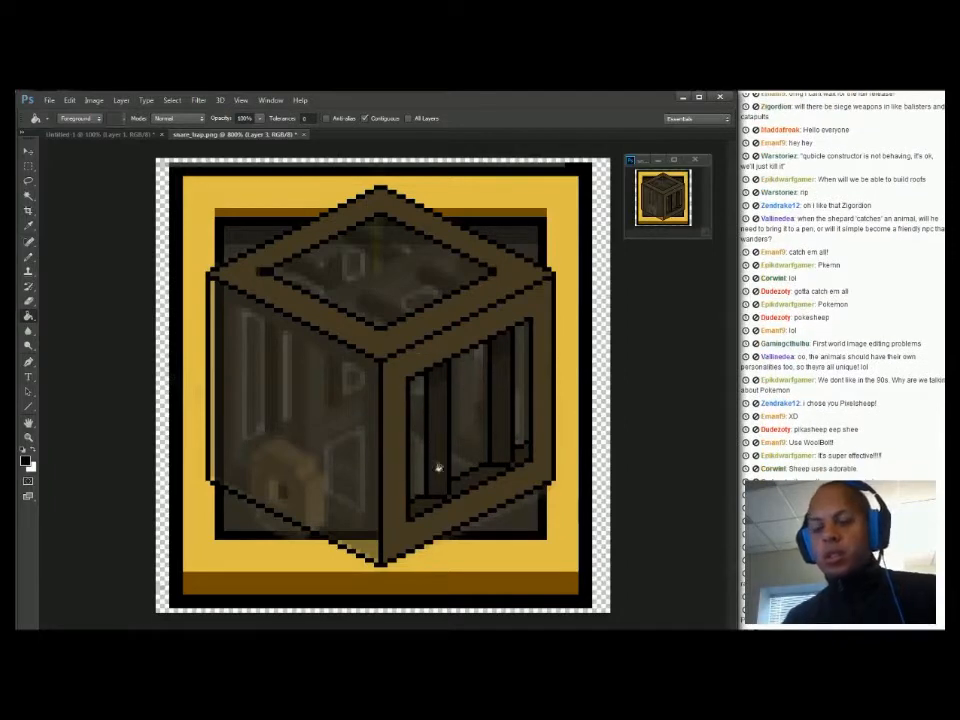
{"action": "key", "text": "2"}
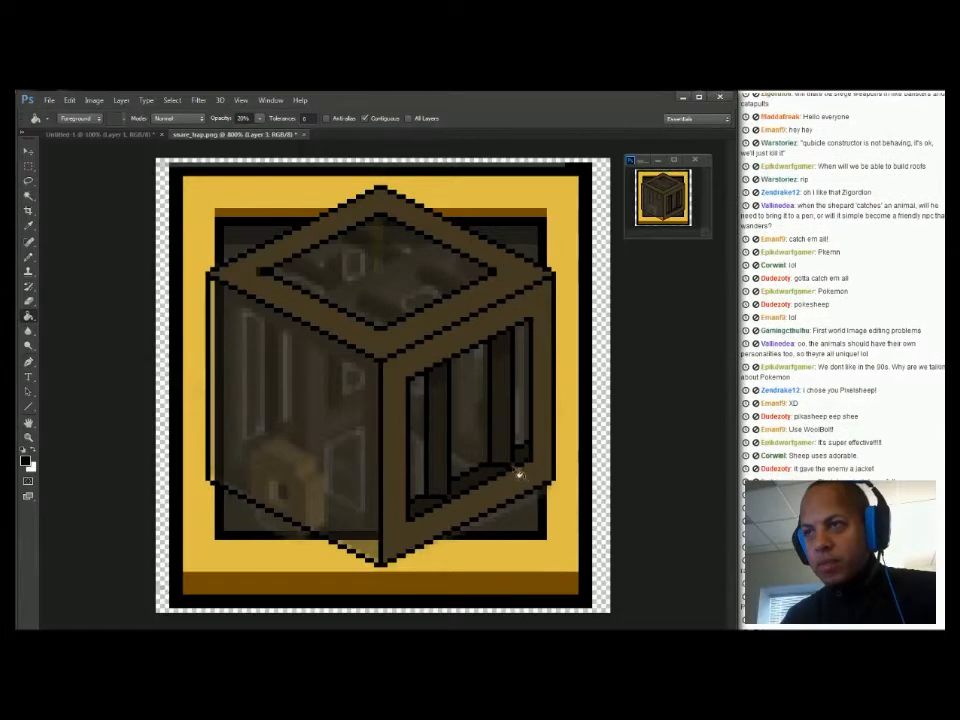
{"action": "key", "text": "0"}
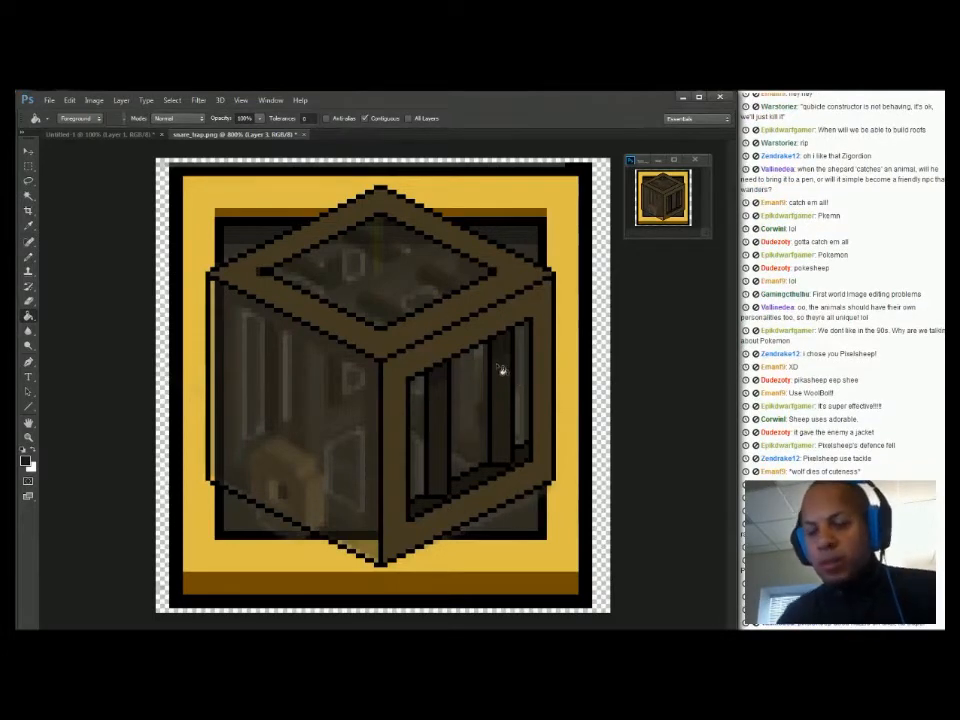
{"action": "key", "text": "b"}
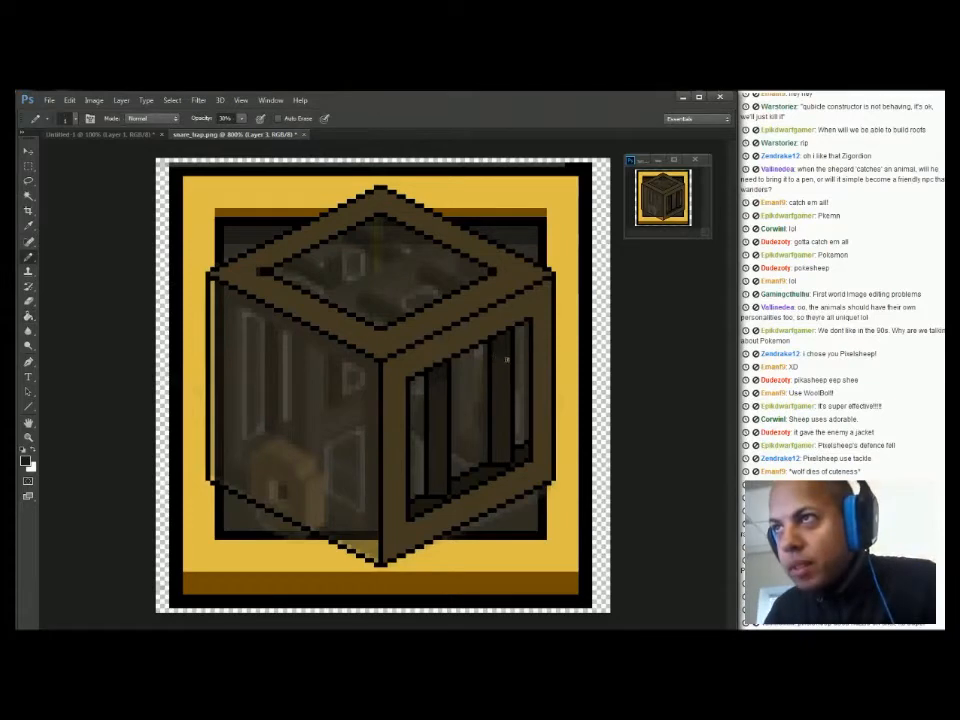
{"action": "key", "text": "0"}
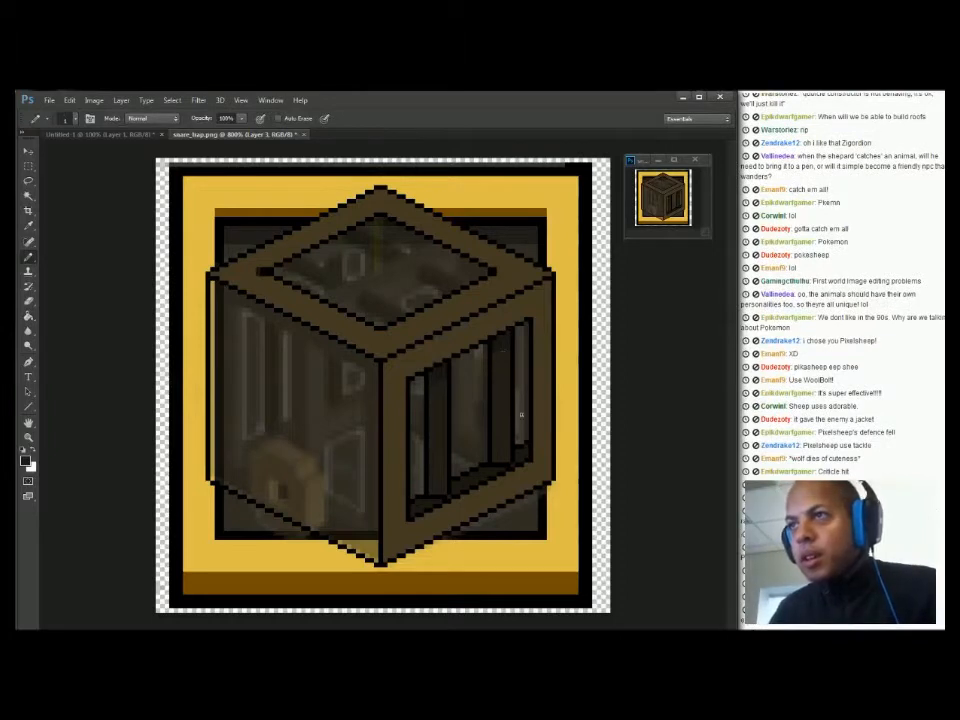
Select the cage's right half and mirror a copy of it onto the left half to form the left face
{"action": "key", "text": "m"}
{"action": "mouse_move", "coordinate": [578, 169]}
{"action": "left_mouse_down"}
{"action": "mouse_move", "coordinate": [382, 588]}
{"action": "mouse_move", "coordinate": [372, 474]}
{"action": "mouse_move", "coordinate": [325, 466]}
{"action": "left_mouse_up"}
{"action": "key", "text": "ctrl+Left"}
{"action": "key", "text": "ctrl+d"}
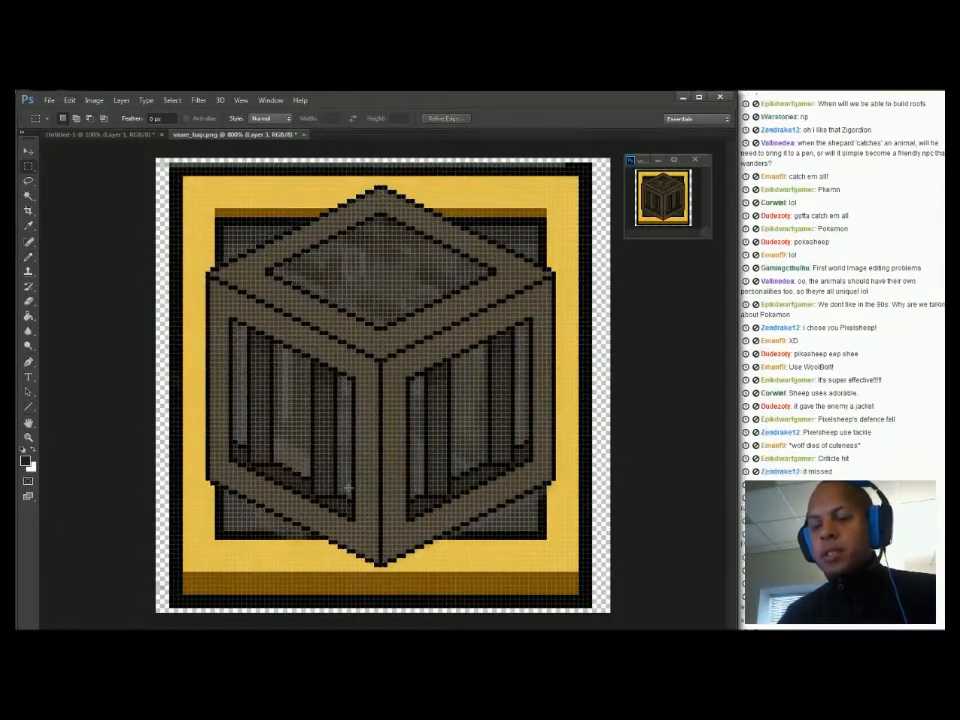
{"action": "key", "text": "ctrl+h"}
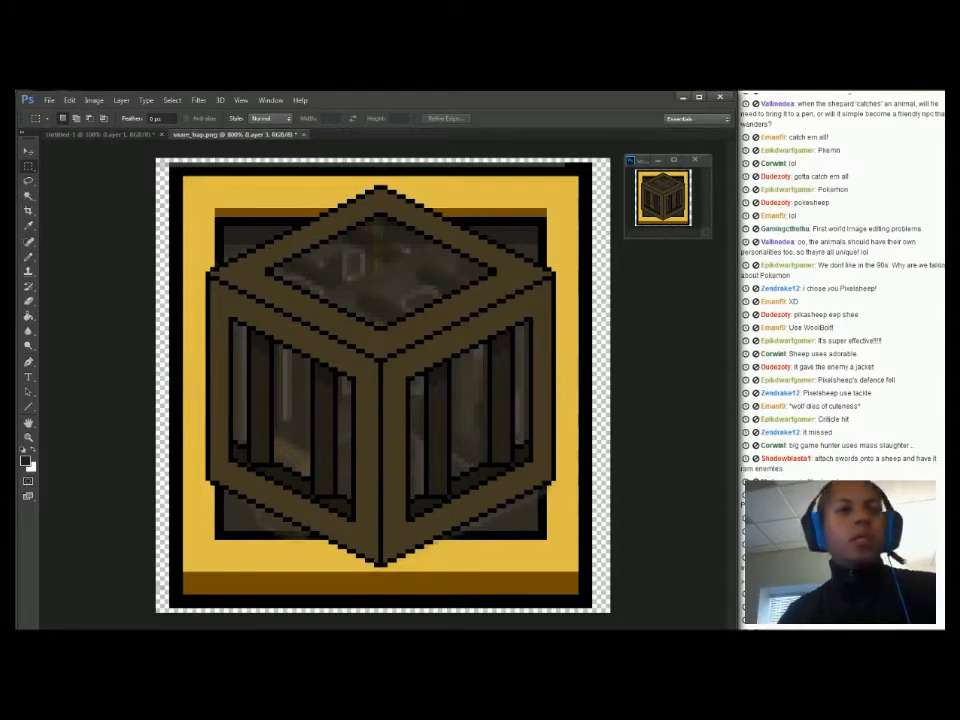
Step back through the history of the mirroring edits and forward again to the mirrored cage
{"action": "key", "text": "ctrl+a"}
{"action": "key", "text": "Delete"}
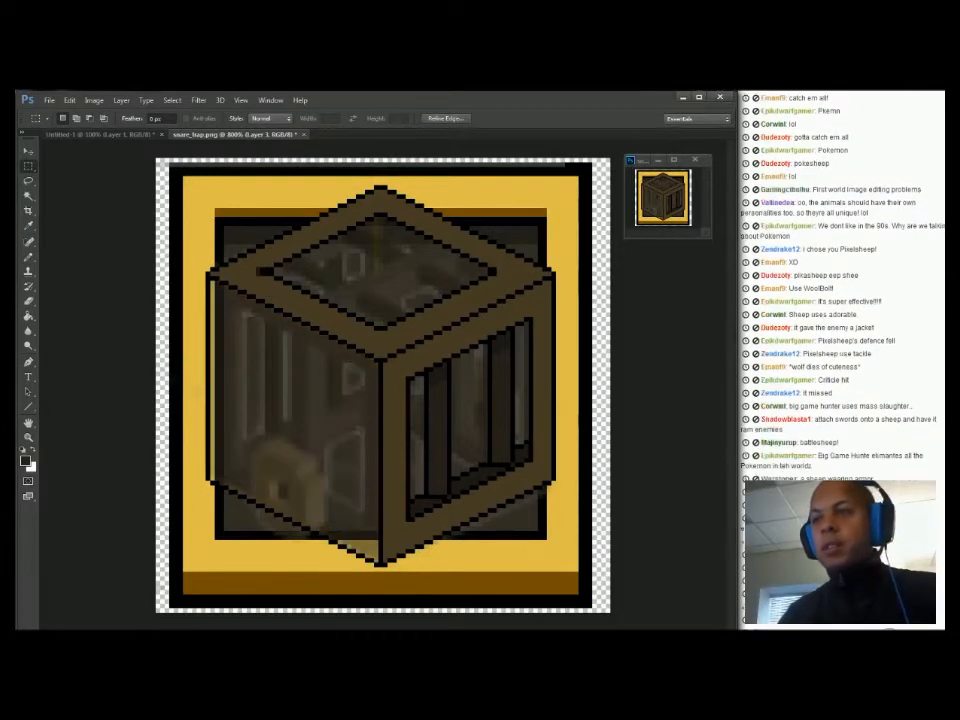
{"action": "key", "text": "ctrl+alt+z"}
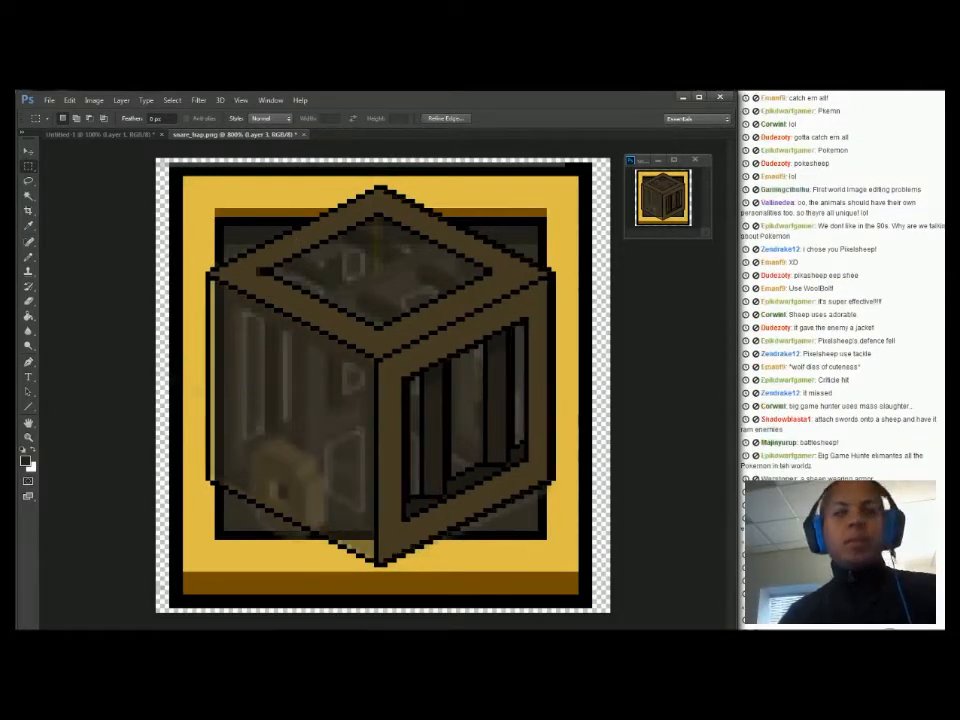
{"action": "key", "text": "ctrl+alt+z"}
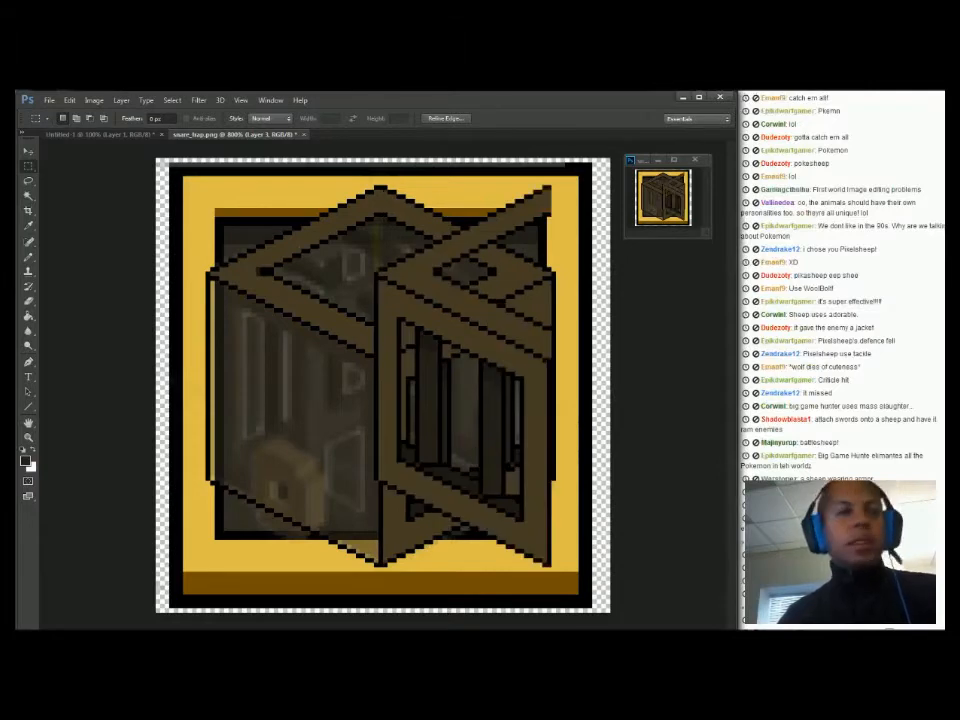
{"action": "key", "text": "ctrl+alt+z"}
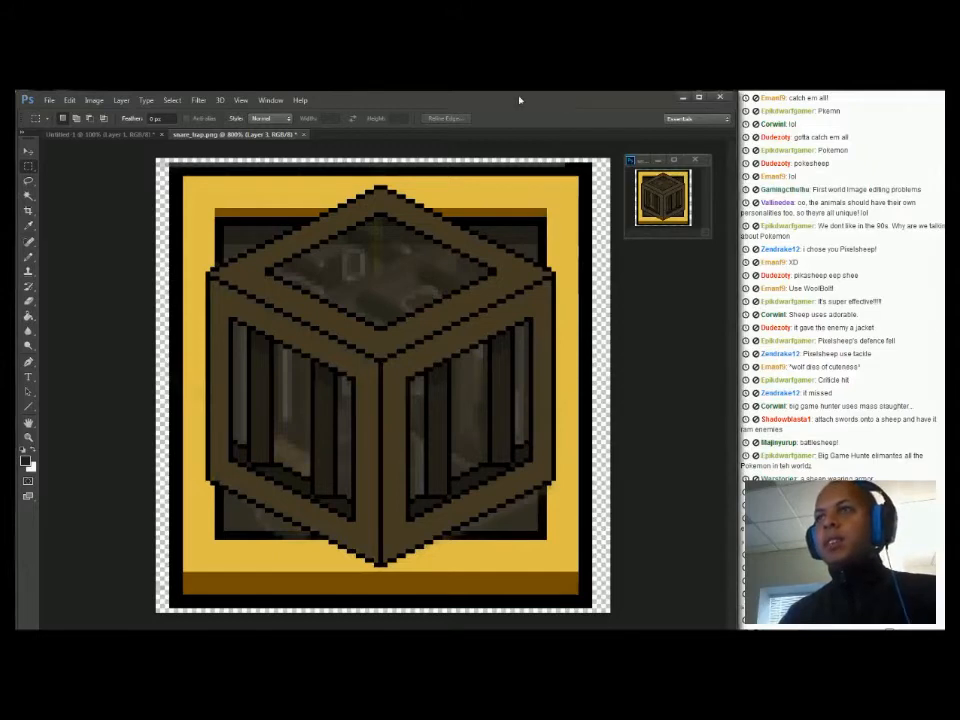
Outline a wooden block's front face in black pixels over the lower part of the cage's left face, using the reference sketch
{"action": "key", "text": "b"}
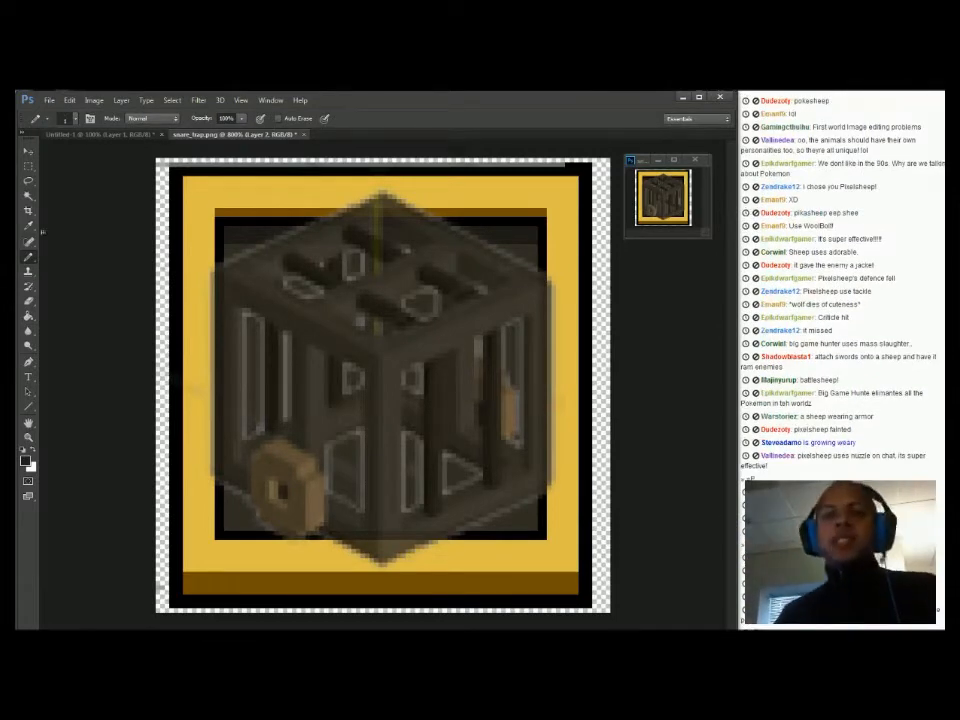
{"action": "key", "text": "ctrl+z"}
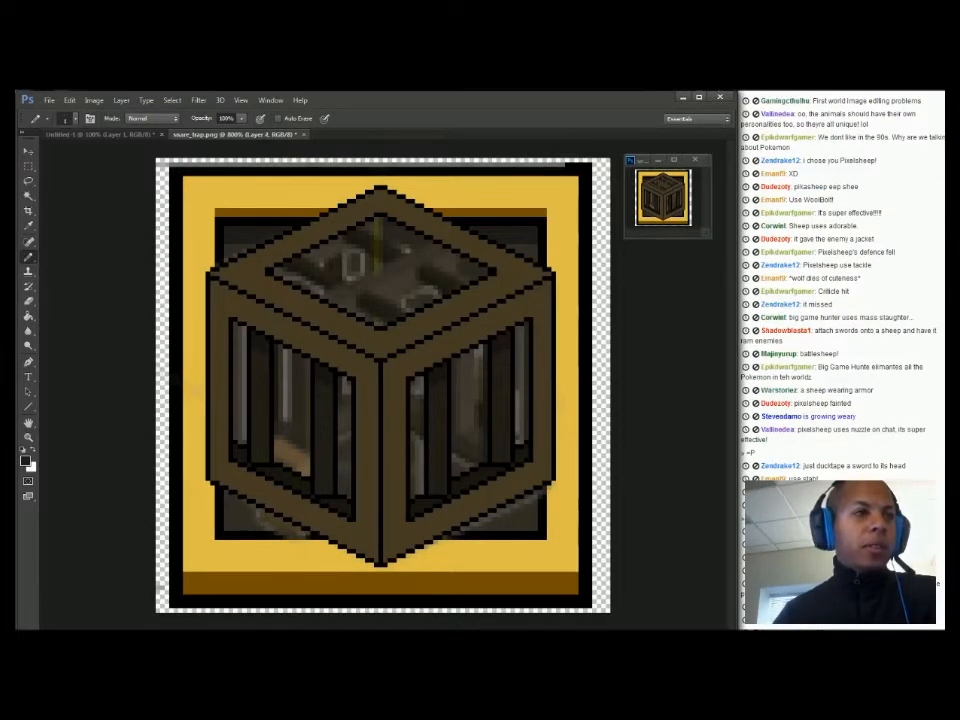
{"action": "key", "text": "ctrl+plus"}
{"action": "key", "text": "ctrl+plus"}
{"action": "key", "text": "ctrl+plus"}
{"action": "key", "text": "ctrl+plus"}
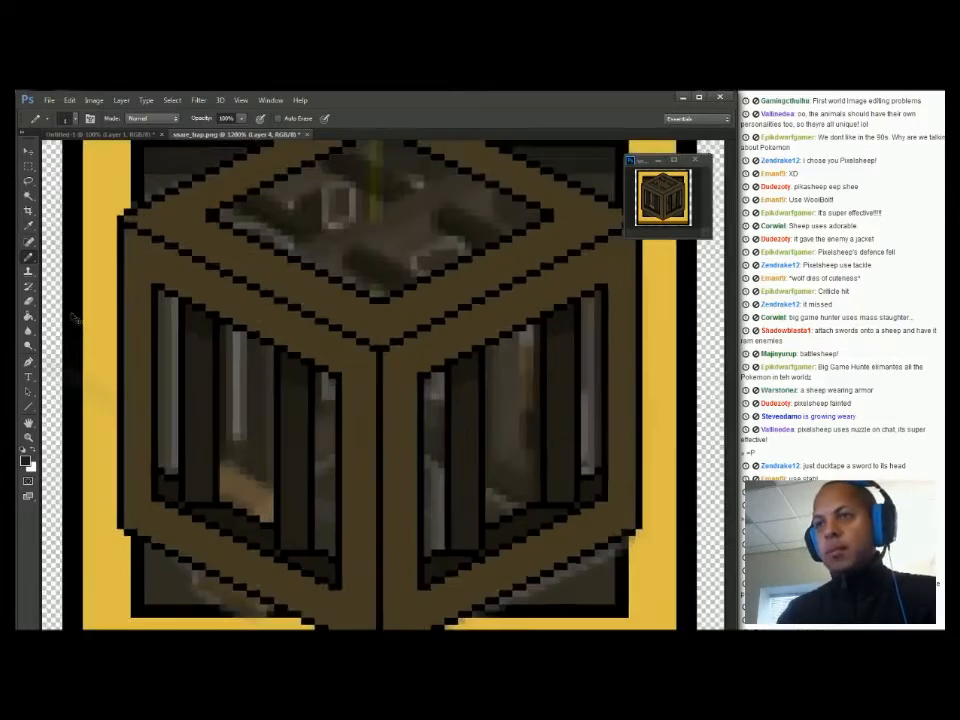
{"action": "key", "text": "ctrl+minus"}
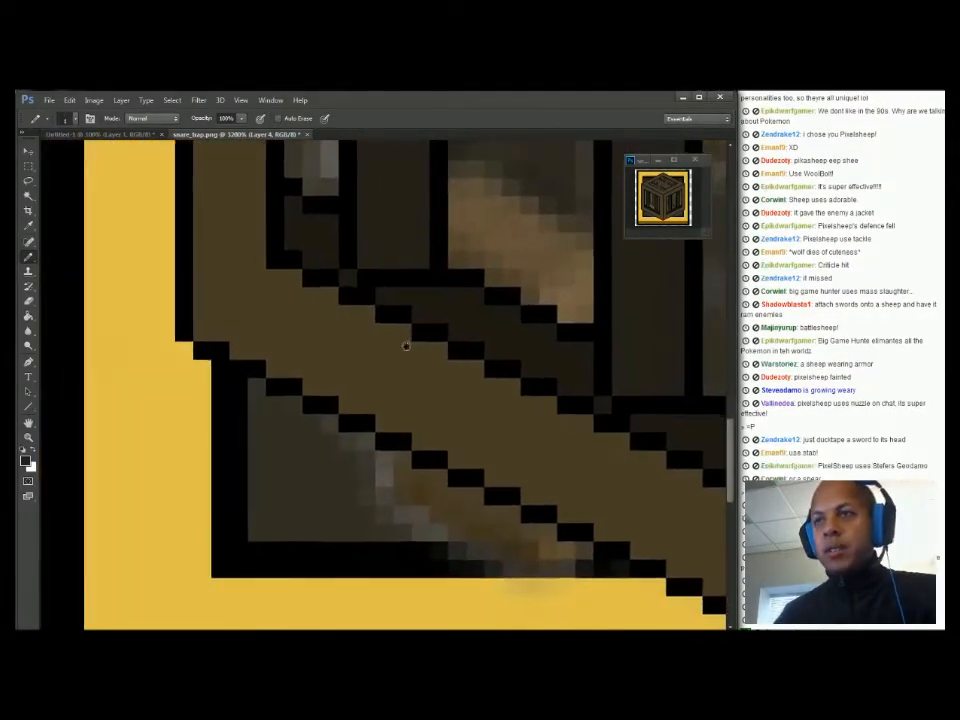
{"action": "key", "text": "ctrl+minus"}
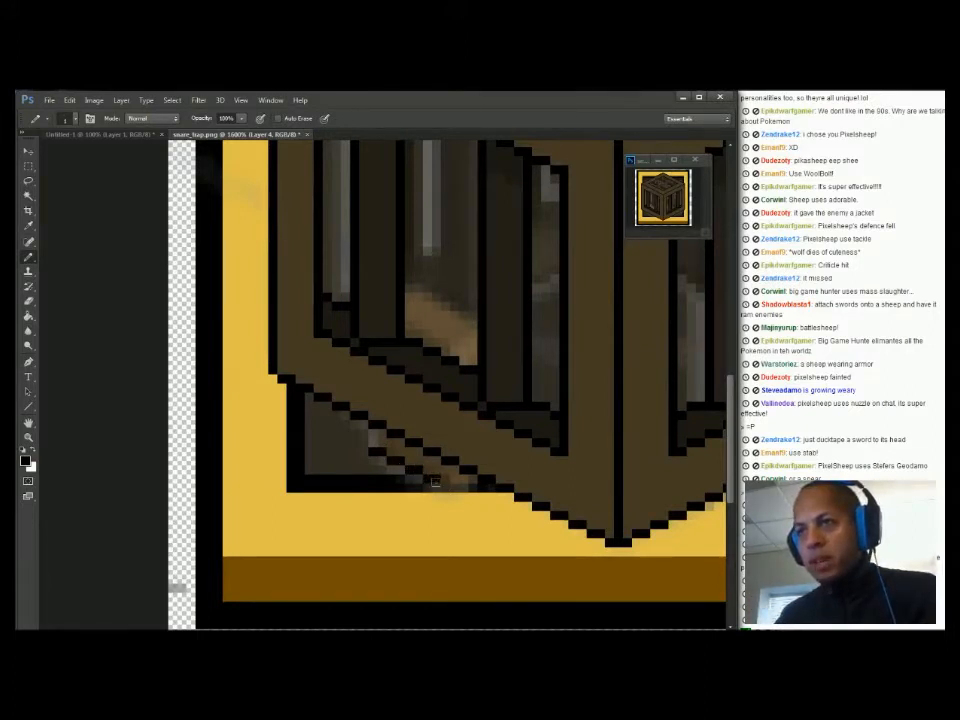
{"action": "left_click", "coordinate": [464, 496]}
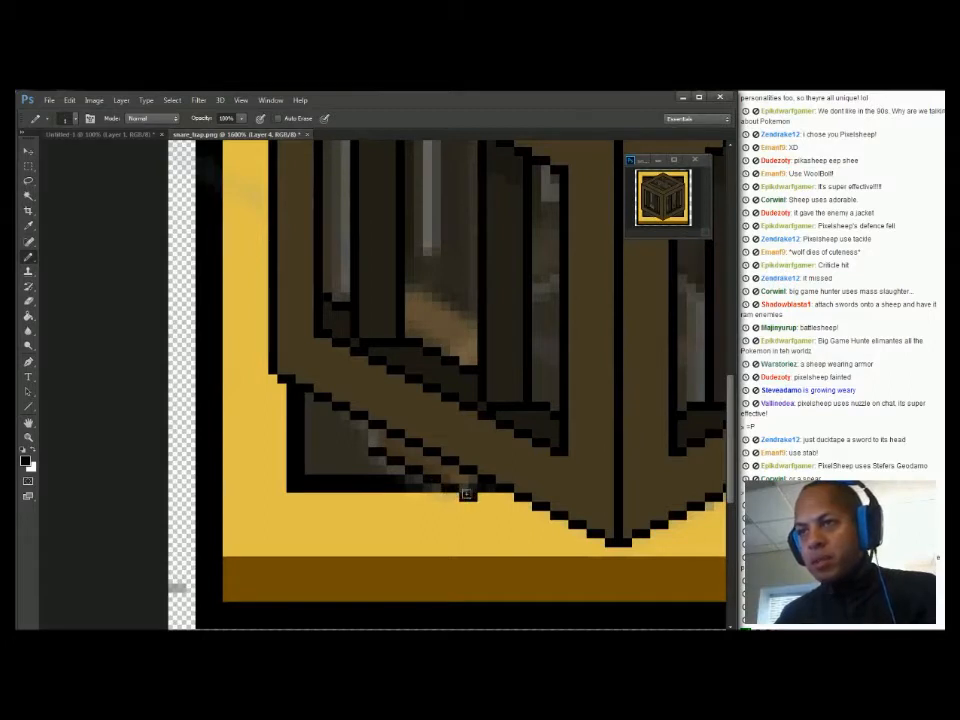
{"action": "mouse_move", "coordinate": [373, 443]}
{"action": "left_mouse_down"}
{"action": "mouse_move", "coordinate": [367, 318]}
{"action": "mouse_move", "coordinate": [379, 313]}
{"action": "left_mouse_up"}
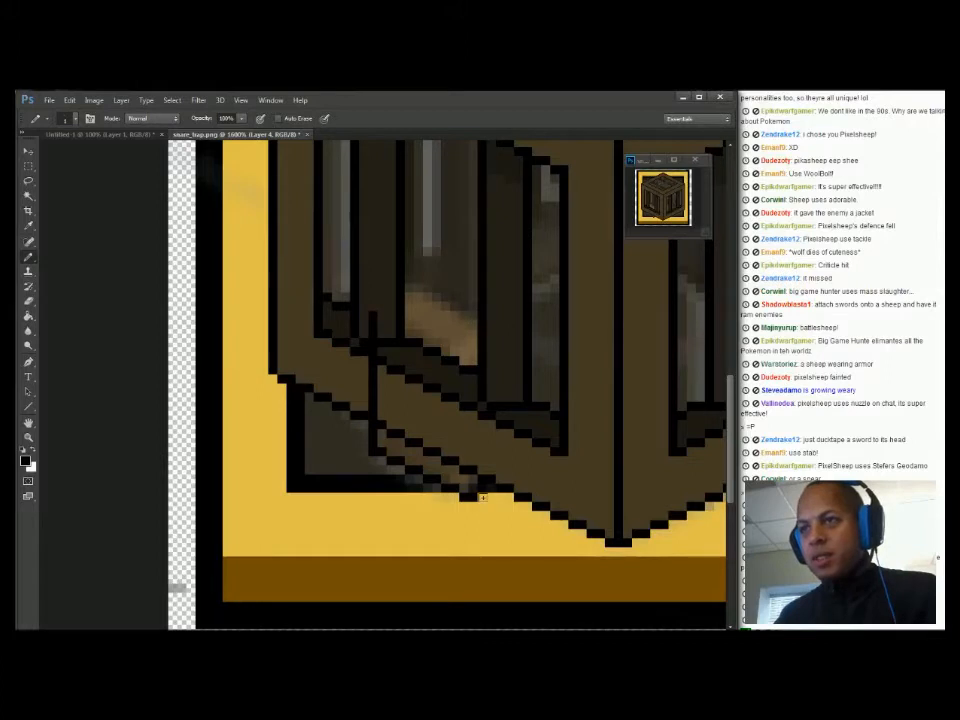
{"action": "left_click_drag", "start_coordinate": [476, 494], "coordinate": [461, 331]}
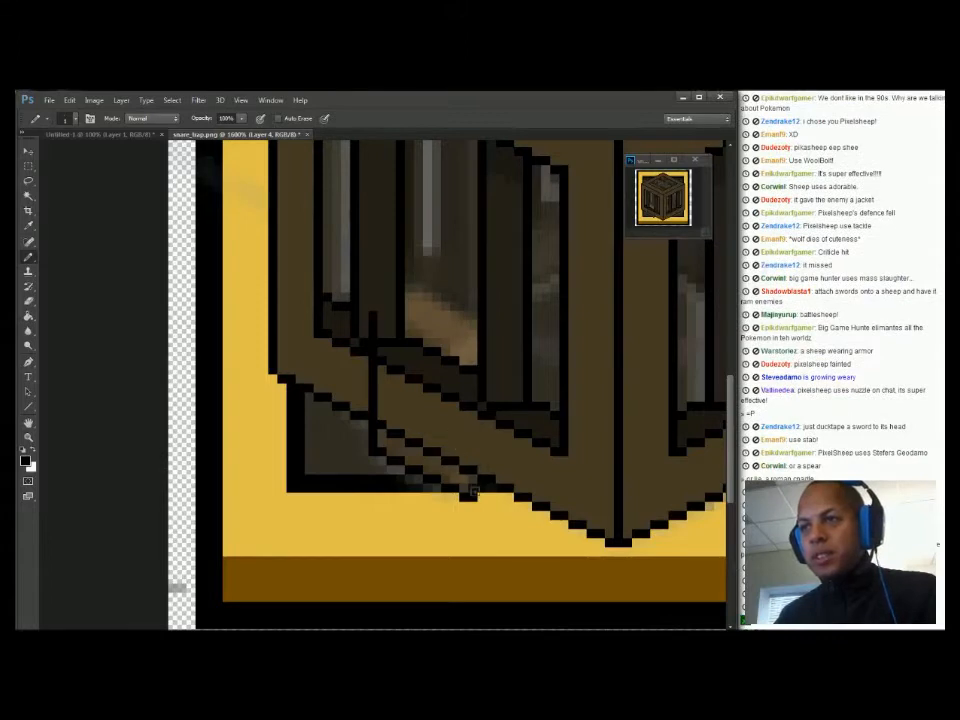
{"action": "left_click_drag", "start_coordinate": [474, 493], "coordinate": [471, 348]}
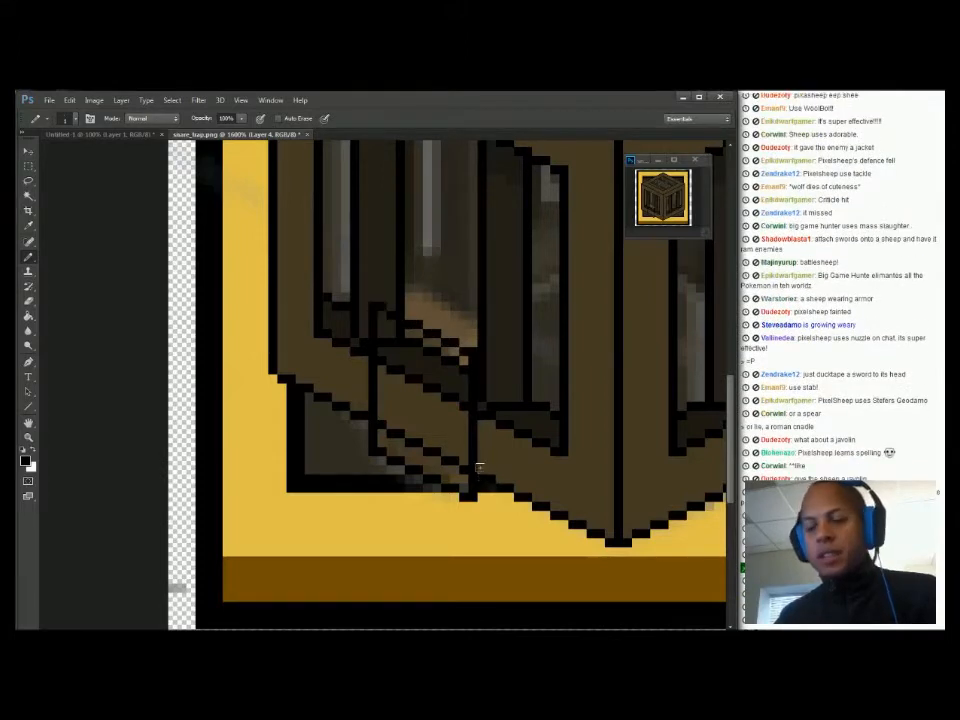
Remove the reference sketch and fill the block's front face with the cage's dark brown
{"action": "key", "text": "g"}
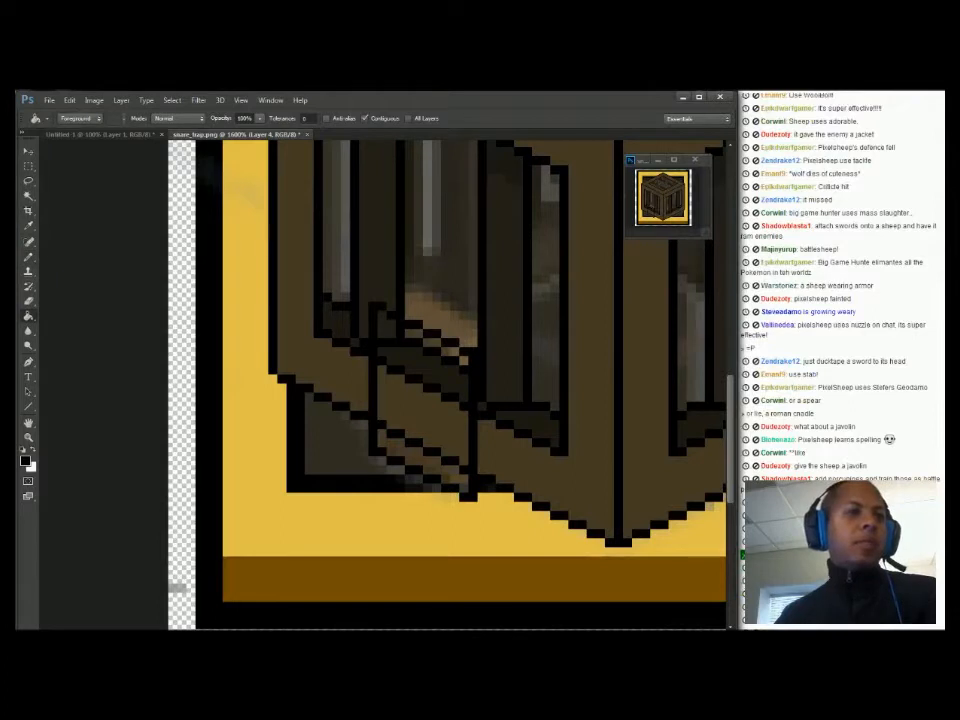
{"action": "key", "text": "Delete"}
{"action": "key", "text": "Delete"}
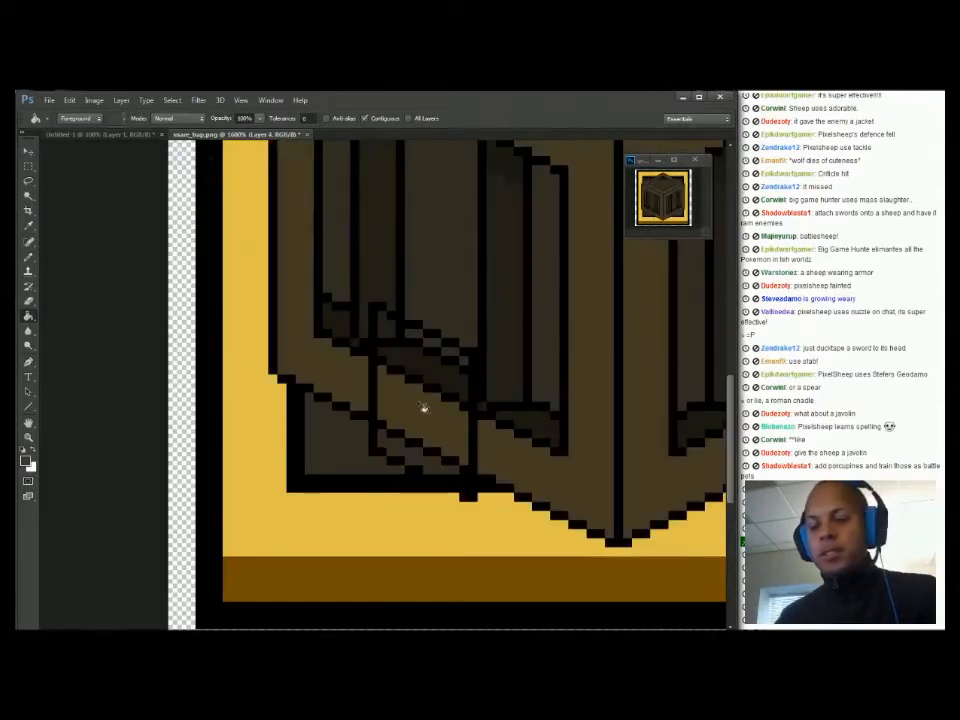
{"action": "left_click", "coordinate": [423, 404]}
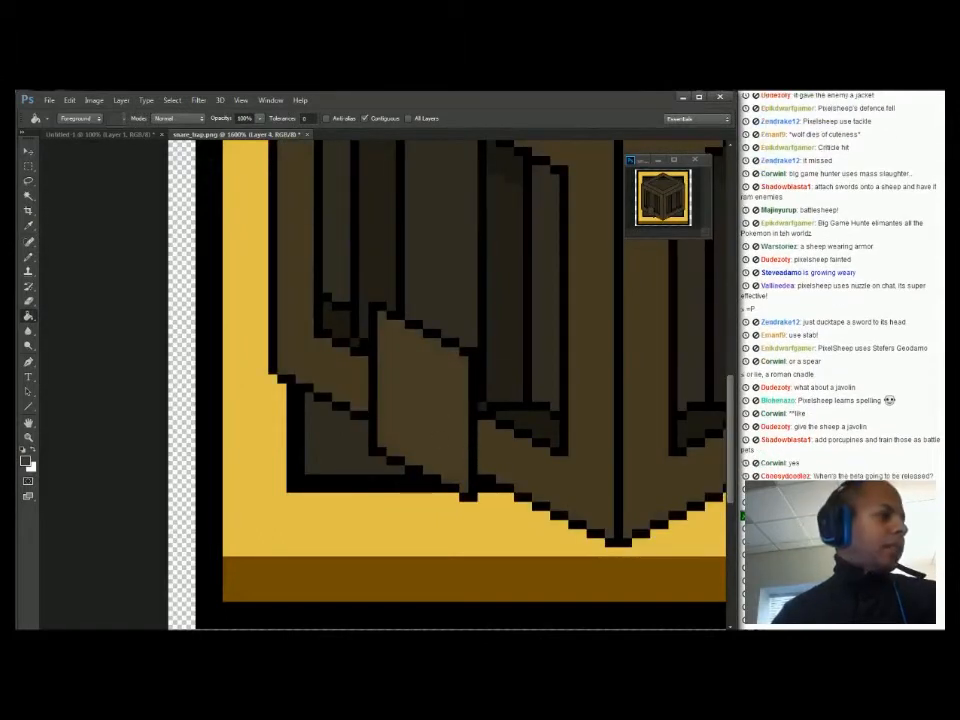
Choose a lighter tan-brown foreground colour and fill the block's front face with it
{"action": "key", "text": "i"}
{"action": "left_click", "coordinate": [25, 459]}
{"action": "left_click", "coordinate": [467, 352]}
{"action": "left_click", "coordinate": [459, 357]}
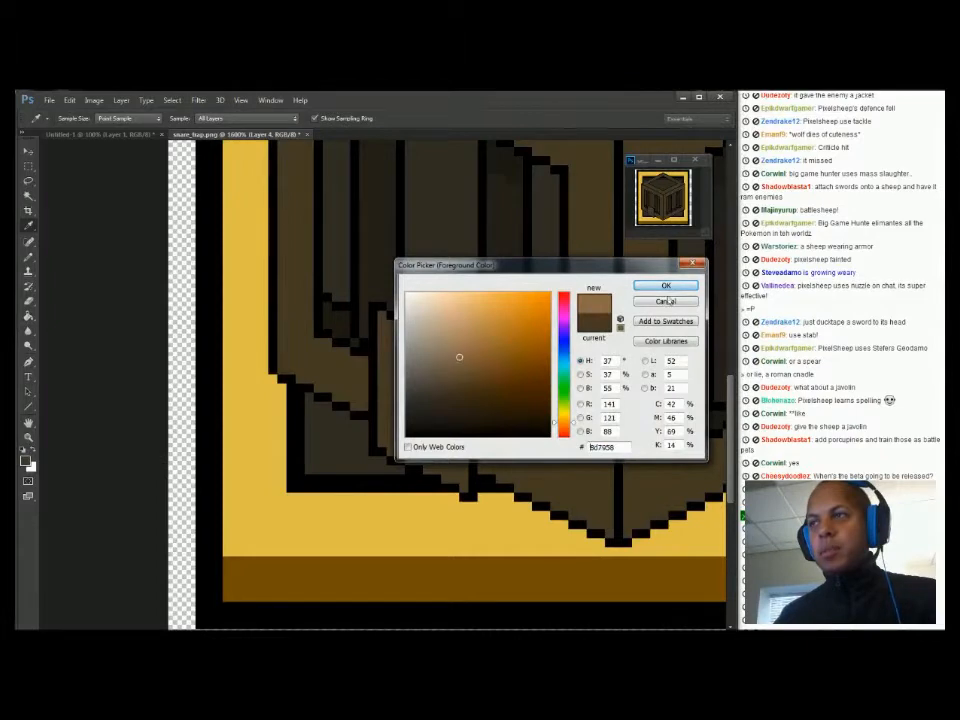
{"action": "left_click", "coordinate": [467, 345]}
{"action": "key", "text": "Return"}
{"action": "key", "text": "g"}
{"action": "left_click", "coordinate": [433, 403]}
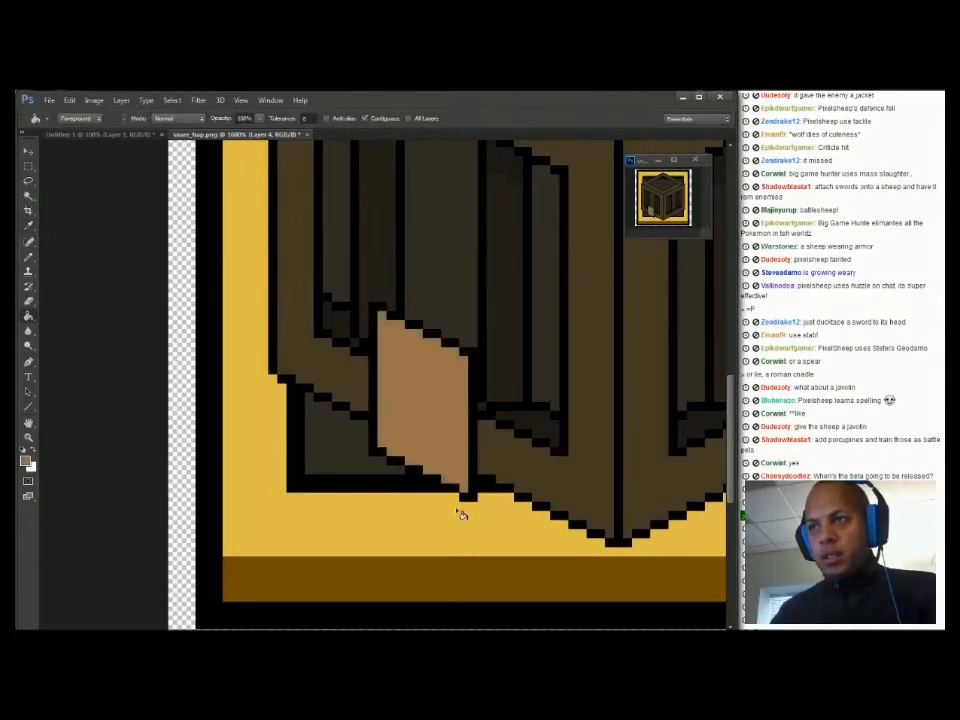
Draw the black pixel outlines of the block's narrow top face and right side face
{"action": "key", "text": "b"}
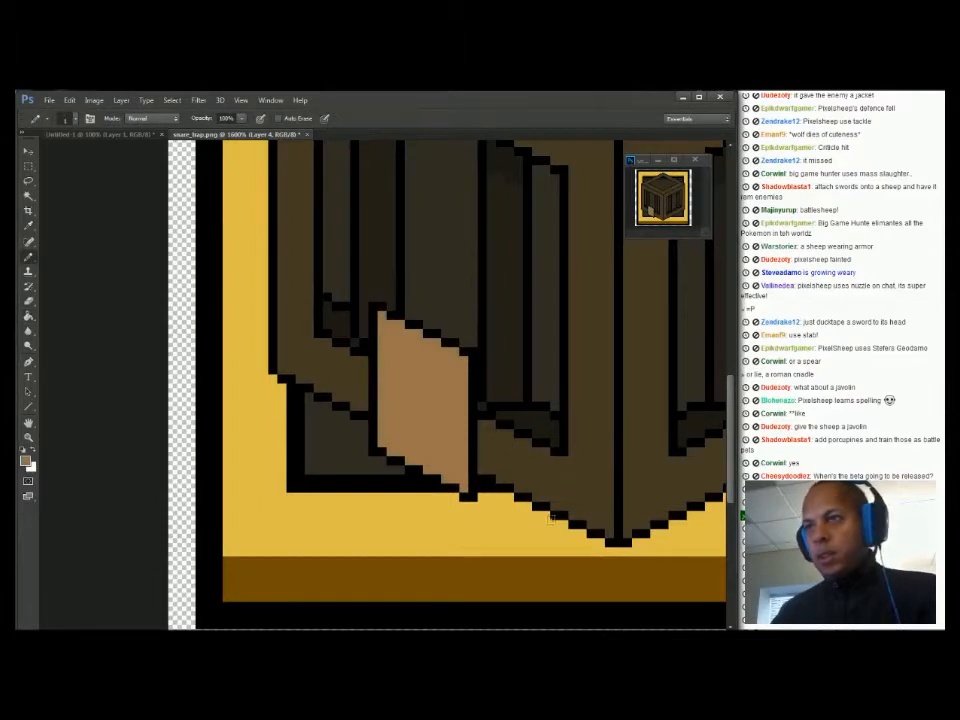
{"action": "left_click", "coordinate": [379, 313], "text": "alt"}
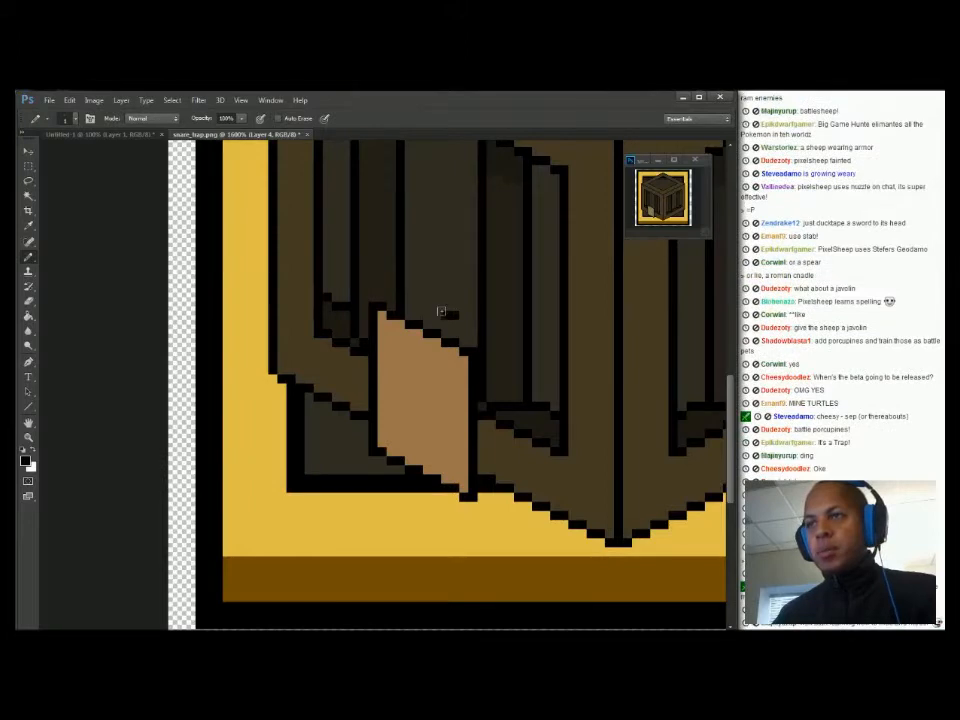
{"action": "left_click", "coordinate": [418, 298]}
{"action": "left_click", "coordinate": [409, 297]}
{"action": "left_click", "coordinate": [392, 297]}
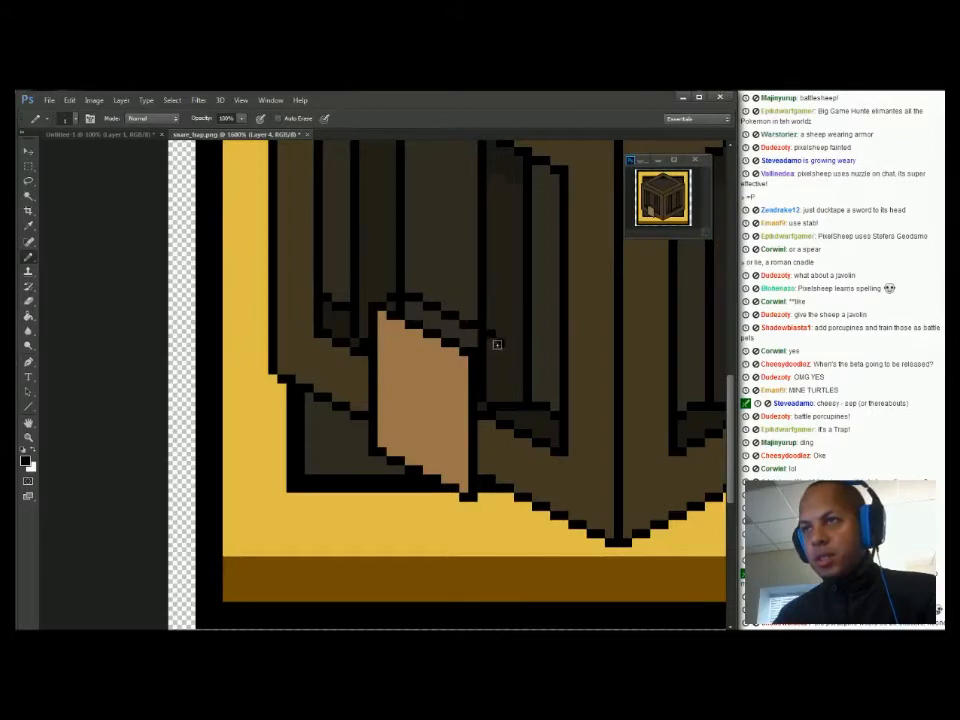
{"action": "left_click_drag", "start_coordinate": [499, 351], "coordinate": [500, 479]}
{"action": "left_click", "coordinate": [483, 496]}
Sample the tan from the front face, colour the block's side and top faces with it, and resample the black
{"action": "left_click", "coordinate": [435, 424], "text": "alt"}
{"action": "mouse_move", "coordinate": [488, 477]}
{"action": "left_mouse_down"}
{"action": "mouse_move", "coordinate": [489, 361]}
{"action": "mouse_move", "coordinate": [487, 460]}
{"action": "left_mouse_up"}
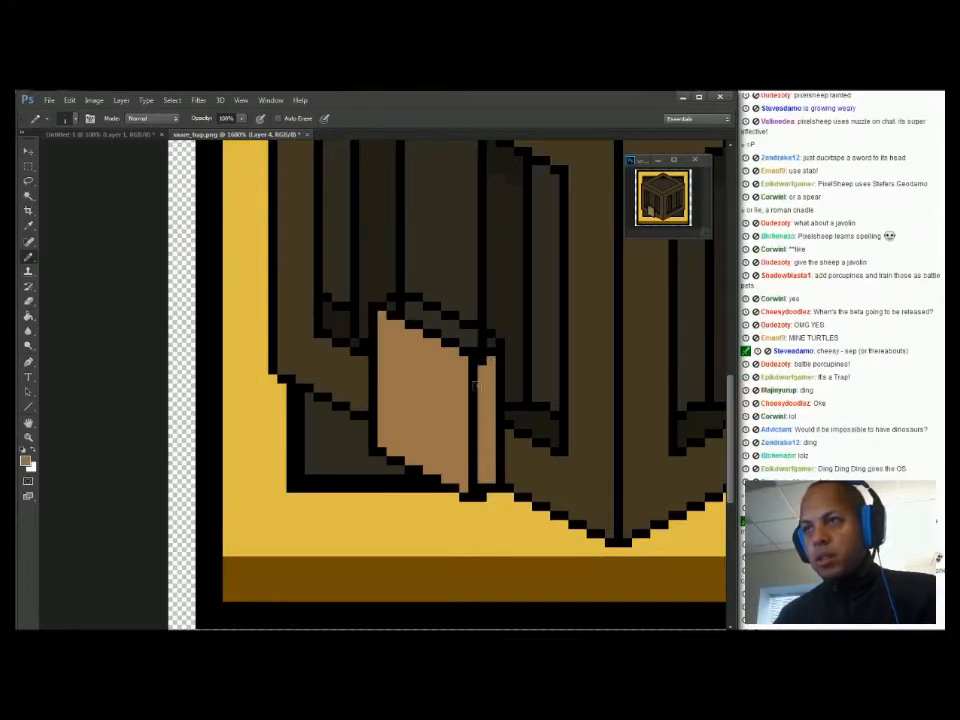
{"action": "mouse_move", "coordinate": [486, 337]}
{"action": "left_mouse_down"}
{"action": "mouse_move", "coordinate": [472, 343]}
{"action": "mouse_move", "coordinate": [446, 328]}
{"action": "left_mouse_up"}
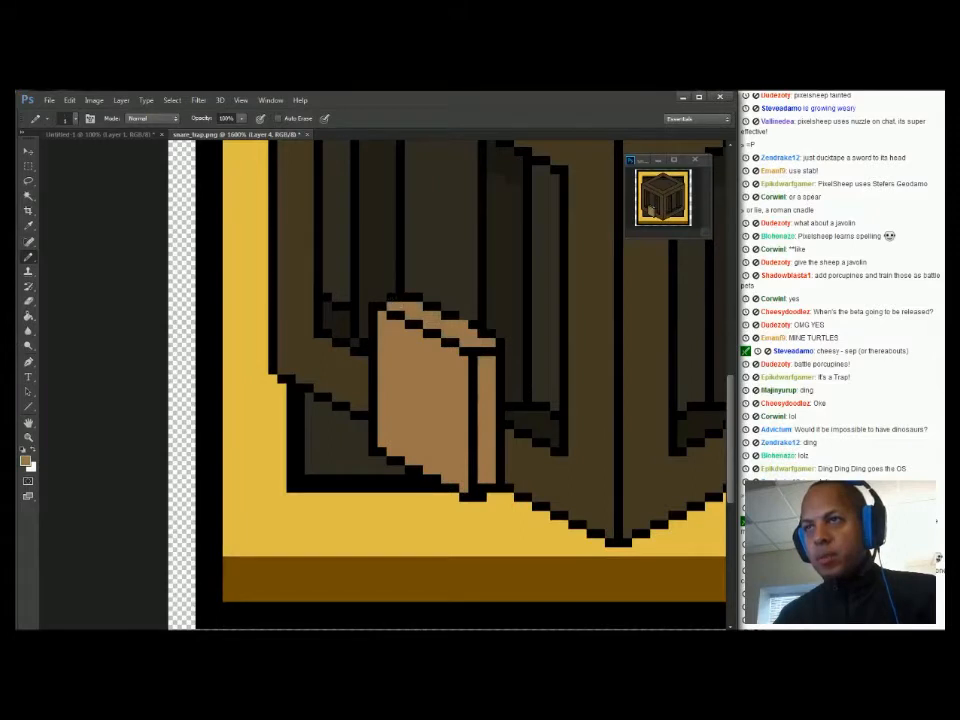
{"action": "left_click", "coordinate": [464, 326], "text": "alt"}
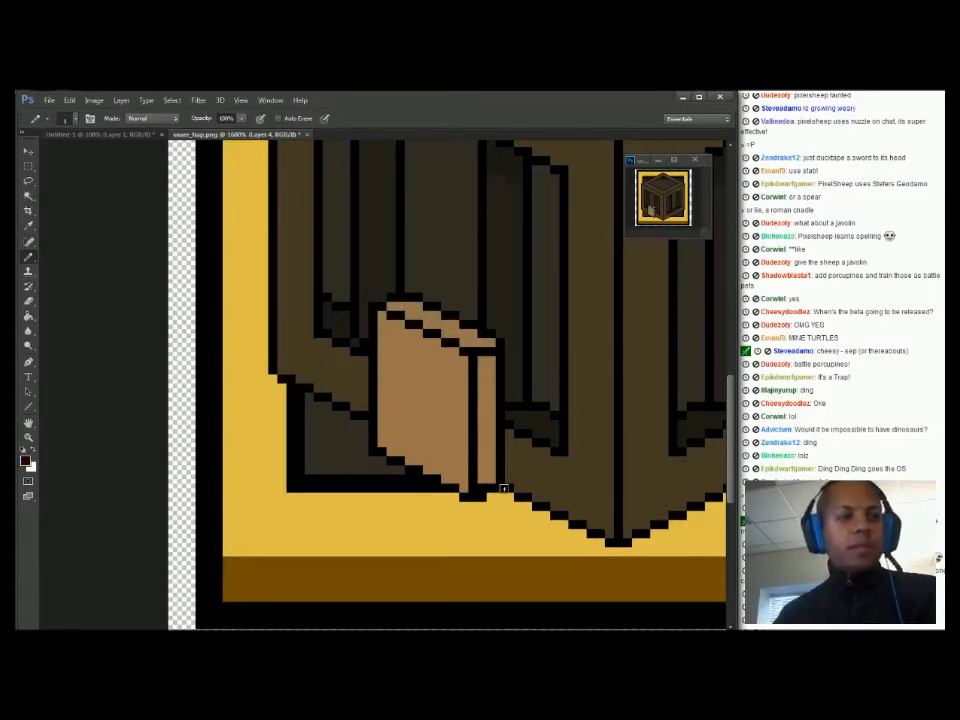
{"action": "left_click_drag", "start_coordinate": [646, 165], "coordinate": [645, 162]}
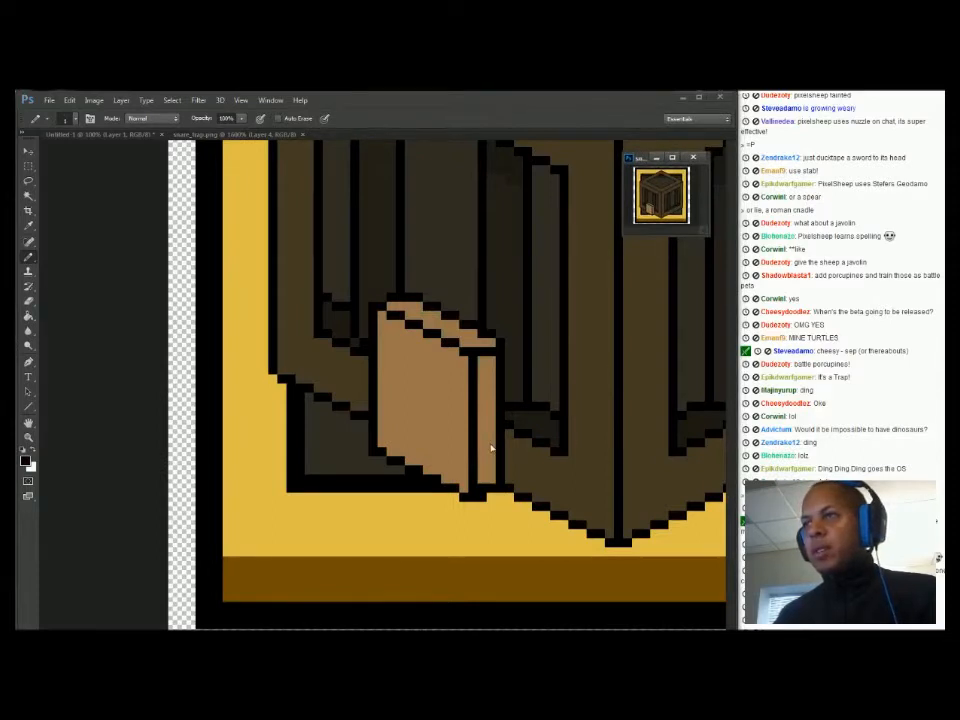
Make the block taller by selecting its upper part and moving it up three pixels
{"action": "key", "text": "m"}
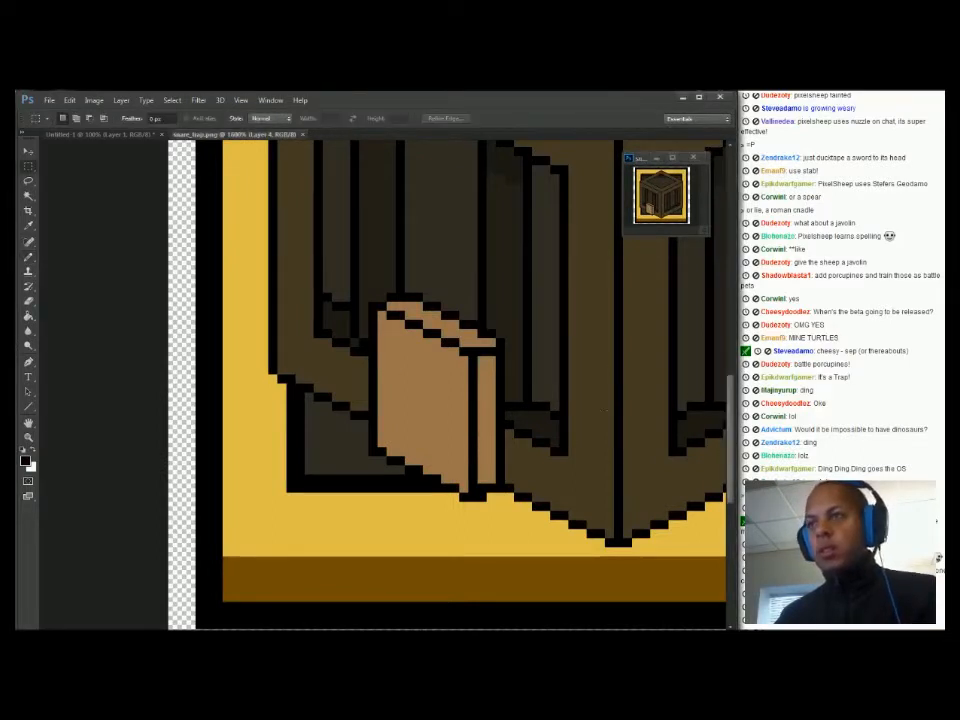
{"action": "left_click_drag", "start_coordinate": [377, 246], "coordinate": [553, 390]}
{"action": "left_click_drag", "start_coordinate": [223, 202], "coordinate": [594, 412]}
{"action": "key", "text": "ctrl+Up"}
{"action": "key", "text": "ctrl+Up"}
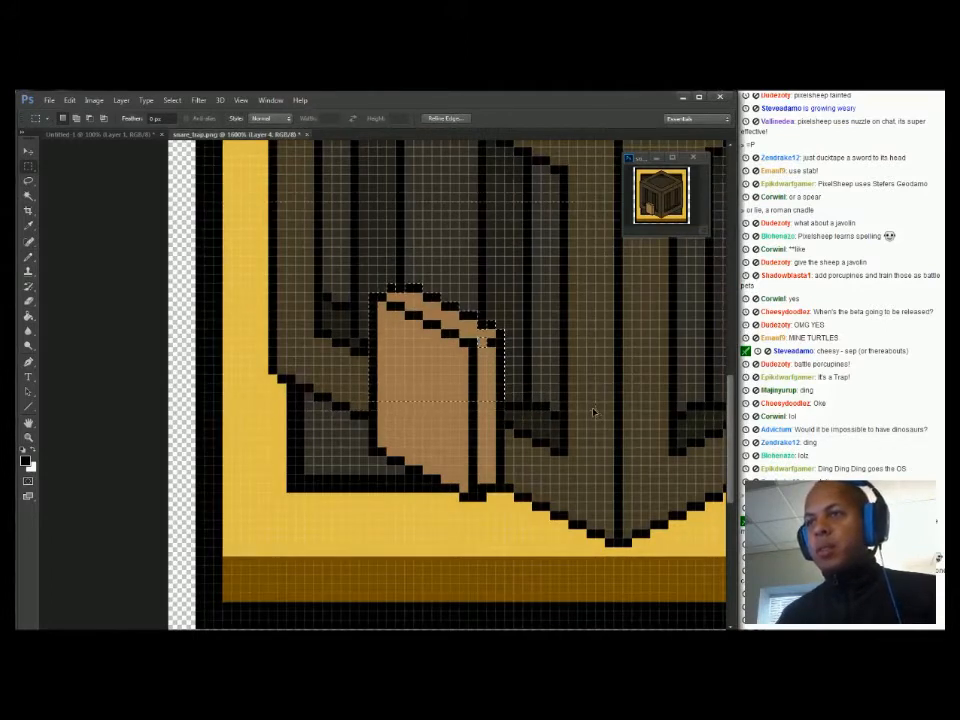
{"action": "key", "text": "ctrl+Up"}
{"action": "key", "text": "ctrl+d"}
Widen the block by selecting its left part and shifting it two pixels left and one pixel up
{"action": "left_click_drag", "start_coordinate": [278, 192], "coordinate": [424, 556]}
{"action": "key", "text": "ctrl+Left"}
{"action": "key", "text": "ctrl+Left"}
{"action": "key", "text": "ctrl+Up"}
{"action": "key", "text": "ctrl+Up"}
{"action": "key", "text": "ctrl+Up"}
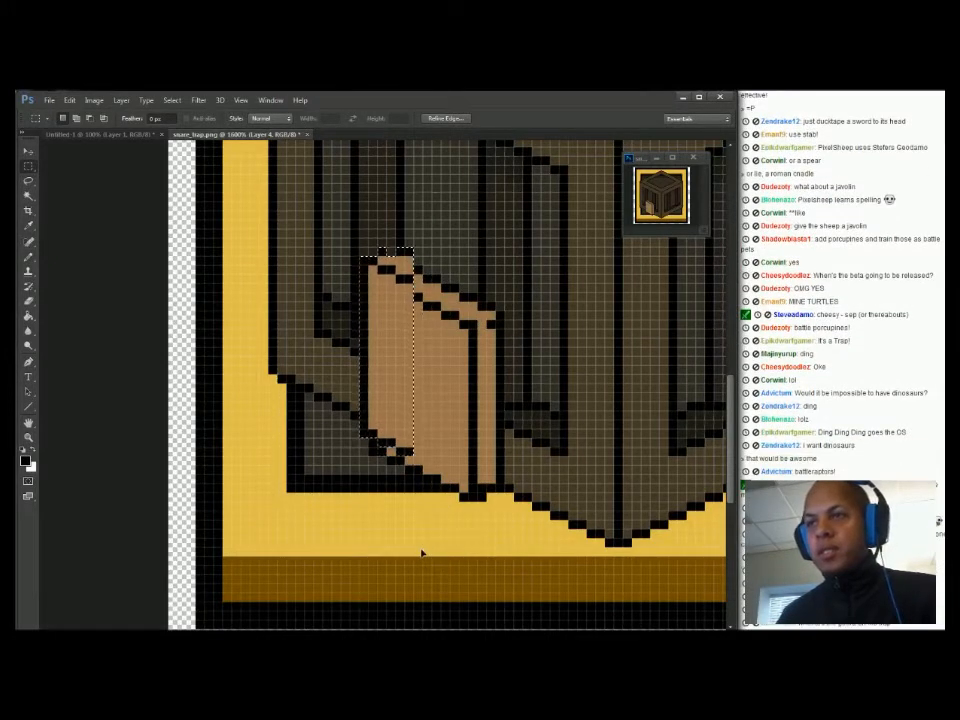
{"action": "key", "text": "ctrl+Down"}
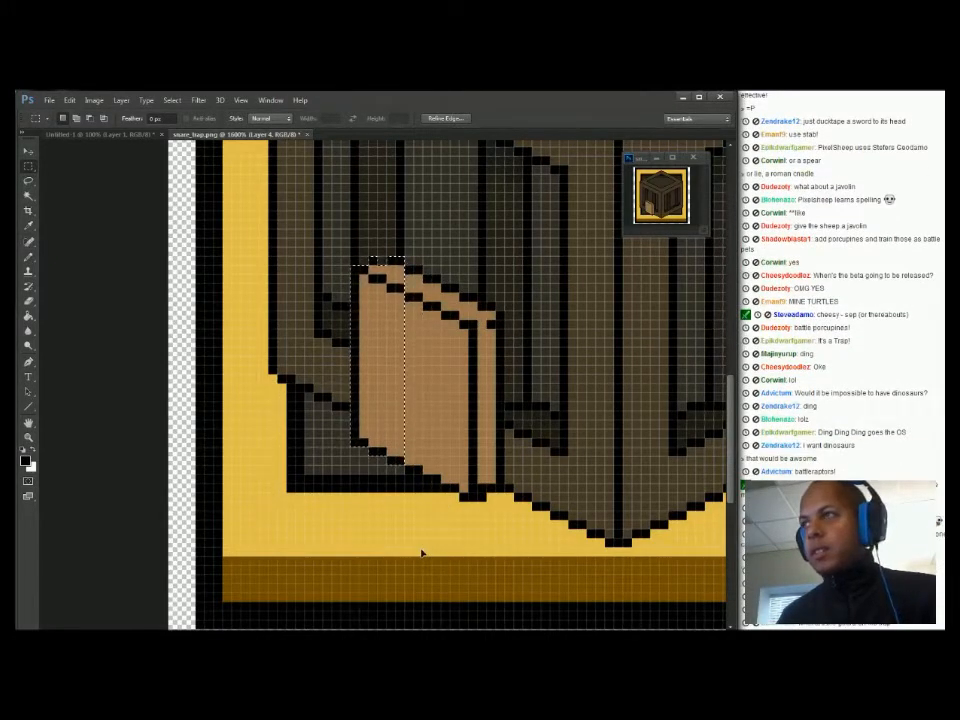
{"action": "key", "text": "ctrl+d"}
Select the upper part of the widened block and raise it another two pixels
{"action": "left_click_drag", "start_coordinate": [277, 238], "coordinate": [593, 408]}
{"action": "key", "text": "ctrl+Up"}
{"action": "key", "text": "ctrl+Up"}
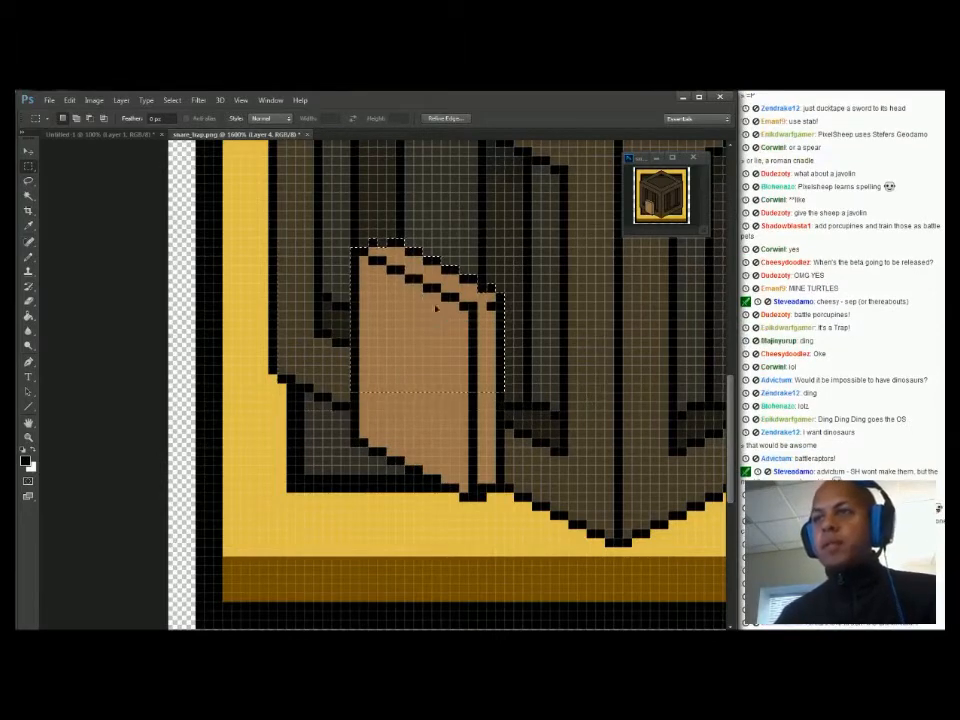
Reselect the block's left part and extend it another two pixels left and one pixel up
{"action": "left_click_drag", "start_coordinate": [295, 210], "coordinate": [396, 548]}
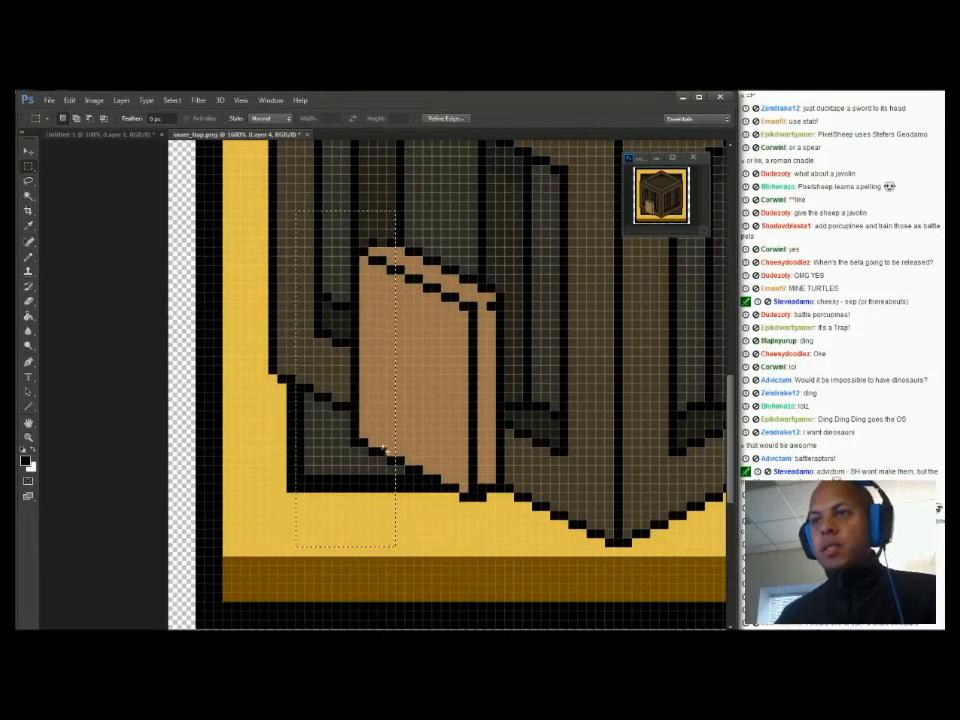
{"action": "left_click_drag", "start_coordinate": [297, 175], "coordinate": [400, 503]}
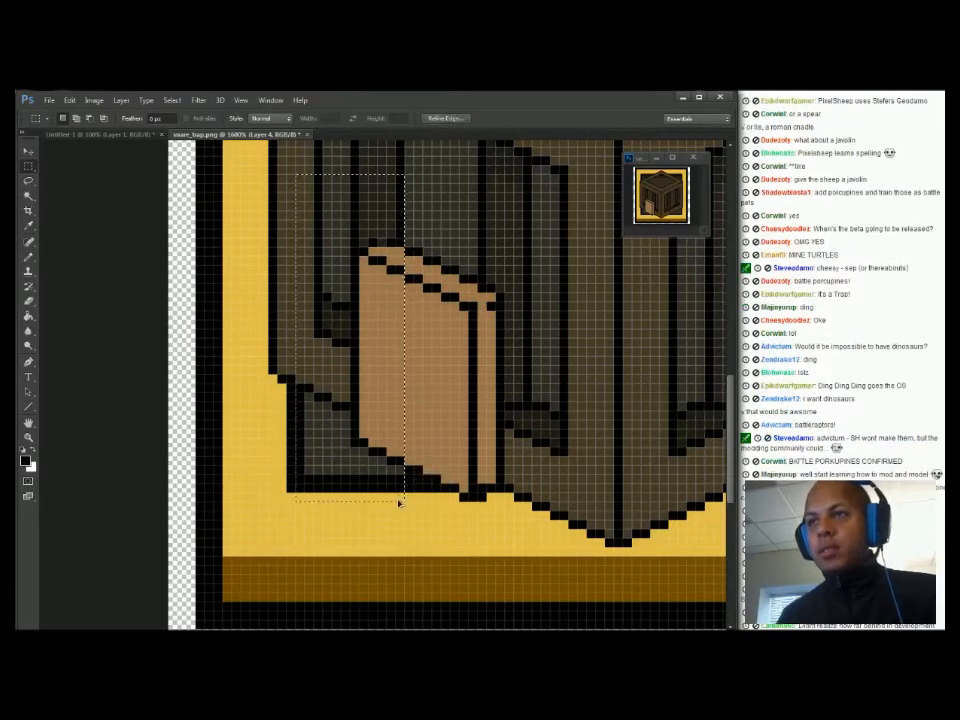
{"action": "key", "text": "ctrl+Left"}
{"action": "key", "text": "ctrl+Left"}
{"action": "key", "text": "ctrl+d"}
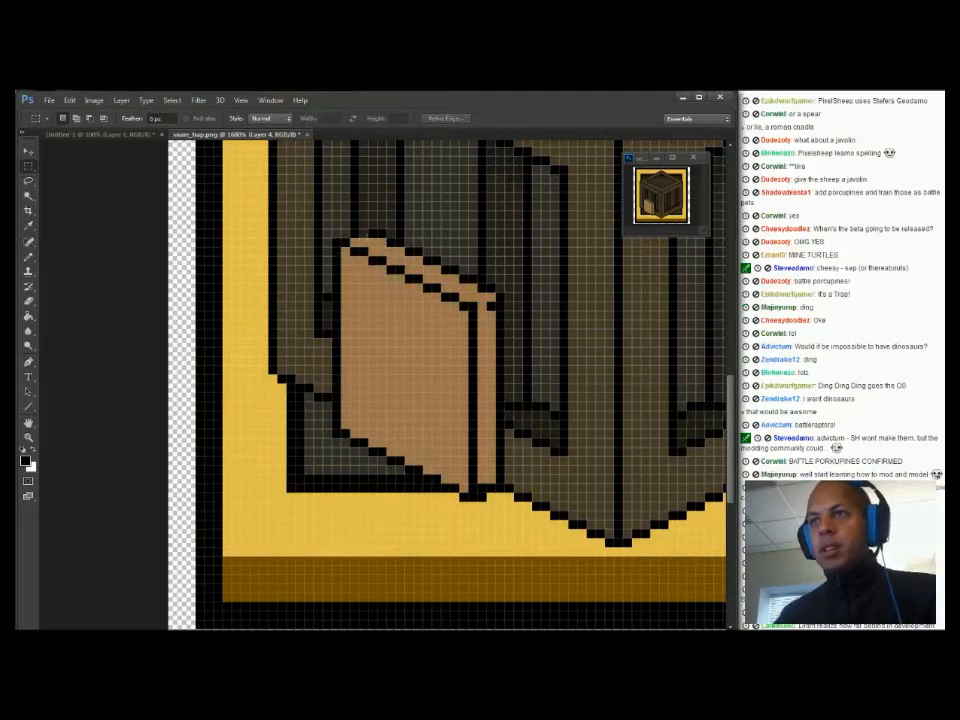
Select the block's front face along its stepped top edge and try moving it down one pixel
{"action": "left_click_drag", "start_coordinate": [357, 241], "coordinate": [262, 446]}
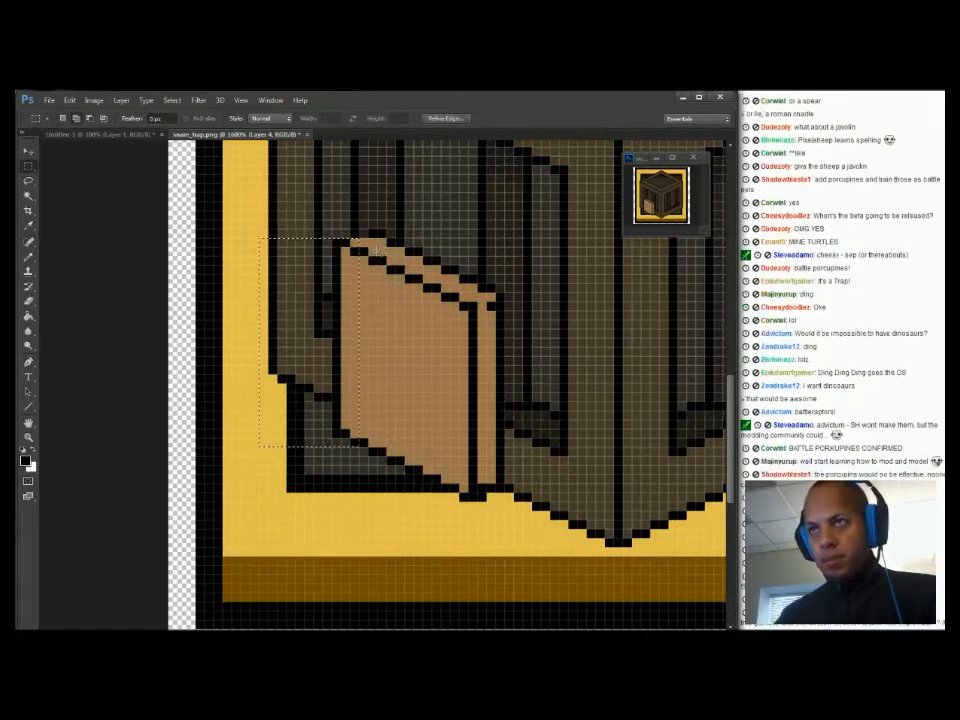
{"action": "left_click_drag", "start_coordinate": [374, 251], "coordinate": [282, 534], "text": "shift"}
{"action": "left_click_drag", "start_coordinate": [393, 260], "coordinate": [302, 479], "text": "shift"}
{"action": "left_click_drag", "start_coordinate": [422, 260], "coordinate": [305, 502], "text": "shift"}
{"action": "left_click_drag", "start_coordinate": [450, 275], "coordinate": [340, 520], "text": "shift"}
{"action": "left_click_drag", "start_coordinate": [478, 293], "coordinate": [345, 553], "text": "shift"}
{"action": "key", "text": "ctrl+Down"}
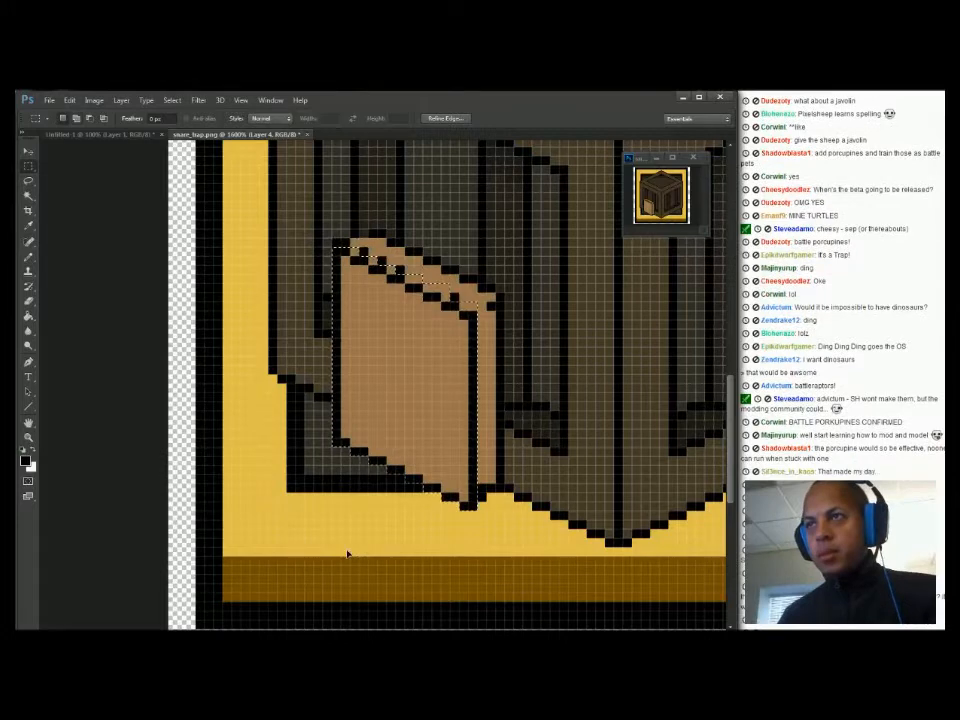
{"action": "key", "text": "ctrl+alt+z"}
{"action": "key", "text": "ctrl+alt+z"}
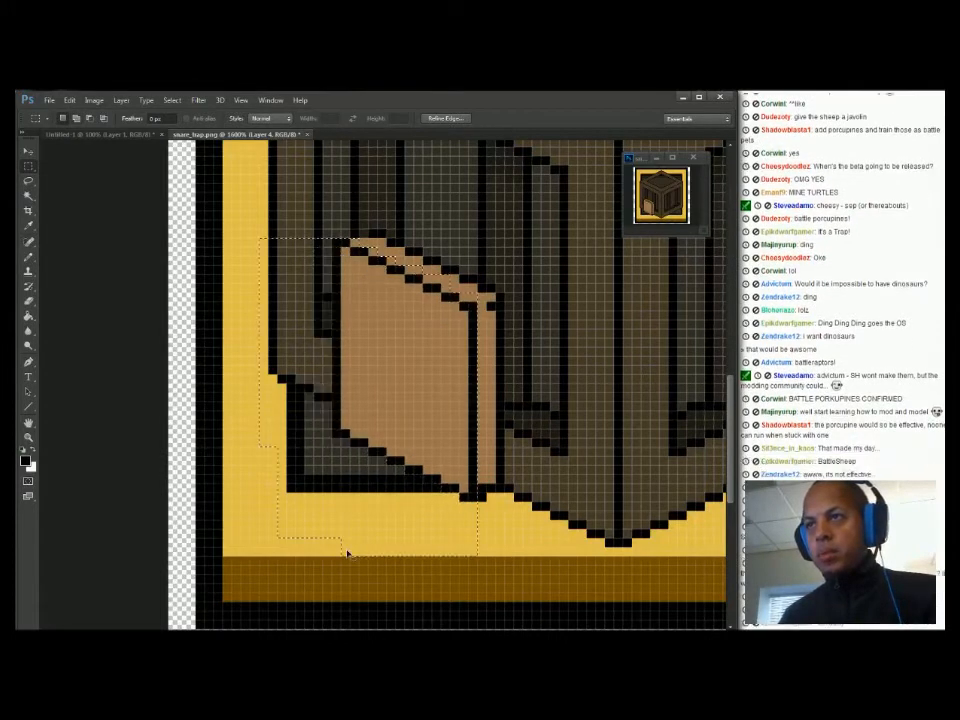
Step through the edit history until the block's front face sits one pixel further left
{"action": "key", "text": "ctrl+alt+z"}
{"action": "key", "text": "ctrl+alt+z"}
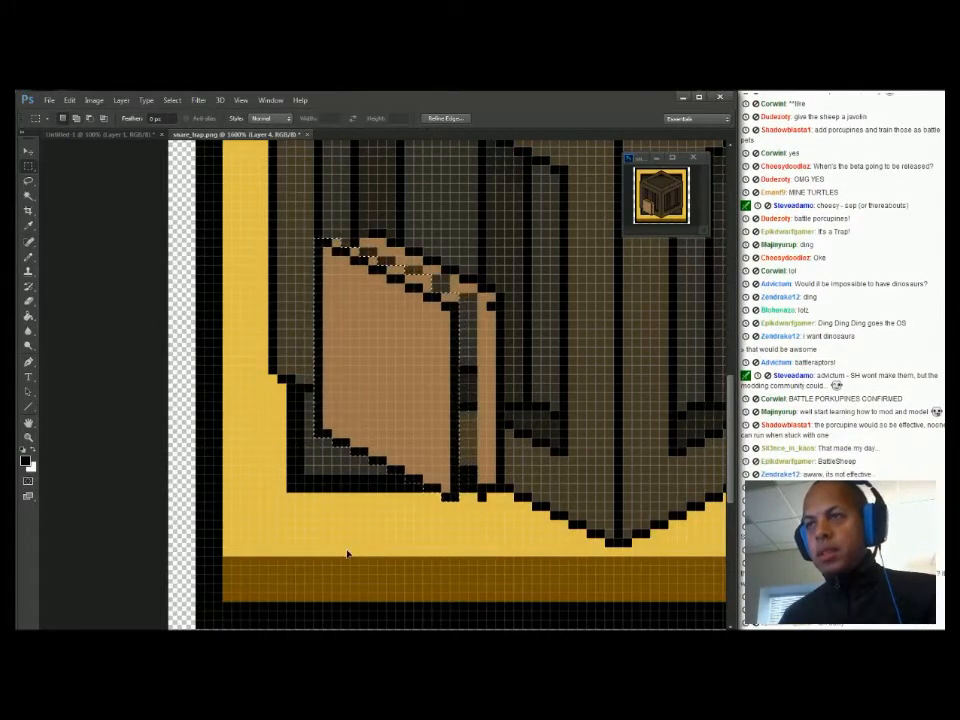
{"action": "key", "text": "ctrl+shift+z"}
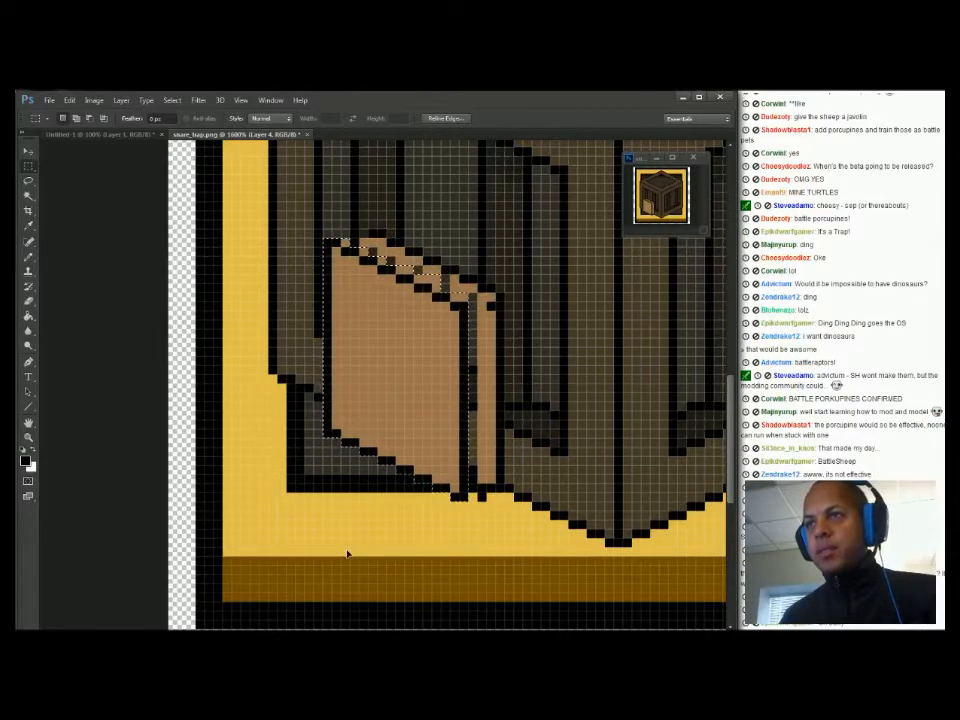
{"action": "key", "text": "ctrl+Down"}
{"action": "key", "text": "ctrl+Right"}
{"action": "key", "text": "ctrl+Left"}
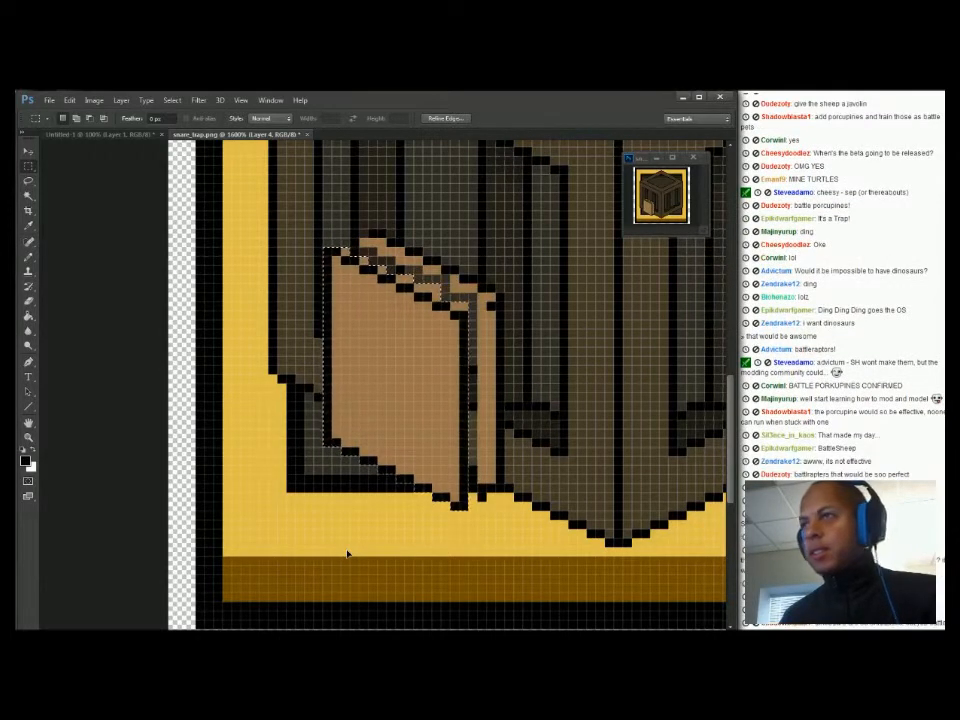
{"action": "key", "text": "ctrl+Up"}
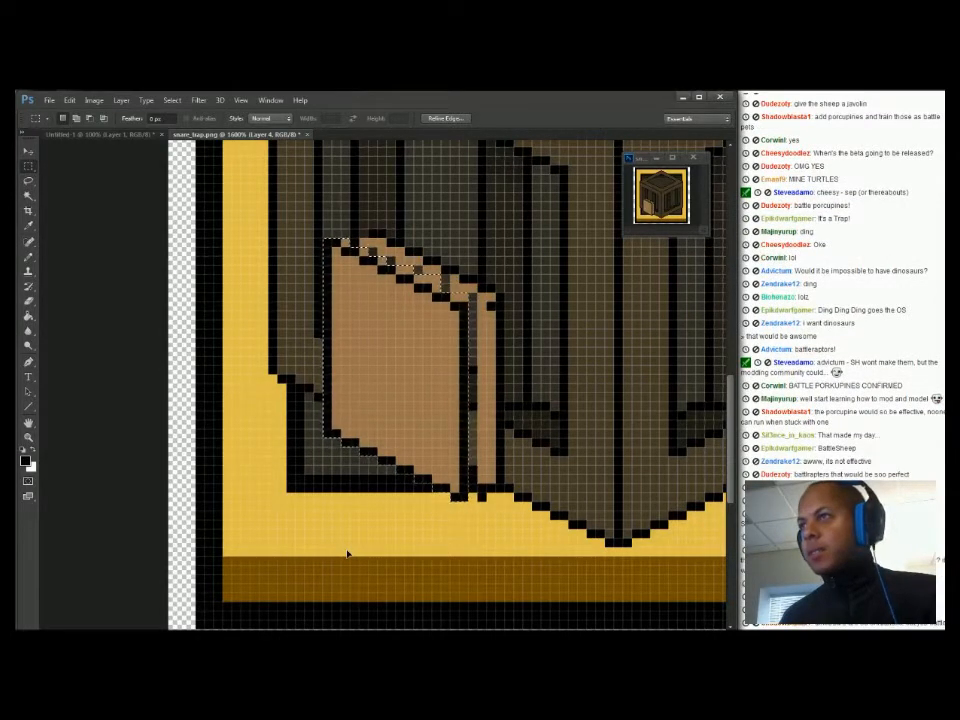
Shift the block's front face two pixels left and one pixel down, and deselect it
{"action": "key", "text": "ctrl+Left"}
{"action": "key", "text": "ctrl+Down"}
{"action": "key", "text": "ctrl+Left"}
{"action": "key", "text": "ctrl+d"}
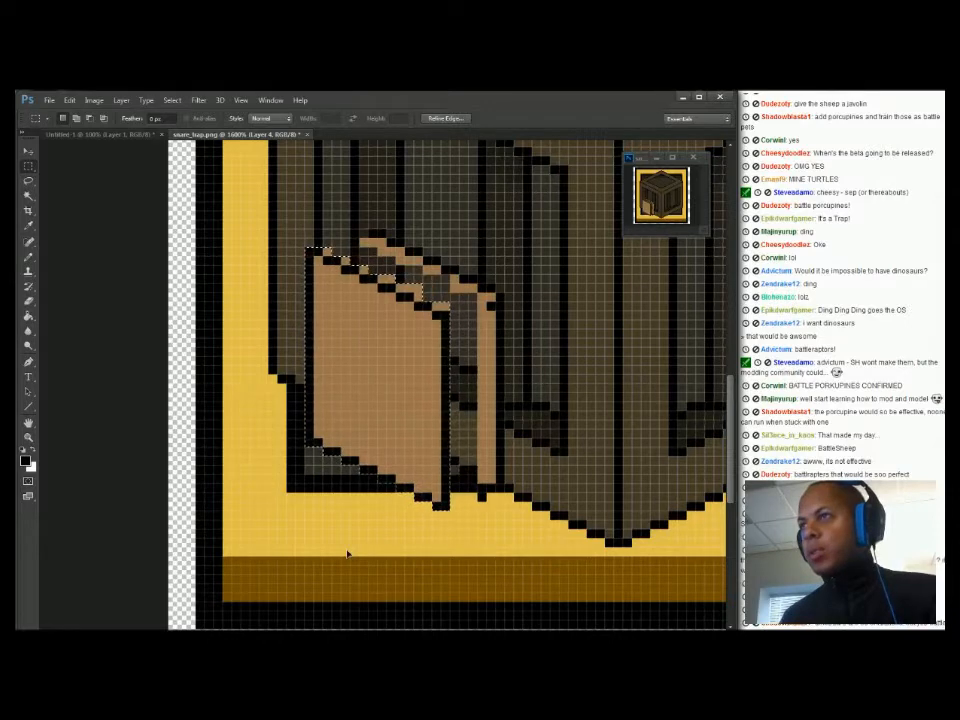
Delete the stray outline pixel under the block's narrow side face and extend the black outline around the block's upper back corner
{"action": "key", "text": "b"}
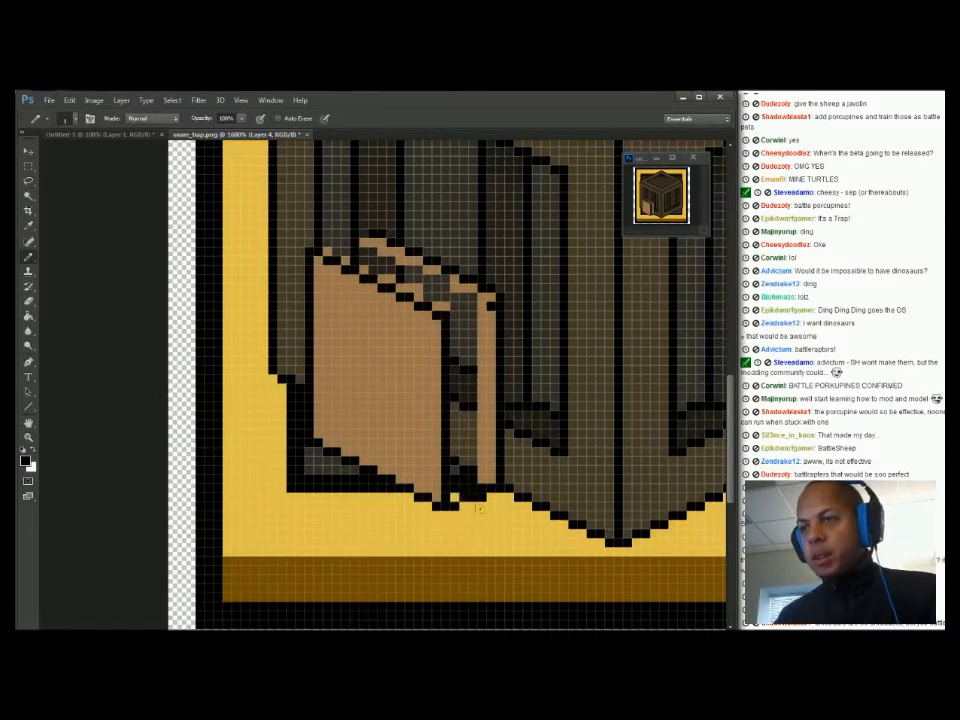
{"action": "key", "text": "m"}
{"action": "left_click_drag", "start_coordinate": [479, 497], "coordinate": [503, 518]}
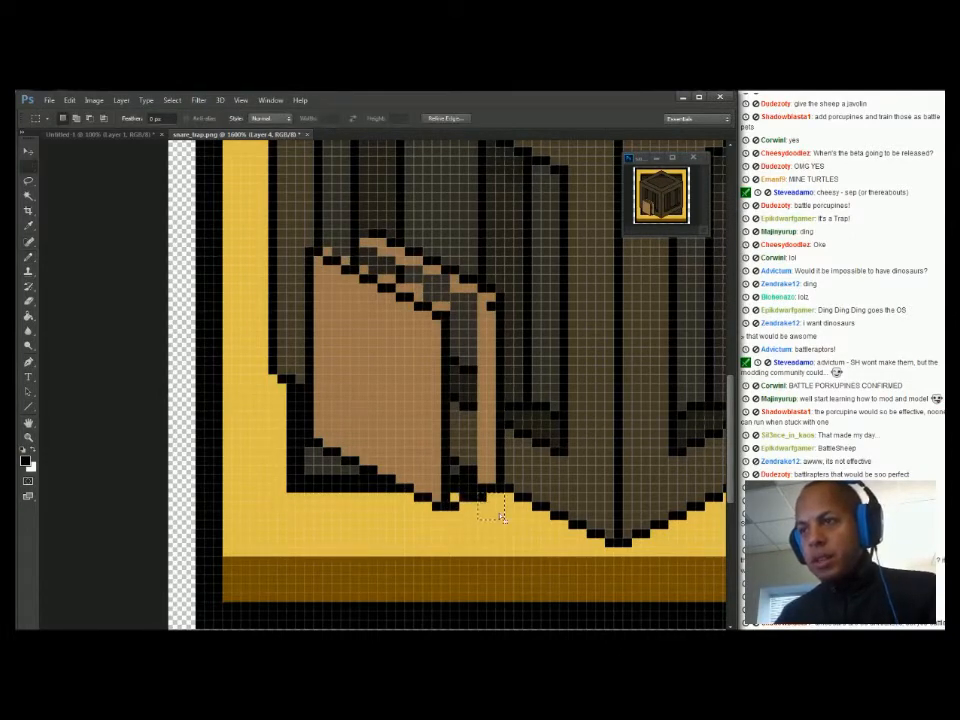
{"action": "key", "text": "Delete"}
{"action": "key", "text": "ctrl+d"}
{"action": "key", "text": "b"}
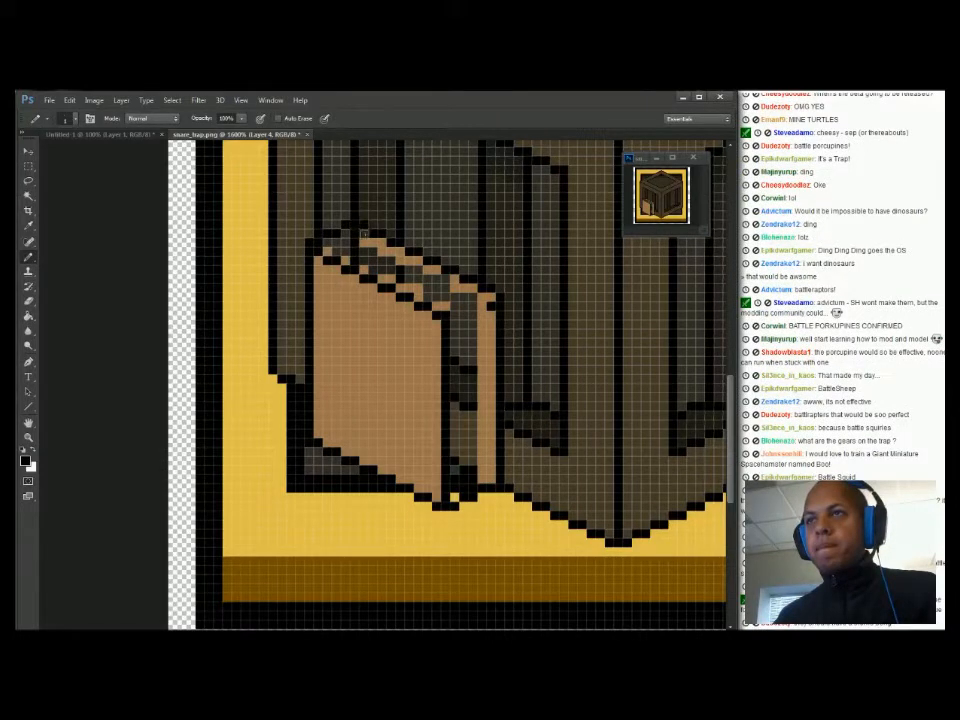
Paint the gap in the block's narrow side face with the tan sampled from its front face
{"action": "left_click", "coordinate": [440, 464], "text": "alt"}
{"action": "mouse_move", "coordinate": [455, 498]}
{"action": "left_mouse_down"}
{"action": "mouse_move", "coordinate": [458, 333]}
{"action": "mouse_move", "coordinate": [465, 477]}
{"action": "mouse_move", "coordinate": [467, 406]}
{"action": "left_mouse_up"}
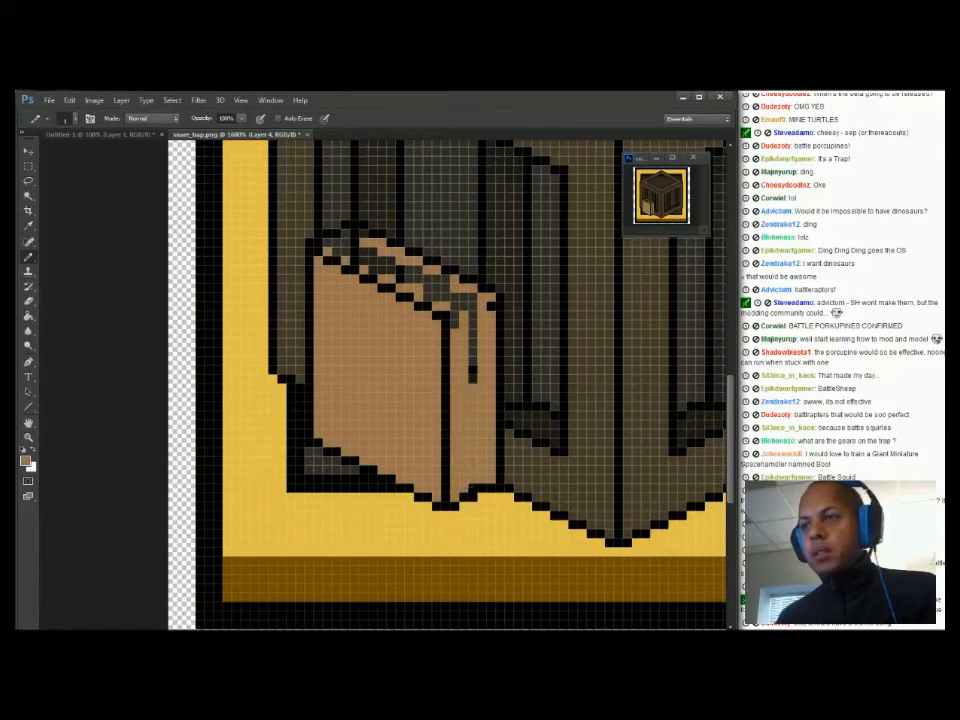
{"action": "left_click", "coordinate": [469, 404], "text": "alt"}
{"action": "left_click_drag", "start_coordinate": [473, 382], "coordinate": [474, 316]}
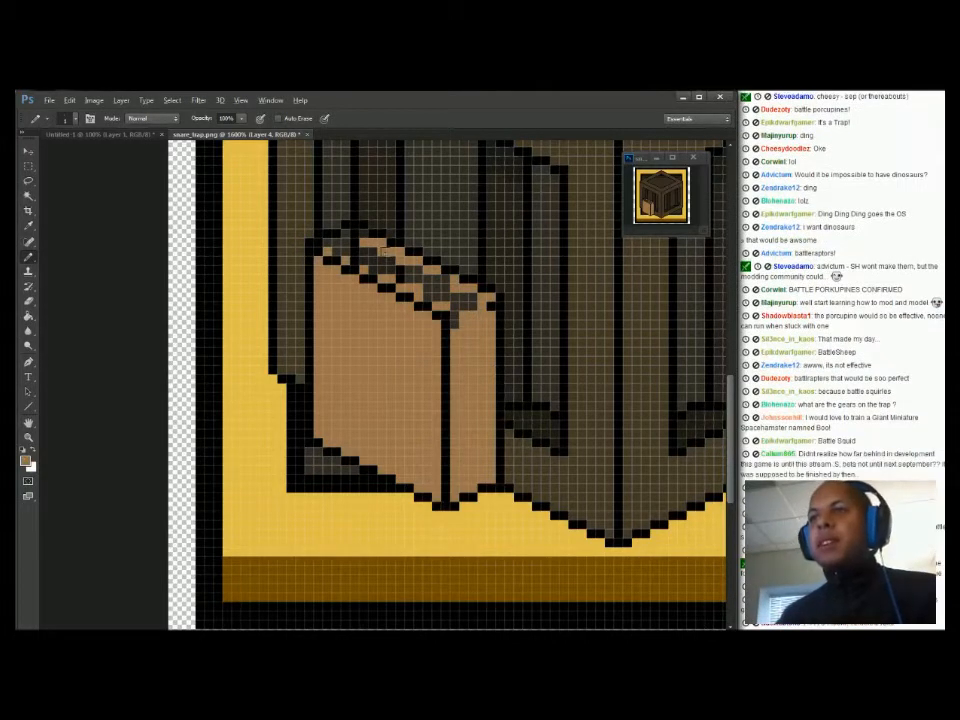
{"action": "key", "text": "ctrl+z"}
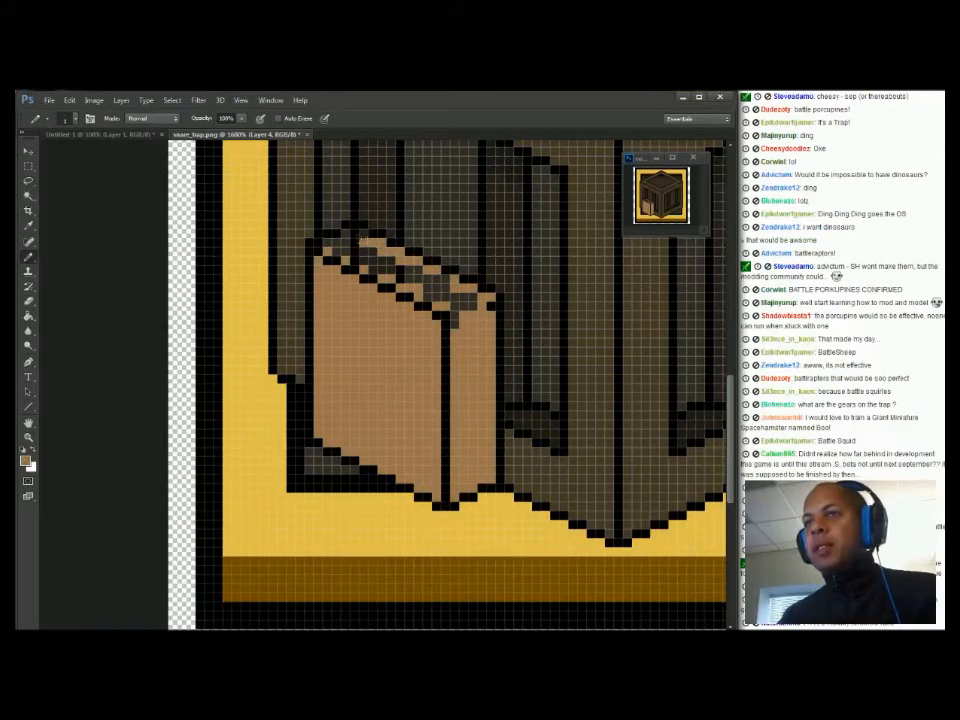
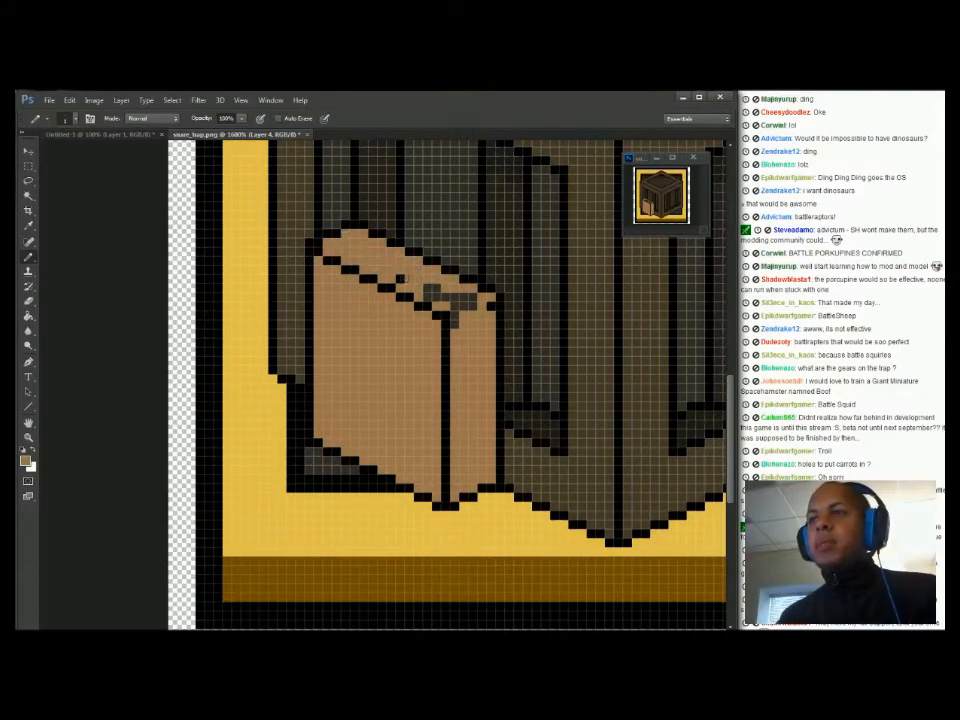
Paint the remaining gap in the block's top face tan and complete the black outline at its near corner
{"action": "mouse_move", "coordinate": [459, 317]}
{"action": "left_mouse_down"}
{"action": "mouse_move", "coordinate": [476, 305]}
{"action": "mouse_move", "coordinate": [470, 296]}
{"action": "left_mouse_up"}
{"action": "left_click", "coordinate": [441, 313], "text": "alt"}
{"action": "left_click", "coordinate": [453, 314]}
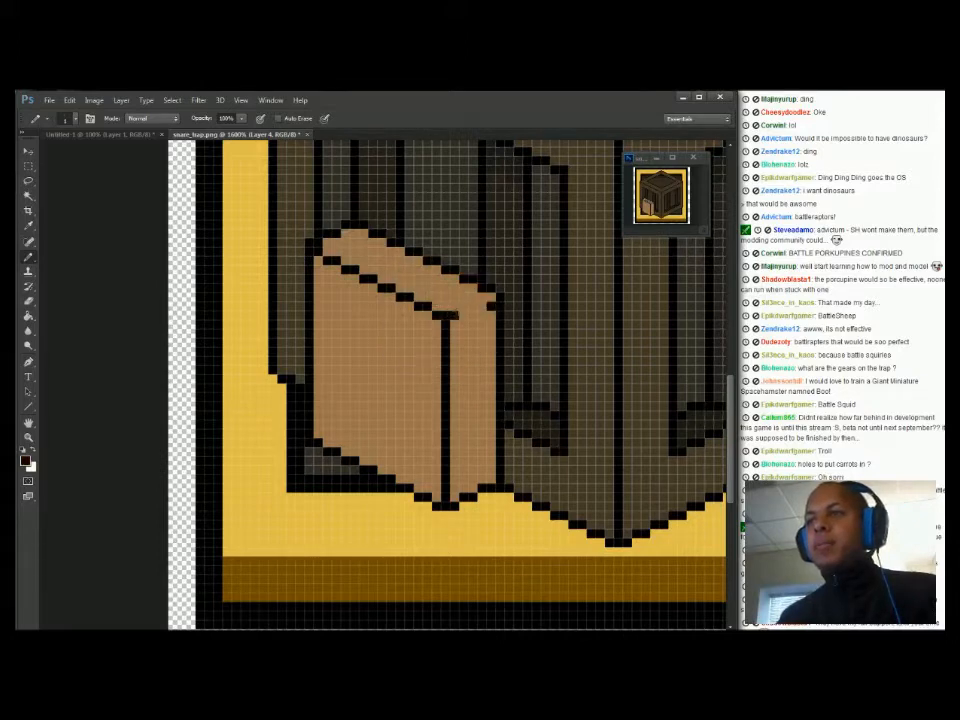
{"action": "left_click", "coordinate": [491, 300], "text": "alt"}
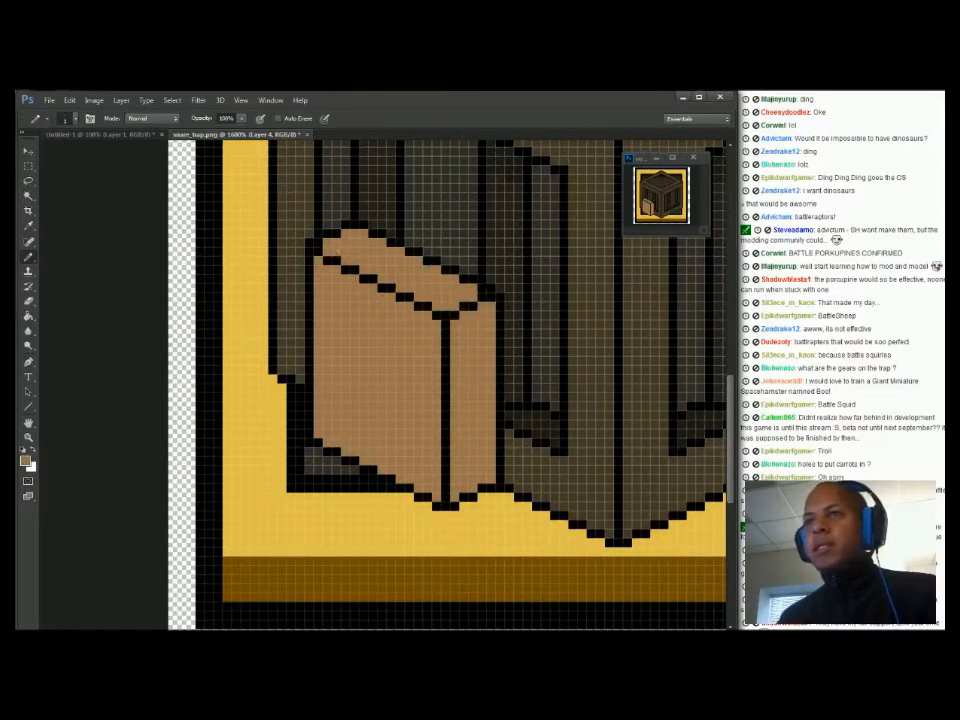
Lower the back edge of the block's top face by one pixel, moving its two halves one after the other
{"action": "key", "text": "m"}
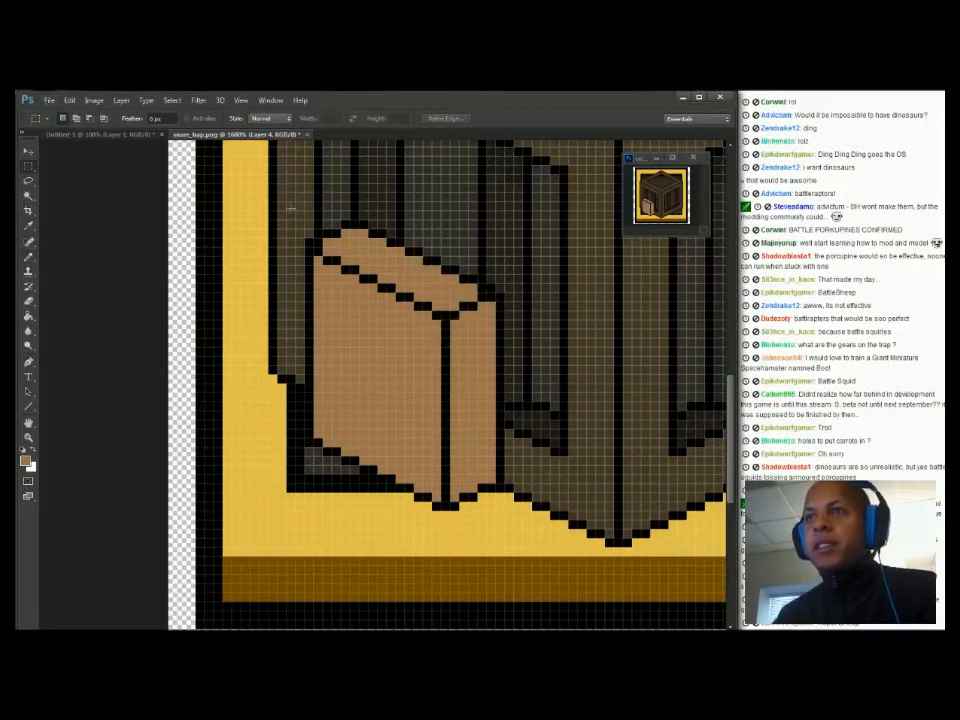
{"action": "left_click_drag", "start_coordinate": [288, 207], "coordinate": [393, 253]}
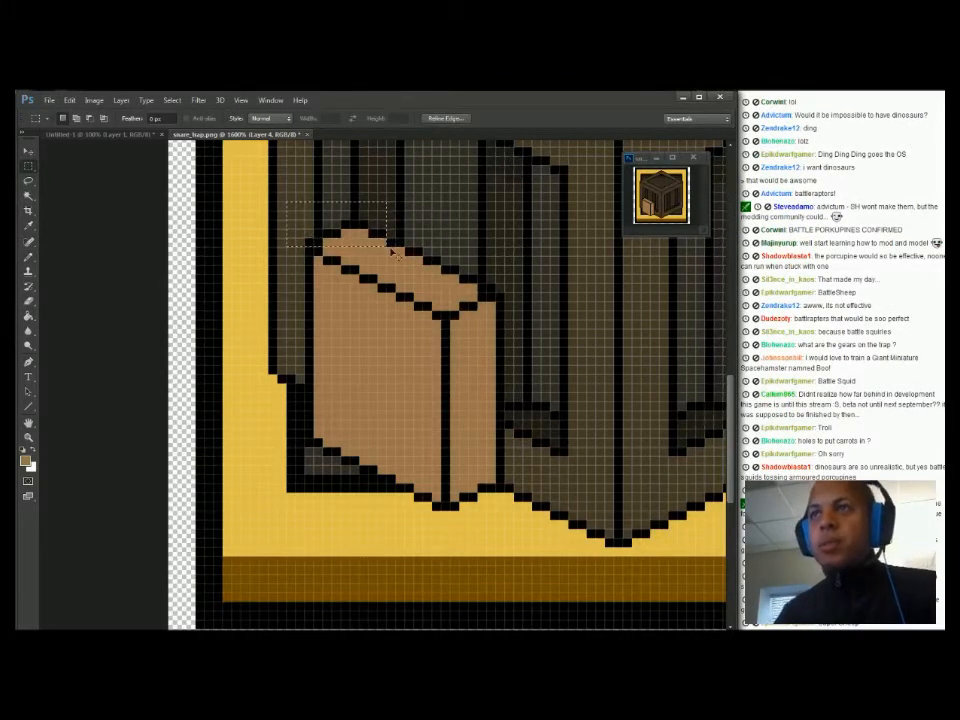
{"action": "key", "text": "ctrl+d"}
{"action": "left_click_drag", "start_coordinate": [399, 240], "coordinate": [513, 284]}
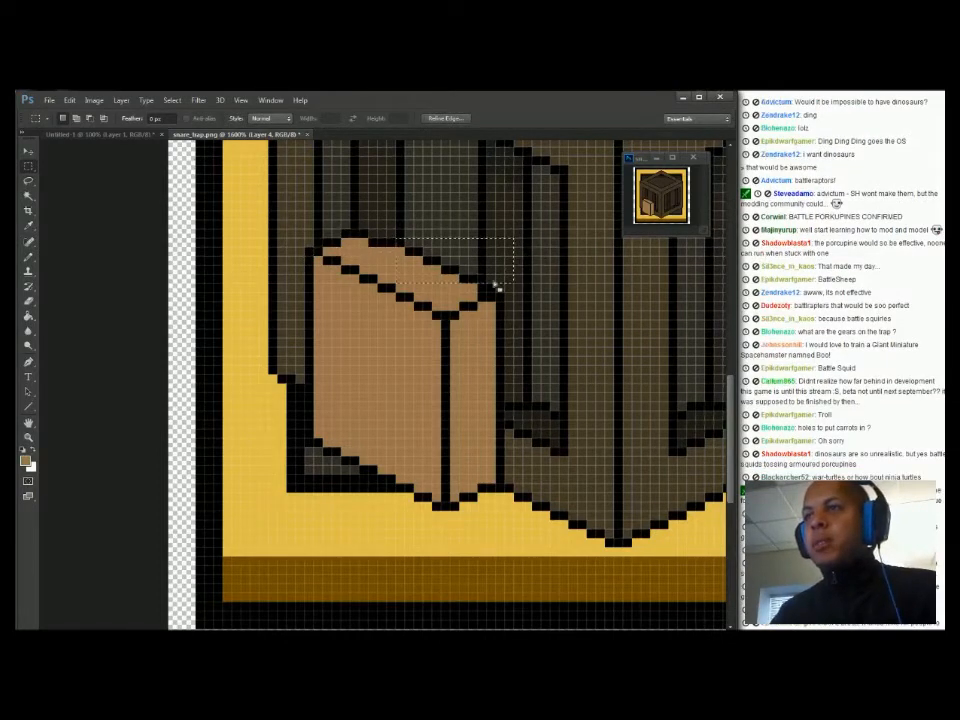
{"action": "left_click_drag", "start_coordinate": [473, 280], "coordinate": [521, 296]}
{"action": "key", "text": "ctrl+Down"}
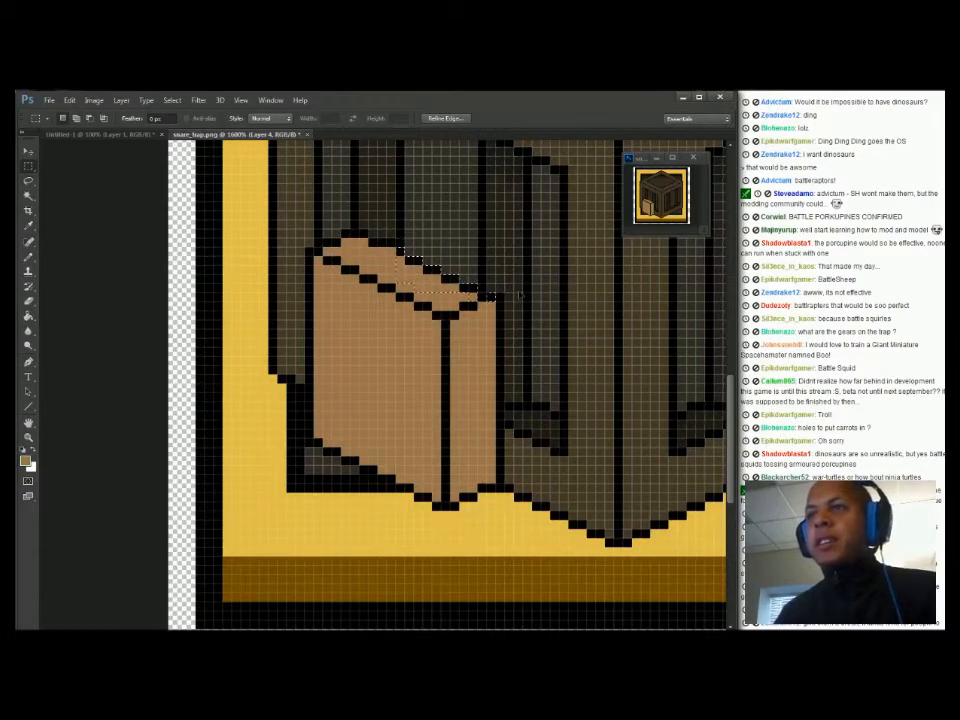
{"action": "key", "text": "ctrl+d"}
Repair the black outline where the two moved halves of the top face's back edge meet
{"action": "key", "text": "b"}
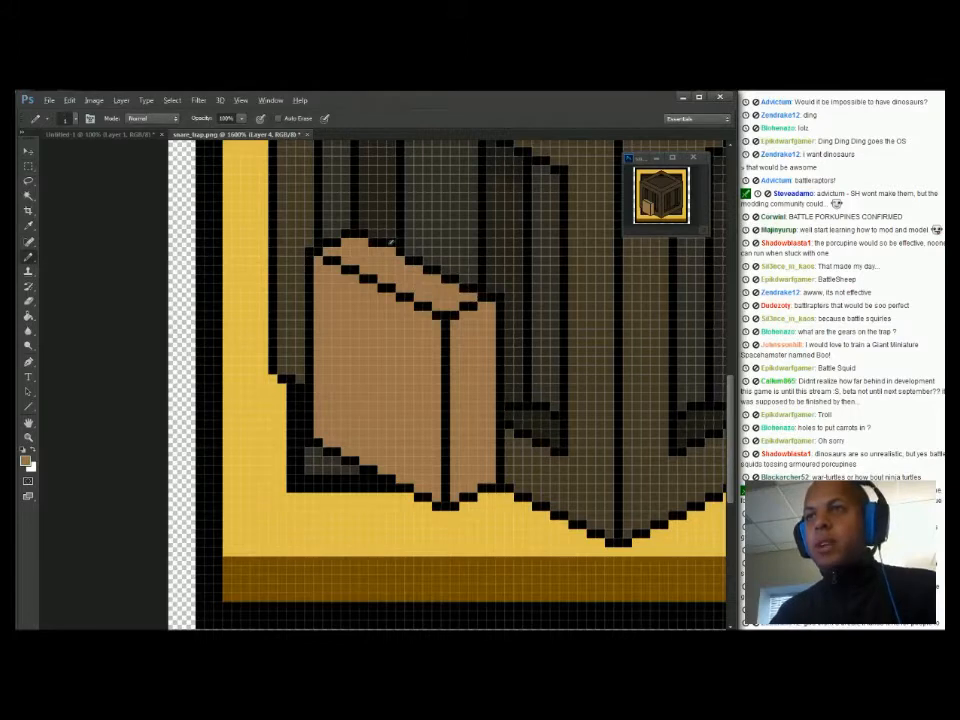
{"action": "left_click", "coordinate": [385, 240], "text": "alt"}
{"action": "key", "text": "m"}
{"action": "left_click_drag", "start_coordinate": [388, 245], "coordinate": [442, 214]}
{"action": "key", "text": "ctrl+d"}
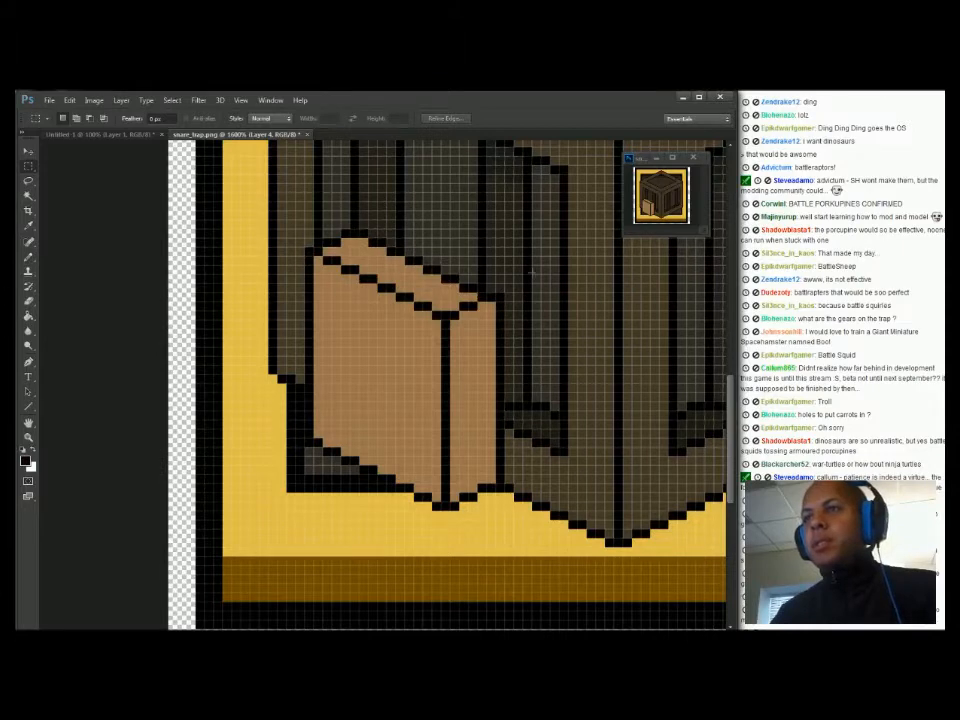
Narrow the block's side face by moving its outer vertical outline one pixel inward
{"action": "mouse_move", "coordinate": [520, 291]}
{"action": "left_mouse_down"}
{"action": "mouse_move", "coordinate": [515, 514]}
{"action": "mouse_move", "coordinate": [499, 526]}
{"action": "left_mouse_up"}
{"action": "key", "text": "ctrl+Left"}
{"action": "key", "text": "ctrl+d"}
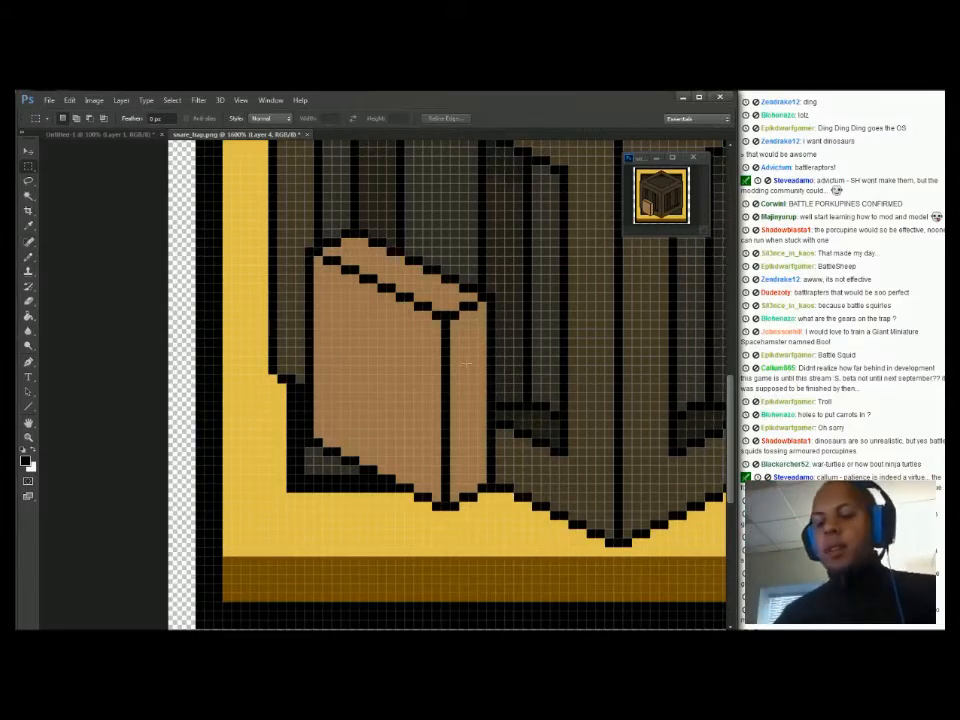
Choose the darker brown #7a6543 as foreground colour and fill the block's front face with it
{"action": "key", "text": "b"}
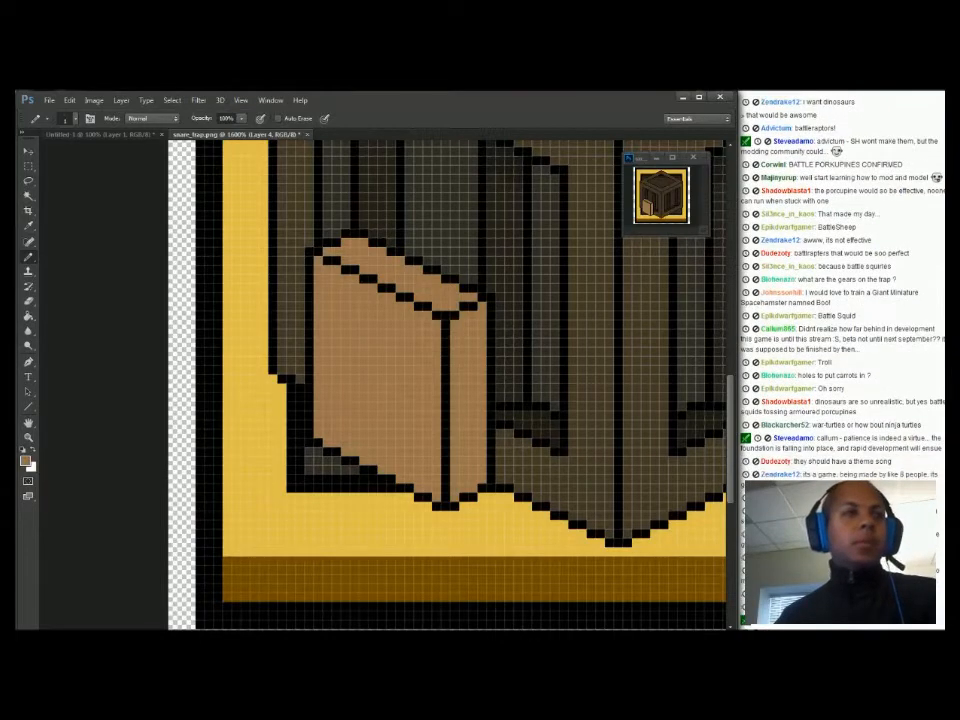
{"action": "left_click", "coordinate": [25, 459]}
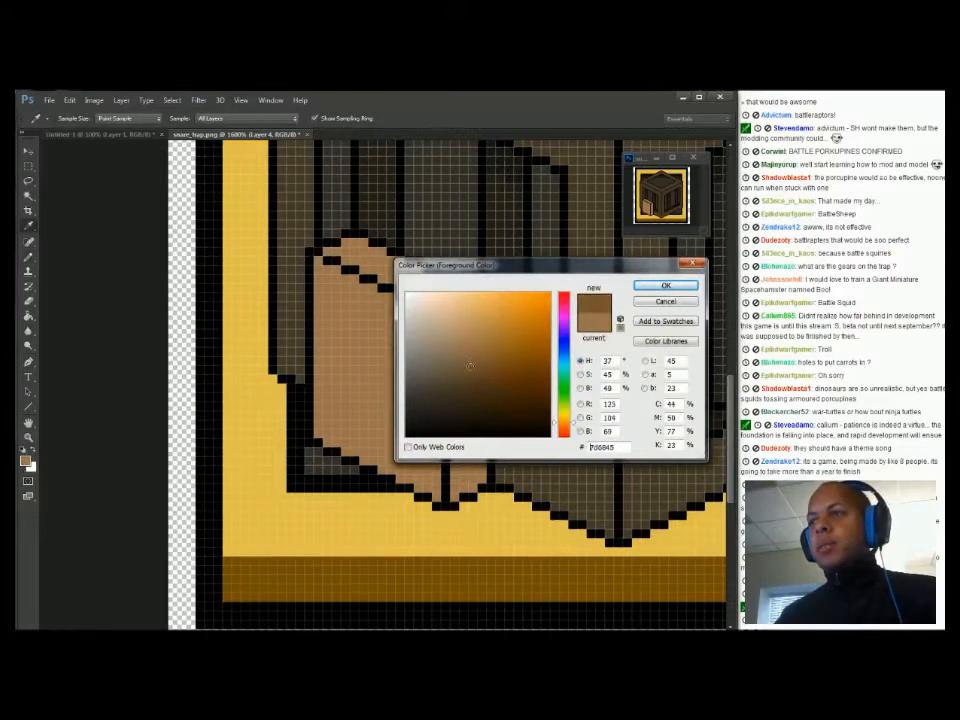
{"action": "left_click", "coordinate": [471, 368]}
{"action": "left_click", "coordinate": [662, 285]}
{"action": "key", "text": "g"}
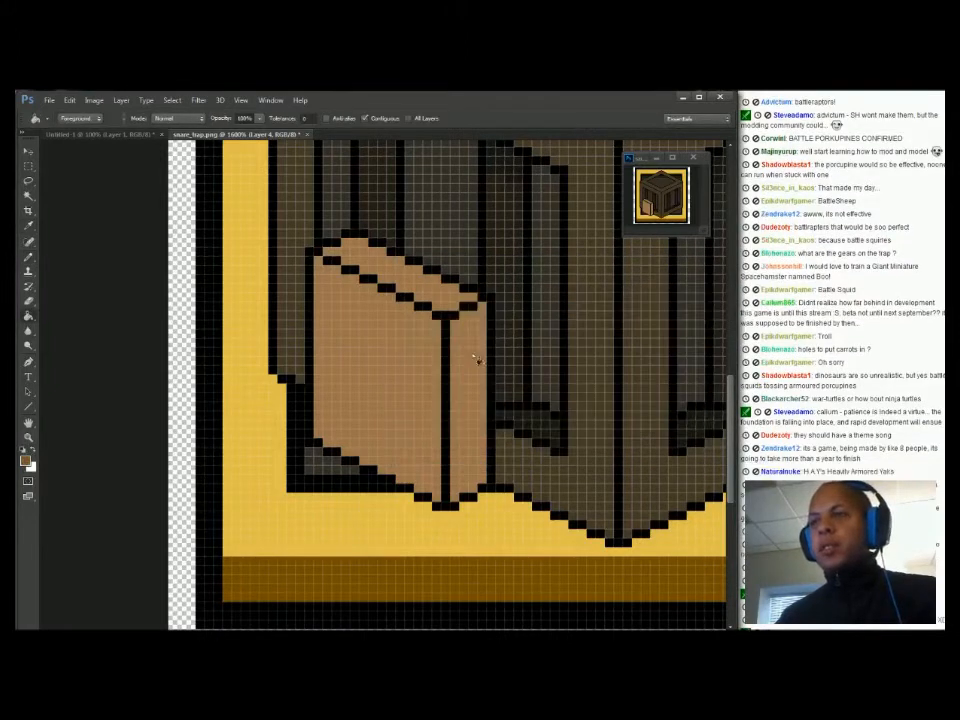
{"action": "left_click", "coordinate": [370, 264]}
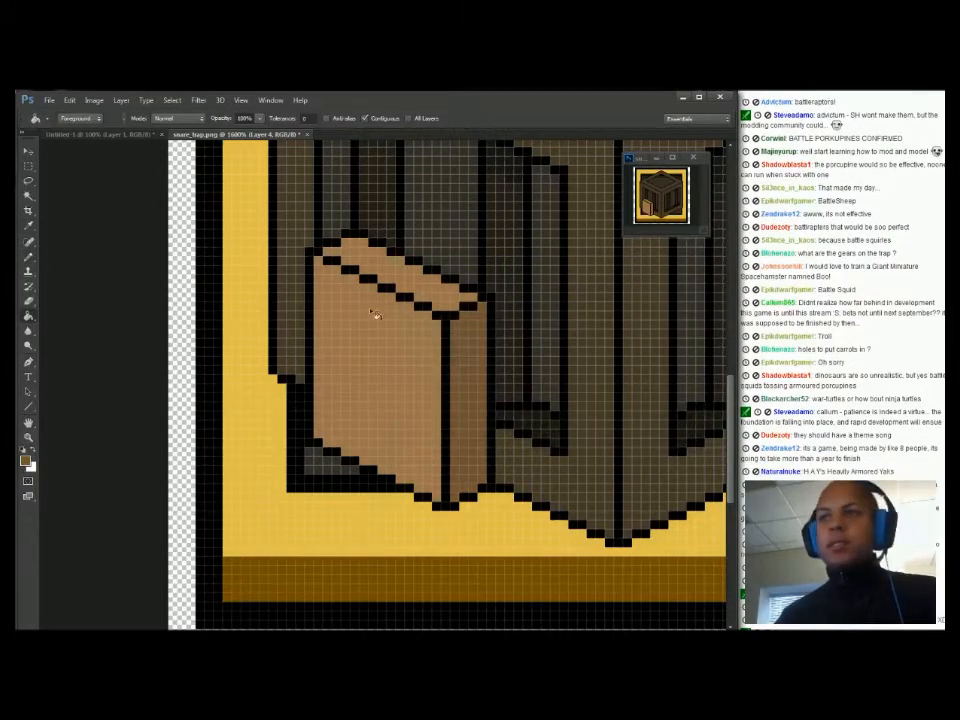
{"action": "left_click", "coordinate": [395, 352]}
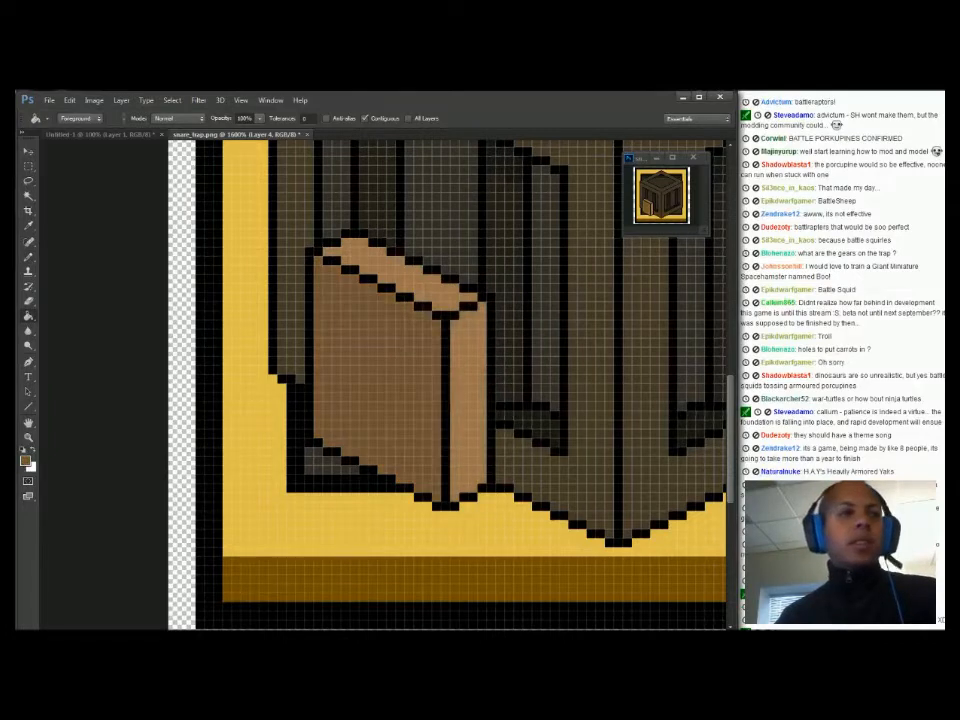
Choose the dark brown #5e4d31 and fill the block's narrow side face with it
{"action": "left_click", "coordinate": [26, 460]}
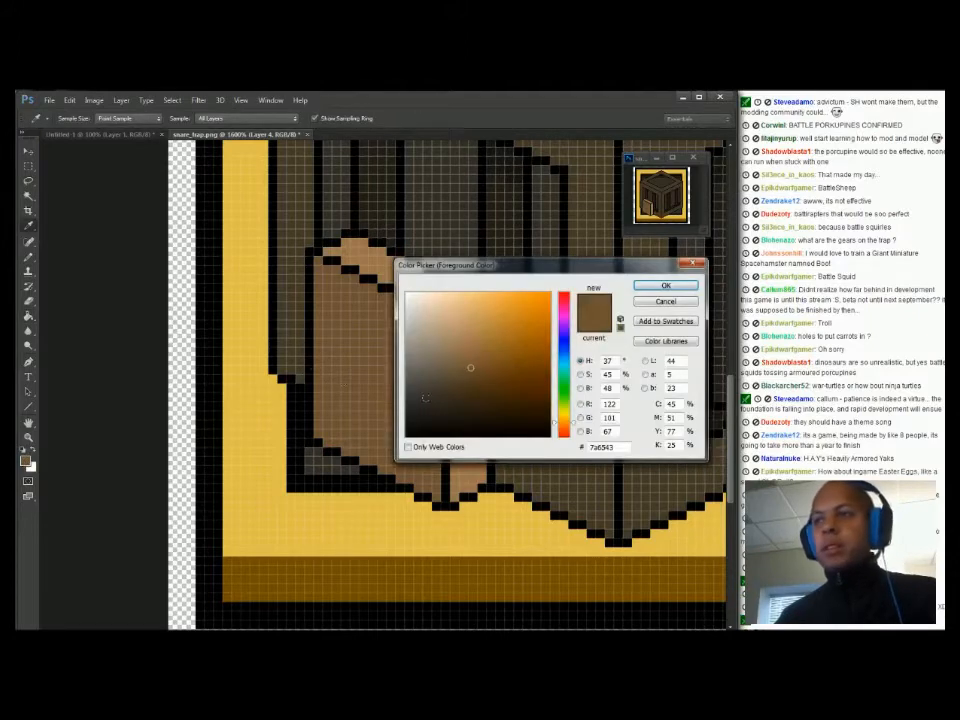
{"action": "left_click", "coordinate": [482, 380]}
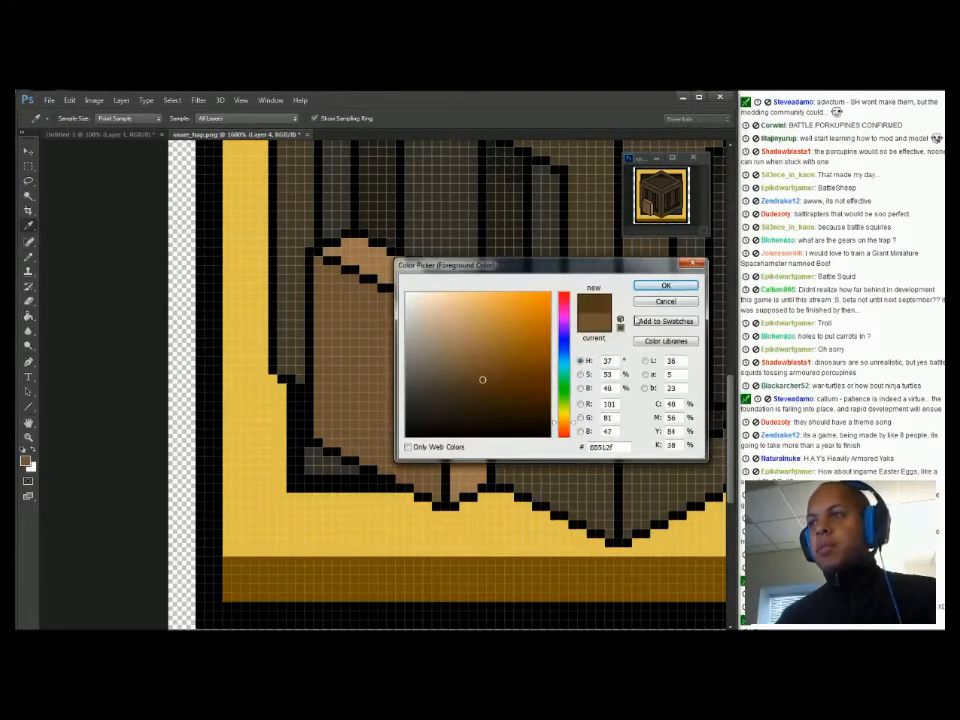
{"action": "left_click", "coordinate": [475, 383]}
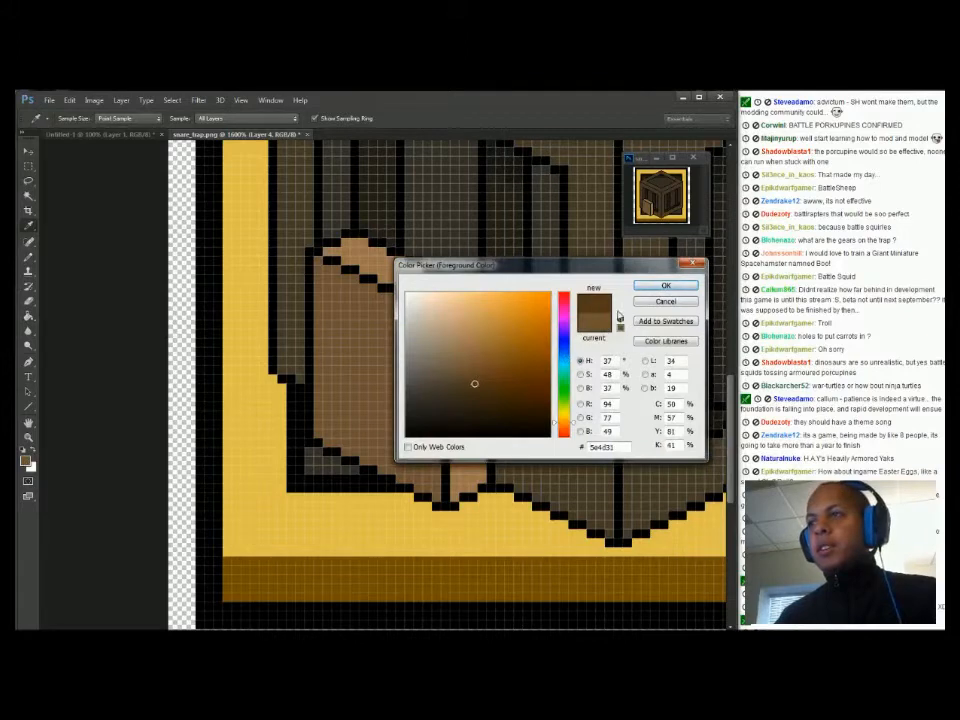
{"action": "left_click", "coordinate": [641, 300]}
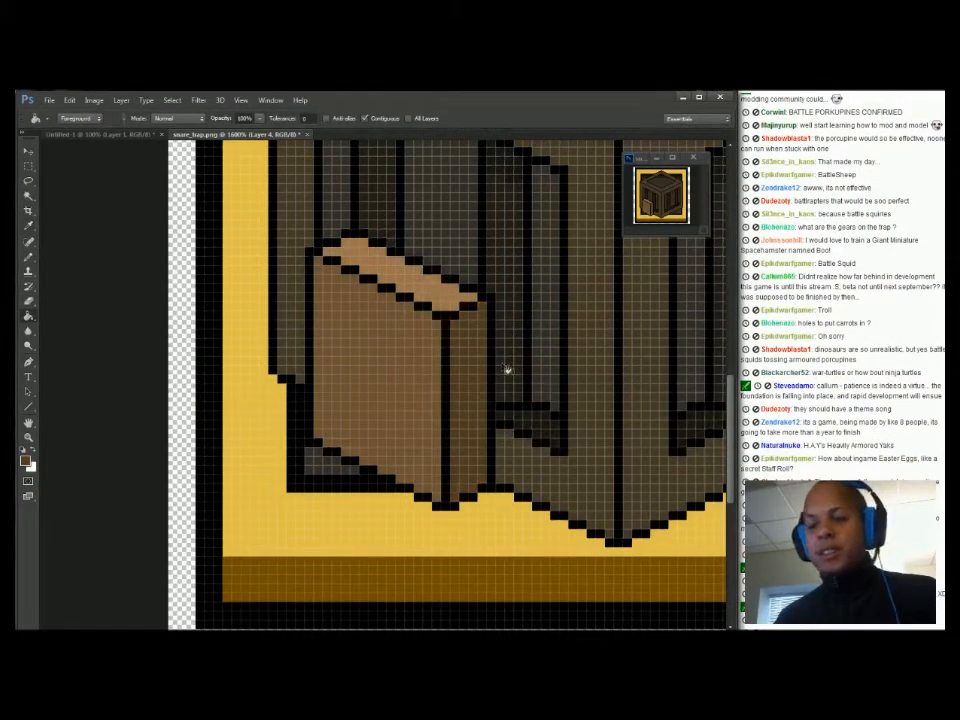
Lighten the vertical outline between the block's front and side faces with brown, using the pencil at 40% opacity
{"action": "key", "text": "ctrl+s"}
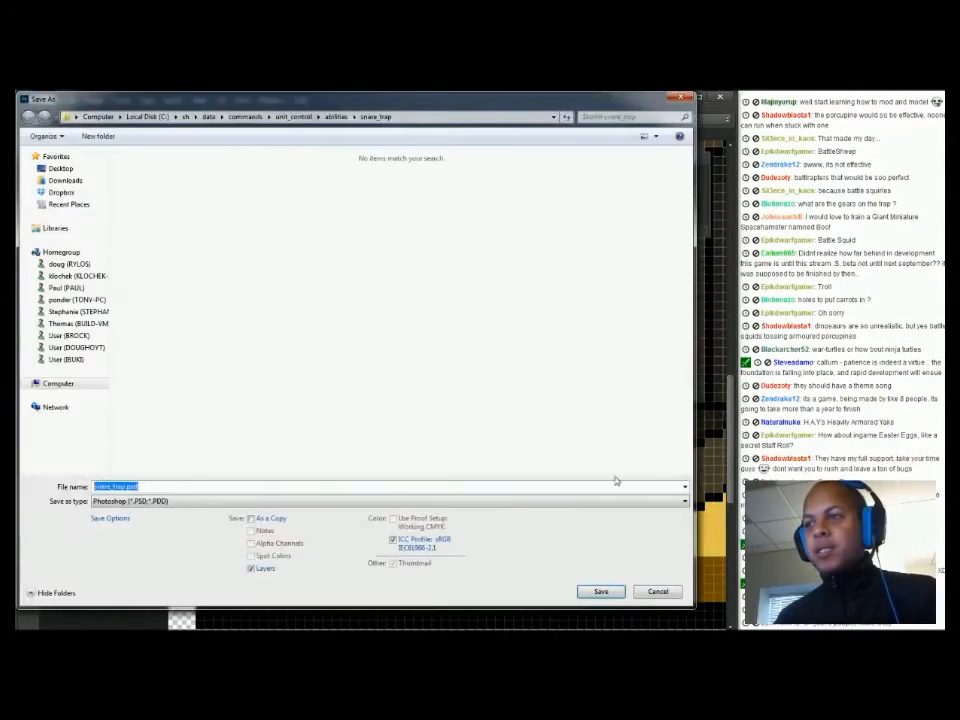
{"action": "left_click", "coordinate": [657, 591]}
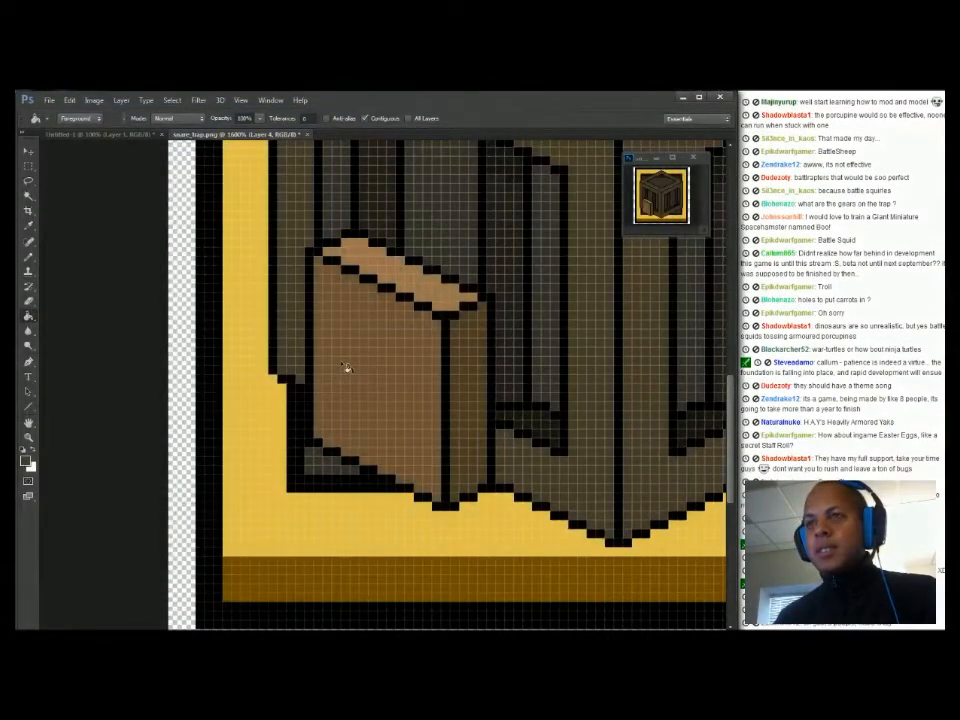
{"action": "key", "text": "b"}
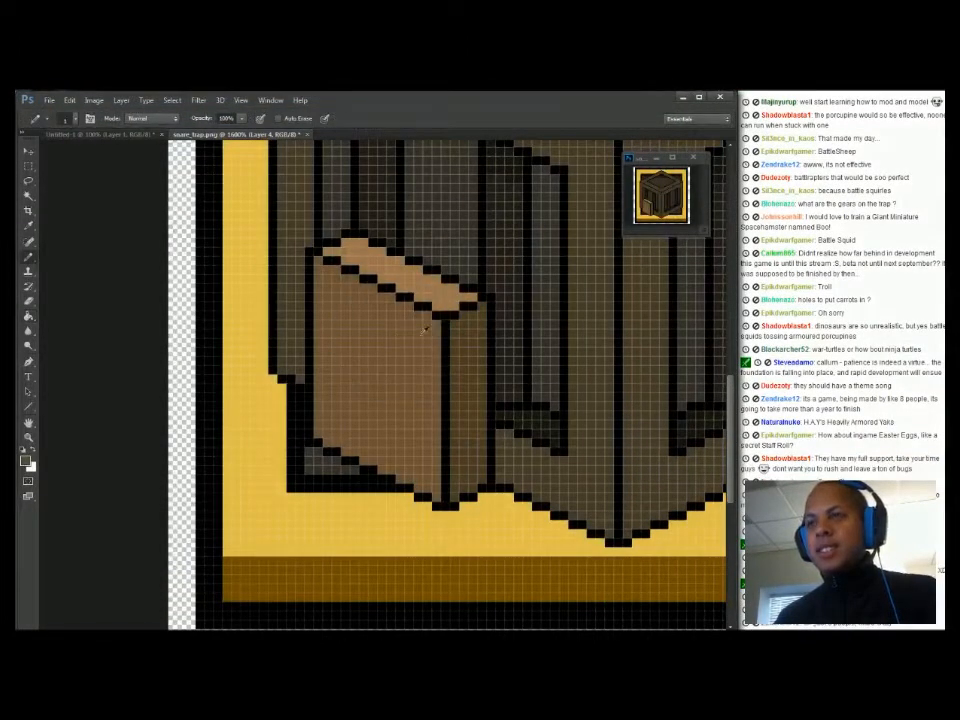
{"action": "key", "text": "4"}
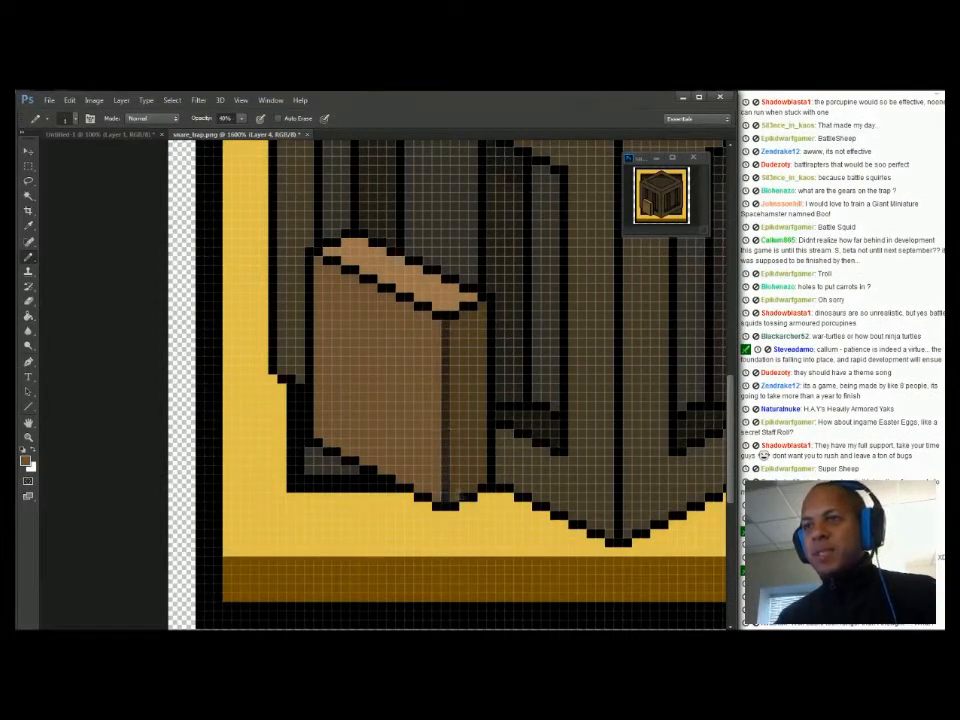
Put the block's layer into a group and hide the pixel grid
{"action": "key", "text": "ctrl+g"}
{"action": "key", "text": "ctrl+h"}
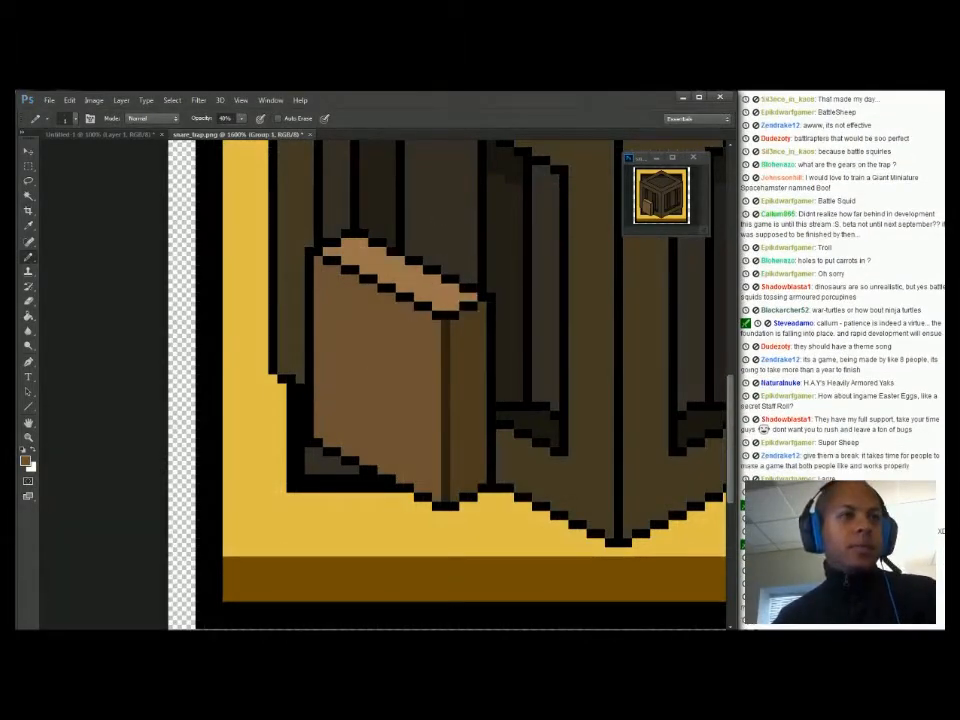
Undo the layer grouping and lighten the inner outline below the block's top face with brown, using the pencil at 40% opacity
{"action": "key", "text": "ctrl+z"}
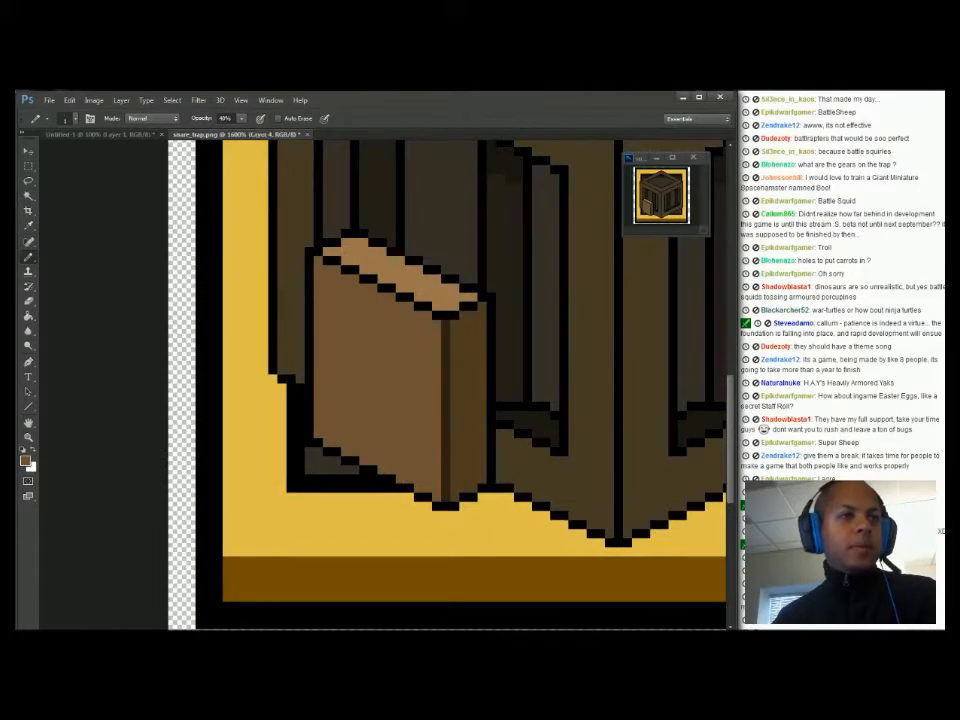
{"action": "key", "text": "alt+bracketleft"}
{"action": "key", "text": "alt+bracketleft"}
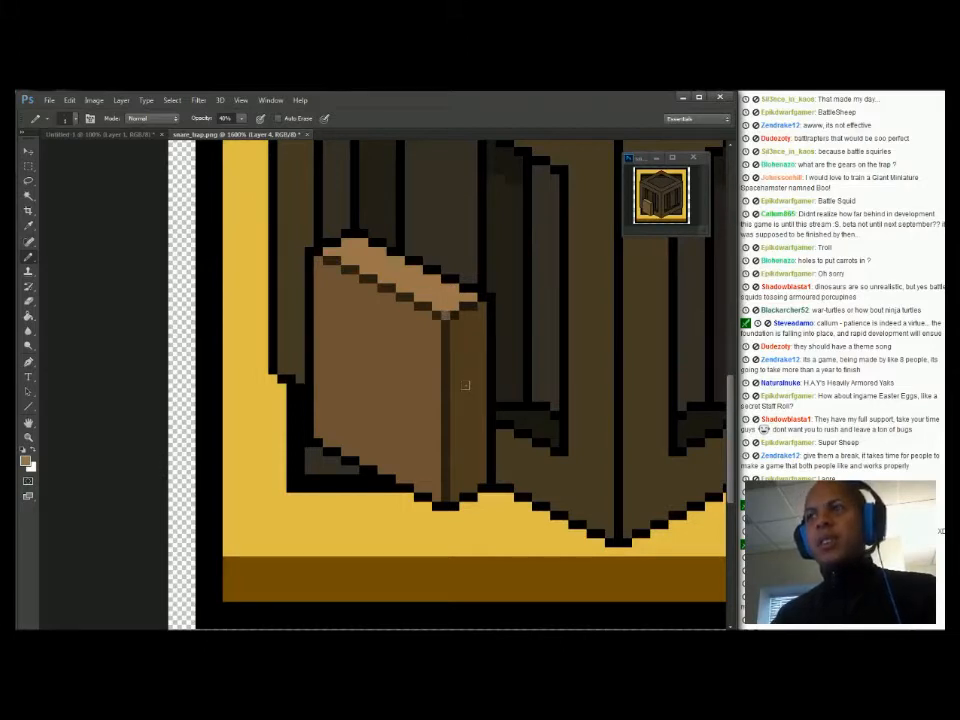
{"action": "left_click", "coordinate": [468, 304], "text": "alt"}
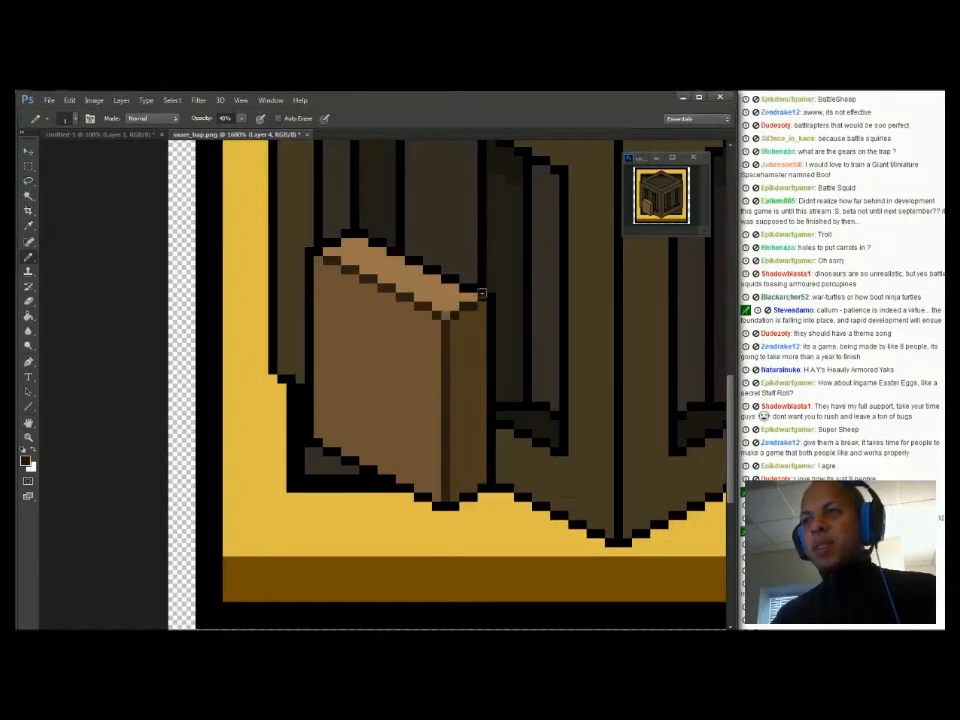
Draw a slanted rectangular opening on the block's front face in black with the pencil at 100% opacity and fill it in
{"action": "key", "text": "0"}
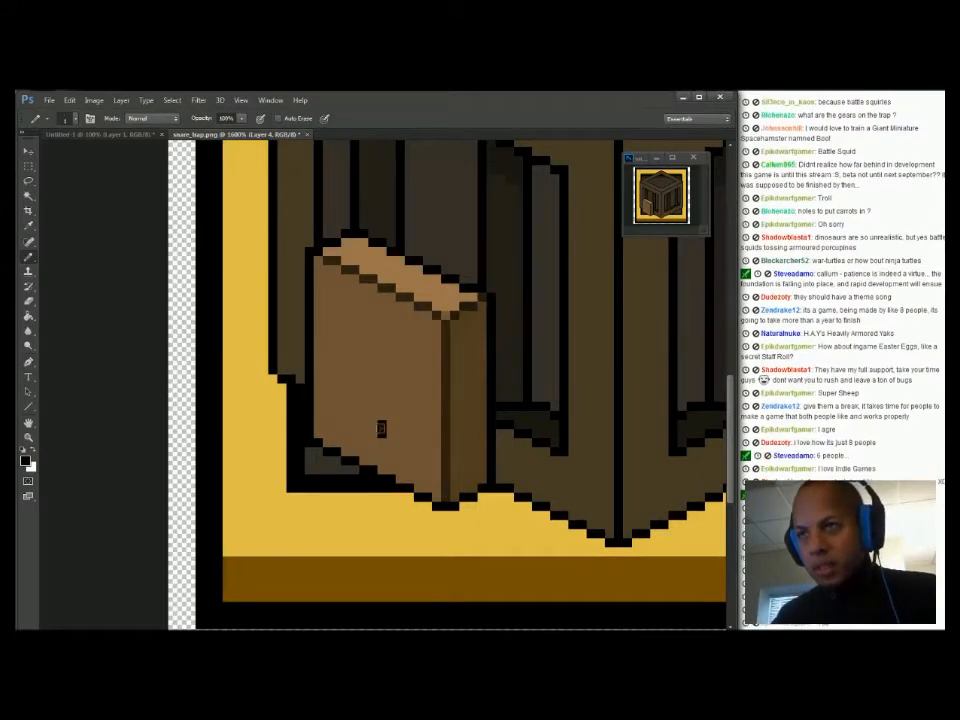
{"action": "left_click_drag", "start_coordinate": [372, 415], "coordinate": [381, 415]}
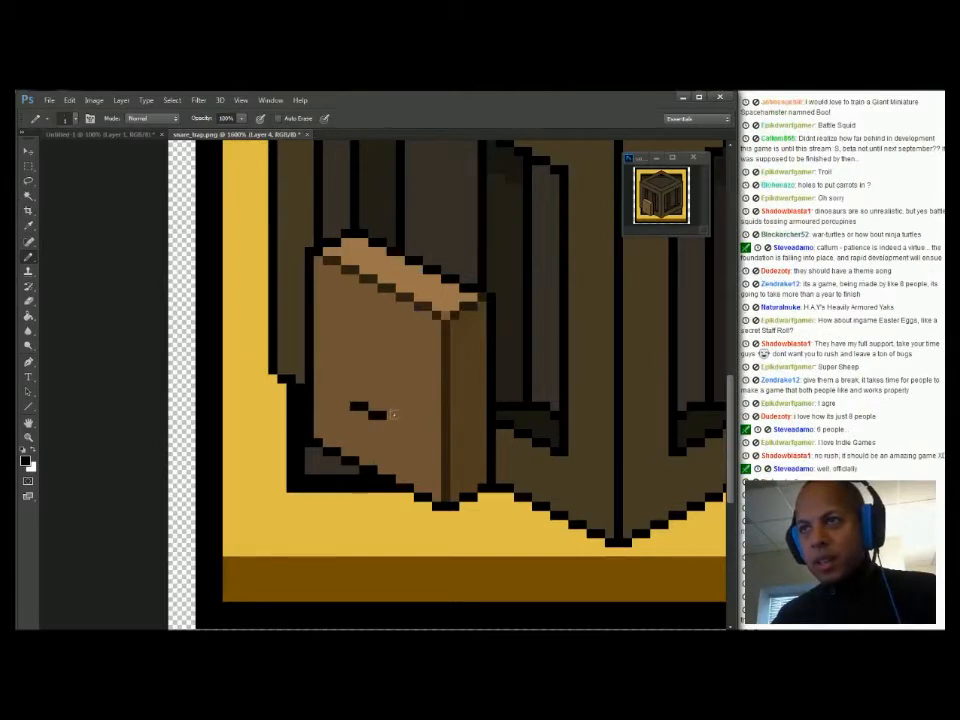
{"action": "left_click", "coordinate": [394, 422]}
{"action": "left_click_drag", "start_coordinate": [343, 397], "coordinate": [347, 321]}
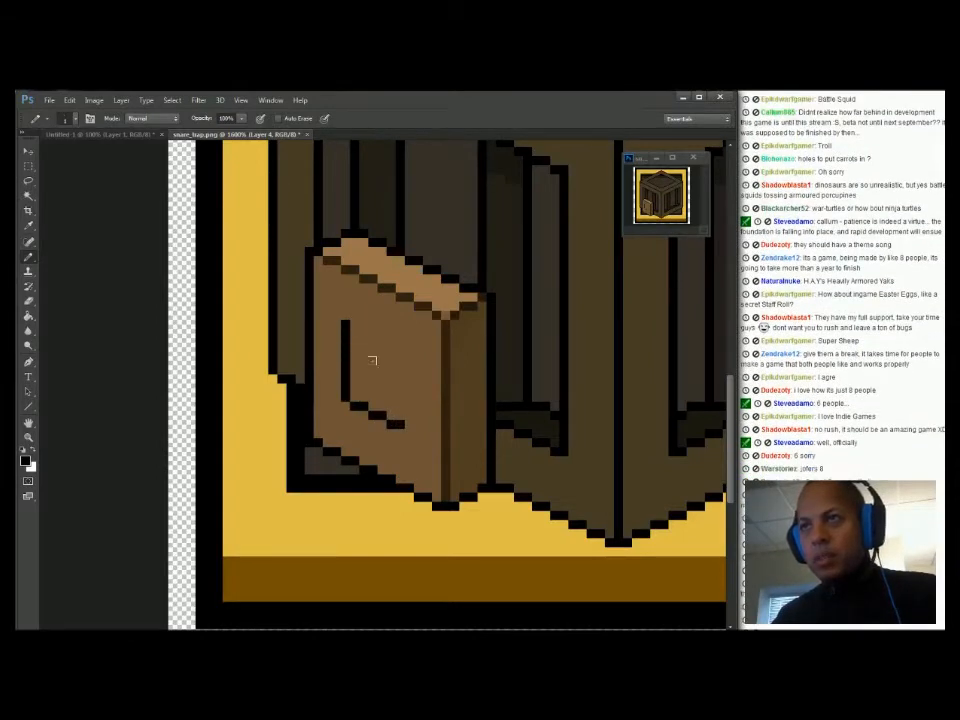
{"action": "left_click", "coordinate": [346, 317]}
{"action": "mouse_move", "coordinate": [355, 324]}
{"action": "left_mouse_down"}
{"action": "mouse_move", "coordinate": [398, 342]}
{"action": "mouse_move", "coordinate": [402, 422]}
{"action": "left_mouse_up"}
{"action": "left_click", "coordinate": [372, 334]}
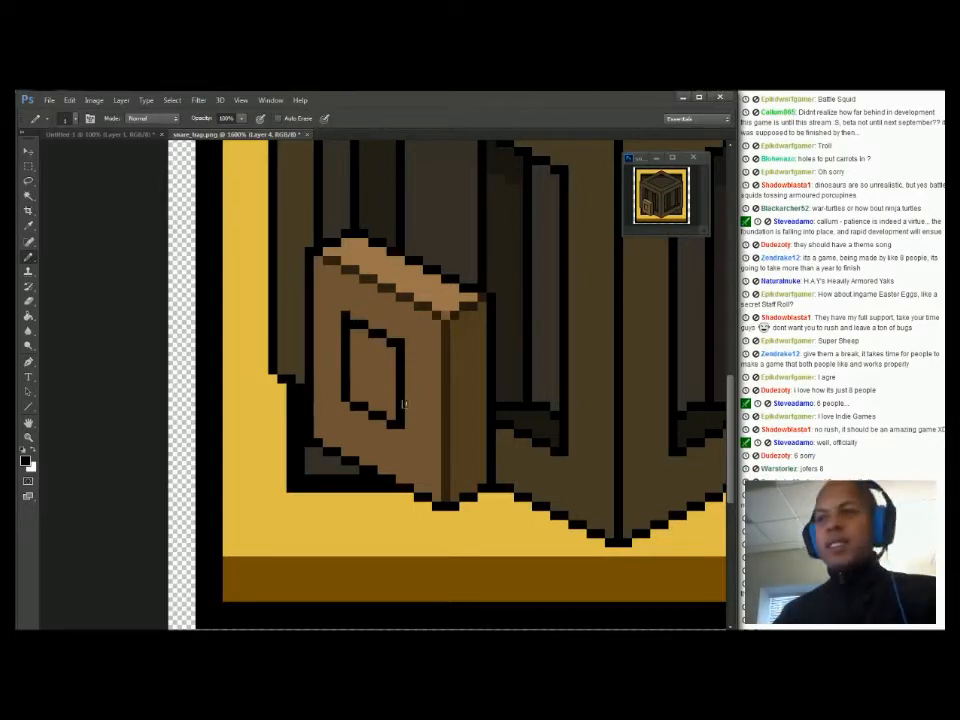
{"action": "mouse_move", "coordinate": [392, 412]}
{"action": "left_mouse_down"}
{"action": "mouse_move", "coordinate": [388, 345]}
{"action": "mouse_move", "coordinate": [383, 418]}
{"action": "mouse_move", "coordinate": [368, 332]}
{"action": "mouse_move", "coordinate": [365, 396]}
{"action": "mouse_move", "coordinate": [356, 385]}
{"action": "mouse_move", "coordinate": [355, 336]}
{"action": "left_mouse_up"}
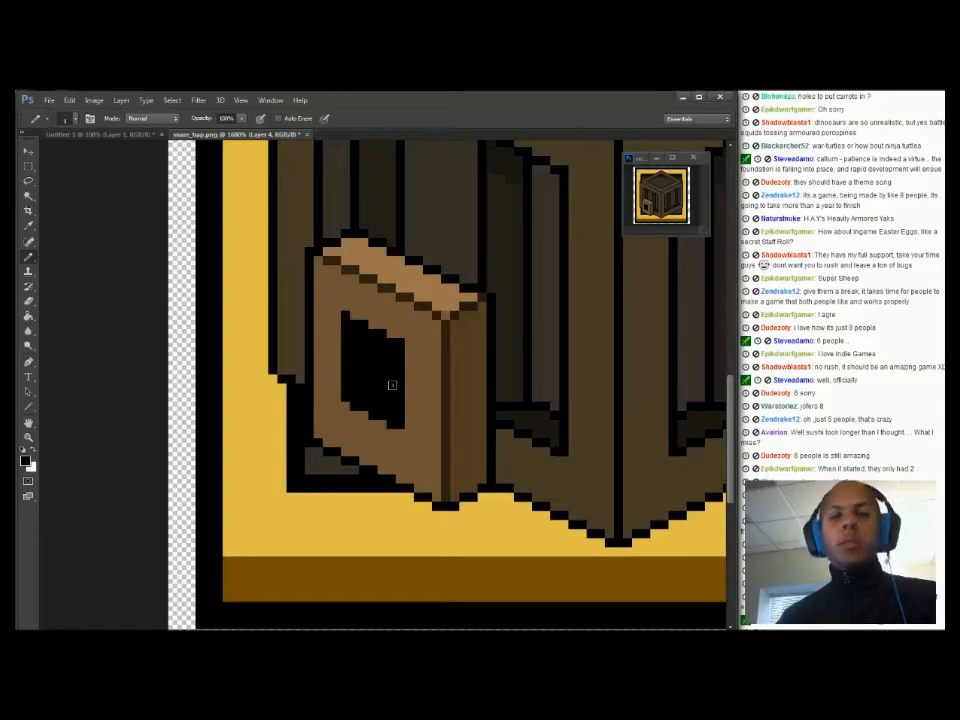
Shorten the black opening by selecting its upper part and shifting it down one pixel
{"action": "key", "text": "m"}
{"action": "left_click_drag", "start_coordinate": [323, 293], "coordinate": [386, 355]}
{"action": "left_click_drag", "start_coordinate": [350, 311], "coordinate": [420, 373], "text": "shift"}
{"action": "key", "text": "ctrl+d"}
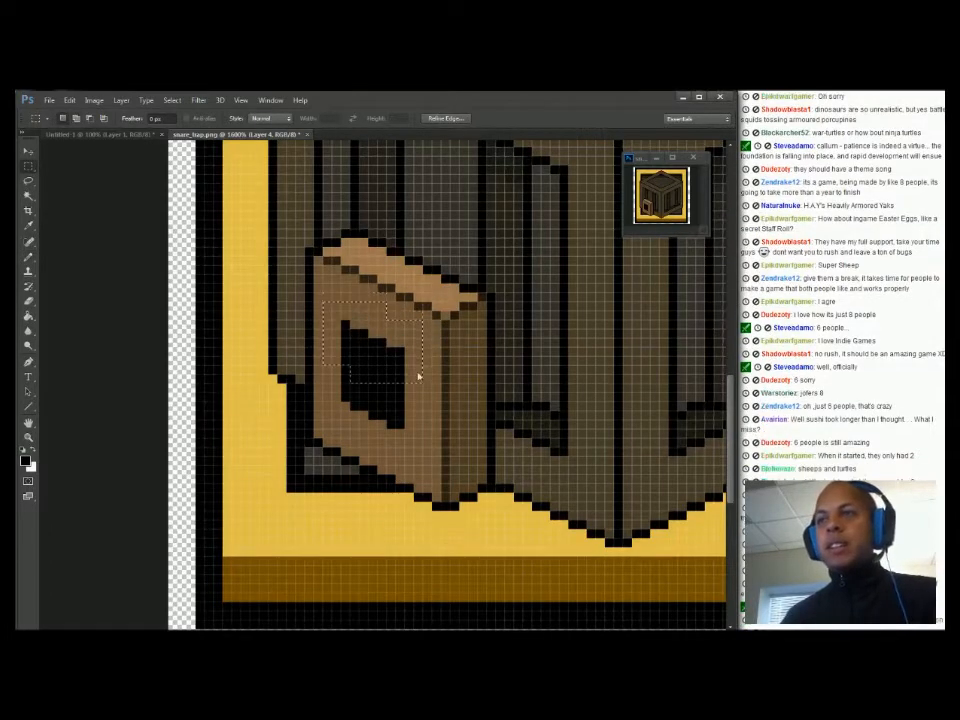
{"action": "key", "text": "ctrl+h"}
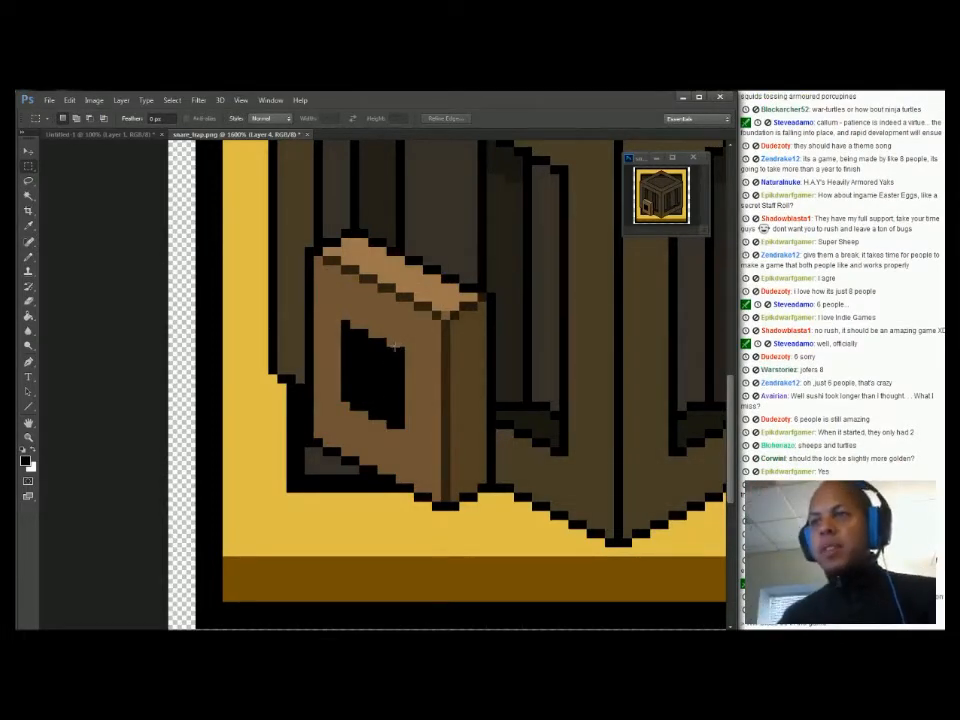
Widen the opening by copying its right edge column one pixel right and down, and hide the pixel grid
{"action": "left_click_drag", "start_coordinate": [404, 338], "coordinate": [415, 452]}
{"action": "key", "text": "ctrl+alt+Right"}
{"action": "key", "text": "ctrl+Down"}
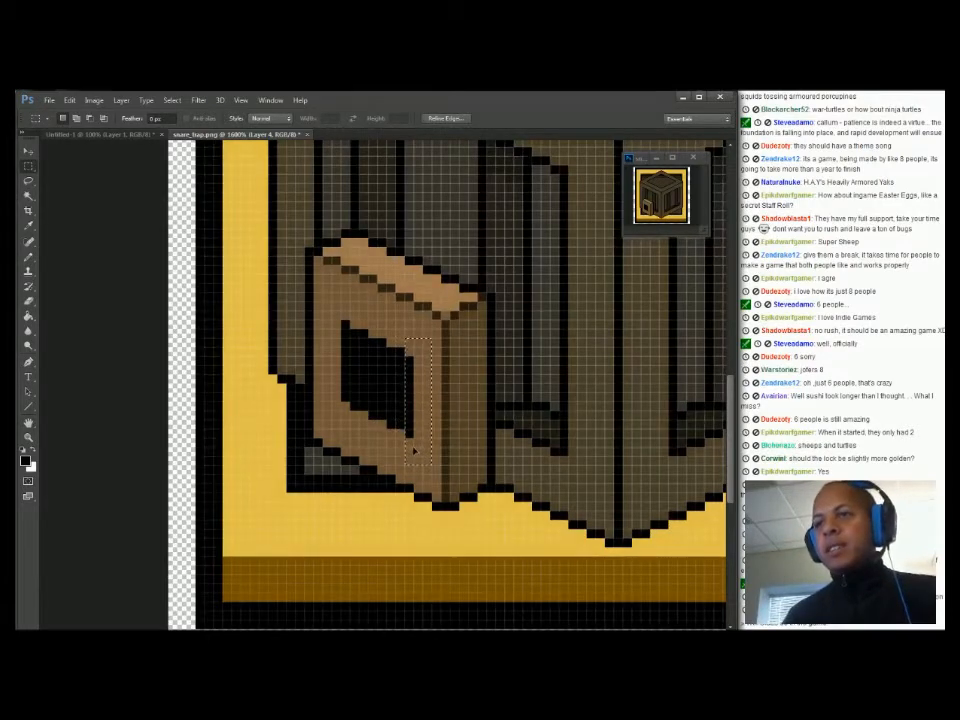
{"action": "key", "text": "ctrl+d"}
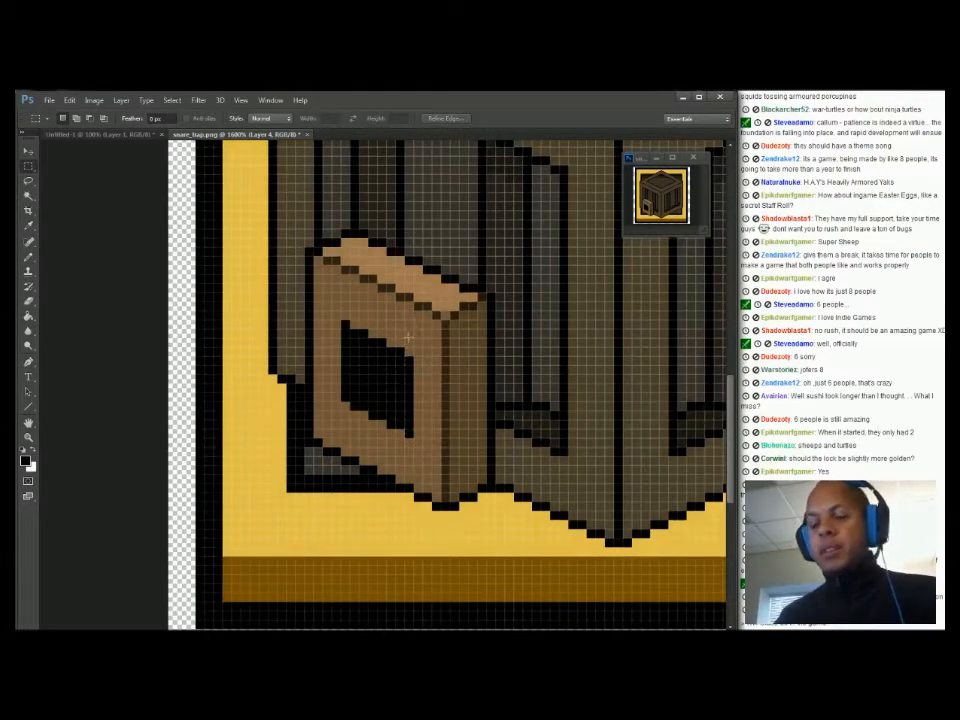
{"action": "key", "text": "ctrl+apostrophe"}
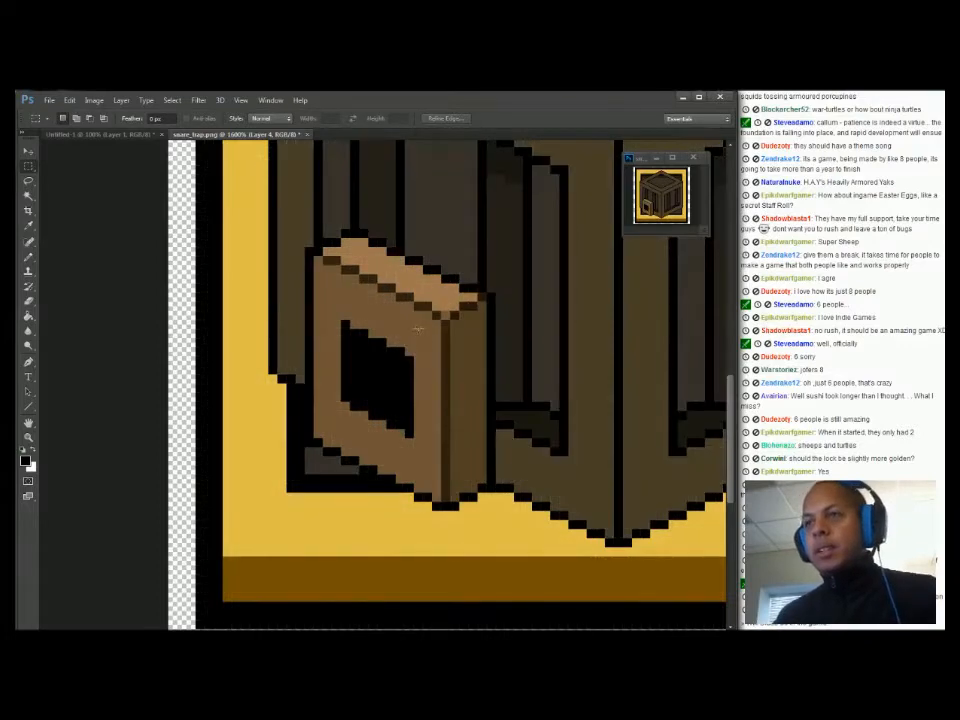
Sample dark brown from the block's vertical edge and paint the inside of the opening, keeping a black border around it
{"action": "key", "text": "b"}
{"action": "left_click", "coordinate": [450, 363], "text": "alt"}
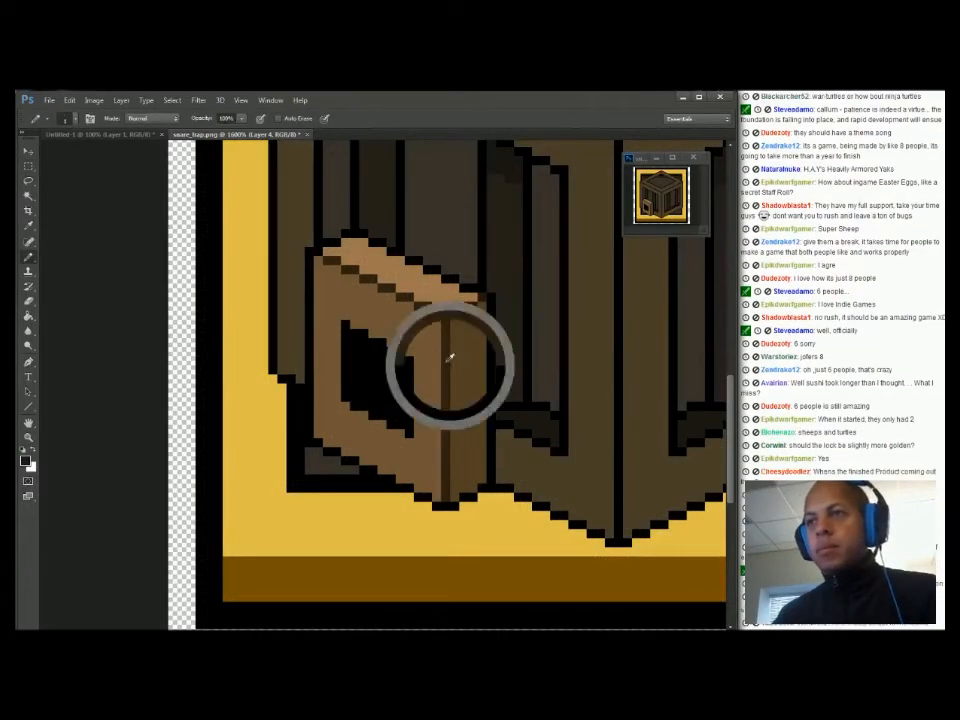
{"action": "left_click_drag", "start_coordinate": [400, 361], "coordinate": [384, 361]}
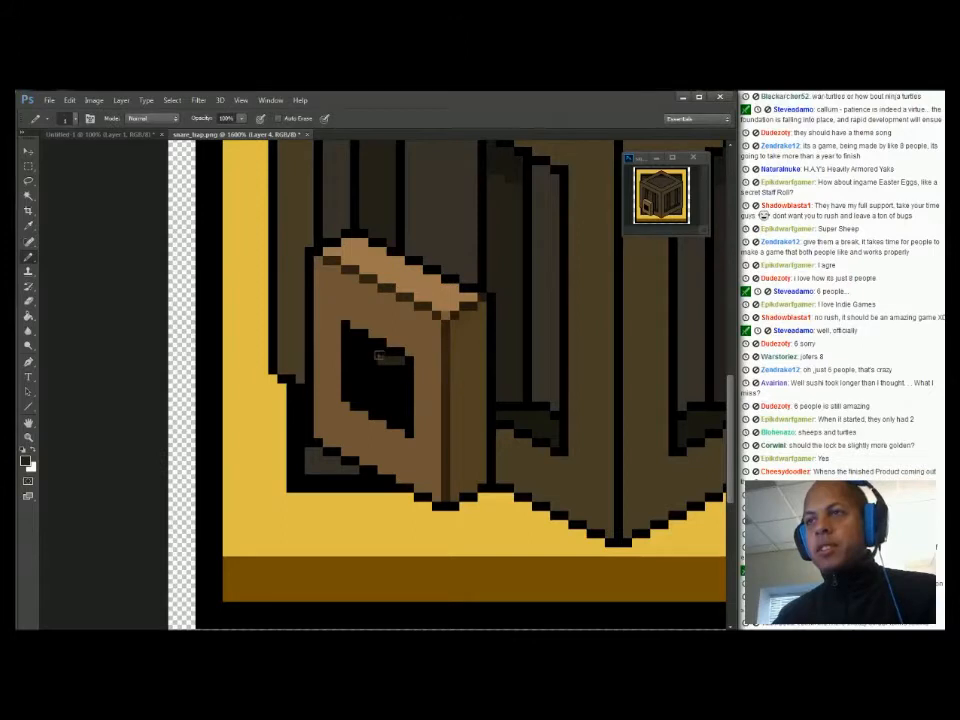
{"action": "left_click_drag", "start_coordinate": [363, 352], "coordinate": [364, 386]}
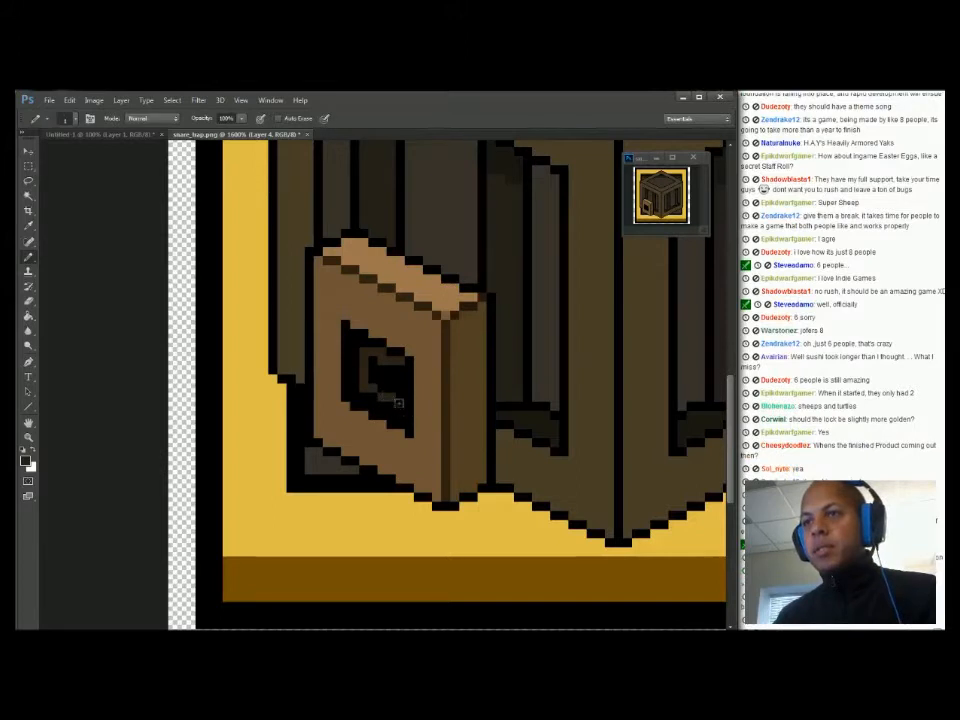
{"action": "left_click_drag", "start_coordinate": [383, 377], "coordinate": [366, 359]}
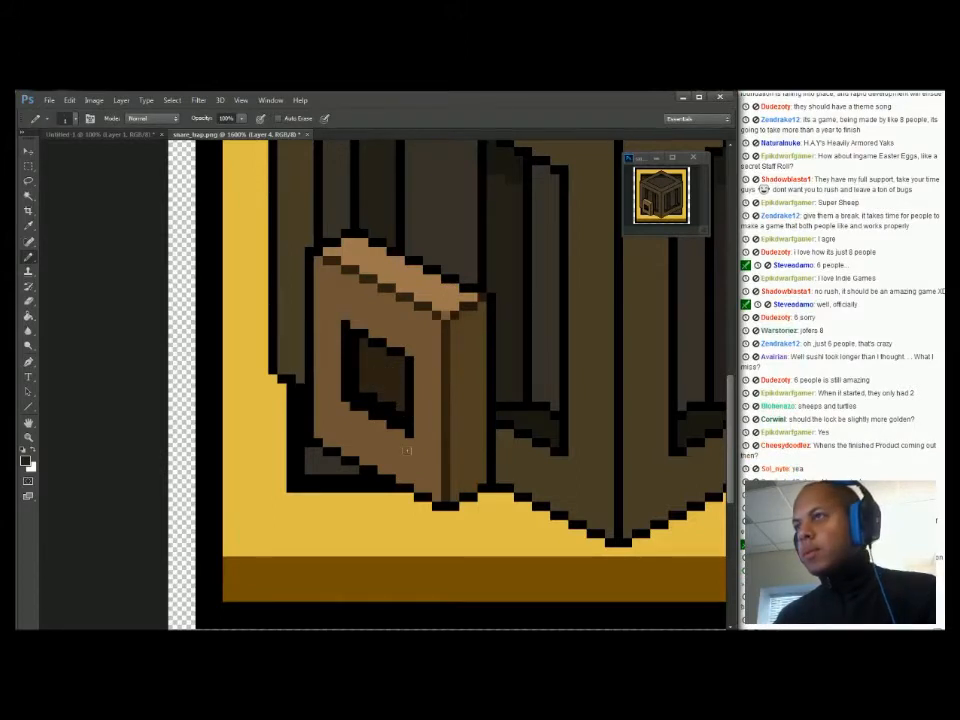
Sample light brown from the block's top face and soften the dark pixels at its corners with the pencil at 30% opacity
{"action": "left_click", "coordinate": [447, 308], "text": "alt"}
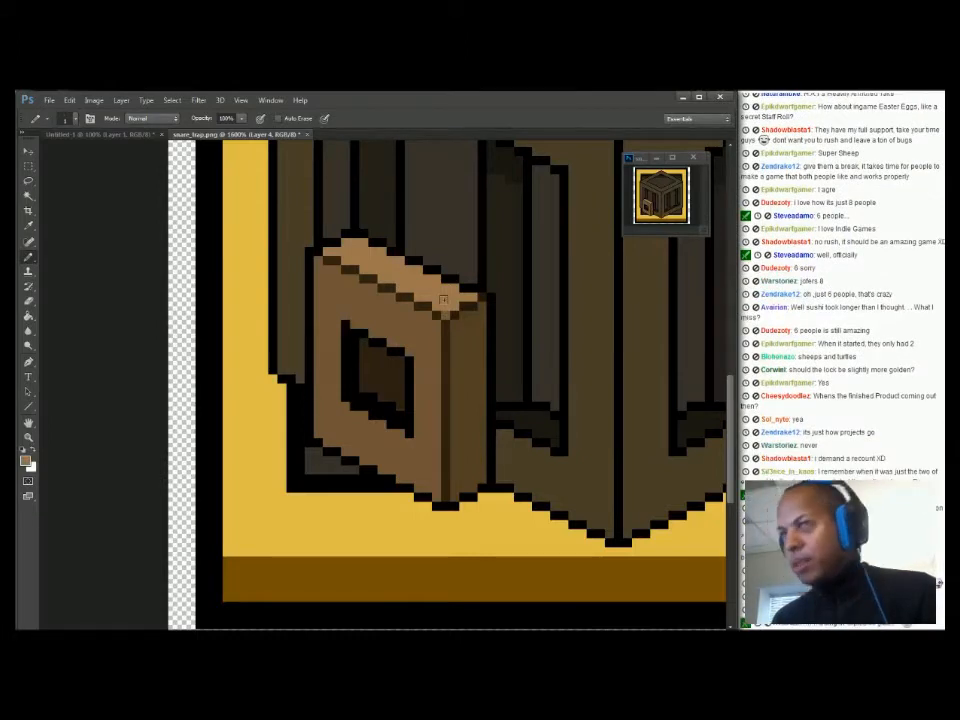
{"action": "key", "text": "5"}
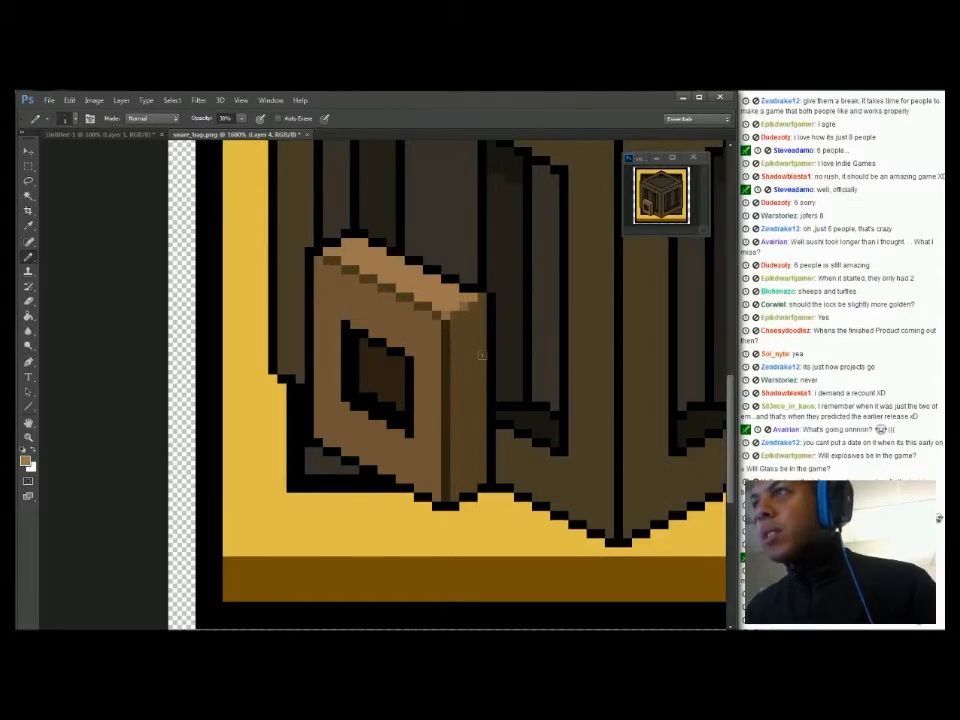
{"action": "left_click", "coordinate": [341, 236], "text": "alt"}
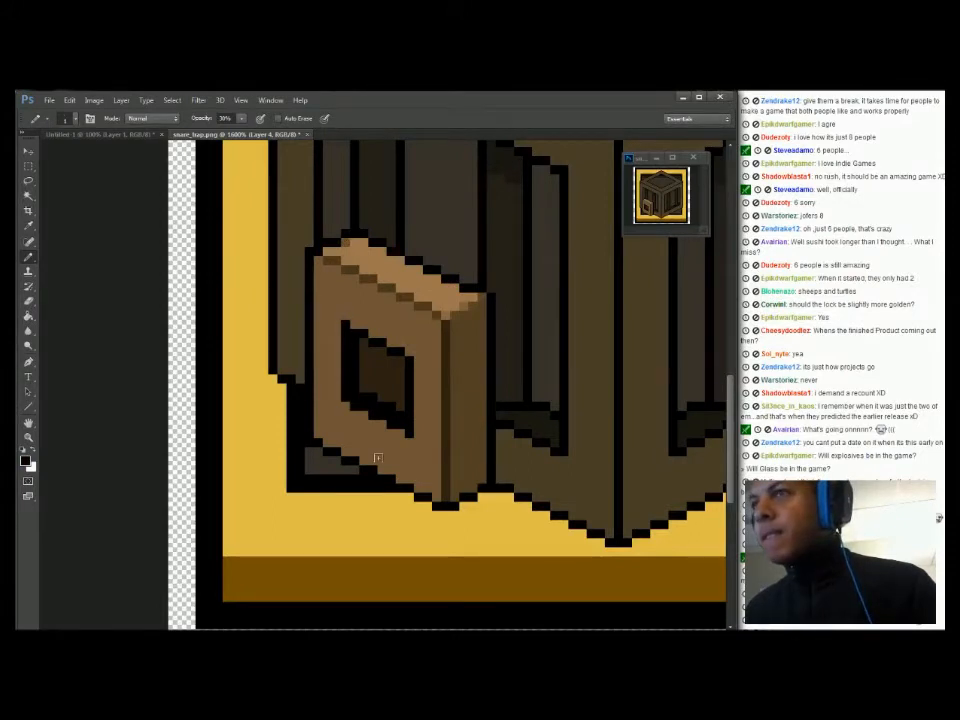
Narrow the opening by moving its left part one pixel right and down, and hide the pixel grid
{"action": "key", "text": "m"}
{"action": "left_click_drag", "start_coordinate": [341, 318], "coordinate": [364, 441]}
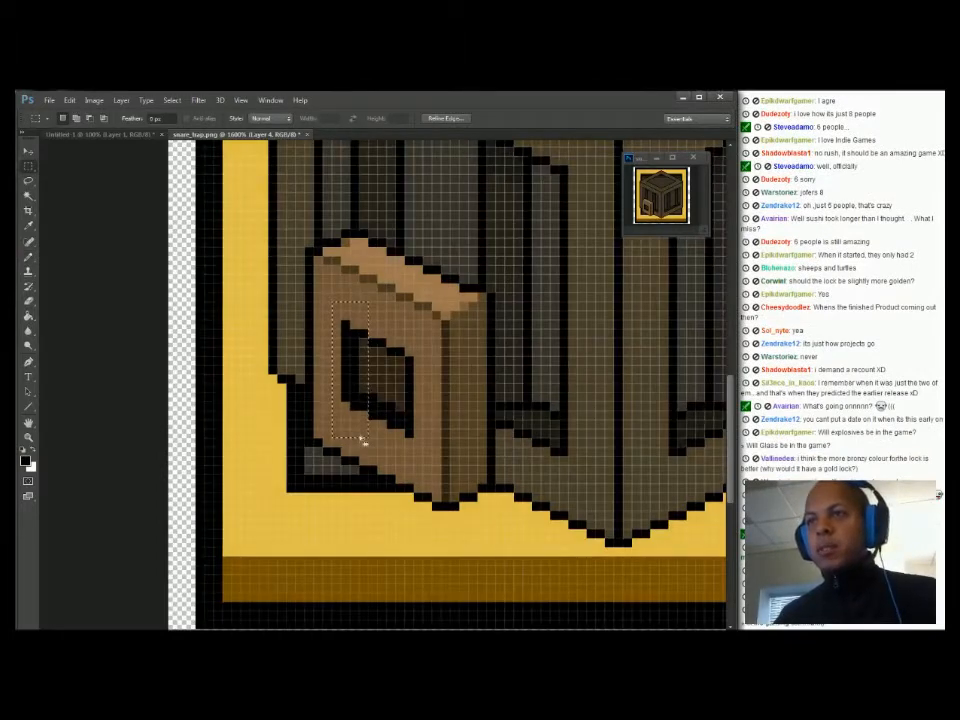
{"action": "key", "text": "ctrl+Right"}
{"action": "key", "text": "ctrl+Down"}
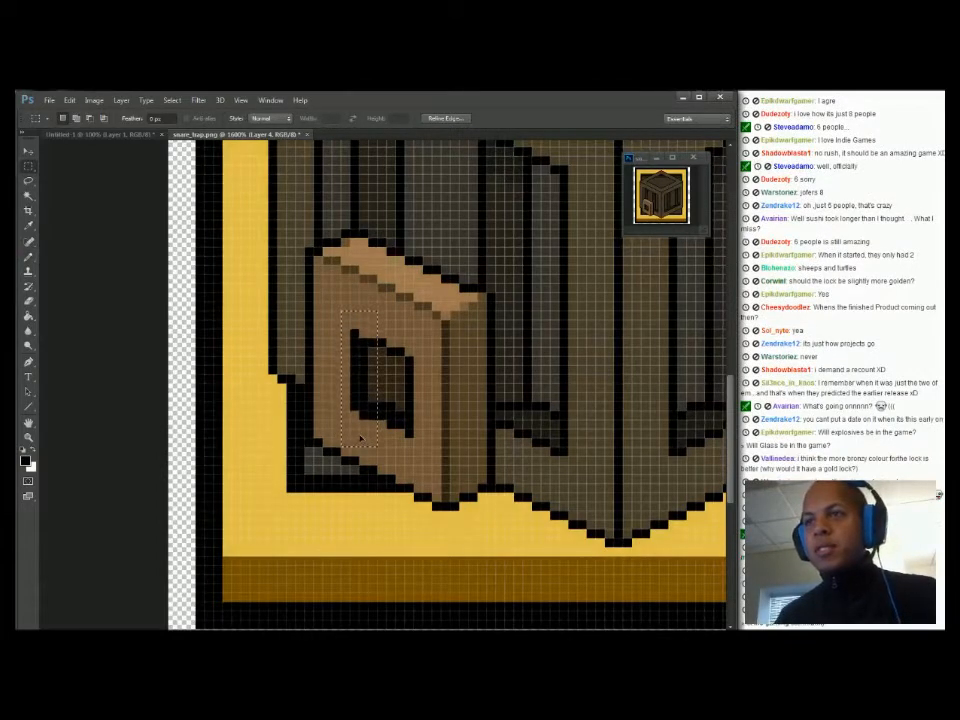
{"action": "key", "text": "ctrl+d"}
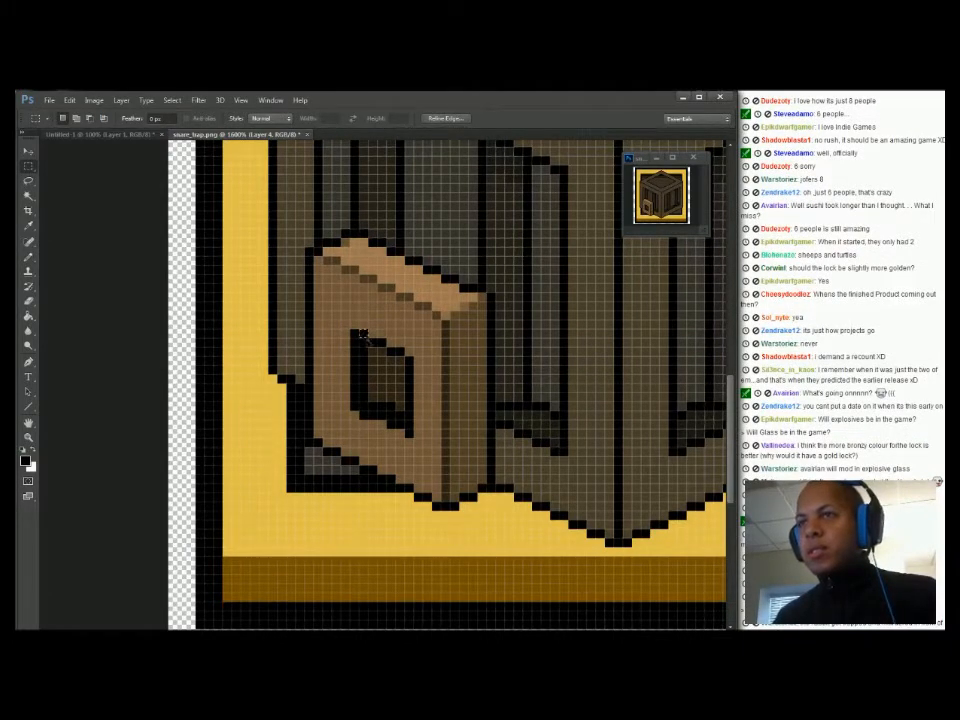
{"action": "key", "text": "ctrl+apostrophe"}
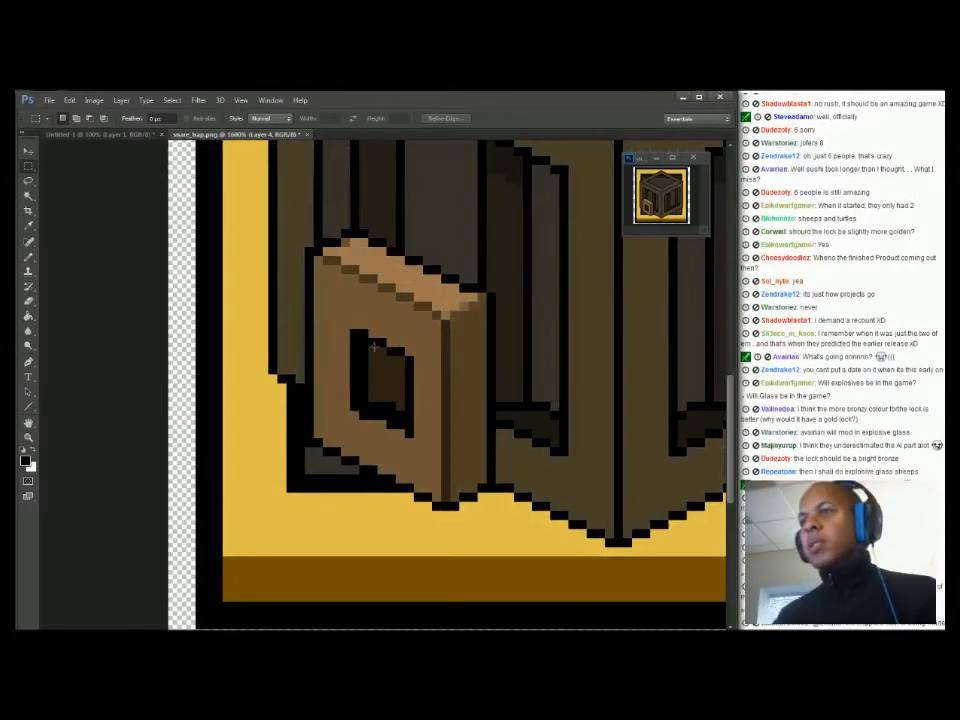
Darken the right and left side faces of the cage frame with black, using the Paint Bucket at reduced opacity
{"action": "left_click_drag", "start_coordinate": [456, 311], "coordinate": [381, 435]}
{"action": "left_click_drag", "start_coordinate": [524, 386], "coordinate": [388, 403]}
{"action": "scroll", "coordinate": [388, 404], "scroll_direction": "down", "scroll_amount": 1, "text": "alt"}
{"action": "left_click_drag", "start_coordinate": [478, 369], "coordinate": [473, 400]}
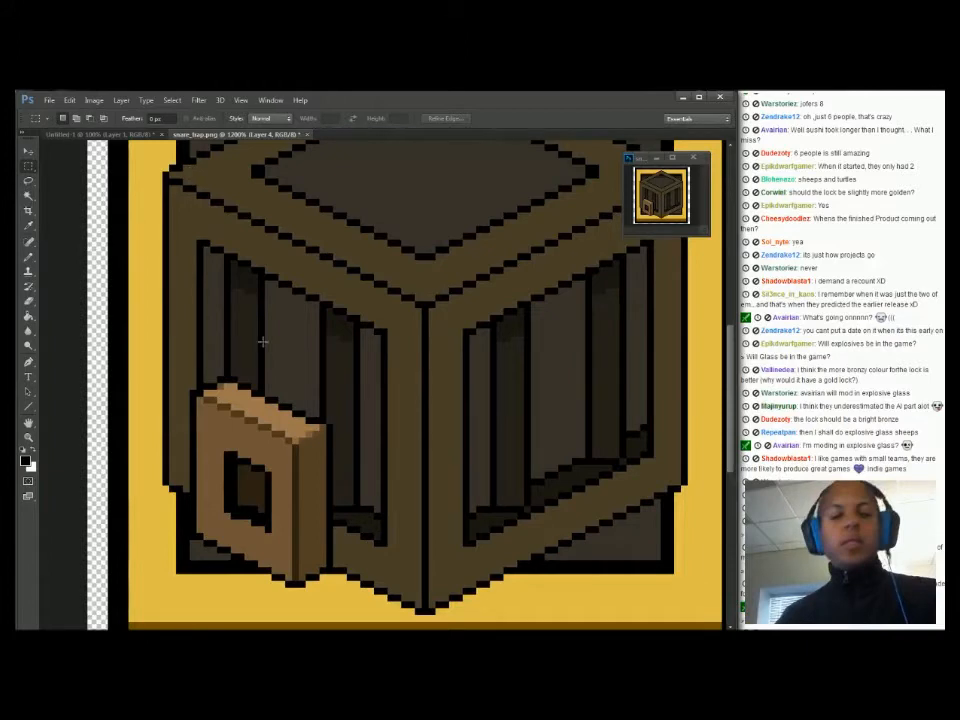
{"action": "key", "text": "b"}
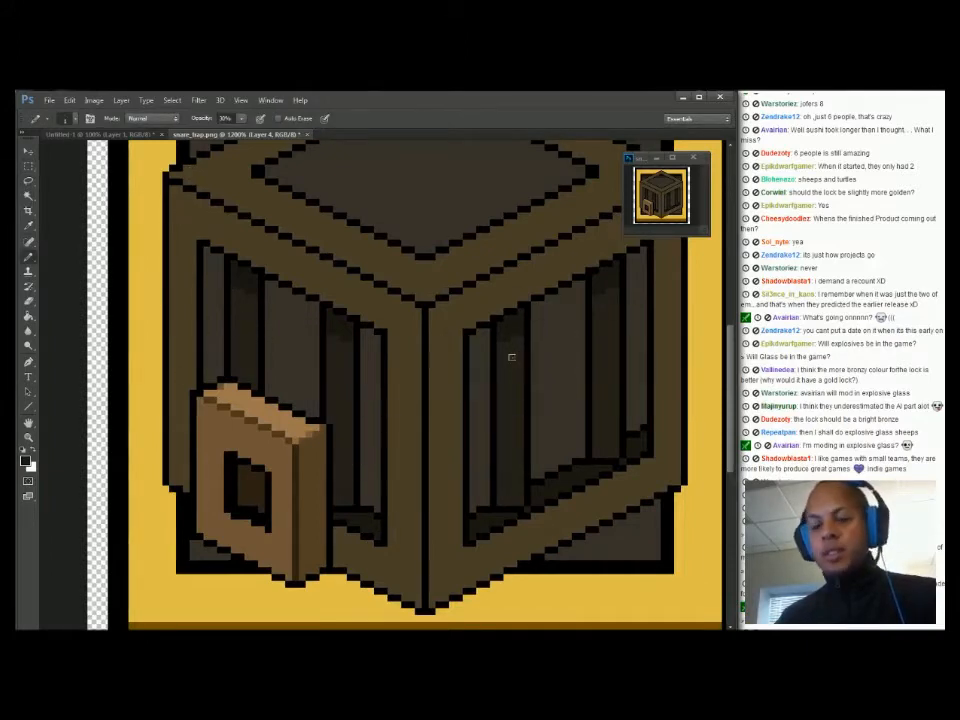
{"action": "key", "text": "g"}
{"action": "key", "text": "8"}
{"action": "left_click", "coordinate": [449, 345]}
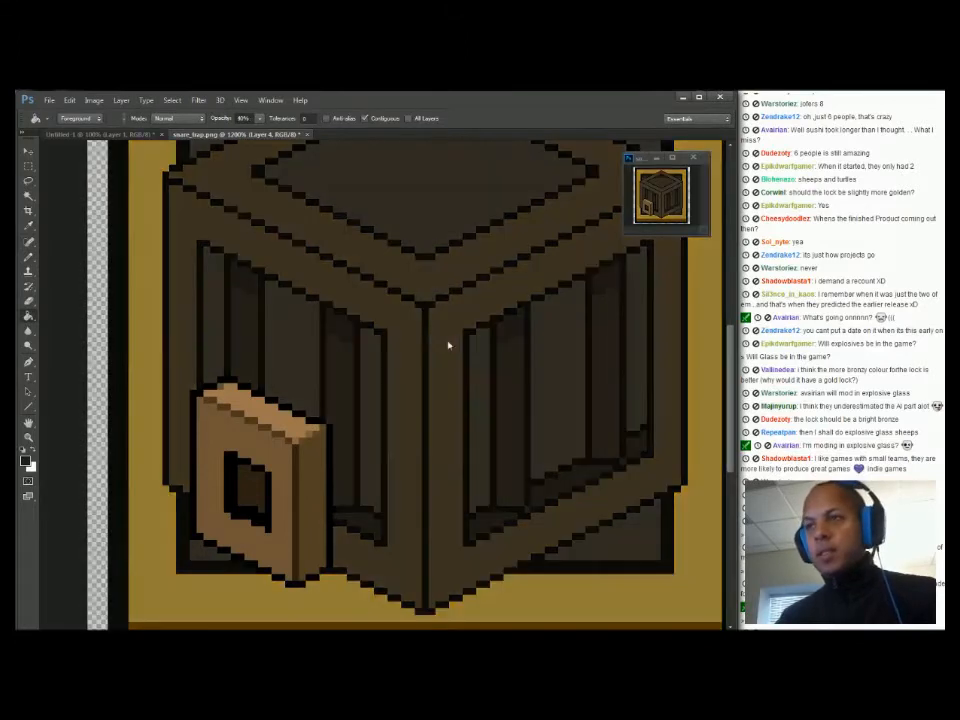
{"action": "key", "text": "ctrl+z"}
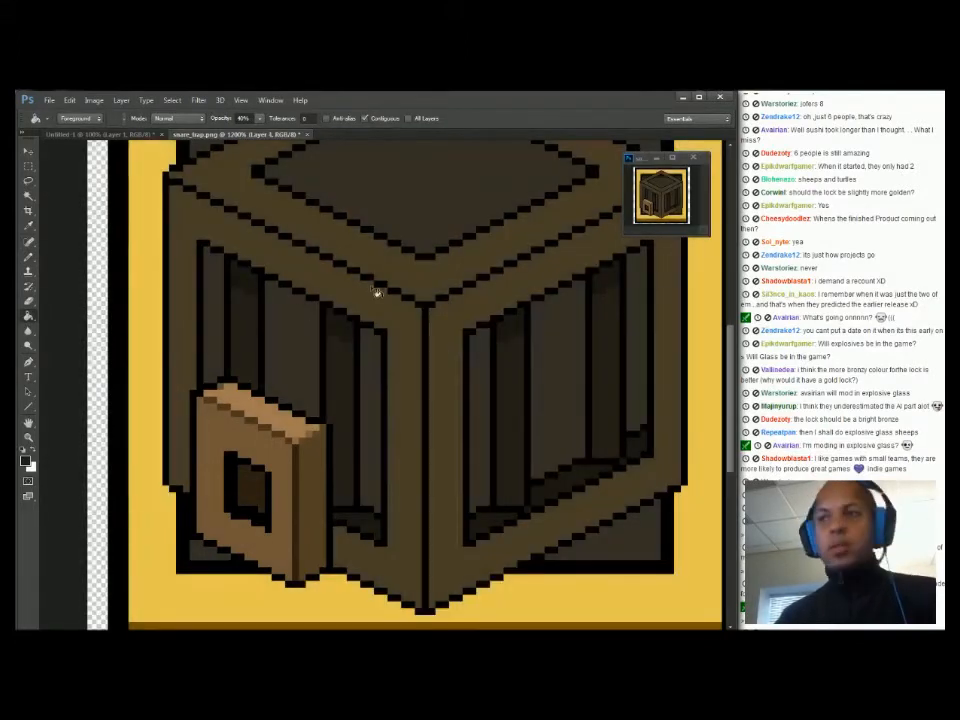
{"action": "left_click", "coordinate": [453, 309]}
{"action": "left_click", "coordinate": [405, 338]}
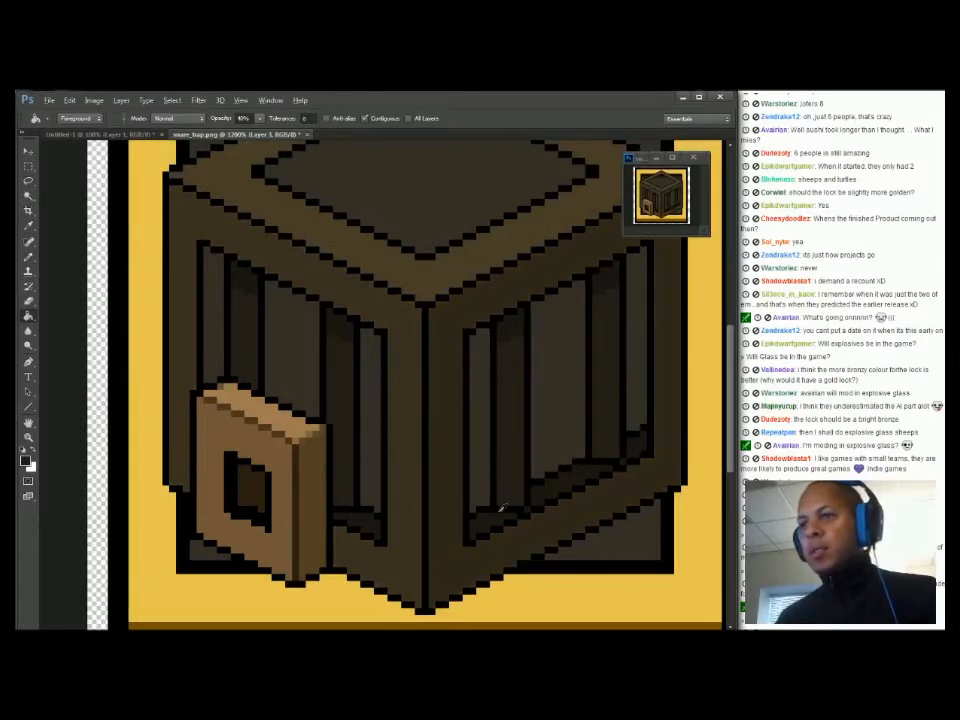
Darken the two recessed slats on the cage's right side with black, using the Paint Bucket at 30% opacity
{"action": "key", "text": "3"}
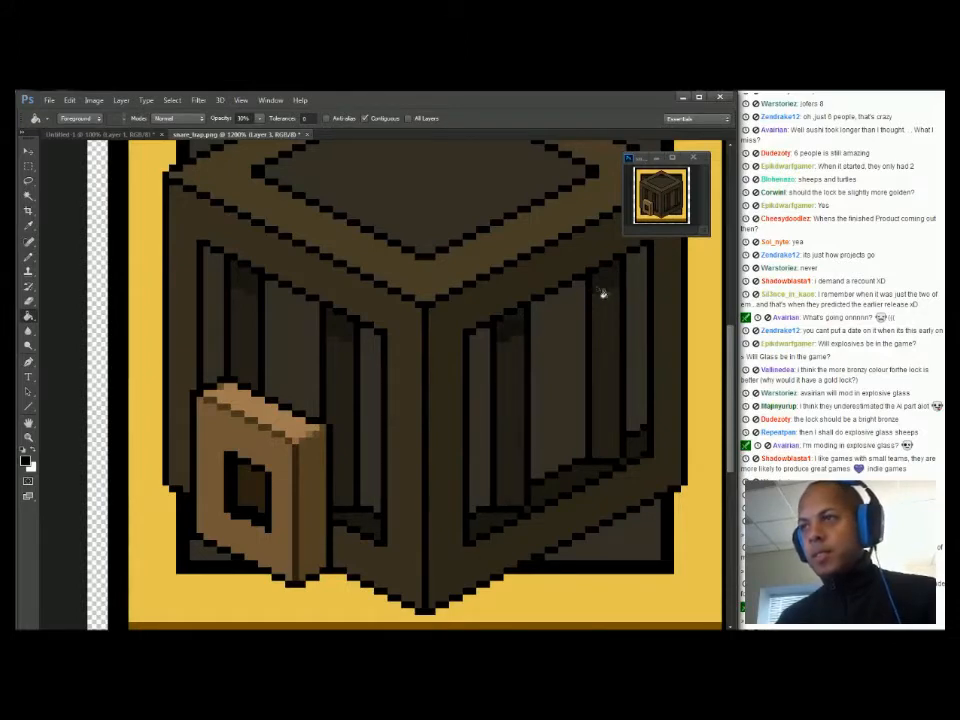
{"action": "left_click", "coordinate": [601, 349]}
{"action": "left_click", "coordinate": [503, 405]}
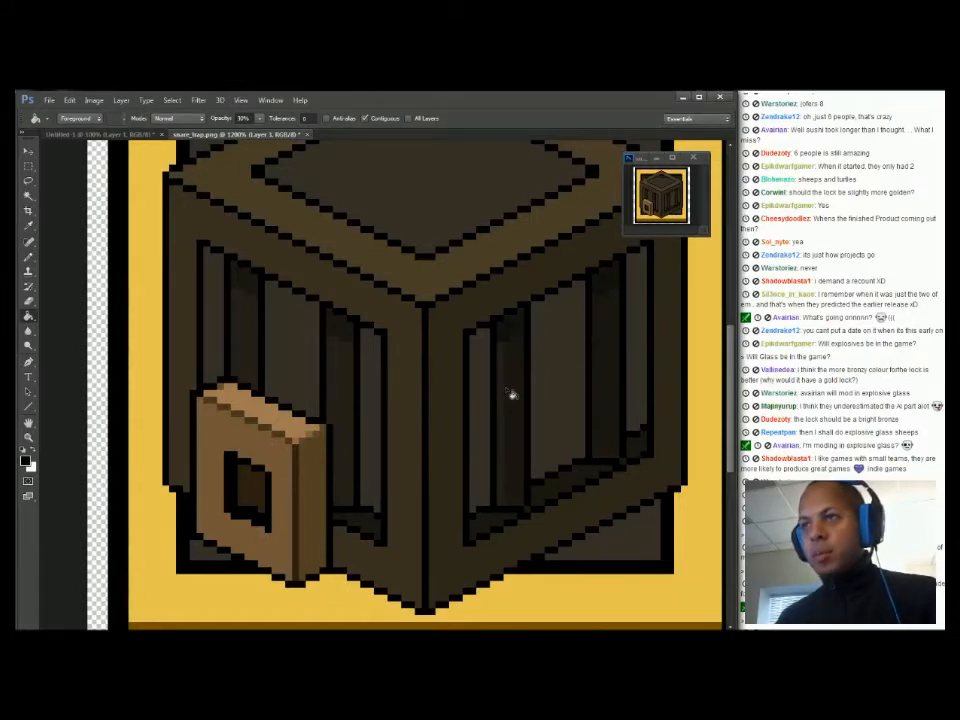
Hide the lock block and display the pixel grid over the cage
{"action": "left_click_drag", "start_coordinate": [435, 444], "coordinate": [499, 443]}
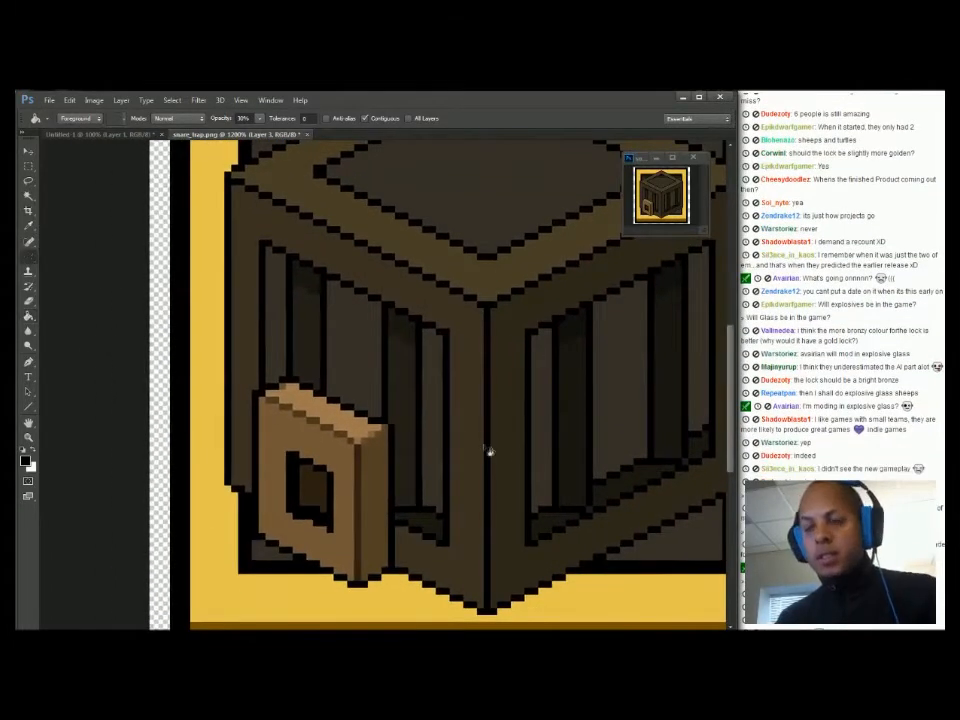
{"action": "key", "text": "b"}
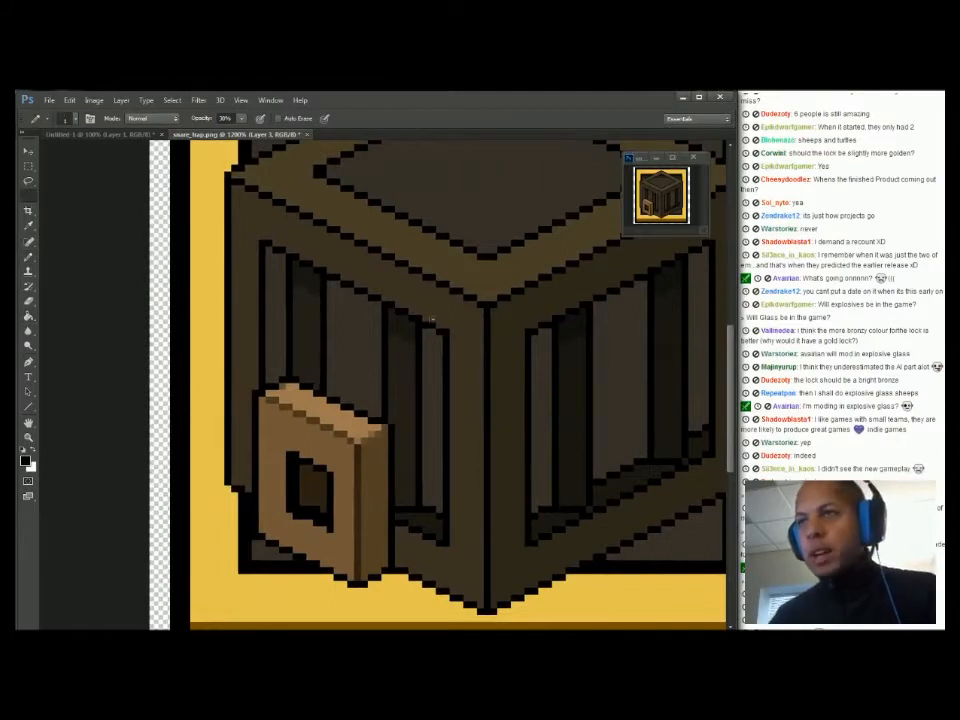
{"action": "key", "text": "w"}
{"action": "key", "text": "m"}
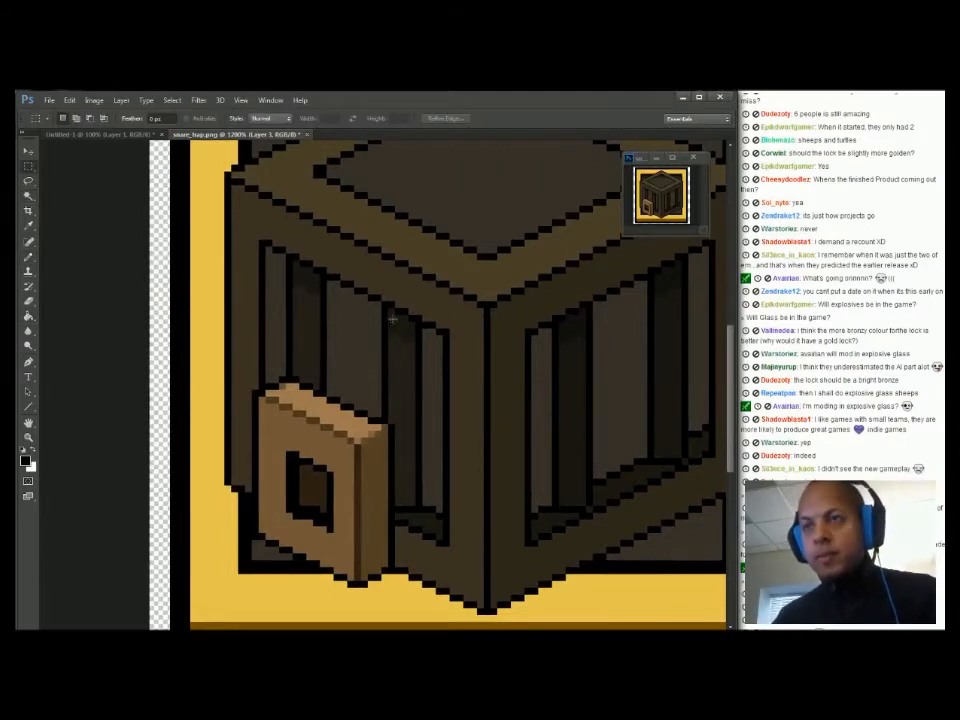
{"action": "key", "text": "w"}
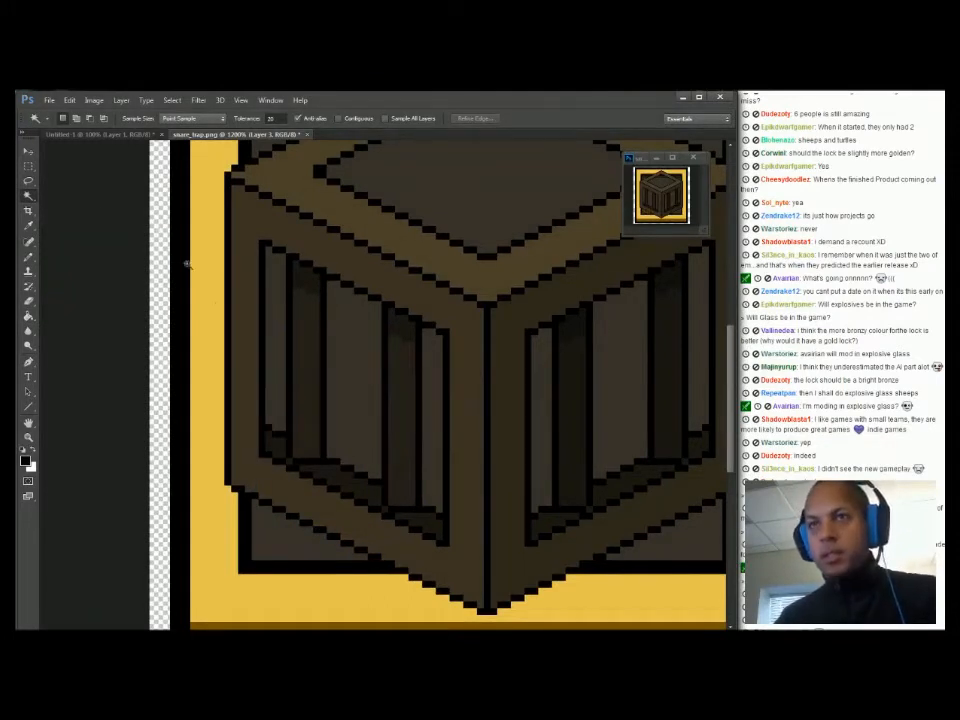
{"action": "key", "text": "m"}
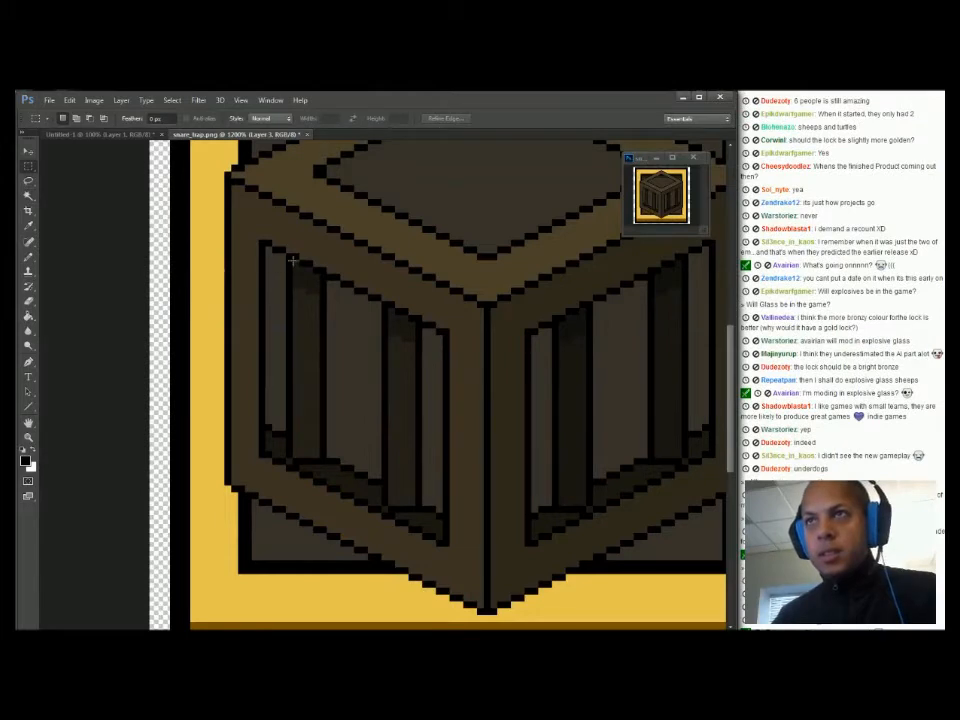
{"action": "key", "text": "w"}
{"action": "key", "text": "ctrl+h"}
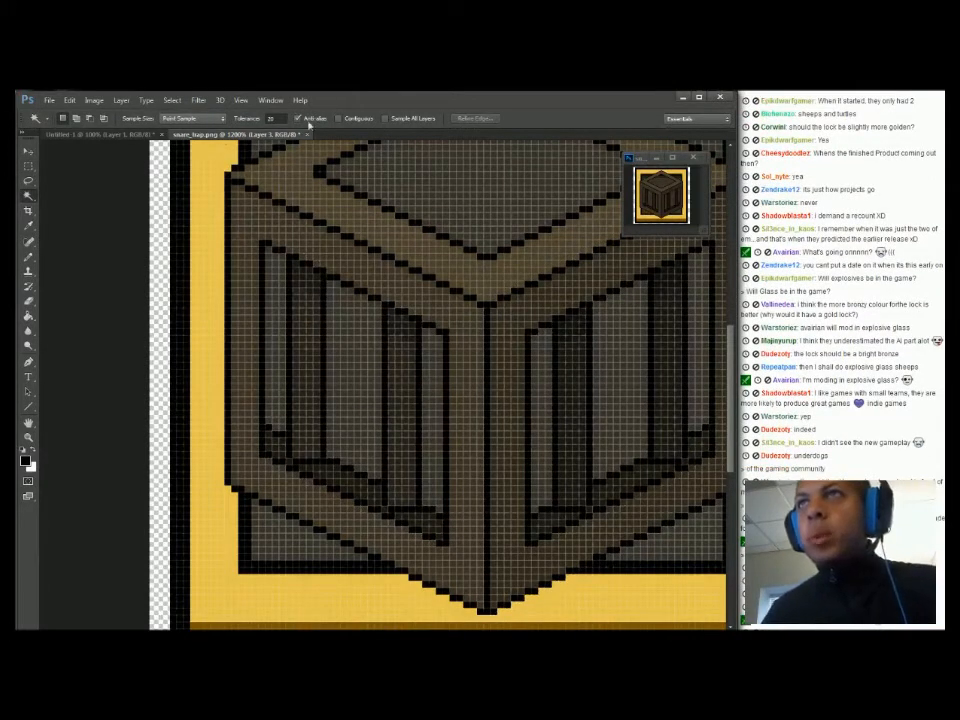
Turn off the Magic Wand's anti-aliasing, enable Contiguous, and try selecting the left face's two recessed slats at tolerance 20
{"action": "left_click", "coordinate": [236, 120]}
{"action": "type", "text": "20"}
{"action": "key", "text": "Return"}
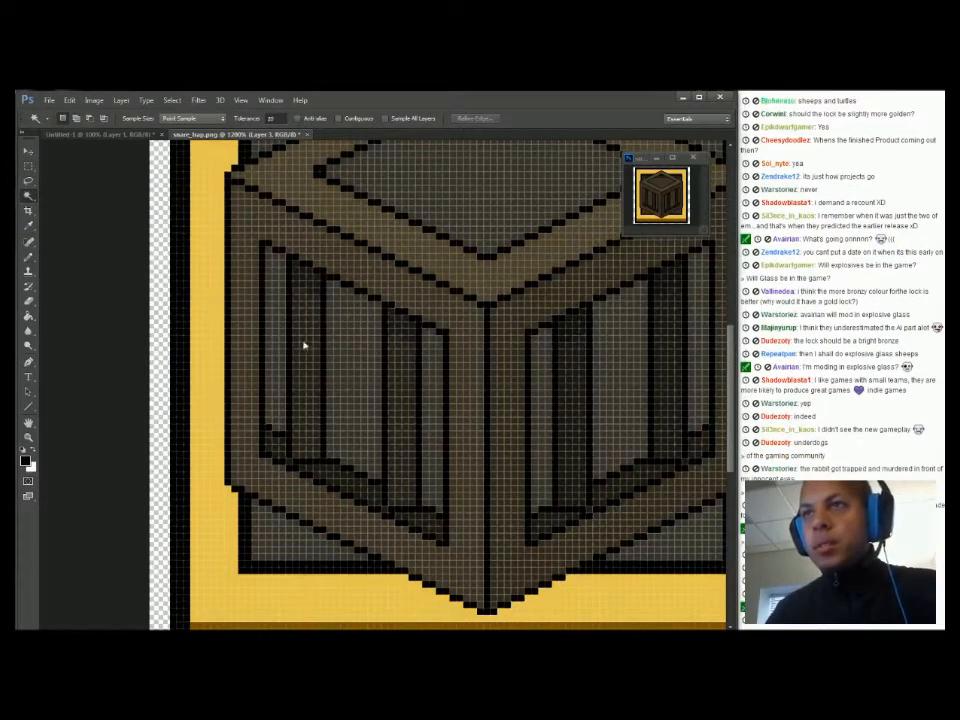
{"action": "left_click", "coordinate": [318, 405]}
{"action": "key", "text": "ctrl+d"}
{"action": "left_click", "coordinate": [311, 387]}
{"action": "key", "text": "ctrl+d"}
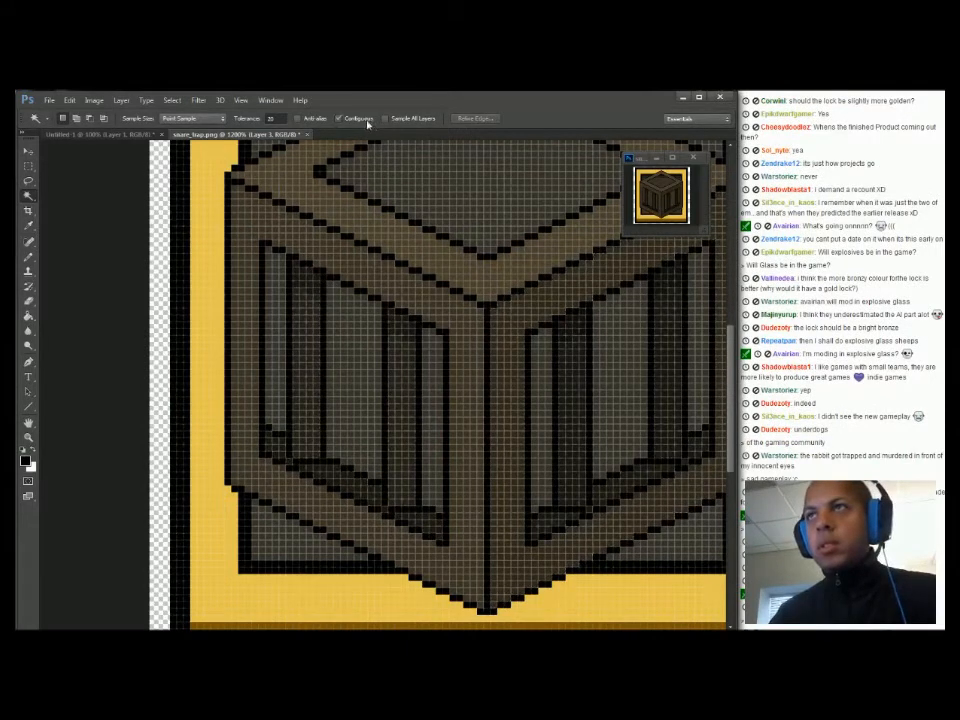
{"action": "left_click", "coordinate": [394, 373]}
{"action": "left_click", "coordinate": [304, 323], "text": "shift"}
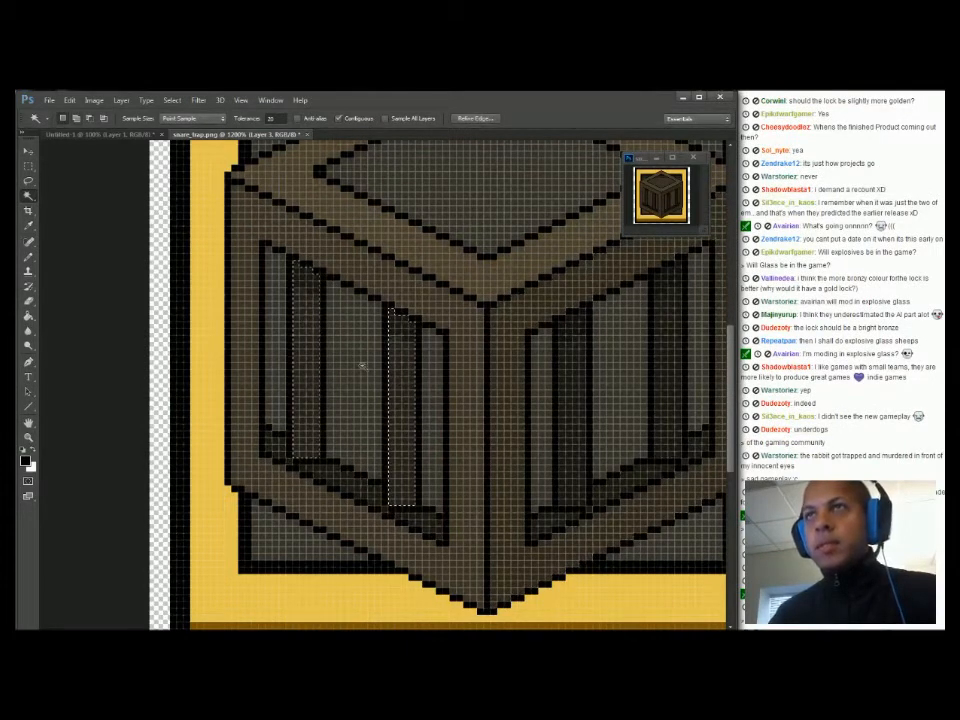
{"action": "key", "text": "ctrl+d"}
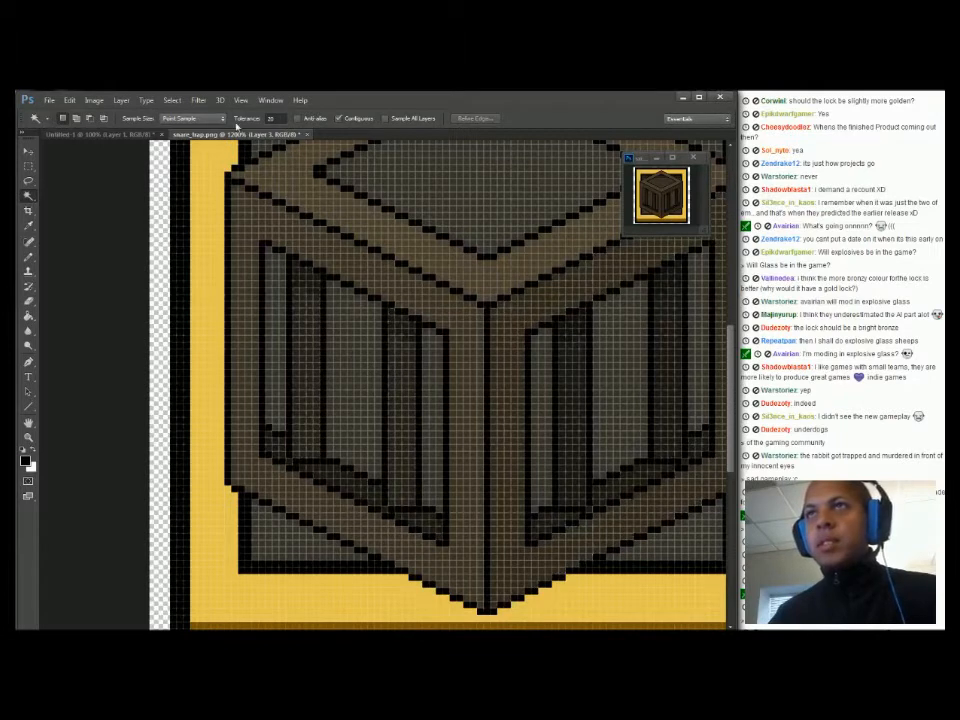
Set the Magic Wand tolerance to 0, select the two recessed slats on the cage's left face, and clear their dark fill
{"action": "left_click", "coordinate": [272, 118]}
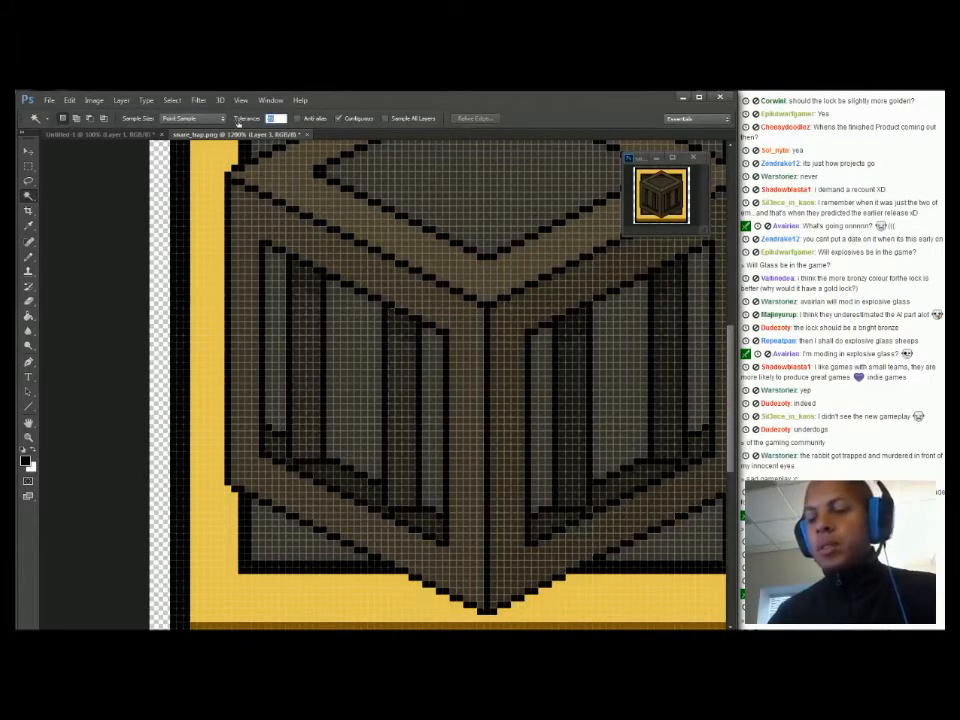
{"action": "left_click", "coordinate": [306, 318]}
{"action": "left_click", "coordinate": [401, 375], "text": "shift"}
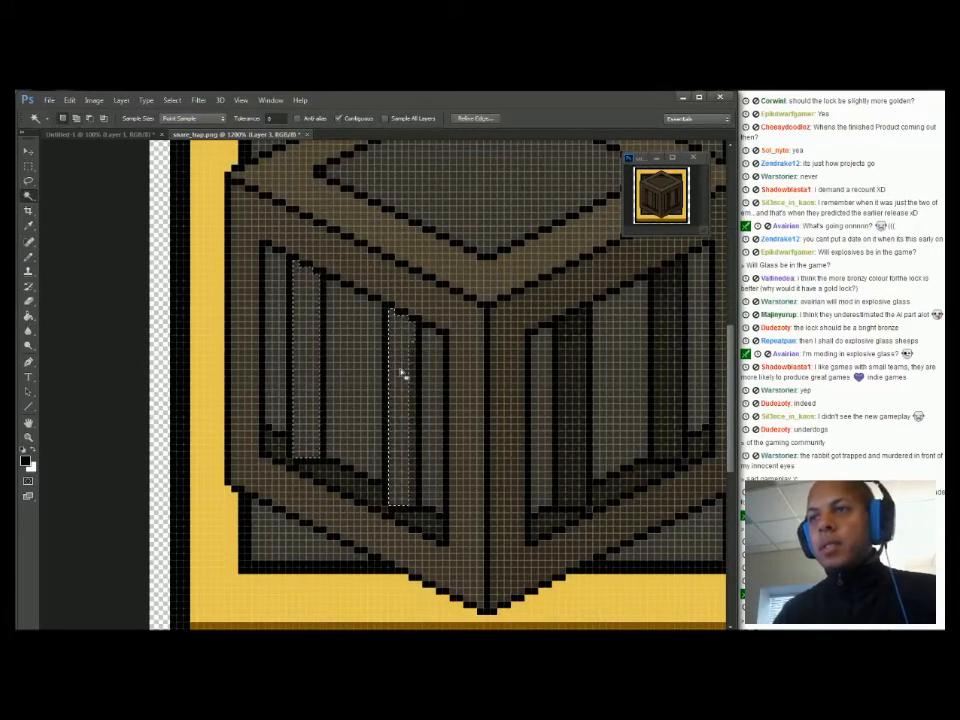
{"action": "key", "text": "ctrl+d"}
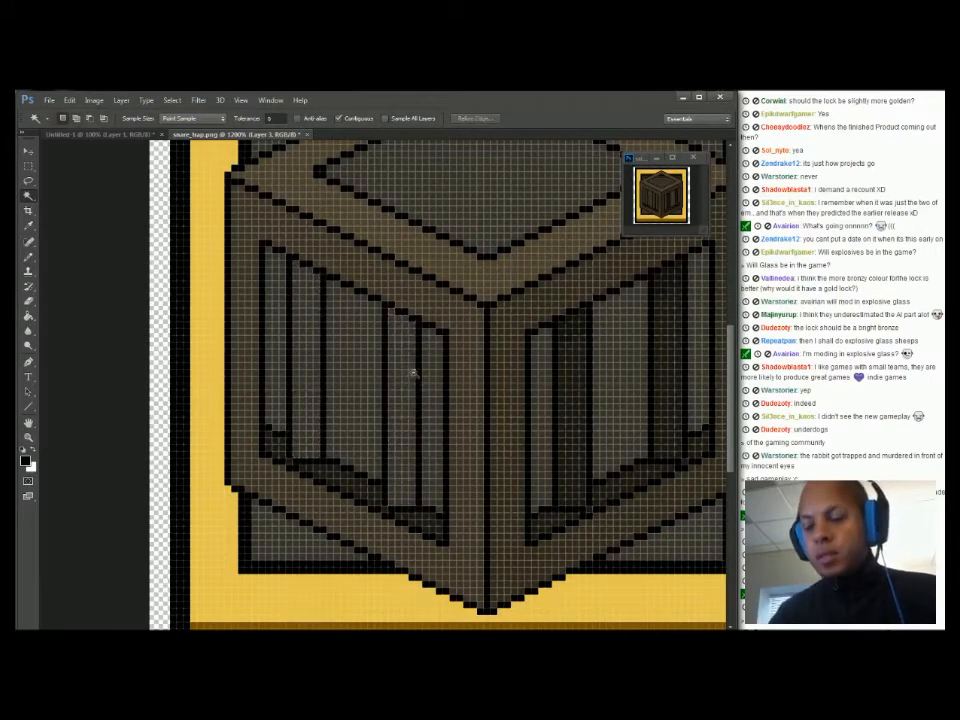
Delete the leftover black outlines of both recessed slats on the cage's left face using rectangular selections
{"action": "key", "text": "m"}
{"action": "left_click_drag", "start_coordinate": [418, 326], "coordinate": [418, 499]}
{"action": "left_click_drag", "start_coordinate": [403, 353], "coordinate": [393, 314], "text": "shift"}
{"action": "key", "text": "Delete"}
{"action": "key", "text": "ctrl+d"}
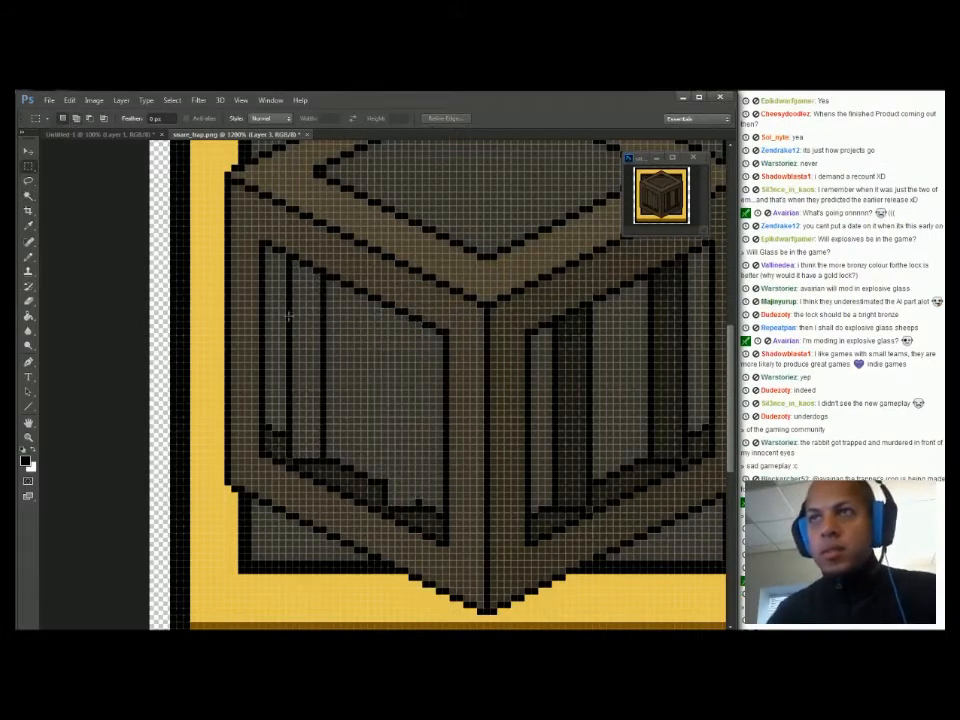
{"action": "left_click_drag", "start_coordinate": [322, 271], "coordinate": [299, 266]}
{"action": "key", "text": "Delete"}
{"action": "key", "text": "ctrl+d"}
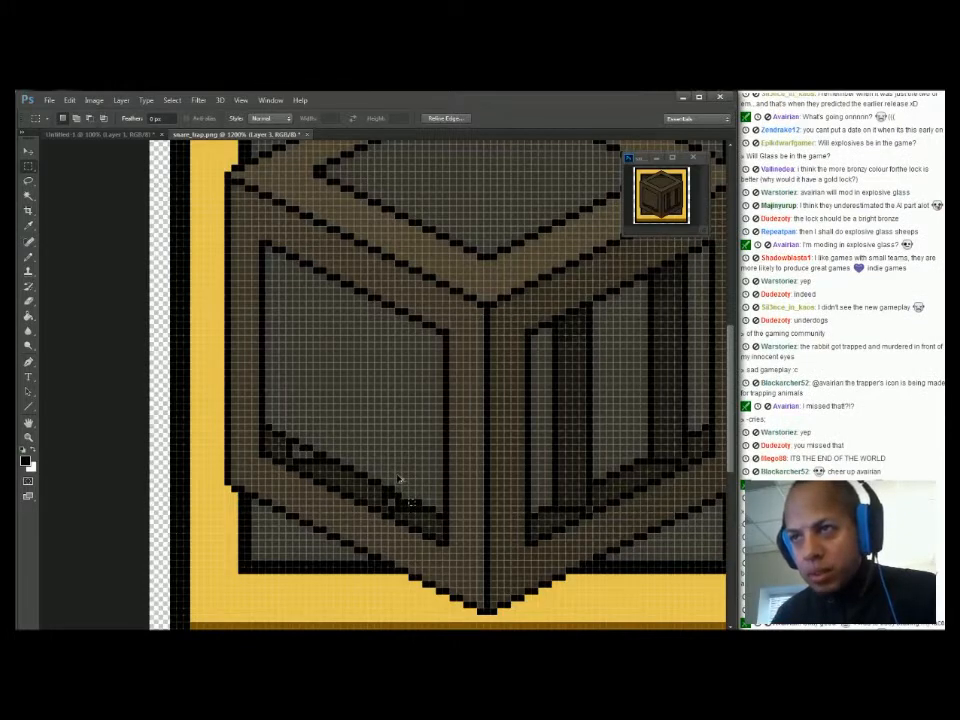
{"action": "key", "text": "ctrl+d"}
Hide the pixel grid and repair the lower ledge inside the left face's opening with the pencil at 100% opacity
{"action": "key", "text": "ctrl+'"}
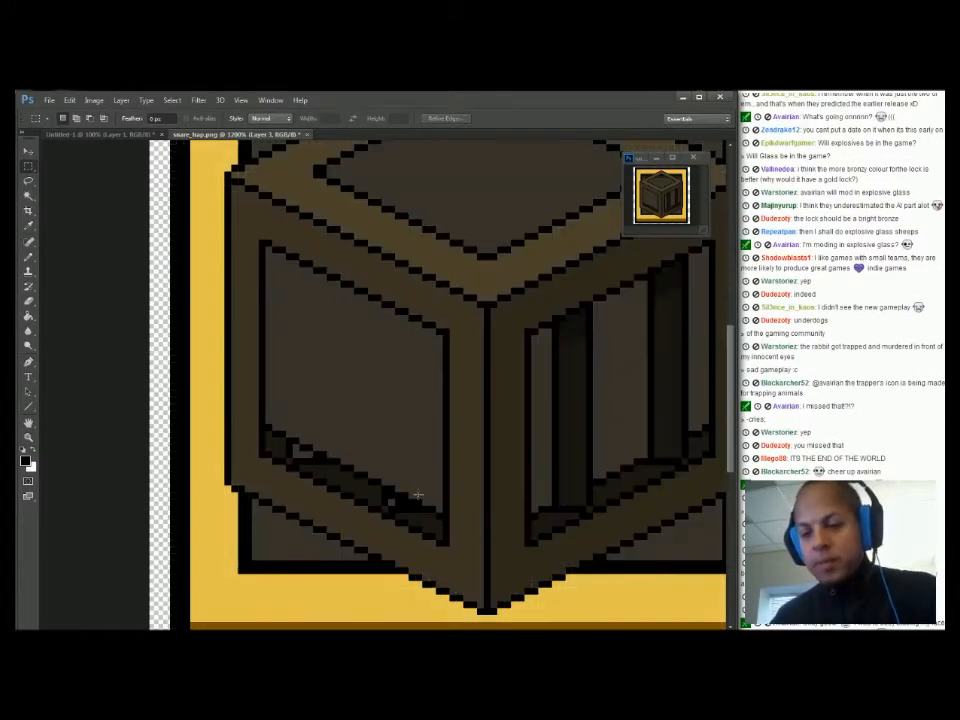
{"action": "key", "text": "b"}
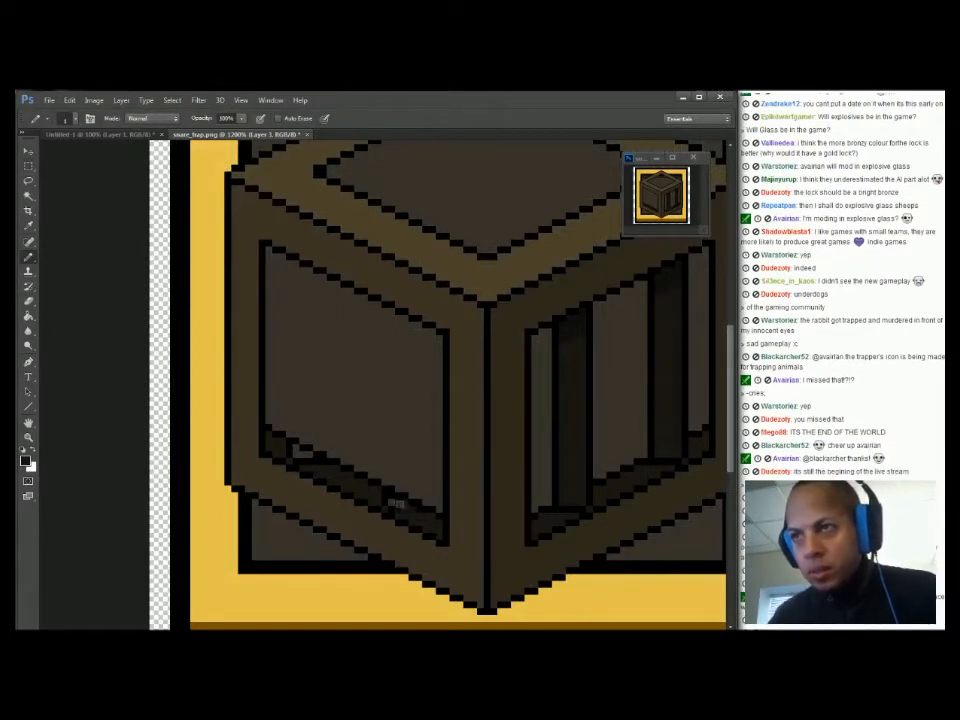
{"action": "key", "text": "0"}
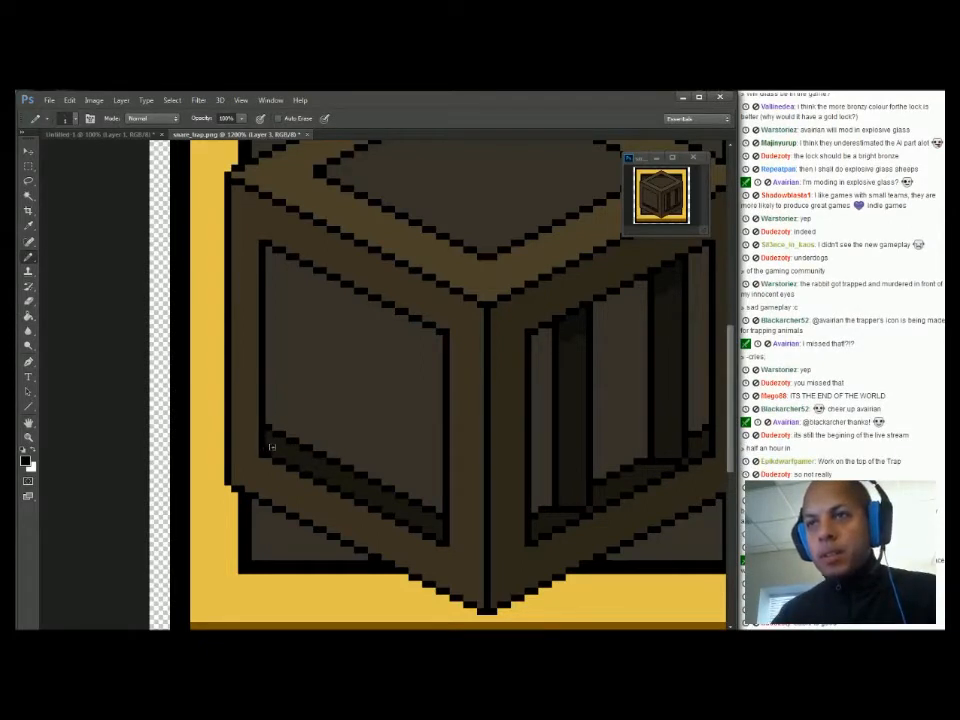
Draw a narrow vertical slat along the outer edge of the left face's opening in black and fill it with brown
{"action": "left_click_drag", "start_coordinate": [286, 437], "coordinate": [301, 271]}
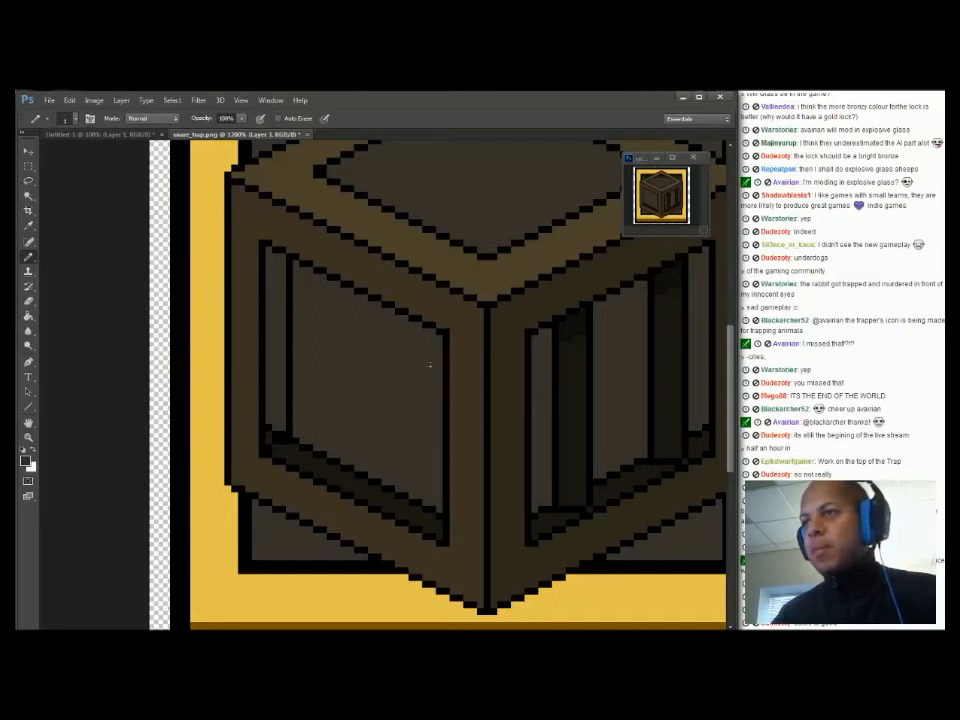
{"action": "key", "text": "g"}
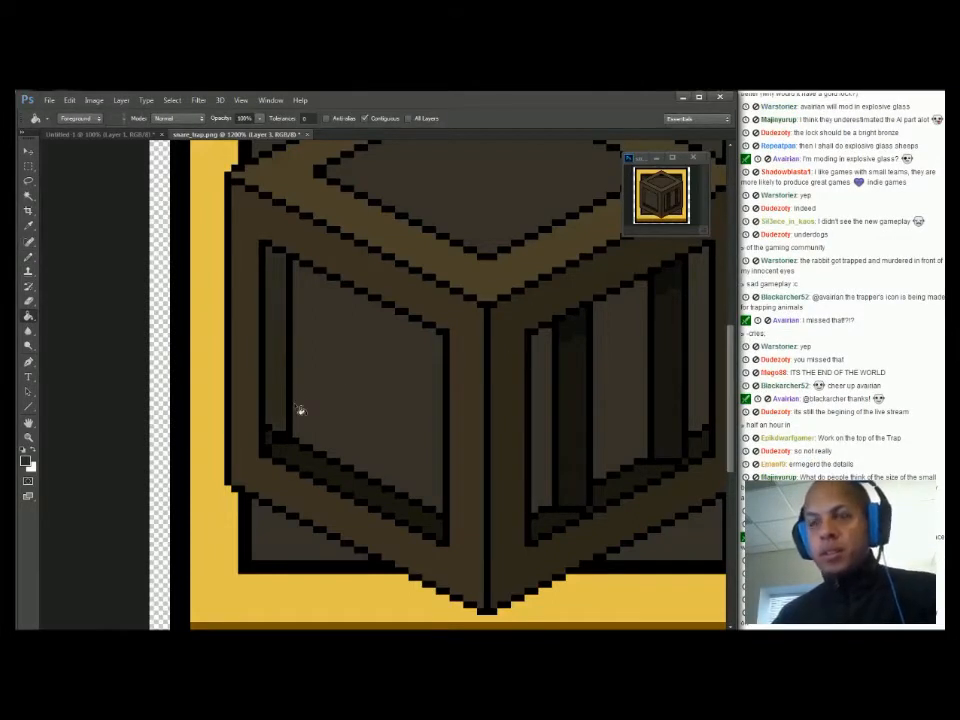
{"action": "key", "text": "b"}
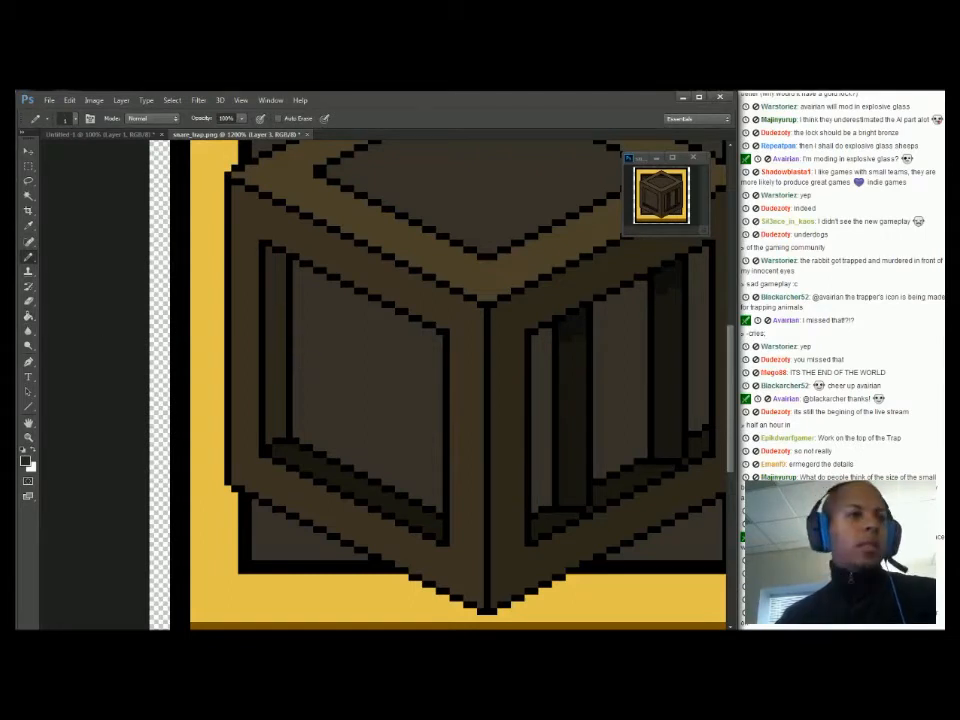
{"action": "key", "text": "ctrl+z"}
{"action": "key", "text": "ctrl+z"}
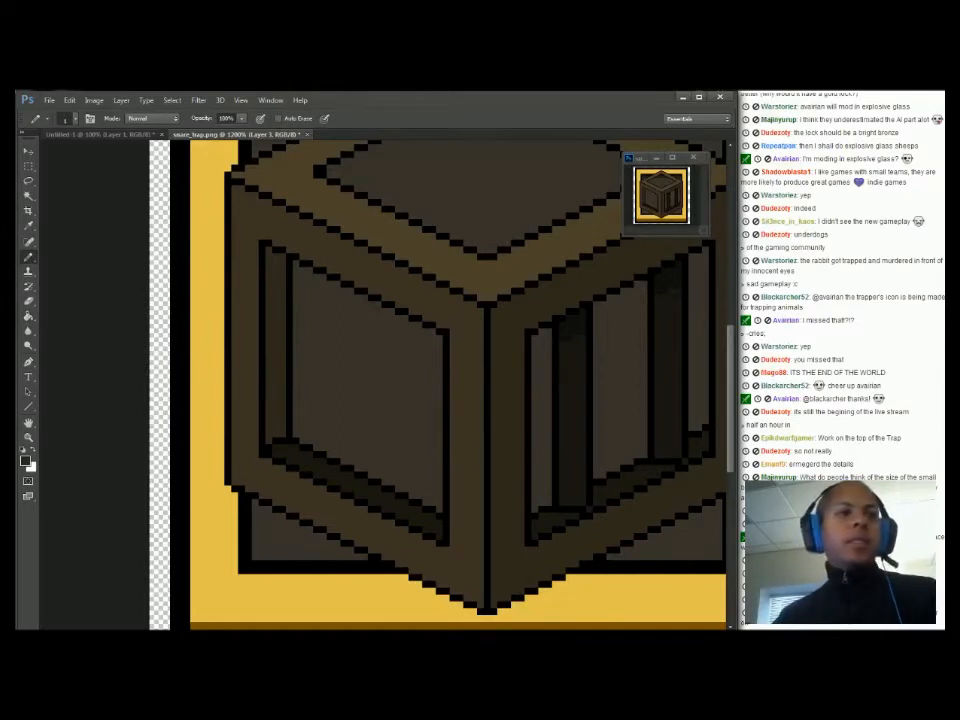
{"action": "key", "text": "ctrl+z"}
Set the foreground color to blue-grey #3f4e52 and fill the openings in the cage's top and side faces with the Paint Bucket
{"action": "left_click_drag", "start_coordinate": [613, 409], "coordinate": [574, 392]}
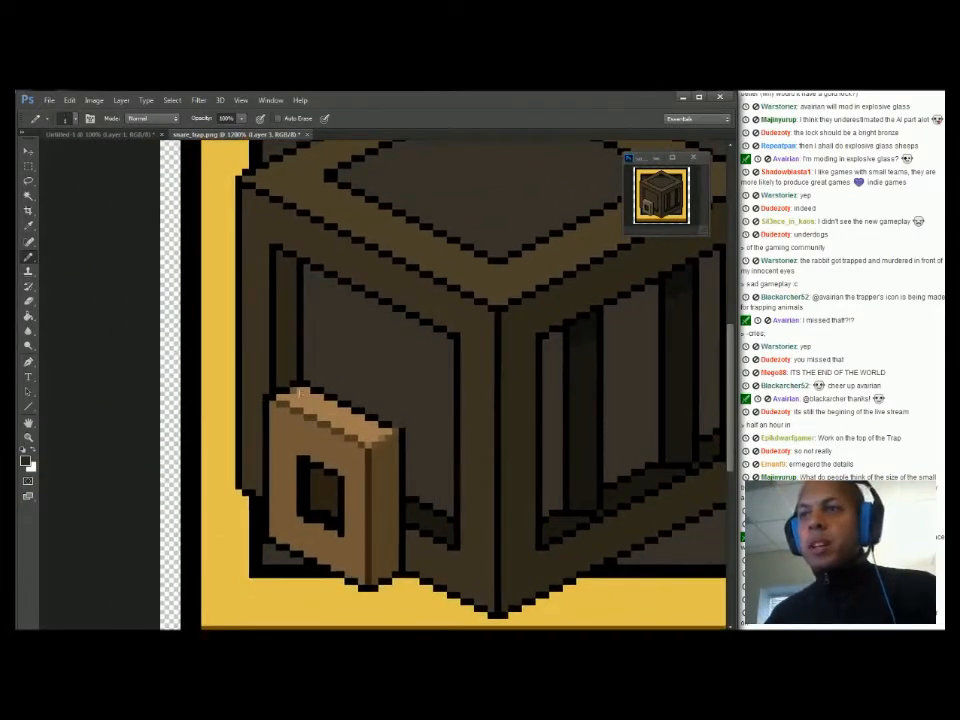
{"action": "left_click_drag", "start_coordinate": [525, 375], "coordinate": [450, 439]}
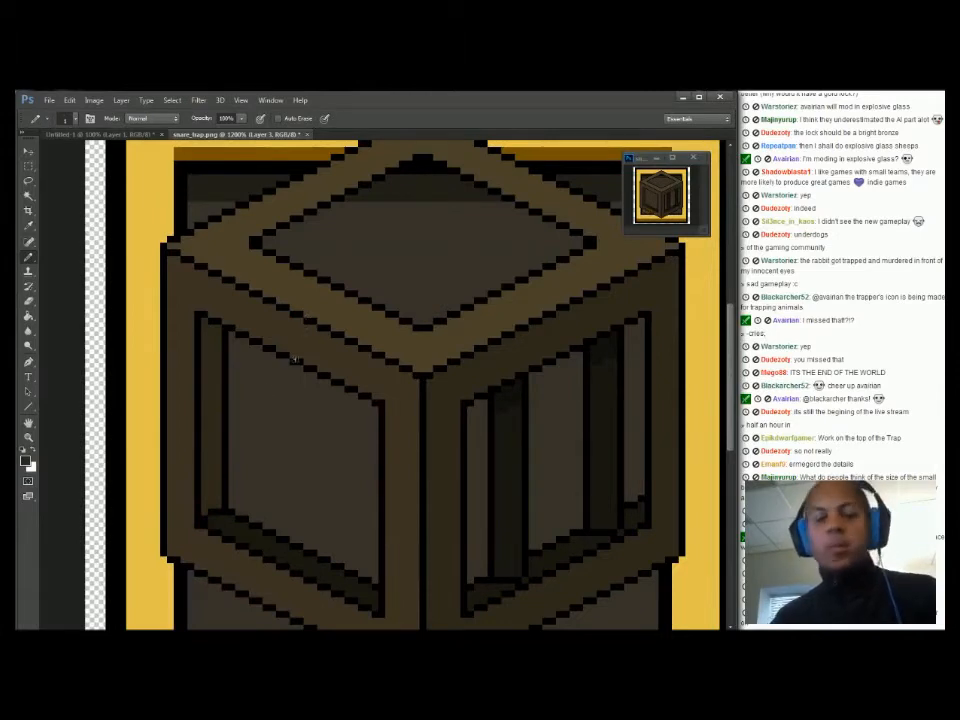
{"action": "key", "text": "g"}
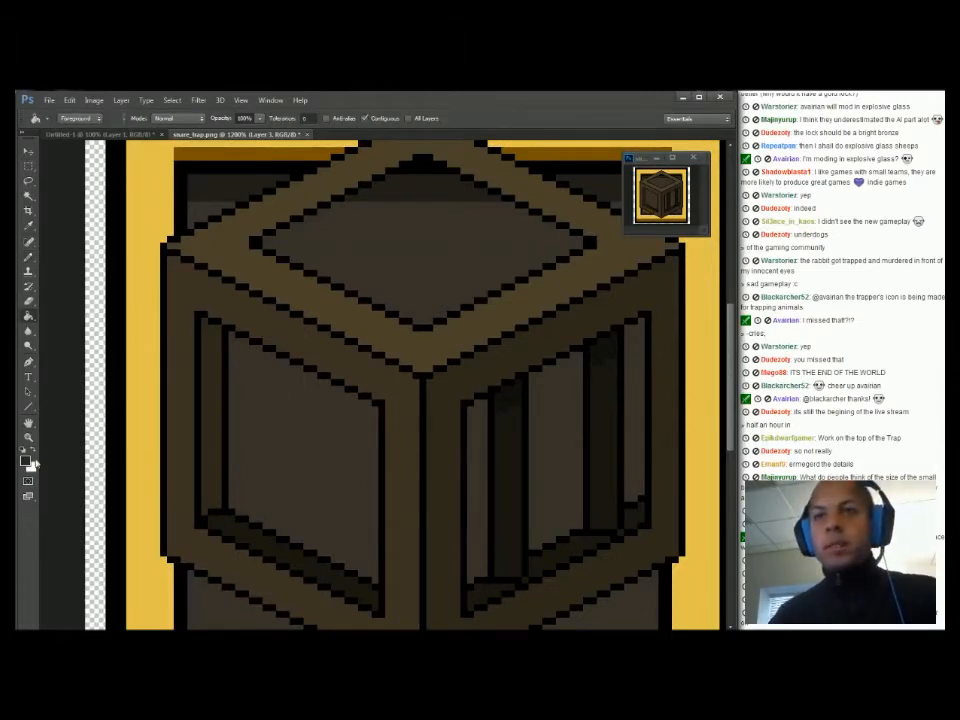
{"action": "left_click", "coordinate": [25, 458]}
{"action": "left_click", "coordinate": [565, 362]}
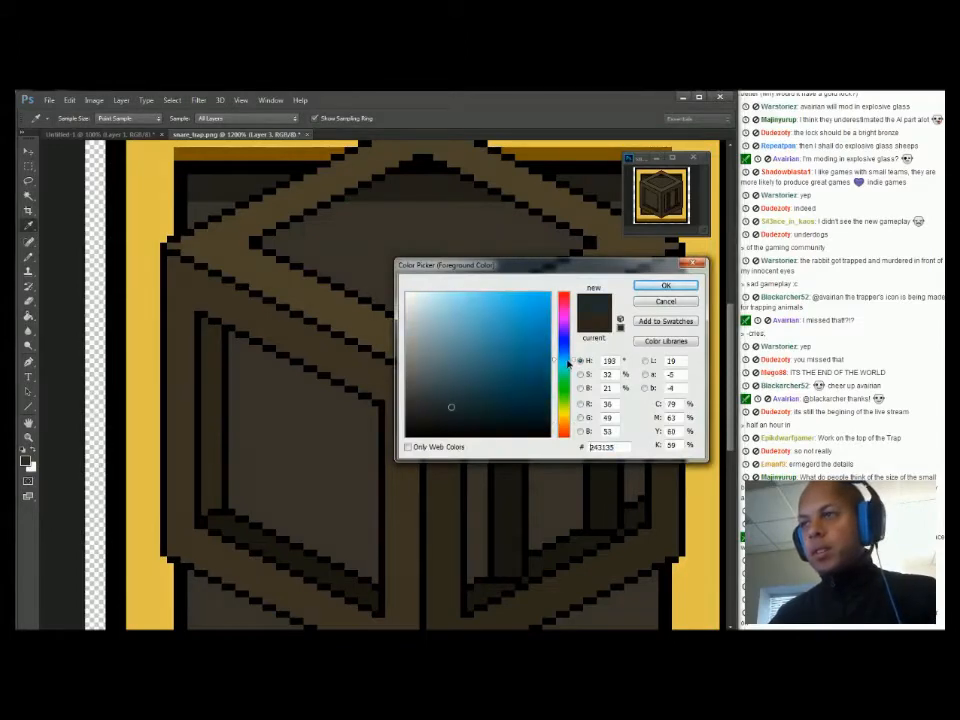
{"action": "left_click", "coordinate": [439, 390]}
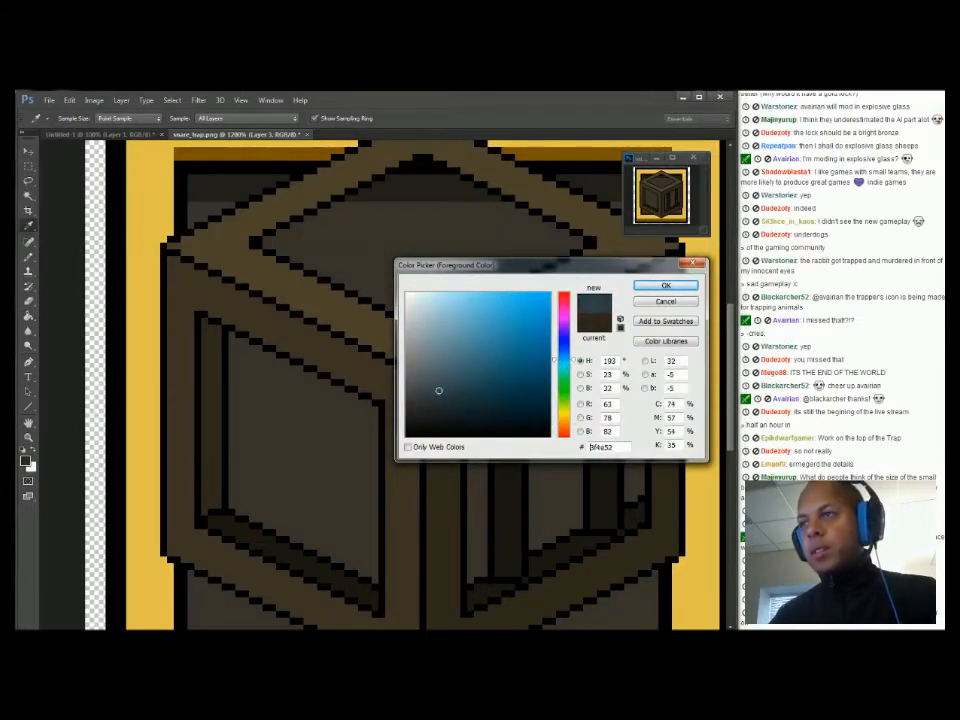
{"action": "left_click", "coordinate": [665, 286]}
{"action": "left_click", "coordinate": [632, 390]}
{"action": "left_click", "coordinate": [583, 400]}
{"action": "left_click", "coordinate": [345, 380]}
{"action": "left_click", "coordinate": [380, 280]}
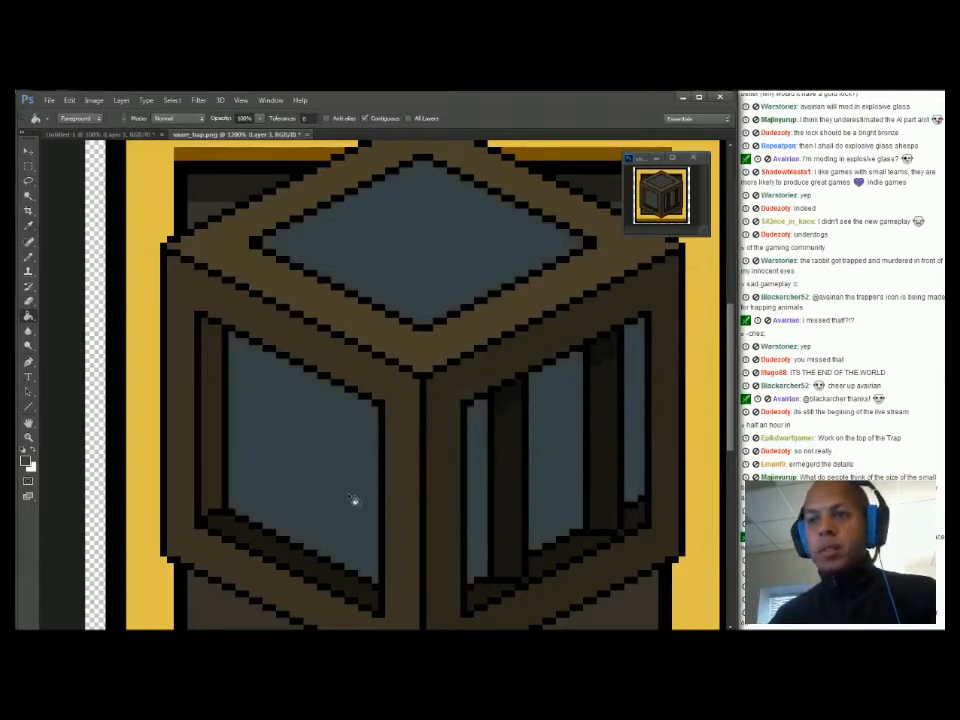
Darken all the blue-grey openings of the cage with black, using the Paint Bucket at 40% opacity
{"action": "key", "text": "4"}
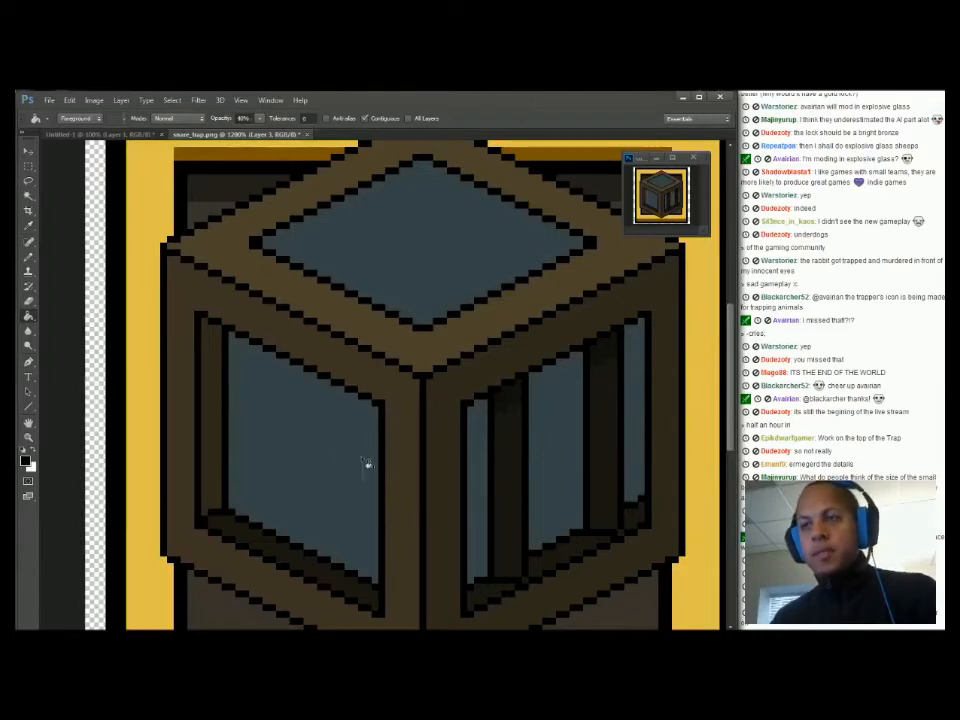
{"action": "left_click", "coordinate": [328, 460]}
{"action": "left_click", "coordinate": [483, 470]}
{"action": "left_click", "coordinate": [552, 455]}
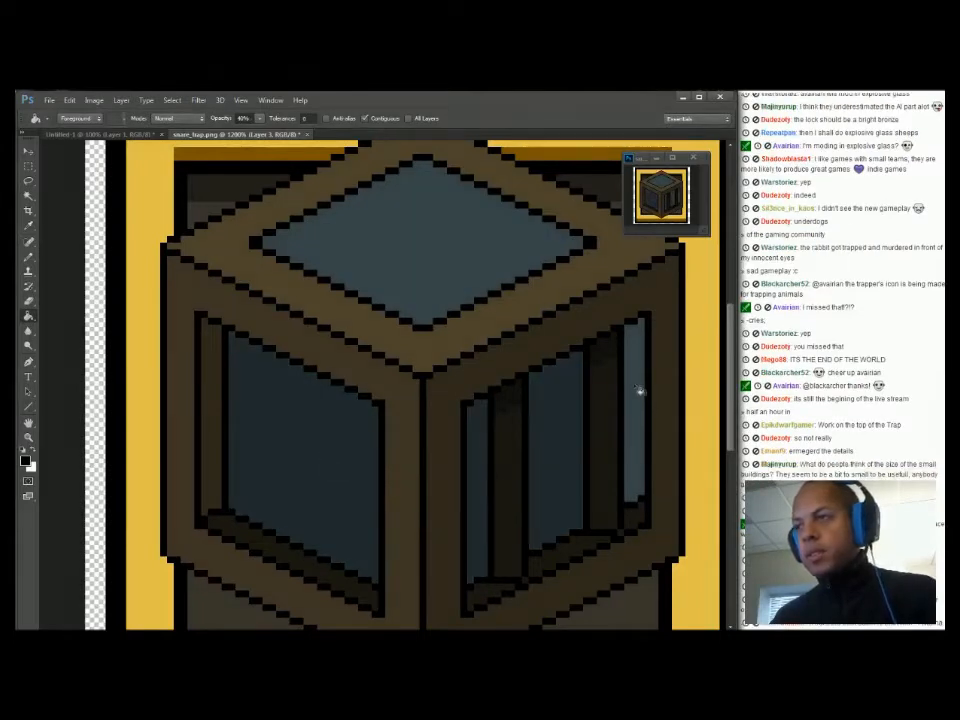
{"action": "left_click", "coordinate": [637, 400]}
{"action": "left_click", "coordinate": [478, 259]}
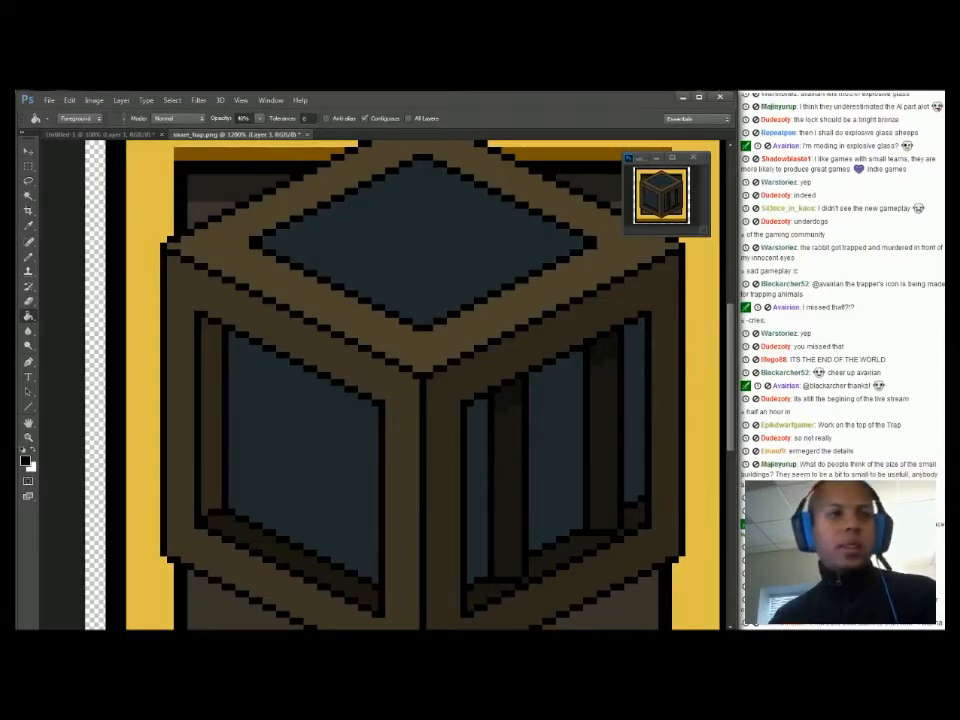
Add a black Stroke layer style to the cage layer, 1 px in size and positioned outside, and compare the cage with and without it
{"action": "key", "text": "space"}
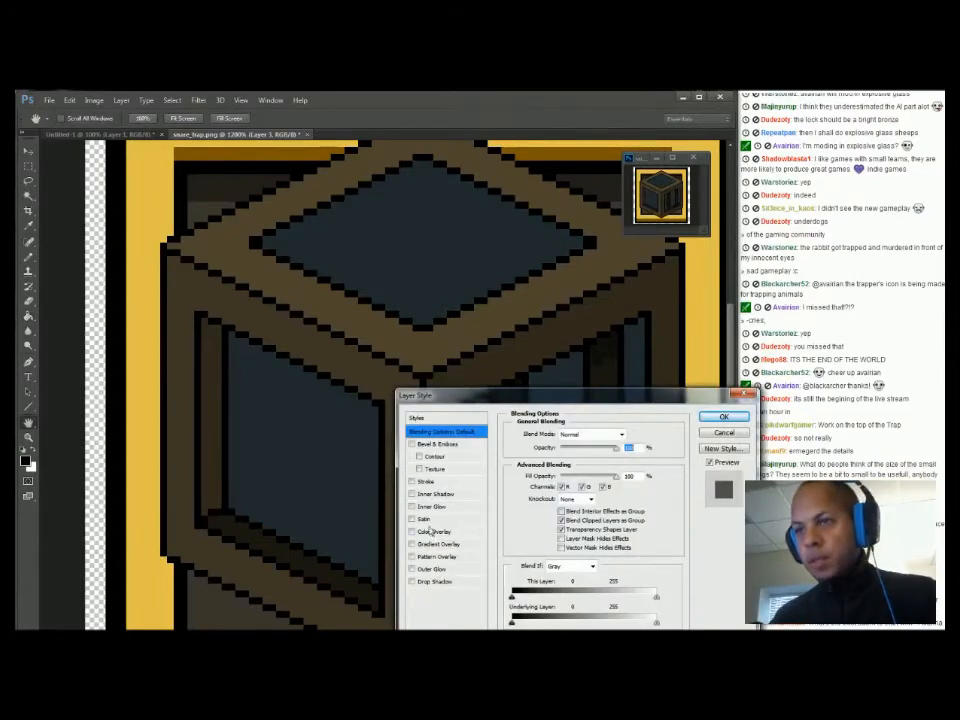
{"action": "left_click", "coordinate": [425, 482]}
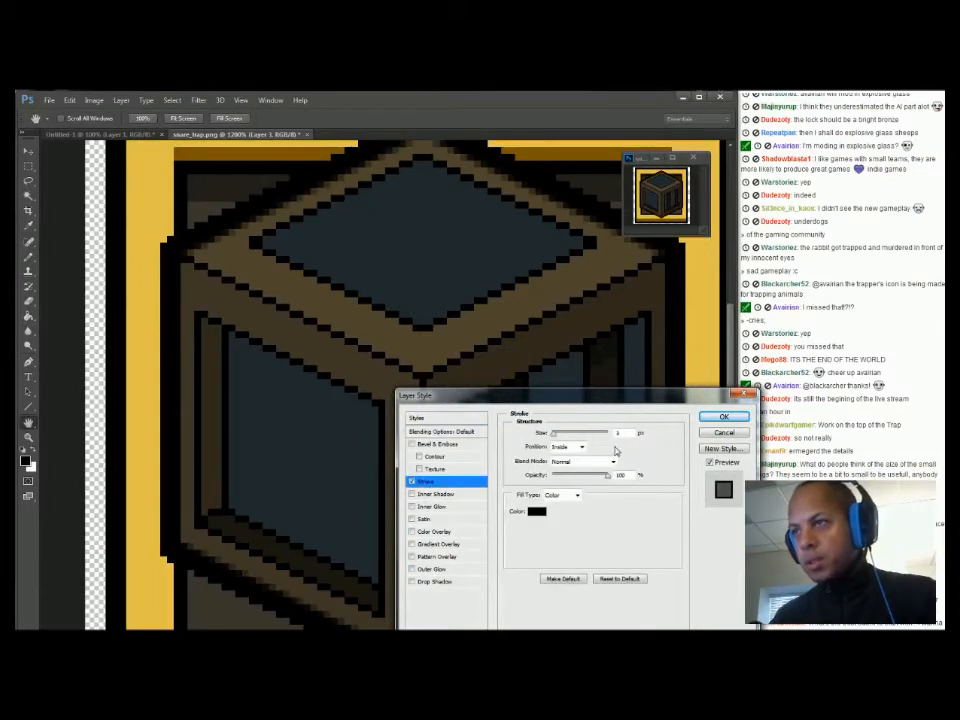
{"action": "type", "text": "2"}
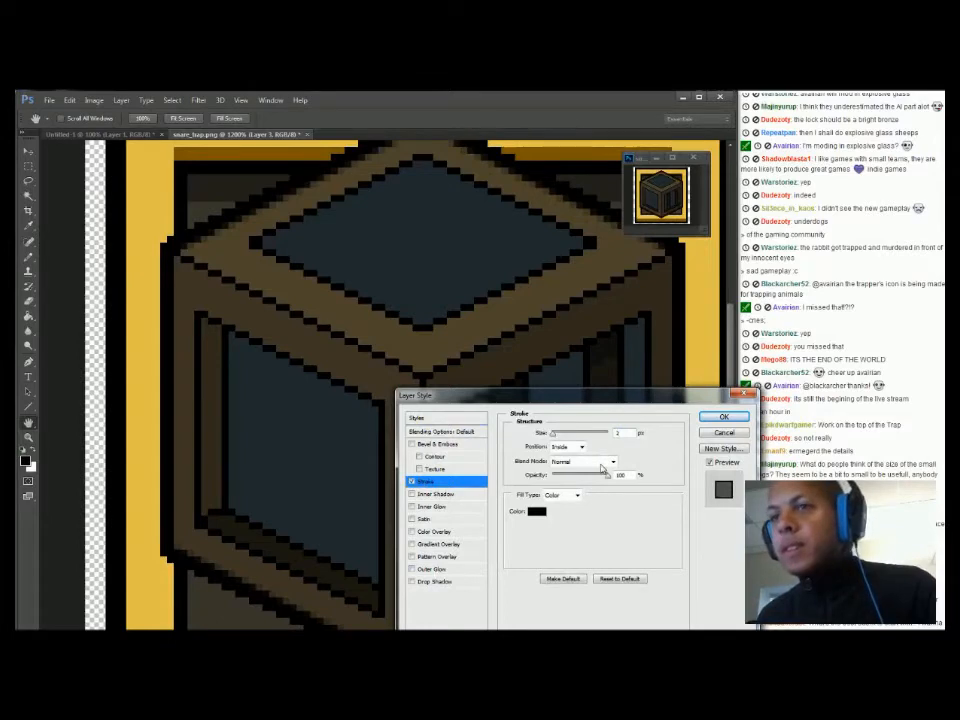
{"action": "left_click", "coordinate": [570, 446]}
{"action": "left_click", "coordinate": [580, 461]}
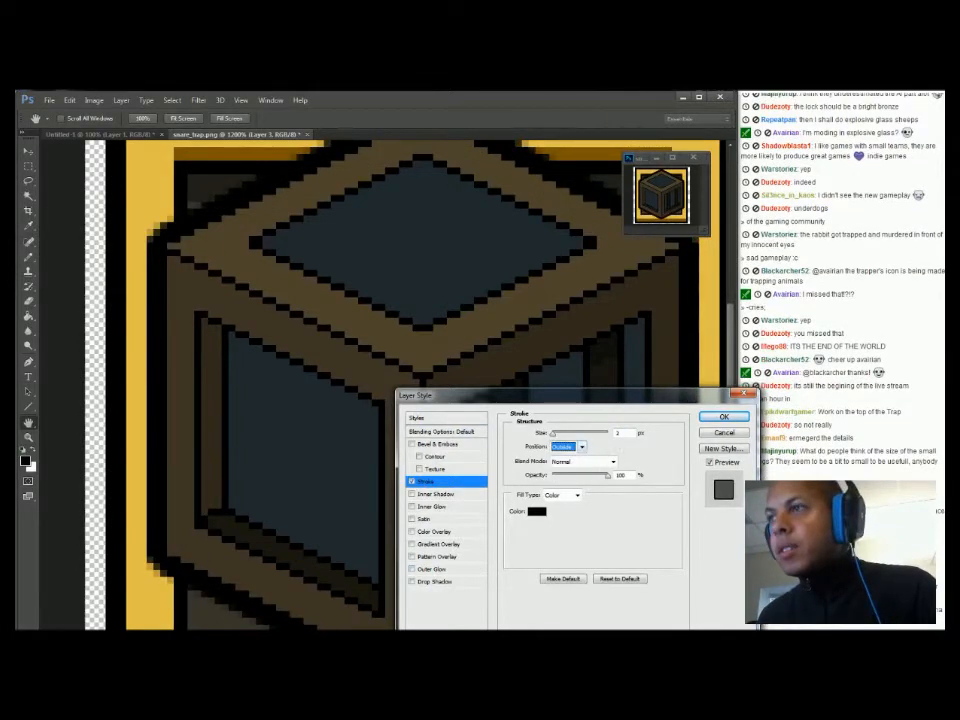
{"action": "left_click", "coordinate": [619, 433]}
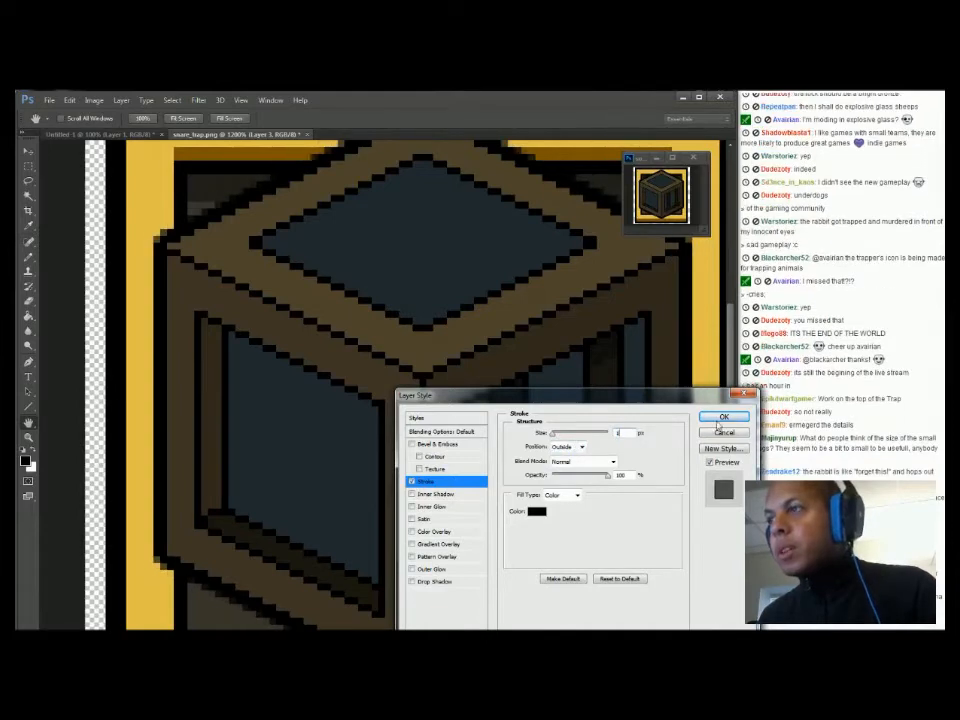
{"action": "key", "text": "Return"}
{"action": "left_click_drag", "start_coordinate": [553, 480], "coordinate": [473, 205]}
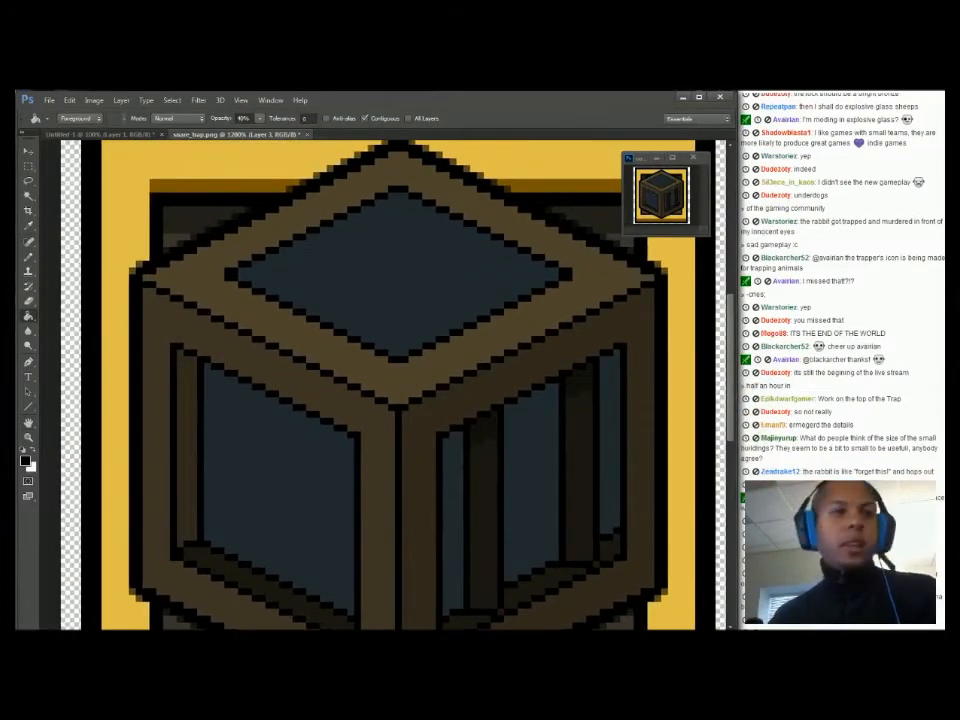
{"action": "key", "text": "ctrl+z"}
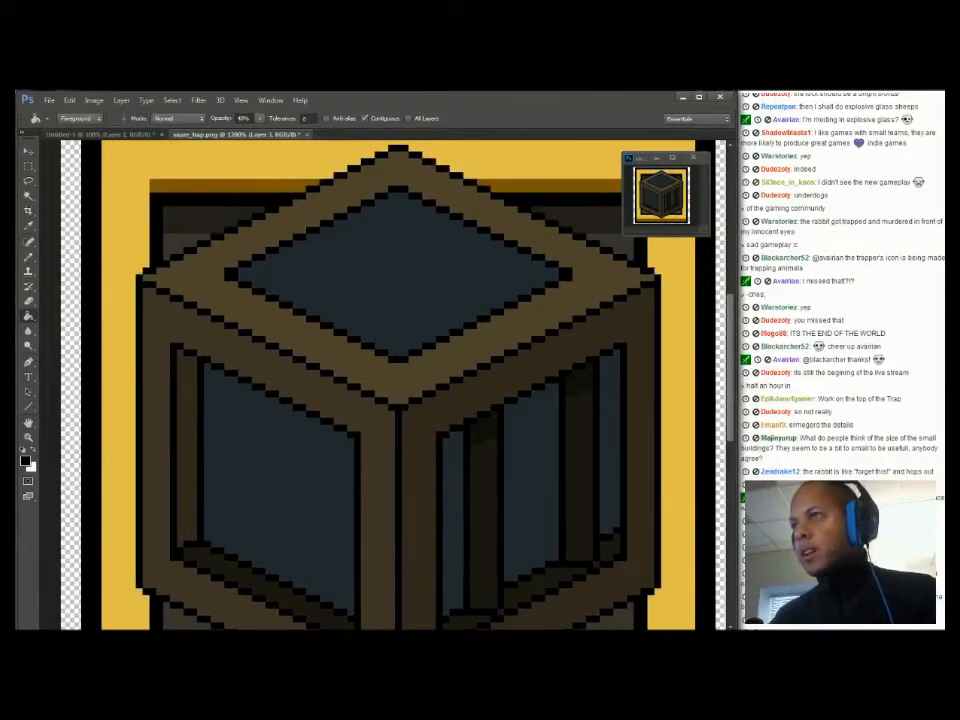
{"action": "key", "text": "ctrl+z"}
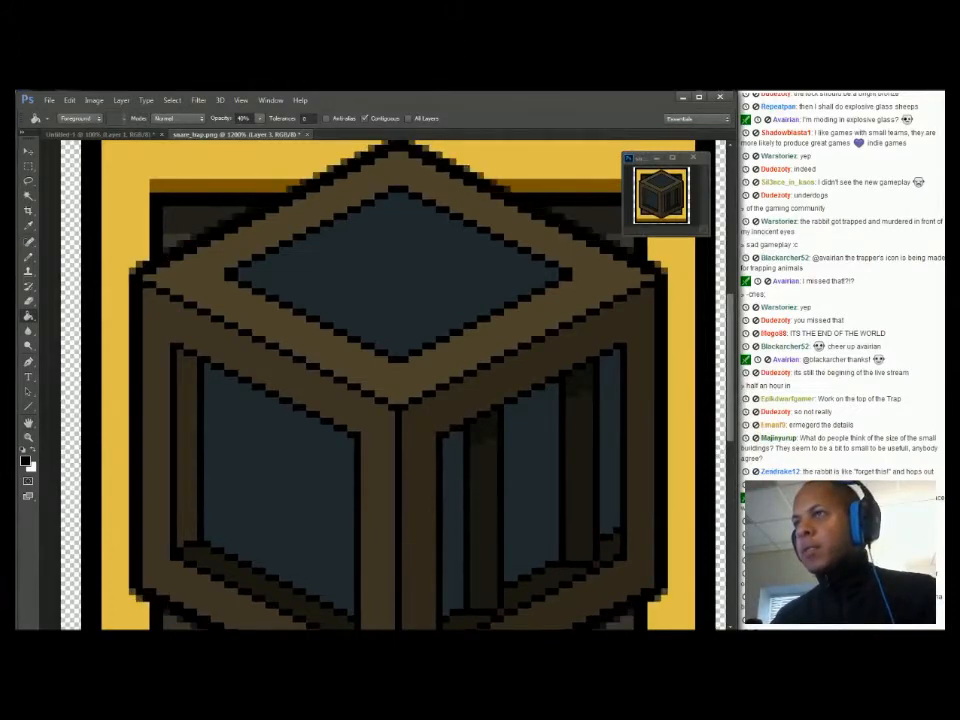
Try to desaturate the blue-grey openings in the cage's top and side faces, selected together with the Magic Wand
{"action": "left_click_drag", "start_coordinate": [420, 377], "coordinate": [468, 267]}
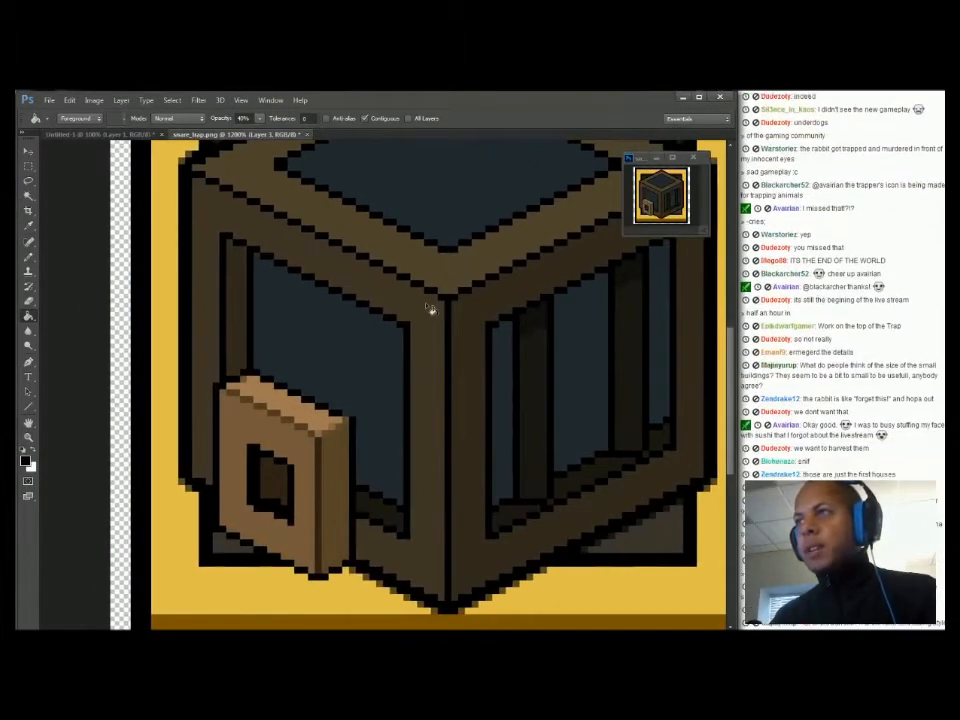
{"action": "left_click_drag", "start_coordinate": [431, 311], "coordinate": [388, 334]}
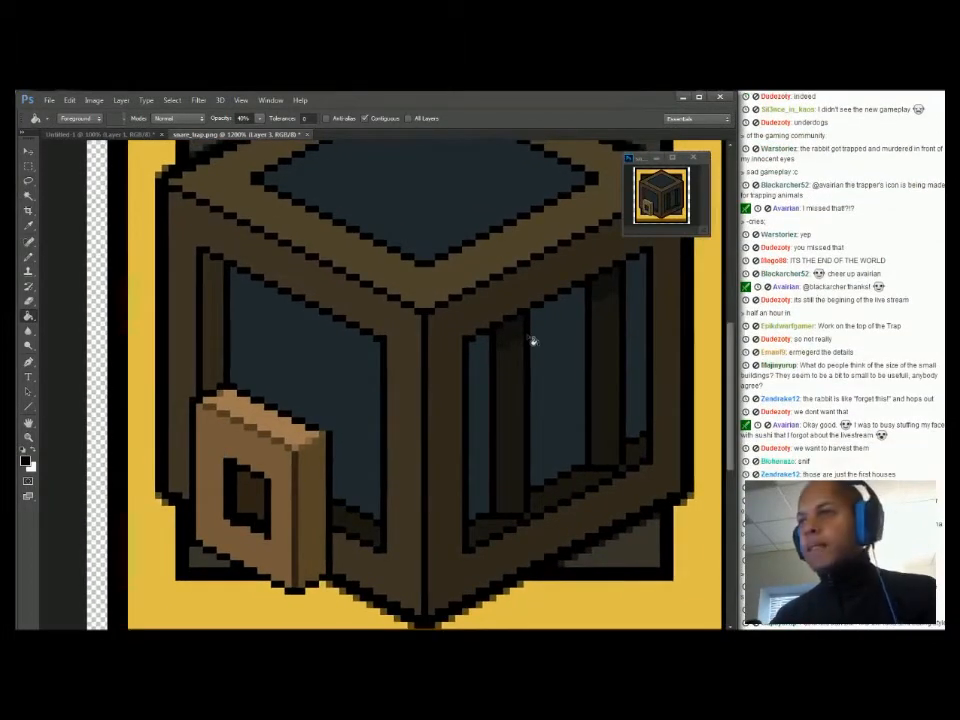
{"action": "left_click_drag", "start_coordinate": [529, 336], "coordinate": [495, 357]}
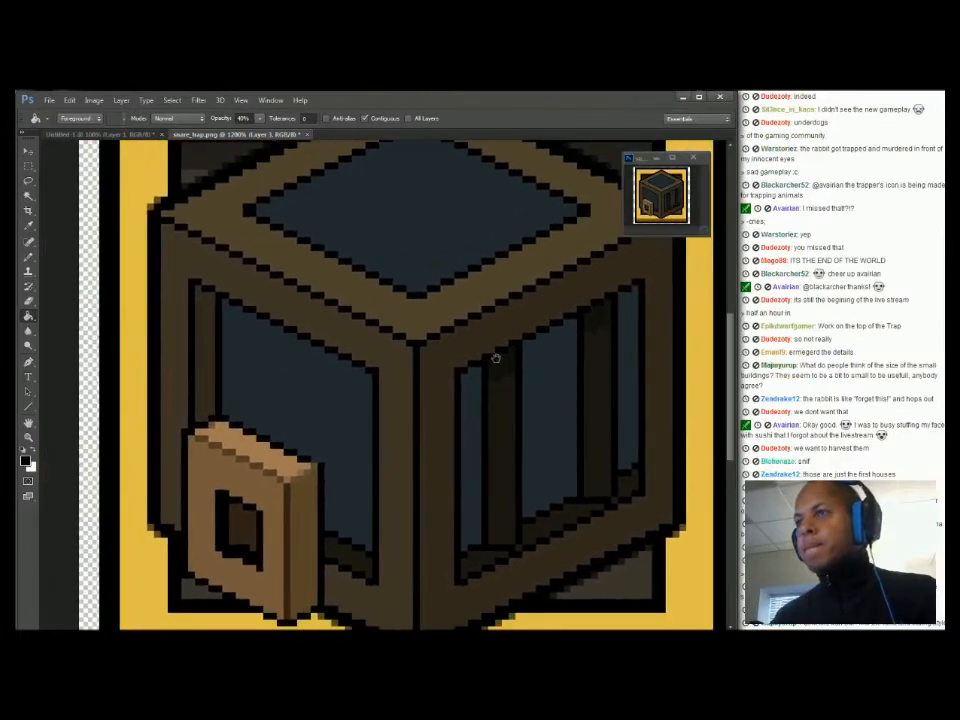
{"action": "key", "text": "w"}
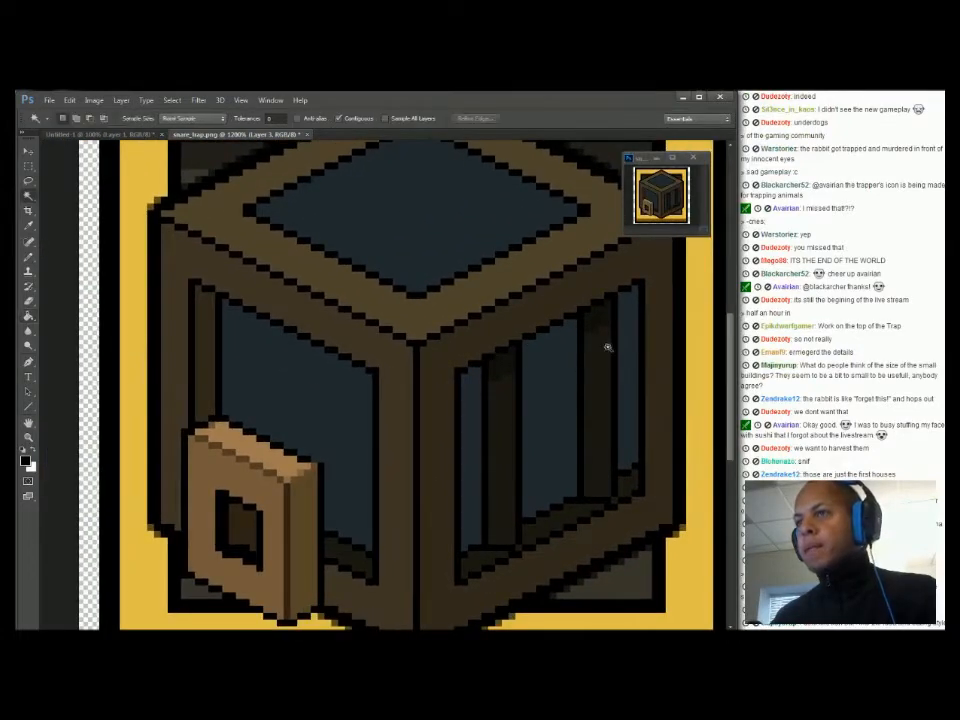
{"action": "left_click", "coordinate": [628, 338]}
{"action": "left_click", "coordinate": [557, 365], "text": "shift"}
{"action": "left_click", "coordinate": [473, 392], "text": "shift"}
{"action": "left_click", "coordinate": [321, 390], "text": "shift"}
{"action": "left_click", "coordinate": [380, 234], "text": "shift"}
{"action": "key", "text": "ctrl+shift+u"}
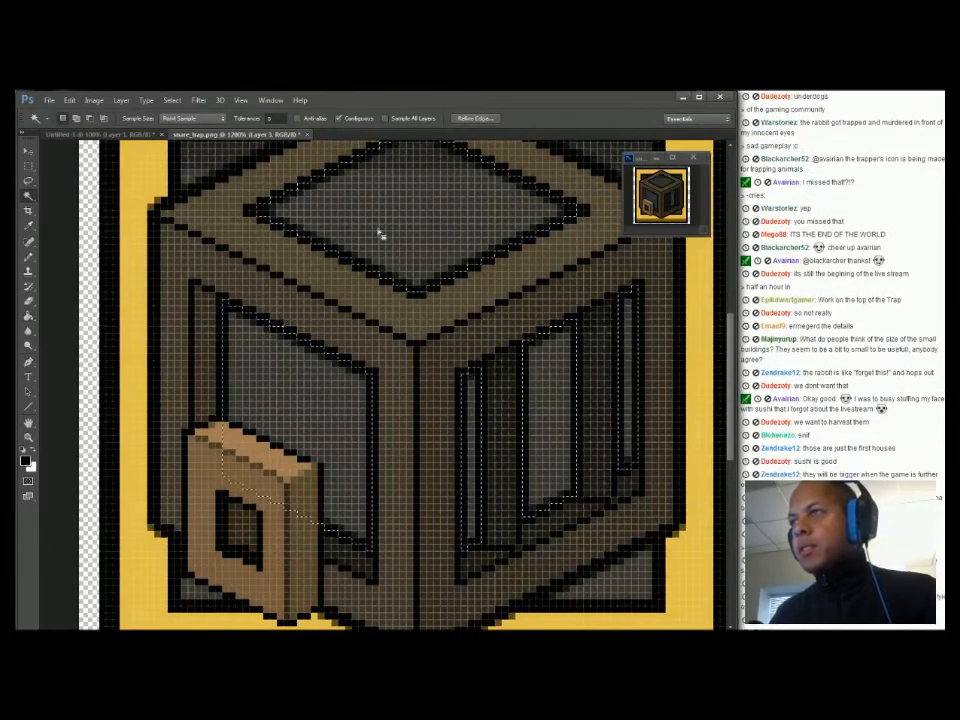
{"action": "key", "text": "ctrl+d"}
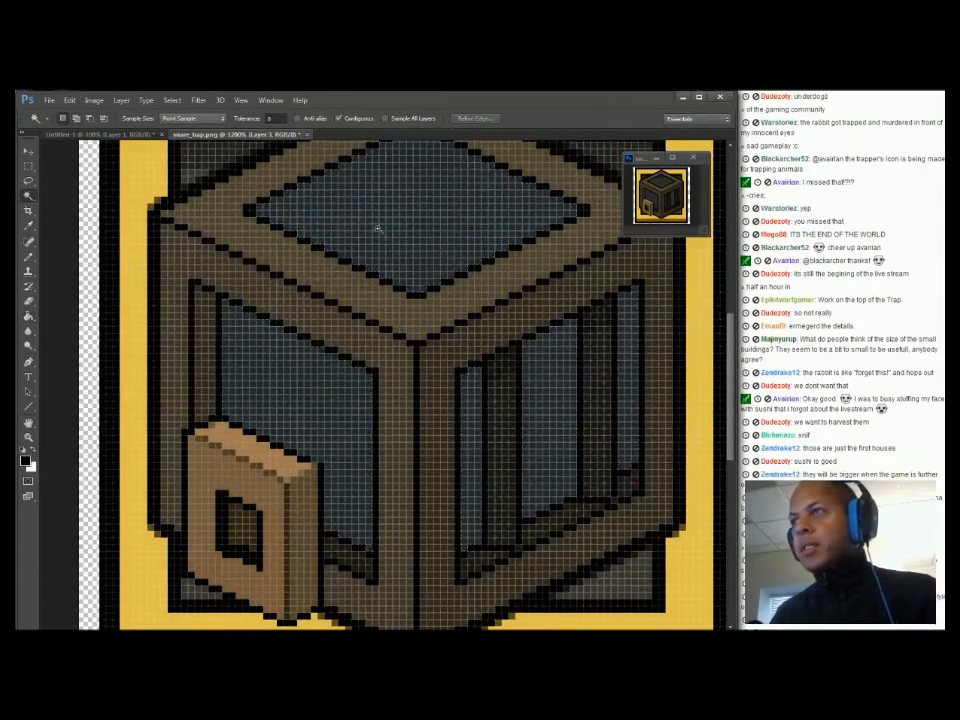
{"action": "scroll", "coordinate": [378, 229], "scroll_direction": "down", "scroll_amount": 2, "text": "alt"}
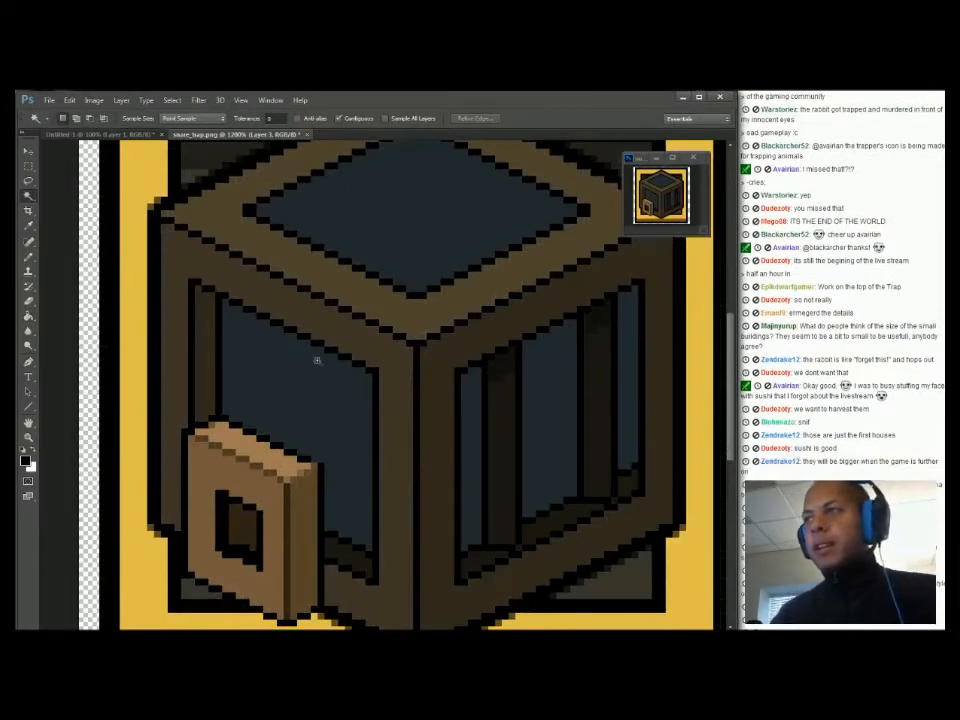
{"action": "scroll", "coordinate": [350, 300], "scroll_direction": "up", "scroll_amount": 3, "text": "alt"}
{"action": "scroll", "coordinate": [360, 369], "scroll_direction": "down", "scroll_amount": 2, "text": "alt"}
{"action": "scroll", "coordinate": [311, 446], "scroll_direction": "up", "scroll_amount": 3, "text": "alt"}
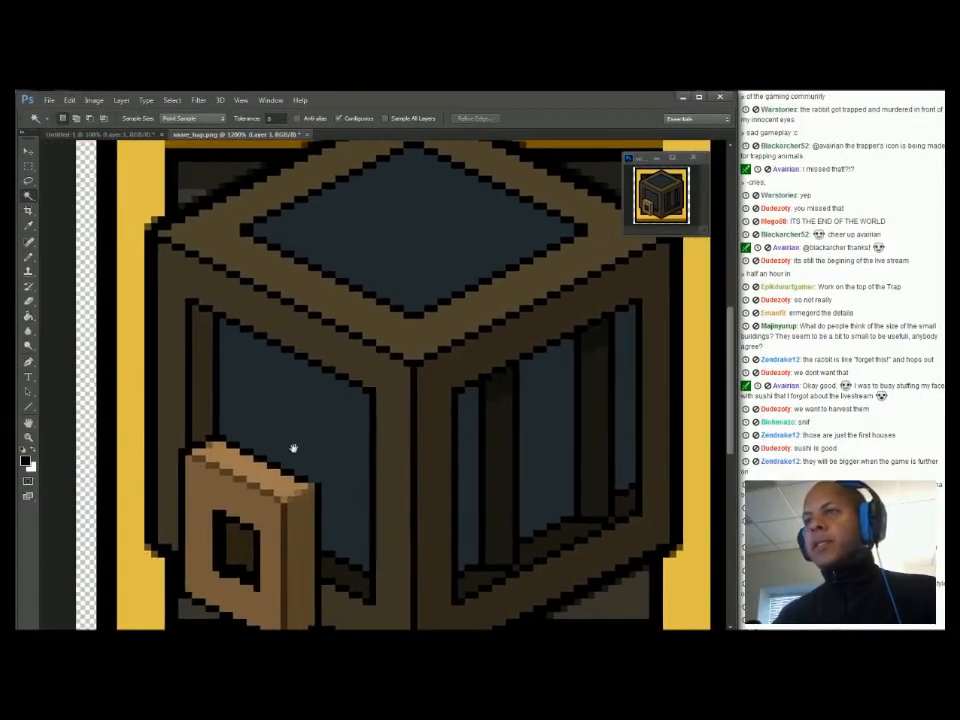
{"action": "key", "text": "m"}
{"action": "mouse_move", "coordinate": [268, 467]}
{"action": "left_mouse_down"}
{"action": "mouse_move", "coordinate": [262, 472]}
{"action": "mouse_move", "coordinate": [267, 292]}
{"action": "left_mouse_up"}
{"action": "key", "text": "ctrl+d"}
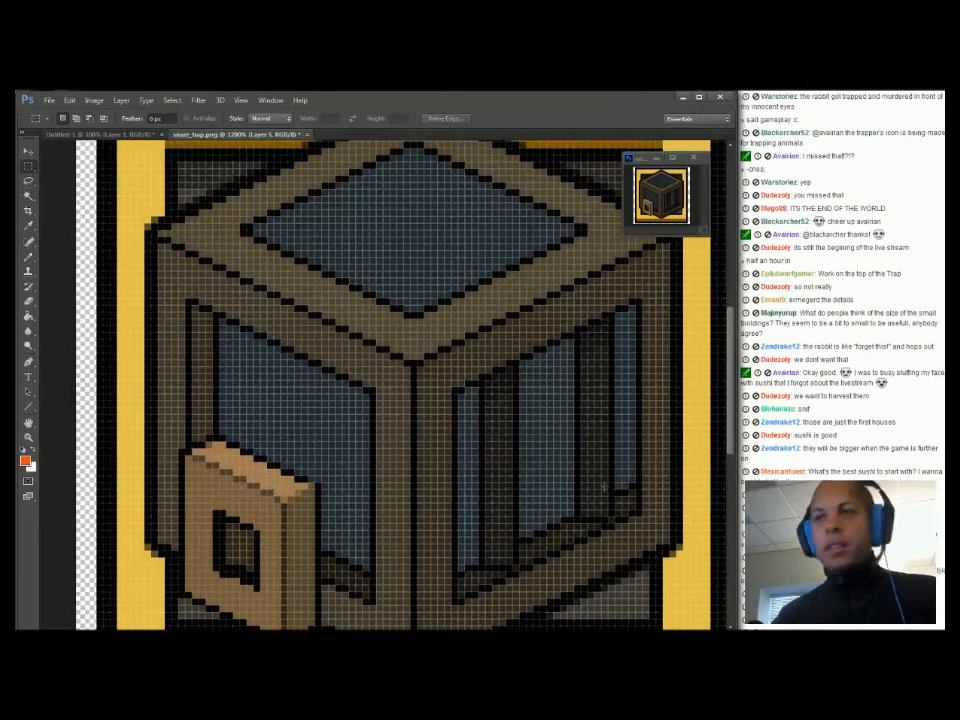
{"action": "right_click", "coordinate": [247, 424]}
{"action": "key", "text": "Escape"}
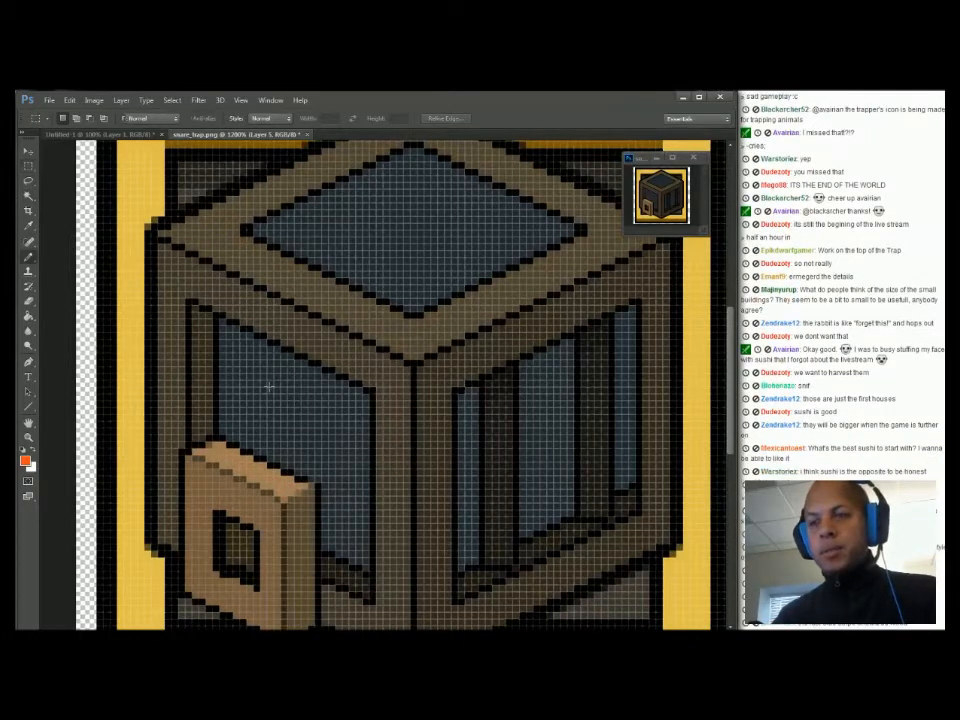
On the new layer, draw a thick orange strap with a 10 px pencil from the wooden lock up the left face and across the top face
{"action": "key", "text": "b"}
{"action": "right_click", "coordinate": [269, 384]}
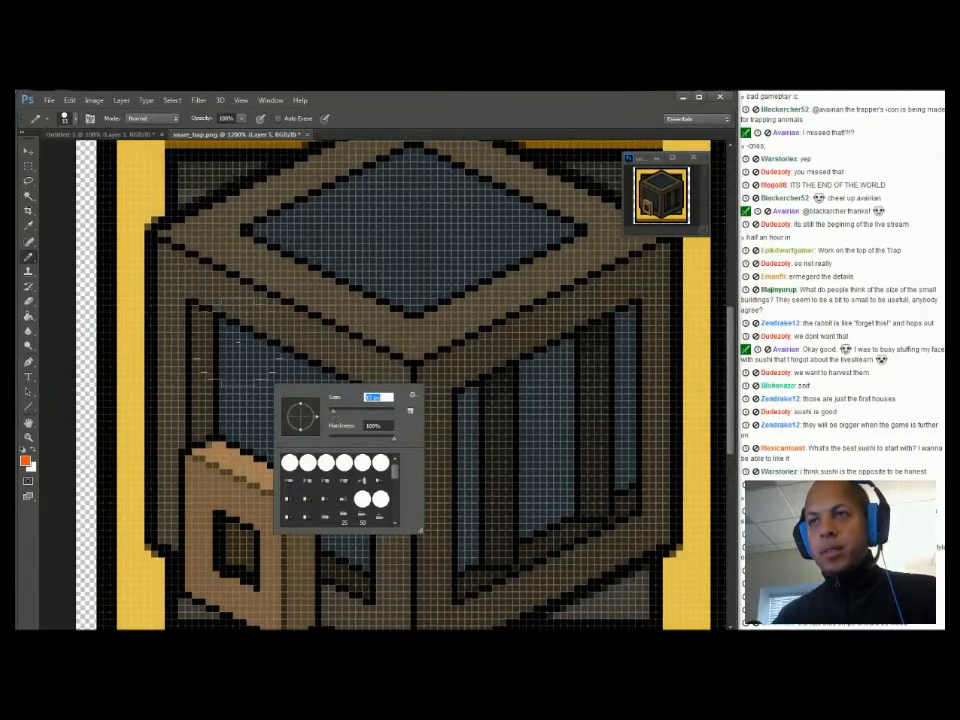
{"action": "left_click_drag", "start_coordinate": [334, 411], "coordinate": [332, 411]}
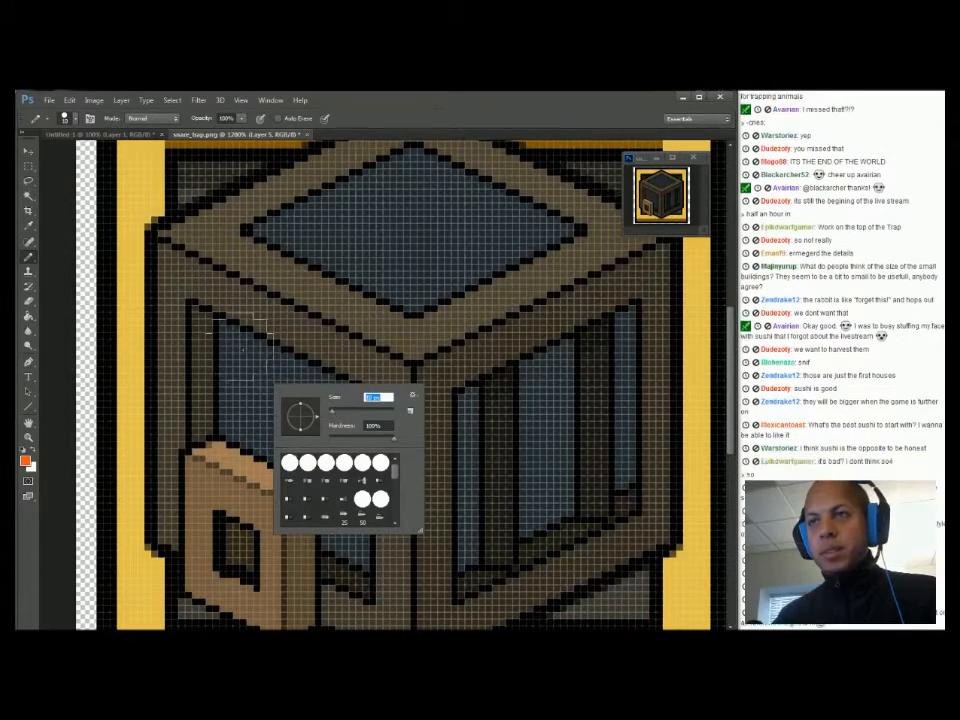
{"action": "mouse_move", "coordinate": [246, 346]}
{"action": "left_mouse_down"}
{"action": "mouse_move", "coordinate": [246, 475]}
{"action": "mouse_move", "coordinate": [250, 285]}
{"action": "mouse_move", "coordinate": [395, 240]}
{"action": "mouse_move", "coordinate": [505, 165]}
{"action": "left_mouse_up"}
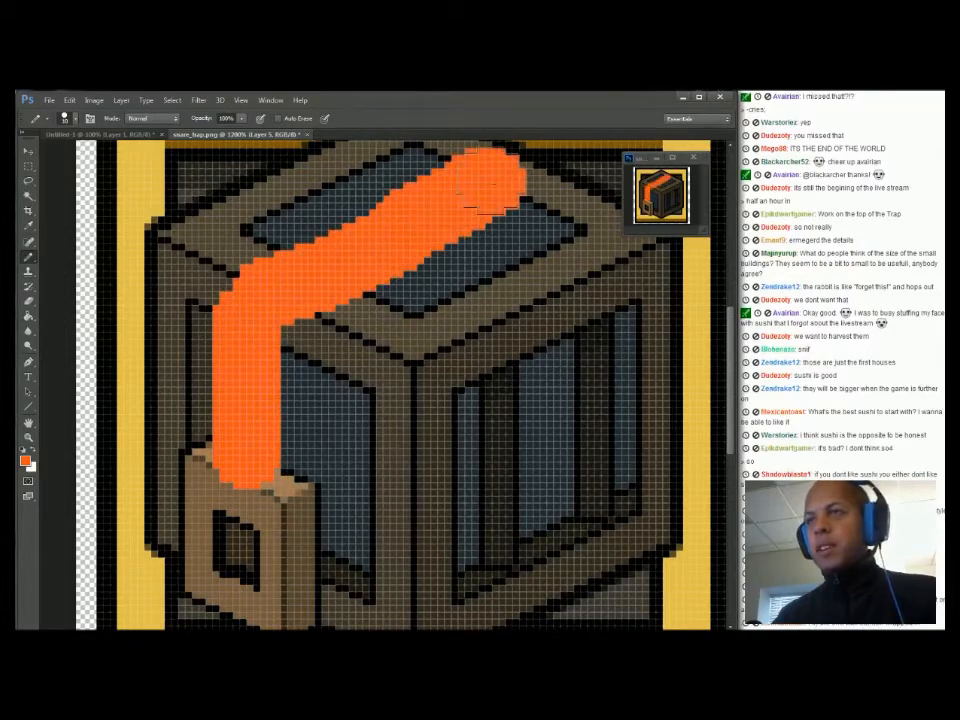
Recolor the orange strap with the brown sampled from the cage's top frame, using the Paint Bucket at 100% opacity
{"action": "left_click_drag", "start_coordinate": [386, 497], "coordinate": [337, 485]}
{"action": "left_click", "coordinate": [271, 263], "text": "alt"}
{"action": "key", "text": "g"}
{"action": "left_click", "coordinate": [272, 276]}
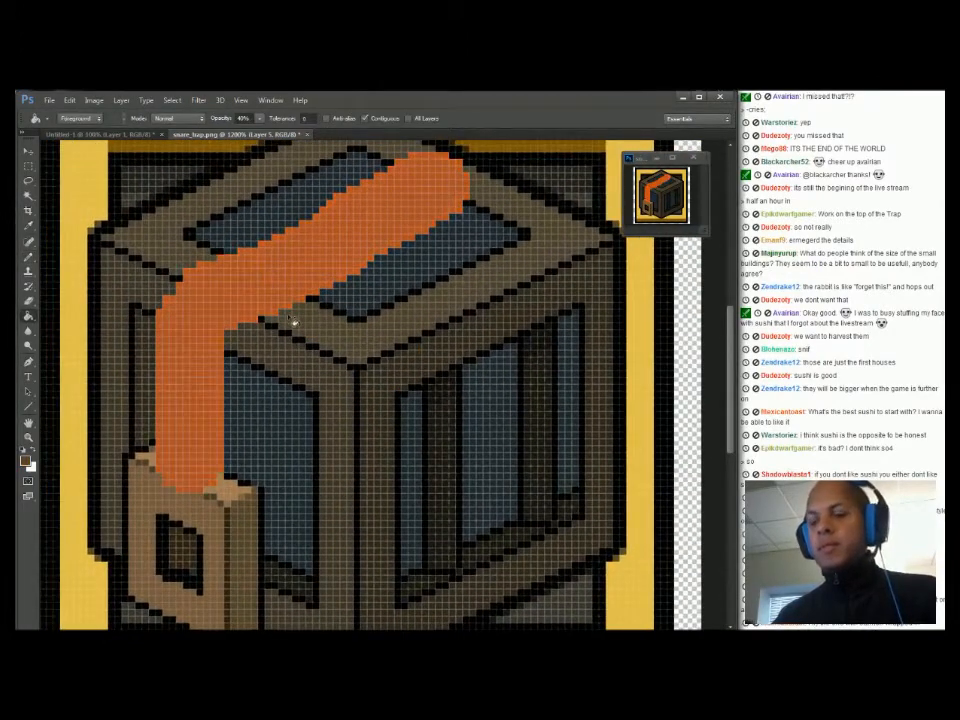
{"action": "key", "text": "0"}
{"action": "left_click", "coordinate": [289, 256]}
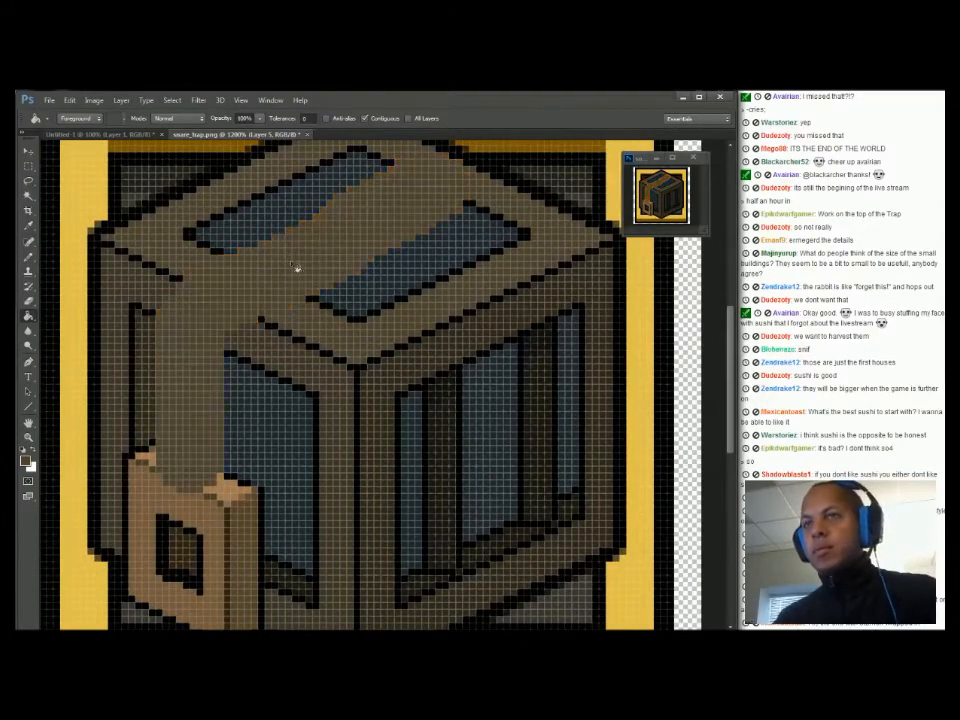
Save the icon as snare_trap.psd in Photoshop format in the snare_trap folder, keeping its layers
{"action": "scroll", "coordinate": [357, 515], "scroll_direction": "down", "scroll_amount": 2, "text": "alt"}
{"action": "scroll", "coordinate": [340, 470], "scroll_direction": "up", "scroll_amount": 3, "text": "alt"}
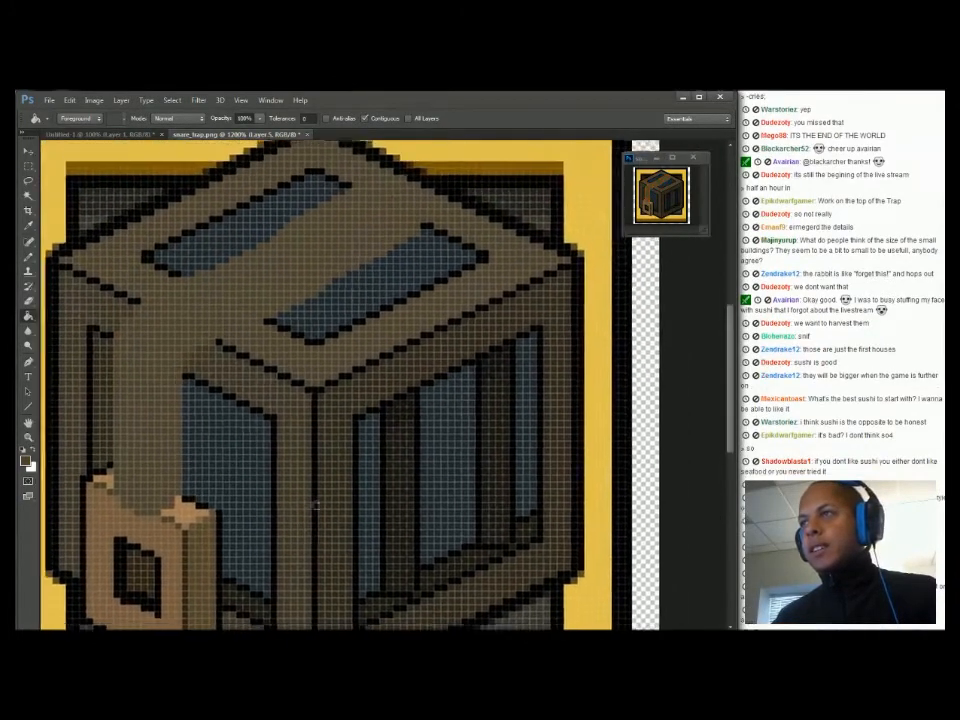
{"action": "scroll", "coordinate": [366, 441], "scroll_direction": "down", "scroll_amount": 1, "text": "alt"}
{"action": "scroll", "coordinate": [446, 393], "scroll_direction": "up", "scroll_amount": 1, "text": "alt"}
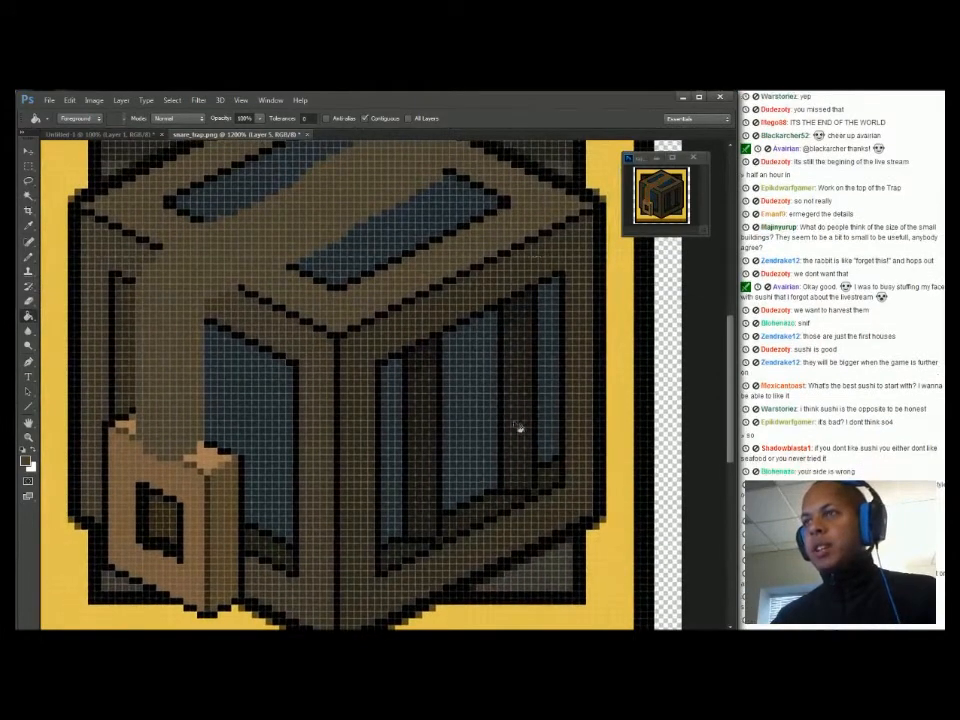
{"action": "mouse_move", "coordinate": [329, 423]}
{"action": "left_mouse_down"}
{"action": "mouse_move", "coordinate": [343, 392]}
{"action": "mouse_move", "coordinate": [325, 408]}
{"action": "left_mouse_up"}
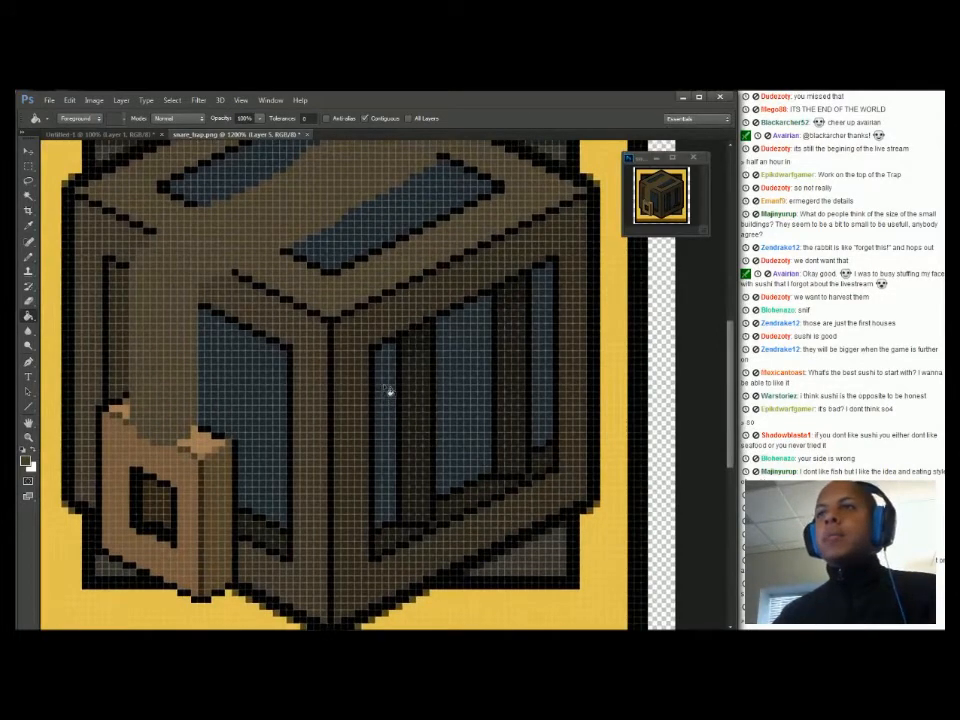
{"action": "key", "text": "ctrl+s"}
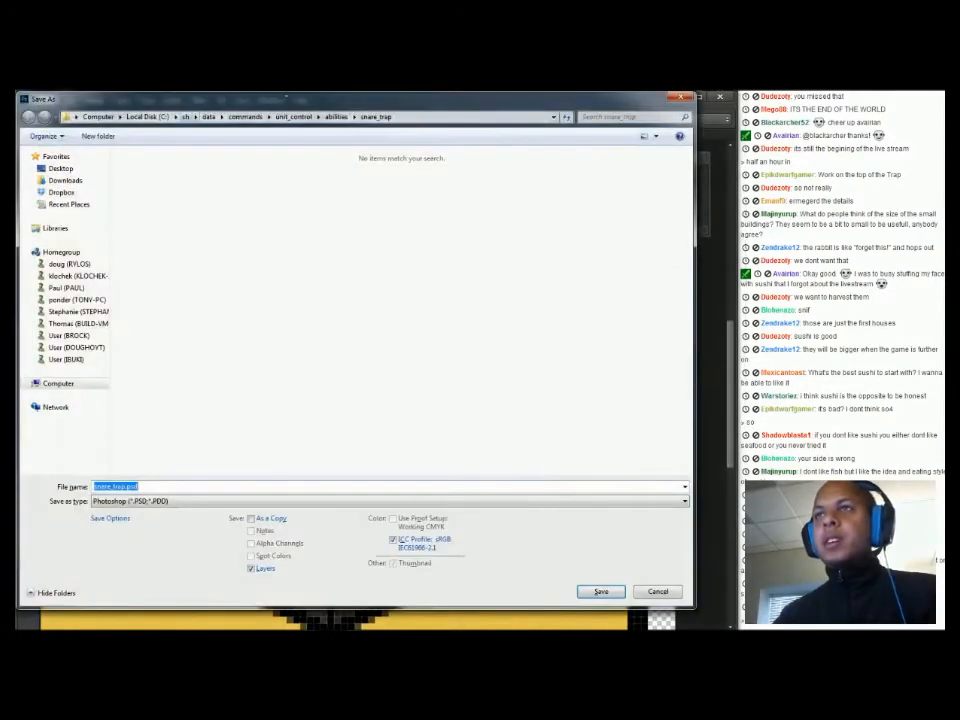
{"action": "left_click", "coordinate": [600, 591]}
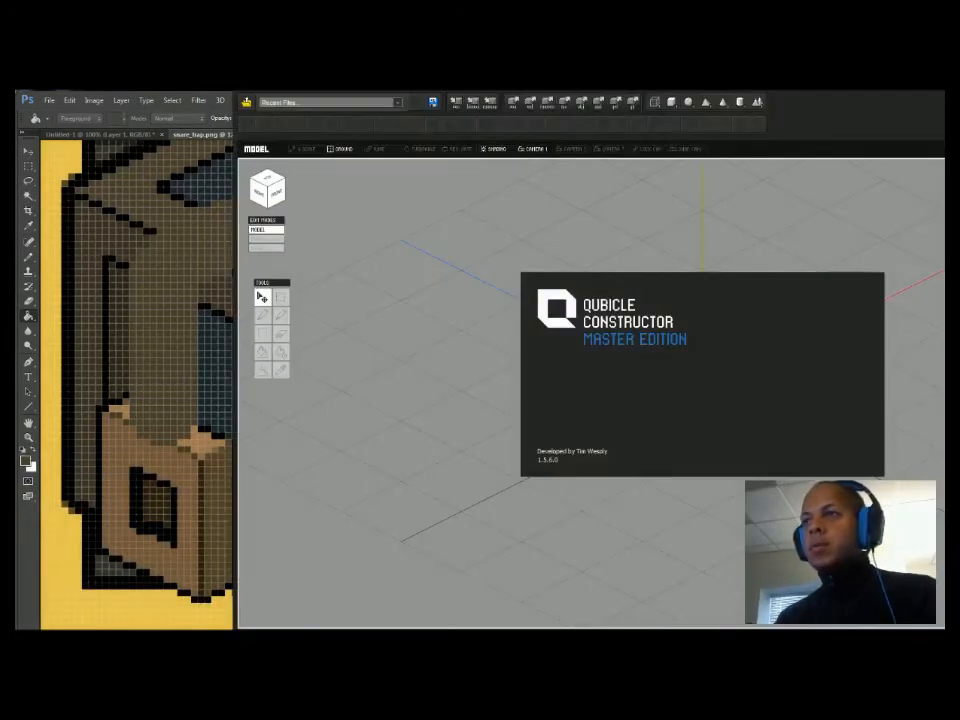
Reposition the Qubicle Constructor window and narrow it so that the chat stays visible beside it
{"action": "left_click_drag", "start_coordinate": [509, 74], "coordinate": [291, 101]}
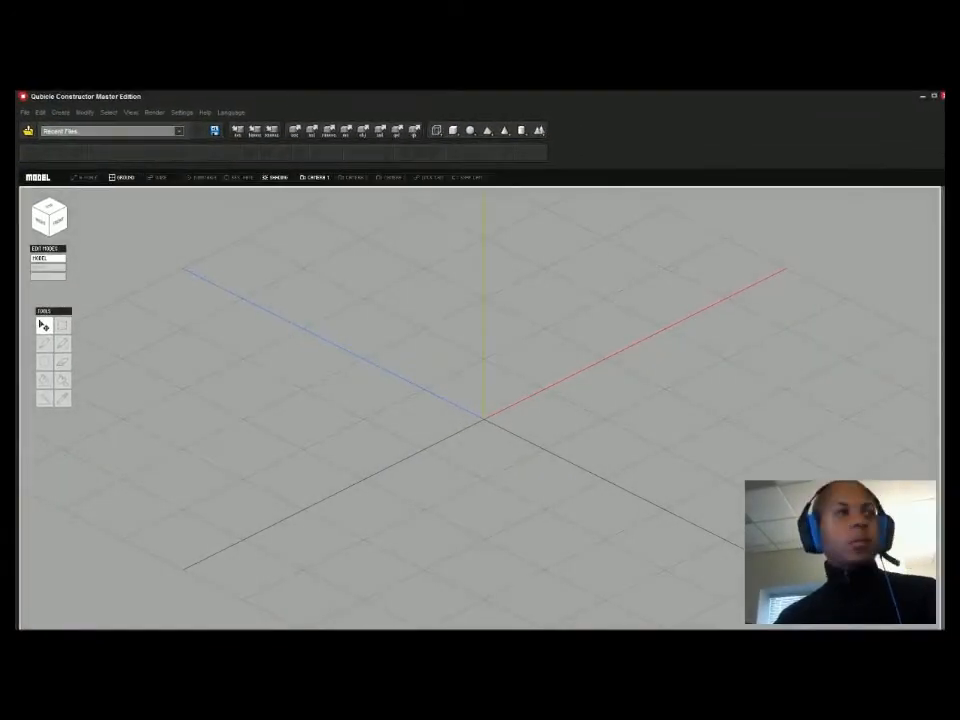
{"action": "key", "text": "alt+Tab"}
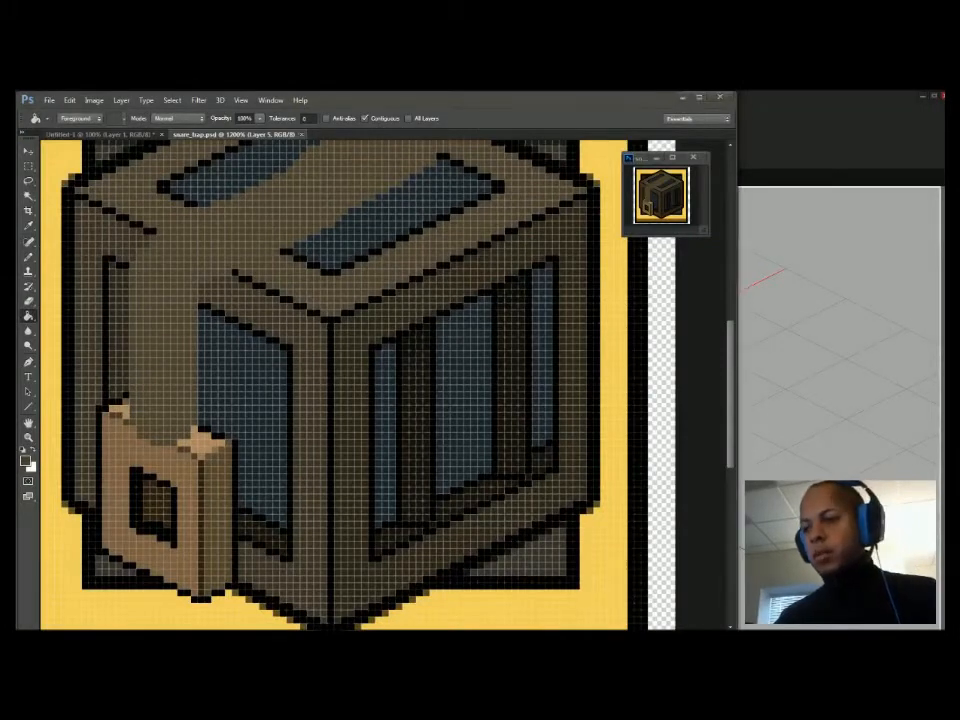
{"action": "key", "text": "alt+Tab"}
{"action": "left_click_drag", "start_coordinate": [944, 629], "coordinate": [740, 629]}
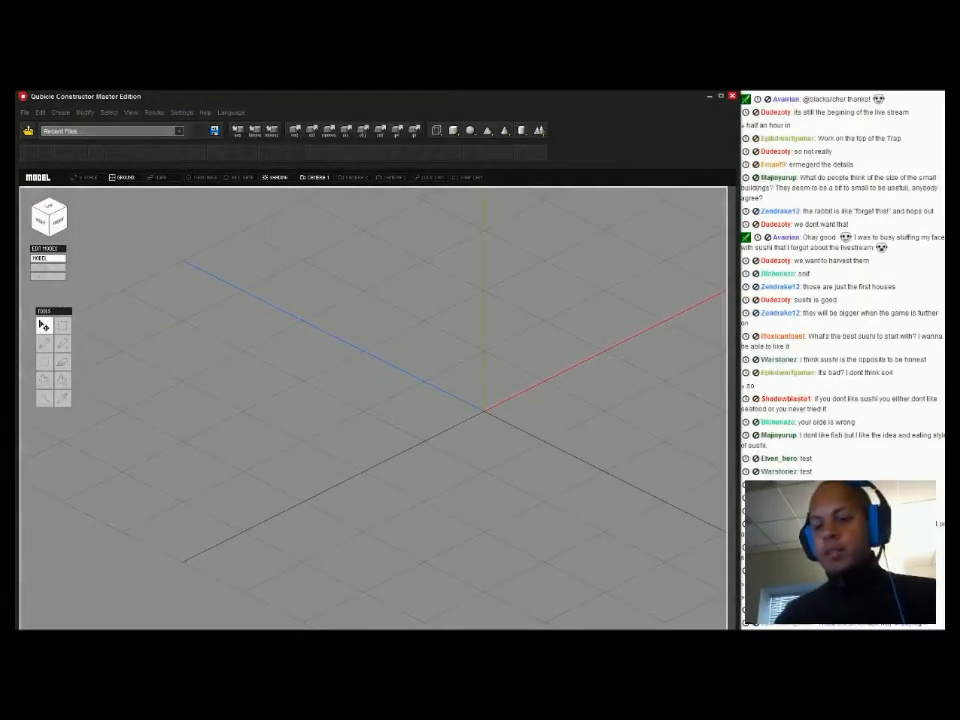
Browse for a model file to open in the folder d:\dropbox\Dropbox\radiant\assets\voxels
{"action": "left_click", "coordinate": [112, 131]}
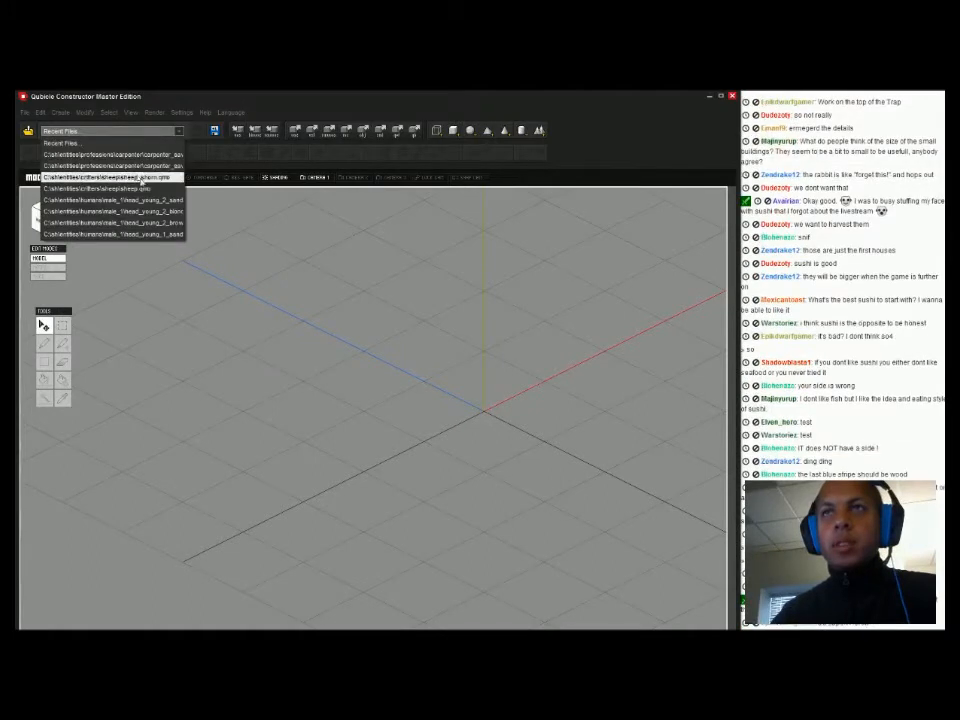
{"action": "left_click", "coordinate": [122, 155]}
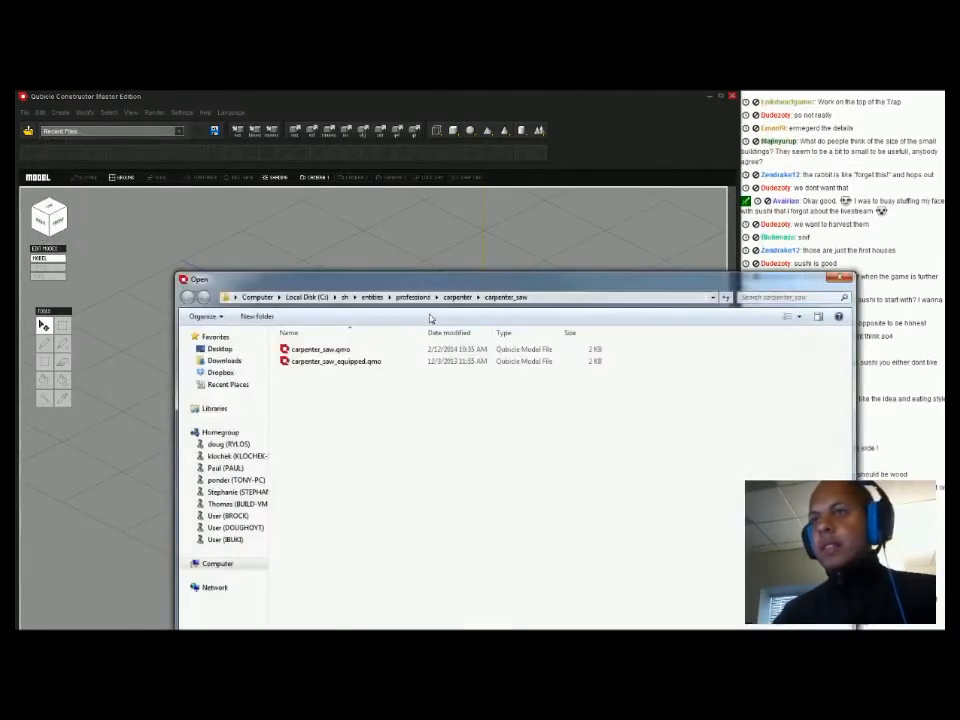
{"action": "left_click", "coordinate": [561, 297]}
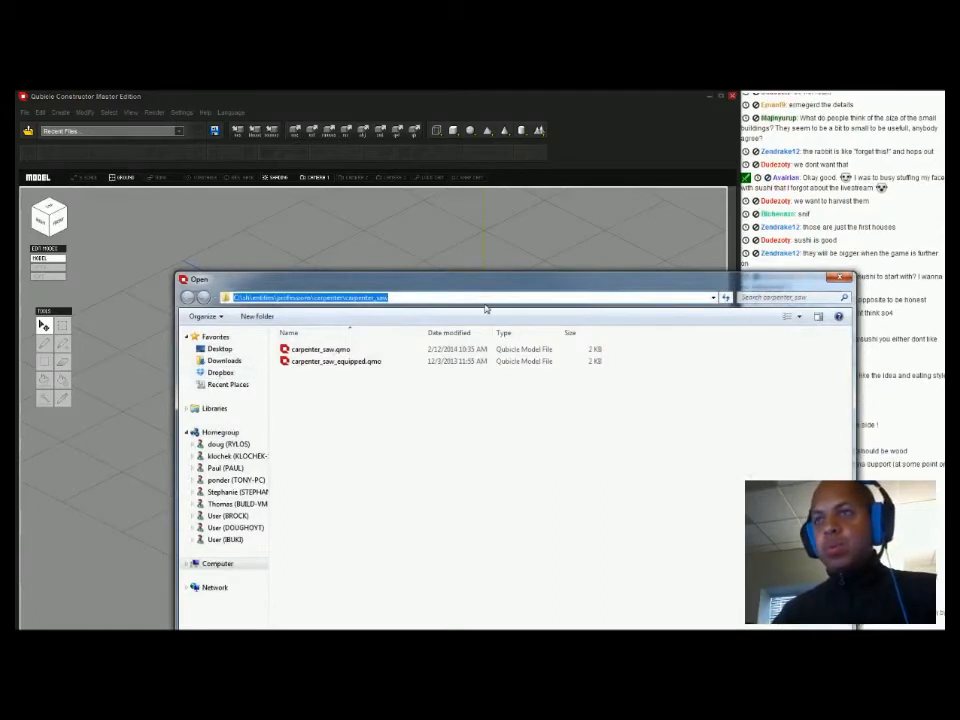
{"action": "type", "text": "d"}
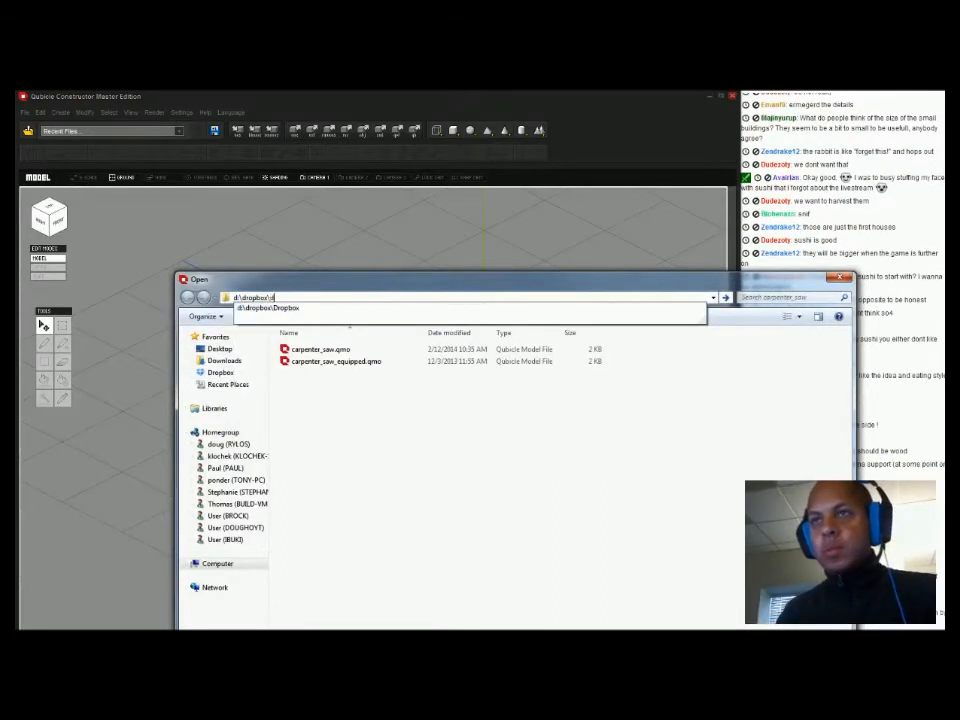
{"action": "type", "text": ":\\dropbox\\Dropbox\\radiant\\"}
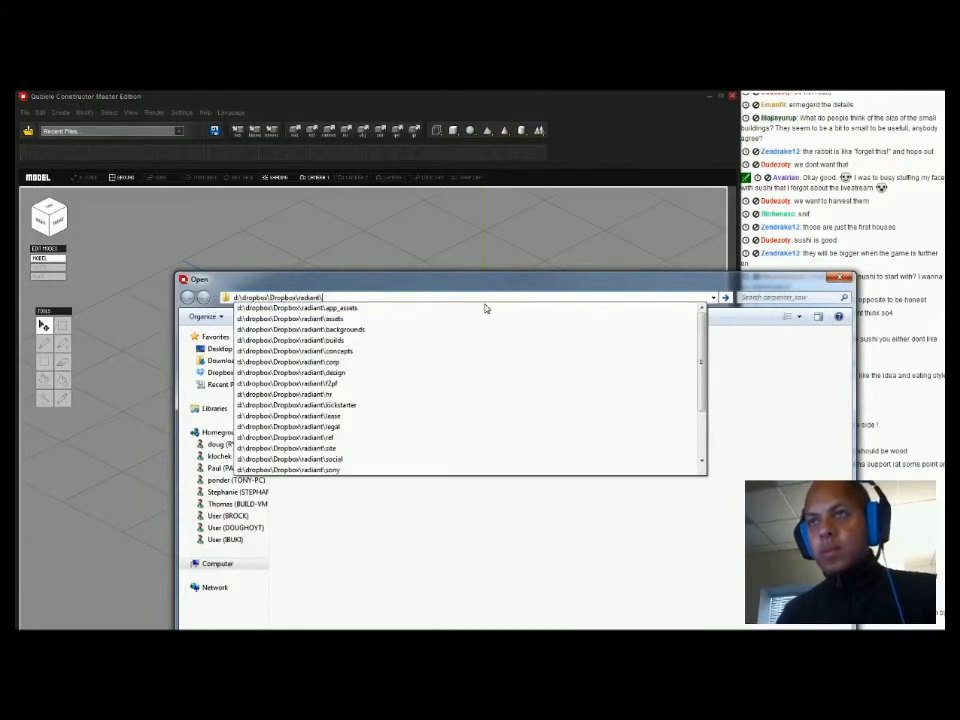
{"action": "type", "text": "assets\\voxelmaps"}
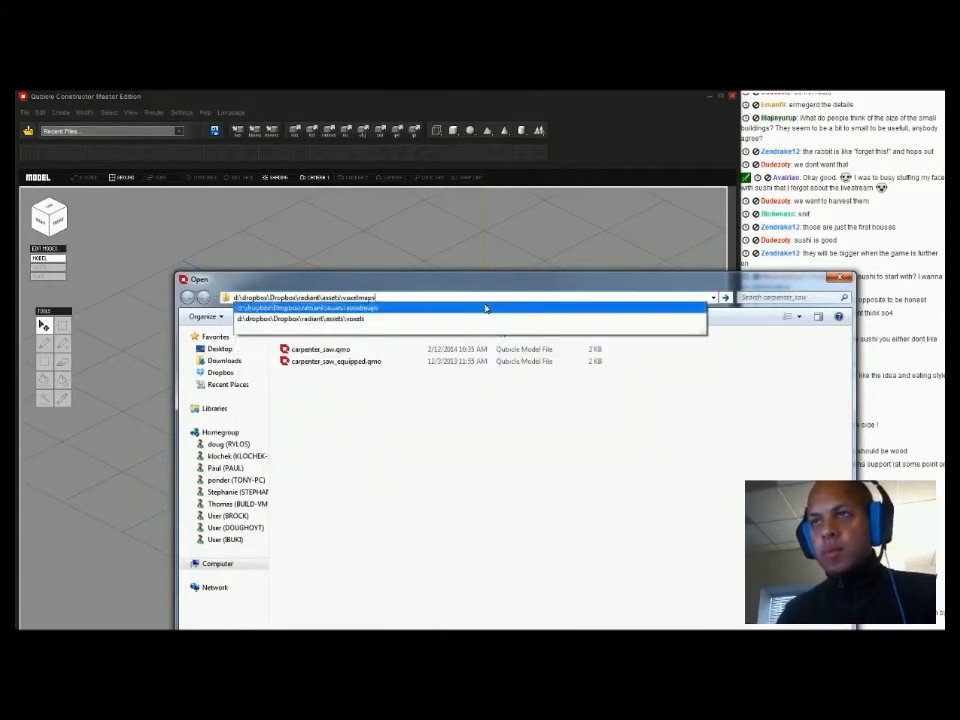
{"action": "left_click", "coordinate": [486, 318]}
Find the critters.qmo model in the voxels folder and open it
{"action": "scroll", "coordinate": [470, 450], "scroll_direction": "down", "scroll_amount": 15}
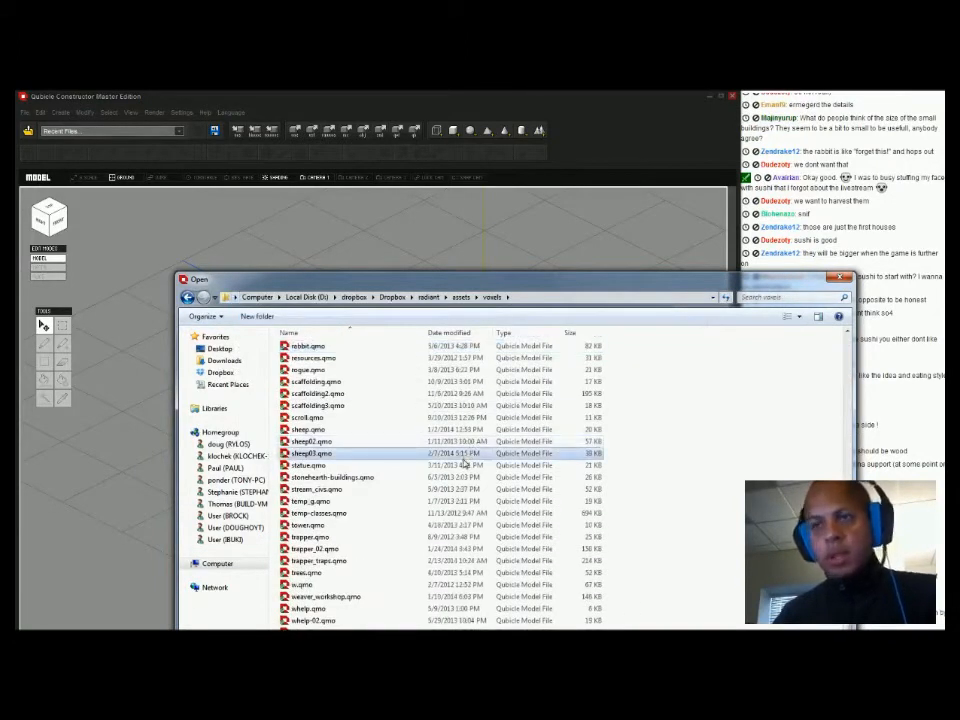
{"action": "scroll", "coordinate": [465, 463], "scroll_direction": "up", "scroll_amount": 15}
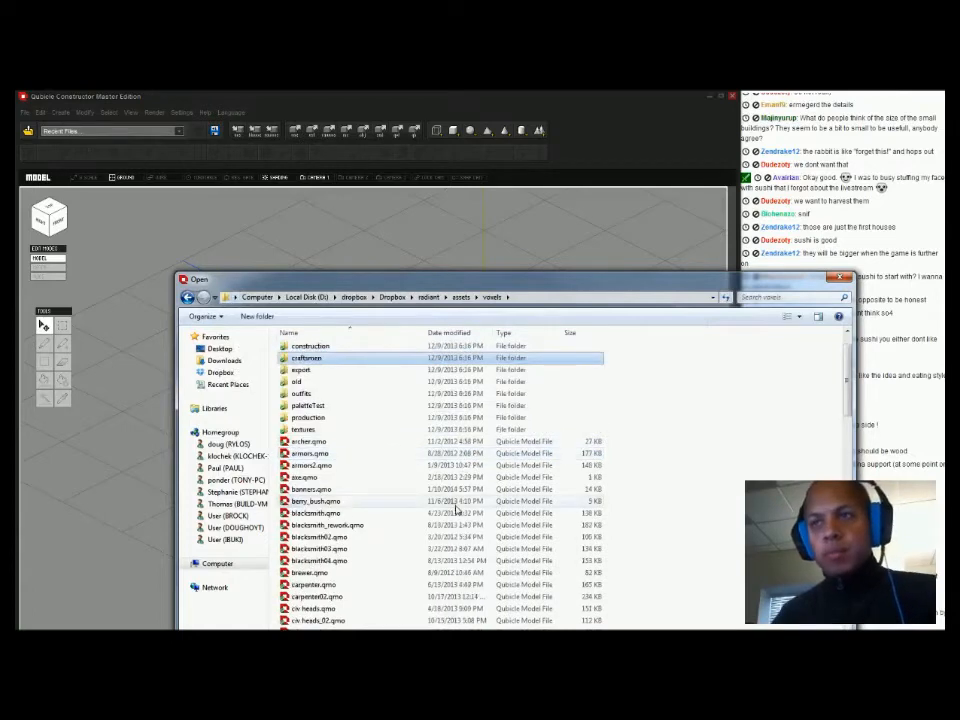
{"action": "left_click", "coordinate": [458, 501]}
{"action": "left_click", "coordinate": [444, 580]}
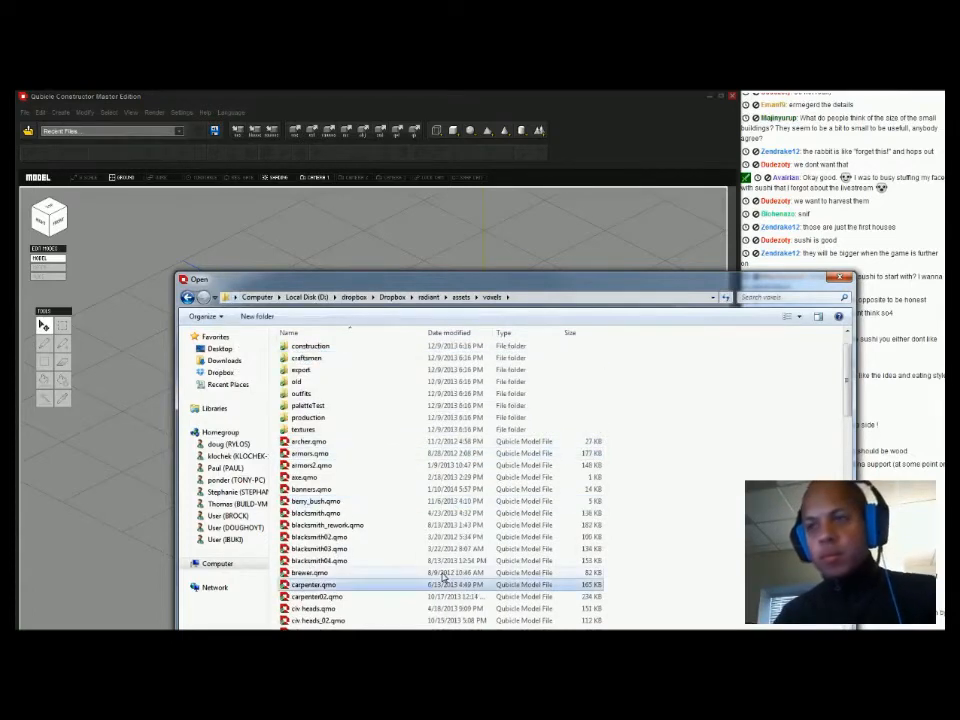
{"action": "key", "text": "c"}
{"action": "key", "text": "c"}
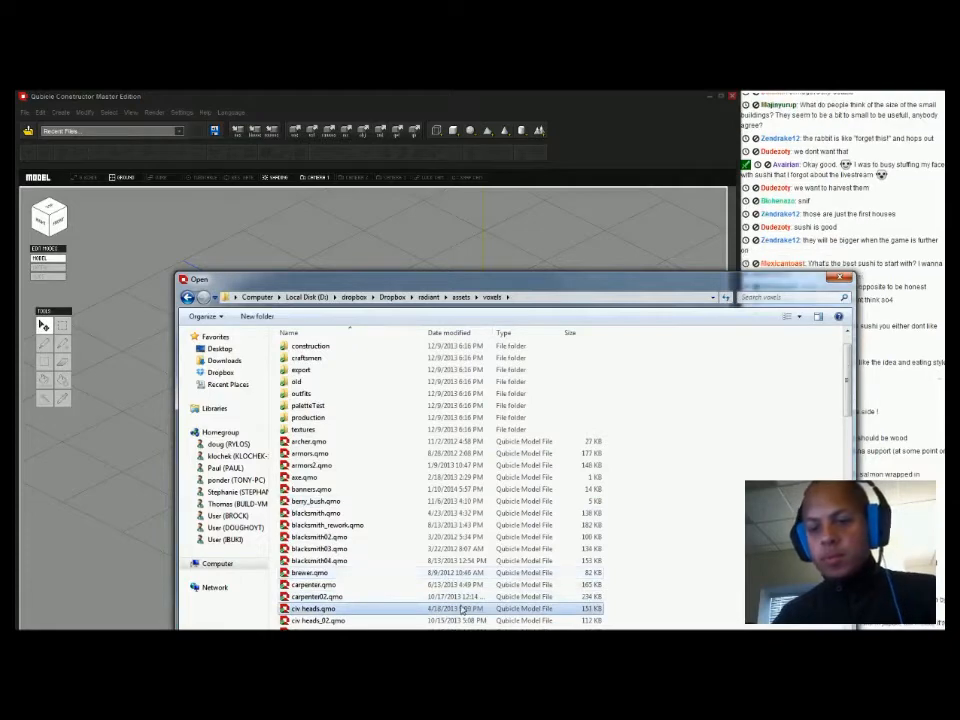
{"action": "key", "text": "c"}
{"action": "key", "text": "r"}
{"action": "scroll", "coordinate": [459, 604], "scroll_direction": "down", "scroll_amount": 2}
{"action": "left_click", "coordinate": [400, 537]}
{"action": "key", "text": "c"}
{"action": "key", "text": "r"}
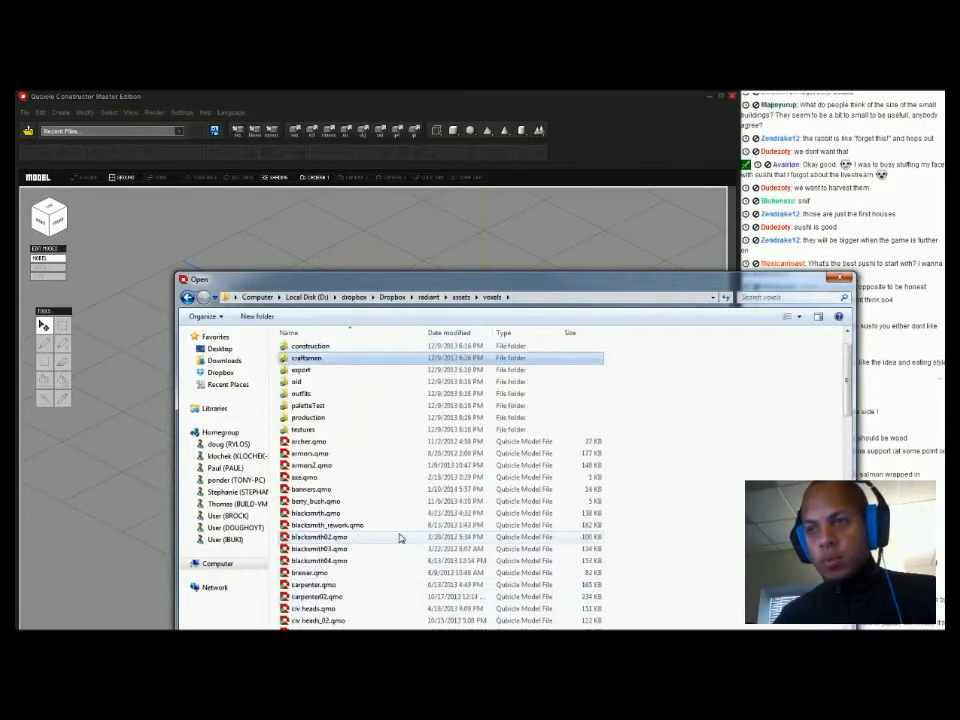
{"action": "left_click", "coordinate": [400, 537]}
{"action": "key", "text": "c"}
{"action": "scroll", "coordinate": [396, 596], "scroll_direction": "down", "scroll_amount": 4}
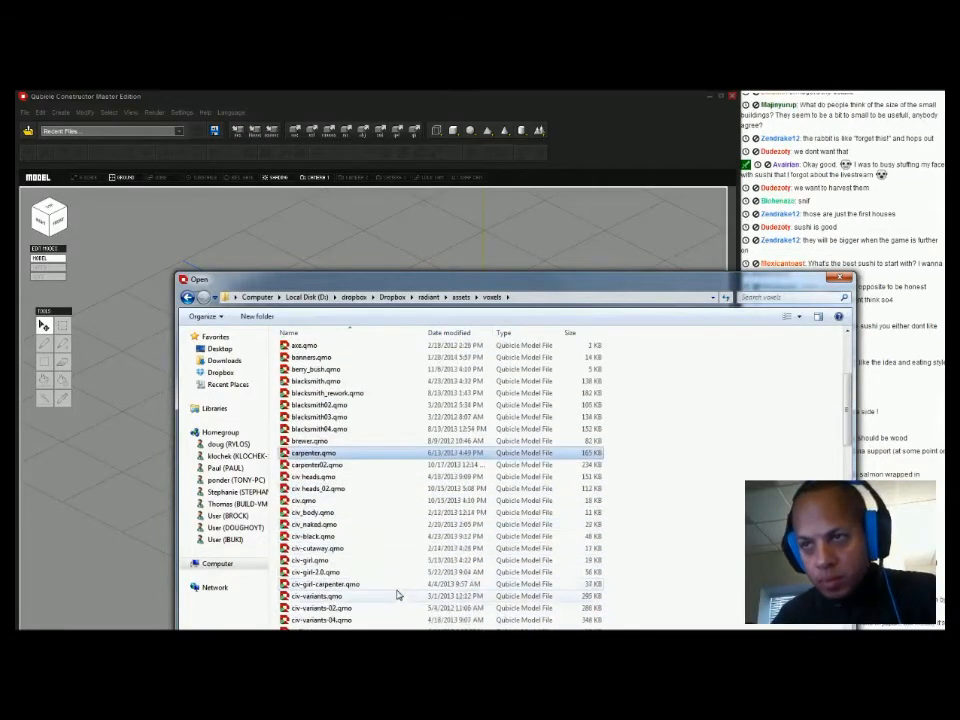
{"action": "scroll", "coordinate": [378, 598], "scroll_direction": "down", "scroll_amount": 6}
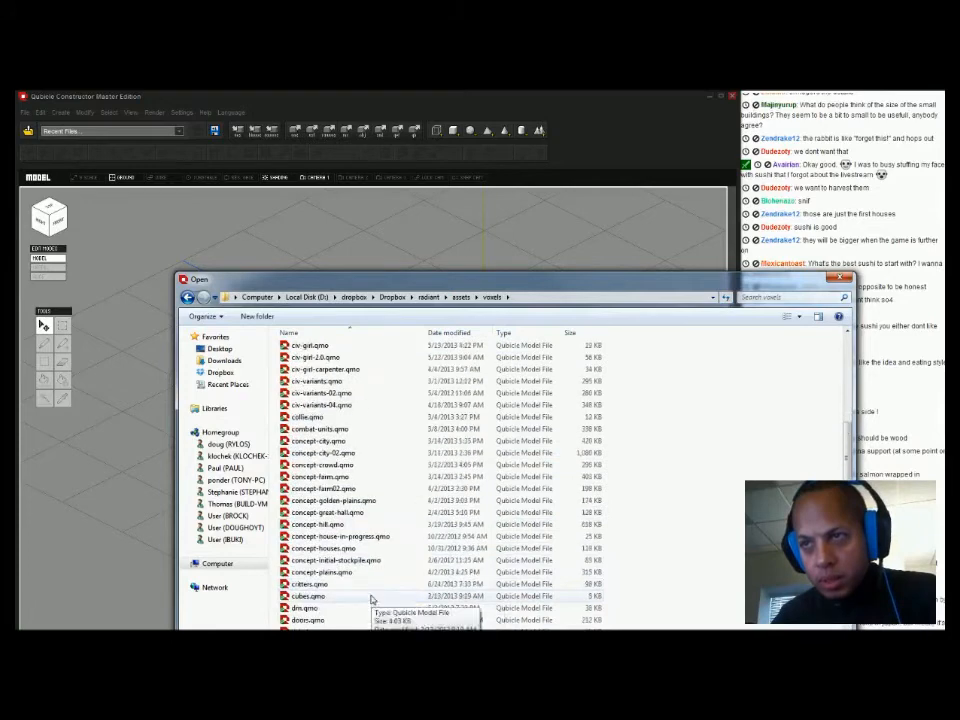
{"action": "double_click", "coordinate": [332, 585]}
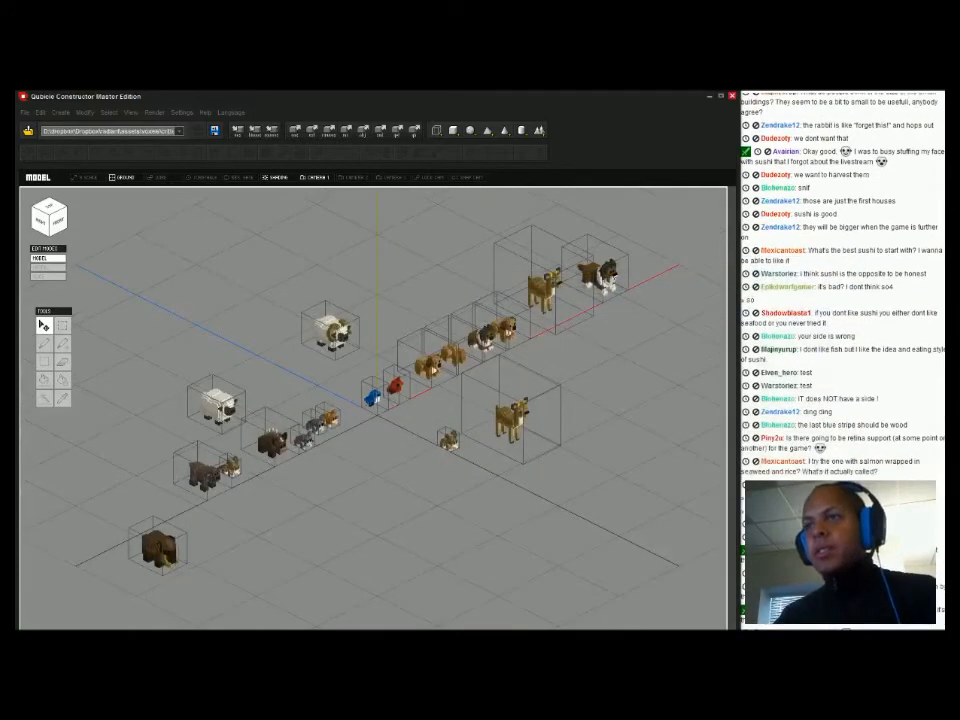
{"action": "left_click", "coordinate": [449, 440]}
{"action": "left_click_drag", "start_coordinate": [400, 417], "coordinate": [314, 373]}
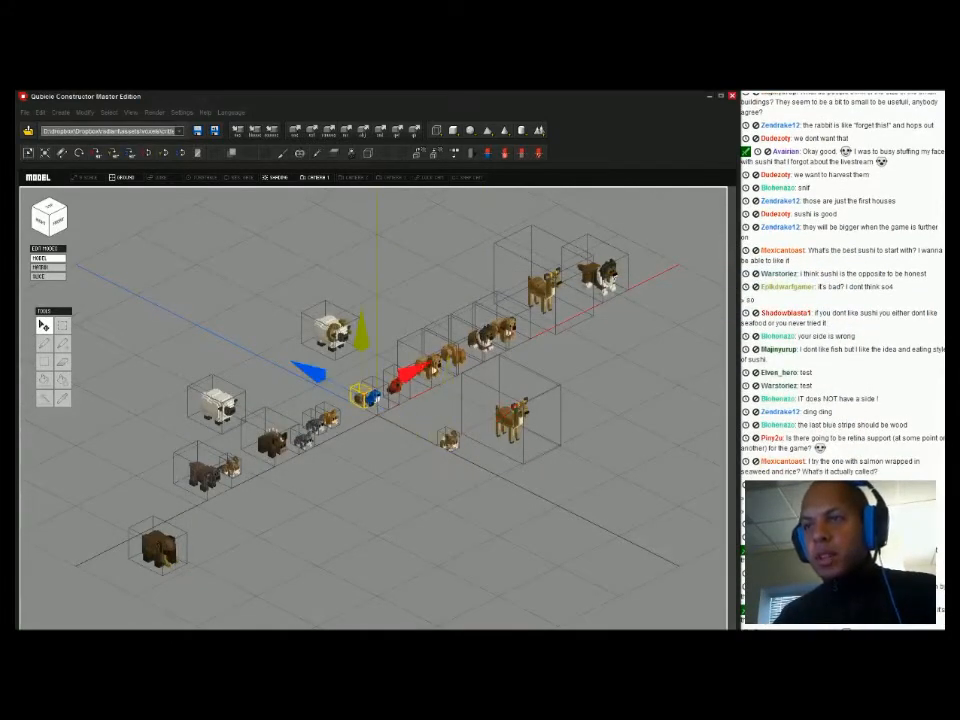
{"action": "key", "text": "ctrl+z"}
Select the small piece at the lone rabbit and move it straight down, away from the rabbit
{"action": "scroll", "coordinate": [400, 400], "scroll_direction": "up", "scroll_amount": 5}
{"action": "middle_click_drag", "start_coordinate": [450, 380], "coordinate": [469, 430]}
{"action": "scroll", "coordinate": [230, 548], "scroll_direction": "down", "scroll_amount": 3}
{"action": "left_click", "coordinate": [292, 456]}
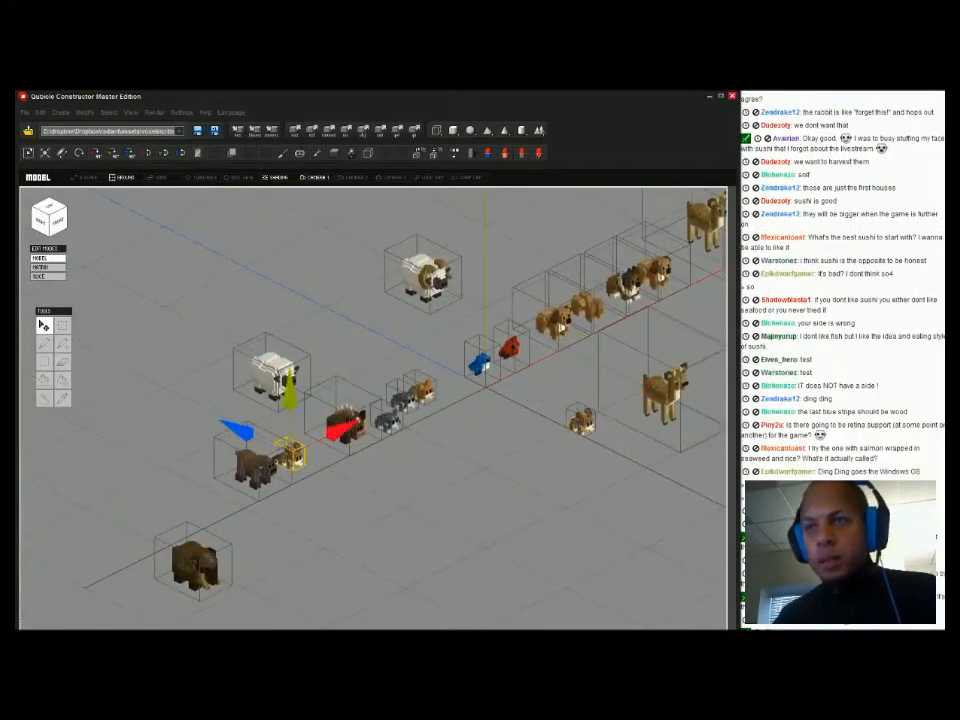
{"action": "left_click", "coordinate": [582, 422]}
{"action": "left_click_drag", "start_coordinate": [581, 356], "coordinate": [581, 469]}
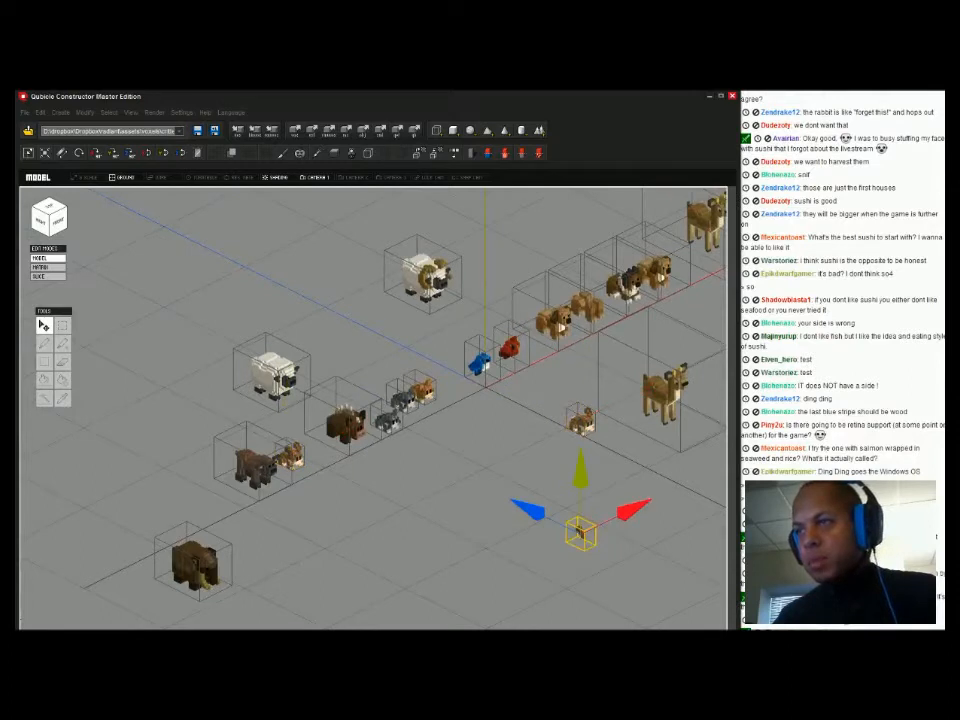
{"action": "left_click", "coordinate": [582, 422]}
{"action": "left_click", "coordinate": [586, 305]}
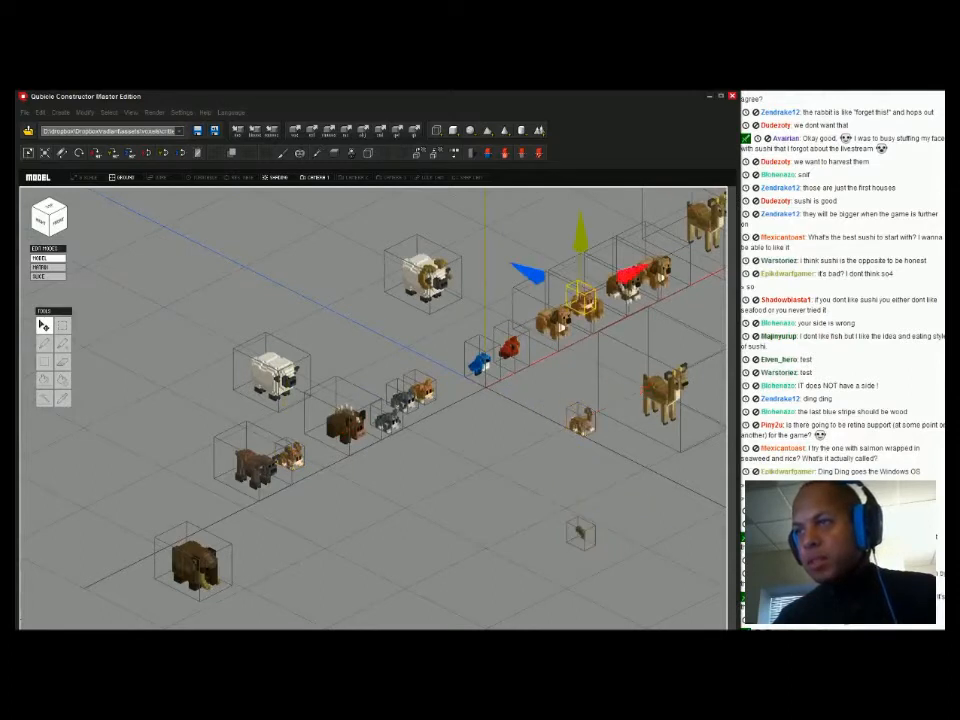
Select the small brown rabbit beside the grey animal, slide it along the red axis toward the blue bird and cut it
{"action": "left_click", "coordinate": [292, 456]}
{"action": "left_click_drag", "start_coordinate": [280, 310], "coordinate": [606, 443]}
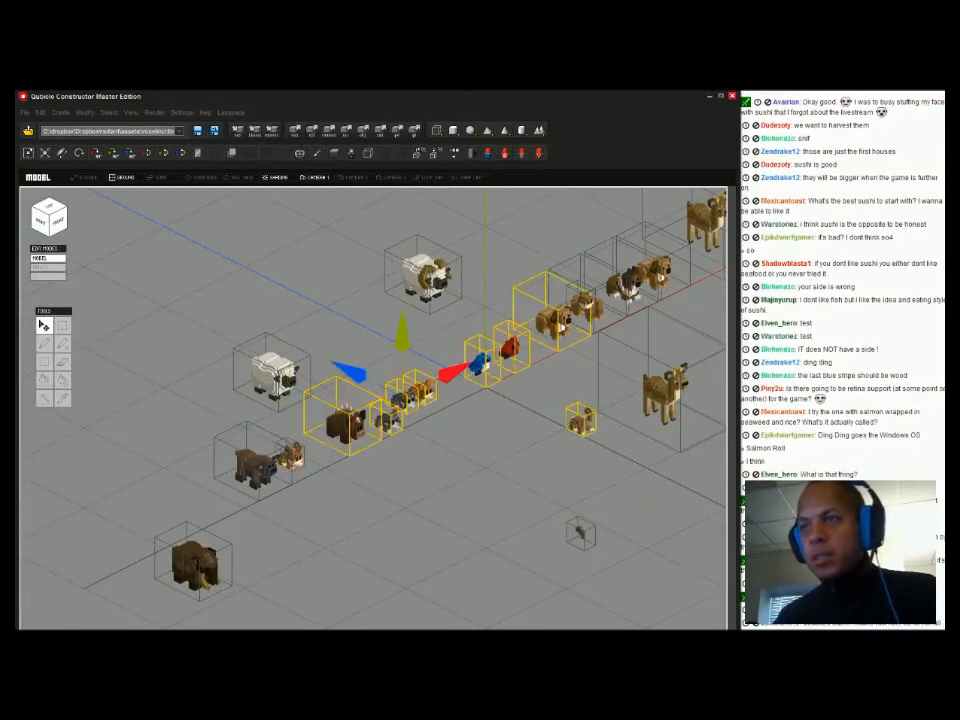
{"action": "left_click", "coordinate": [350, 490]}
{"action": "left_click", "coordinate": [292, 456]}
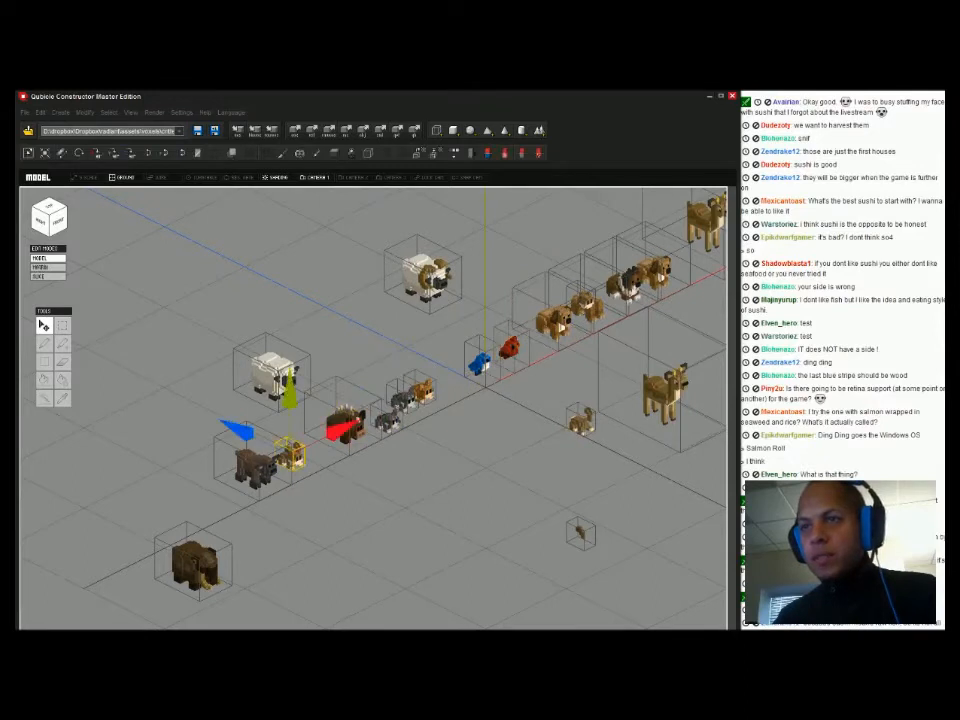
{"action": "left_click_drag", "start_coordinate": [342, 429], "coordinate": [512, 345]}
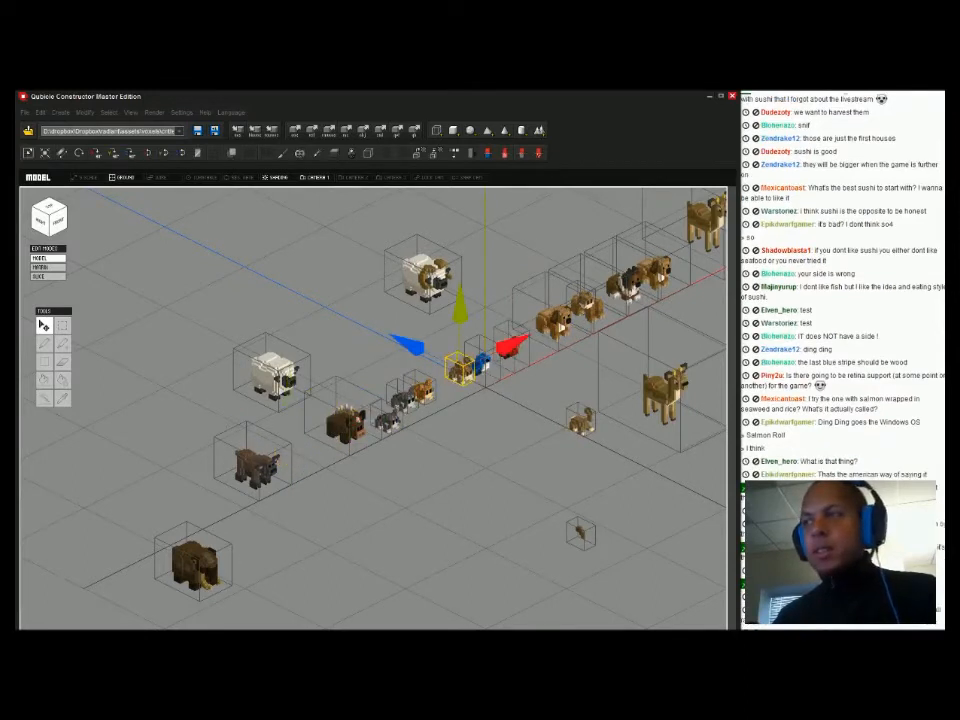
{"action": "key", "text": "Delete"}
Start a new model without saving the changes to critters.qmo and paste the rabbit into it
{"action": "left_click", "coordinate": [25, 112]}
{"action": "left_click", "coordinate": [36, 125]}
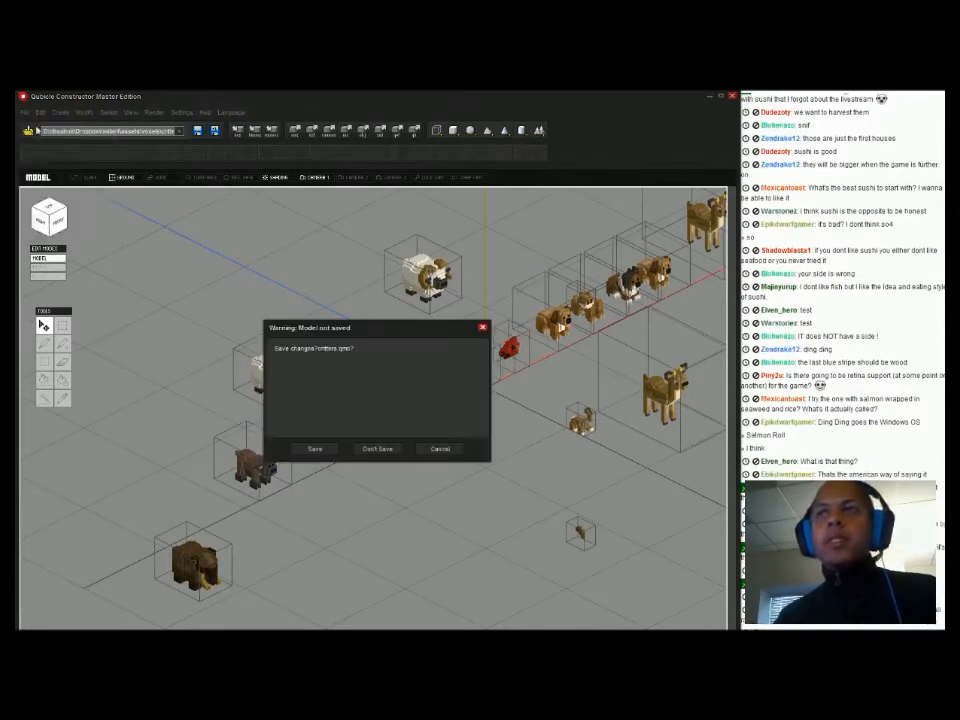
{"action": "left_click", "coordinate": [377, 449]}
{"action": "key", "text": "ctrl+v"}
{"action": "scroll", "coordinate": [377, 430], "scroll_direction": "up", "scroll_amount": 5}
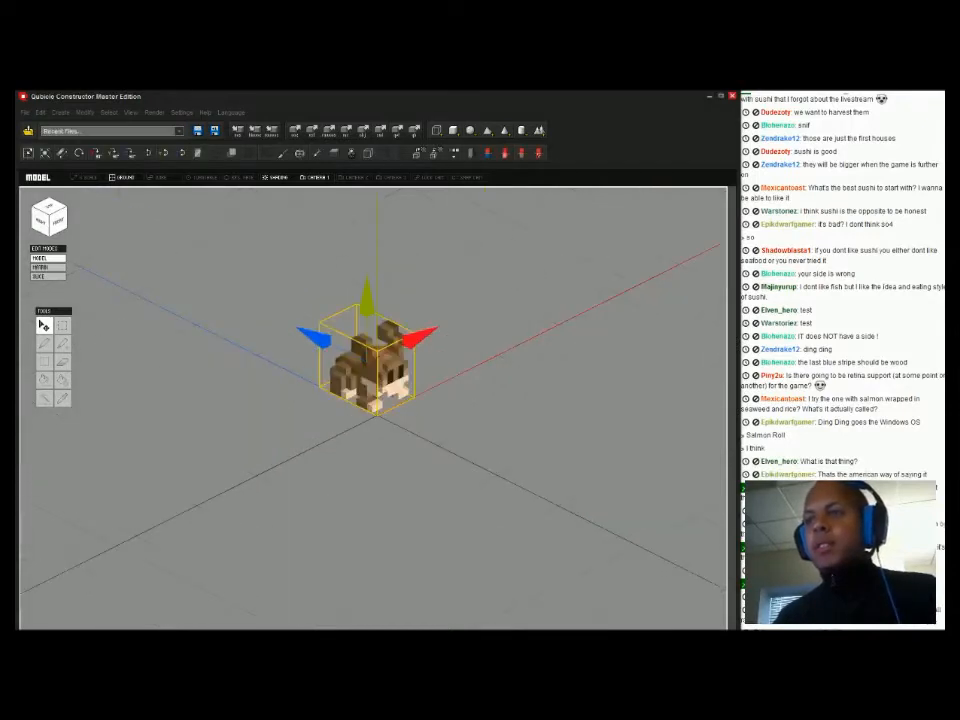
{"action": "middle_click_drag", "start_coordinate": [377, 430], "coordinate": [430, 483]}
{"action": "right_click_drag", "start_coordinate": [430, 483], "coordinate": [390, 462]}
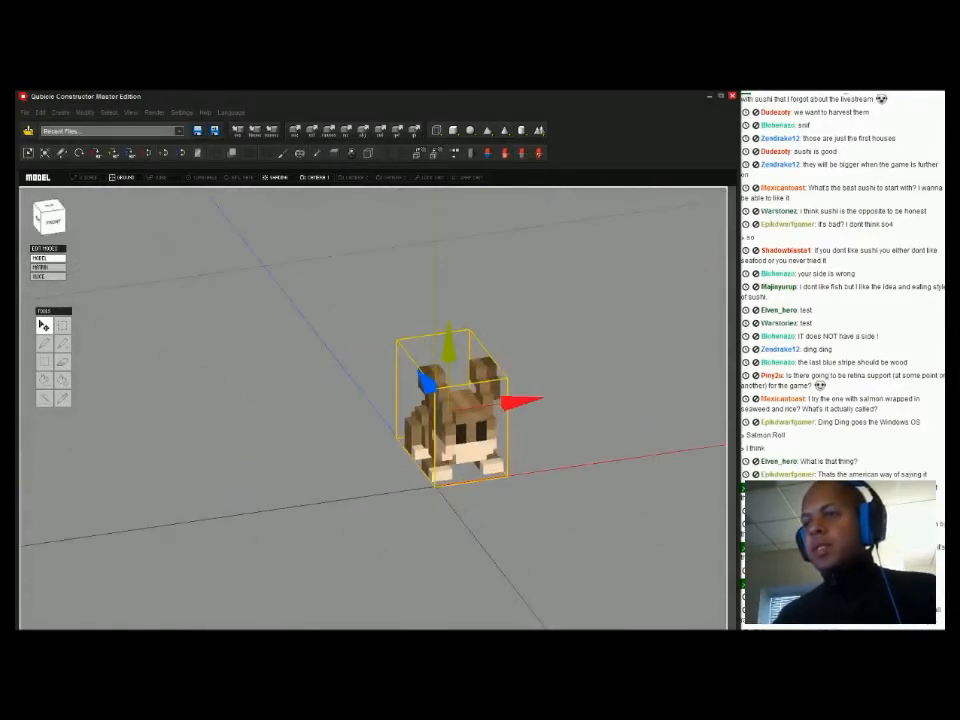
Paste a second rabbit and move it along the red axis, well clear of the first one
{"action": "scroll", "coordinate": [435, 480], "scroll_direction": "down", "scroll_amount": 6}
{"action": "middle_click_drag", "start_coordinate": [440, 488], "coordinate": [368, 464]}
{"action": "right_click_drag", "start_coordinate": [368, 464], "coordinate": [440, 464]}
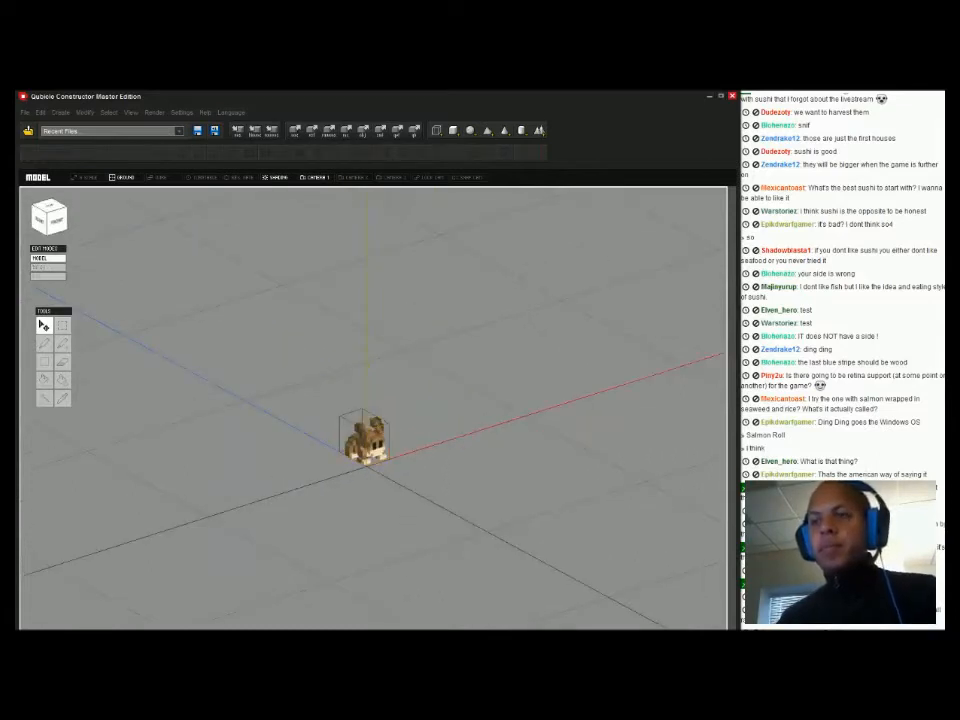
{"action": "key", "text": "ctrl+v"}
{"action": "left_click_drag", "start_coordinate": [424, 422], "coordinate": [581, 373]}
Examine the two rabbit models in turn from several angles and distances
{"action": "left_click", "coordinate": [368, 440]}
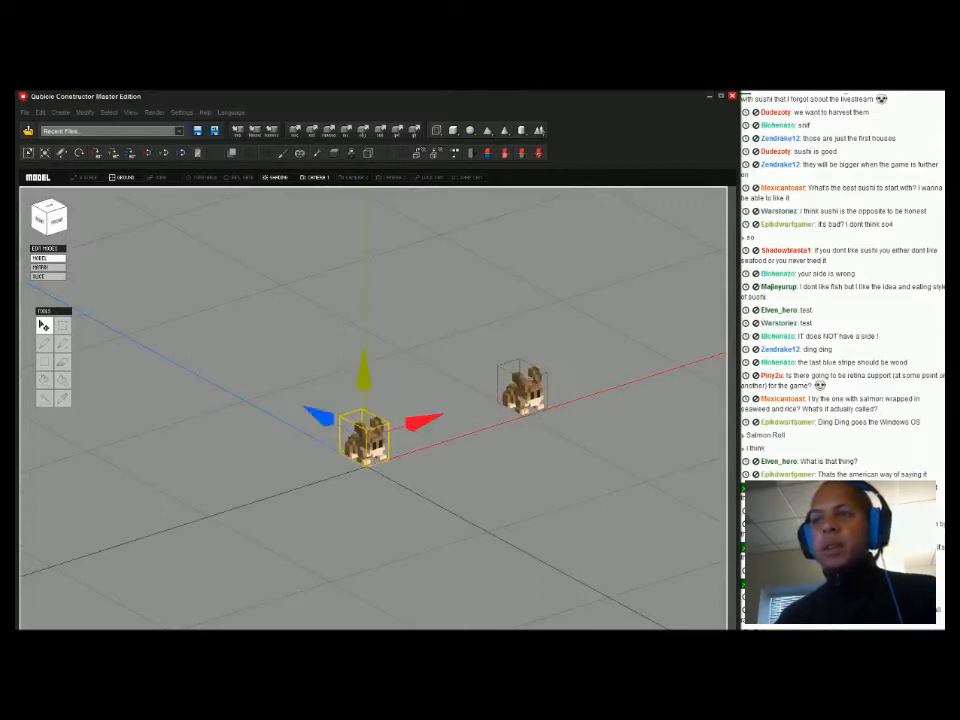
{"action": "scroll", "coordinate": [368, 440], "scroll_direction": "up", "scroll_amount": 5}
{"action": "middle_click_drag", "start_coordinate": [368, 440], "coordinate": [492, 446]}
{"action": "right_click_drag", "start_coordinate": [492, 446], "coordinate": [540, 450]}
{"action": "middle_click_drag", "start_coordinate": [540, 450], "coordinate": [466, 438]}
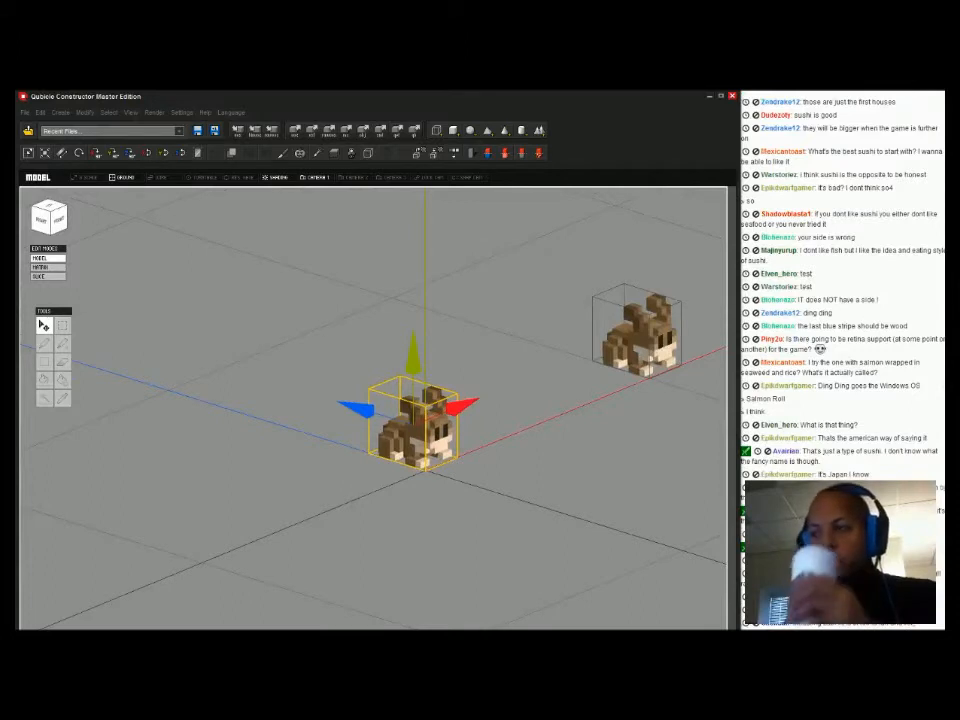
{"action": "right_click_drag", "start_coordinate": [466, 438], "coordinate": [446, 432]}
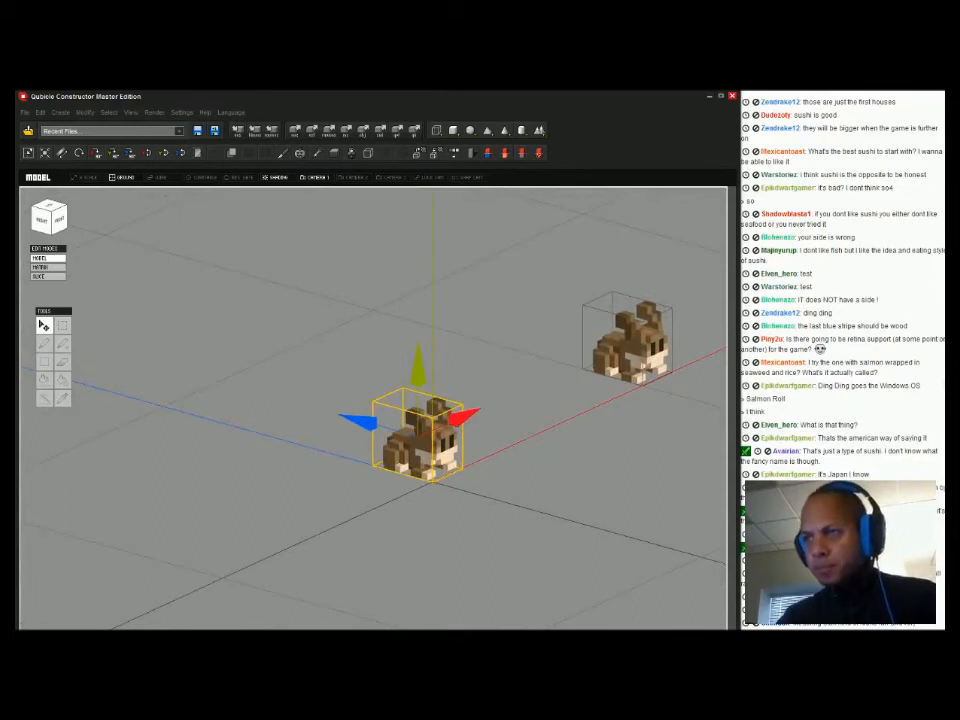
{"action": "left_click", "coordinate": [632, 345]}
{"action": "right_click_drag", "start_coordinate": [620, 360], "coordinate": [522, 365]}
{"action": "middle_click_drag", "start_coordinate": [522, 365], "coordinate": [342, 403]}
{"action": "right_click_drag", "start_coordinate": [342, 403], "coordinate": [370, 425]}
{"action": "middle_click_drag", "start_coordinate": [370, 425], "coordinate": [490, 371]}
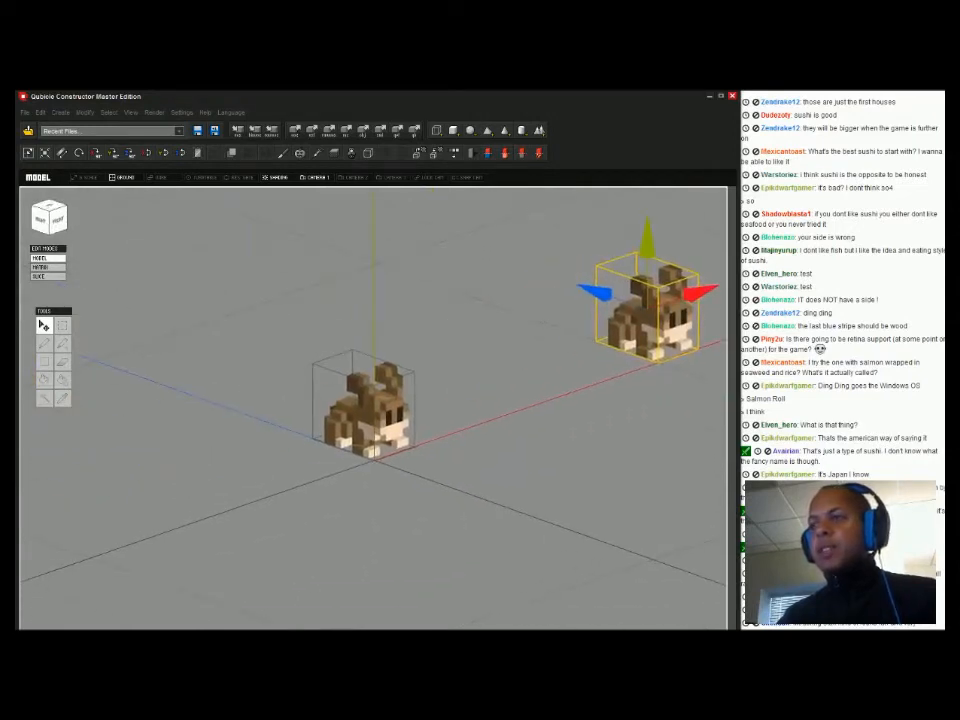
Open the rabbit at the origin for voxel editing in Matrix mode with its voxels deselected
{"action": "left_click", "coordinate": [366, 414]}
{"action": "key", "text": "Tab"}
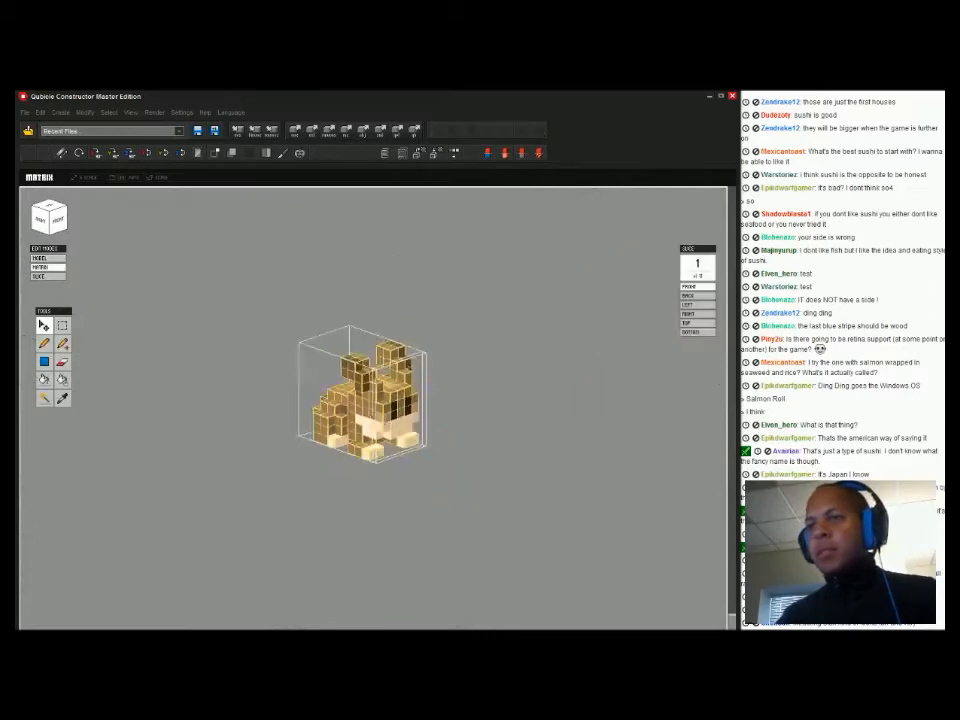
{"action": "key", "text": "m"}
{"action": "left_click_drag", "start_coordinate": [570, 448], "coordinate": [652, 492]}
{"action": "mouse_move", "coordinate": [652, 492]}
{"action": "right_mouse_down"}
{"action": "mouse_move", "coordinate": [730, 455]}
{"action": "mouse_move", "coordinate": [694, 474]}
{"action": "mouse_move", "coordinate": [652, 468]}
{"action": "mouse_move", "coordinate": [690, 508]}
{"action": "mouse_move", "coordinate": [606, 492]}
{"action": "mouse_move", "coordinate": [640, 498]}
{"action": "right_mouse_up"}
{"action": "key", "text": "Tab"}
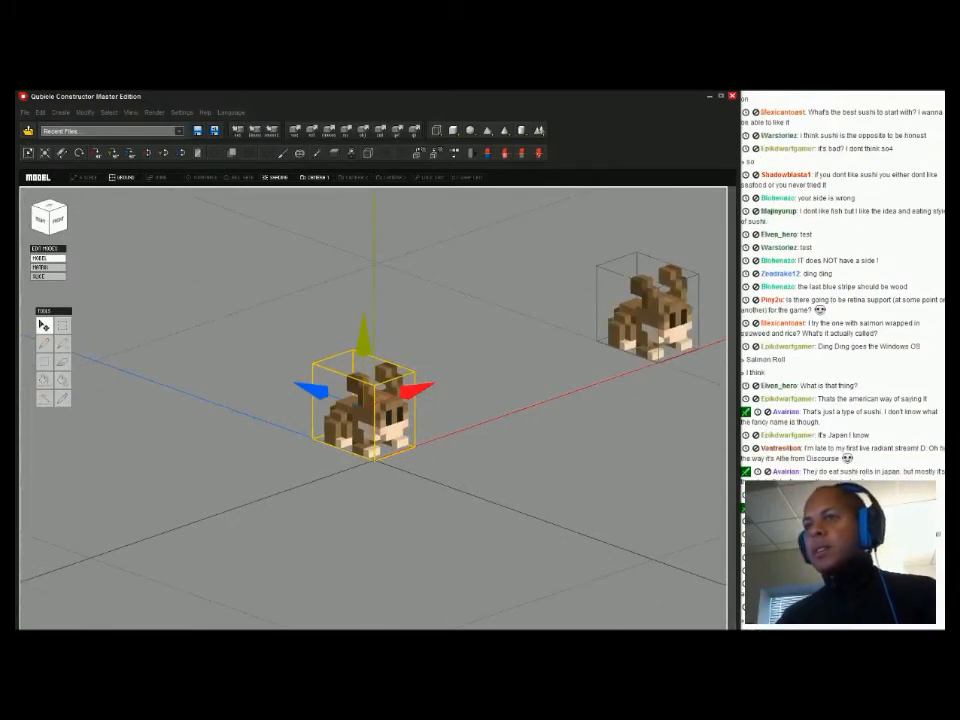
{"action": "key", "text": "Tab"}
{"action": "right_click_drag", "start_coordinate": [480, 430], "coordinate": [500, 405]}
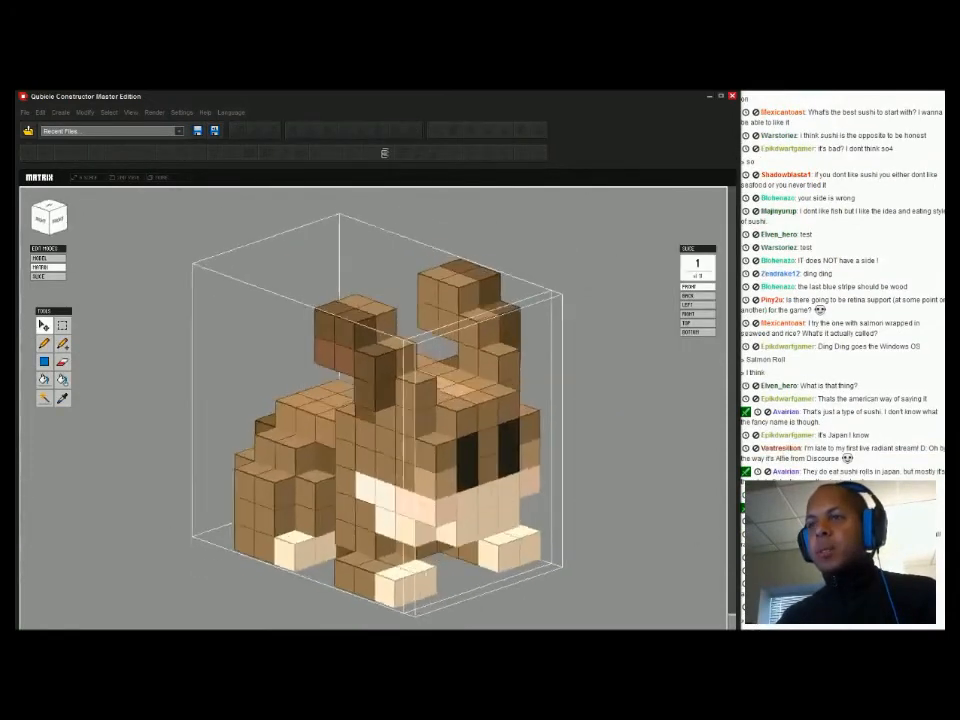
Leave the rabbit's voxel editing, switch to the Chrome browser and search the web for "racoon" in a new tab
{"action": "key", "text": "Tab"}
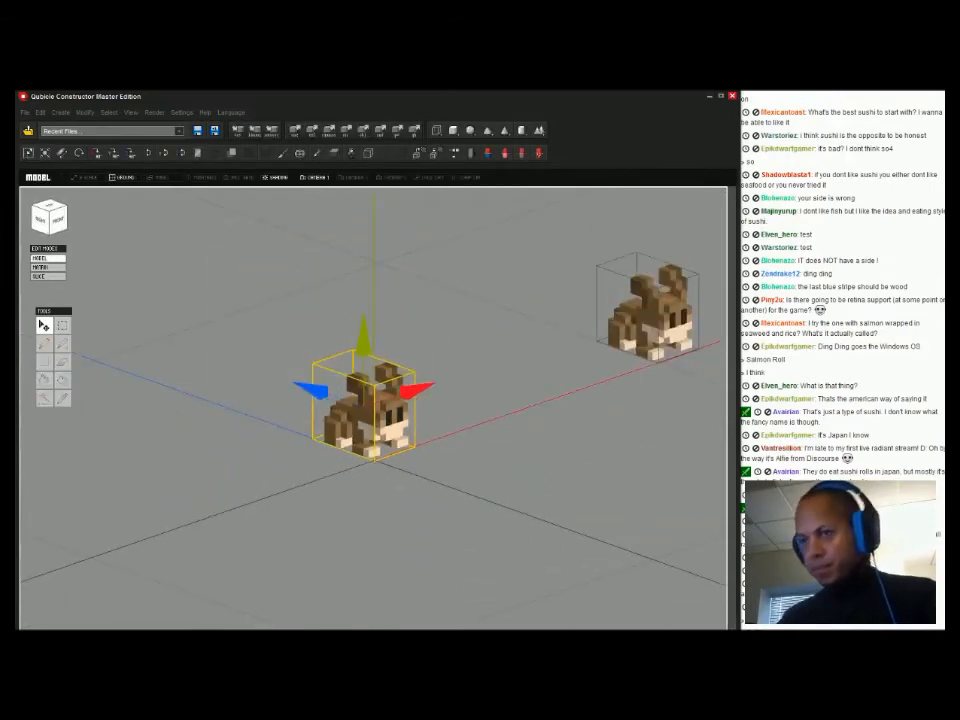
{"action": "mouse_move", "coordinate": [204, 628]}
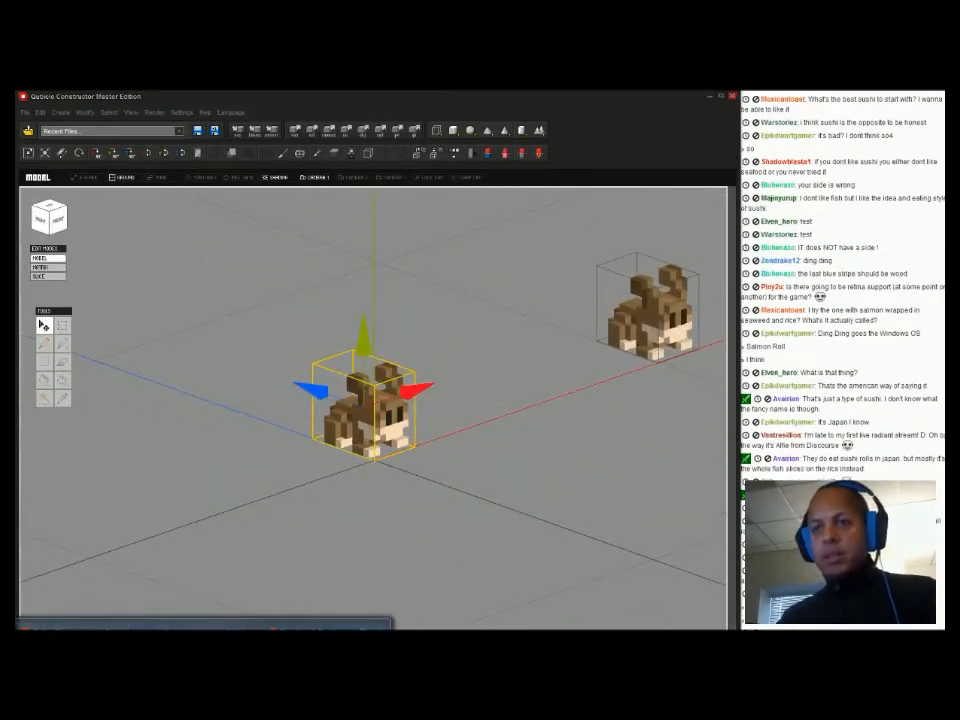
{"action": "left_click", "coordinate": [325, 627]}
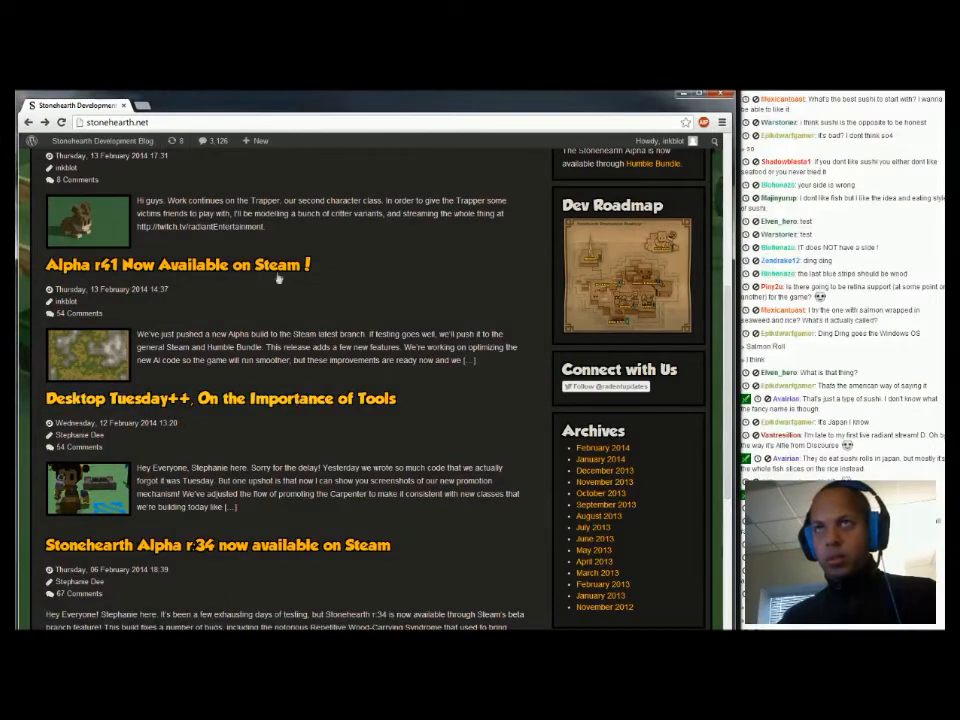
{"action": "left_click", "coordinate": [143, 105]}
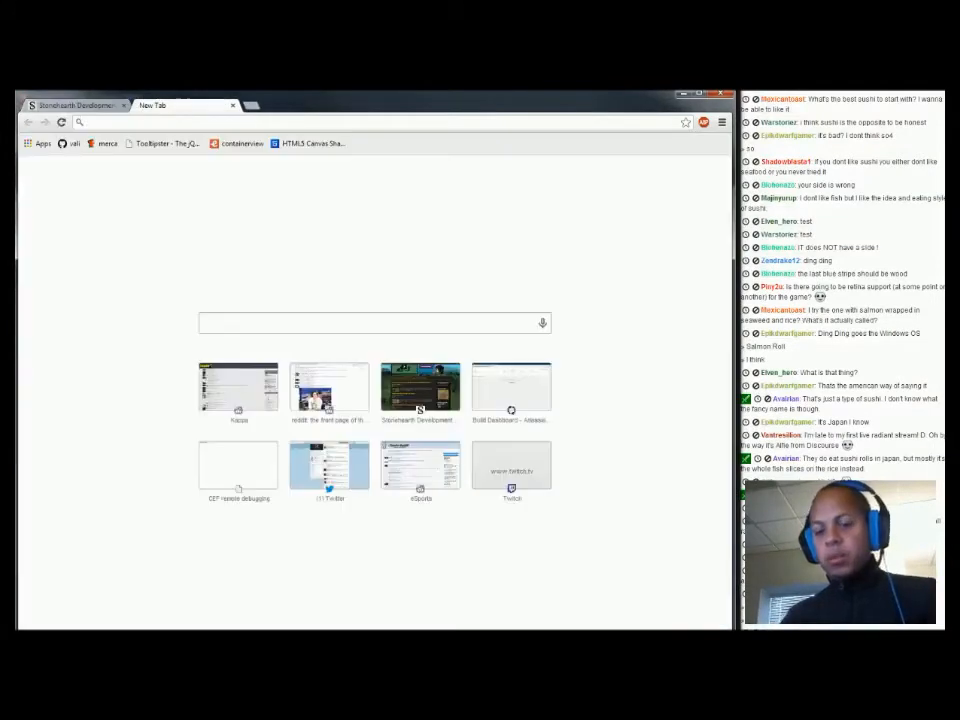
{"action": "type", "text": "racoon"}
{"action": "key", "text": "Return"}
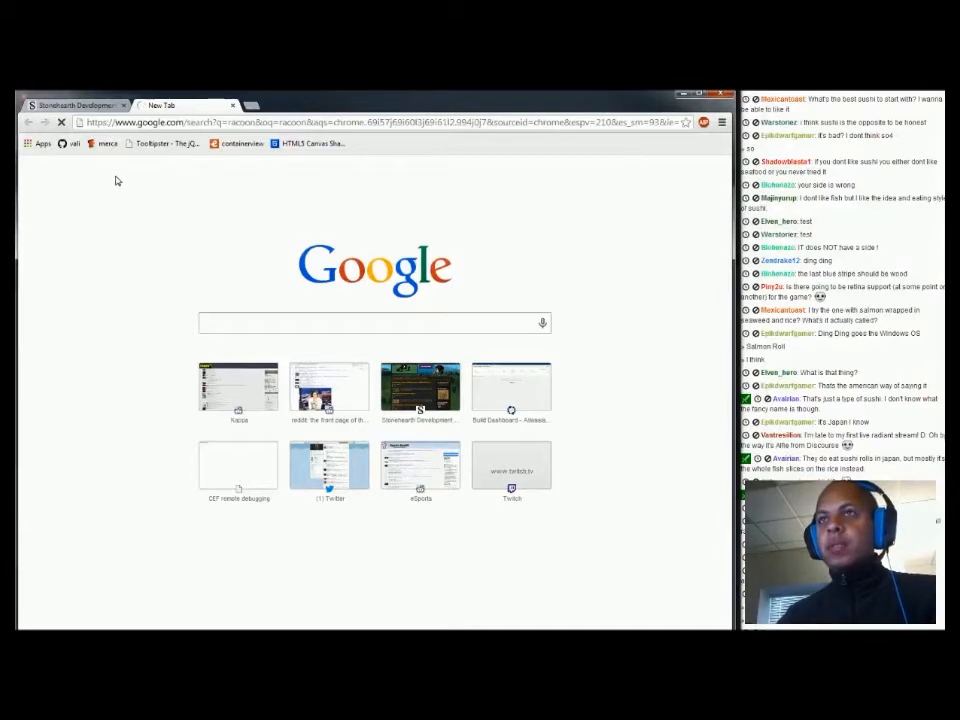
{"action": "left_click", "coordinate": [80, 106]}
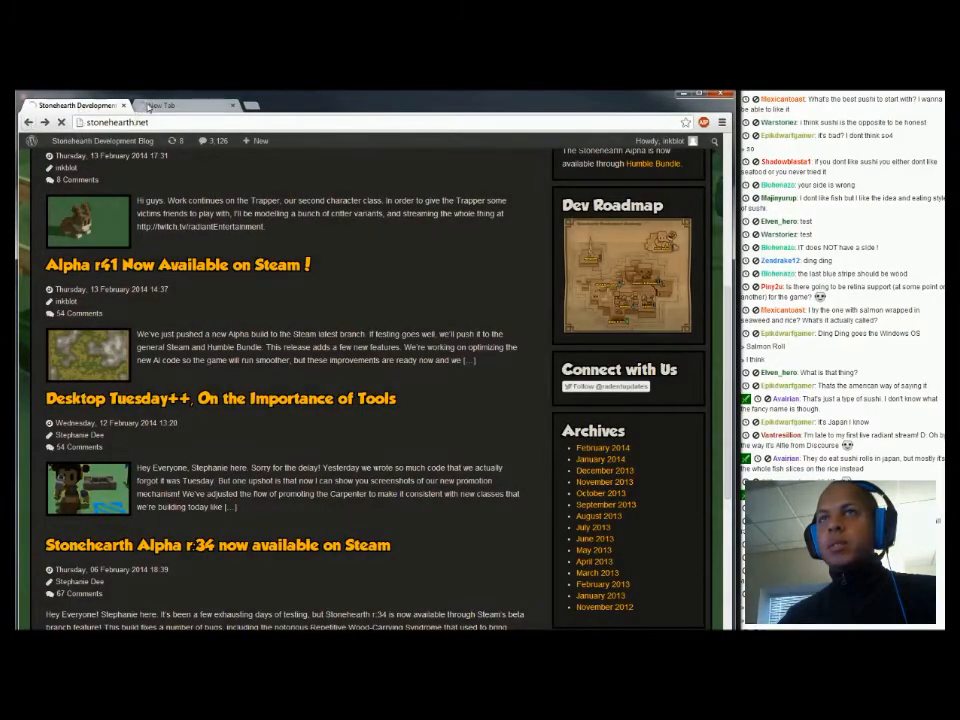
{"action": "left_click", "coordinate": [155, 105]}
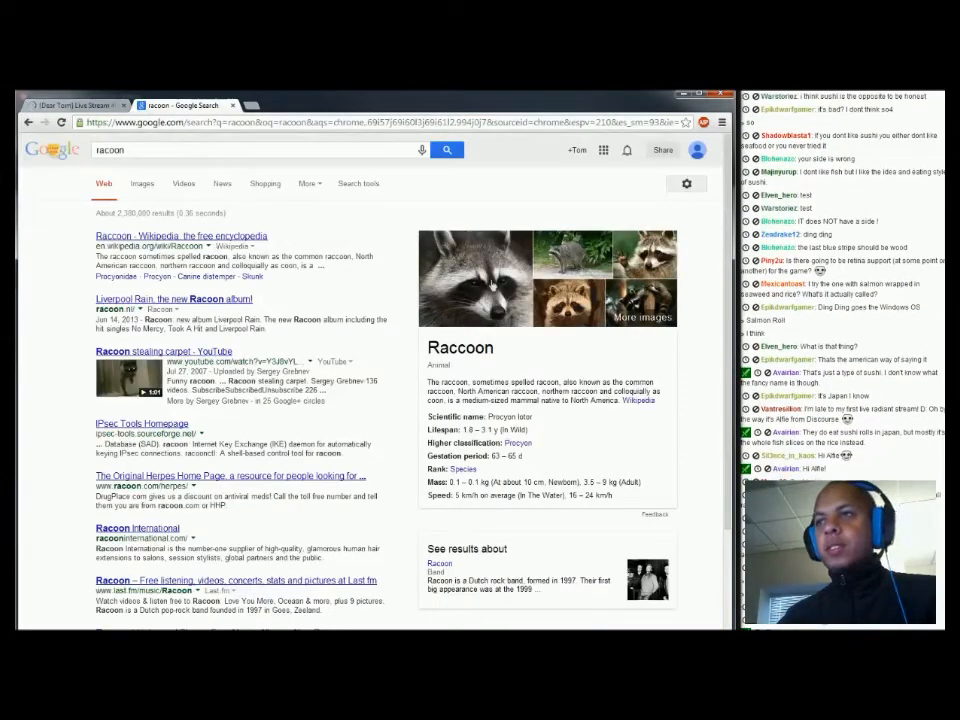
Browse the raccoon image results and enlarge the photo of the raccoon raising its paw as a reference
{"action": "left_click", "coordinate": [526, 312]}
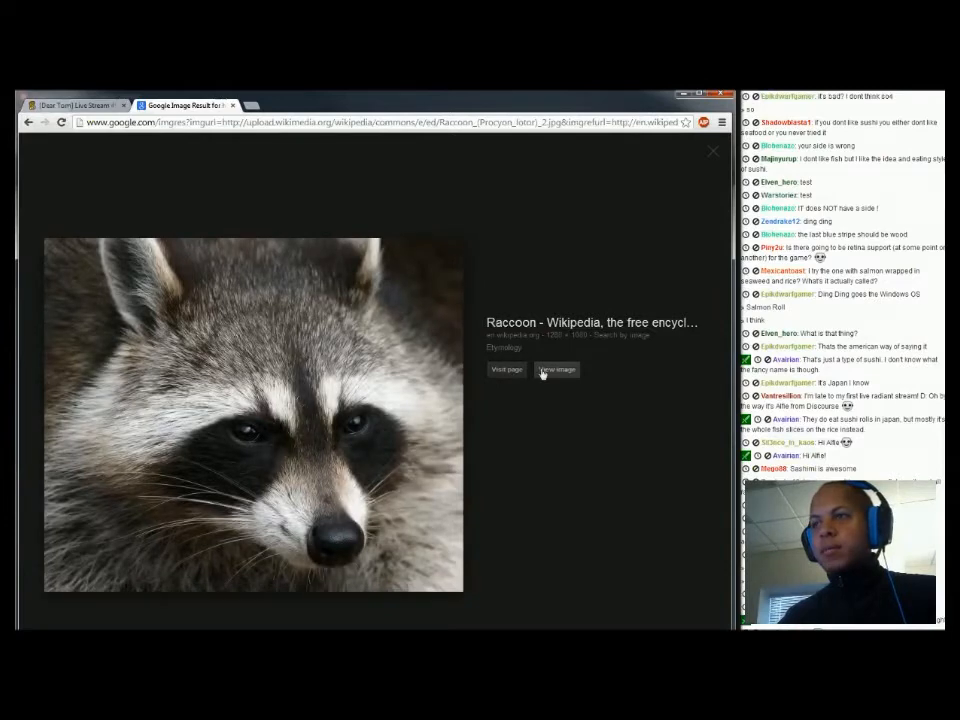
{"action": "left_click", "coordinate": [715, 153]}
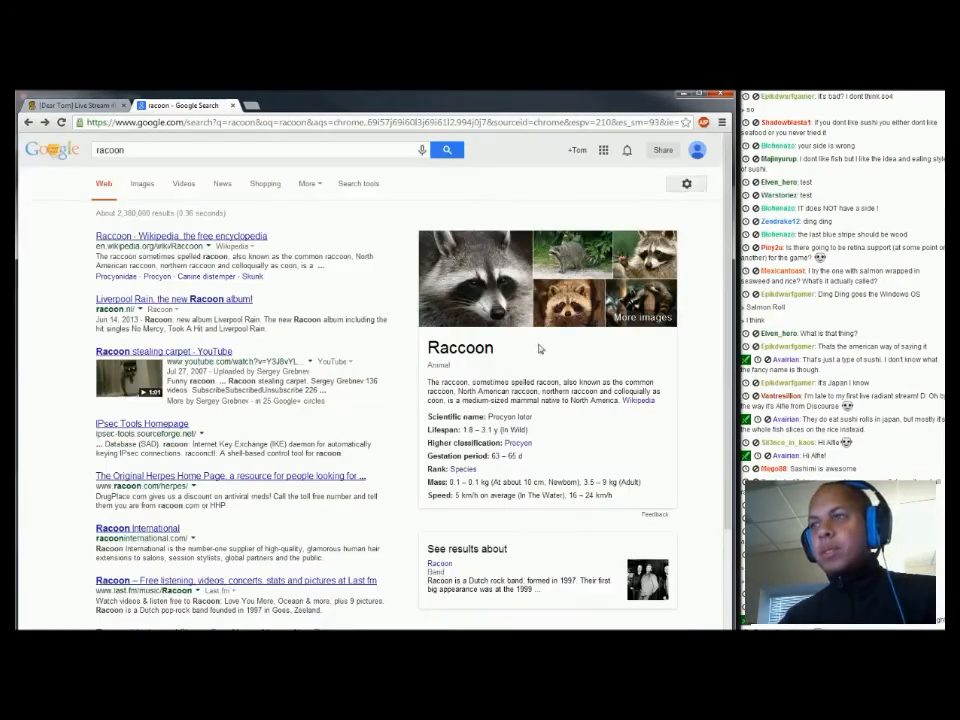
{"action": "left_click", "coordinate": [656, 321]}
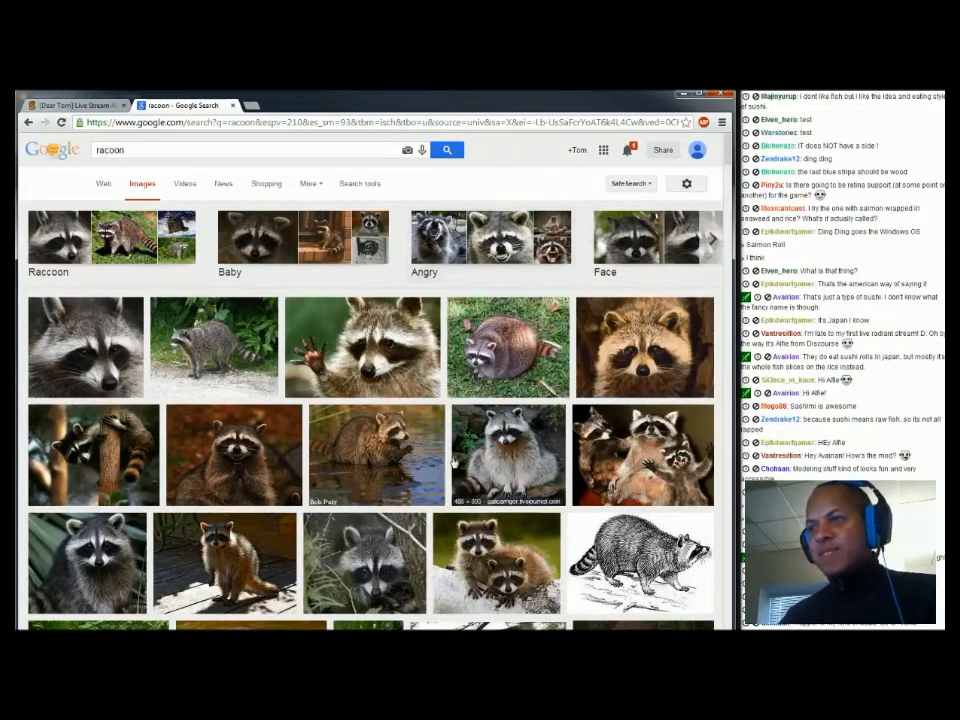
{"action": "left_click", "coordinate": [362, 345]}
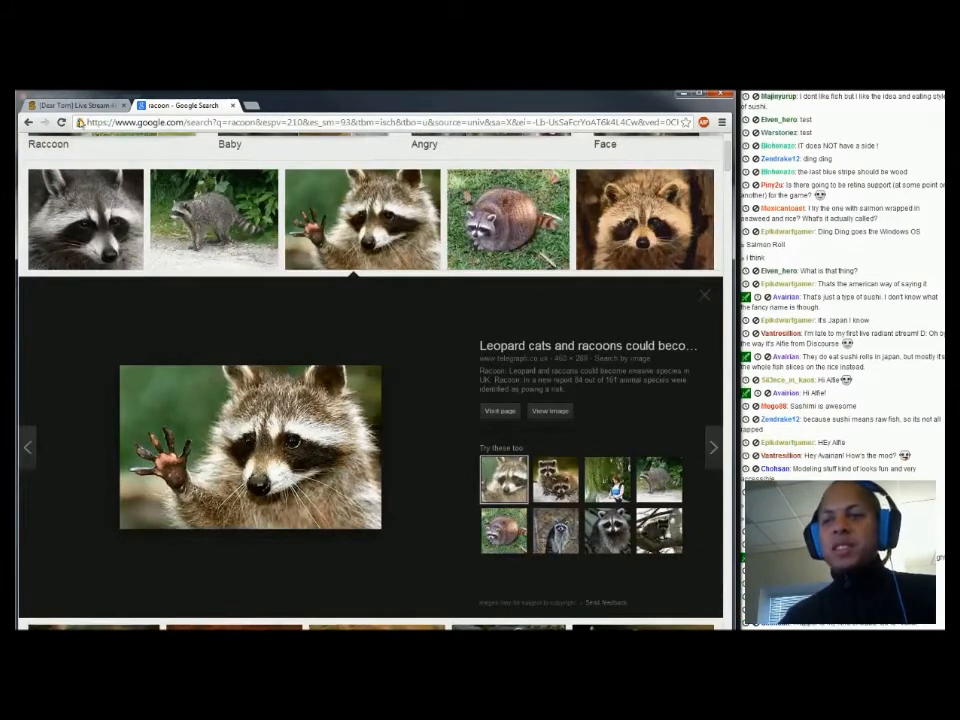
{"action": "key", "text": "alt+Tab"}
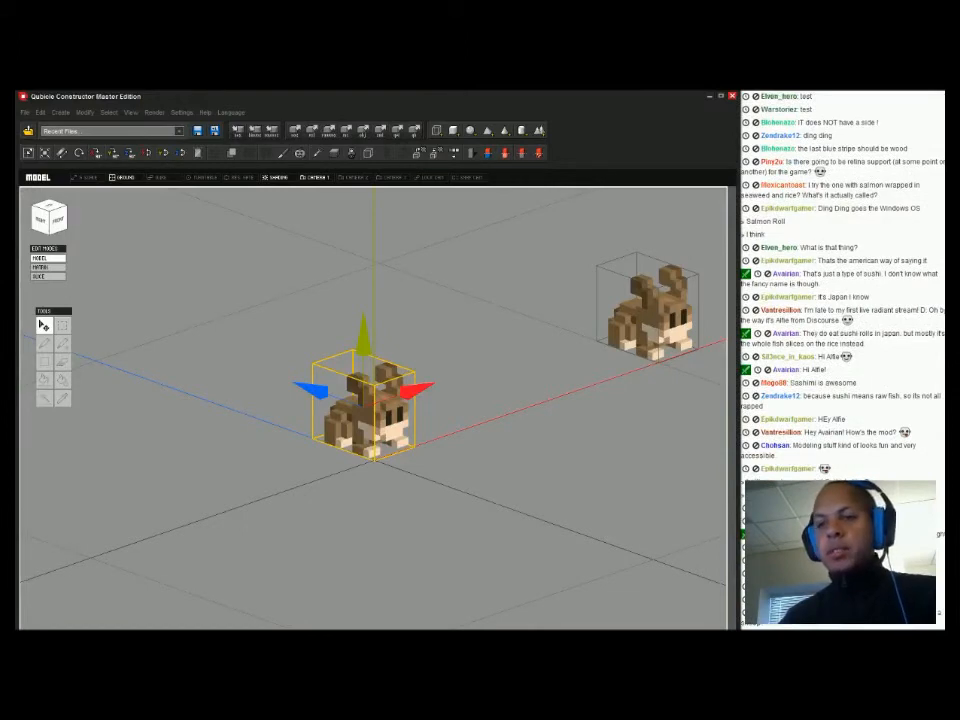
{"action": "key", "text": "alt+Tab"}
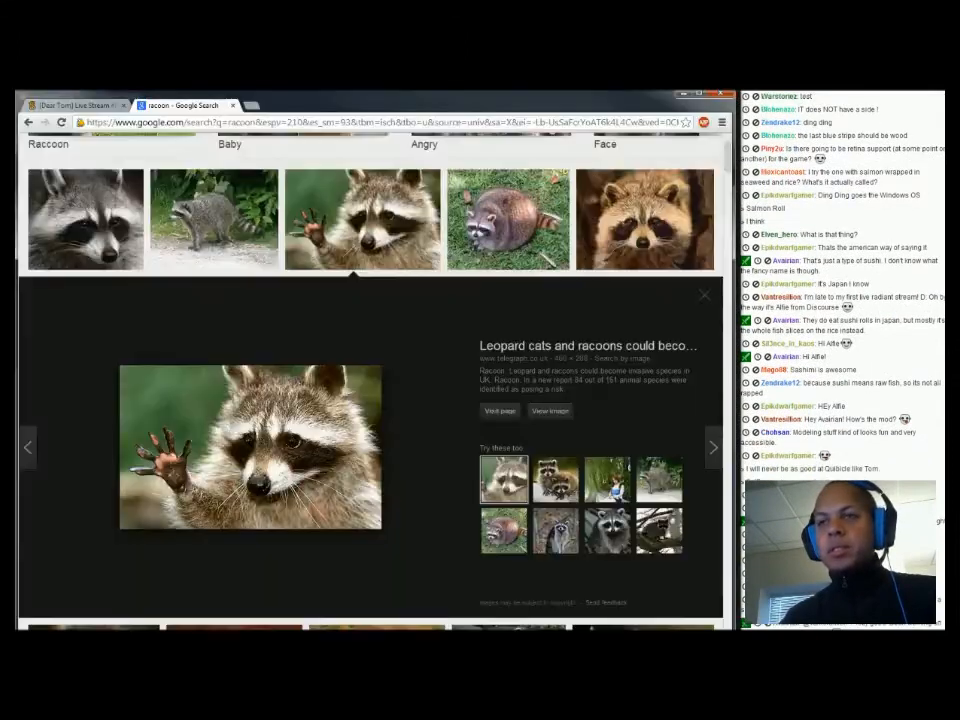
Read the viewers' questions in the [Dear Tom] Live Stream thread about trappers defending themselves and coordinating hunts of dangerous game
{"action": "left_click", "coordinate": [60, 101]}
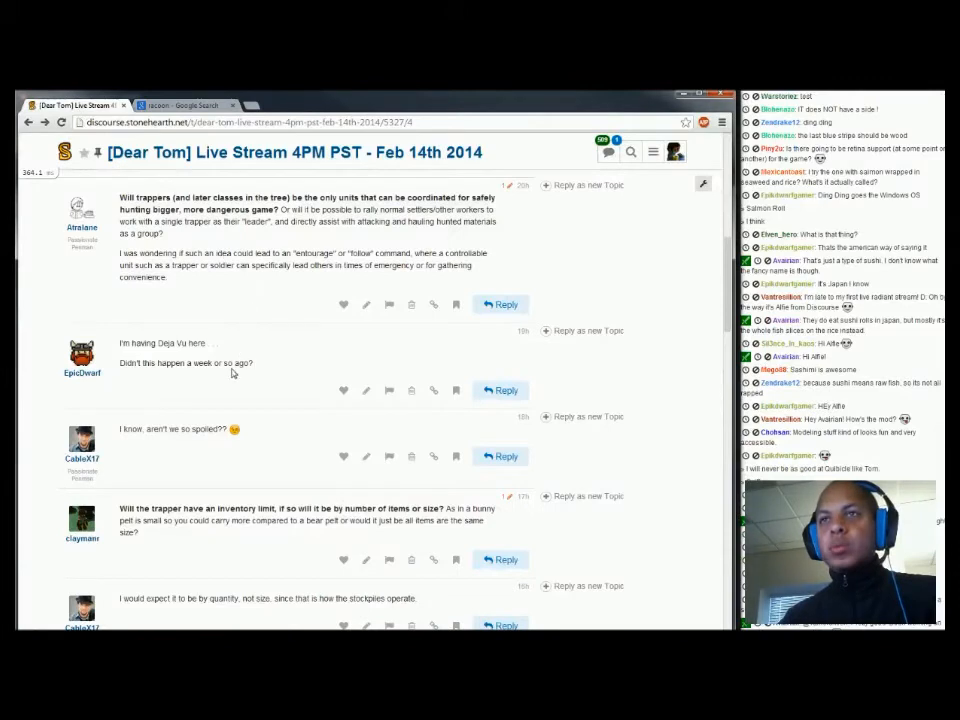
{"action": "left_click_drag", "start_coordinate": [119, 197], "coordinate": [427, 210]}
{"action": "left_click", "coordinate": [427, 210]}
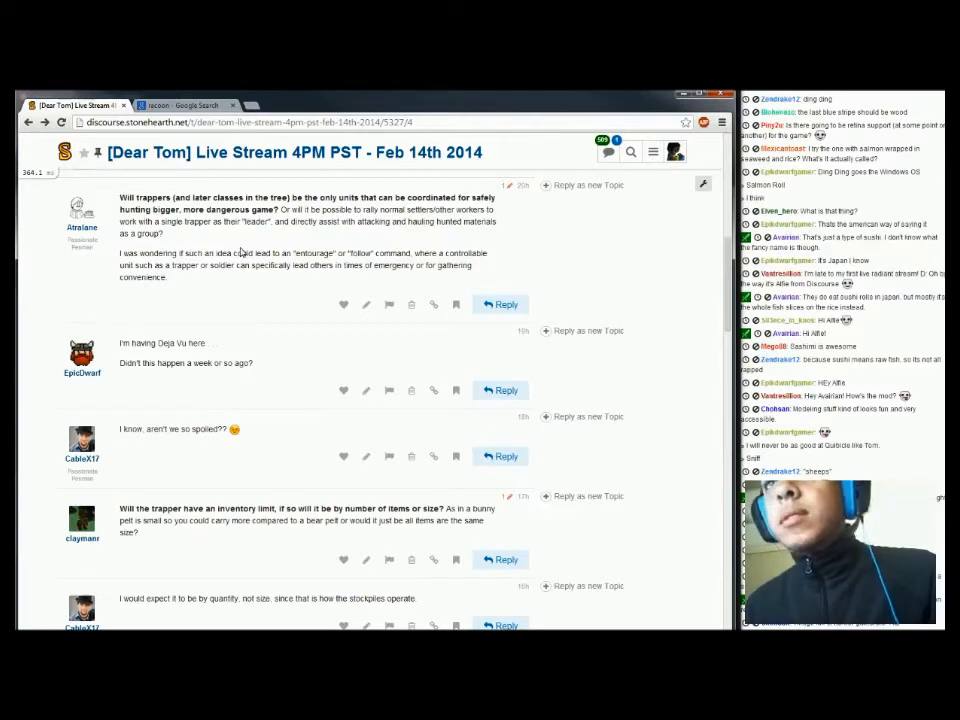
{"action": "scroll", "coordinate": [370, 400], "scroll_direction": "up", "scroll_amount": 3}
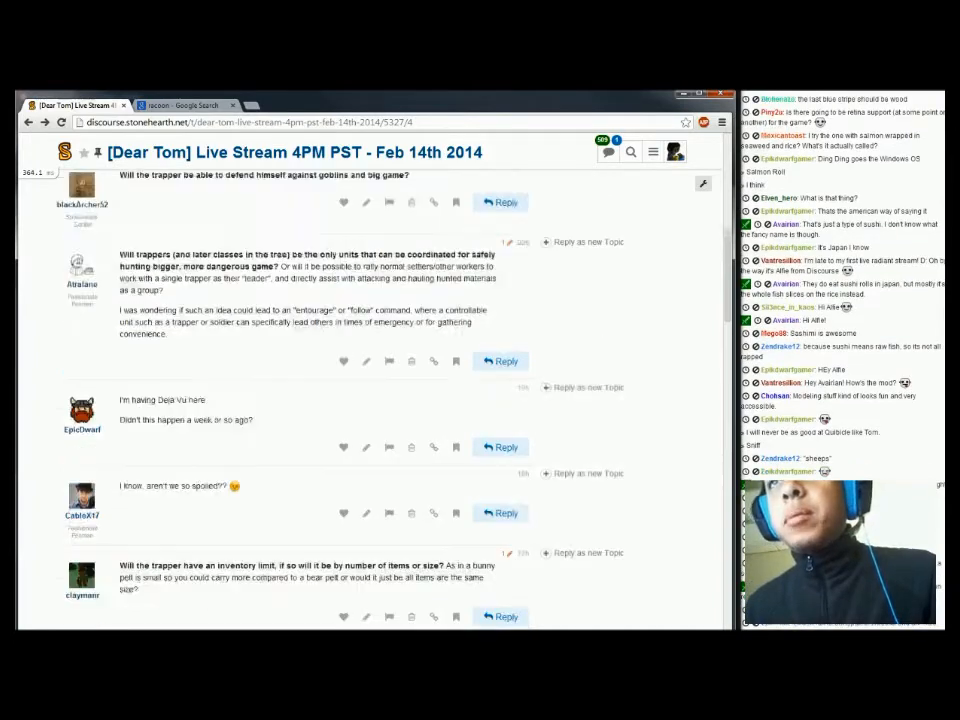
{"action": "scroll", "coordinate": [370, 400], "scroll_direction": "down", "scroll_amount": 1}
{"action": "scroll", "coordinate": [172, 240], "scroll_direction": "down", "scroll_amount": 1}
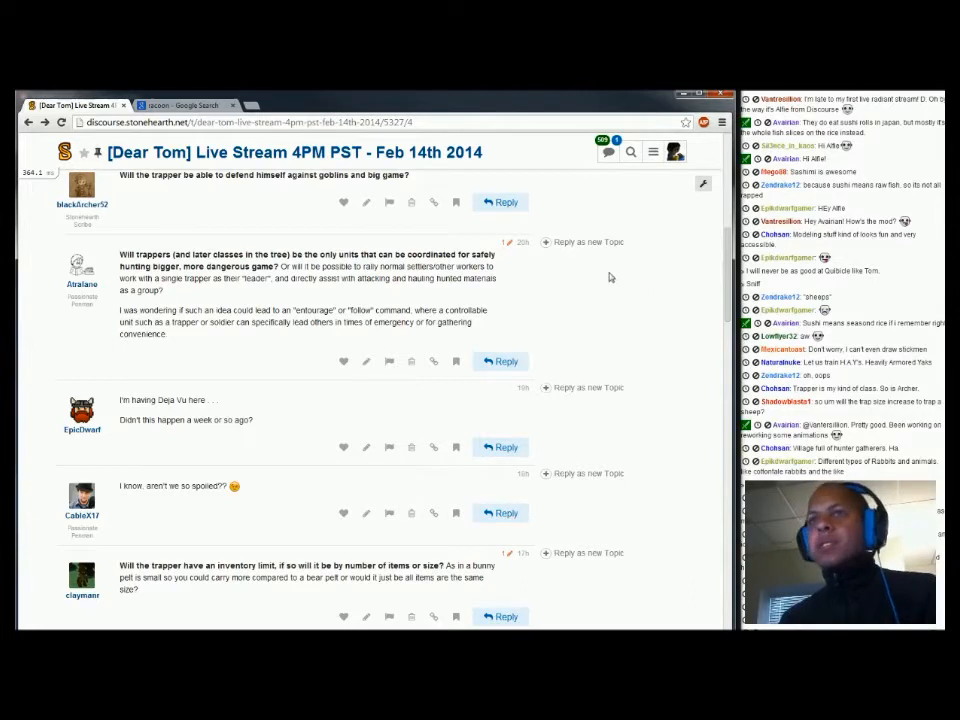
{"action": "left_click_drag", "start_coordinate": [127, 175], "coordinate": [250, 187]}
{"action": "left_click", "coordinate": [226, 194]}
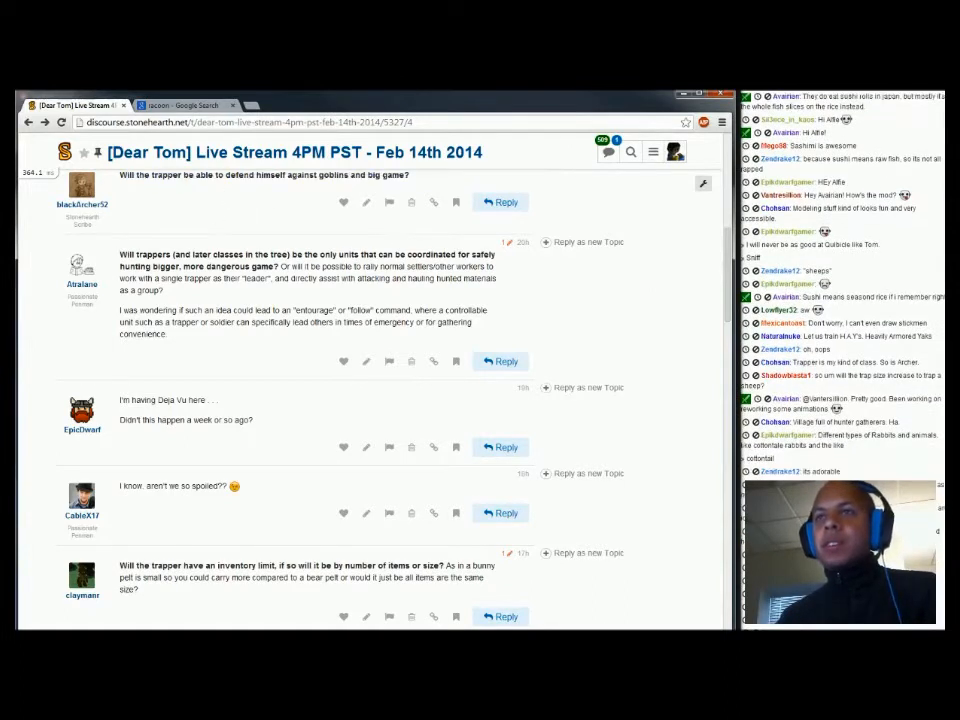
{"action": "left_click_drag", "start_coordinate": [119, 254], "coordinate": [295, 278]}
{"action": "left_click", "coordinate": [295, 278]}
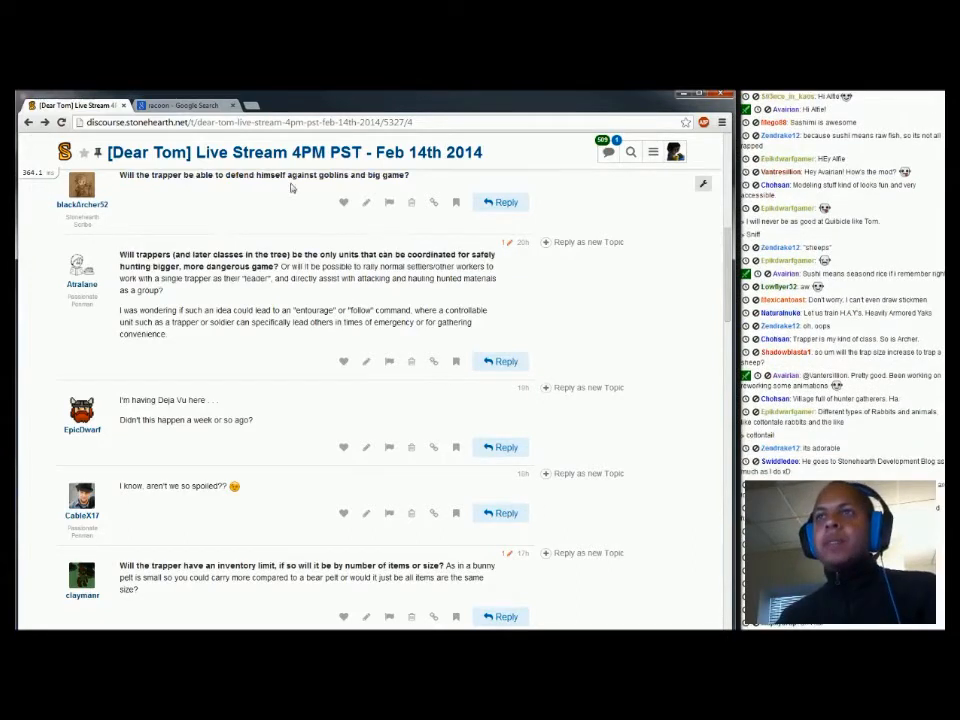
{"action": "left_click_drag", "start_coordinate": [290, 176], "coordinate": [410, 178]}
{"action": "left_click", "coordinate": [392, 253]}
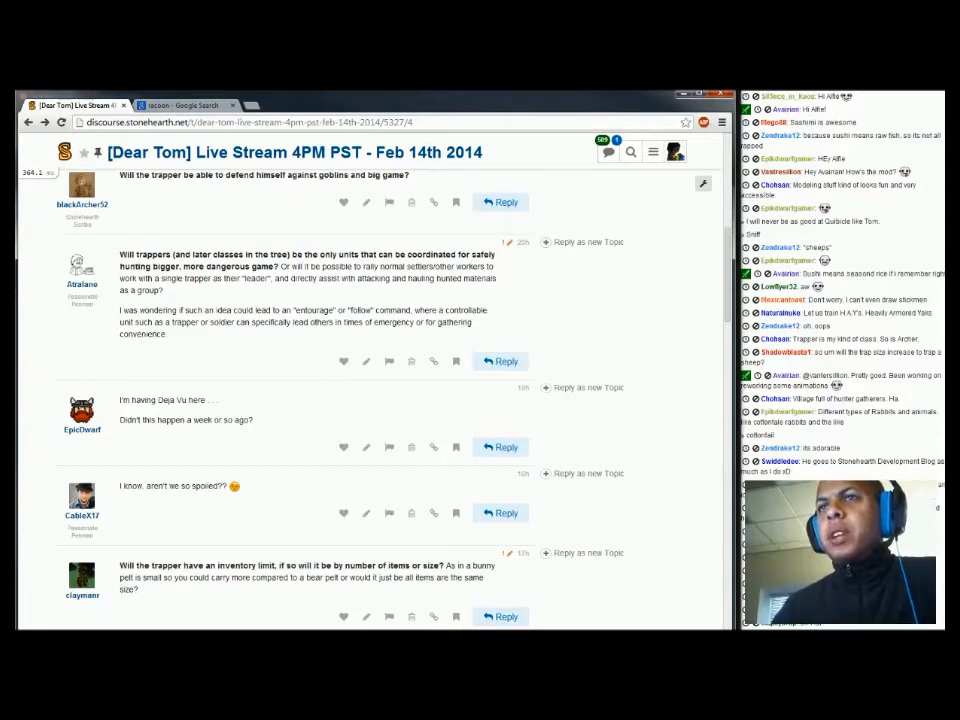
Look over the thread's posts from the coordinated-hunting question to the trapper's inventory limit, and reread the coordinated-hunting post
{"action": "left_click_drag", "start_coordinate": [727, 281], "coordinate": [720, 294]}
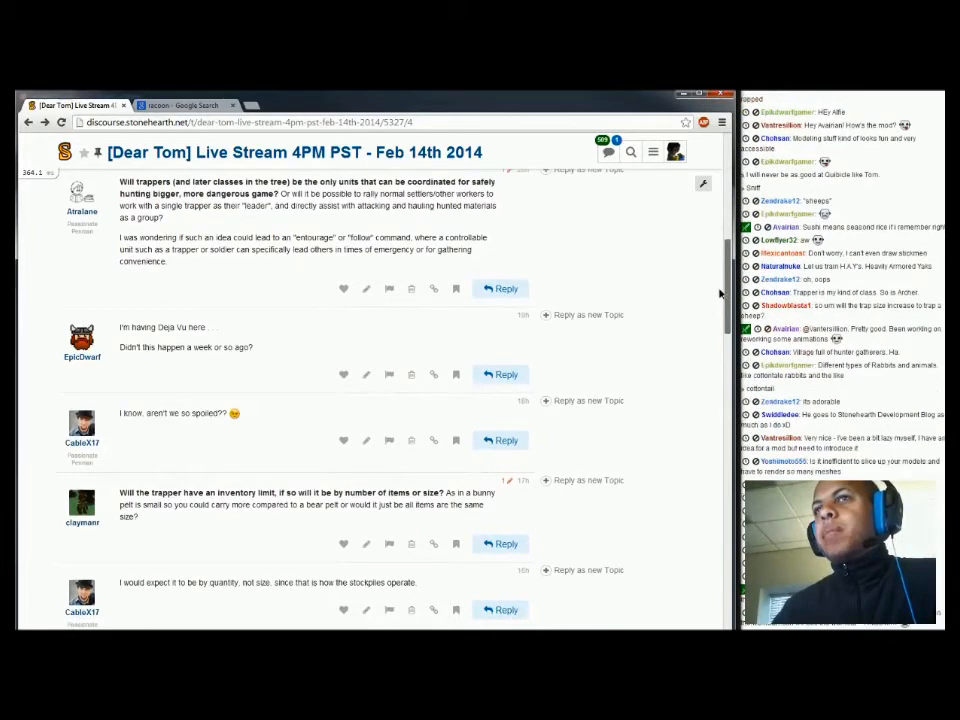
{"action": "left_click_drag", "start_coordinate": [719, 293], "coordinate": [717, 294]}
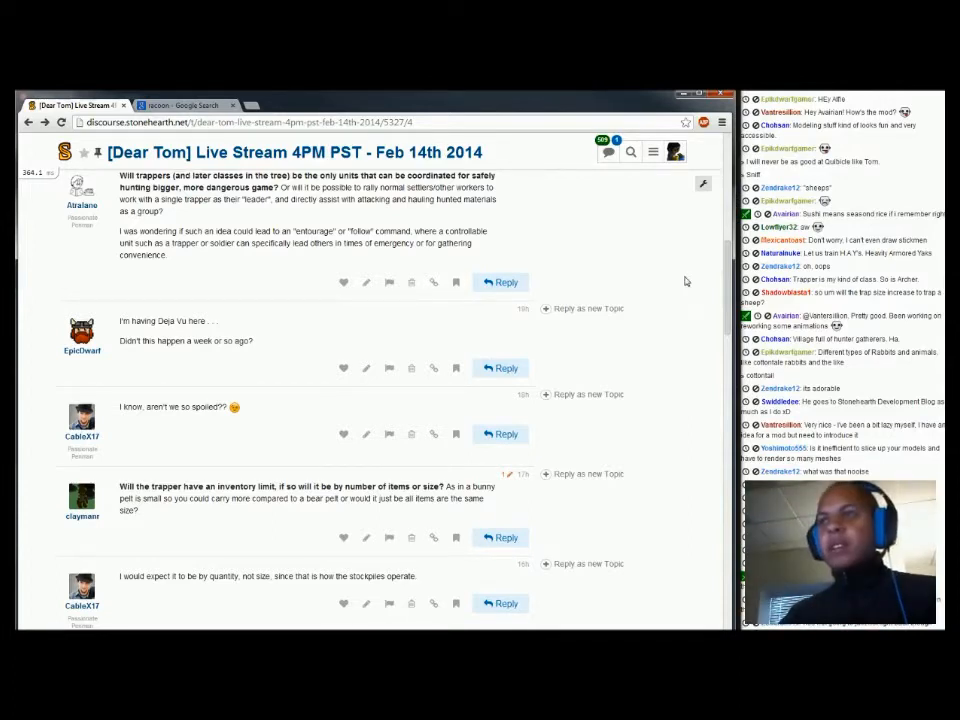
{"action": "left_click_drag", "start_coordinate": [729, 287], "coordinate": [726, 286]}
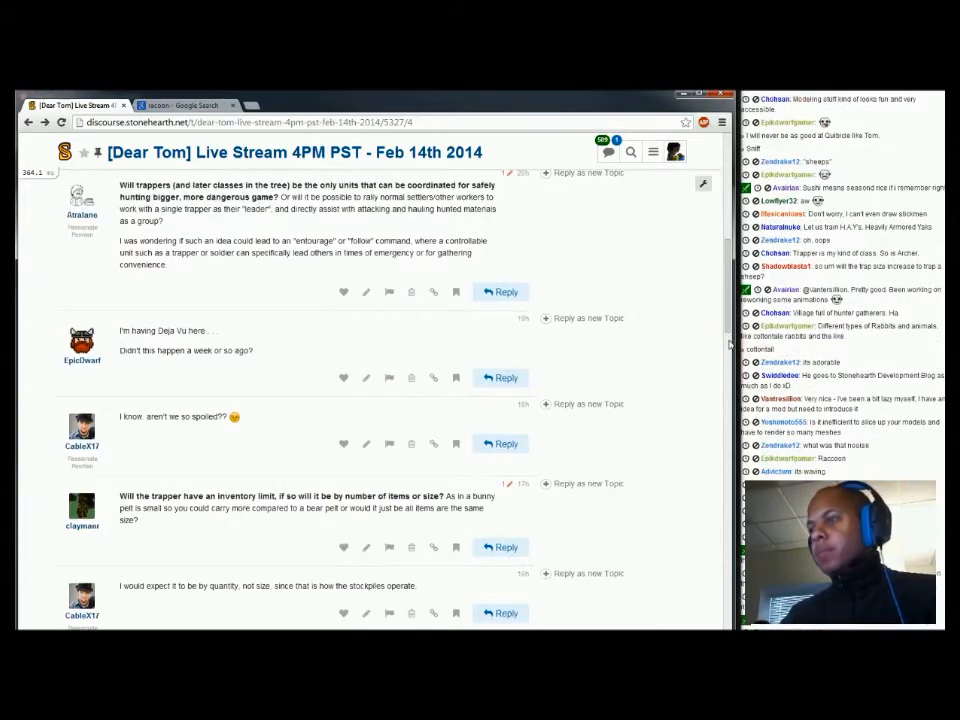
{"action": "scroll", "coordinate": [729, 310], "scroll_direction": "down", "scroll_amount": 1}
{"action": "mouse_move", "coordinate": [729, 310]}
{"action": "left_mouse_down"}
{"action": "mouse_move", "coordinate": [729, 300]}
{"action": "mouse_move", "coordinate": [727, 332]}
{"action": "left_mouse_up"}
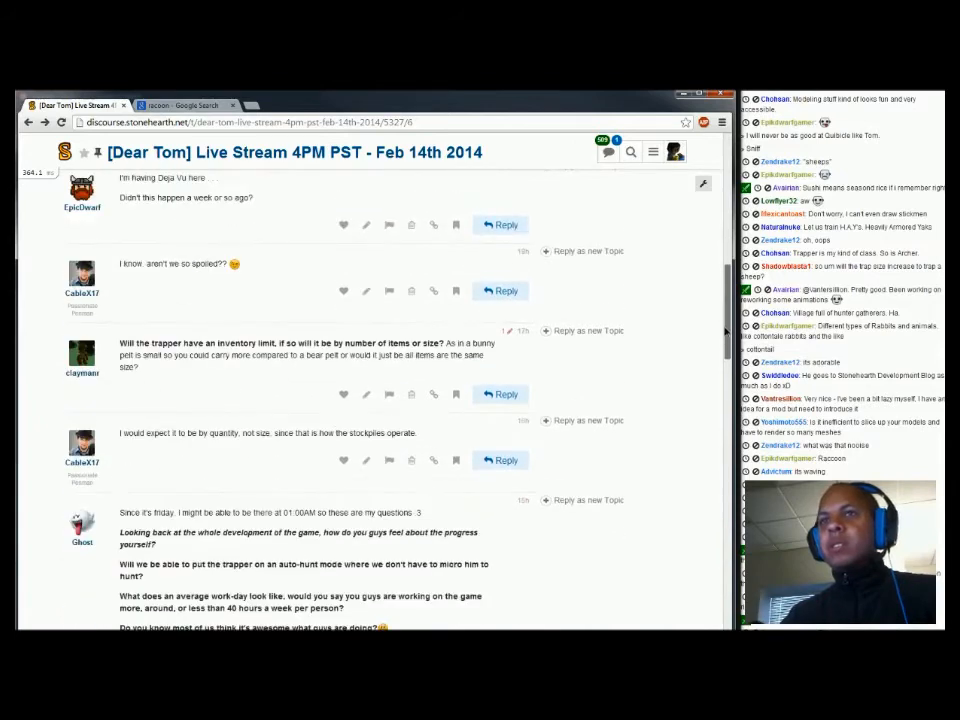
{"action": "left_click_drag", "start_coordinate": [726, 332], "coordinate": [726, 300]}
{"action": "left_click_drag", "start_coordinate": [362, 276], "coordinate": [116, 206]}
{"action": "left_click", "coordinate": [270, 264]}
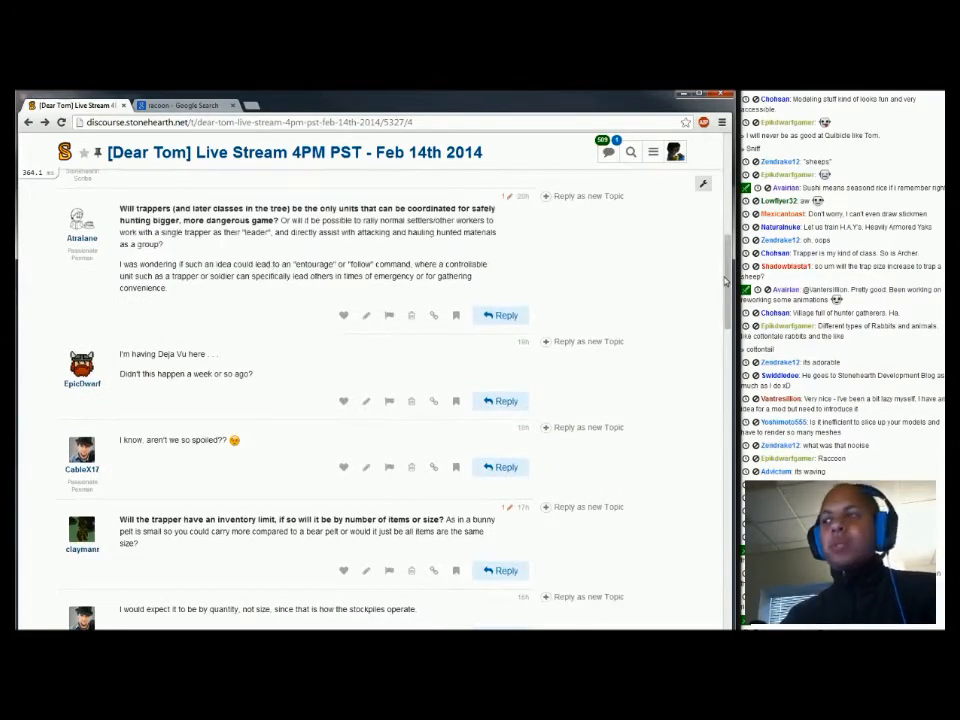
Read on through the thread's questions about auto-hunt mode, building customization, scenarios and the Big Game Hunter
{"action": "left_click_drag", "start_coordinate": [726, 284], "coordinate": [722, 342]}
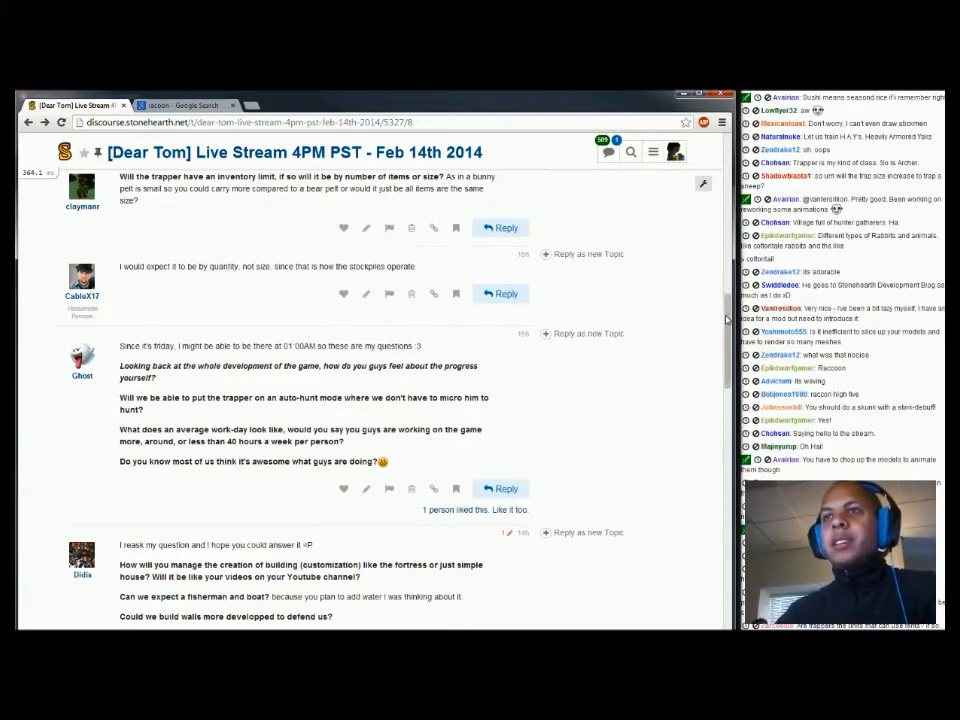
{"action": "left_click_drag", "start_coordinate": [727, 318], "coordinate": [733, 350]}
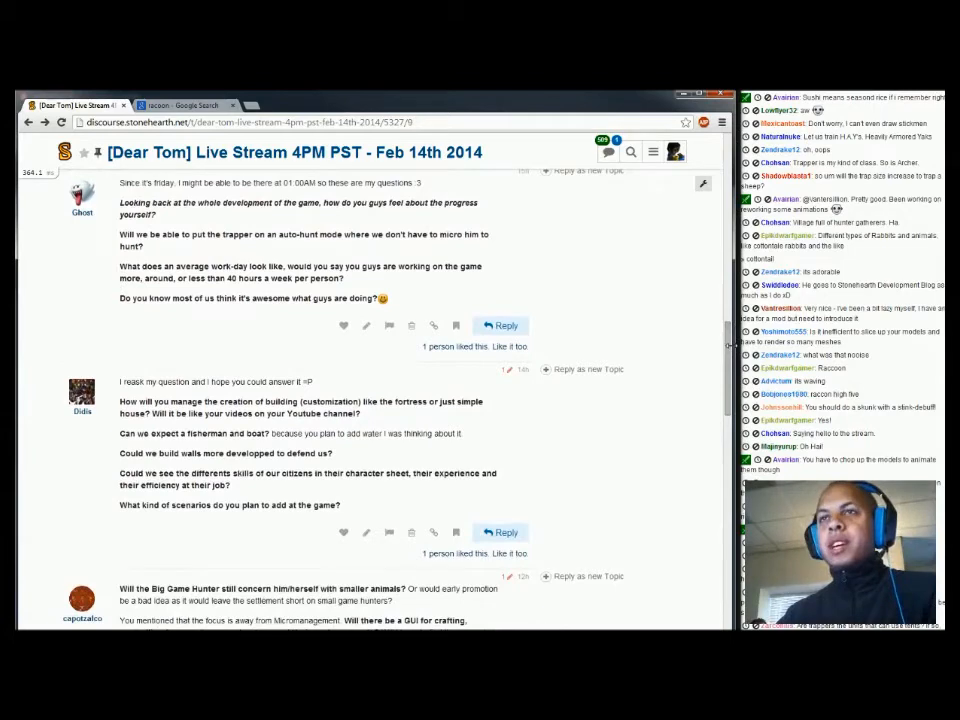
{"action": "mouse_move", "coordinate": [731, 345]}
{"action": "left_mouse_down"}
{"action": "mouse_move", "coordinate": [731, 327]}
{"action": "mouse_move", "coordinate": [731, 352]}
{"action": "mouse_move", "coordinate": [731, 343]}
{"action": "left_mouse_up"}
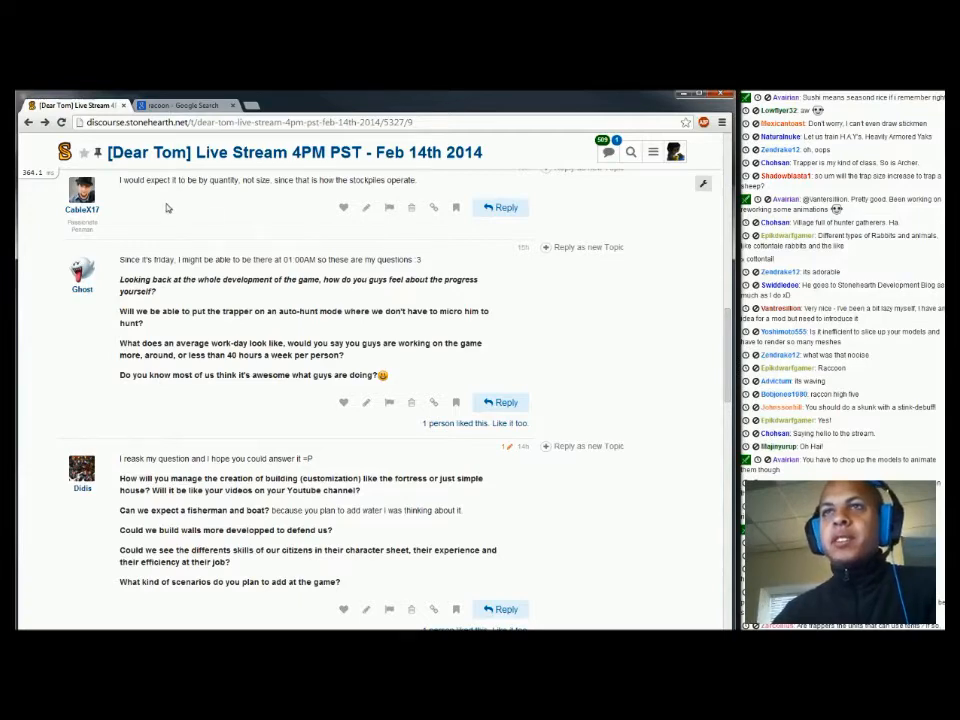
{"action": "left_click_drag", "start_coordinate": [725, 336], "coordinate": [728, 352]}
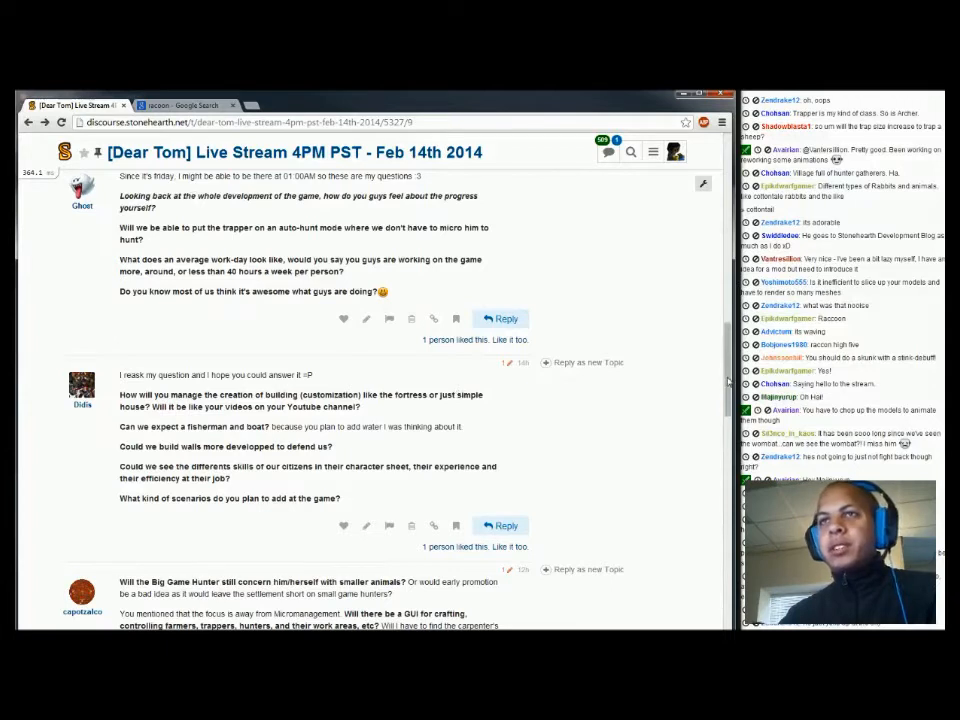
{"action": "left_click_drag", "start_coordinate": [729, 381], "coordinate": [729, 387]}
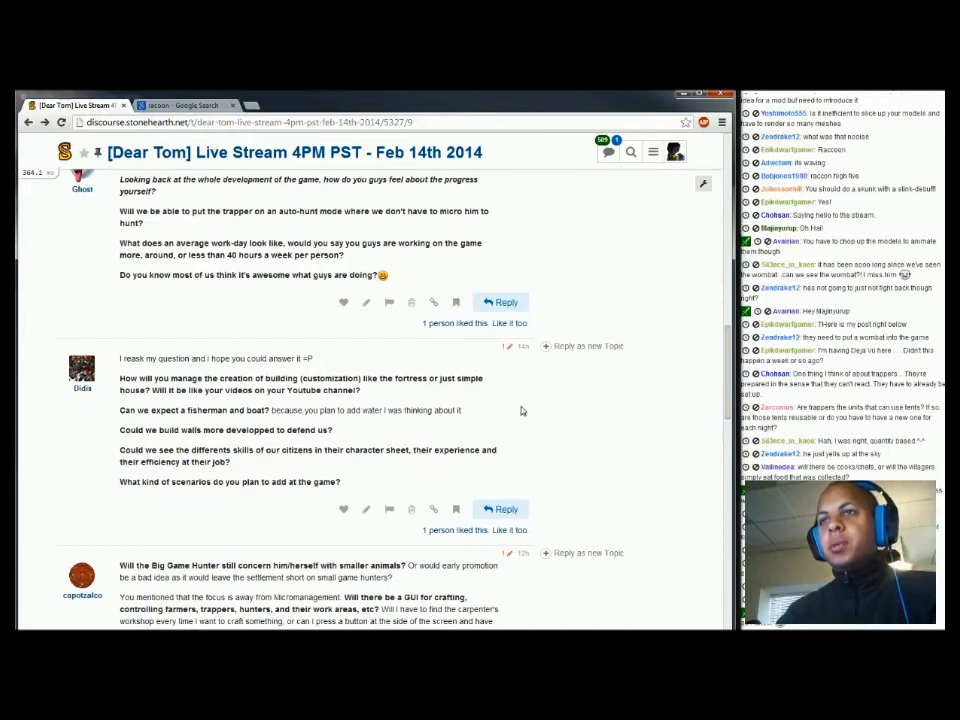
{"action": "scroll", "coordinate": [708, 440], "scroll_direction": "down", "scroll_amount": 3}
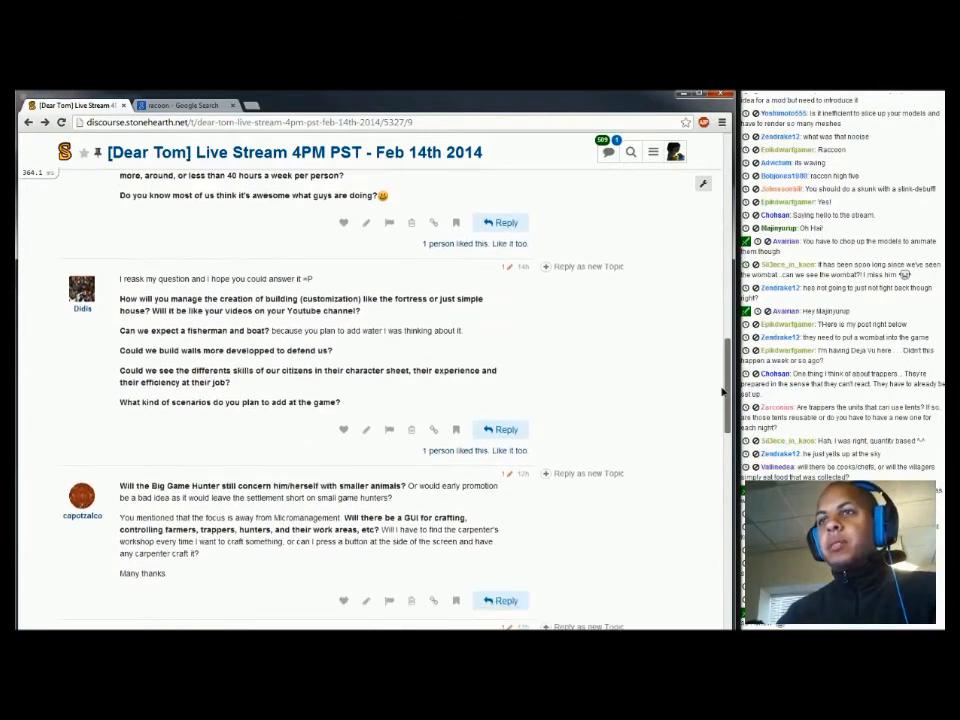
{"action": "scroll", "coordinate": [717, 405], "scroll_direction": "down", "scroll_amount": 1}
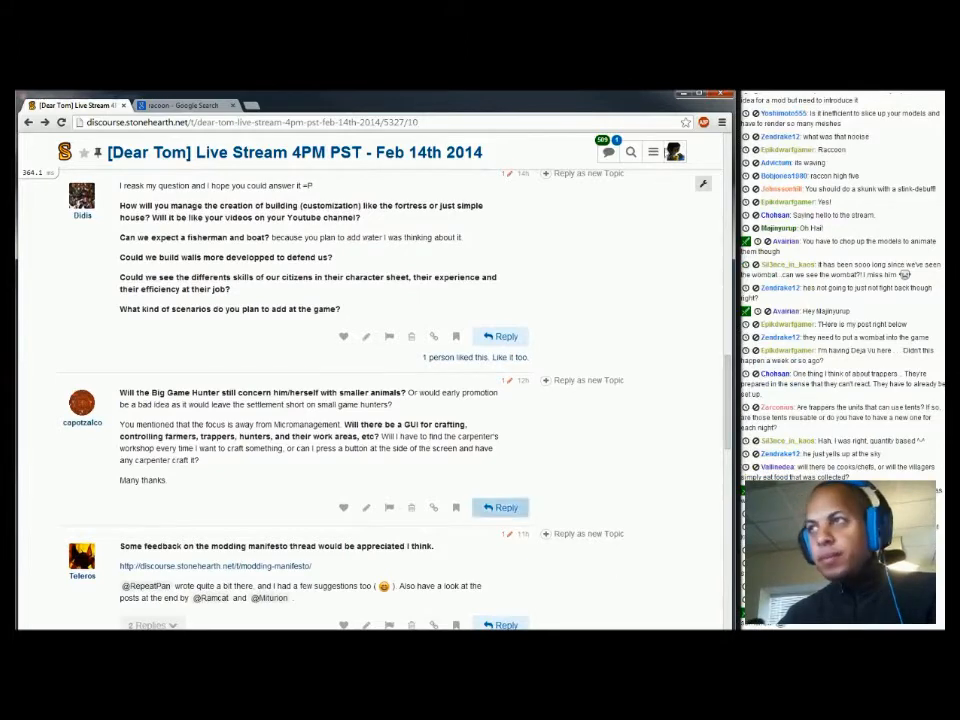
Switch back to Qubicle Constructor and open the front rabbit's matrix for voxel editing
{"action": "key", "text": "alt+Tab"}
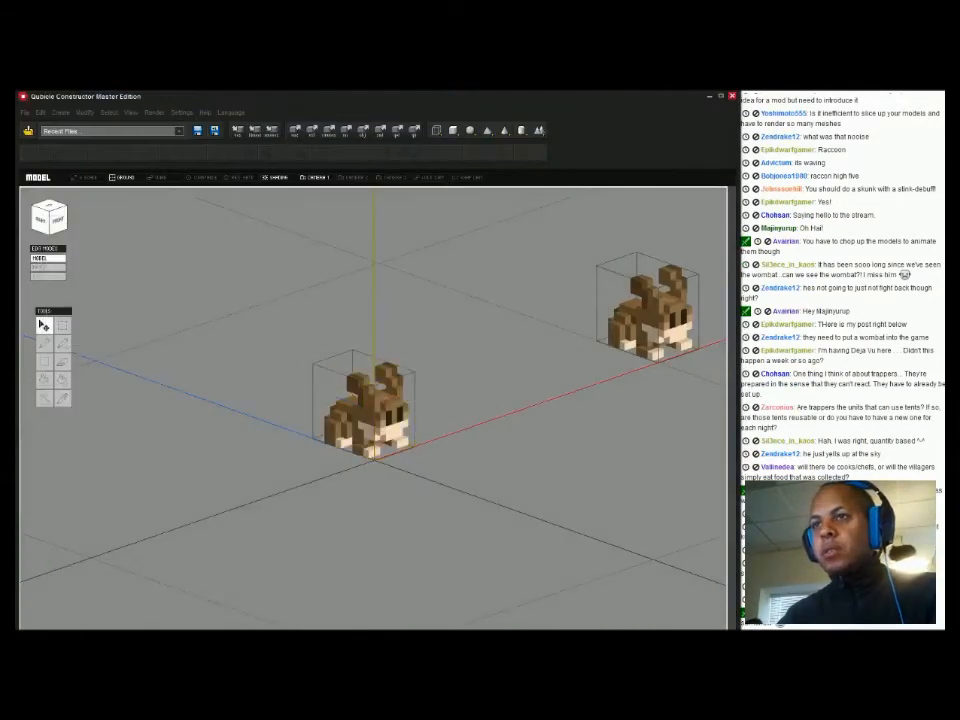
{"action": "scroll", "coordinate": [381, 438], "scroll_direction": "up", "scroll_amount": 2}
{"action": "double_click", "coordinate": [383, 438]}
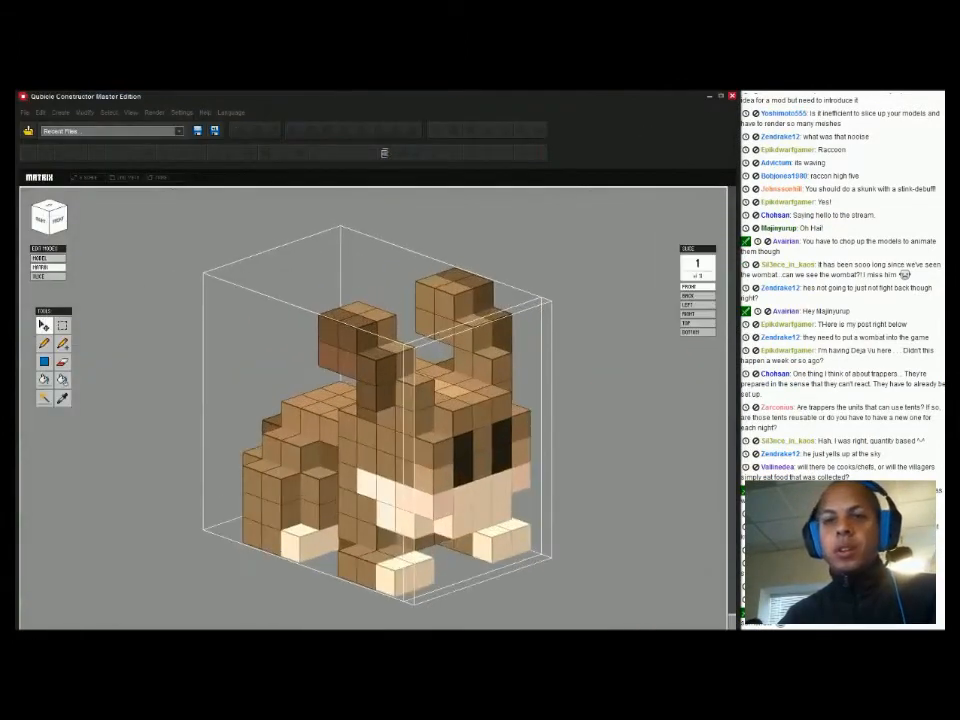
Try filling the rabbit's side and face fur with a very dark brown
{"action": "left_click", "coordinate": [384, 153]}
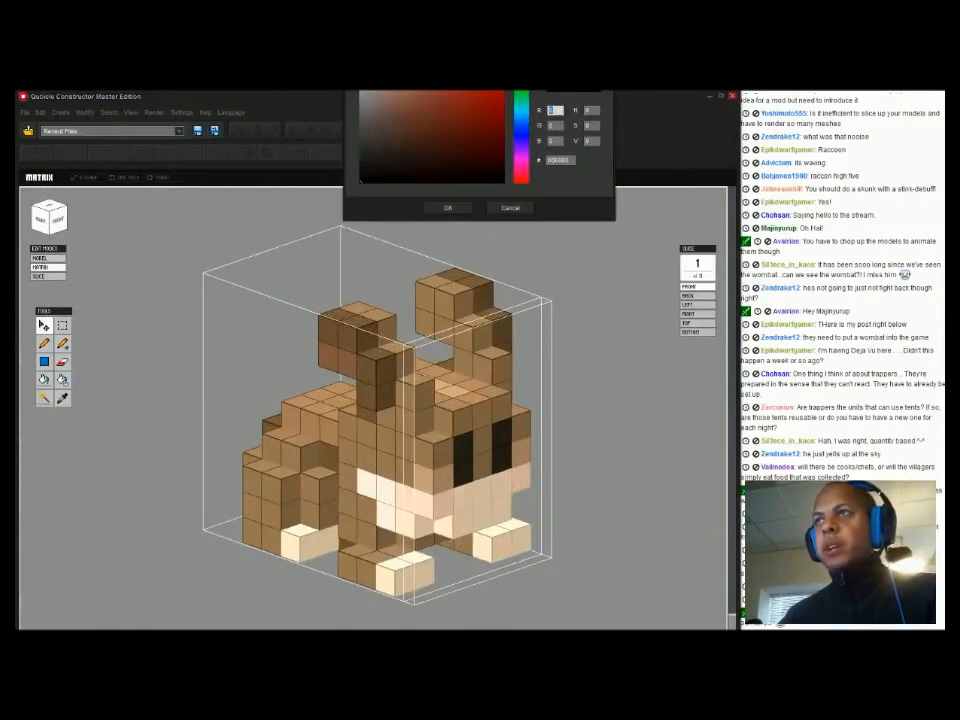
{"action": "left_click", "coordinate": [521, 55]}
{"action": "mouse_move", "coordinate": [428, 106]}
{"action": "left_mouse_down"}
{"action": "mouse_move", "coordinate": [402, 143]}
{"action": "mouse_move", "coordinate": [427, 151]}
{"action": "mouse_move", "coordinate": [393, 145]}
{"action": "left_mouse_up"}
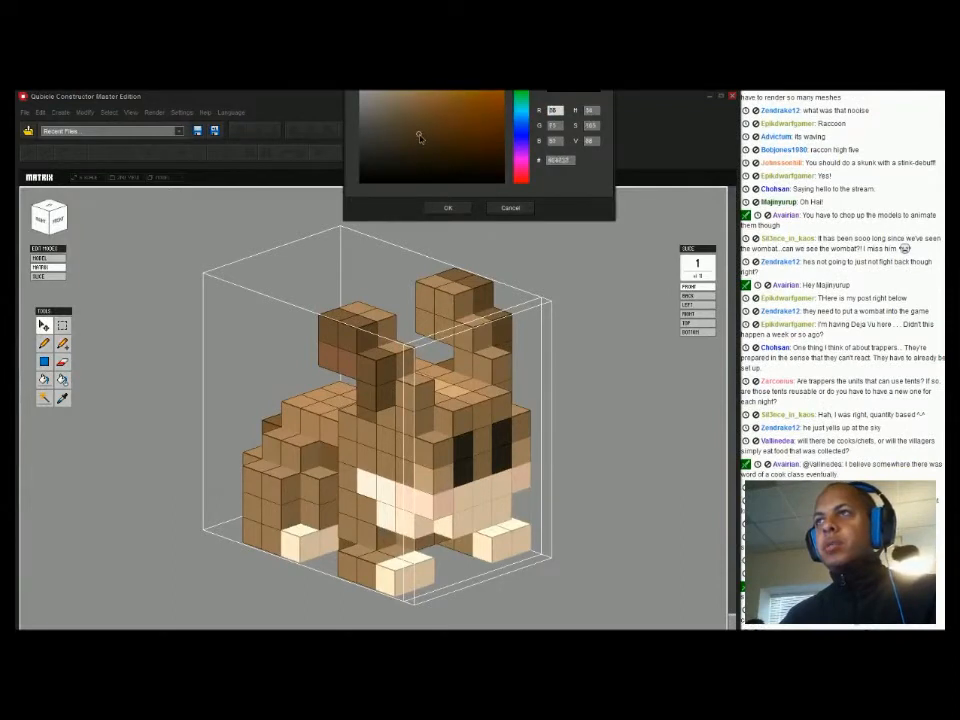
{"action": "left_click", "coordinate": [401, 145]}
{"action": "left_click_drag", "start_coordinate": [401, 145], "coordinate": [402, 147]}
{"action": "left_click", "coordinate": [449, 207]}
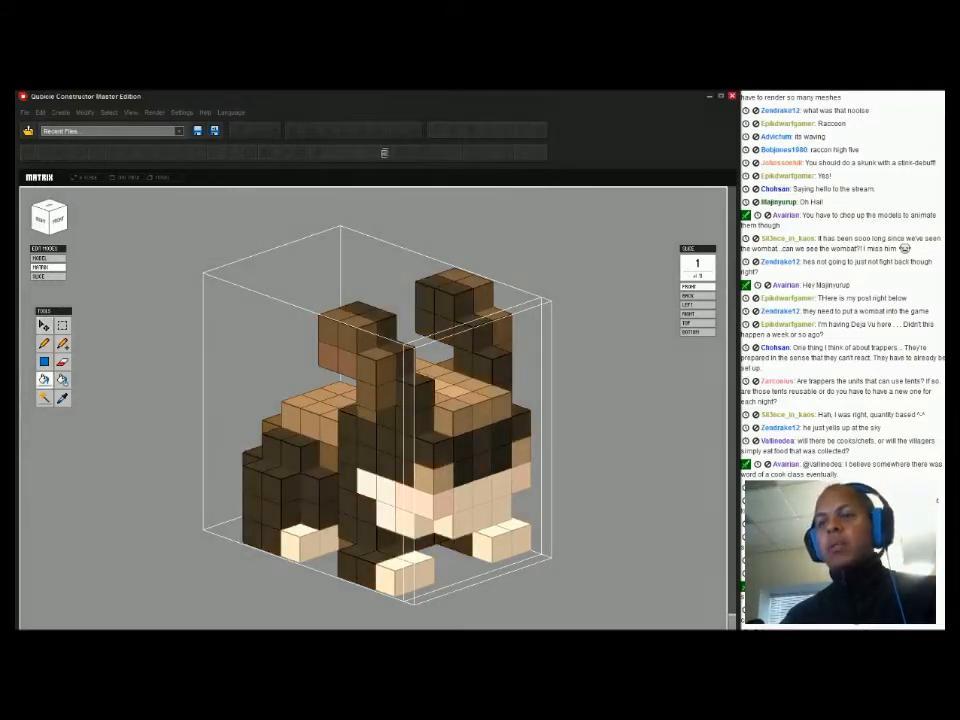
{"action": "key", "text": "ctrl+z"}
Choose a greyish brown (RGB 91, 82, 68) and fill the fur on the rabbit's sides and face with it
{"action": "left_click", "coordinate": [100, 627]}
{"action": "left_click_drag", "start_coordinate": [403, 119], "coordinate": [398, 133]}
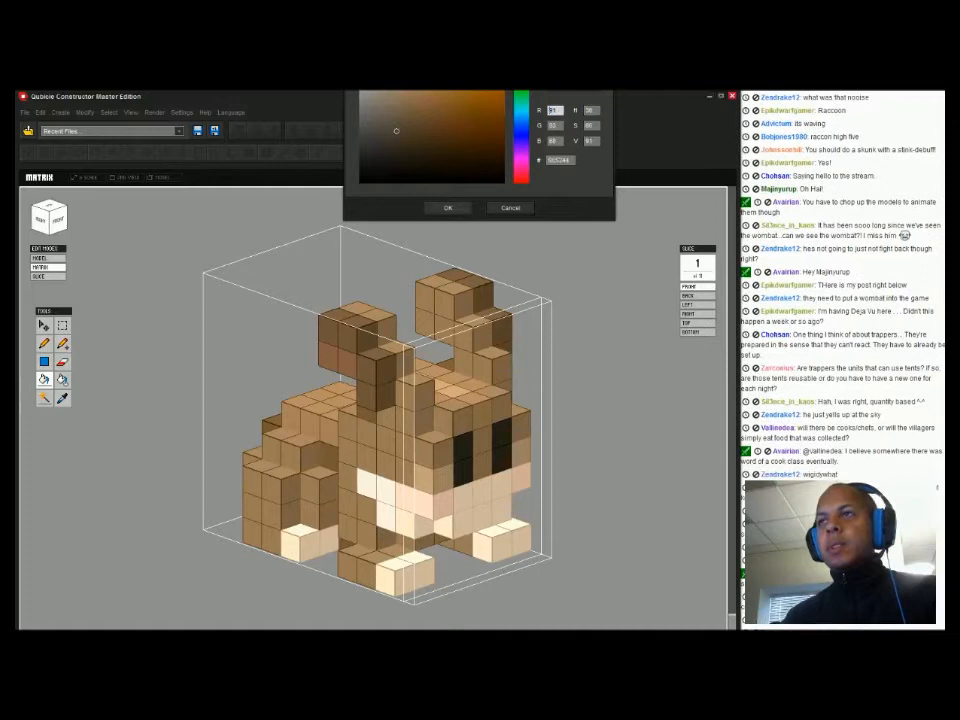
{"action": "left_click", "coordinate": [448, 208]}
{"action": "left_click", "coordinate": [432, 424]}
{"action": "left_click", "coordinate": [454, 416]}
{"action": "left_click", "coordinate": [473, 409]}
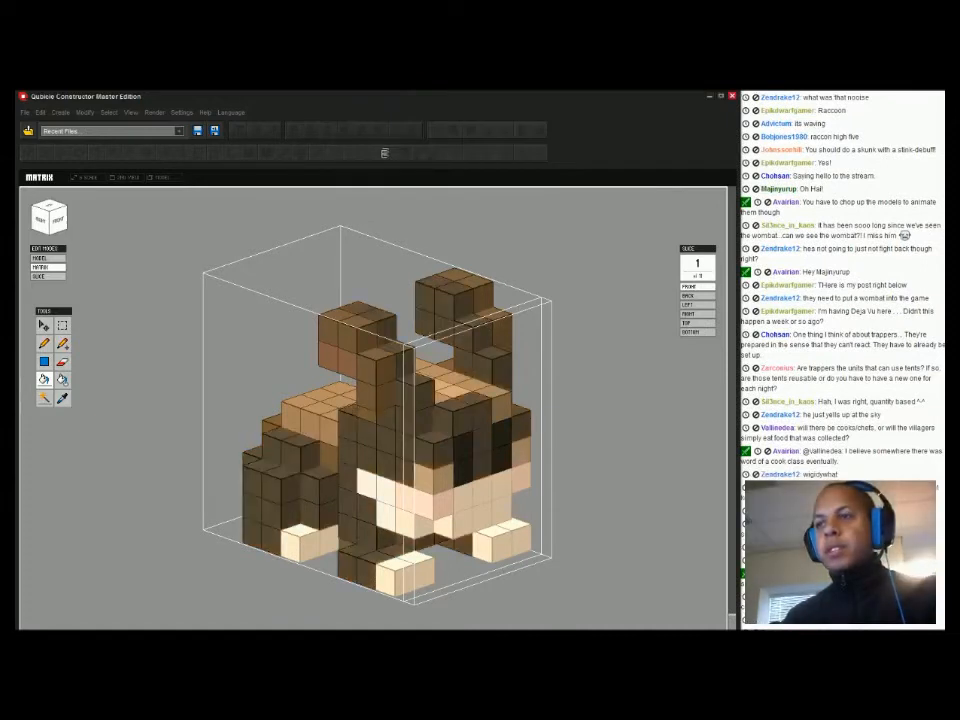
Fill the fur on top of the head, on the back and on the near ear with the same greyish brown
{"action": "left_click", "coordinate": [492, 402]}
{"action": "left_click", "coordinate": [446, 388]}
{"action": "left_click", "coordinate": [464, 380]}
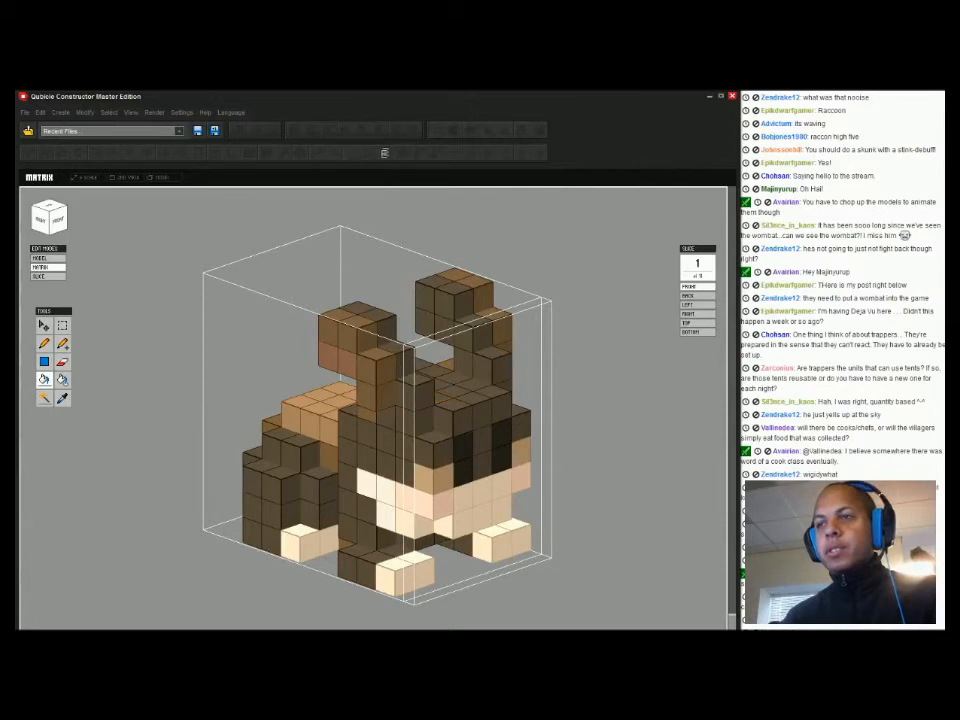
{"action": "left_click", "coordinate": [318, 411]}
{"action": "left_click", "coordinate": [367, 413]}
{"action": "left_click", "coordinate": [376, 381]}
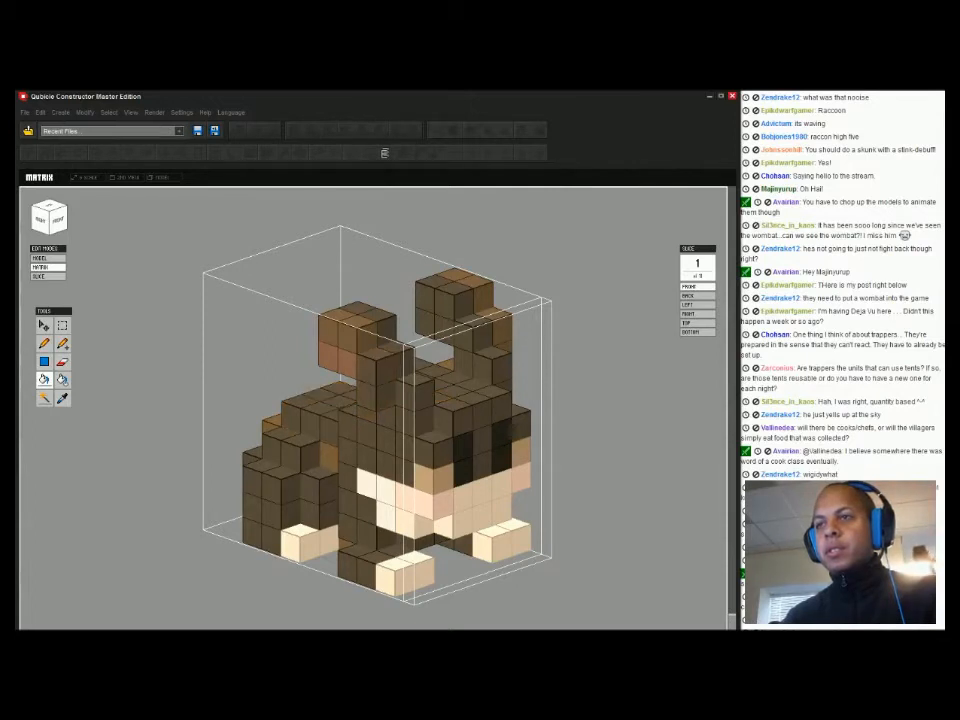
{"action": "left_click", "coordinate": [347, 331]}
Erase the upper voxels of the rabbit's near ear so that only a short stub remains
{"action": "key", "text": "e"}
{"action": "left_click", "coordinate": [376, 375]}
{"action": "left_click", "coordinate": [390, 365]}
{"action": "left_click", "coordinate": [350, 337]}
{"action": "left_click", "coordinate": [371, 331]}
{"action": "left_click", "coordinate": [352, 358]}
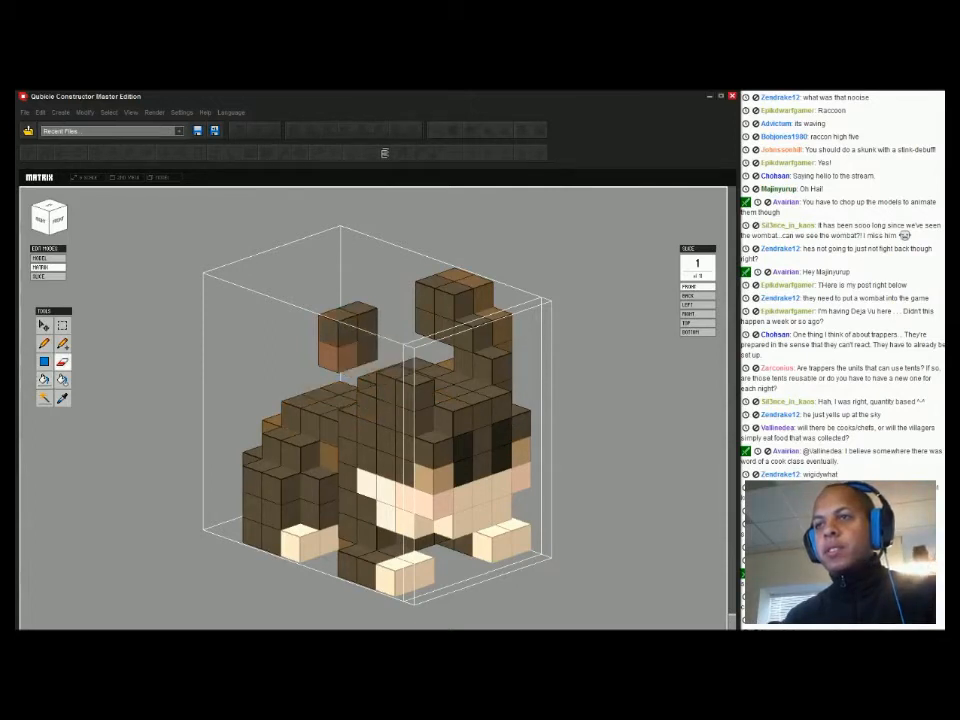
{"action": "left_click", "coordinate": [359, 312]}
{"action": "left_click", "coordinate": [334, 328]}
{"action": "left_click", "coordinate": [338, 354]}
{"action": "left_click", "coordinate": [365, 347]}
Erase the upper voxels of the rabbit's far ear to shorten it like the other one
{"action": "left_click", "coordinate": [456, 303]}
{"action": "left_click", "coordinate": [475, 295]}
{"action": "left_click", "coordinate": [474, 334]}
{"action": "left_click", "coordinate": [495, 326]}
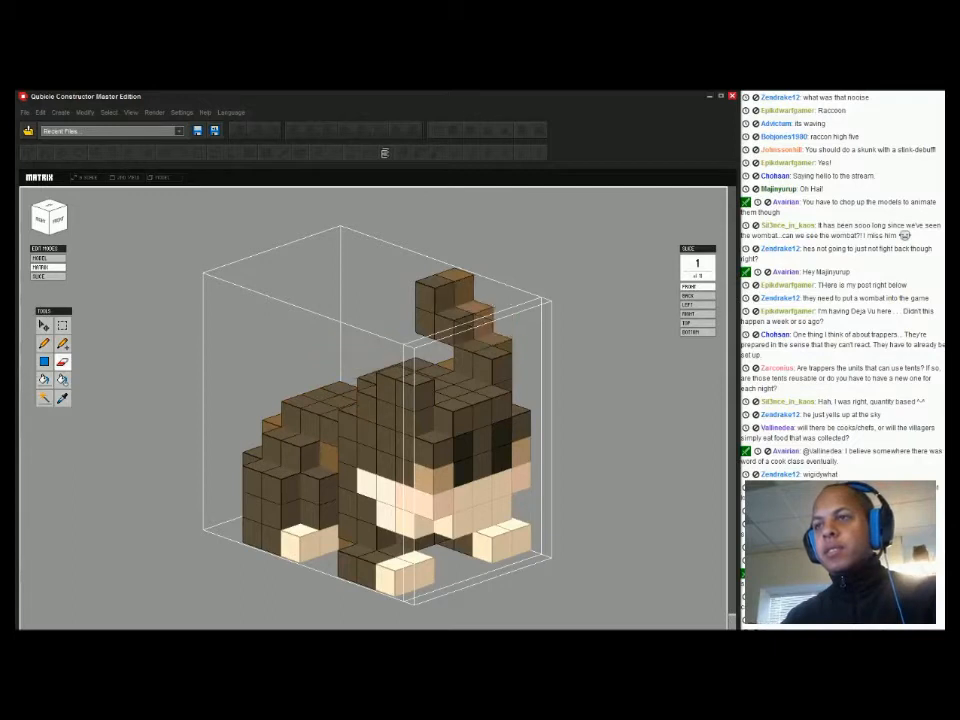
{"action": "left_click", "coordinate": [456, 326]}
{"action": "left_click", "coordinate": [481, 324]}
{"action": "left_click", "coordinate": [463, 290]}
{"action": "left_click", "coordinate": [440, 297]}
{"action": "left_click", "coordinate": [440, 322]}
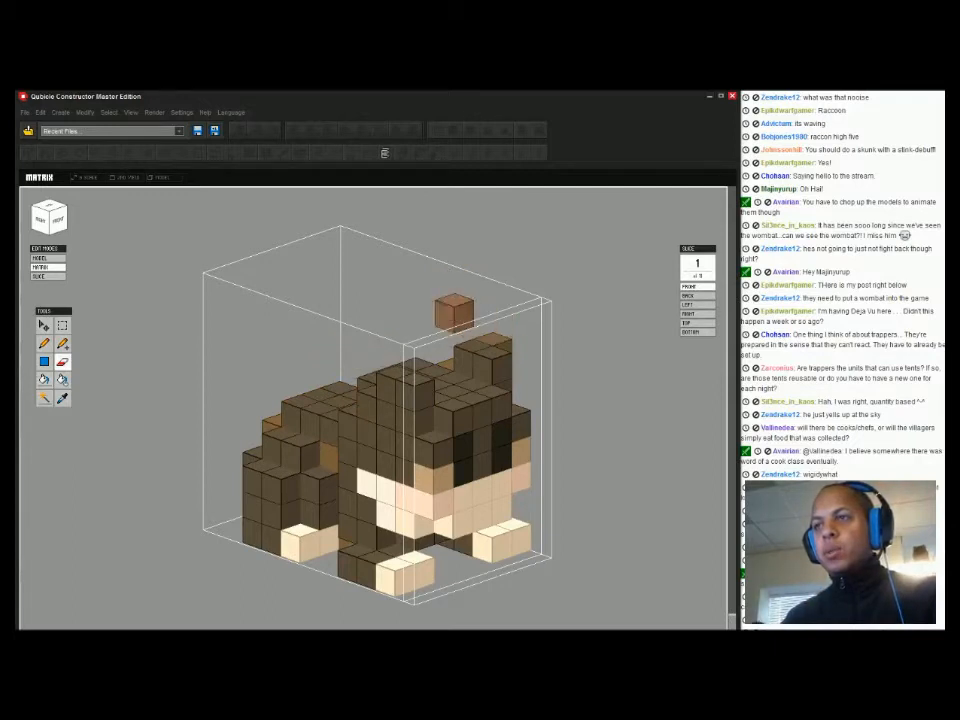
{"action": "left_click", "coordinate": [458, 313]}
Switch to the raccoon image results in the browser and compare the enlarged photo's facial markings with the model
{"action": "key", "text": "alt+Tab"}
{"action": "key", "text": "alt+Tab"}
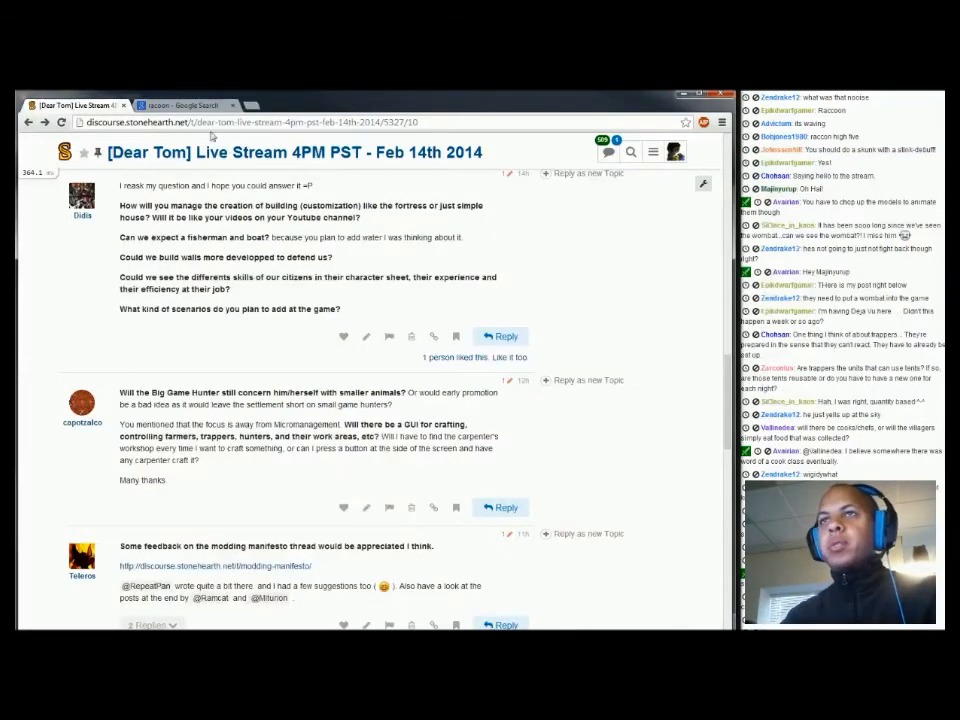
{"action": "left_click", "coordinate": [179, 103]}
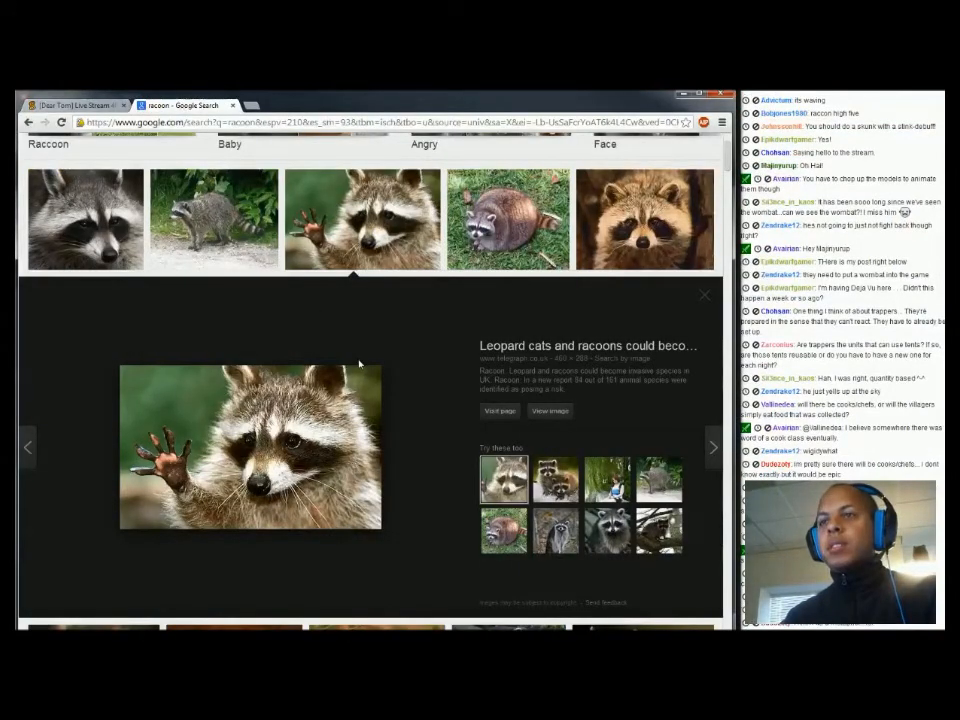
{"action": "key", "text": "alt+Tab"}
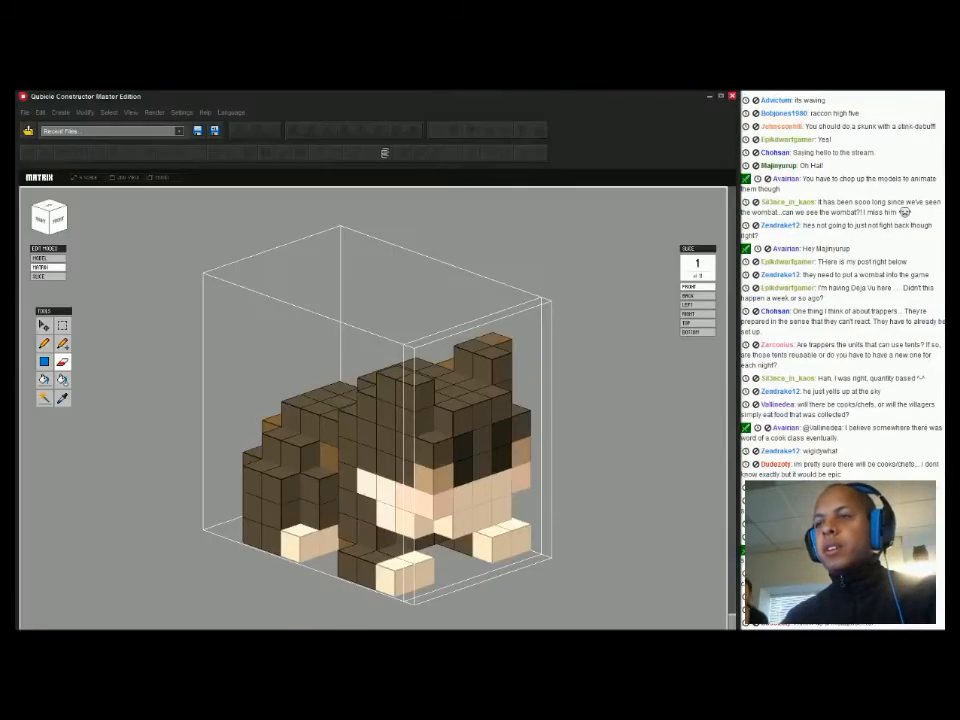
{"action": "key", "text": "alt+Tab"}
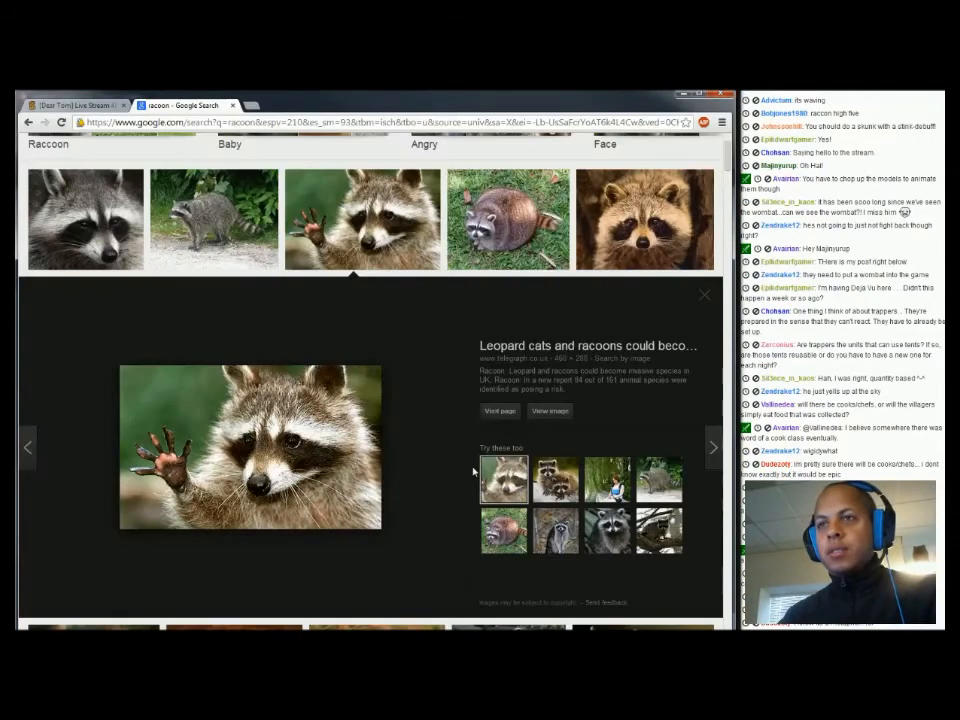
{"action": "key", "text": "alt+Tab"}
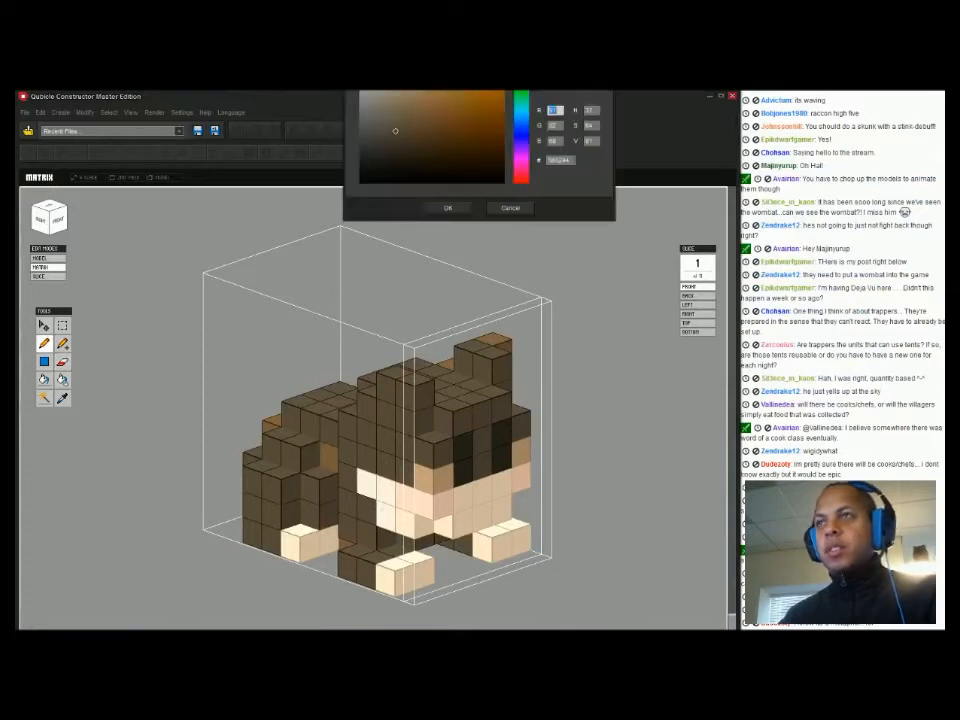
Pick a near-black brown and paint a raccoon mask across the eye area with a stripe up the forehead
{"action": "mouse_move", "coordinate": [405, 143]}
{"action": "left_mouse_down"}
{"action": "mouse_move", "coordinate": [405, 163]}
{"action": "mouse_move", "coordinate": [390, 162]}
{"action": "left_mouse_up"}
{"action": "key", "text": "Return"}
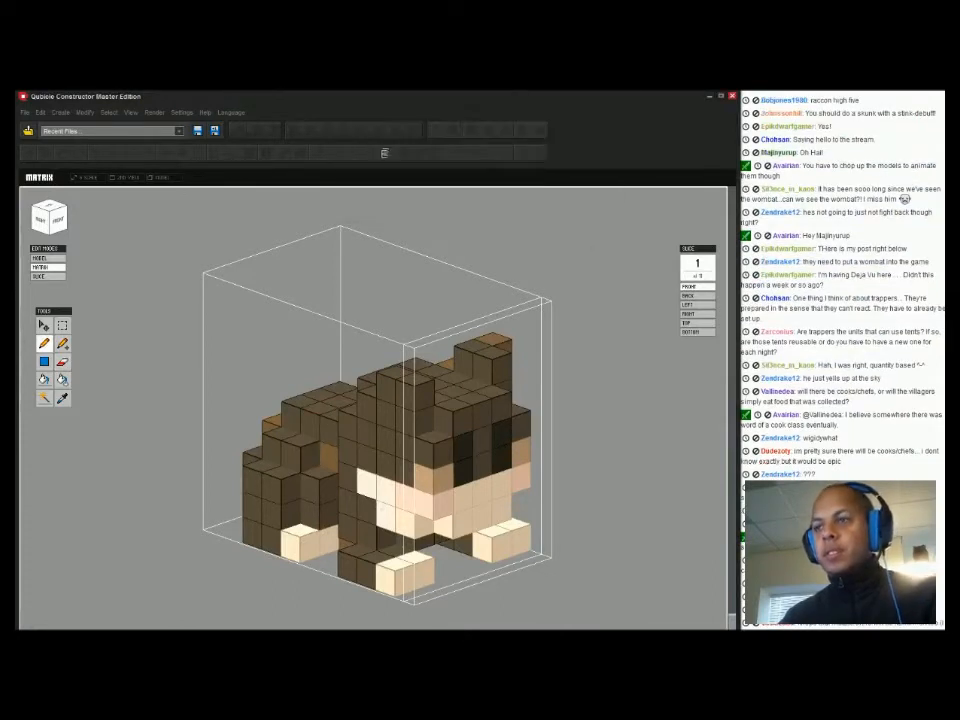
{"action": "left_click", "coordinate": [441, 478]}
{"action": "right_click_drag", "start_coordinate": [441, 478], "coordinate": [380, 479]}
{"action": "left_click", "coordinate": [433, 479]}
{"action": "left_click_drag", "start_coordinate": [433, 454], "coordinate": [433, 427]}
{"action": "left_click", "coordinate": [484, 470]}
{"action": "left_click", "coordinate": [484, 443]}
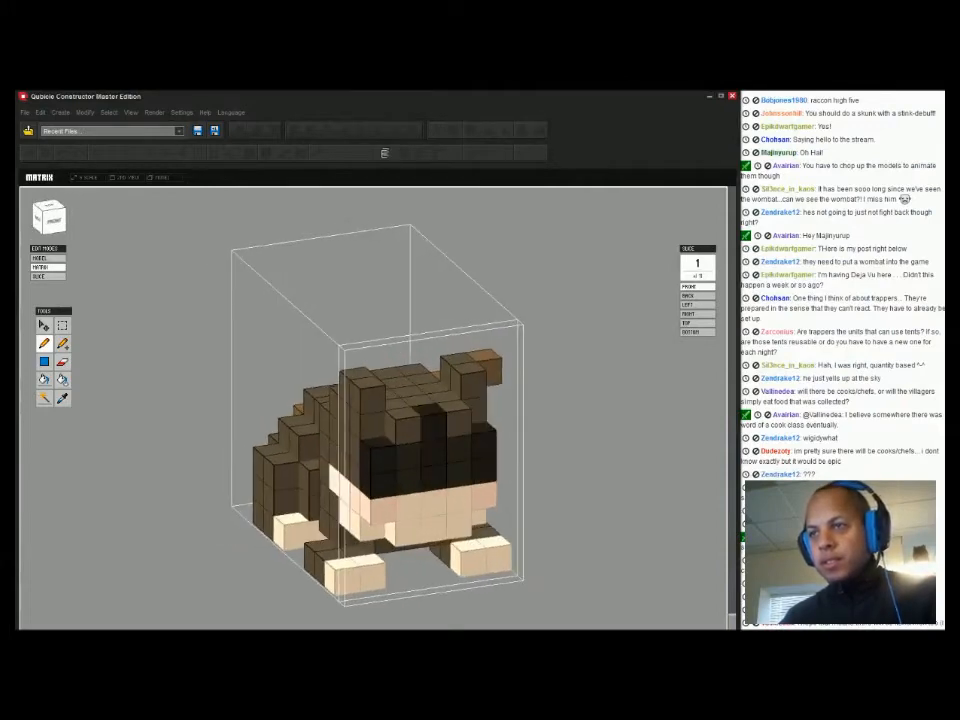
Using the raccoon photo as reference, choose a light greyish brown and paint the brow voxels on both sides of the forehead stripe
{"action": "key", "text": "alt+Tab"}
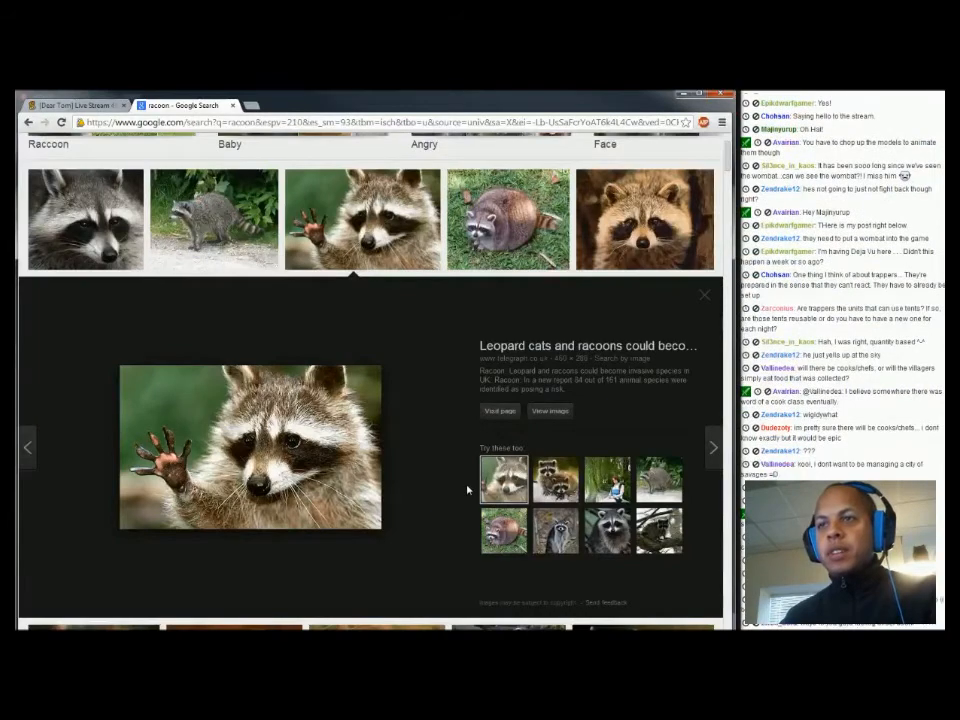
{"action": "key", "text": "alt+Tab"}
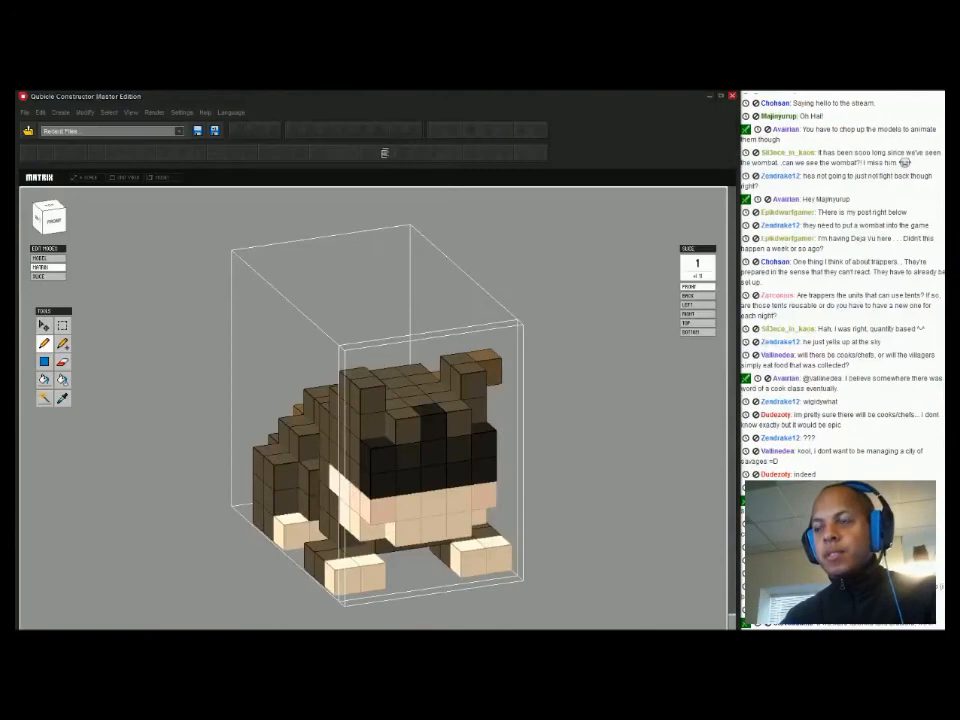
{"action": "key", "text": "alt+Tab"}
{"action": "key", "text": "alt+Tab"}
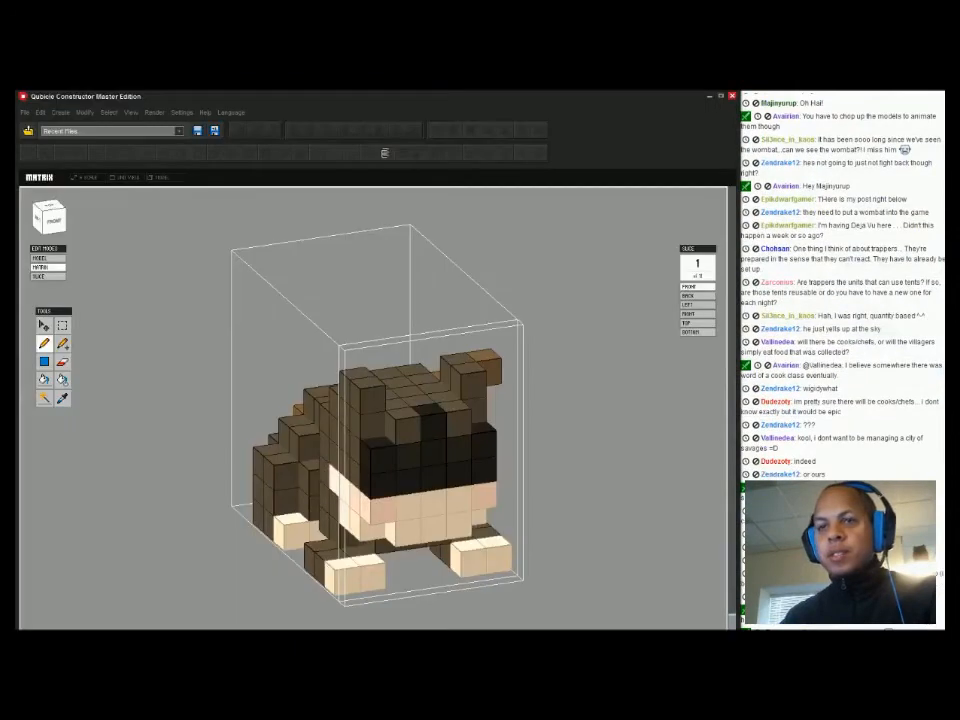
{"action": "left_click", "coordinate": [84, 594]}
{"action": "mouse_move", "coordinate": [394, 124]}
{"action": "left_mouse_down"}
{"action": "mouse_move", "coordinate": [377, 134]}
{"action": "mouse_move", "coordinate": [378, 113]}
{"action": "left_mouse_up"}
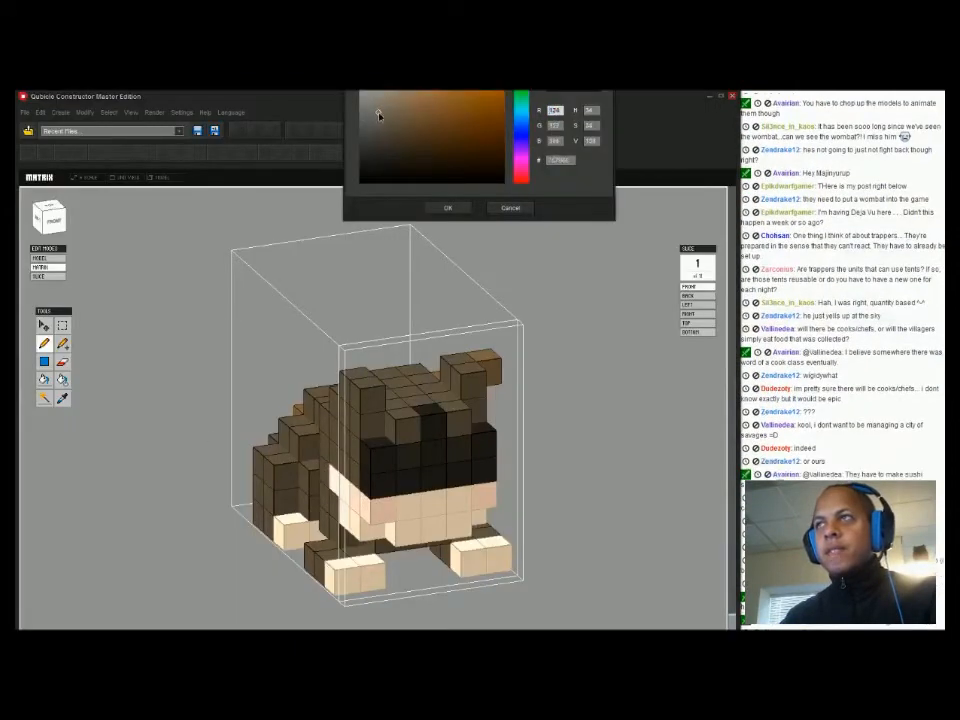
{"action": "left_click", "coordinate": [432, 204]}
{"action": "key", "text": "alt+Tab"}
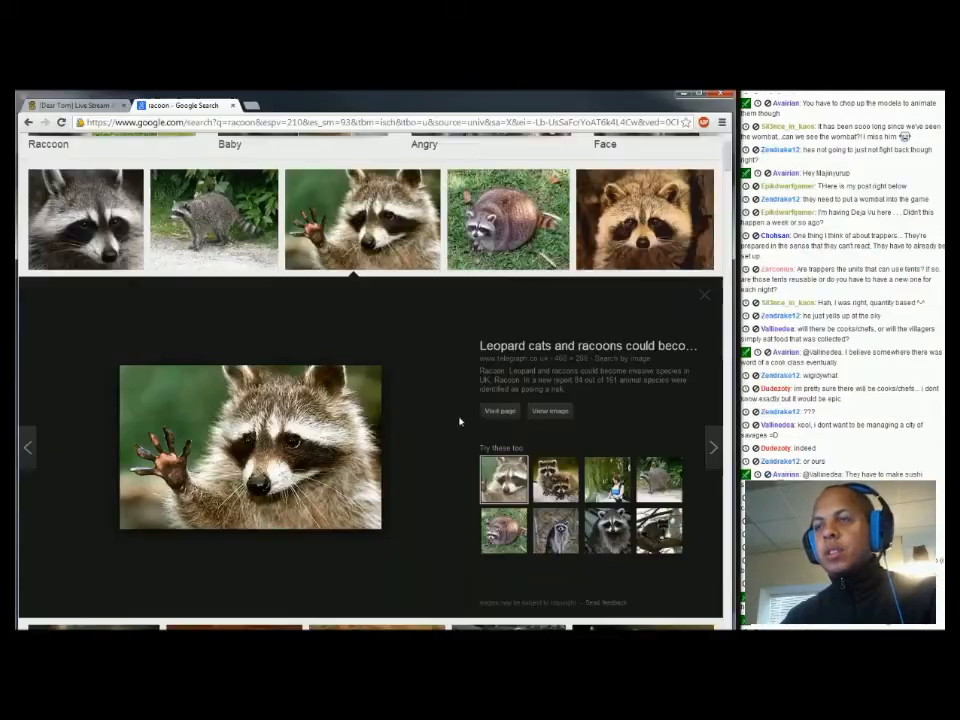
{"action": "key", "text": "alt+Tab"}
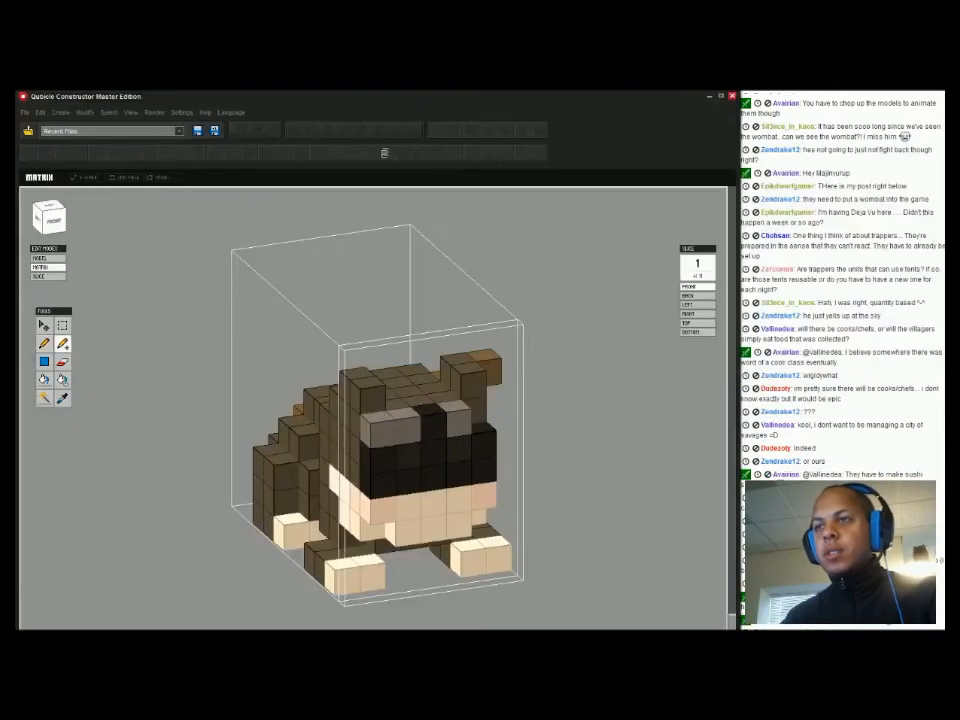
Preview the critter in the whole model, and repaint its eyes in a deeper black inside the mask
{"action": "right_click_drag", "start_coordinate": [480, 415], "coordinate": [541, 418]}
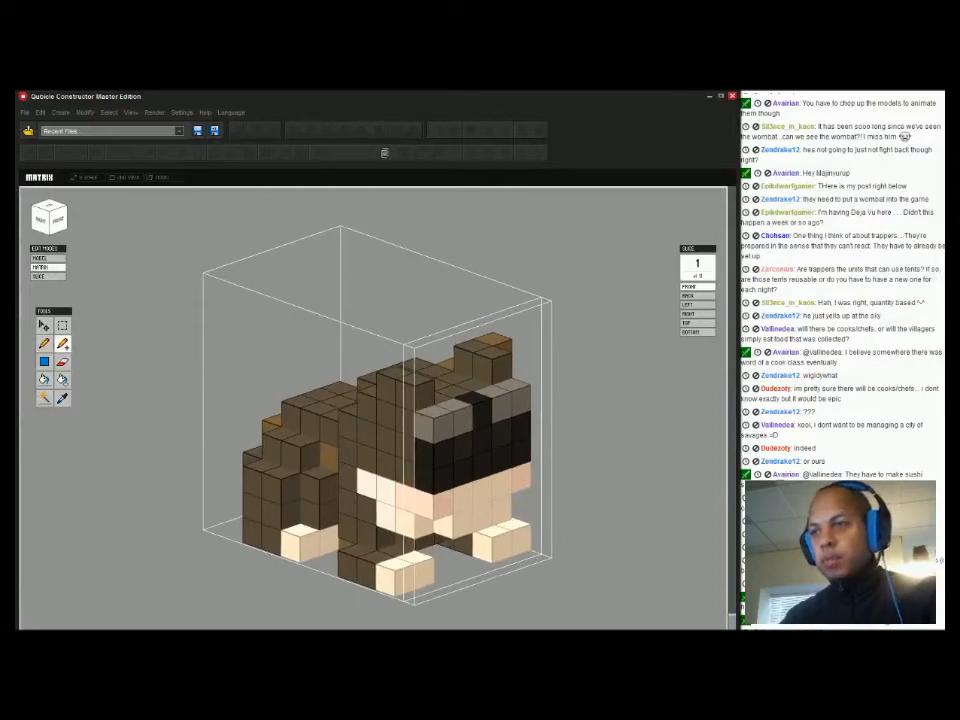
{"action": "key", "text": "Tab"}
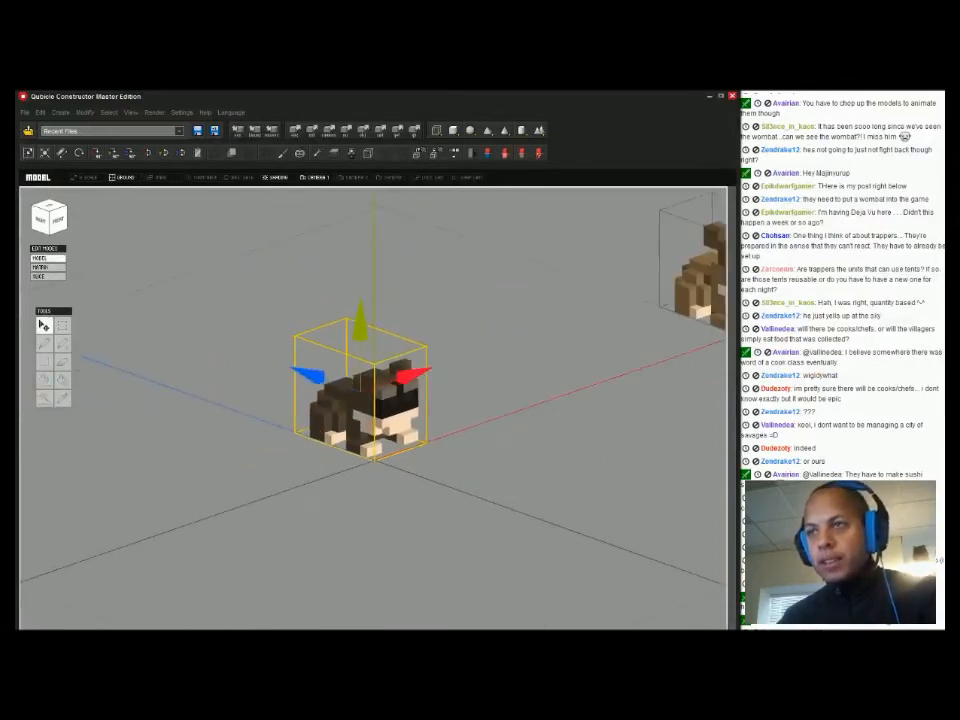
{"action": "key", "text": "Tab"}
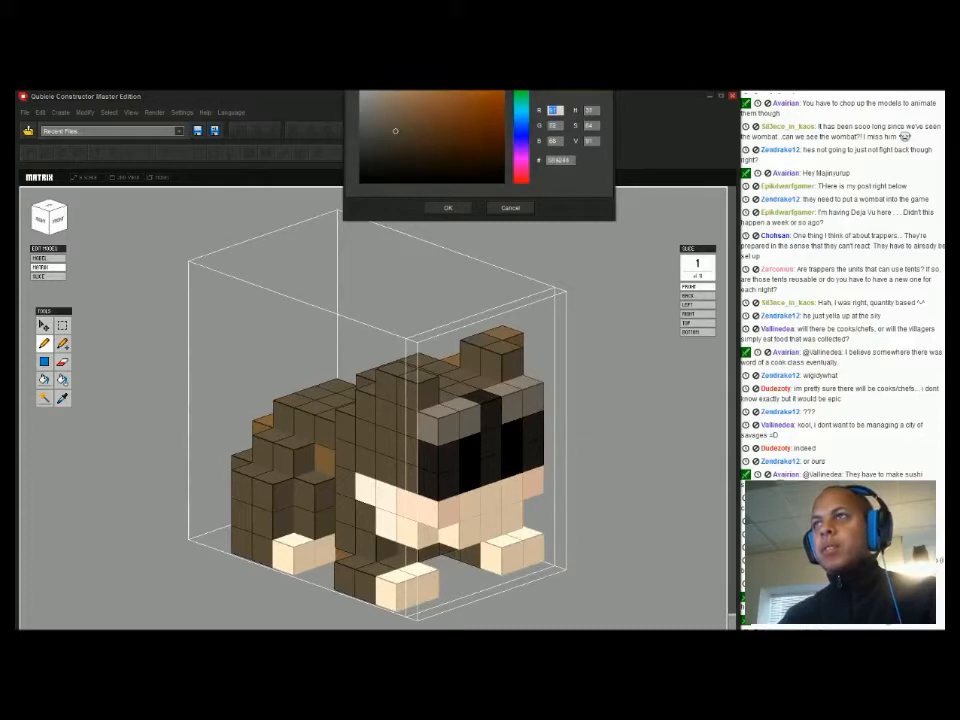
Choose a reddish brown (RGB 128, 81, 49), recheck the raccoon photo and fill the critter's fur with the colour
{"action": "mouse_move", "coordinate": [418, 127]}
{"action": "left_mouse_down"}
{"action": "mouse_move", "coordinate": [461, 118]}
{"action": "mouse_move", "coordinate": [442, 128]}
{"action": "mouse_move", "coordinate": [450, 129]}
{"action": "mouse_move", "coordinate": [446, 107]}
{"action": "mouse_move", "coordinate": [459, 102]}
{"action": "mouse_move", "coordinate": [450, 112]}
{"action": "left_mouse_up"}
{"action": "left_click", "coordinate": [448, 208]}
{"action": "key", "text": "alt+Tab"}
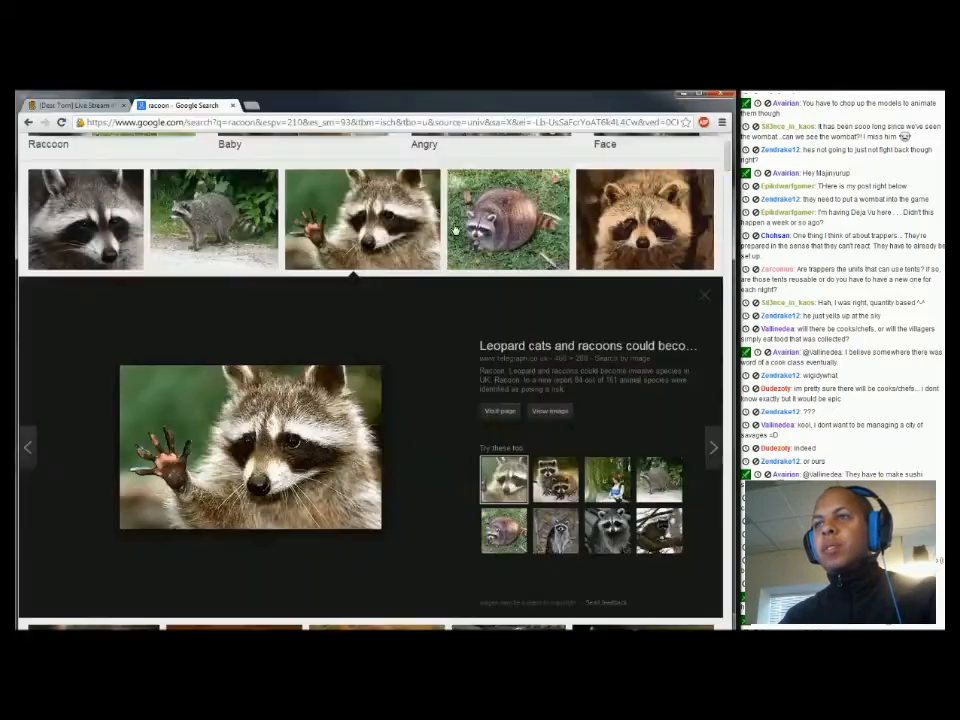
{"action": "key", "text": "alt+Tab"}
{"action": "left_click", "coordinate": [44, 380]}
{"action": "left_click", "coordinate": [375, 430]}
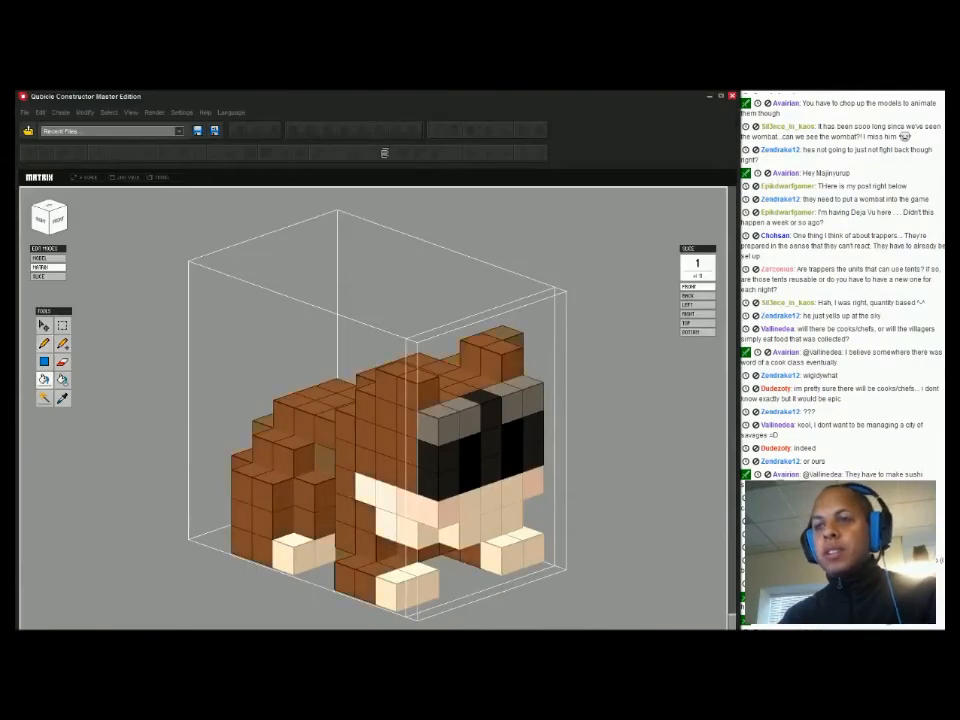
Adjust the fur colour to a darker, redder brown and refill the critter's fur with it
{"action": "left_click", "coordinate": [384, 153]}
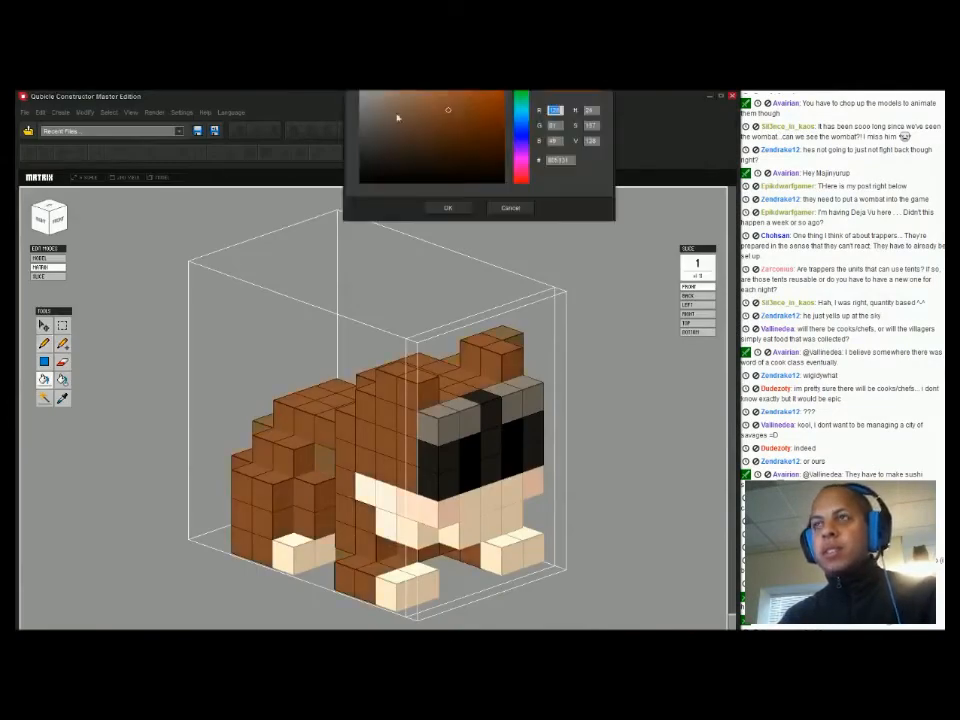
{"action": "left_click_drag", "start_coordinate": [461, 101], "coordinate": [461, 117]}
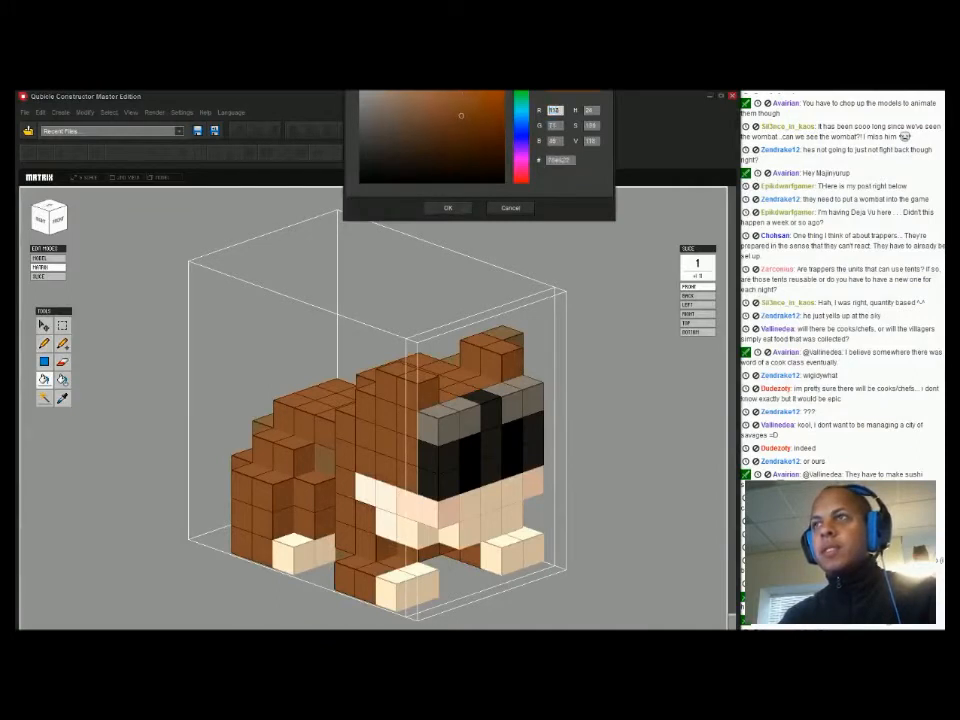
{"action": "left_click", "coordinate": [447, 209]}
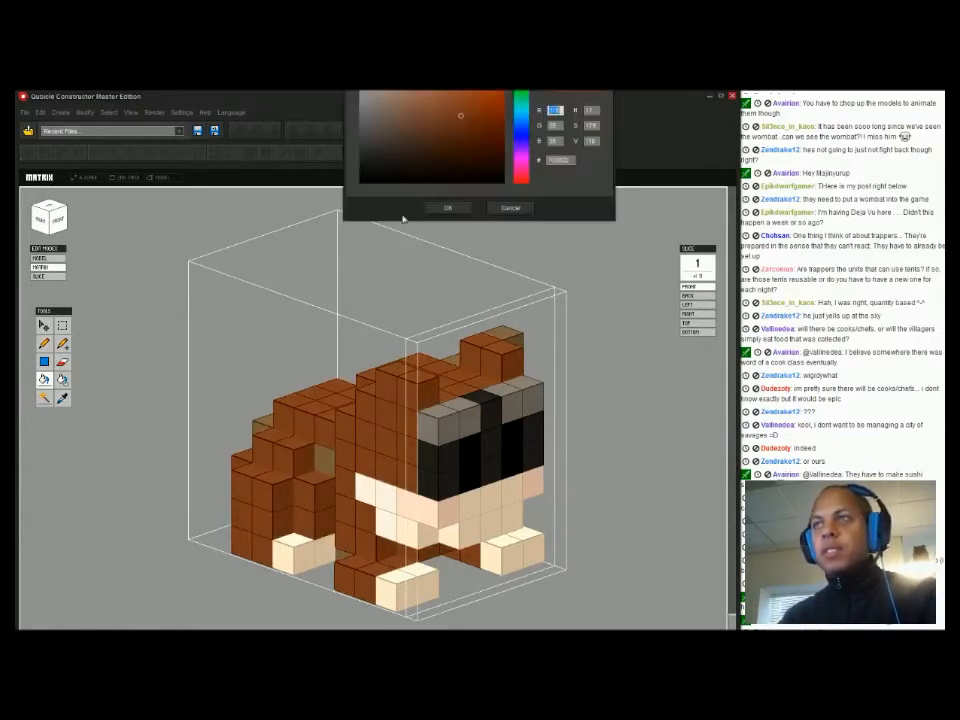
{"action": "left_click", "coordinate": [450, 116]}
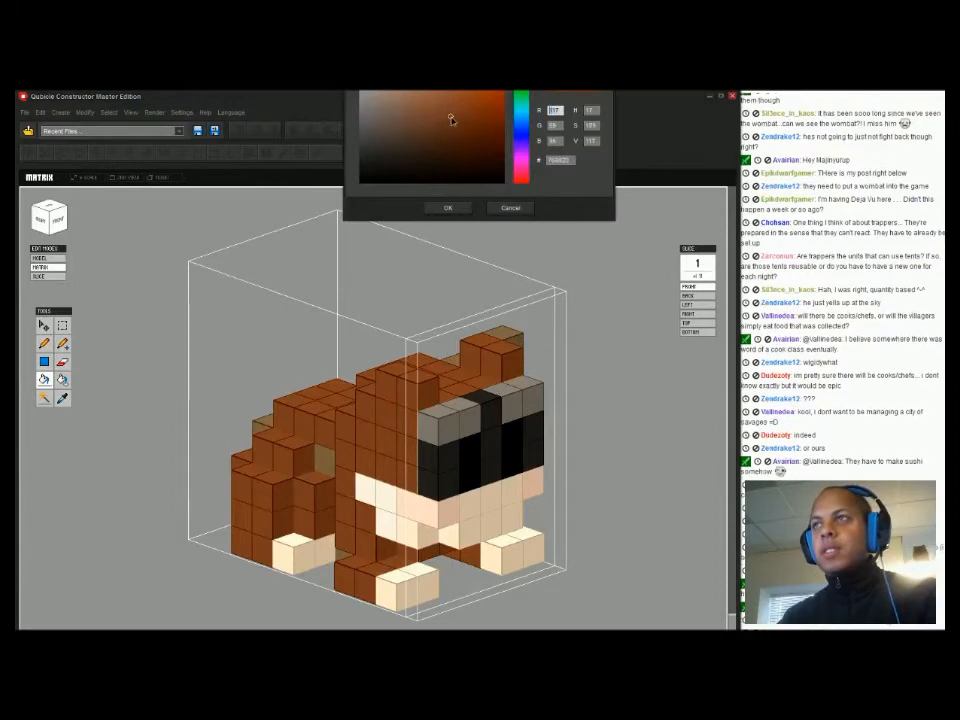
{"action": "left_click", "coordinate": [448, 208]}
{"action": "right_click_drag", "start_coordinate": [450, 300], "coordinate": [420, 280]}
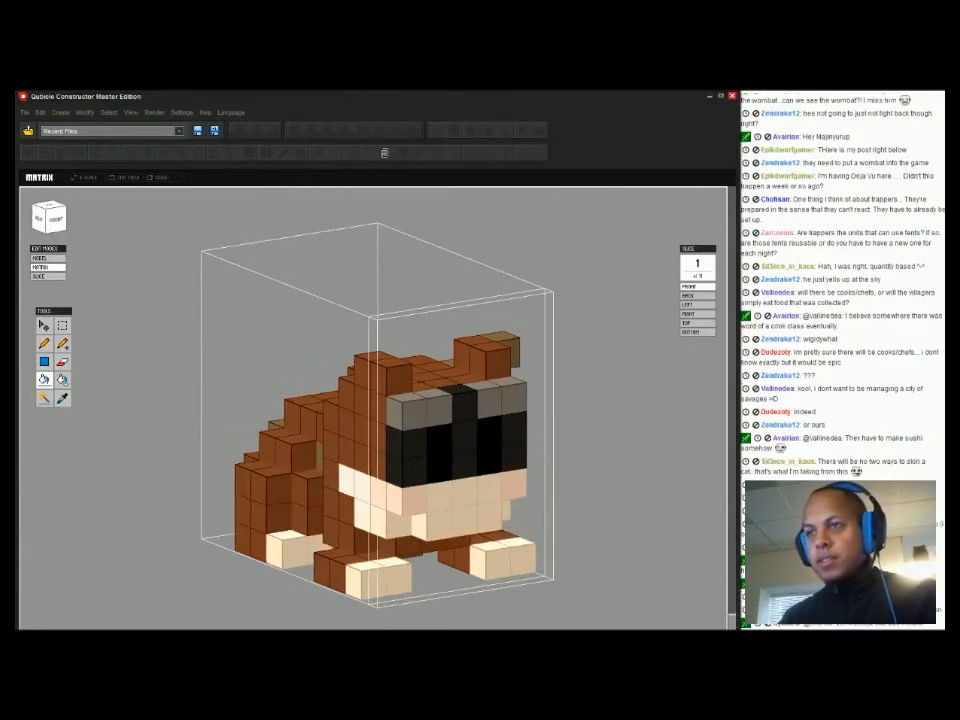
Recheck the raccoon photo, mix a pale off-white and fill the brow voxels on both sides of the forehead stripe with it
{"action": "key", "text": "alt+Tab"}
{"action": "key", "text": "alt+Tab"}
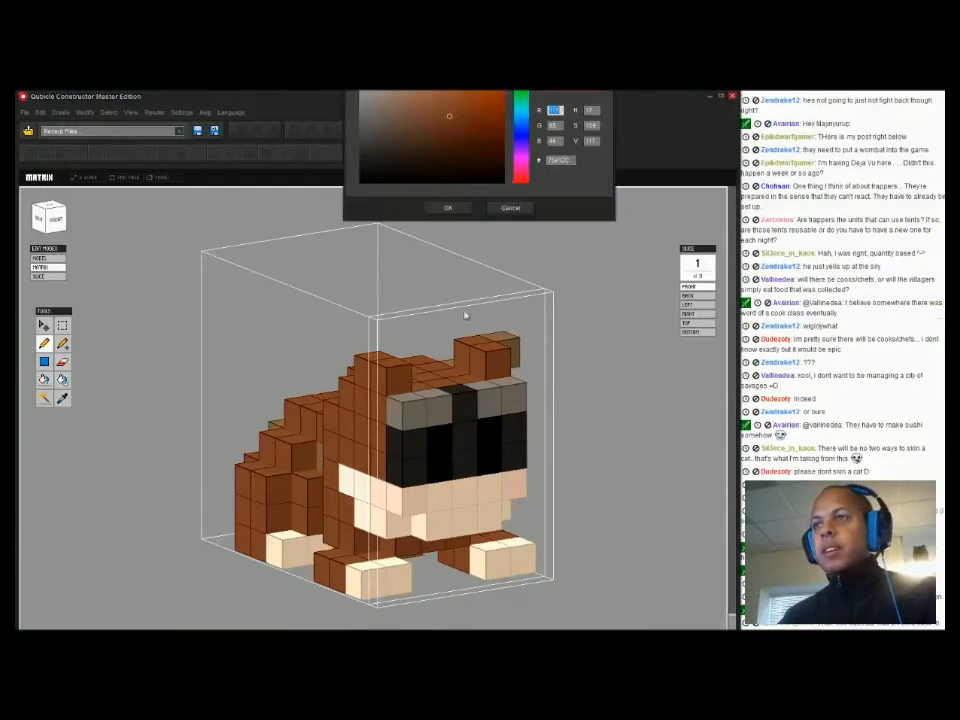
{"action": "key", "text": "Escape"}
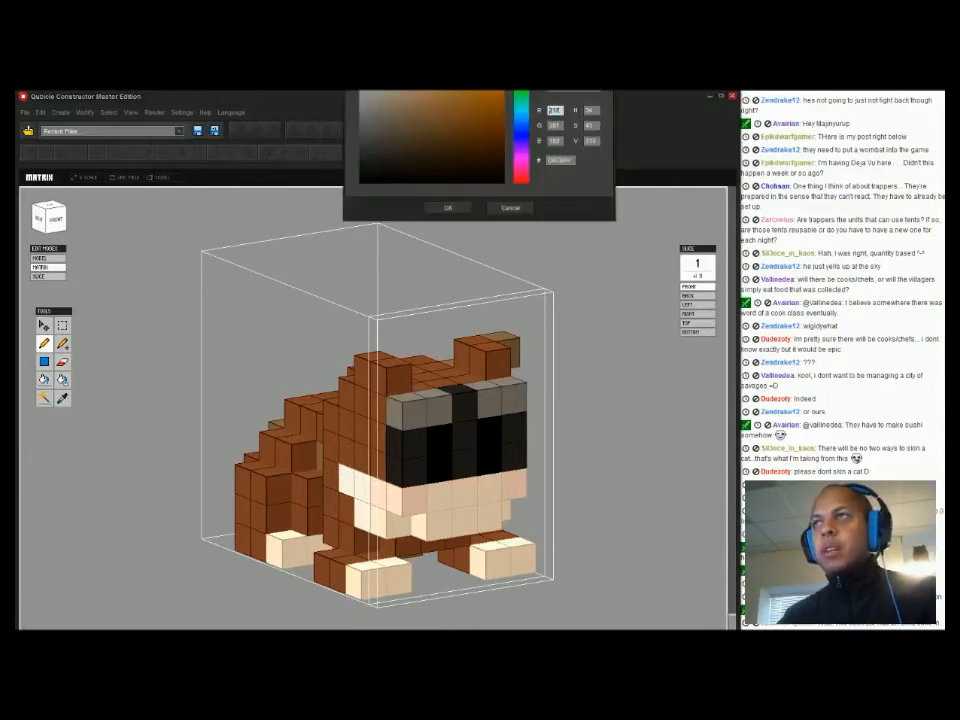
{"action": "left_click", "coordinate": [446, 207]}
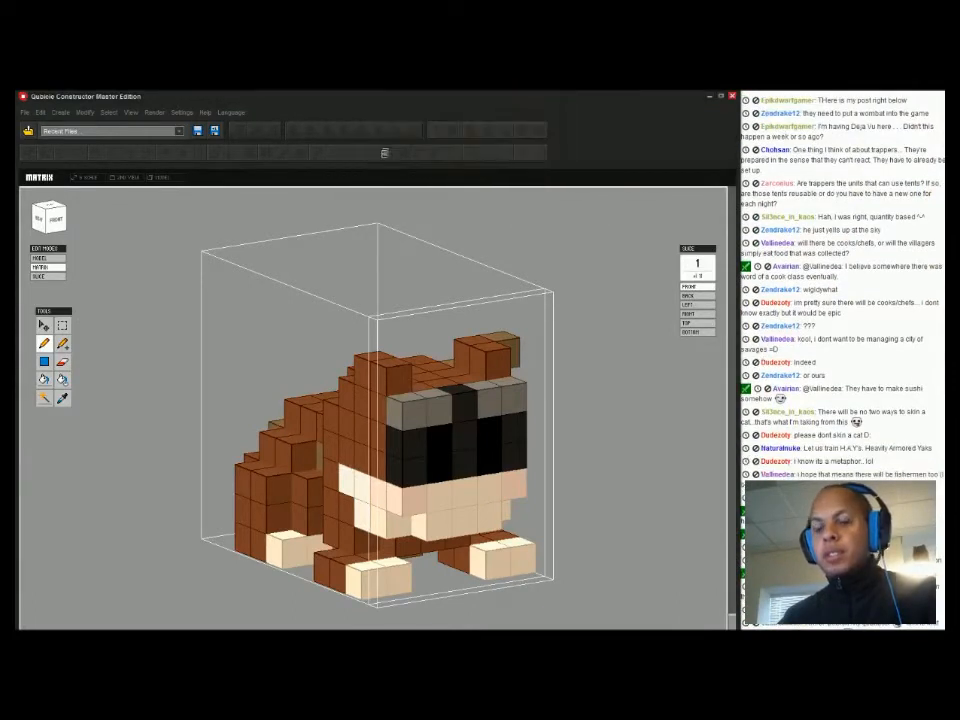
{"action": "right_click_drag", "start_coordinate": [450, 400], "coordinate": [500, 398]}
{"action": "left_click", "coordinate": [57, 623]}
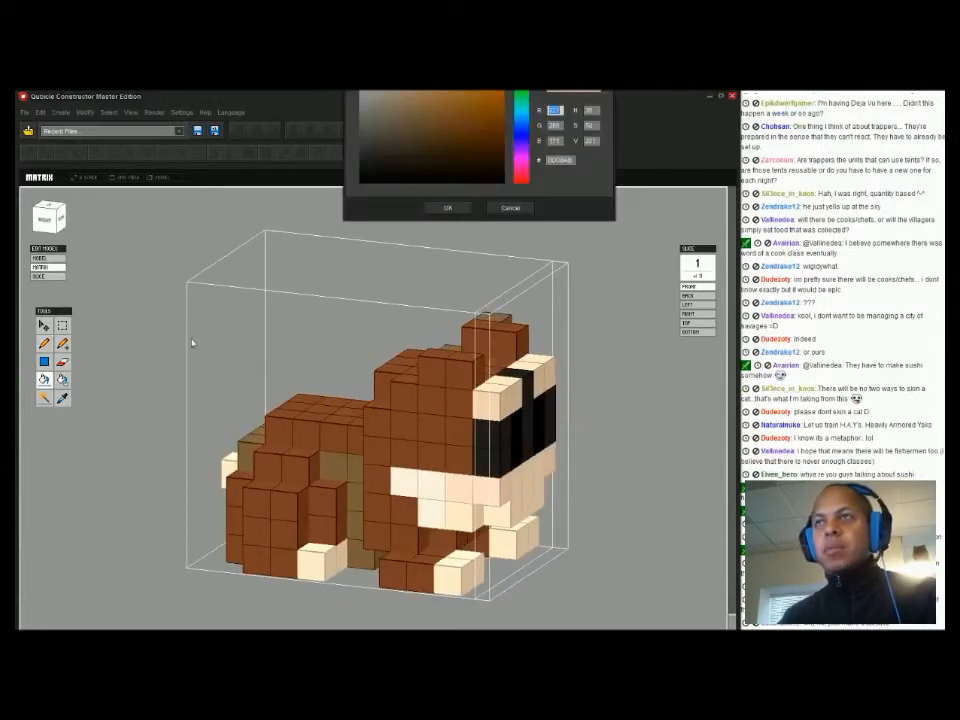
{"action": "left_click", "coordinate": [385, 64]}
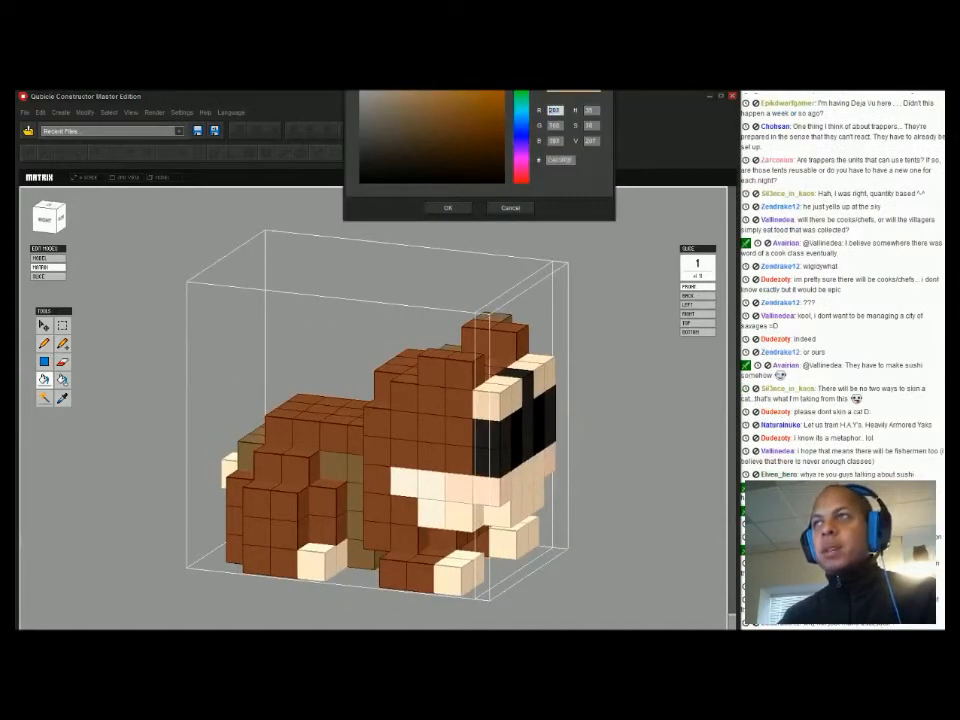
{"action": "left_click", "coordinate": [448, 207]}
{"action": "right_click_drag", "start_coordinate": [490, 420], "coordinate": [400, 430]}
Compare with the raccoon photo and try painting the off-white across the forehead stripe and down the mask between the eyes
{"action": "key", "text": "alt+Tab"}
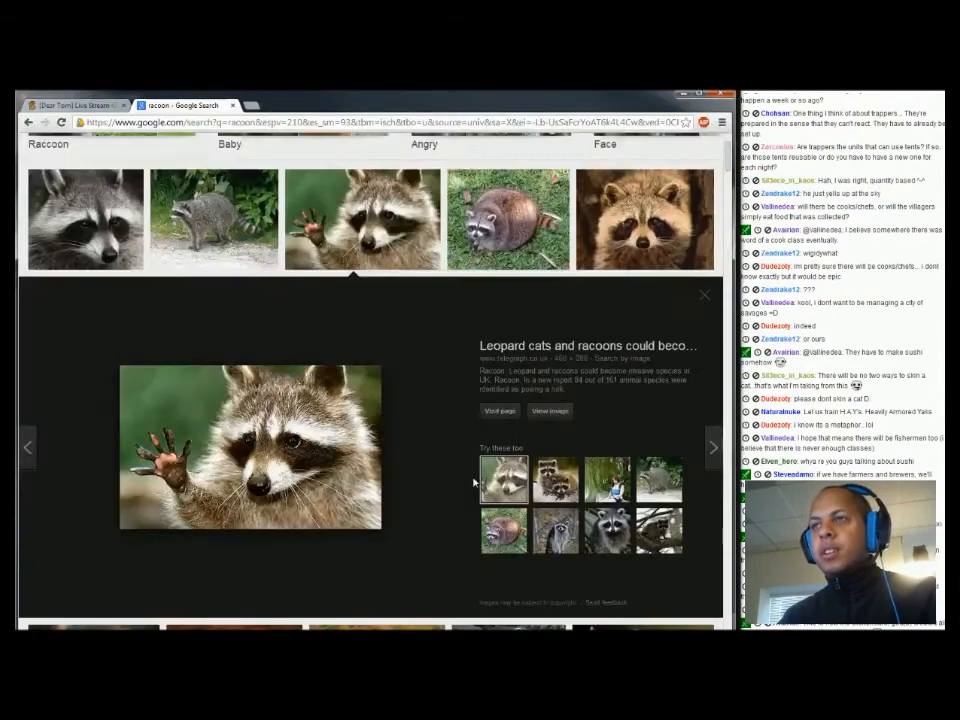
{"action": "key", "text": "alt+Tab"}
{"action": "key", "text": "alt+Tab"}
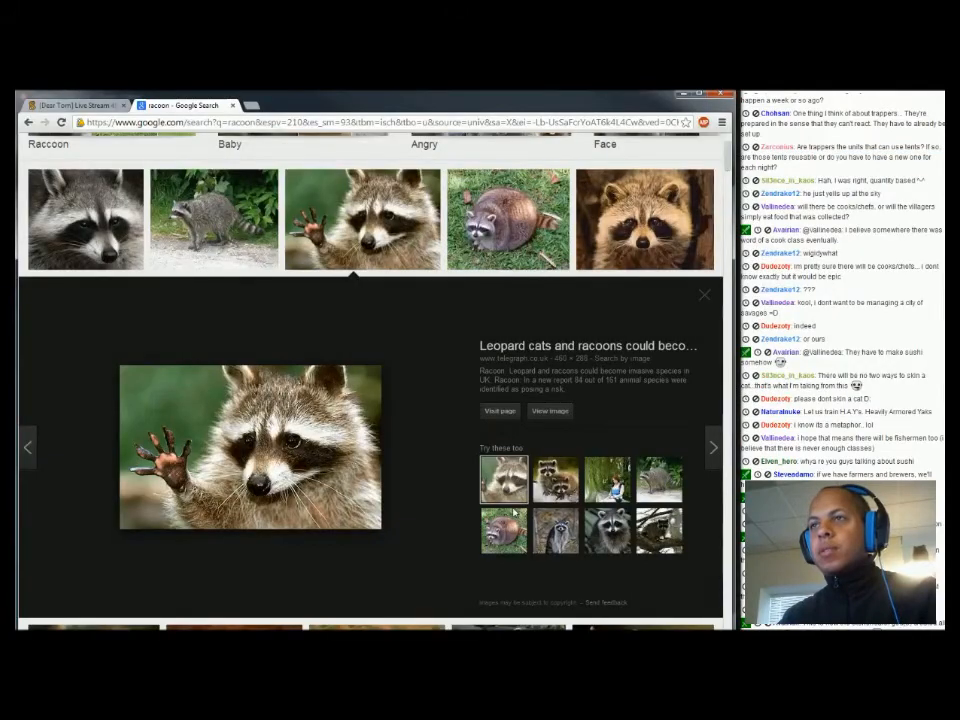
{"action": "key", "text": "alt+Tab"}
{"action": "left_click", "coordinate": [44, 343]}
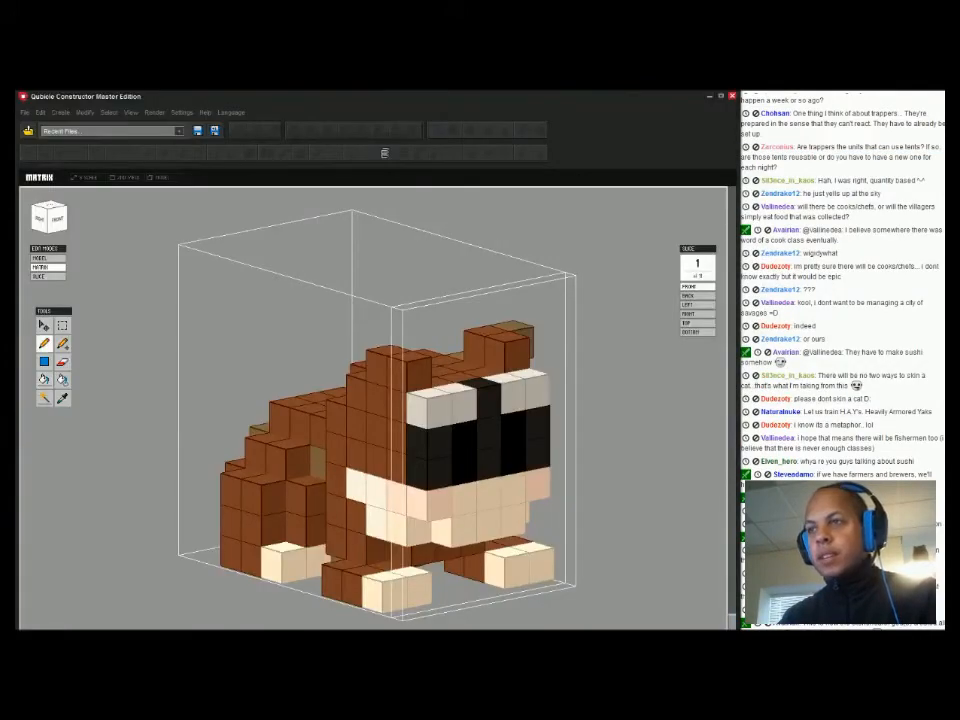
{"action": "left_click", "coordinate": [487, 403]}
{"action": "left_click", "coordinate": [489, 432]}
{"action": "left_click", "coordinate": [489, 463]}
{"action": "right_click_drag", "start_coordinate": [489, 463], "coordinate": [466, 460]}
{"action": "key", "text": "ctrl+z"}
{"action": "key", "text": "ctrl+z"}
Paint the forehead stripe between the brows in the fur brown, keeping the mask between the eyes black
{"action": "left_click", "coordinate": [466, 430]}
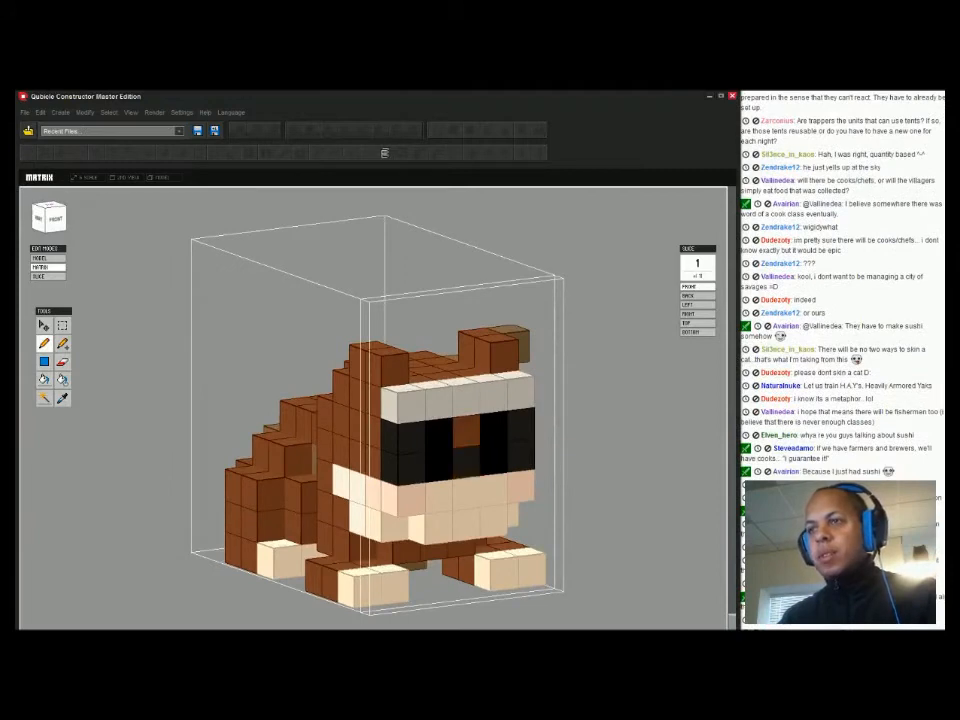
{"action": "left_click", "coordinate": [466, 394]}
{"action": "key", "text": "ctrl+z"}
{"action": "mouse_move", "coordinate": [466, 430]}
{"action": "right_mouse_down"}
{"action": "mouse_move", "coordinate": [530, 428]}
{"action": "mouse_move", "coordinate": [478, 427]}
{"action": "right_mouse_up"}
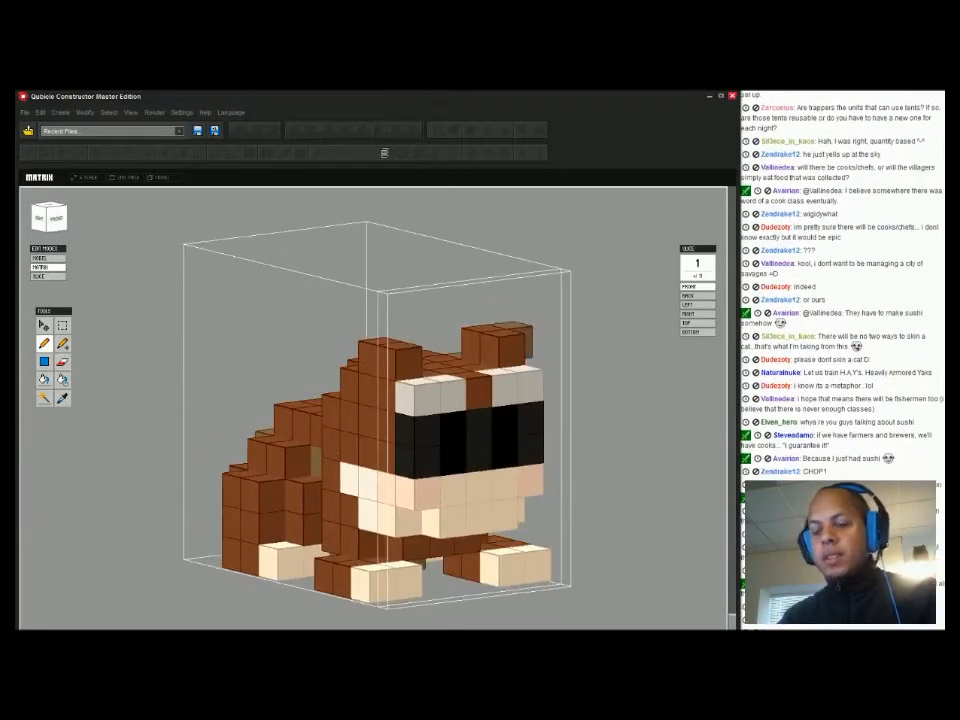
Fill the muzzle and jaw voxels with the brow's off-white, and compare the face with the raccoon photo
{"action": "right_click_drag", "start_coordinate": [478, 427], "coordinate": [560, 427]}
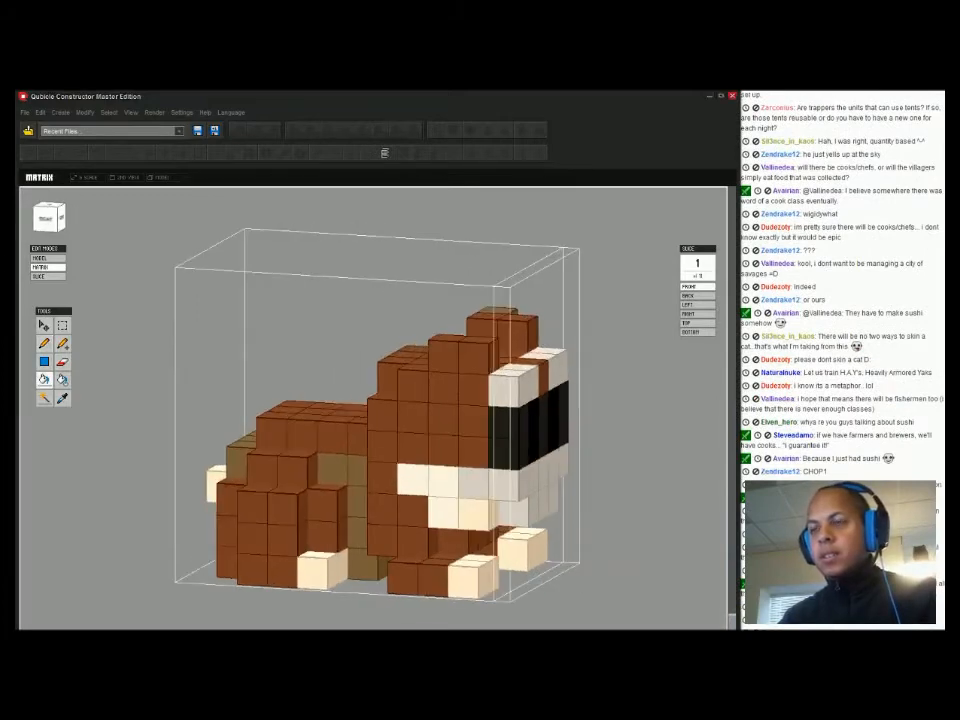
{"action": "key", "text": "alt+Tab"}
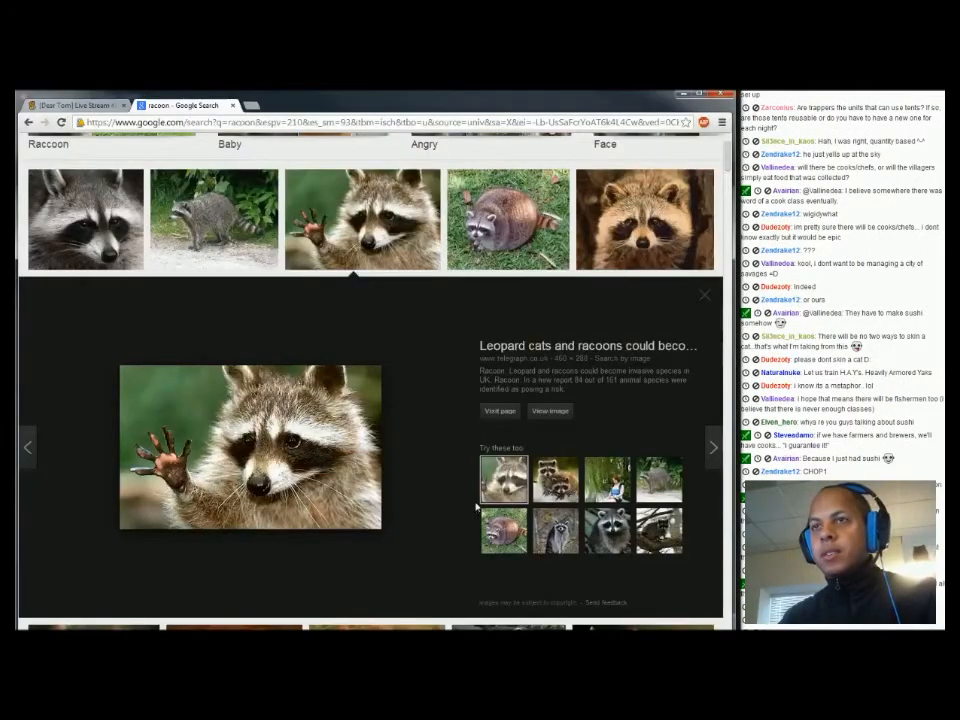
{"action": "key", "text": "alt+Tab"}
{"action": "right_click_drag", "start_coordinate": [476, 508], "coordinate": [410, 508]}
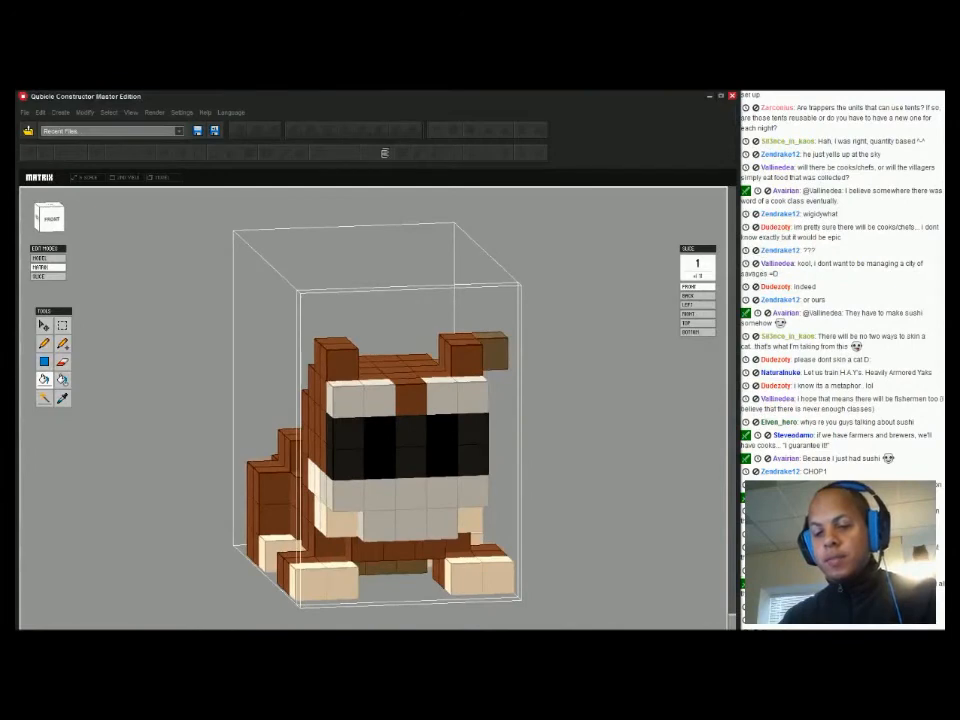
{"action": "key", "text": "a"}
{"action": "right_click_drag", "start_coordinate": [420, 450], "coordinate": [300, 440]}
Resize the critter's matrix to a height of 15 and a depth of 15, and widen it as well
{"action": "key", "text": "Tab"}
{"action": "left_click", "coordinate": [85, 112]}
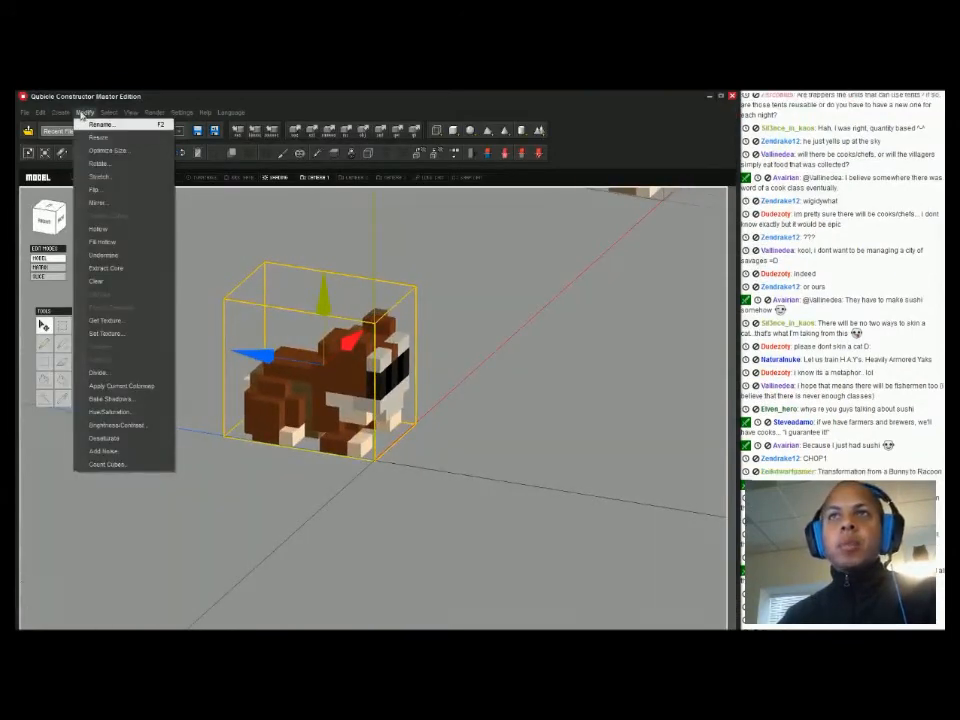
{"action": "left_click", "coordinate": [105, 142]}
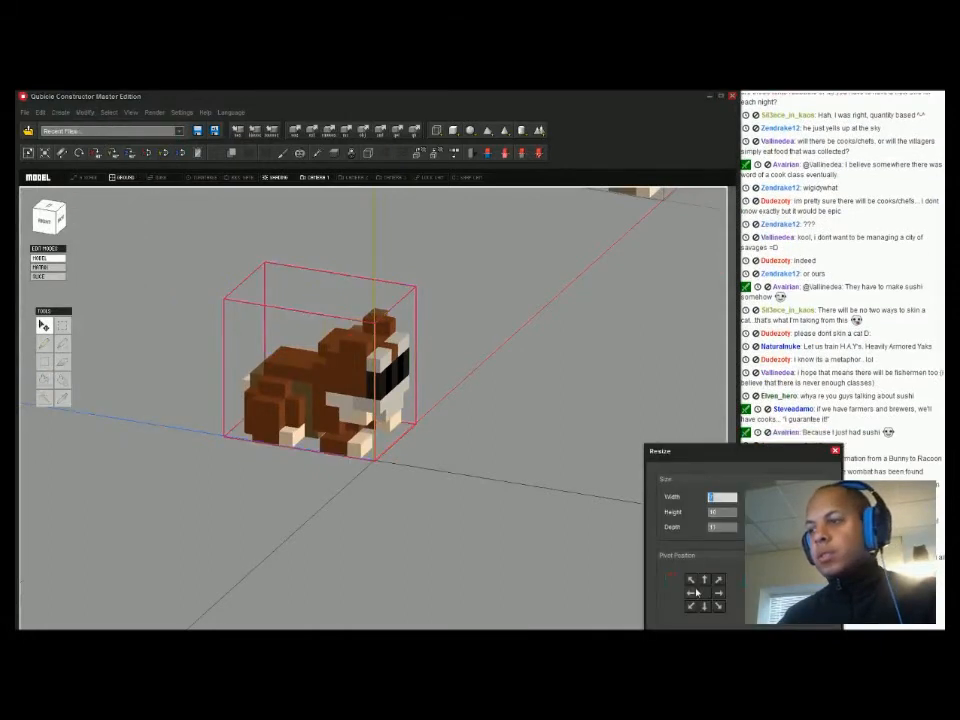
{"action": "key", "text": "Tab"}
{"action": "key", "text": "Tab"}
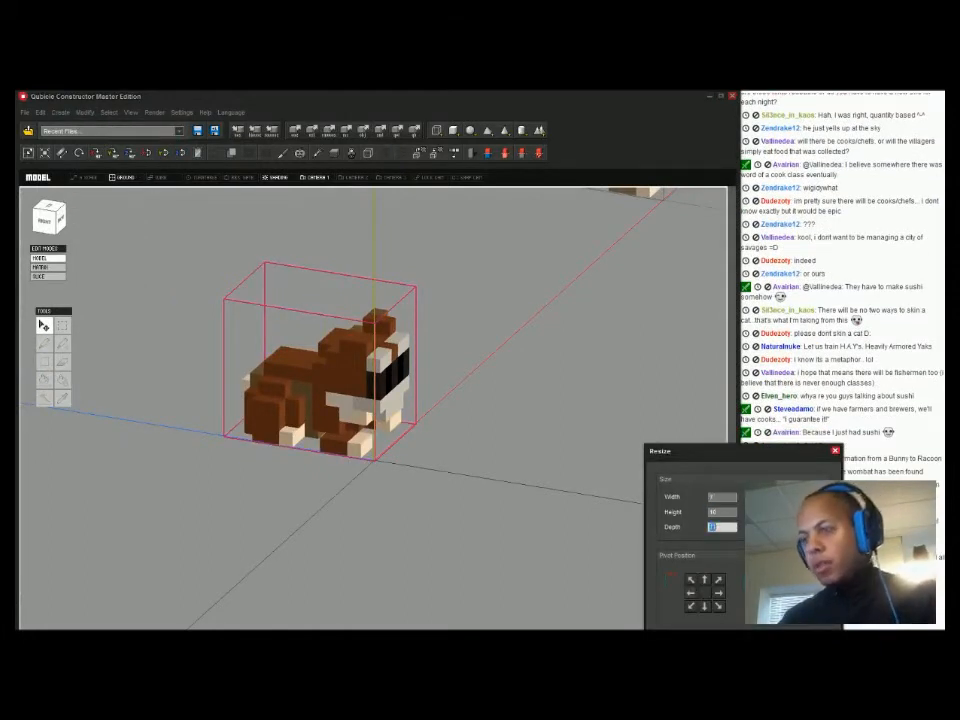
{"action": "type", "text": "15"}
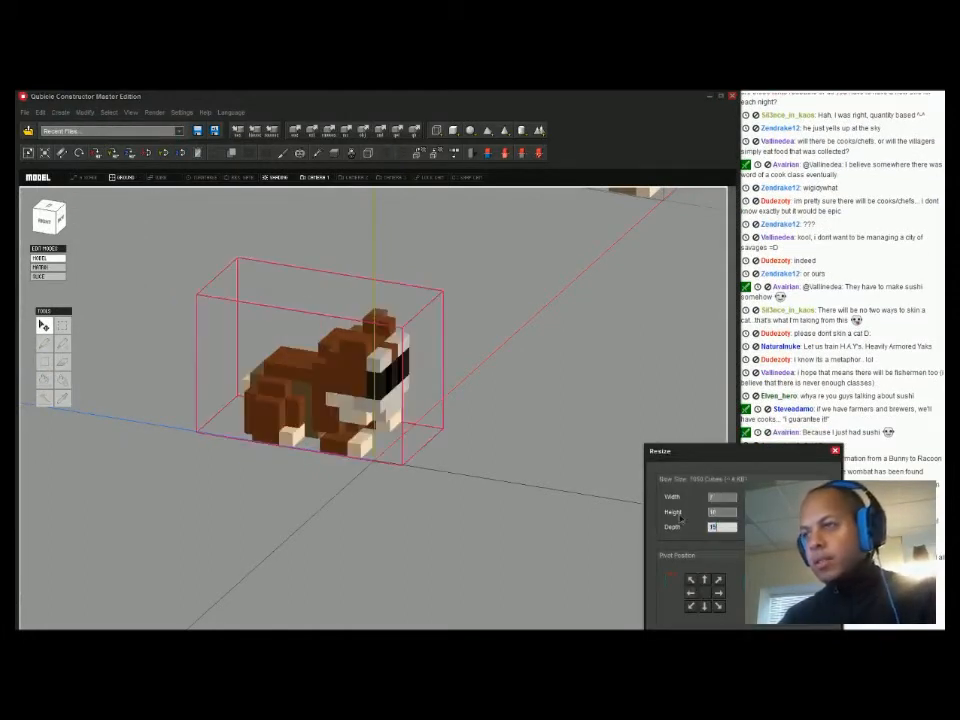
{"action": "left_click", "coordinate": [722, 511]}
{"action": "type", "text": "30"}
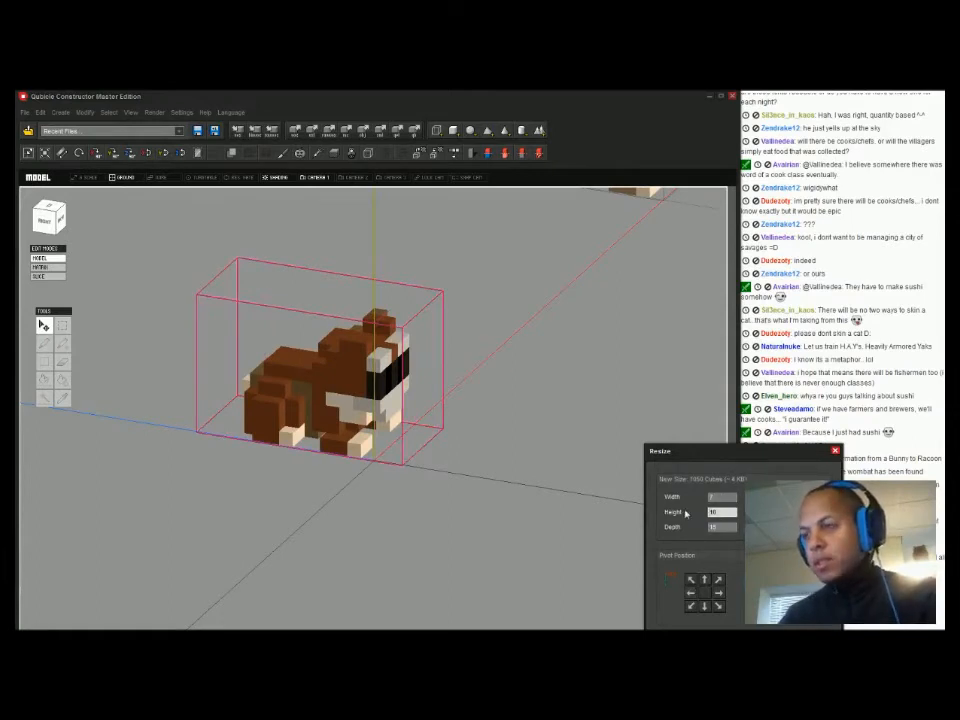
{"action": "type", "text": "15"}
{"action": "key", "text": "shift+Tab"}
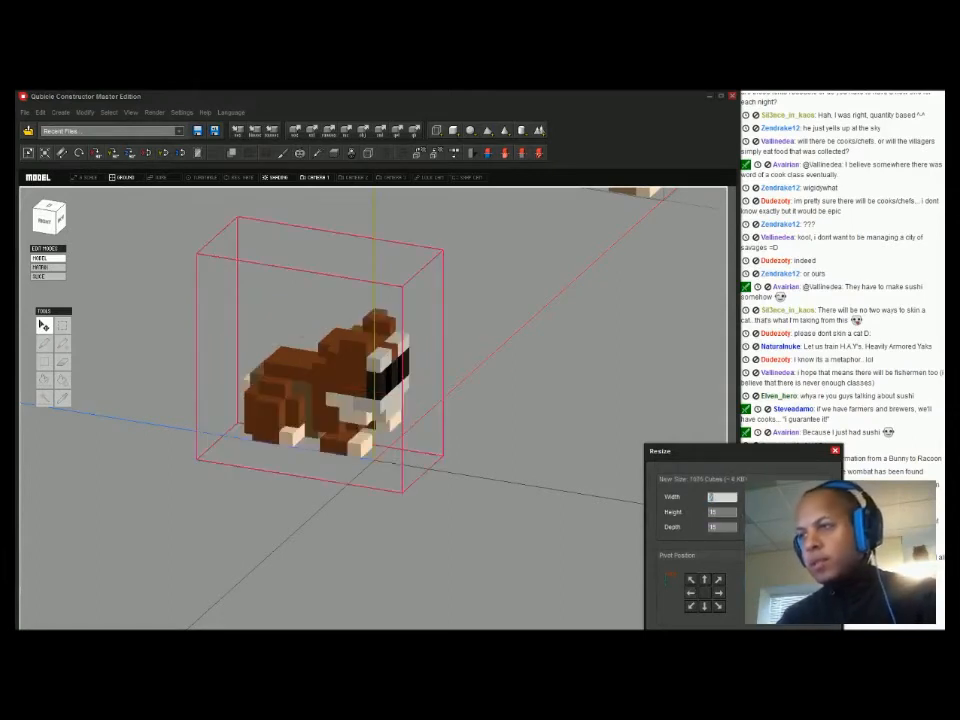
{"action": "key", "text": "Return"}
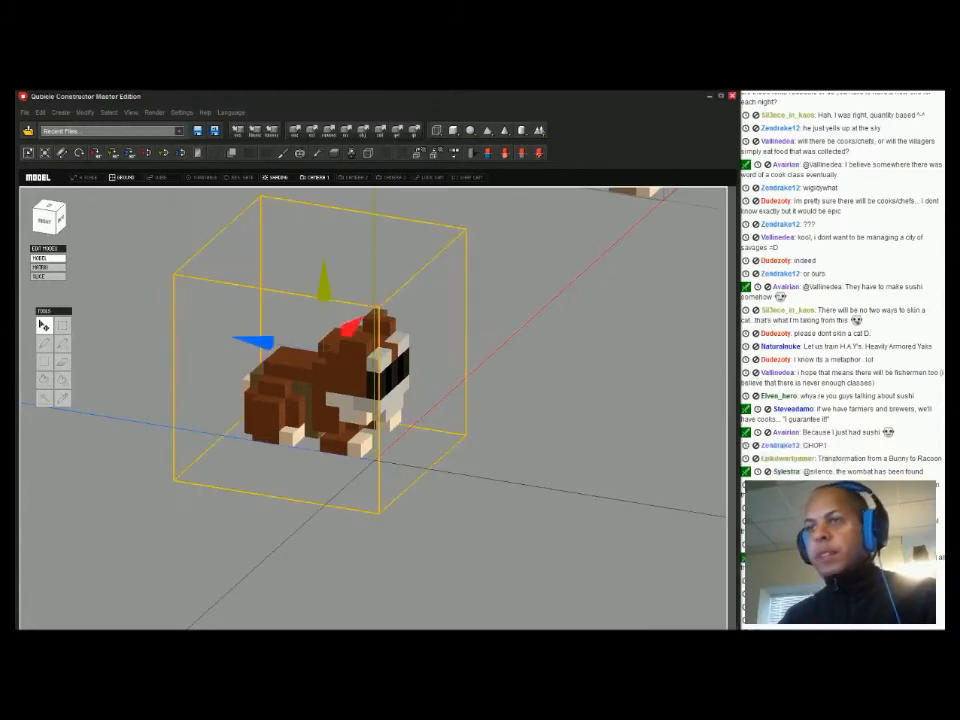
Start a protruding snout by attaching fur-brown voxels to the front of the muzzle below the mask
{"action": "key", "text": "Tab"}
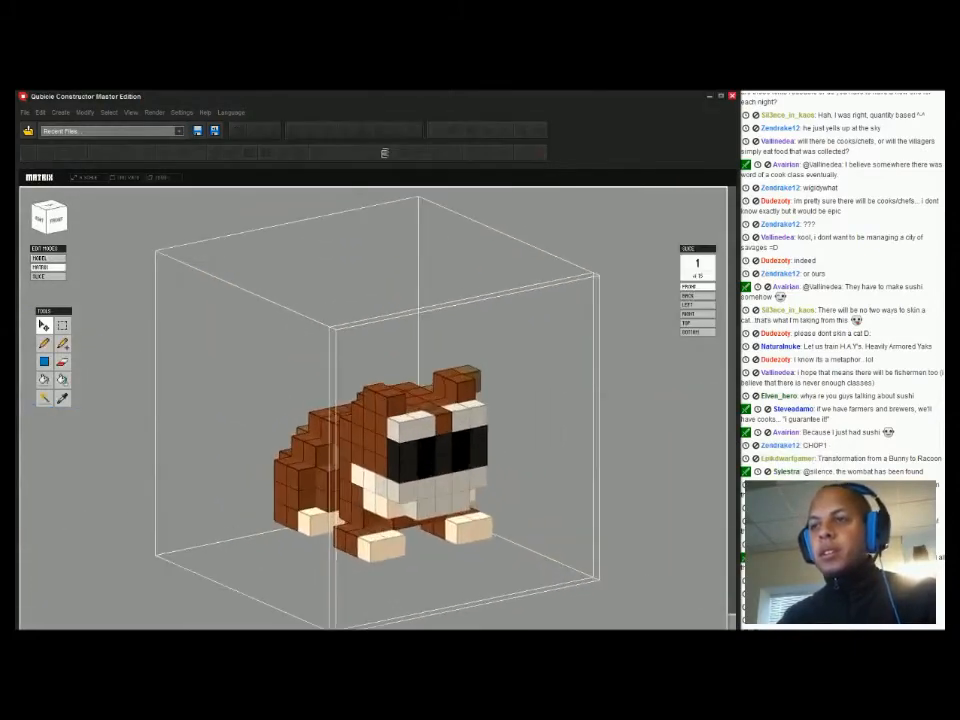
{"action": "key", "text": "b"}
{"action": "right_click_drag", "start_coordinate": [440, 443], "coordinate": [379, 445]}
{"action": "key", "text": "a"}
{"action": "left_click", "coordinate": [406, 446]}
{"action": "left_click", "coordinate": [412, 448]}
{"action": "key", "text": "ctrl+z"}
{"action": "left_click", "coordinate": [430, 466]}
{"action": "left_click", "coordinate": [438, 444]}
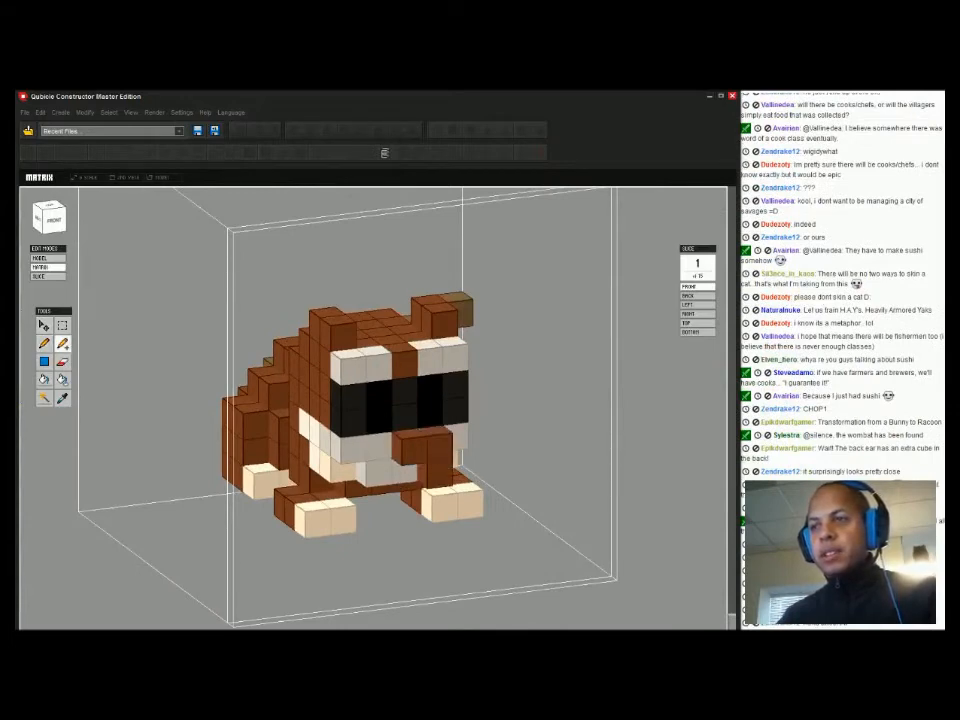
Complete the brown snout as a block three voxels wide and two voxels high
{"action": "left_click", "coordinate": [381, 449]}
{"action": "left_click", "coordinate": [381, 475]}
{"action": "left_click", "coordinate": [408, 476]}
{"action": "right_click_drag", "start_coordinate": [412, 475], "coordinate": [370, 472]}
Using the raccoon photo as reference, paint the two outer voxels of the snout's lower row off-white
{"action": "key", "text": "alt+Tab"}
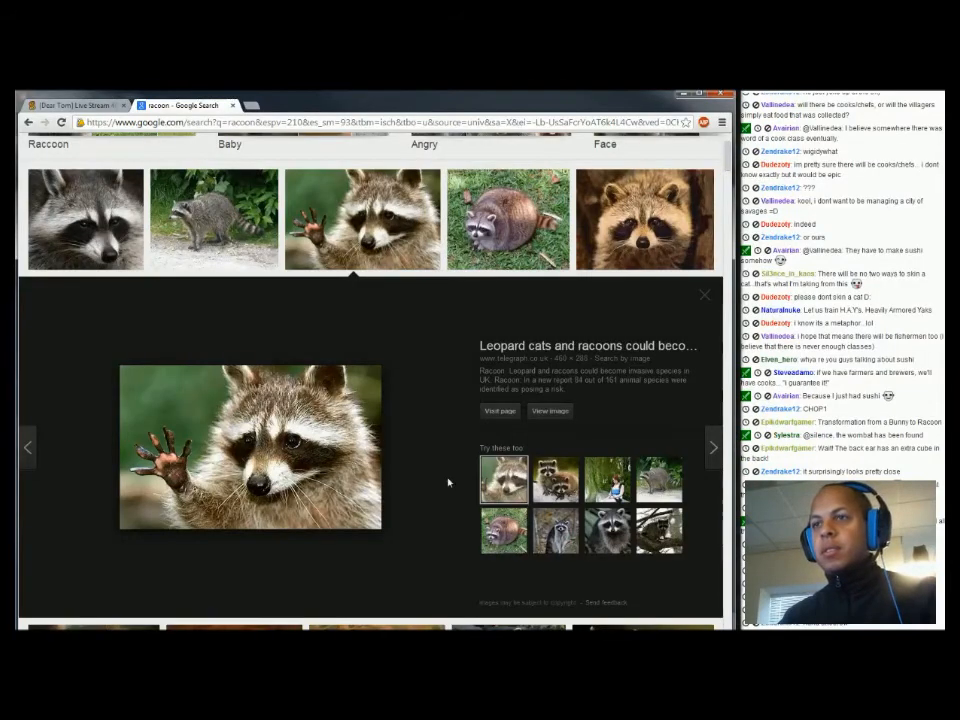
{"action": "key", "text": "alt+Tab"}
{"action": "right_click_drag", "start_coordinate": [449, 483], "coordinate": [405, 483]}
{"action": "left_click", "coordinate": [44, 343]}
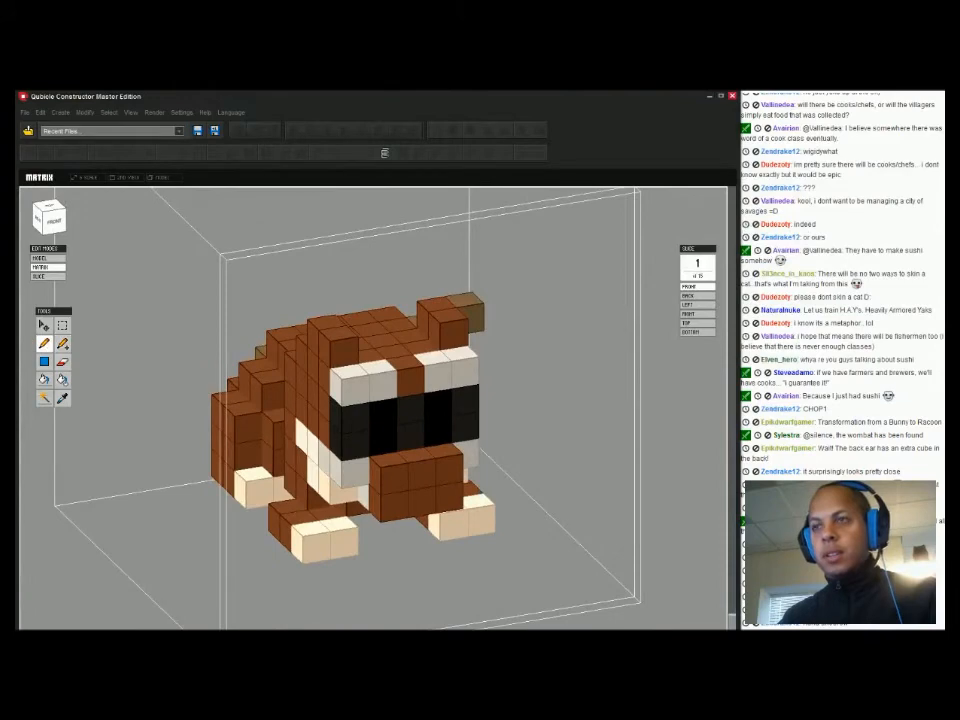
{"action": "left_click", "coordinate": [394, 504]}
{"action": "left_click", "coordinate": [450, 497]}
{"action": "mouse_move", "coordinate": [450, 497]}
{"action": "right_mouse_down"}
{"action": "mouse_move", "coordinate": [550, 458]}
{"action": "mouse_move", "coordinate": [490, 455]}
{"action": "mouse_move", "coordinate": [450, 474]}
{"action": "mouse_move", "coordinate": [474, 474]}
{"action": "mouse_move", "coordinate": [455, 474]}
{"action": "right_mouse_up"}
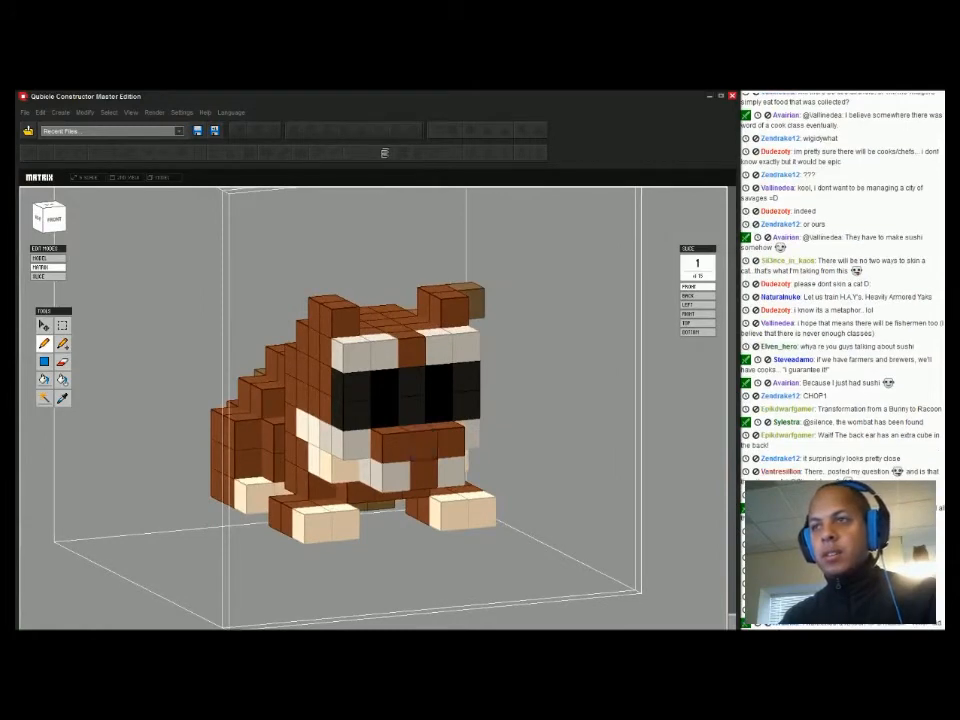
Try painting the snout's upper row black as a nose
{"action": "left_click_drag", "start_coordinate": [451, 442], "coordinate": [392, 447]}
{"action": "right_click_drag", "start_coordinate": [392, 447], "coordinate": [415, 460]}
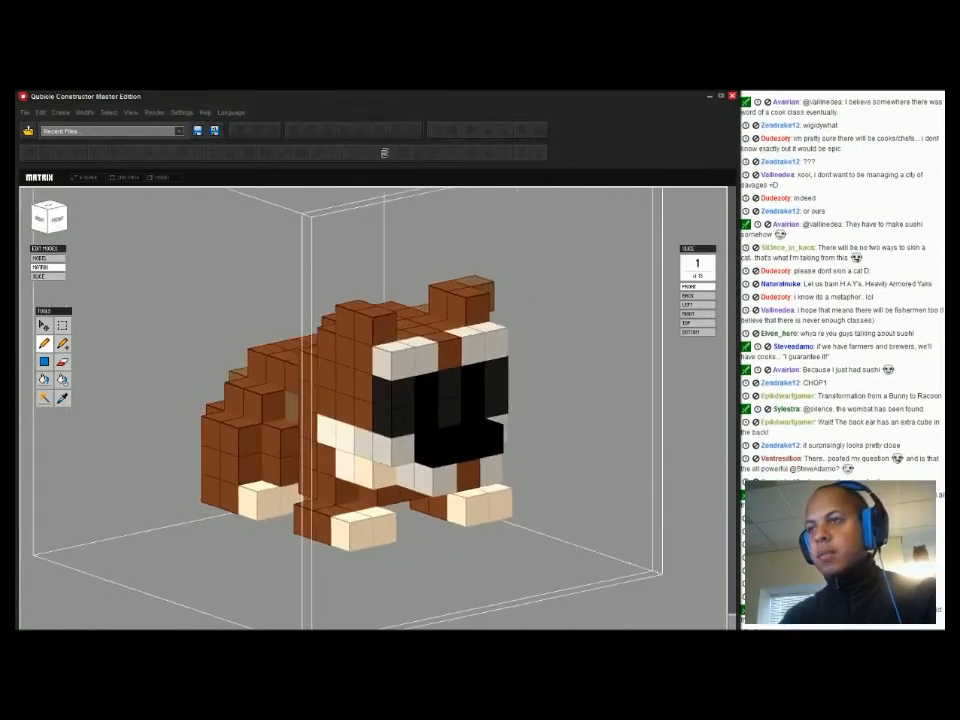
{"action": "key", "text": "ctrl+z"}
Try a single-voxel nose on the snout, undo it, and make the snout's lower middle voxel off-white
{"action": "left_click", "coordinate": [467, 445]}
{"action": "key", "text": "ctrl+z"}
{"action": "left_click", "coordinate": [63, 343]}
{"action": "left_click", "coordinate": [467, 445]}
{"action": "mouse_move", "coordinate": [467, 445]}
{"action": "right_mouse_down"}
{"action": "mouse_move", "coordinate": [400, 430]}
{"action": "mouse_move", "coordinate": [520, 430]}
{"action": "mouse_move", "coordinate": [440, 448]}
{"action": "mouse_move", "coordinate": [380, 442]}
{"action": "mouse_move", "coordinate": [520, 450]}
{"action": "mouse_move", "coordinate": [450, 452]}
{"action": "mouse_move", "coordinate": [454, 533]}
{"action": "right_mouse_up"}
{"action": "key", "text": "ctrl+z"}
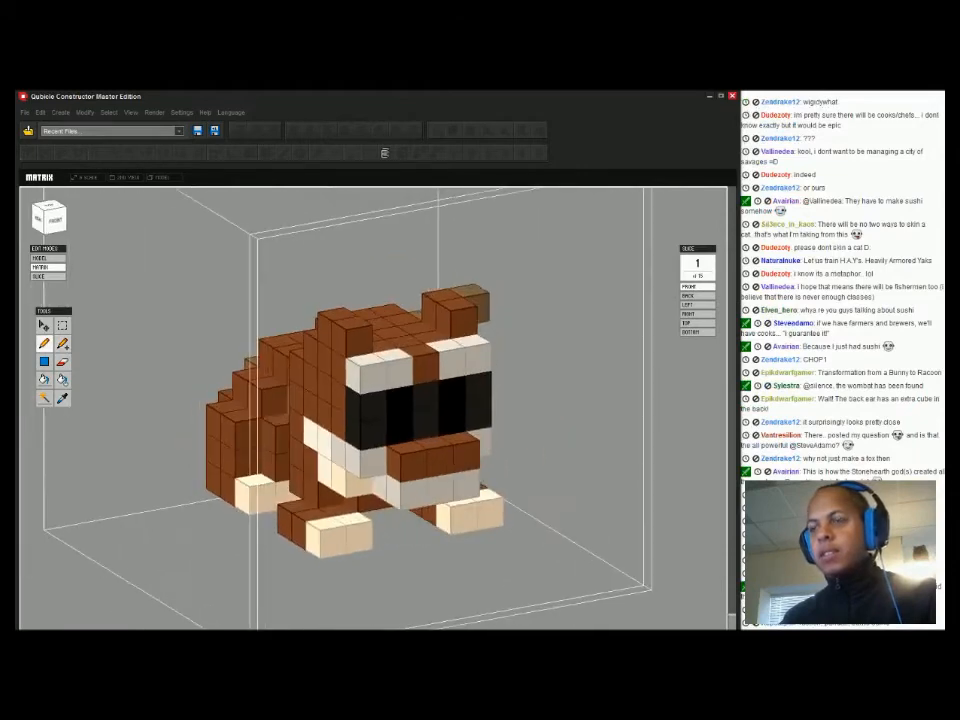
{"action": "key", "text": "alt+Tab"}
{"action": "key", "text": "alt+Tab"}
{"action": "right_click_drag", "start_coordinate": [461, 600], "coordinate": [417, 429]}
Recheck the raccoon photo and fill the critter's front and hind paws with the off-white
{"action": "key", "text": "alt+Tab"}
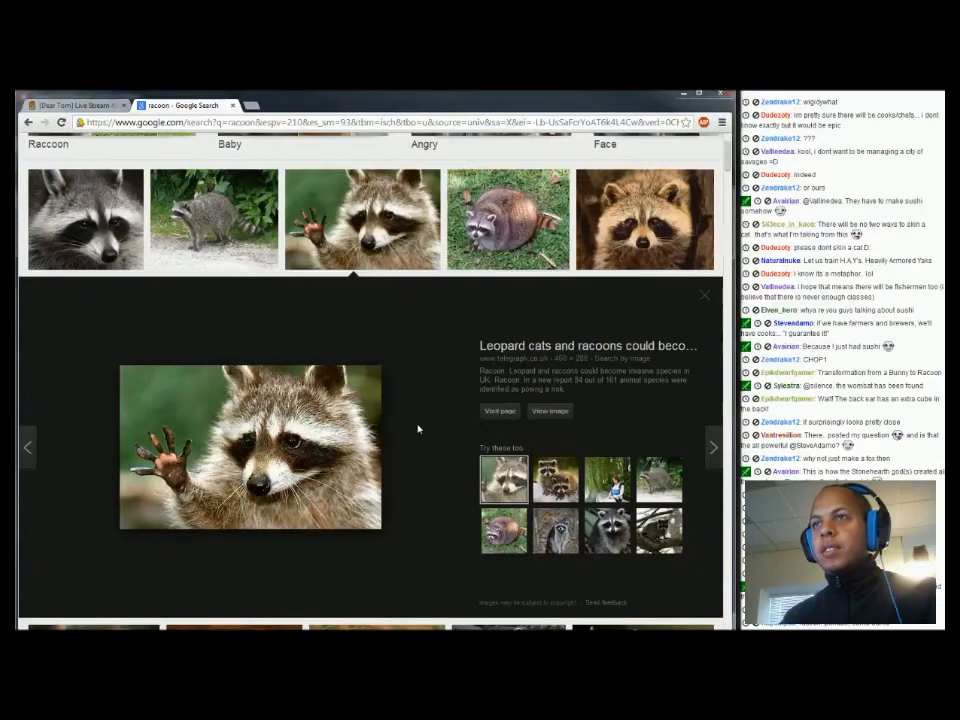
{"action": "key", "text": "alt+Tab"}
{"action": "mouse_move", "coordinate": [418, 429]}
{"action": "right_mouse_down"}
{"action": "mouse_move", "coordinate": [450, 400]}
{"action": "mouse_move", "coordinate": [395, 375]}
{"action": "mouse_move", "coordinate": [420, 392]}
{"action": "right_mouse_up"}
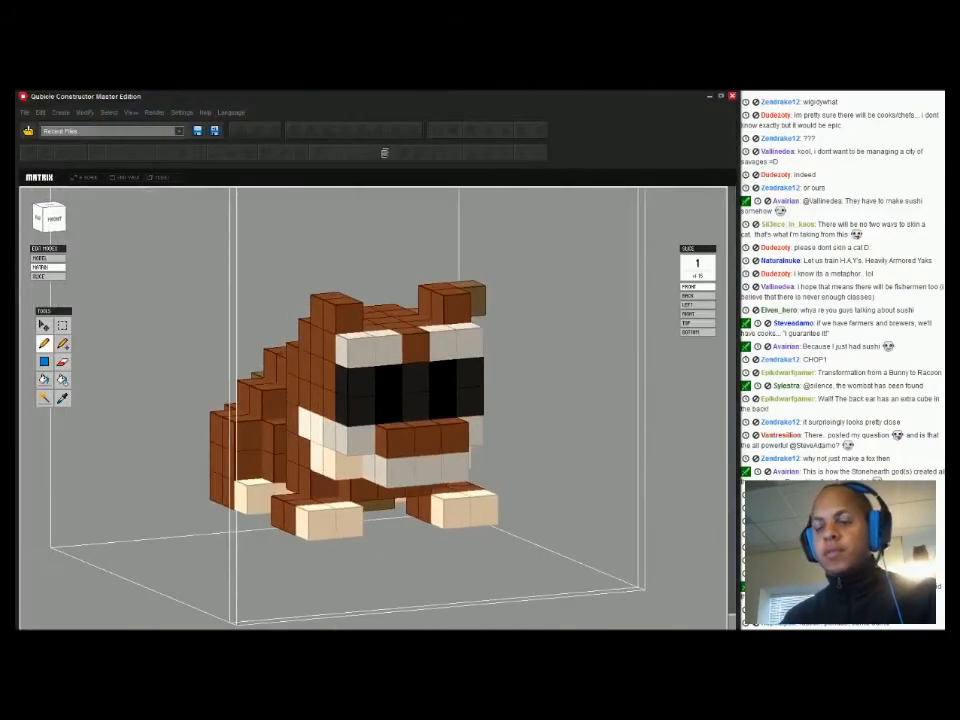
{"action": "key", "text": "f"}
{"action": "left_click", "coordinate": [334, 521]}
{"action": "left_click", "coordinate": [466, 509]}
{"action": "right_click_drag", "start_coordinate": [466, 509], "coordinate": [610, 500]}
{"action": "left_click", "coordinate": [357, 516]}
{"action": "mouse_move", "coordinate": [357, 516]}
{"action": "right_mouse_down"}
{"action": "mouse_move", "coordinate": [300, 552]}
{"action": "mouse_move", "coordinate": [285, 512]}
{"action": "mouse_move", "coordinate": [350, 508]}
{"action": "right_mouse_up"}
Choose a slightly darker brown and fill the olive patch on the critter's flank with it
{"action": "key", "text": "b"}
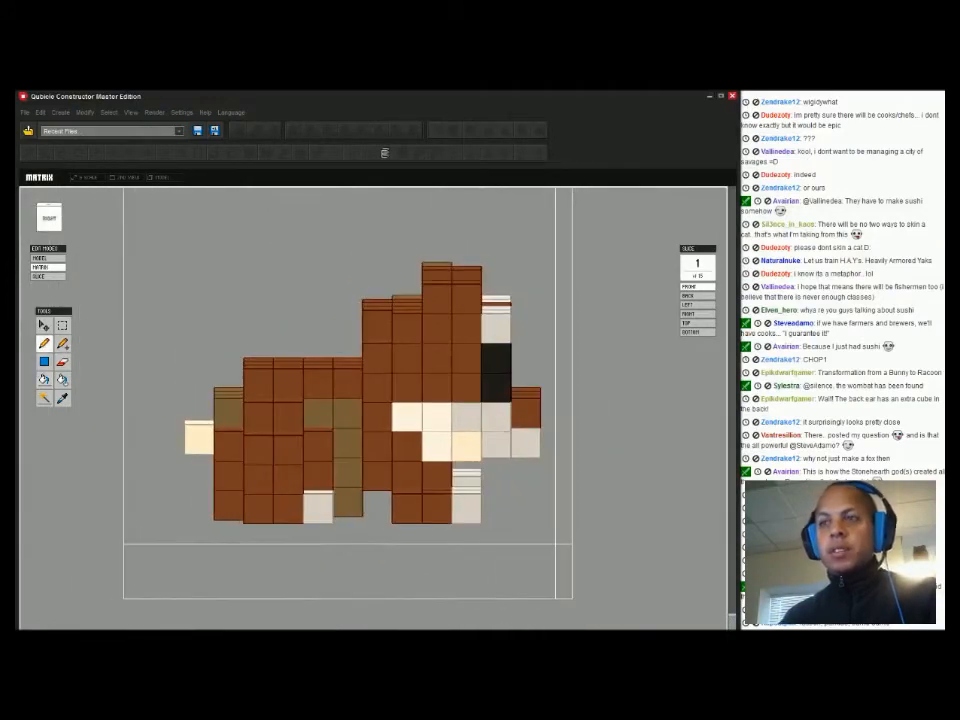
{"action": "left_click", "coordinate": [92, 594]}
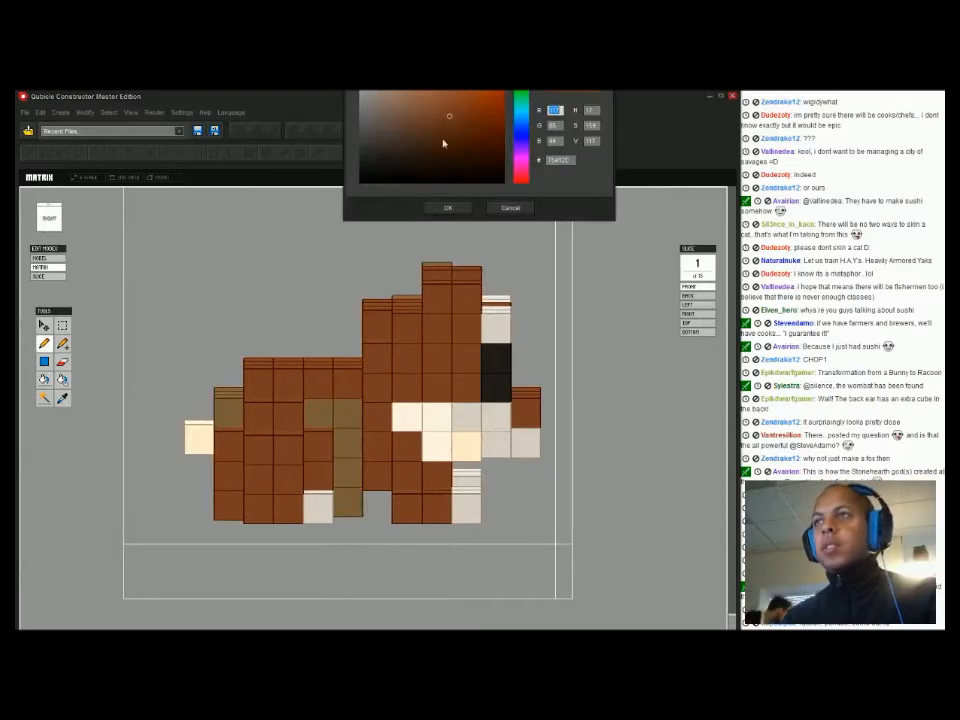
{"action": "left_click_drag", "start_coordinate": [453, 129], "coordinate": [452, 135]}
{"action": "left_click", "coordinate": [448, 207]}
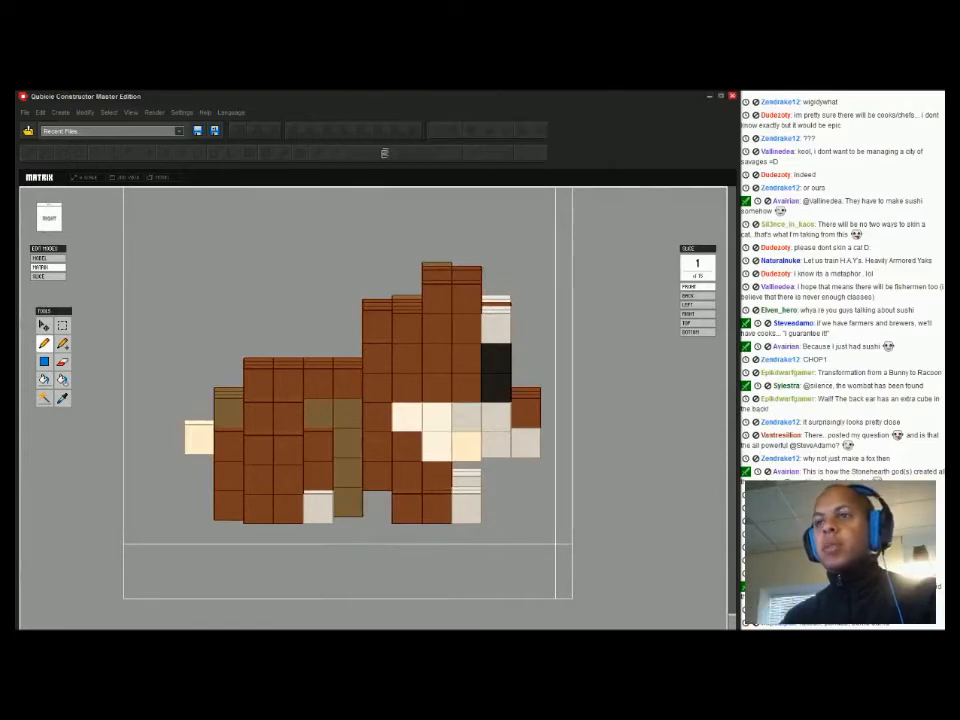
{"action": "left_click", "coordinate": [347, 413]}
{"action": "key", "text": "ctrl+z"}
{"action": "left_click", "coordinate": [44, 380]}
{"action": "left_click", "coordinate": [347, 413]}
{"action": "right_click_drag", "start_coordinate": [347, 413], "coordinate": [305, 435]}
Check the raccoon photo and erase the extra olive voxel behind the ear together with an adjoining ear voxel
{"action": "key", "text": "alt+Tab"}
{"action": "key", "text": "alt+Tab"}
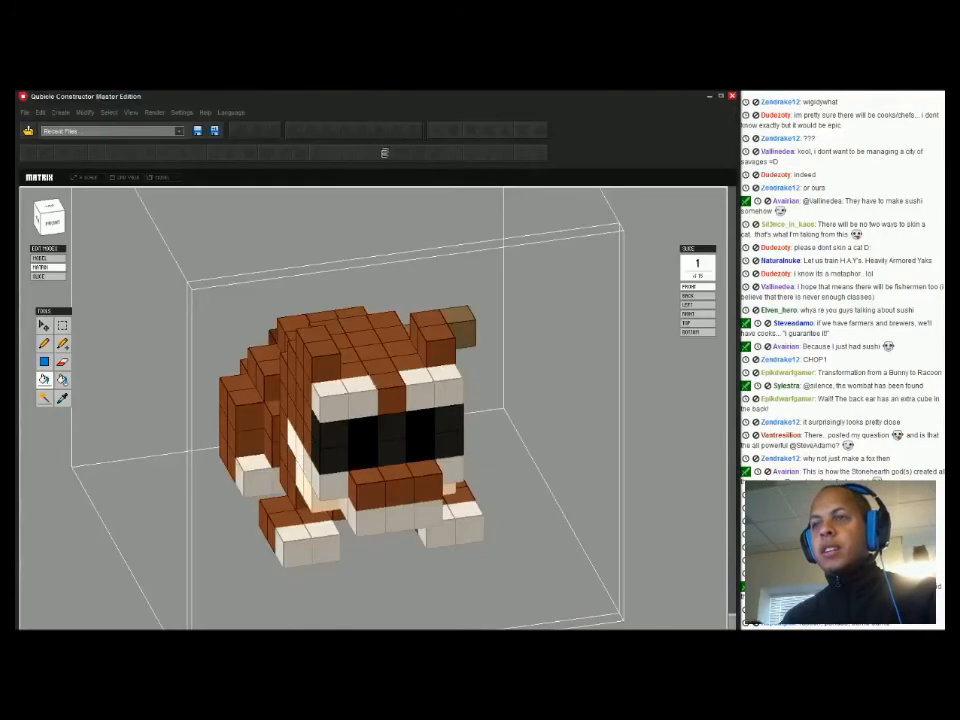
{"action": "left_click", "coordinate": [62, 362]}
{"action": "left_click", "coordinate": [463, 328]}
{"action": "left_click", "coordinate": [440, 346]}
{"action": "mouse_move", "coordinate": [440, 346]}
{"action": "right_mouse_down"}
{"action": "mouse_move", "coordinate": [580, 330]}
{"action": "mouse_move", "coordinate": [545, 350]}
{"action": "right_mouse_up"}
Extend the black mask onto the side of the head by recolouring the existing voxels instead of attaching new ones
{"action": "left_click", "coordinate": [62, 343]}
{"action": "left_click_drag", "start_coordinate": [402, 393], "coordinate": [425, 402]}
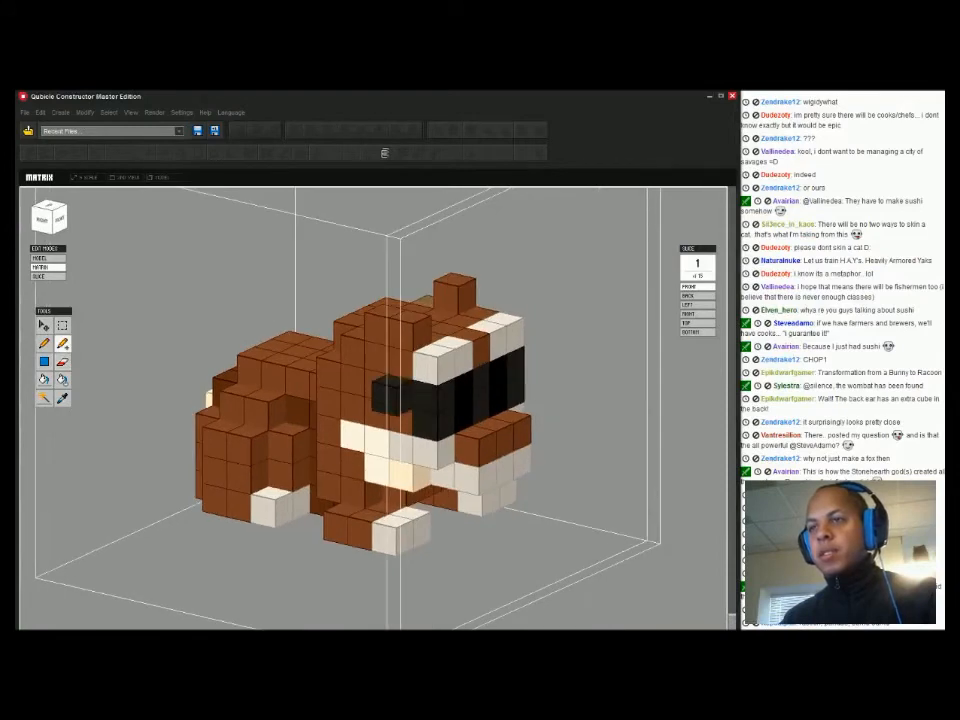
{"action": "key", "text": "ctrl+z"}
{"action": "left_click", "coordinate": [44, 343]}
{"action": "left_click", "coordinate": [402, 391]}
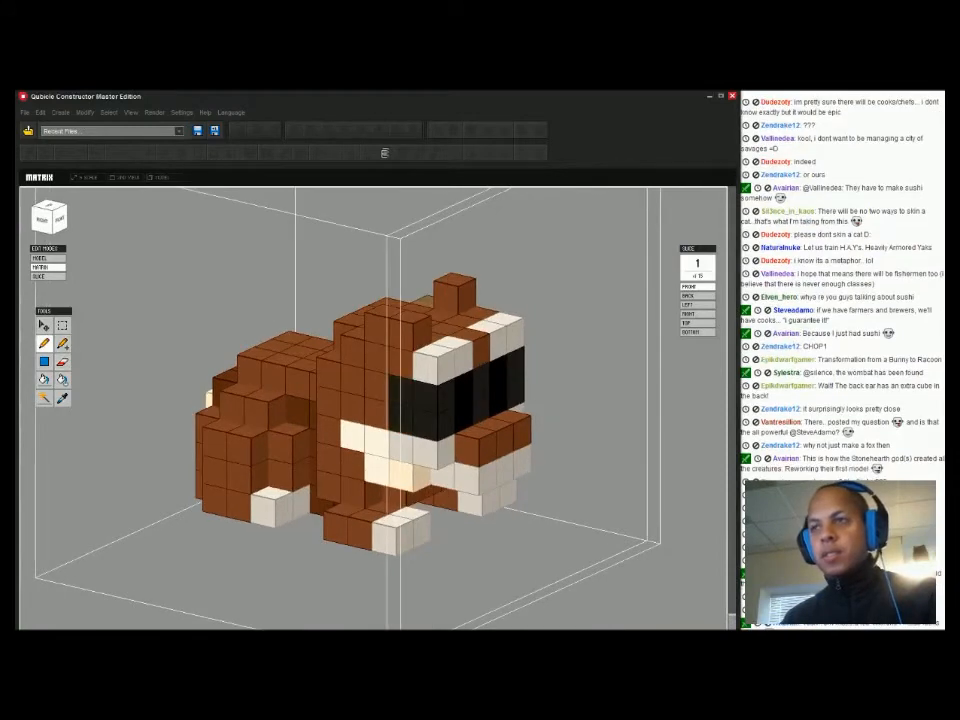
Extend the mask upward by recolouring the off-white brow voxels above both eyes black
{"action": "right_click_drag", "start_coordinate": [402, 391], "coordinate": [250, 385]}
{"action": "left_click_drag", "start_coordinate": [240, 378], "coordinate": [240, 405]}
{"action": "right_click_drag", "start_coordinate": [240, 405], "coordinate": [385, 405]}
{"action": "left_click_drag", "start_coordinate": [423, 358], "coordinate": [400, 363]}
{"action": "left_click", "coordinate": [494, 346]}
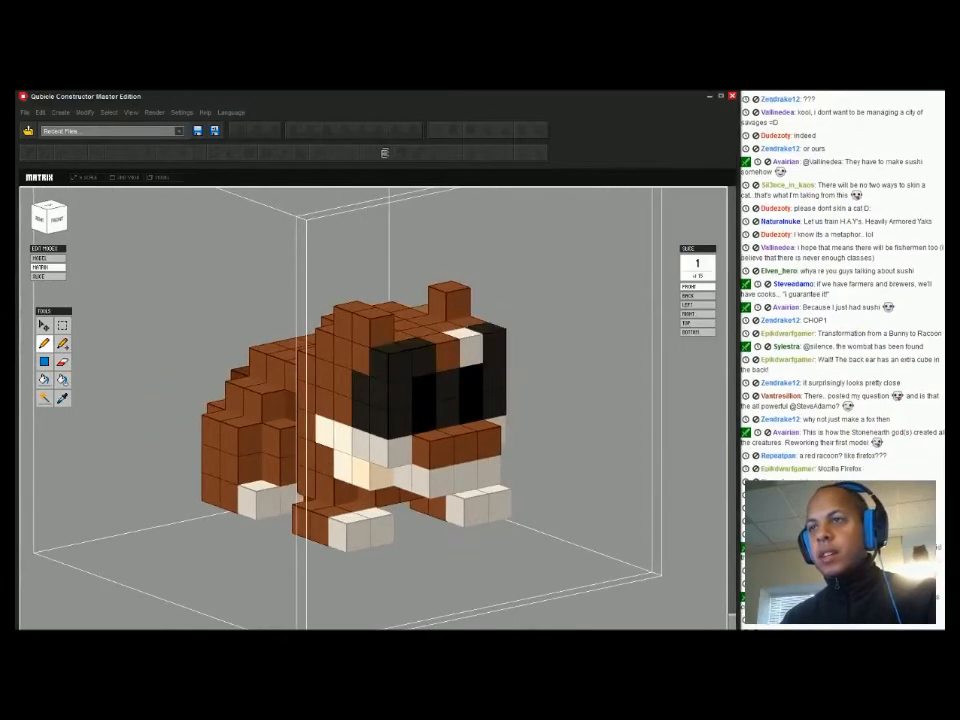
{"action": "left_click", "coordinate": [470, 350]}
Attach two off-white voxels above the black mask over each eye as raised brows and inspect the head
{"action": "left_click", "coordinate": [63, 343]}
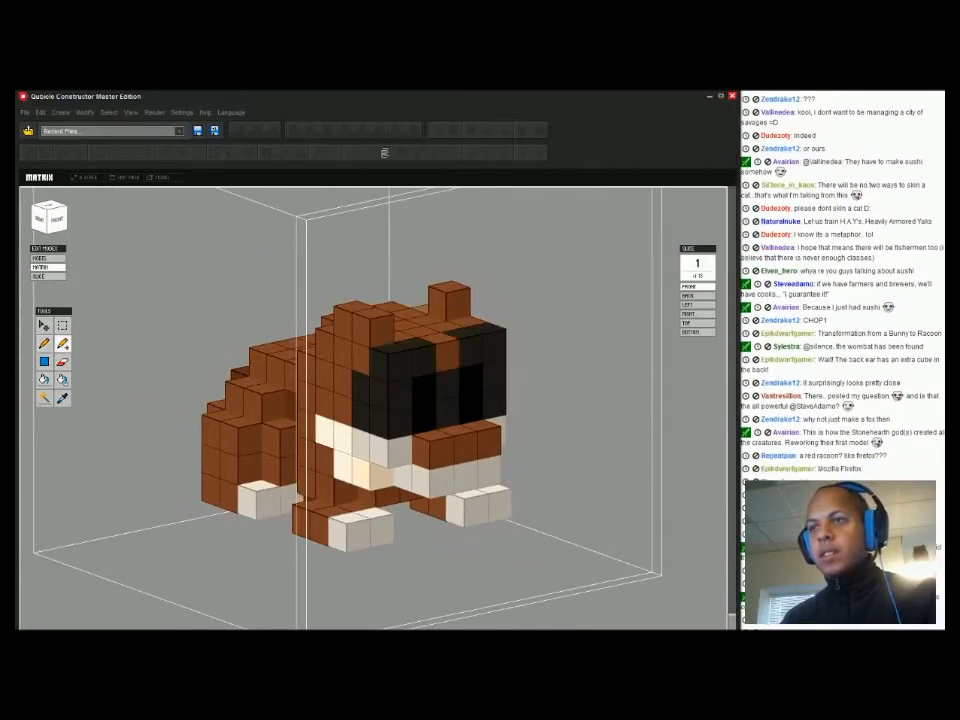
{"action": "left_click", "coordinate": [414, 344]}
{"action": "left_click", "coordinate": [391, 349]}
{"action": "left_click", "coordinate": [462, 333]}
{"action": "left_click", "coordinate": [492, 328]}
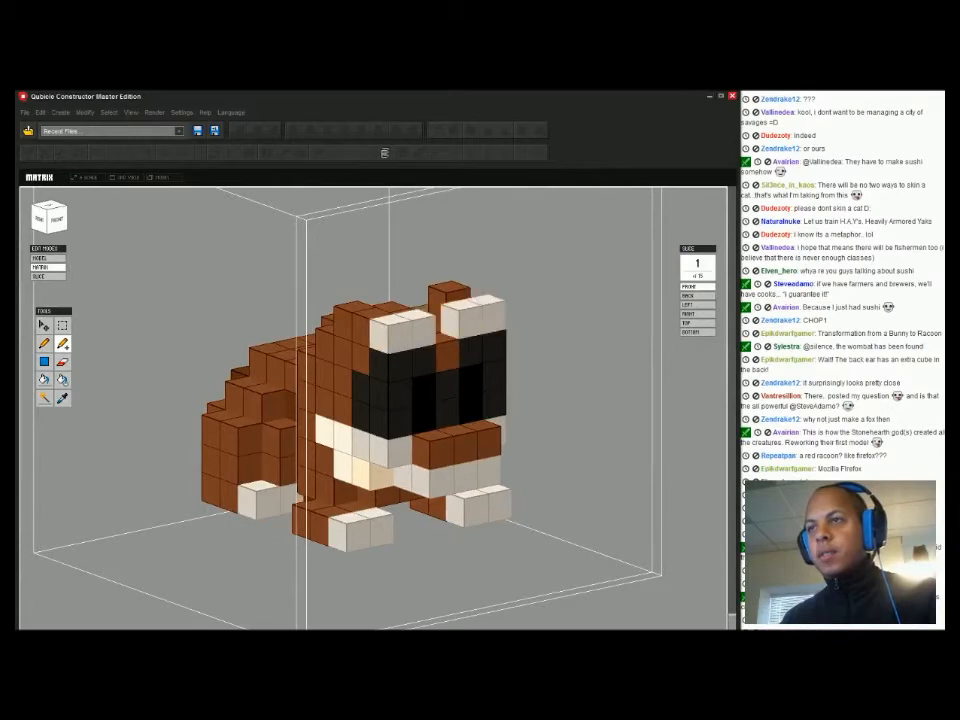
{"action": "right_click_drag", "start_coordinate": [370, 369], "coordinate": [285, 374]}
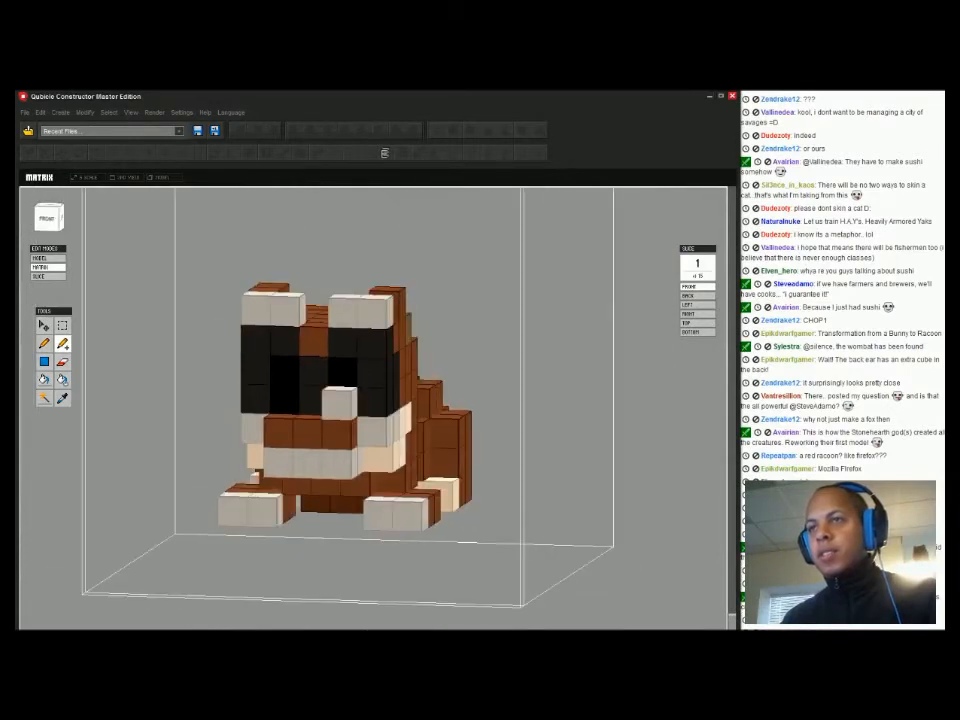
{"action": "right_click_drag", "start_coordinate": [339, 403], "coordinate": [577, 430]}
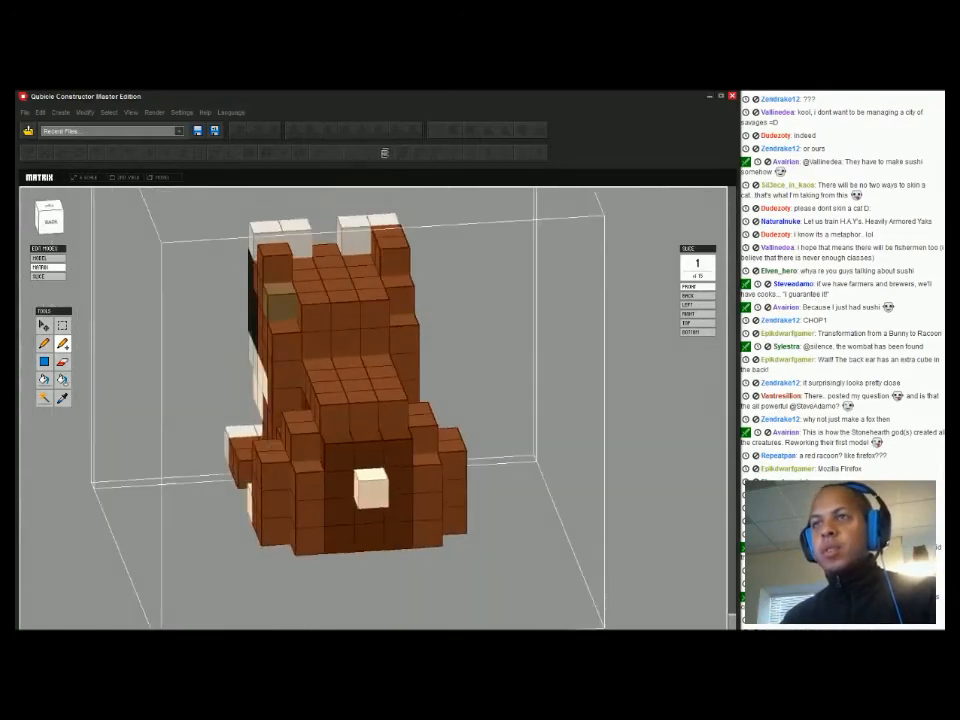
Attach brown voxels behind and above the off-white brows to build up both ears
{"action": "left_click", "coordinate": [355, 239]}
{"action": "left_click", "coordinate": [298, 241]}
{"action": "right_click_drag", "start_coordinate": [298, 241], "coordinate": [482, 234]}
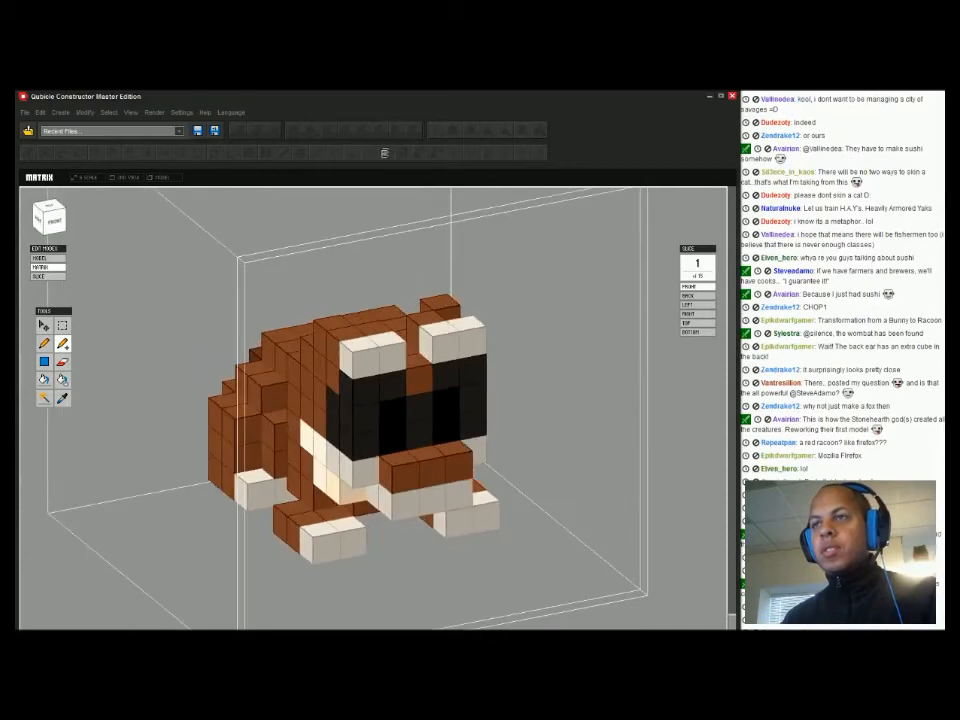
{"action": "left_click", "coordinate": [447, 311]}
{"action": "left_click_drag", "start_coordinate": [454, 311], "coordinate": [427, 316]}
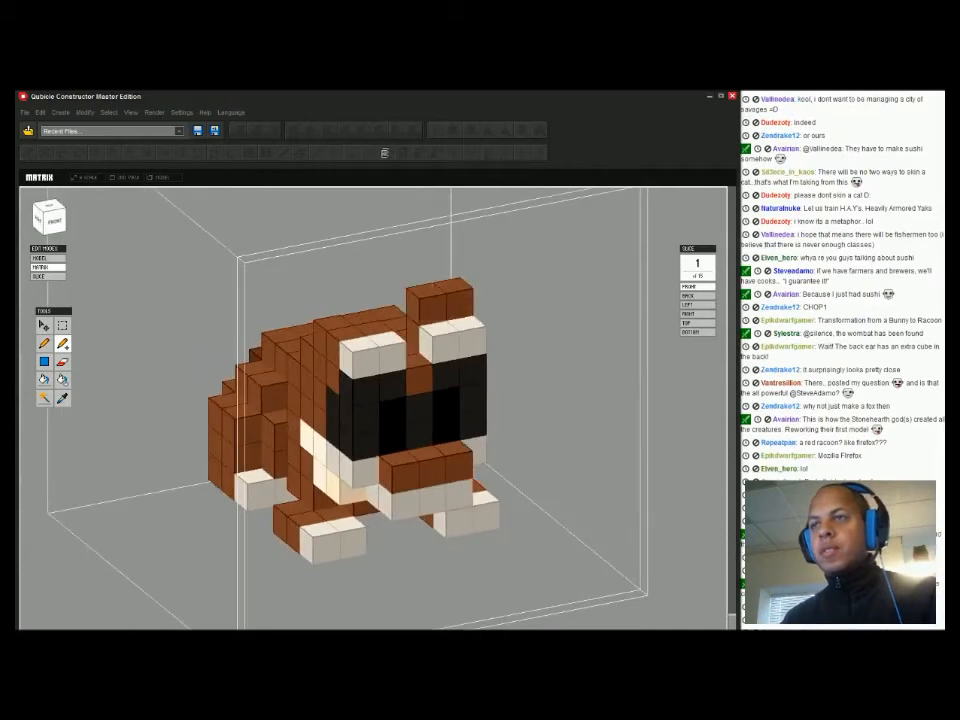
{"action": "left_click", "coordinate": [374, 327]}
{"action": "left_click", "coordinate": [346, 331]}
{"action": "right_click_drag", "start_coordinate": [346, 331], "coordinate": [394, 300]}
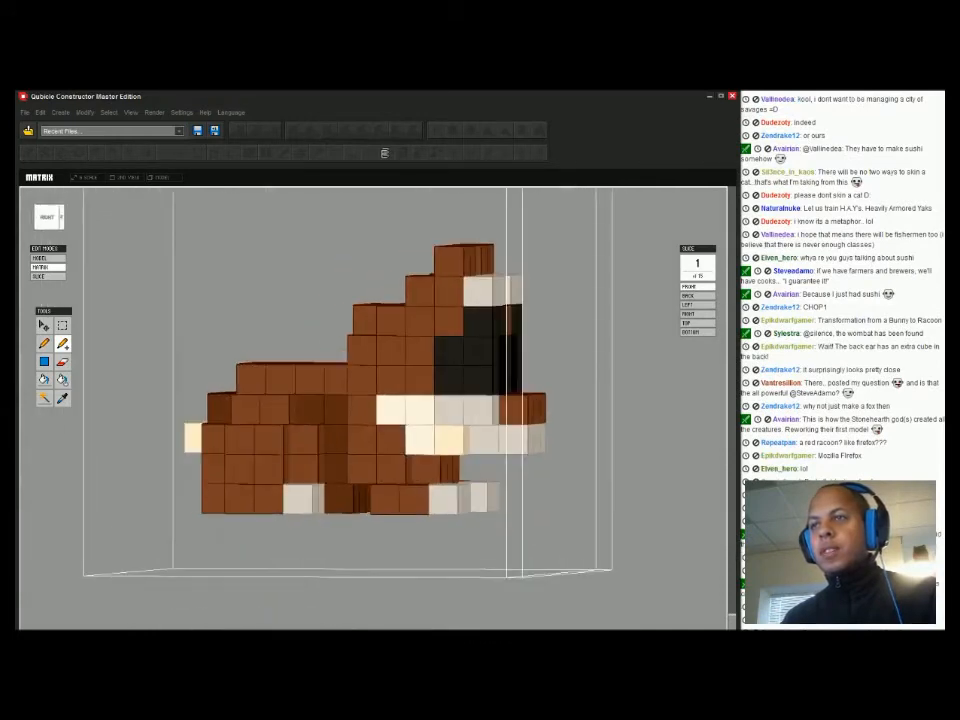
Erase the innermost top voxel of each ear and compare the shape with the raccoon photo
{"action": "right_click_drag", "start_coordinate": [448, 262], "coordinate": [321, 306]}
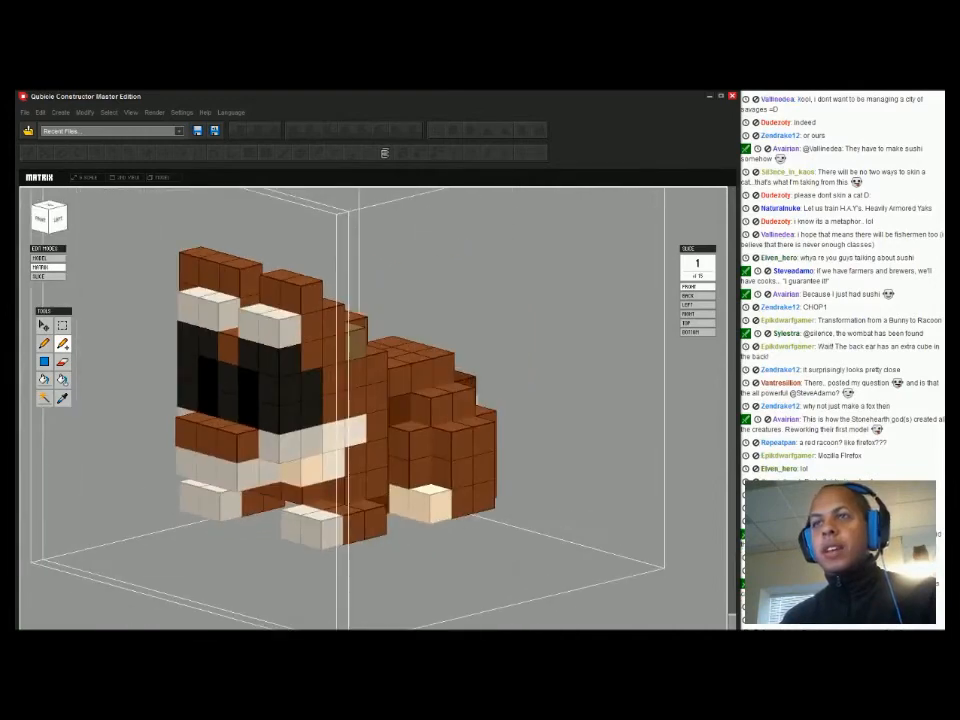
{"action": "mouse_move", "coordinate": [328, 372]}
{"action": "right_mouse_down"}
{"action": "mouse_move", "coordinate": [456, 346]}
{"action": "mouse_move", "coordinate": [342, 346]}
{"action": "mouse_move", "coordinate": [444, 370]}
{"action": "mouse_move", "coordinate": [416, 378]}
{"action": "right_mouse_up"}
{"action": "key", "text": "e"}
{"action": "left_click", "coordinate": [371, 289]}
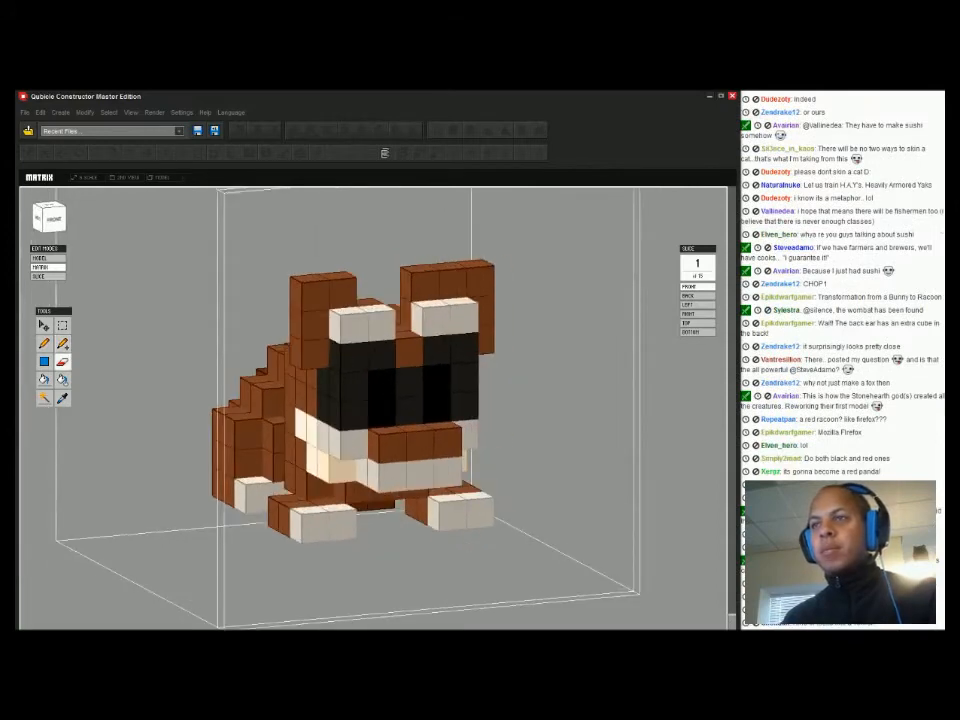
{"action": "left_click", "coordinate": [414, 285]}
{"action": "mouse_move", "coordinate": [416, 290]}
{"action": "right_mouse_down"}
{"action": "mouse_move", "coordinate": [462, 304]}
{"action": "mouse_move", "coordinate": [420, 300]}
{"action": "right_mouse_up"}
{"action": "key", "text": "alt+Tab"}
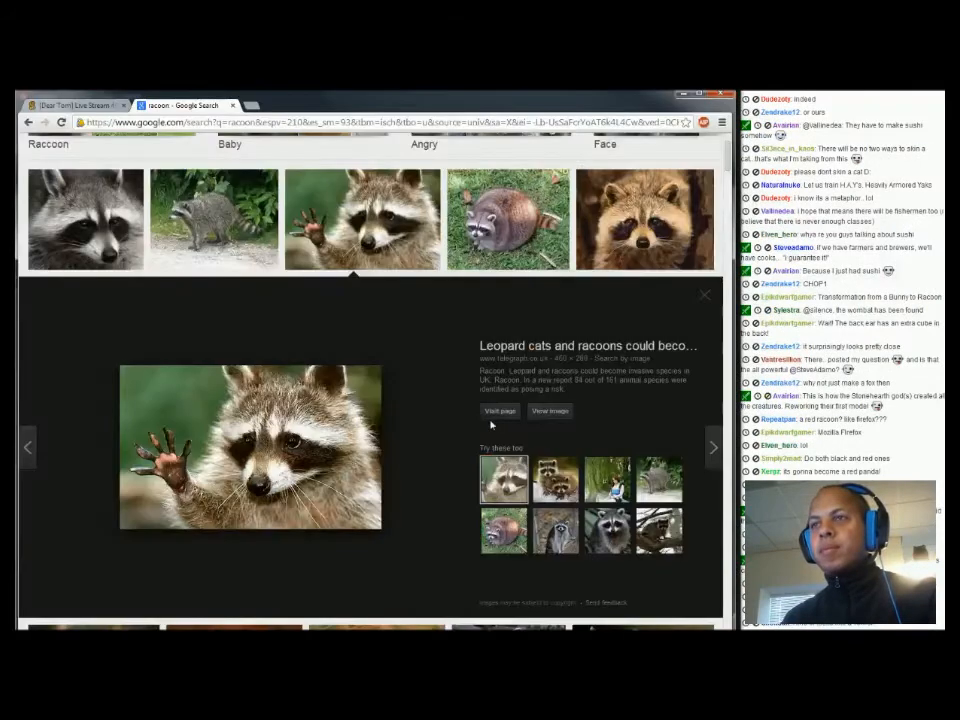
{"action": "key", "text": "alt+Tab"}
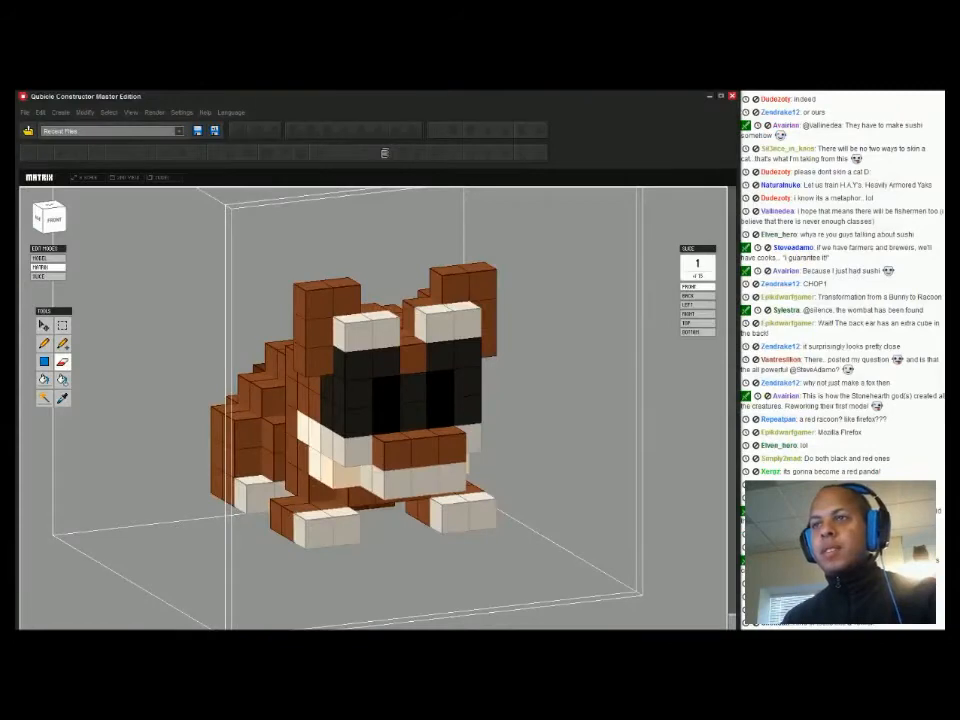
Stack two brown voxels on the head at the inner side of each ear
{"action": "right_click_drag", "start_coordinate": [380, 310], "coordinate": [275, 390]}
{"action": "key", "text": "a"}
{"action": "left_click", "coordinate": [262, 398]}
{"action": "left_click", "coordinate": [262, 390]}
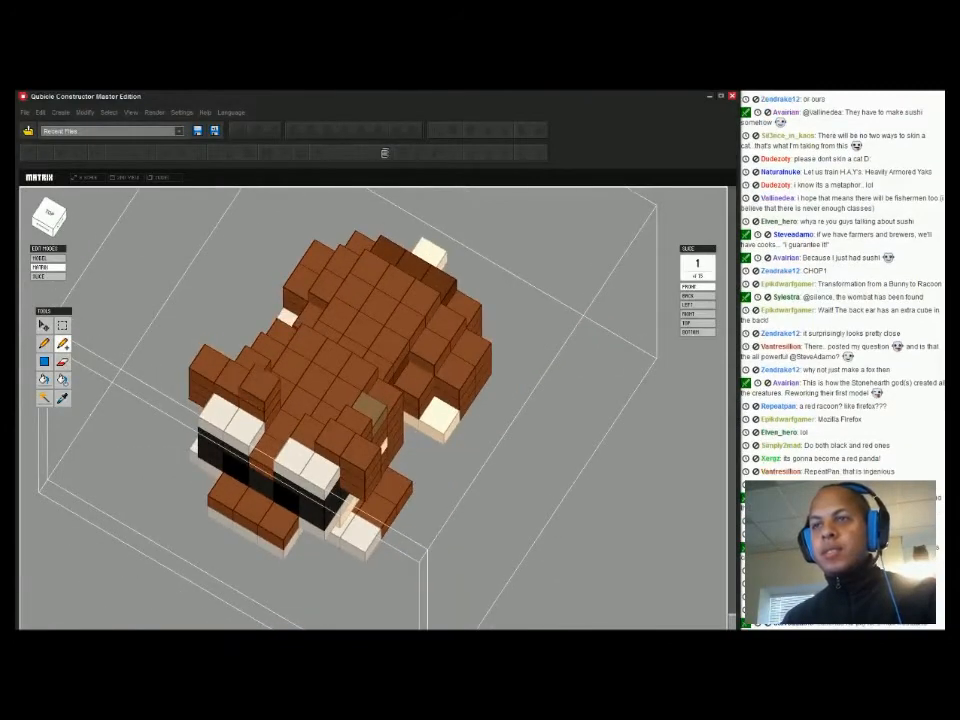
{"action": "left_click", "coordinate": [308, 427]}
{"action": "left_click", "coordinate": [309, 418]}
{"action": "mouse_move", "coordinate": [372, 416]}
{"action": "right_mouse_down"}
{"action": "mouse_move", "coordinate": [480, 325]}
{"action": "mouse_move", "coordinate": [415, 345]}
{"action": "mouse_move", "coordinate": [385, 335]}
{"action": "right_mouse_up"}
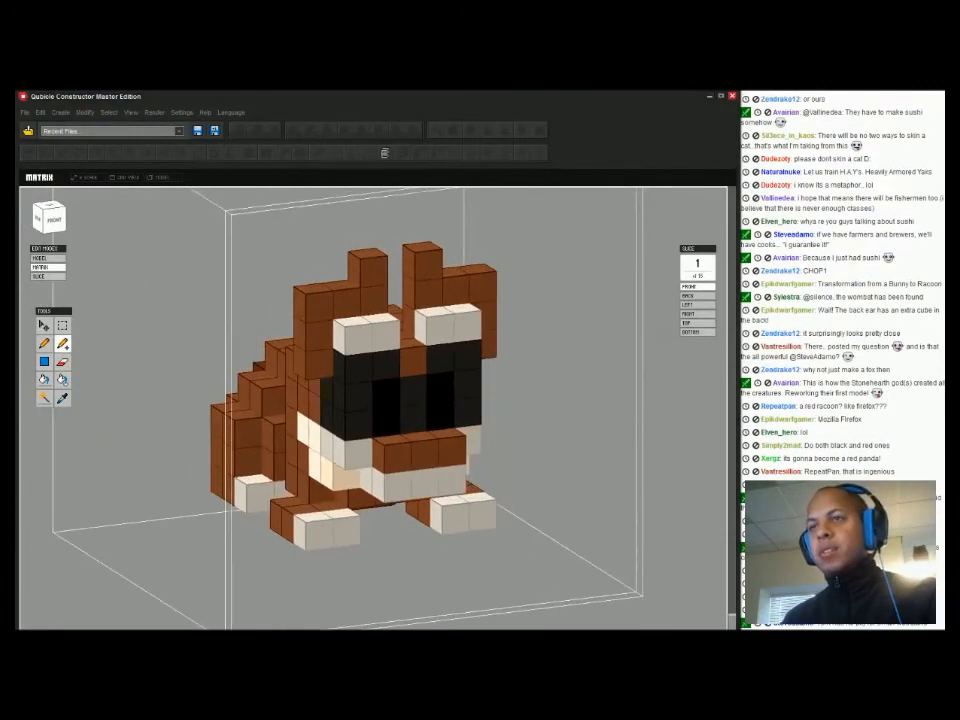
Erase the outer voxels of both ears down the sides of the head to make the ears narrower
{"action": "key", "text": "e"}
{"action": "left_click", "coordinate": [310, 333]}
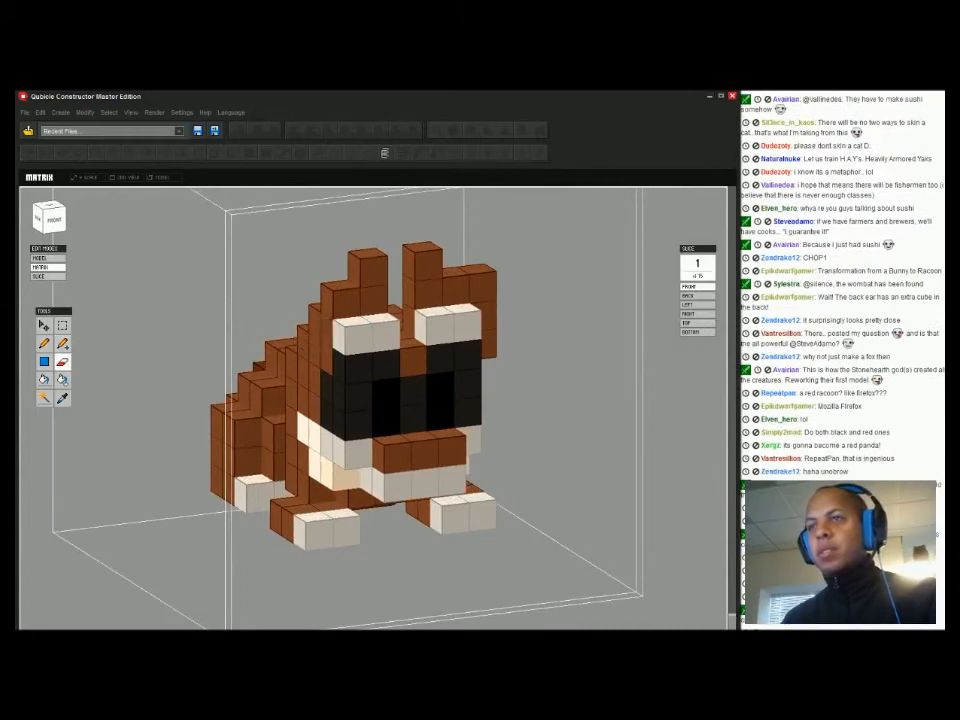
{"action": "left_click_drag", "start_coordinate": [485, 285], "coordinate": [489, 343]}
{"action": "mouse_move", "coordinate": [489, 343]}
{"action": "right_mouse_down"}
{"action": "mouse_move", "coordinate": [580, 315]}
{"action": "mouse_move", "coordinate": [532, 350]}
{"action": "mouse_move", "coordinate": [545, 366]}
{"action": "right_mouse_up"}
Choose a lighter orange-brown and fill the critter's reddish-brown coat, muzzle and forehead stripe with it
{"action": "key", "text": "b"}
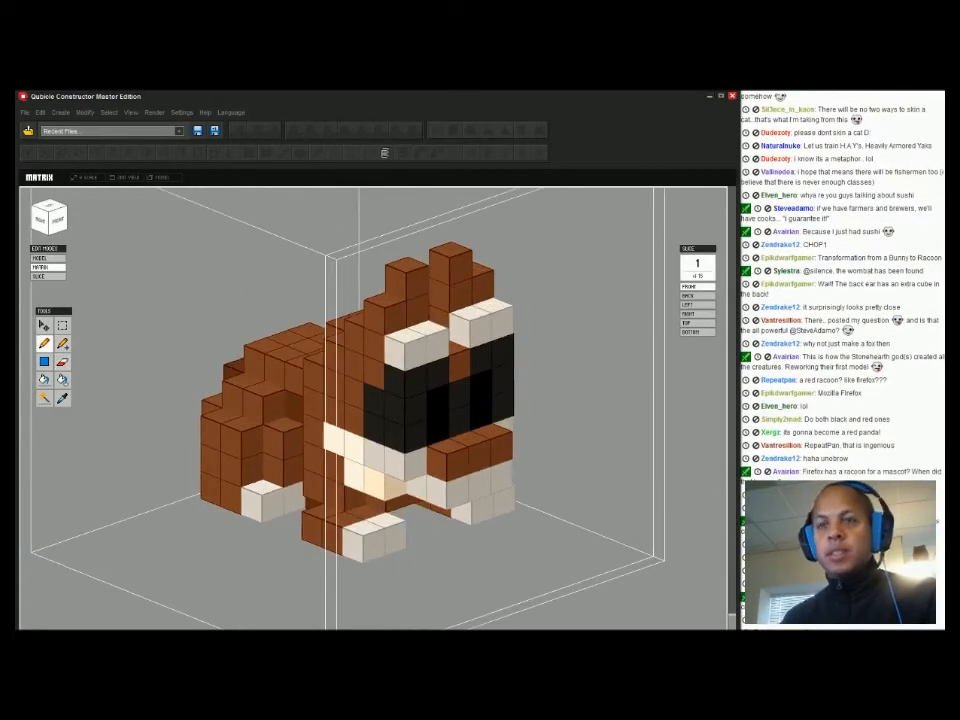
{"action": "key", "text": "c"}
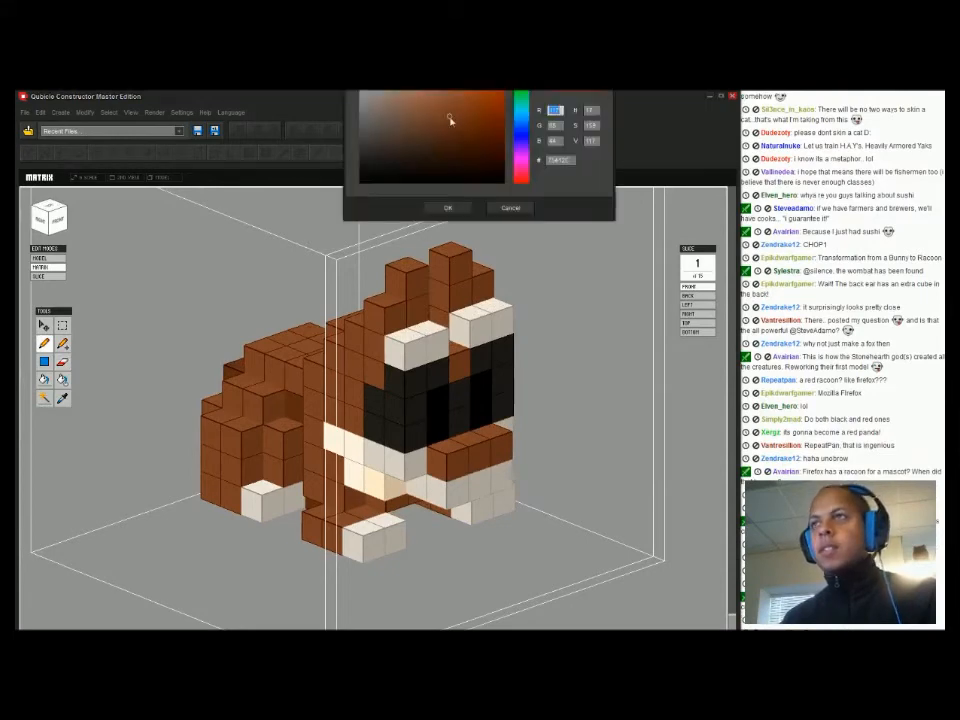
{"action": "left_click", "coordinate": [417, 106]}
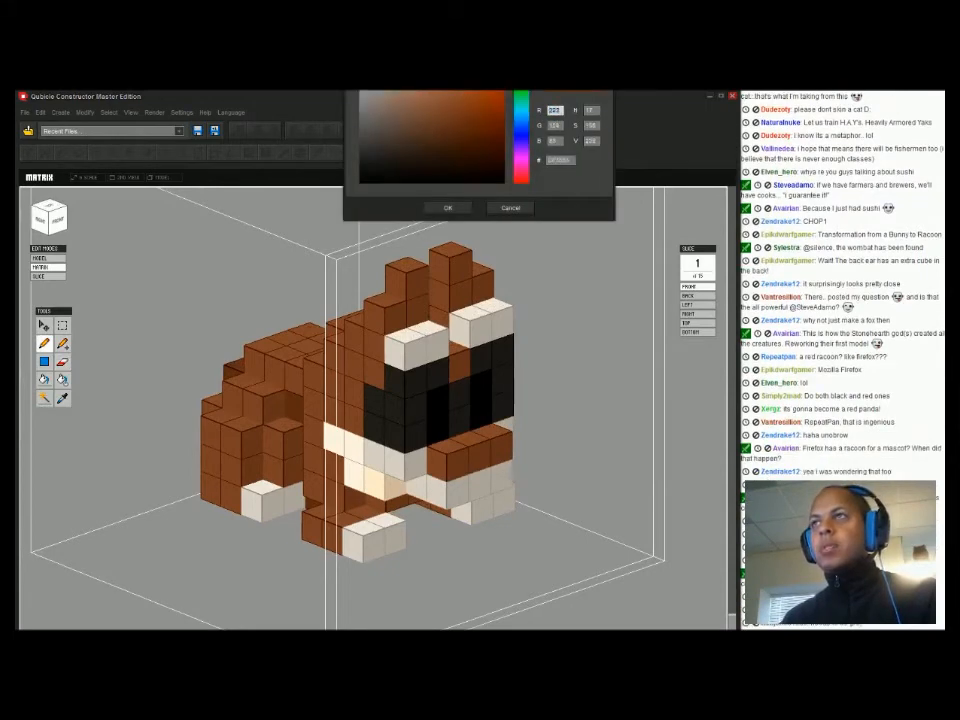
{"action": "left_click", "coordinate": [521, 53]}
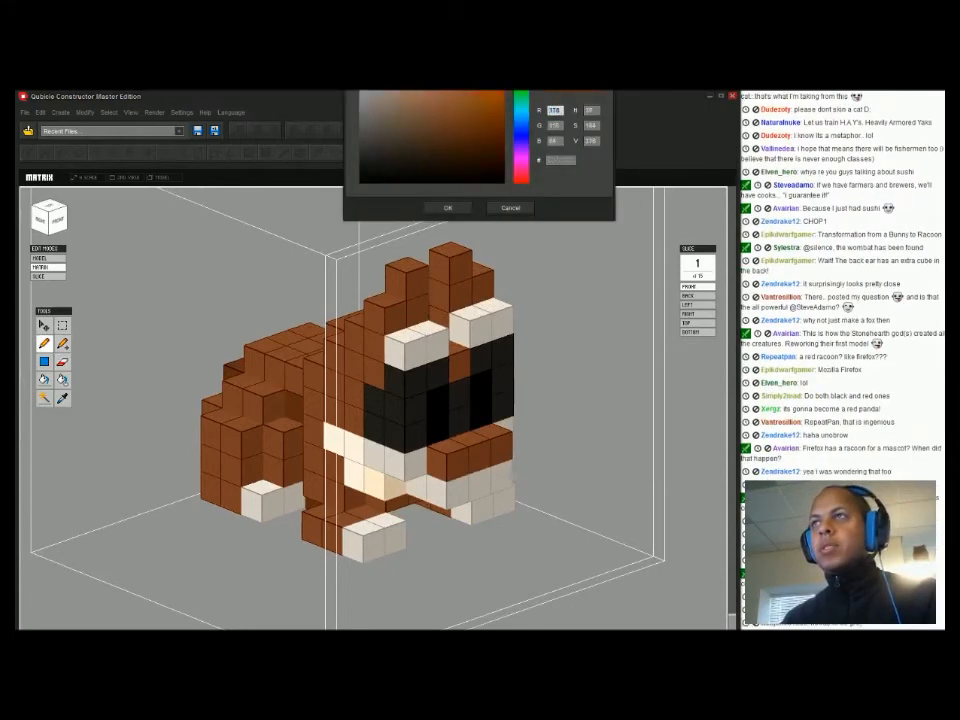
{"action": "left_click", "coordinate": [458, 98]}
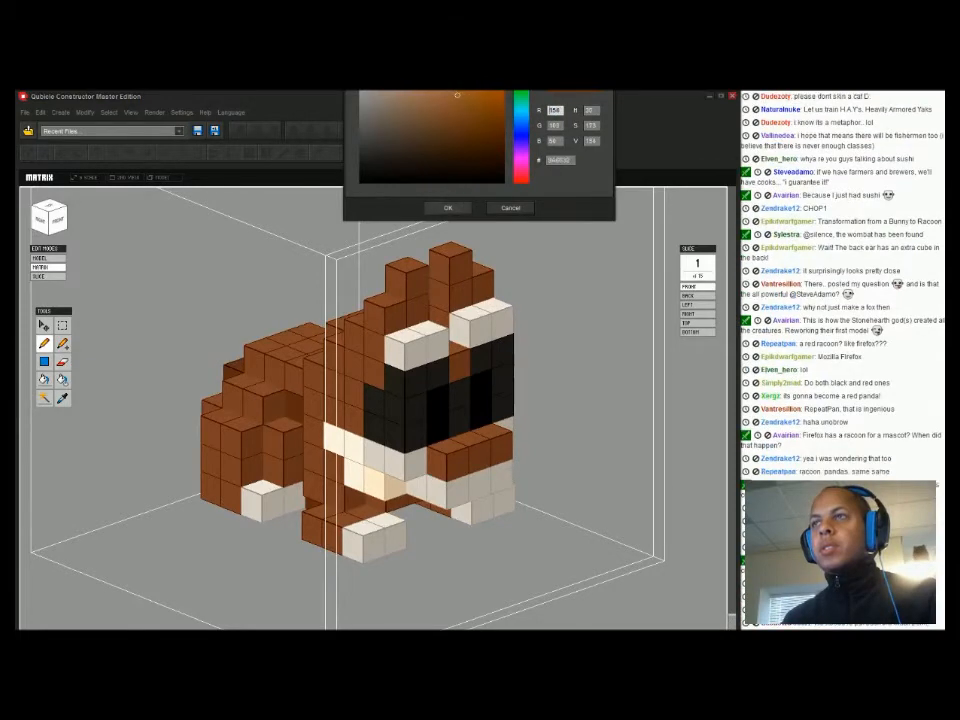
{"action": "left_click", "coordinate": [448, 208]}
{"action": "left_click", "coordinate": [44, 380]}
{"action": "left_click", "coordinate": [460, 453]}
{"action": "left_click", "coordinate": [459, 363]}
{"action": "mouse_move", "coordinate": [459, 363]}
{"action": "right_mouse_down"}
{"action": "mouse_move", "coordinate": [340, 350]}
{"action": "mouse_move", "coordinate": [470, 250]}
{"action": "mouse_move", "coordinate": [430, 355]}
{"action": "mouse_move", "coordinate": [453, 365]}
{"action": "right_mouse_up"}
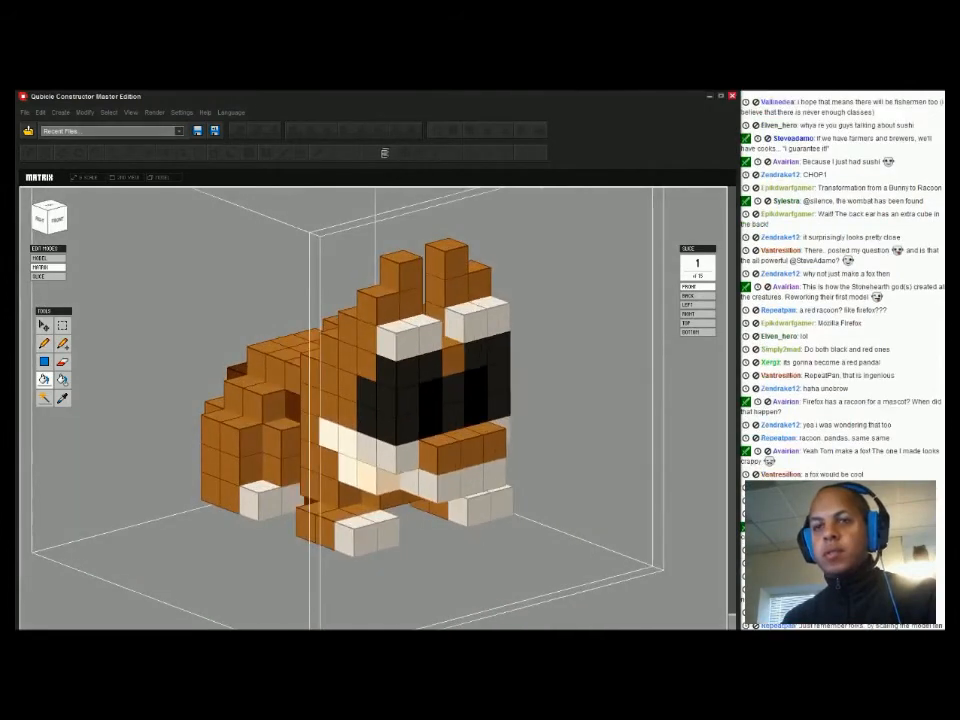
Choose a red-orange with RGB 141, 45, 23 and fill the critter's coat and muzzle with it
{"action": "left_click", "coordinate": [16, 400]}
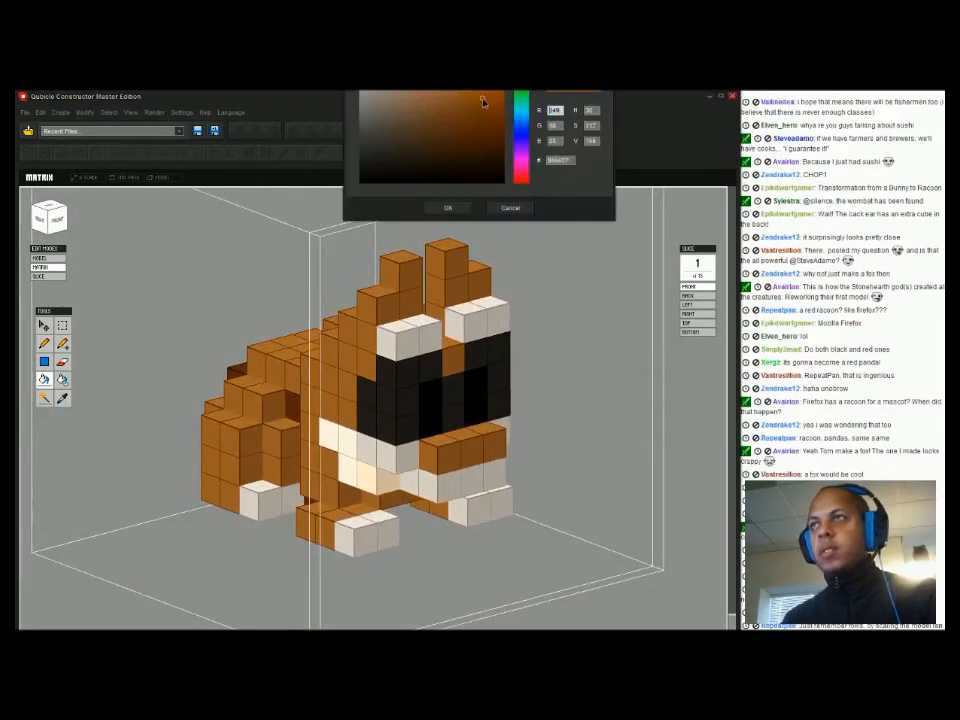
{"action": "left_click", "coordinate": [521, 47]}
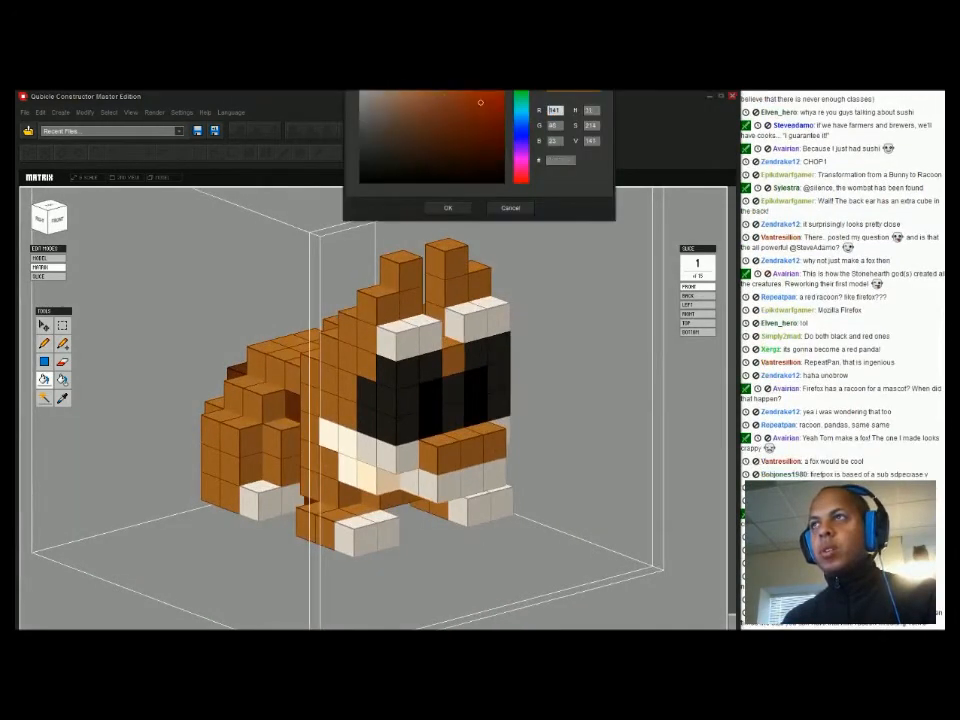
{"action": "left_click_drag", "start_coordinate": [521, 45], "coordinate": [521, 41]}
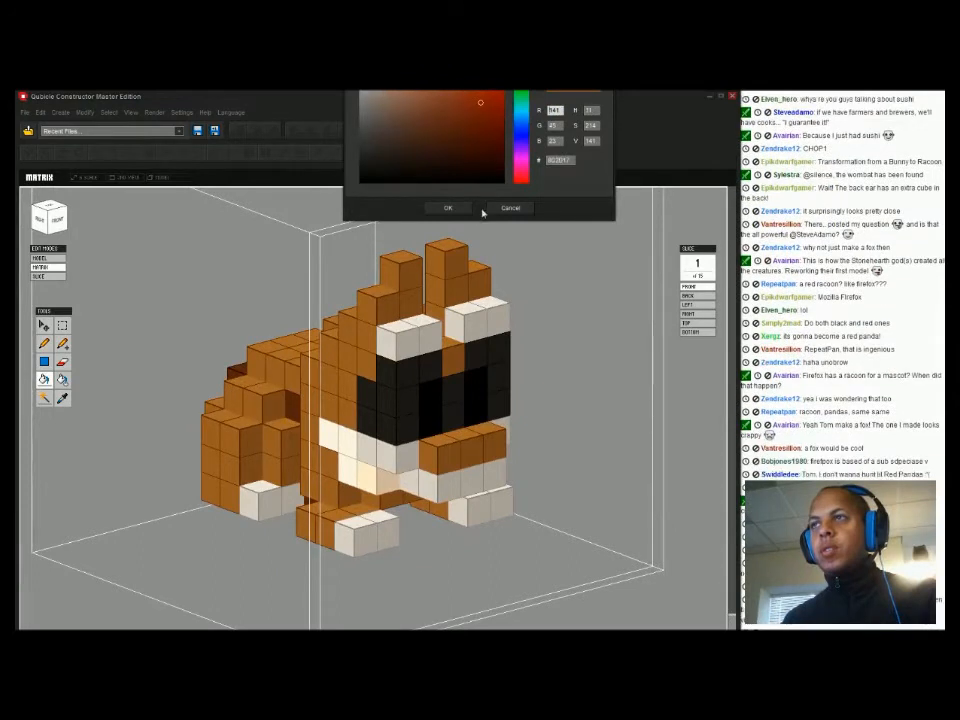
{"action": "left_click", "coordinate": [448, 208]}
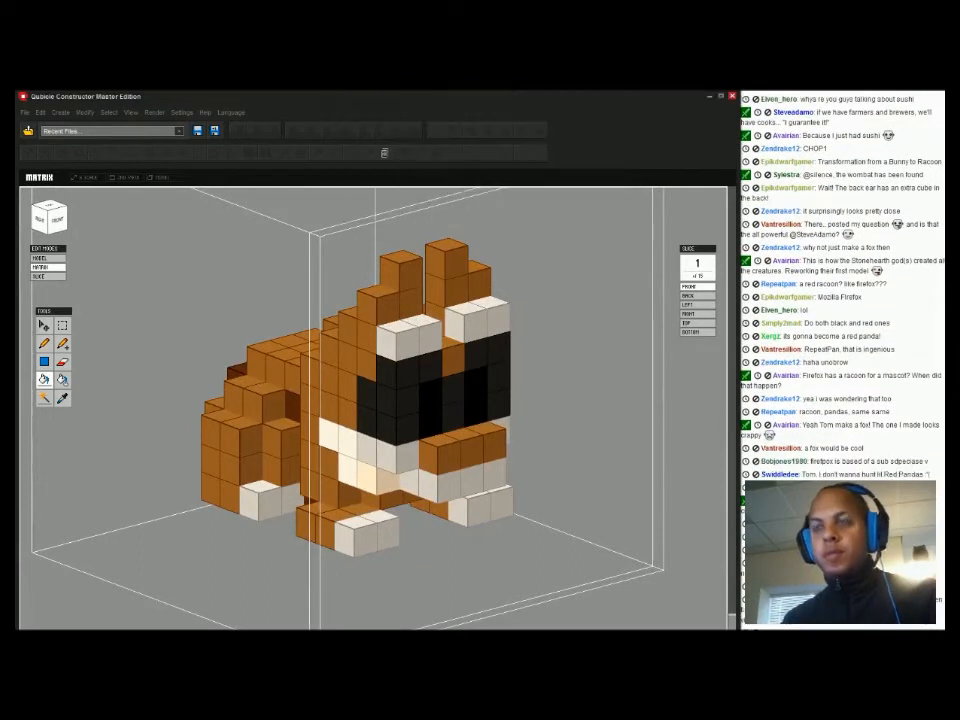
{"action": "left_click", "coordinate": [340, 378]}
{"action": "left_click", "coordinate": [462, 452]}
{"action": "mouse_move", "coordinate": [462, 452]}
{"action": "right_mouse_down"}
{"action": "mouse_move", "coordinate": [345, 460]}
{"action": "mouse_move", "coordinate": [445, 465]}
{"action": "mouse_move", "coordinate": [462, 454]}
{"action": "right_mouse_up"}
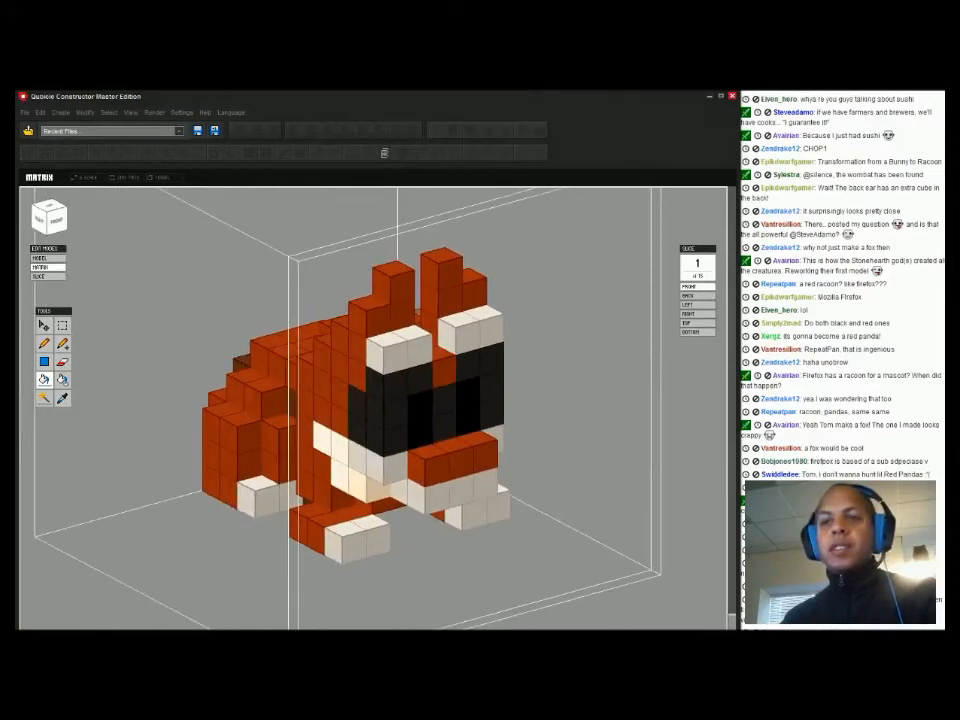
Try a dark muted brown followed by a lighter brown as the fill colour of the critter's coat
{"action": "left_click", "coordinate": [375, 627]}
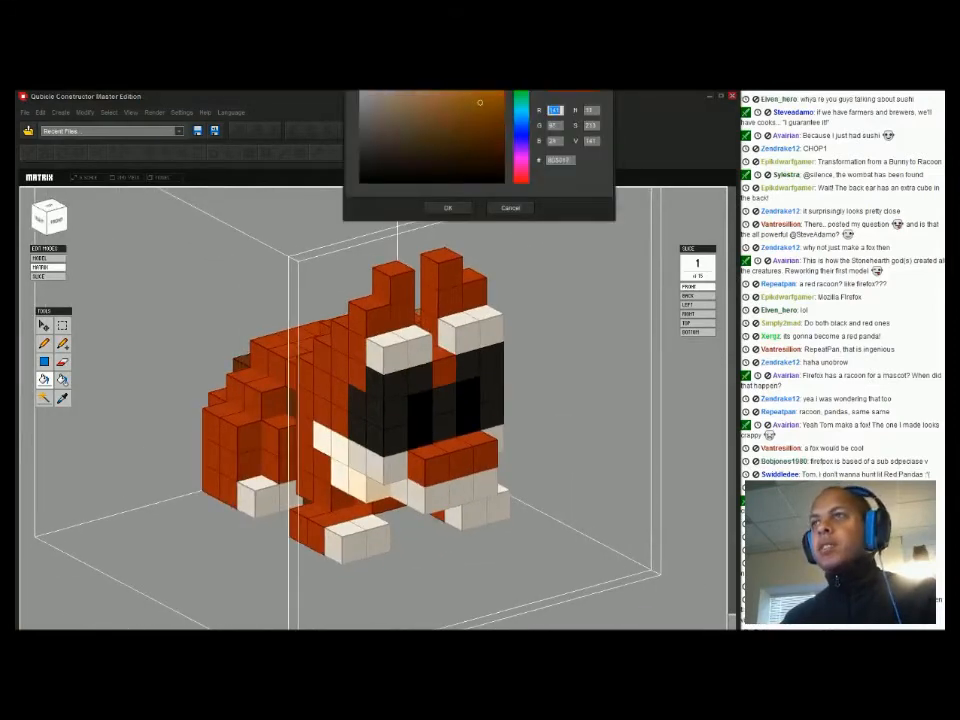
{"action": "left_click", "coordinate": [457, 133]}
{"action": "mouse_move", "coordinate": [465, 121]}
{"action": "left_mouse_down"}
{"action": "mouse_move", "coordinate": [476, 124]}
{"action": "mouse_move", "coordinate": [433, 129]}
{"action": "mouse_move", "coordinate": [441, 131]}
{"action": "left_mouse_up"}
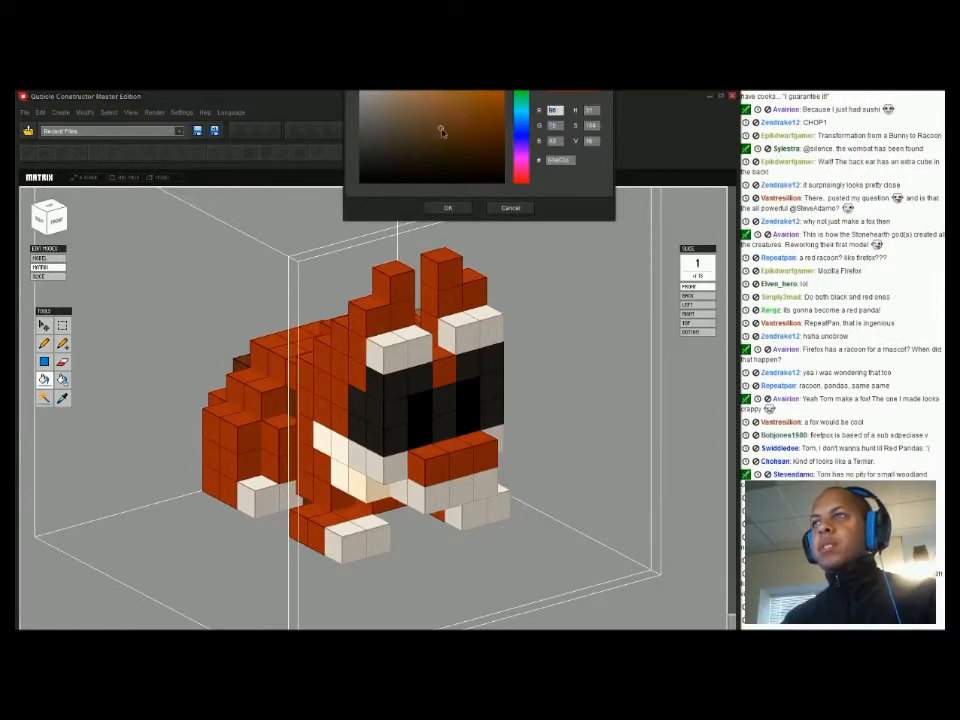
{"action": "left_click", "coordinate": [448, 207]}
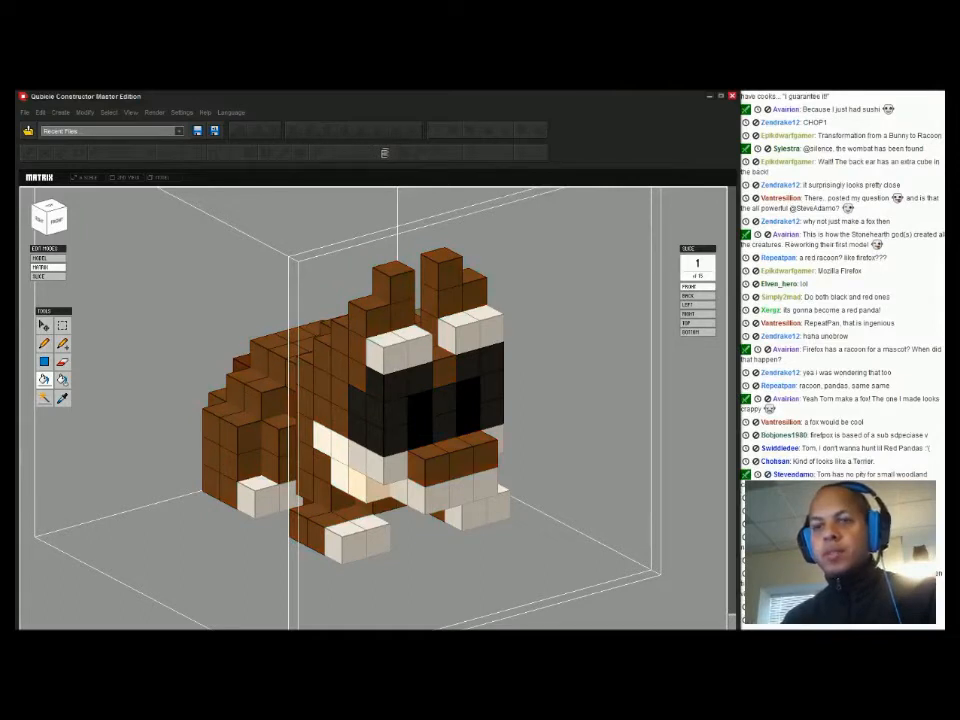
{"action": "left_click", "coordinate": [384, 152]}
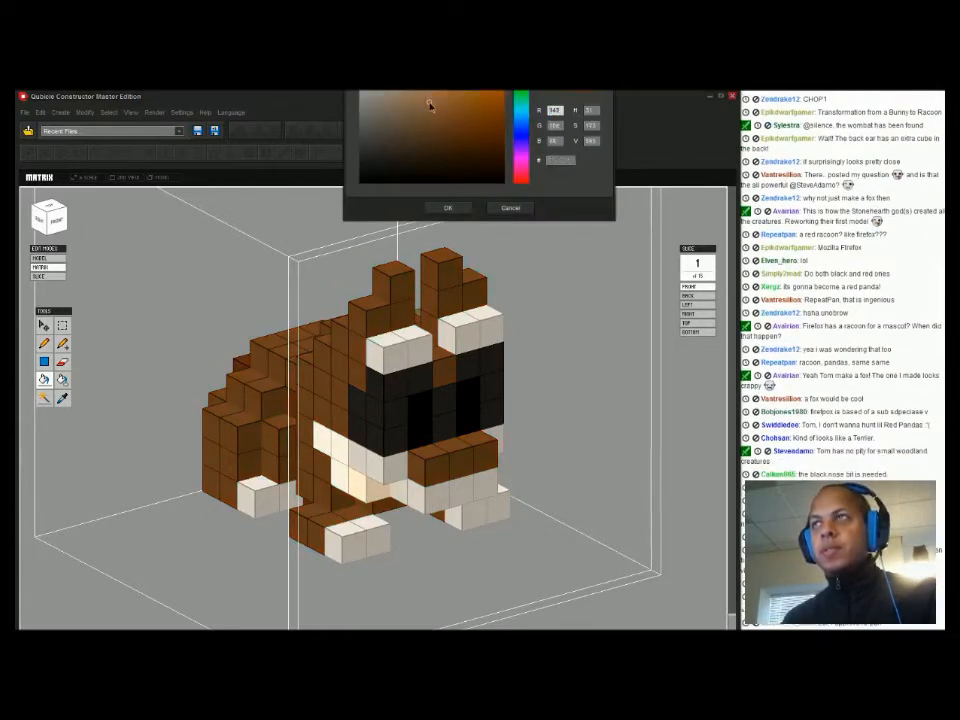
{"action": "left_click", "coordinate": [448, 207]}
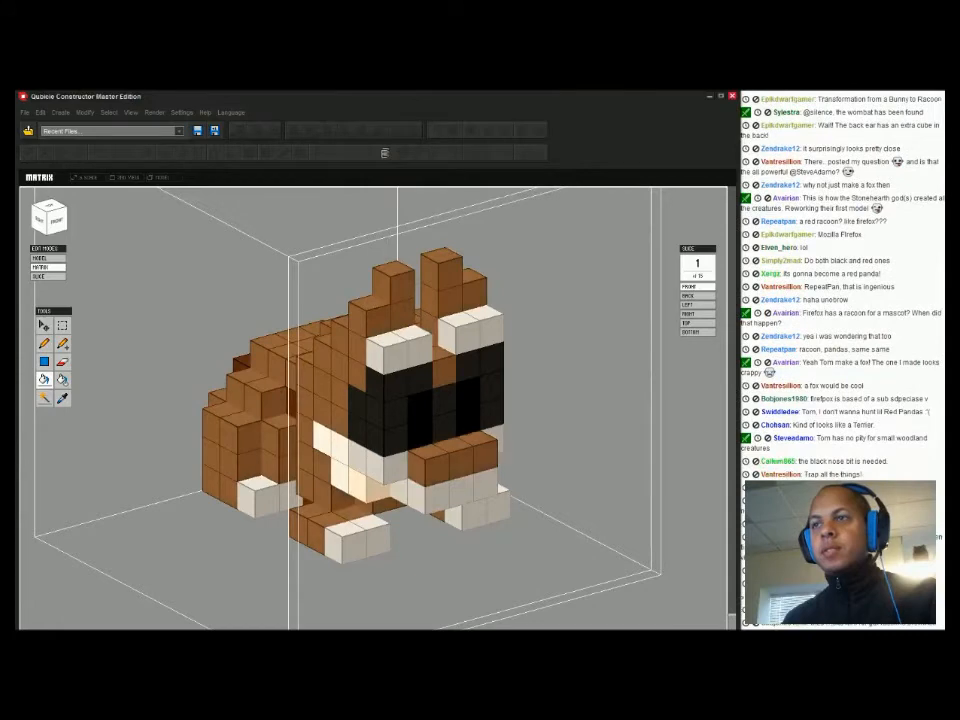
{"action": "right_click_drag", "start_coordinate": [400, 400], "coordinate": [455, 380]}
Choose a slightly darker brown and fill the critter's coat with it
{"action": "left_click", "coordinate": [384, 153]}
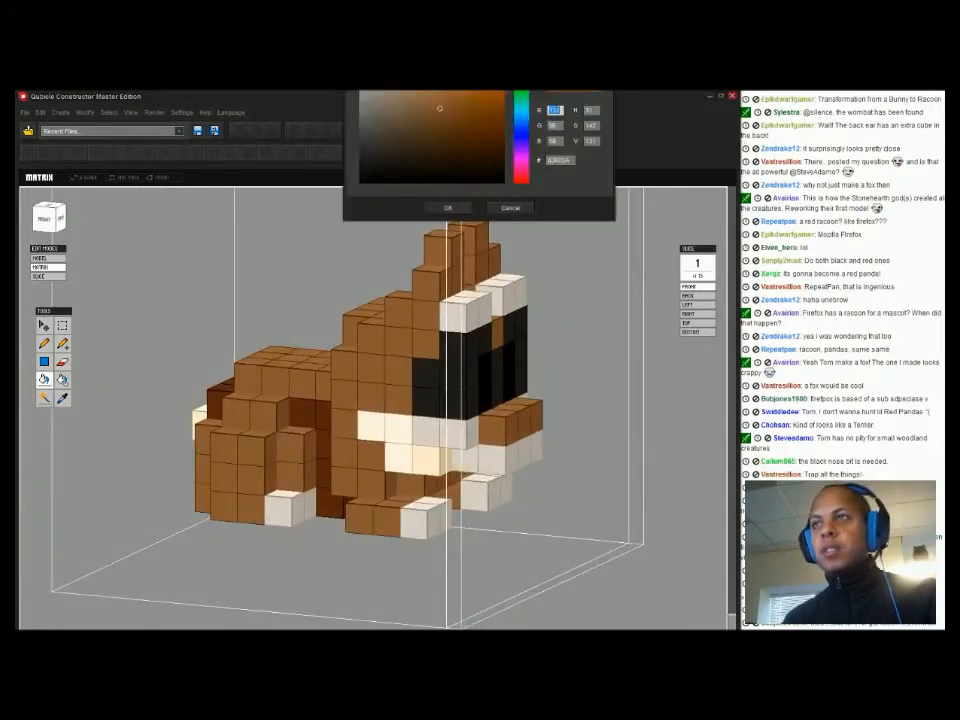
{"action": "left_click", "coordinate": [445, 119]}
{"action": "left_click", "coordinate": [448, 207]}
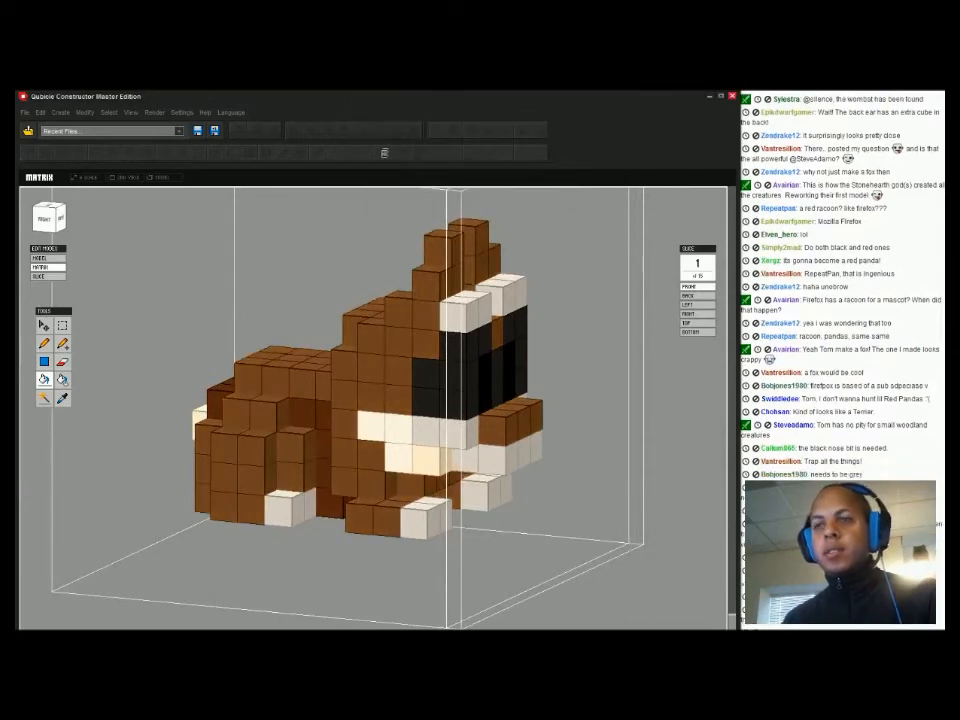
Recolour the reddish shaded patches of the critter's body dark brown and check the raccoon photo
{"action": "left_click", "coordinate": [448, 144]}
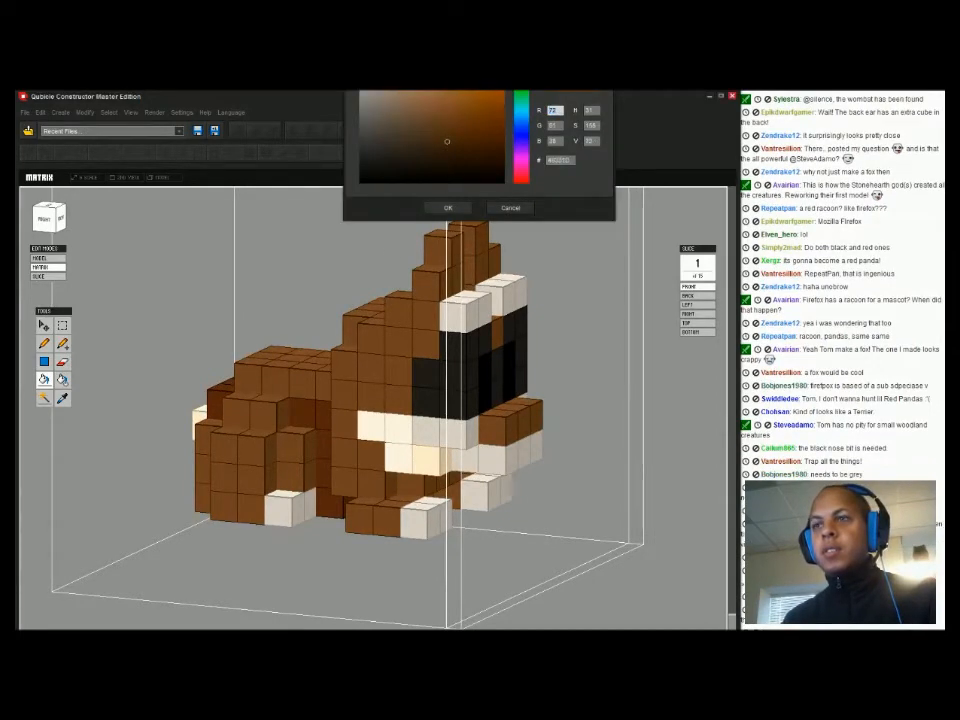
{"action": "key", "text": "Return"}
{"action": "mouse_move", "coordinate": [450, 400]}
{"action": "right_mouse_down"}
{"action": "mouse_move", "coordinate": [330, 440]}
{"action": "mouse_move", "coordinate": [312, 412]}
{"action": "mouse_move", "coordinate": [430, 365]}
{"action": "mouse_move", "coordinate": [350, 420]}
{"action": "mouse_move", "coordinate": [415, 415]}
{"action": "mouse_move", "coordinate": [370, 420]}
{"action": "right_mouse_up"}
{"action": "left_click", "coordinate": [44, 343]}
{"action": "key", "text": "alt+Tab"}
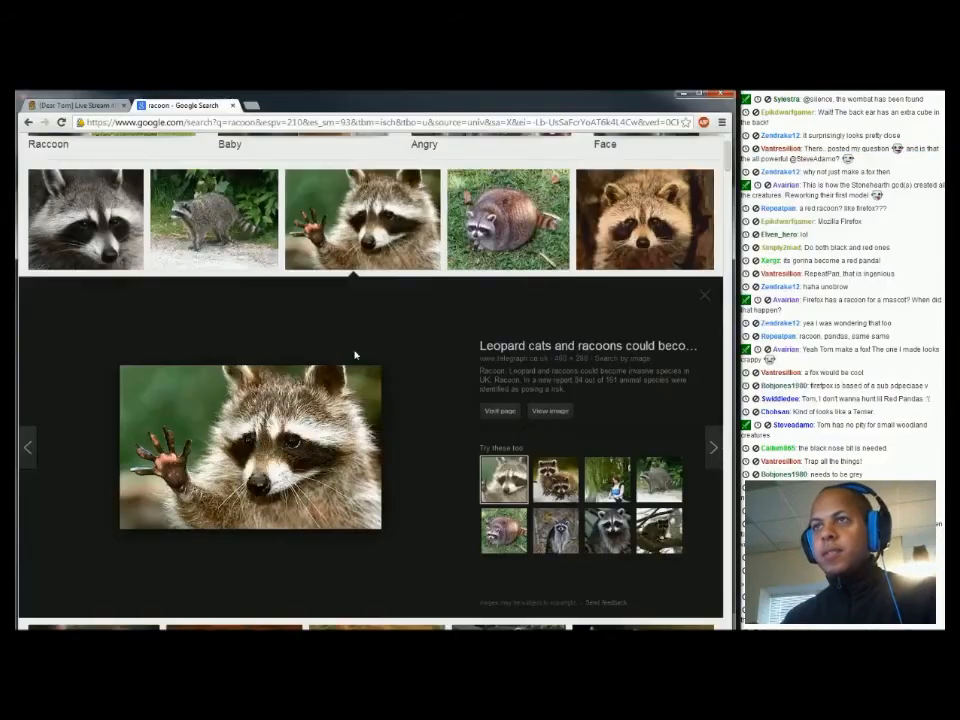
{"action": "key", "text": "alt+Tab"}
In the side view, select the top of the head with the ears and shift it one voxel backward
{"action": "right_click_drag", "start_coordinate": [407, 452], "coordinate": [440, 400]}
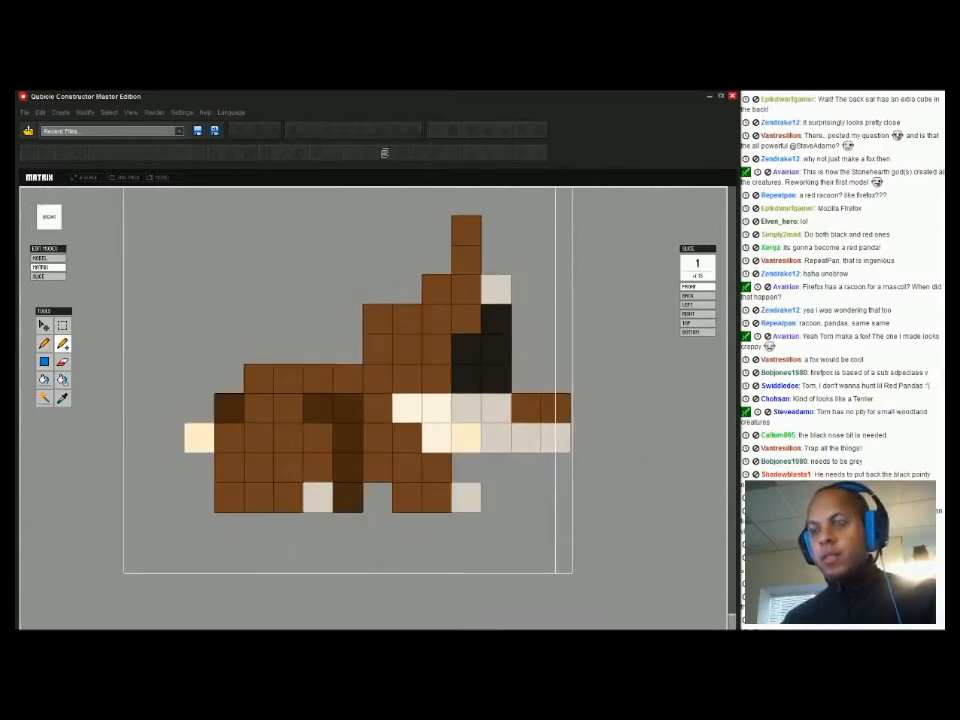
{"action": "key", "text": "m"}
{"action": "left_click_drag", "start_coordinate": [336, 224], "coordinate": [515, 312]}
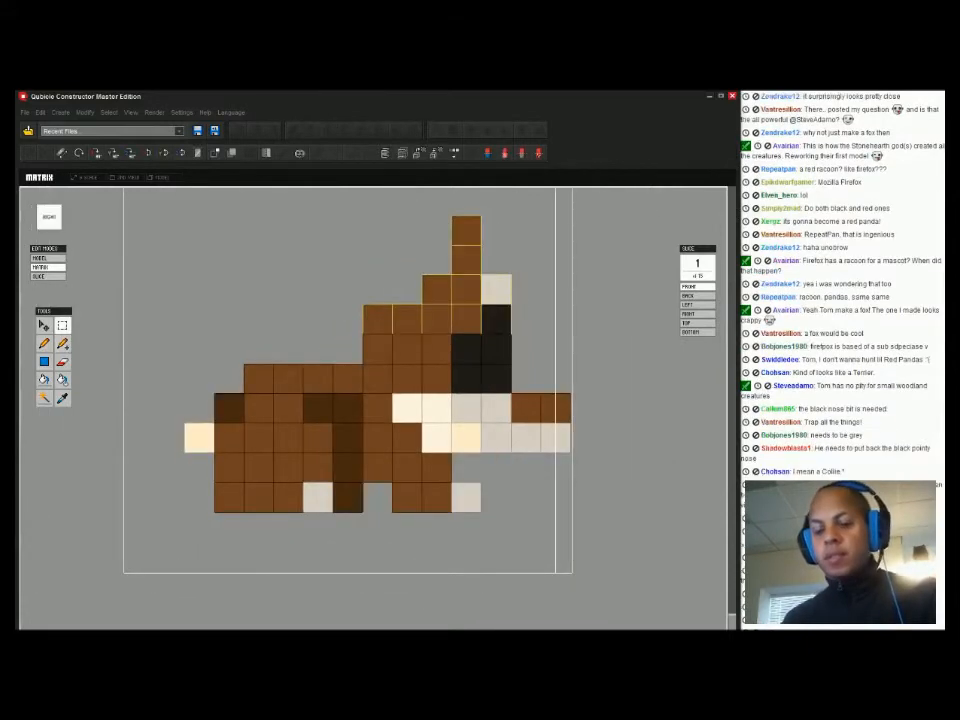
{"action": "key", "text": "v"}
{"action": "left_click_drag", "start_coordinate": [380, 273], "coordinate": [350, 273]}
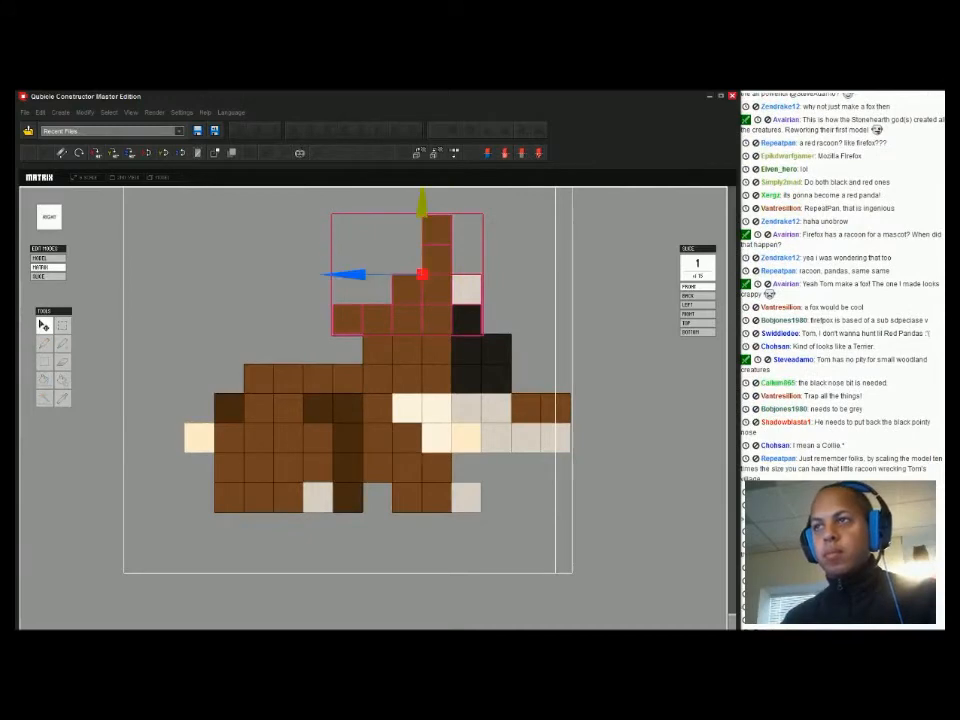
{"action": "key", "text": "m"}
{"action": "key", "text": "ctrl+d"}
{"action": "right_click_drag", "start_coordinate": [480, 340], "coordinate": [338, 388]}
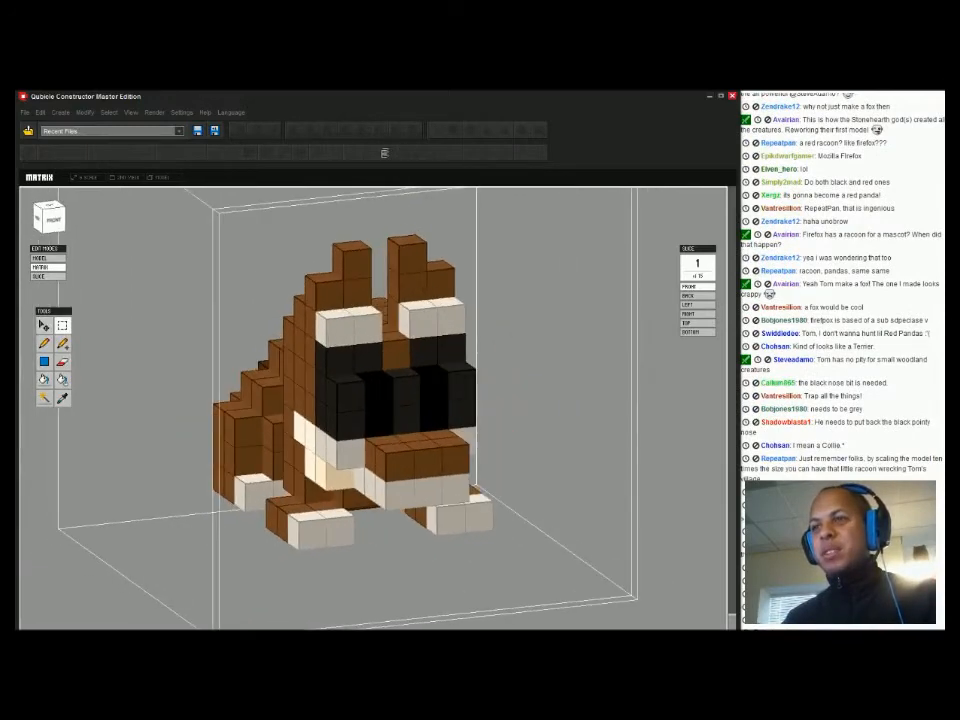
Try filling the top row of both eye hollows in the mask with black
{"action": "key", "text": "b"}
{"action": "left_click_drag", "start_coordinate": [378, 390], "coordinate": [433, 386]}
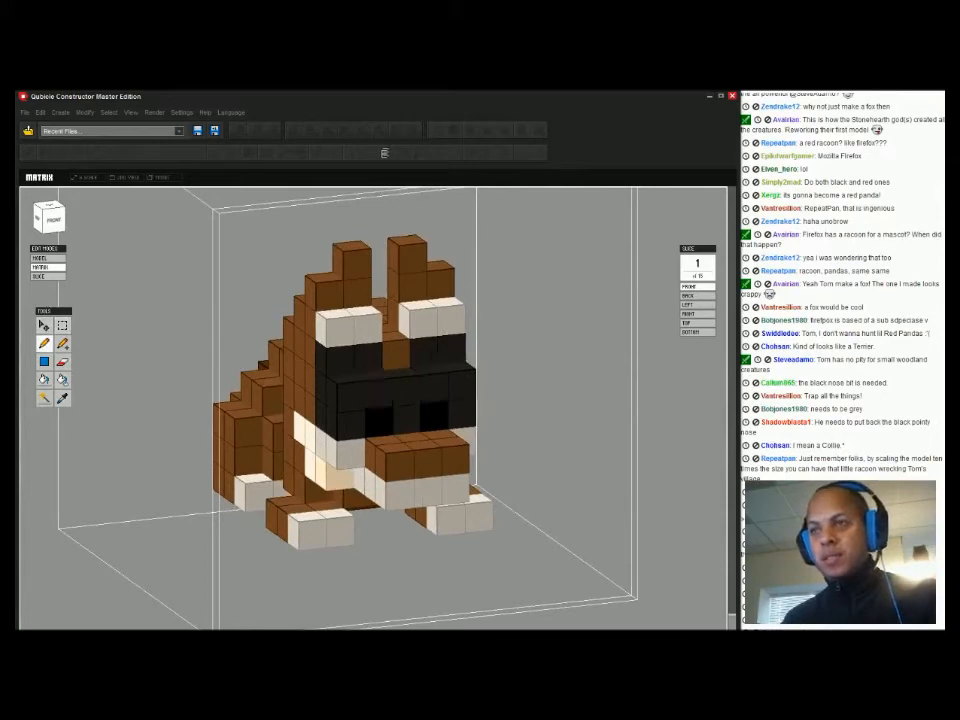
{"action": "right_click_drag", "start_coordinate": [400, 390], "coordinate": [470, 400]}
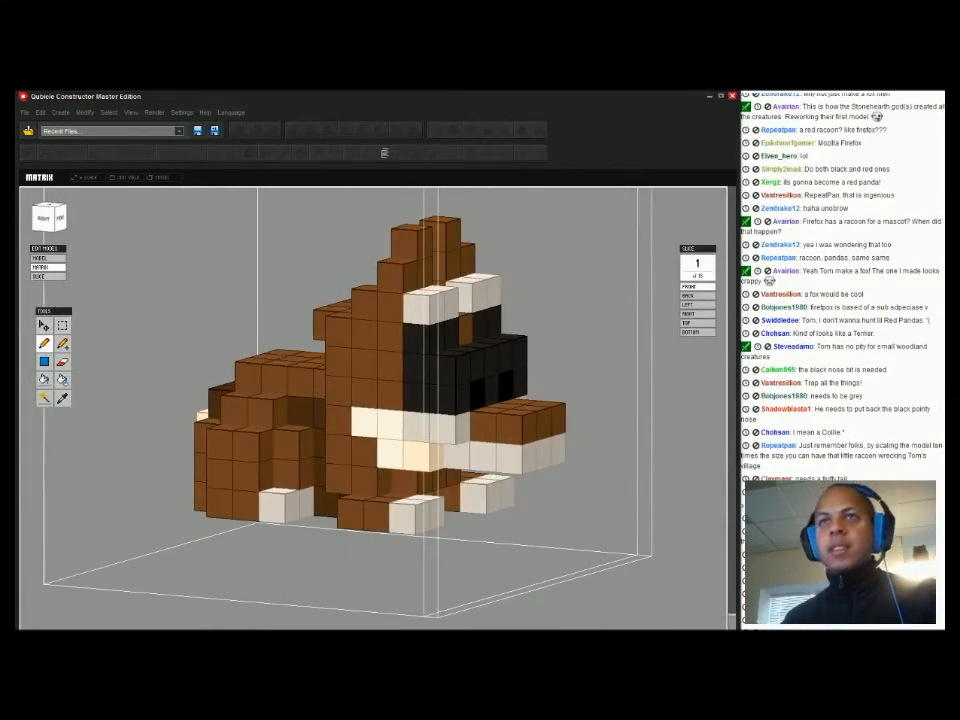
Move the top of the head with the ears one voxel forward again and clear the selection
{"action": "left_click", "coordinate": [43, 218]}
{"action": "key", "text": "m"}
{"action": "left_click_drag", "start_coordinate": [250, 204], "coordinate": [490, 332]}
{"action": "left_click_drag", "start_coordinate": [345, 274], "coordinate": [375, 274]}
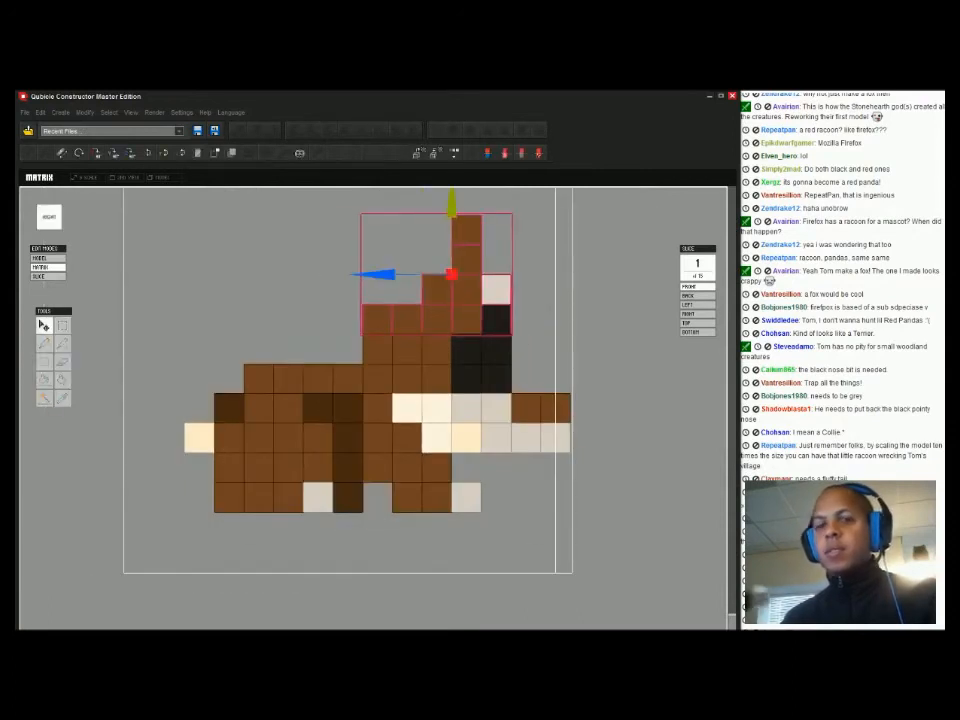
{"action": "key", "text": "Return"}
{"action": "key", "text": "m"}
{"action": "key", "text": "ctrl+d"}
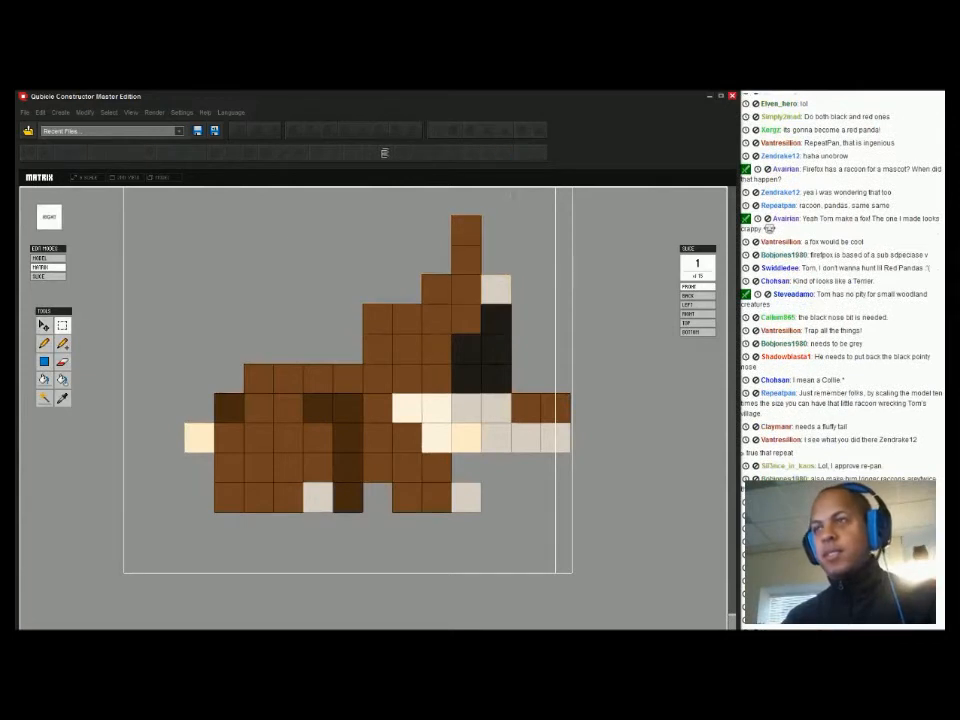
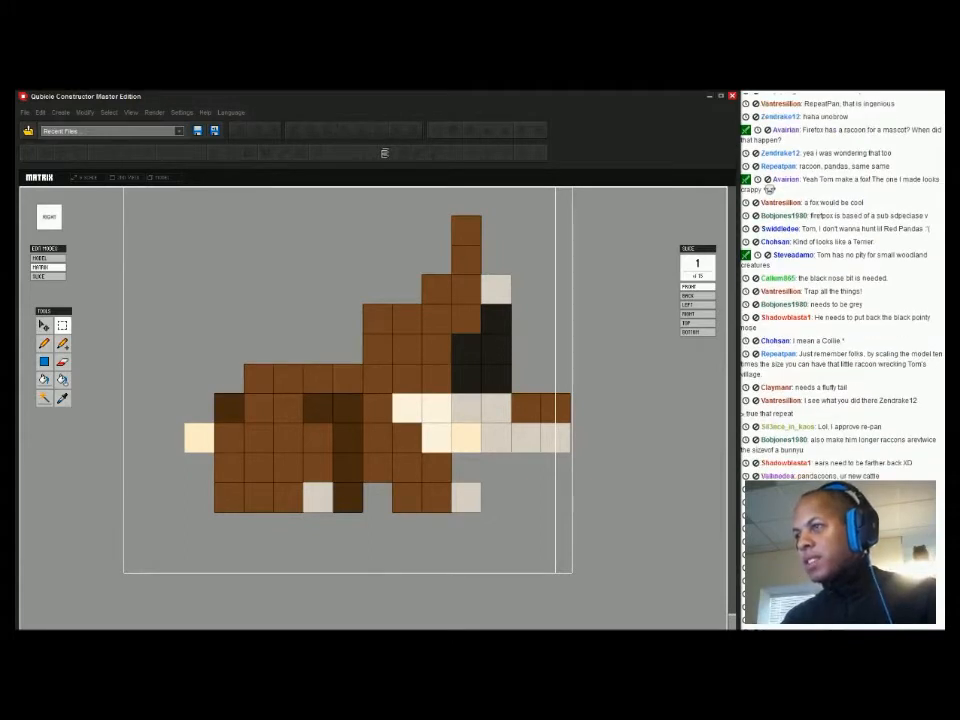
Add a layer of brown voxels across the whole top of the muzzle
{"action": "right_click_drag", "start_coordinate": [450, 390], "coordinate": [315, 425]}
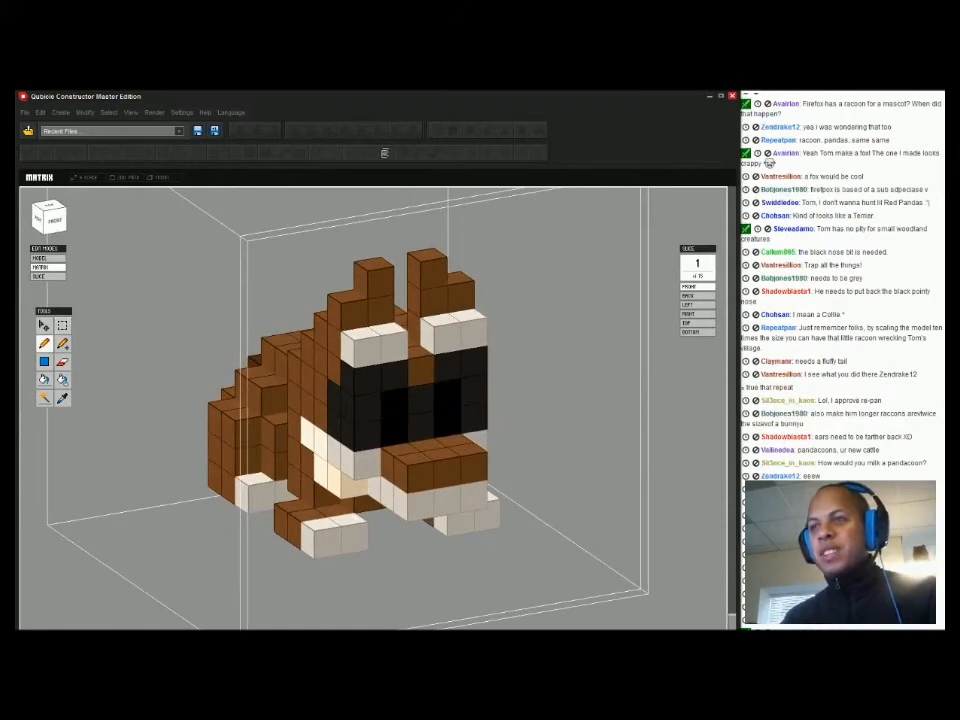
{"action": "mouse_move", "coordinate": [430, 427]}
{"action": "right_mouse_down"}
{"action": "mouse_move", "coordinate": [355, 430]}
{"action": "mouse_move", "coordinate": [426, 426]}
{"action": "right_mouse_up"}
{"action": "left_click", "coordinate": [400, 429]}
{"action": "key", "text": "ctrl+z"}
{"action": "left_click", "coordinate": [62, 343]}
{"action": "left_click", "coordinate": [402, 432]}
{"action": "key", "text": "ctrl+z"}
{"action": "left_click_drag", "start_coordinate": [403, 431], "coordinate": [460, 426]}
{"action": "right_click_drag", "start_coordinate": [460, 426], "coordinate": [400, 396]}
{"action": "left_click", "coordinate": [527, 402]}
{"action": "left_click_drag", "start_coordinate": [350, 460], "coordinate": [380, 460]}
{"action": "right_click_drag", "start_coordinate": [380, 460], "coordinate": [438, 466]}
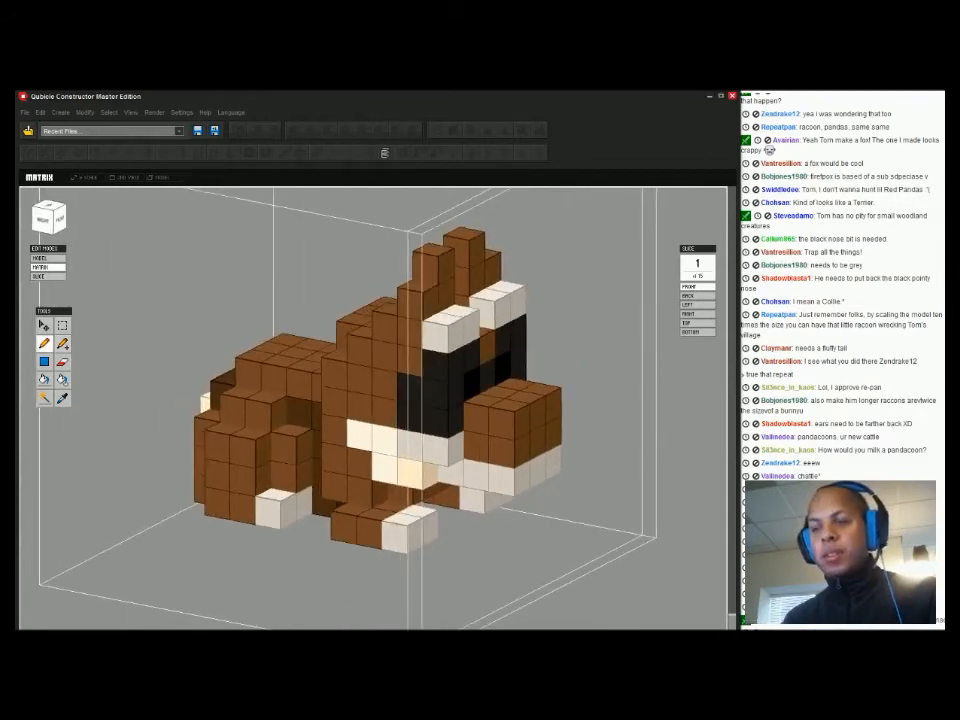
Paint the lower brown row of the raised muzzle off-white on the front and both sides
{"action": "left_click_drag", "start_coordinate": [478, 450], "coordinate": [505, 455]}
{"action": "right_click_drag", "start_coordinate": [505, 455], "coordinate": [312, 453]}
{"action": "left_click_drag", "start_coordinate": [312, 453], "coordinate": [345, 453]}
{"action": "right_click_drag", "start_coordinate": [345, 453], "coordinate": [514, 436]}
{"action": "left_click", "coordinate": [241, 433]}
Erase the bottom off-white layer of the muzzle so that the snout sits one voxel higher
{"action": "key", "text": "e"}
{"action": "mouse_move", "coordinate": [517, 443]}
{"action": "left_mouse_down"}
{"action": "mouse_move", "coordinate": [547, 443]}
{"action": "mouse_move", "coordinate": [521, 442]}
{"action": "left_mouse_up"}
{"action": "left_click", "coordinate": [525, 441]}
{"action": "mouse_move", "coordinate": [525, 441]}
{"action": "right_mouse_down"}
{"action": "mouse_move", "coordinate": [549, 441]}
{"action": "mouse_move", "coordinate": [497, 445]}
{"action": "mouse_move", "coordinate": [535, 418]}
{"action": "mouse_move", "coordinate": [372, 405]}
{"action": "mouse_move", "coordinate": [480, 448]}
{"action": "mouse_move", "coordinate": [474, 466]}
{"action": "mouse_move", "coordinate": [508, 490]}
{"action": "right_mouse_up"}
{"action": "left_click", "coordinate": [495, 443]}
{"action": "left_click", "coordinate": [495, 442]}
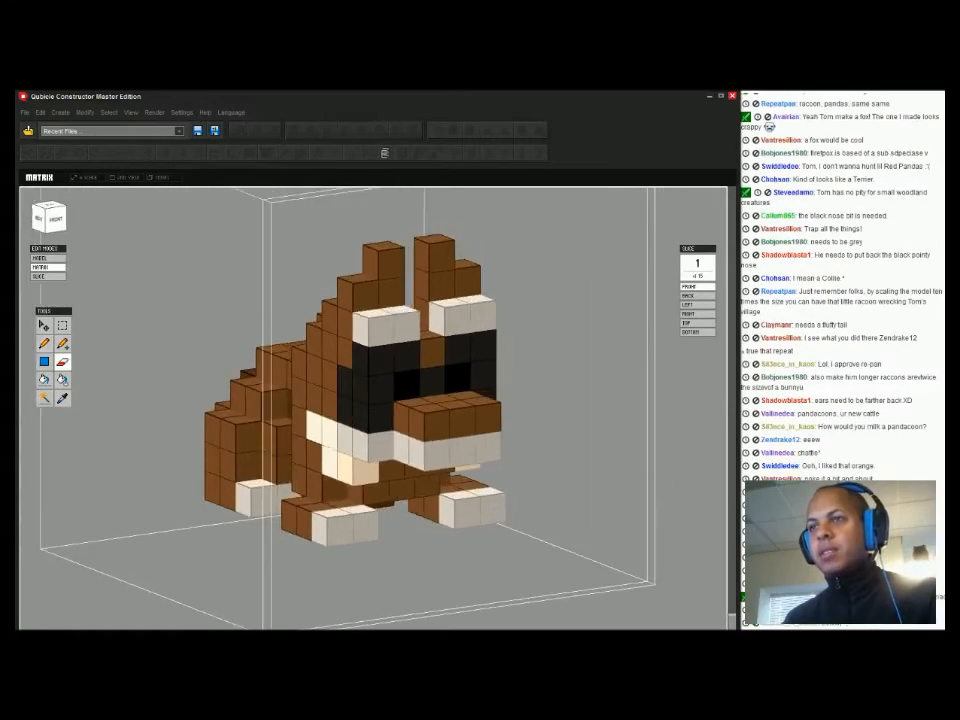
Check the raccoon photo and attach two single brown voxels to each side of the head as cheek tufts
{"action": "key", "text": "alt+Tab"}
{"action": "key", "text": "alt+Tab"}
{"action": "key", "text": "a"}
{"action": "right_click_drag", "start_coordinate": [509, 490], "coordinate": [612, 468]}
{"action": "left_click", "coordinate": [429, 364]}
{"action": "key", "text": "ctrl+z"}
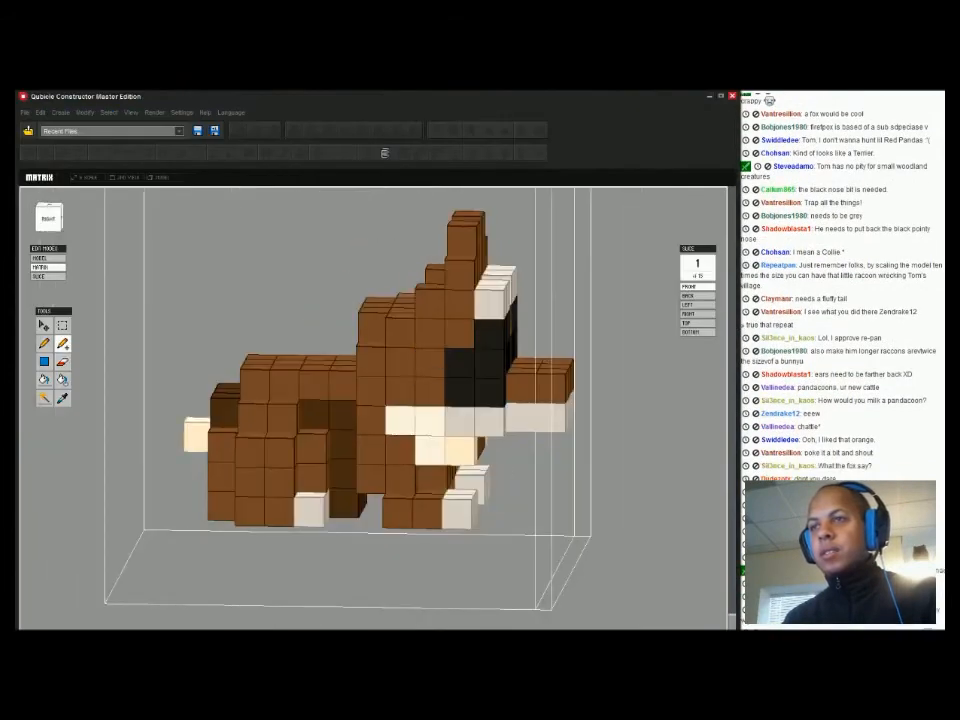
{"action": "right_click_drag", "start_coordinate": [429, 366], "coordinate": [365, 370]}
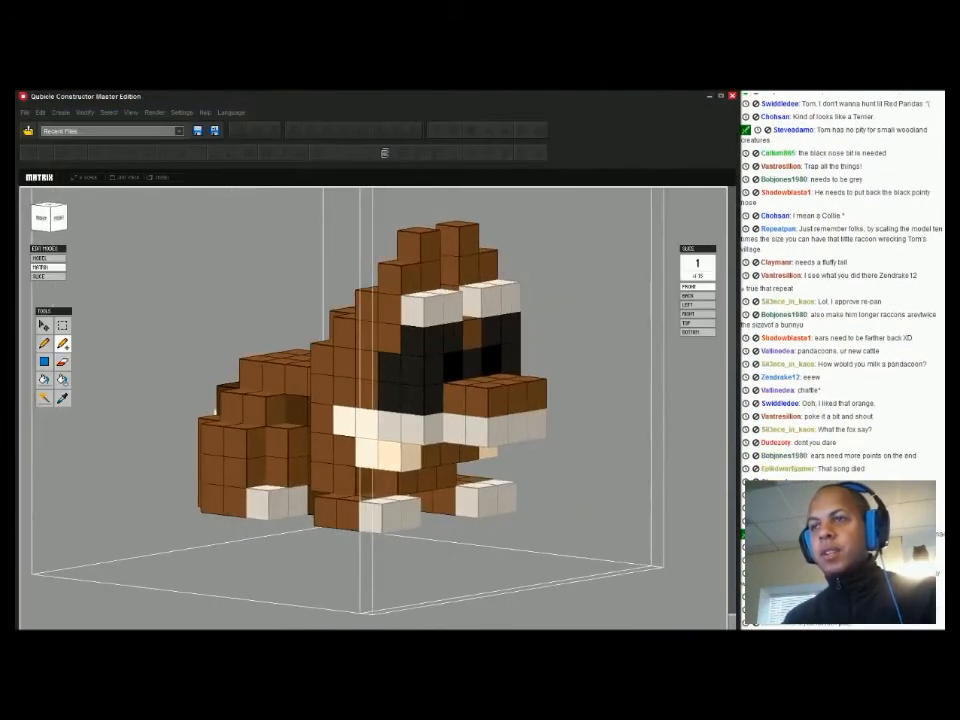
{"action": "right_click_drag", "start_coordinate": [365, 370], "coordinate": [250, 368]}
{"action": "right_click_drag", "start_coordinate": [300, 332], "coordinate": [326, 340]}
{"action": "left_click", "coordinate": [427, 397]}
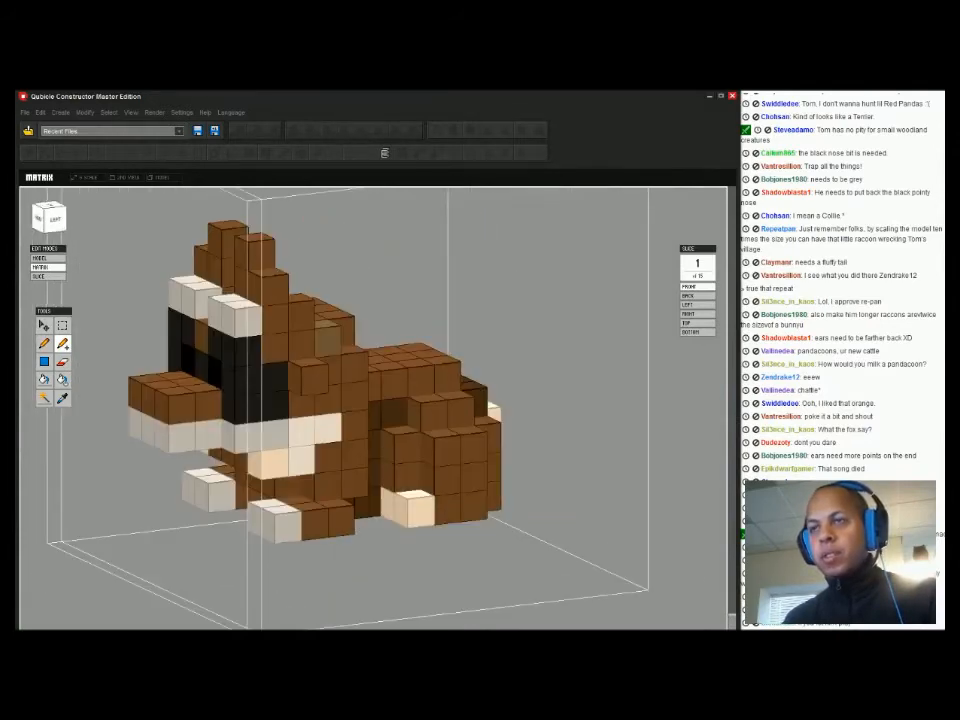
{"action": "left_click", "coordinate": [326, 430]}
{"action": "mouse_move", "coordinate": [326, 430]}
{"action": "right_mouse_down"}
{"action": "mouse_move", "coordinate": [438, 425]}
{"action": "mouse_move", "coordinate": [420, 442]}
{"action": "mouse_move", "coordinate": [408, 432]}
{"action": "mouse_move", "coordinate": [404, 374]}
{"action": "right_mouse_up"}
{"action": "key", "text": "b"}
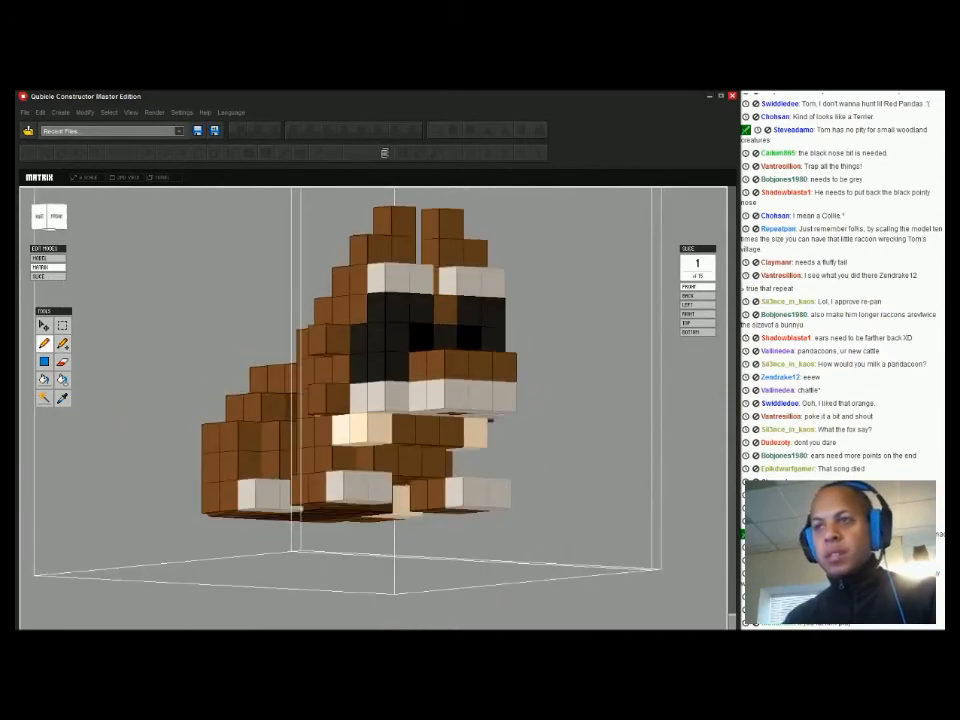
{"action": "left_click", "coordinate": [374, 430]}
{"action": "key", "text": "ctrl+z"}
{"action": "mouse_move", "coordinate": [374, 430]}
{"action": "right_mouse_down"}
{"action": "mouse_move", "coordinate": [325, 428]}
{"action": "mouse_move", "coordinate": [318, 350]}
{"action": "mouse_move", "coordinate": [327, 437]}
{"action": "right_mouse_up"}
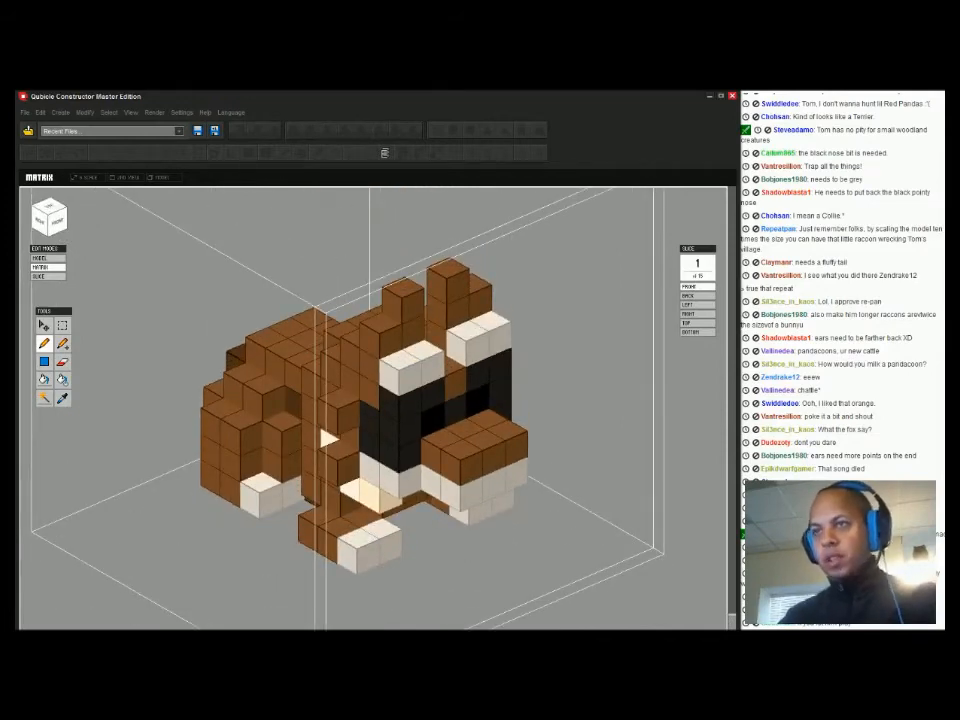
{"action": "right_click_drag", "start_coordinate": [327, 437], "coordinate": [408, 420]}
Try a black nose, first on the muzzle's centre voxel and also across its whole front
{"action": "left_click", "coordinate": [413, 423]}
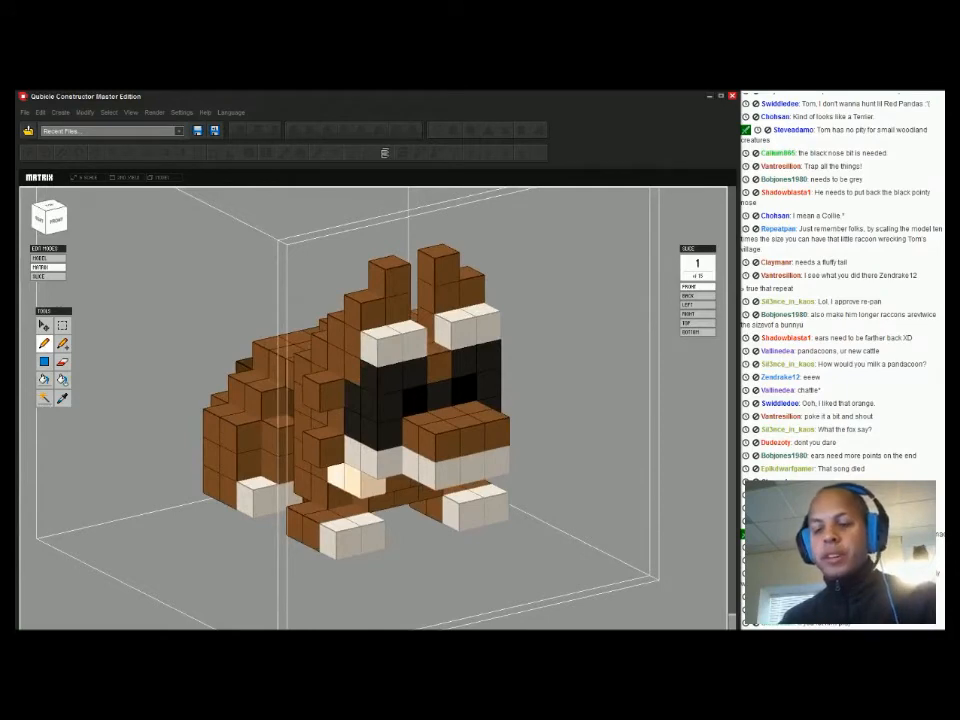
{"action": "left_click", "coordinate": [472, 436]}
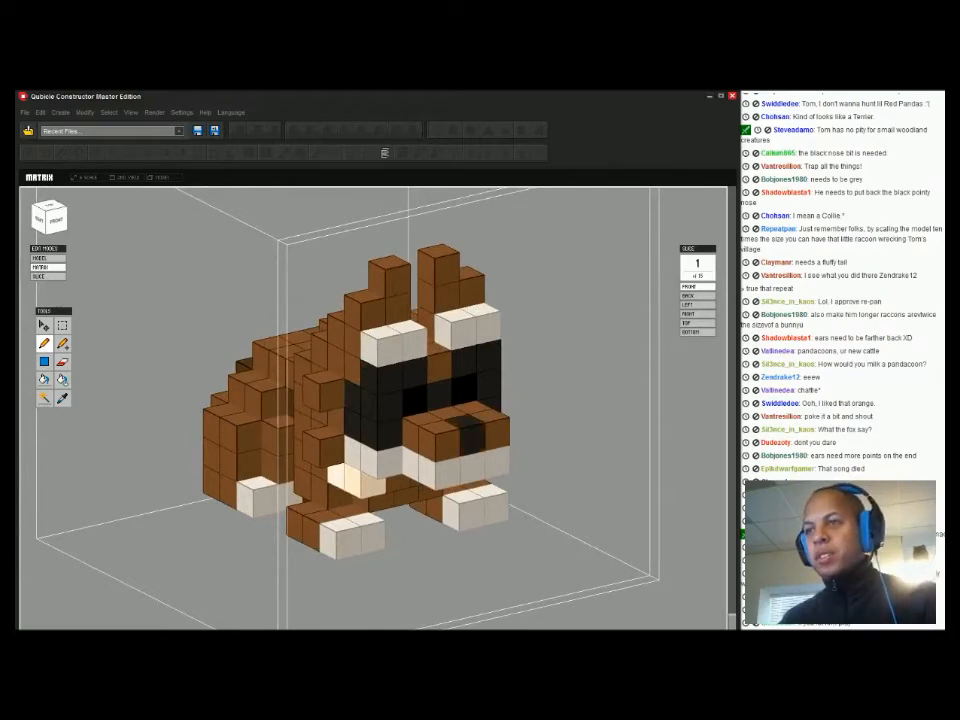
{"action": "key", "text": "ctrl+z"}
{"action": "left_click_drag", "start_coordinate": [446, 444], "coordinate": [496, 431]}
{"action": "right_click_drag", "start_coordinate": [480, 430], "coordinate": [620, 405]}
{"action": "key", "text": "ctrl+z"}
Erase the protruding cream voxel on each side of the chest
{"action": "left_click", "coordinate": [424, 413]}
{"action": "left_click", "coordinate": [276, 414]}
{"action": "right_click_drag", "start_coordinate": [276, 414], "coordinate": [90, 370]}
{"action": "mouse_move", "coordinate": [560, 410]}
{"action": "right_mouse_down"}
{"action": "mouse_move", "coordinate": [450, 455]}
{"action": "mouse_move", "coordinate": [375, 455]}
{"action": "mouse_move", "coordinate": [341, 427]}
{"action": "right_mouse_up"}
{"action": "key", "text": "e"}
{"action": "left_click", "coordinate": [341, 427]}
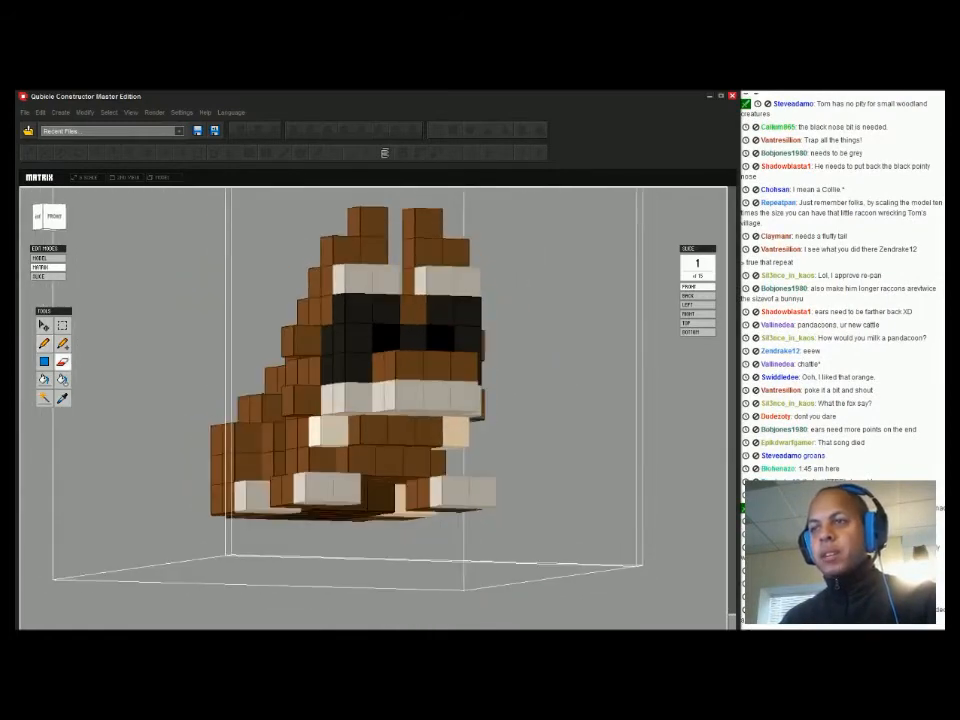
{"action": "left_click", "coordinate": [456, 432]}
Paint the brown front of the chest below the muzzle off-white
{"action": "mouse_move", "coordinate": [456, 432]}
{"action": "right_mouse_down"}
{"action": "mouse_move", "coordinate": [330, 436]}
{"action": "mouse_move", "coordinate": [500, 425]}
{"action": "mouse_move", "coordinate": [550, 440]}
{"action": "mouse_move", "coordinate": [450, 365]}
{"action": "mouse_move", "coordinate": [445, 330]}
{"action": "right_mouse_up"}
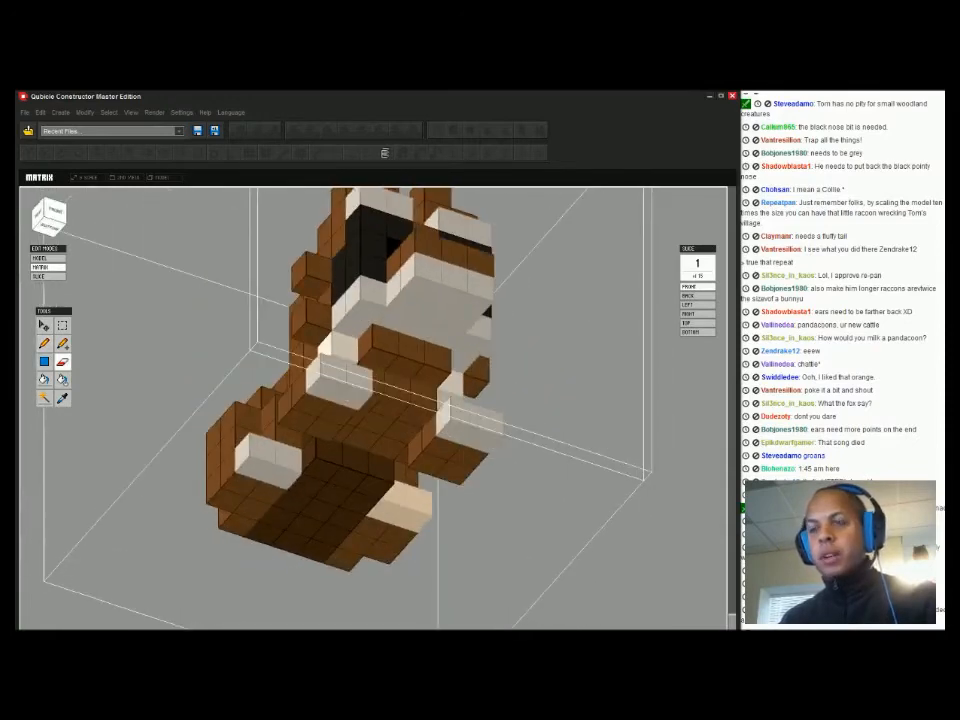
{"action": "key", "text": "b"}
{"action": "left_click", "coordinate": [382, 347]}
{"action": "mouse_move", "coordinate": [408, 353]}
{"action": "left_mouse_down"}
{"action": "mouse_move", "coordinate": [435, 362]}
{"action": "mouse_move", "coordinate": [393, 396]}
{"action": "left_mouse_up"}
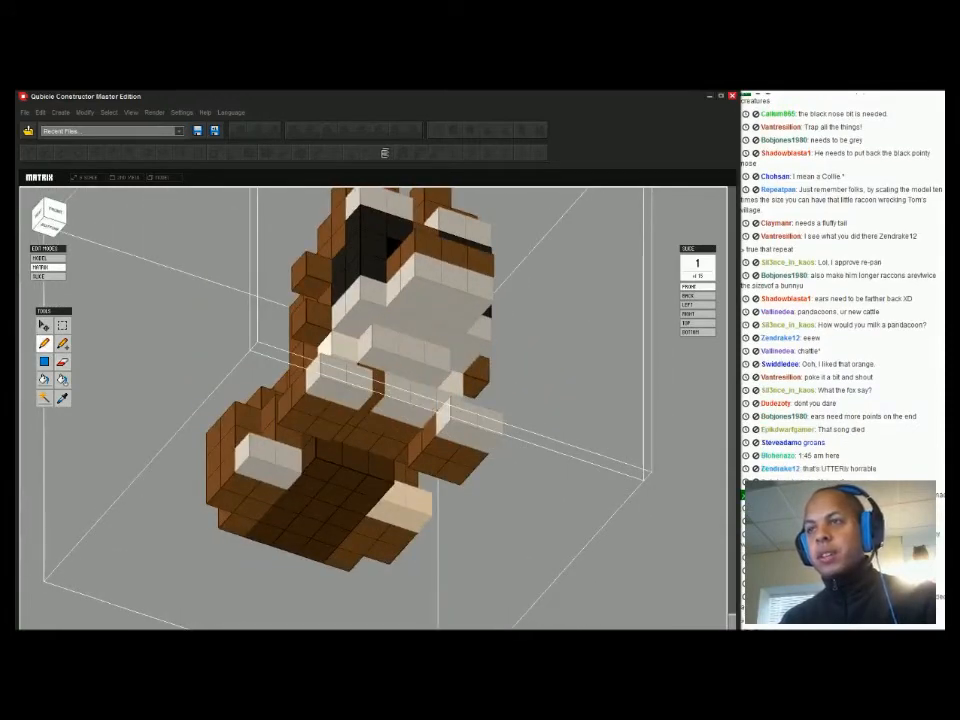
Paint the underside between the front legs and the remaining chest voxels off-white
{"action": "right_click_drag", "start_coordinate": [420, 400], "coordinate": [380, 335]}
{"action": "left_click", "coordinate": [347, 449]}
{"action": "left_click_drag", "start_coordinate": [377, 330], "coordinate": [412, 375]}
{"action": "left_click", "coordinate": [372, 368]}
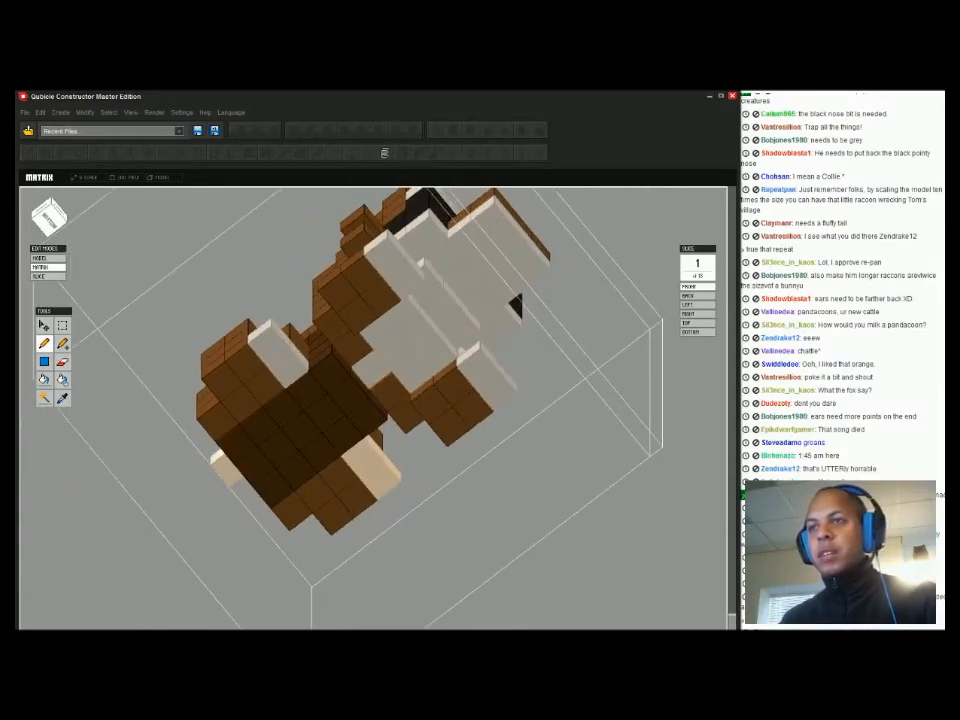
{"action": "left_click", "coordinate": [352, 349]}
{"action": "left_click", "coordinate": [390, 391]}
{"action": "right_click_drag", "start_coordinate": [392, 394], "coordinate": [255, 440]}
{"action": "left_click", "coordinate": [351, 488]}
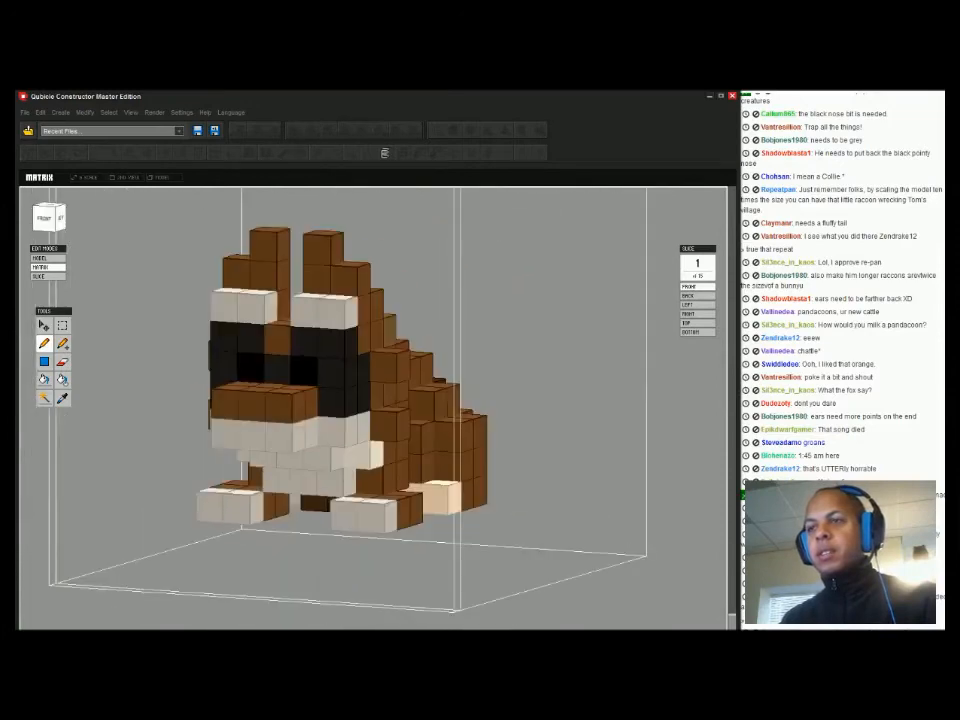
{"action": "left_click", "coordinate": [376, 455]}
Choose a greyish tan and paint the cheek tuft voxels on both sides of the head with it
{"action": "right_click_drag", "start_coordinate": [376, 455], "coordinate": [421, 480]}
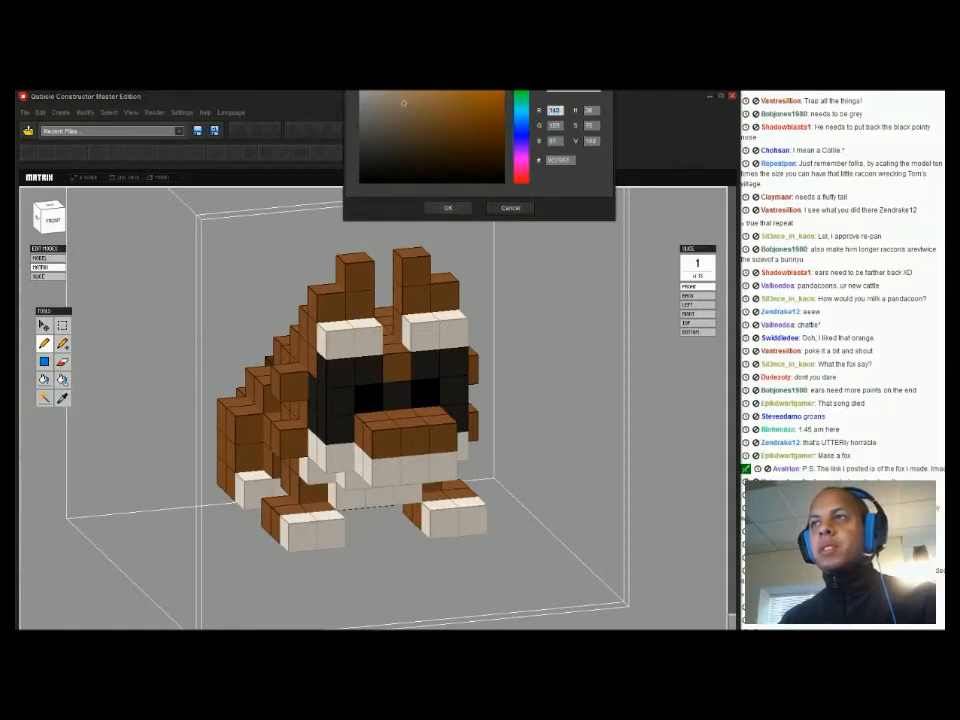
{"action": "left_click", "coordinate": [447, 207]}
{"action": "left_click", "coordinate": [290, 382]}
{"action": "left_click", "coordinate": [290, 437]}
{"action": "mouse_move", "coordinate": [500, 430]}
{"action": "right_mouse_down"}
{"action": "mouse_move", "coordinate": [420, 428]}
{"action": "mouse_move", "coordinate": [570, 420]}
{"action": "mouse_move", "coordinate": [440, 428]}
{"action": "mouse_move", "coordinate": [514, 437]}
{"action": "right_mouse_up"}
{"action": "left_click", "coordinate": [421, 370]}
{"action": "left_click", "coordinate": [419, 430]}
Check the raccoon photo and try attaching another voxel to the side of the head
{"action": "key", "text": "alt+Tab"}
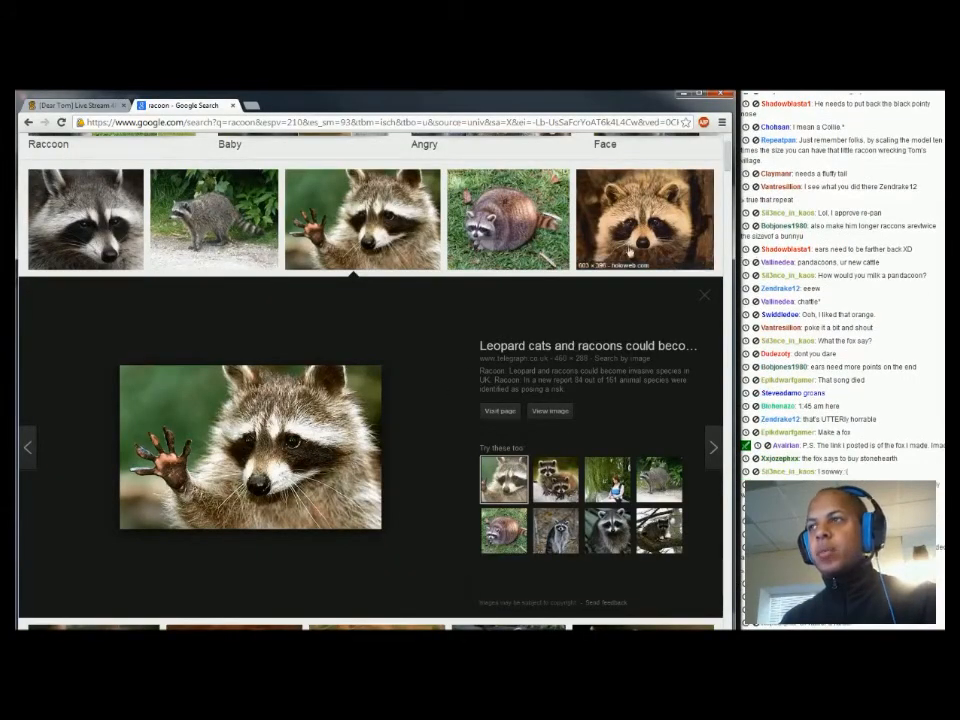
{"action": "key", "text": "alt+Tab"}
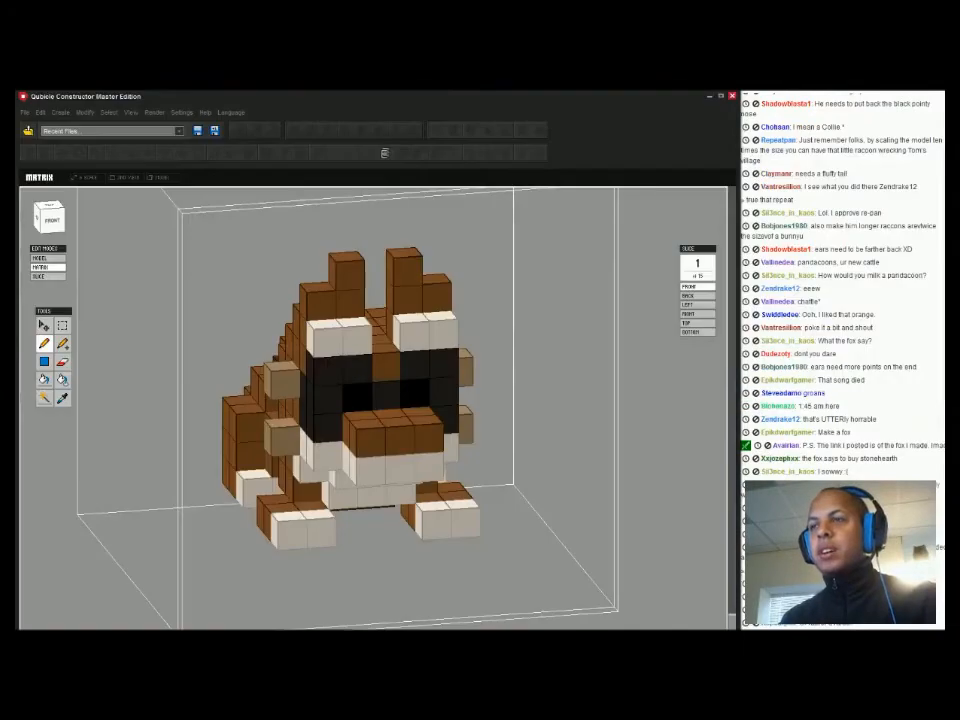
{"action": "mouse_move", "coordinate": [400, 400]}
{"action": "right_mouse_down"}
{"action": "mouse_move", "coordinate": [280, 400]}
{"action": "mouse_move", "coordinate": [490, 395]}
{"action": "right_mouse_up"}
{"action": "left_click", "coordinate": [62, 343]}
{"action": "left_click", "coordinate": [370, 354]}
{"action": "key", "text": "ctrl+z"}
Paint the upper cheek tufts and the head voxel behind the mask's top row off-white
{"action": "left_click", "coordinate": [44, 343]}
{"action": "right_click_drag", "start_coordinate": [376, 350], "coordinate": [270, 337]}
{"action": "left_click", "coordinate": [209, 331]}
{"action": "left_click", "coordinate": [230, 371]}
{"action": "mouse_move", "coordinate": [231, 370]}
{"action": "right_mouse_down"}
{"action": "mouse_move", "coordinate": [310, 358]}
{"action": "mouse_move", "coordinate": [262, 362]}
{"action": "mouse_move", "coordinate": [344, 376]}
{"action": "mouse_move", "coordinate": [328, 373]}
{"action": "right_mouse_up"}
{"action": "left_click", "coordinate": [305, 371]}
Try erasing a lower cheek tuft voxel, undo it and return to the Pencil tool
{"action": "left_click", "coordinate": [62, 361]}
{"action": "left_click", "coordinate": [338, 435]}
{"action": "right_click_drag", "start_coordinate": [338, 435], "coordinate": [213, 414]}
{"action": "mouse_move", "coordinate": [367, 420]}
{"action": "right_mouse_down"}
{"action": "mouse_move", "coordinate": [240, 424]}
{"action": "mouse_move", "coordinate": [430, 422]}
{"action": "mouse_move", "coordinate": [312, 448]}
{"action": "mouse_move", "coordinate": [345, 462]}
{"action": "mouse_move", "coordinate": [268, 428]}
{"action": "mouse_move", "coordinate": [328, 438]}
{"action": "mouse_move", "coordinate": [222, 454]}
{"action": "mouse_move", "coordinate": [334, 440]}
{"action": "mouse_move", "coordinate": [420, 462]}
{"action": "mouse_move", "coordinate": [332, 441]}
{"action": "mouse_move", "coordinate": [384, 445]}
{"action": "right_mouse_up"}
{"action": "key", "text": "ctrl+z"}
{"action": "left_click", "coordinate": [44, 344]}
{"action": "scroll", "coordinate": [345, 462], "scroll_direction": "down", "scroll_amount": 3}
Switch to the browser, open the full-body raccoon photo from Vancouver and compare its colours with the model
{"action": "key", "text": "alt+Tab"}
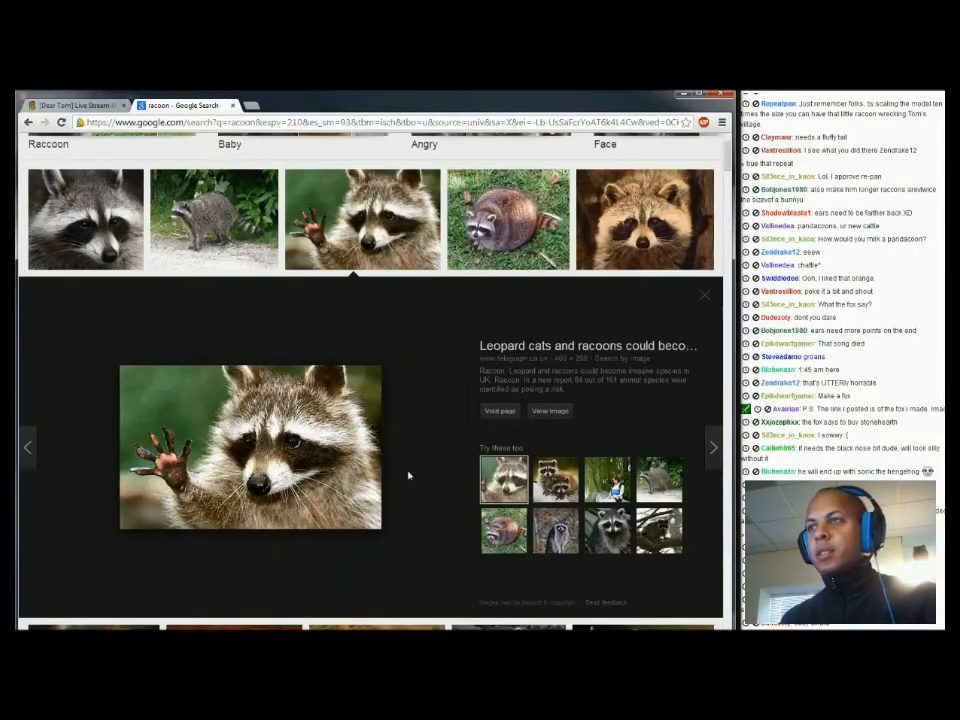
{"action": "scroll", "coordinate": [408, 476], "scroll_direction": "down", "scroll_amount": 1}
{"action": "scroll", "coordinate": [291, 343], "scroll_direction": "up", "scroll_amount": 2}
{"action": "left_click", "coordinate": [214, 282]}
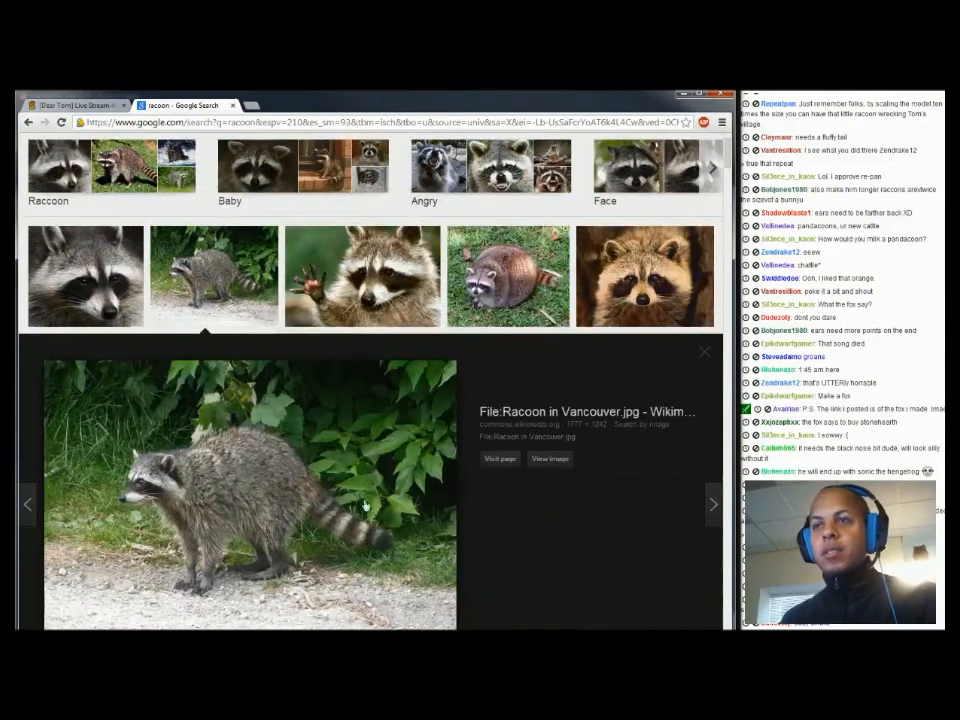
{"action": "key", "text": "alt+Tab"}
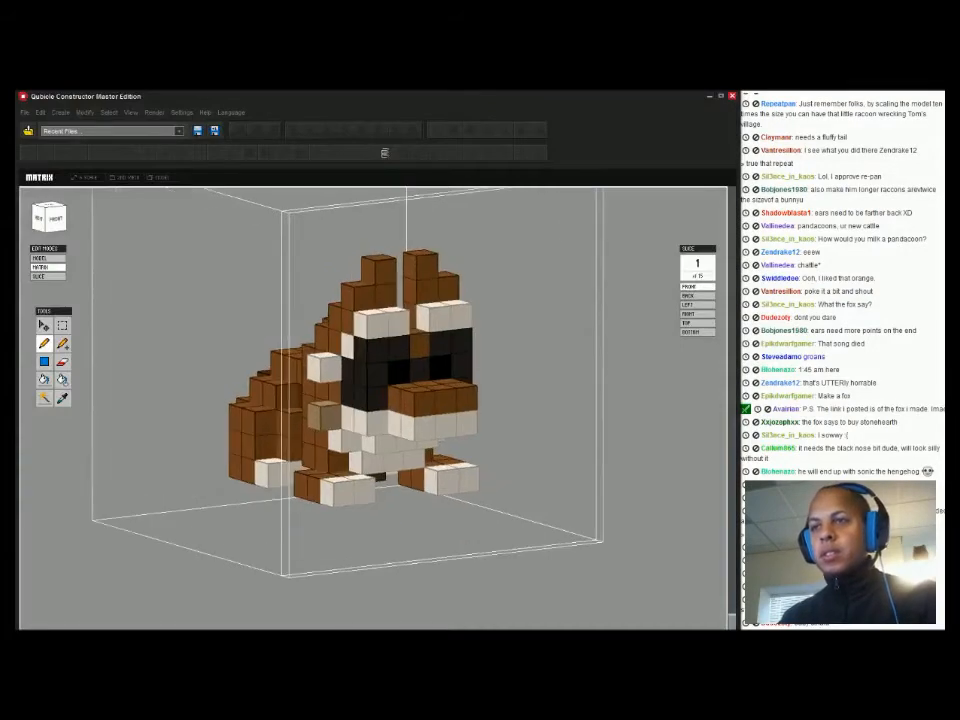
{"action": "key", "text": "alt+Tab"}
{"action": "key", "text": "alt+Tab"}
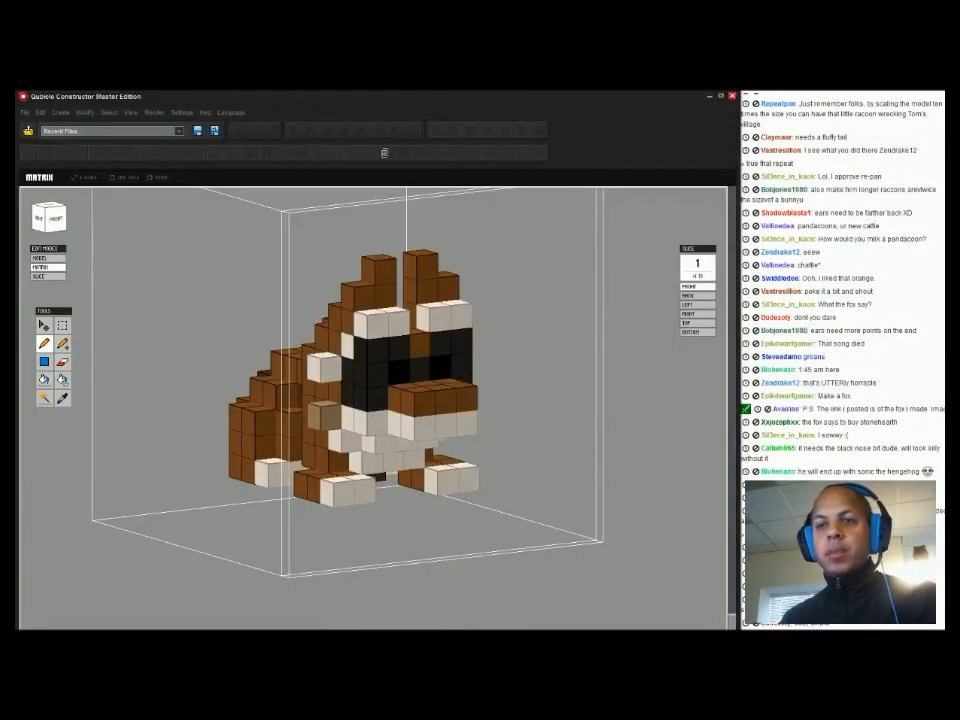
Try filling the raccoon's brown fur with a muted grey-brown, and undo the fill
{"action": "left_click", "coordinate": [112, 597]}
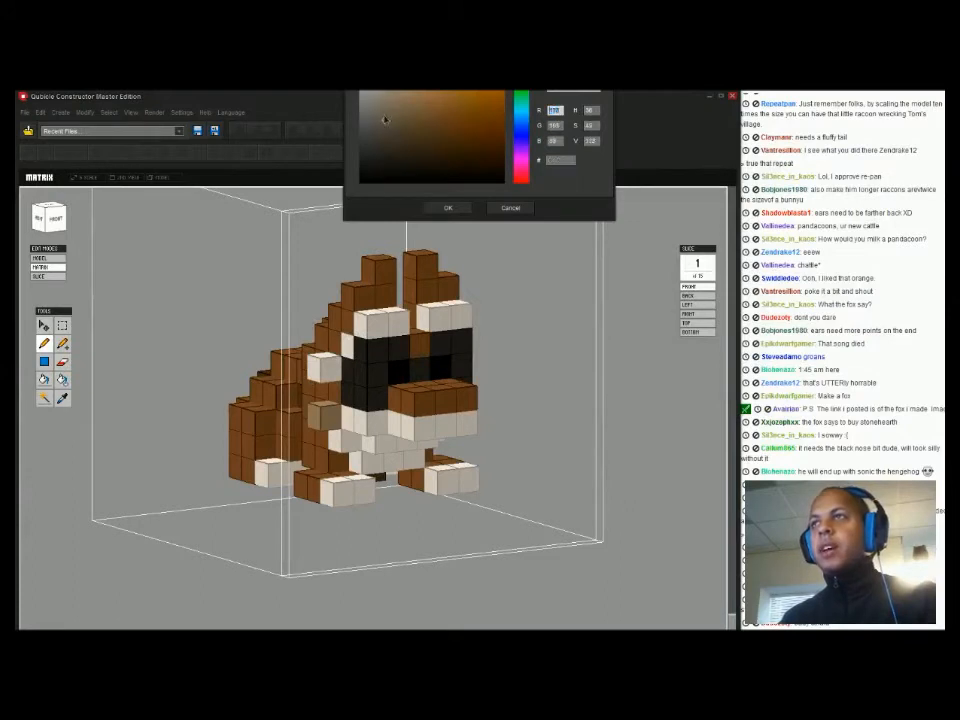
{"action": "left_click", "coordinate": [521, 120]}
{"action": "left_click_drag", "start_coordinate": [521, 98], "coordinate": [521, 53]}
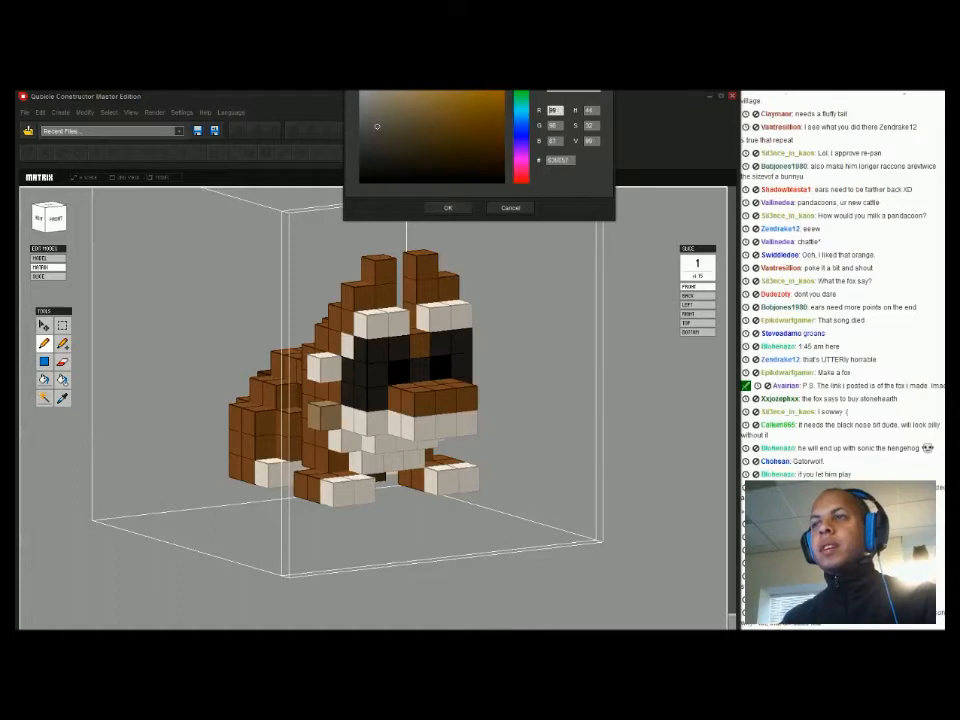
{"action": "key", "text": "Return"}
{"action": "left_click", "coordinate": [44, 380]}
{"action": "left_click", "coordinate": [430, 397]}
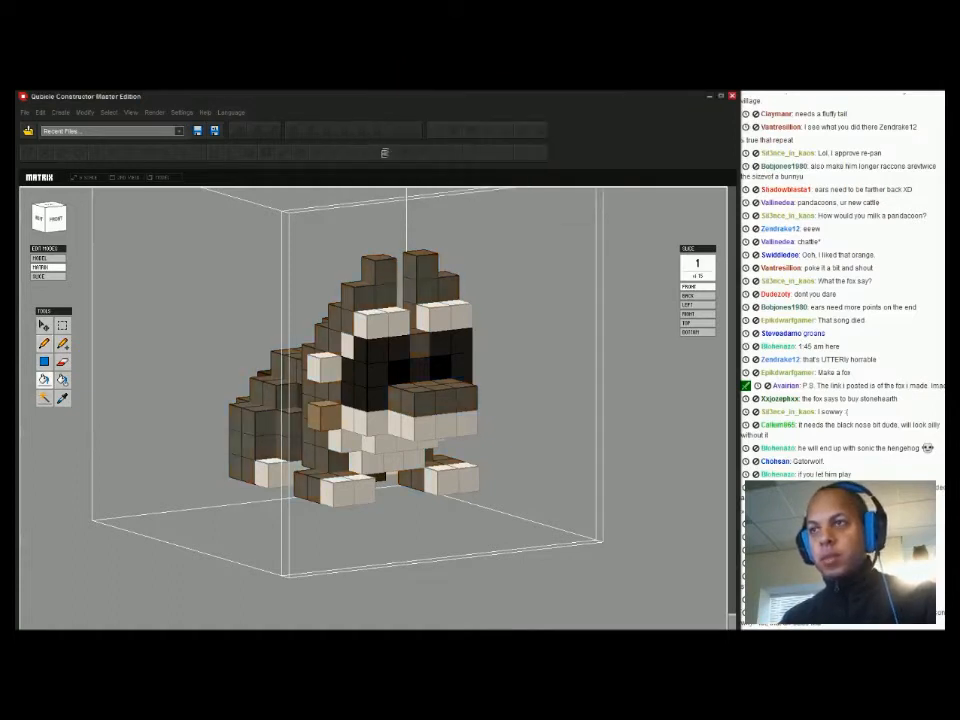
{"action": "right_click_drag", "start_coordinate": [430, 397], "coordinate": [452, 414]}
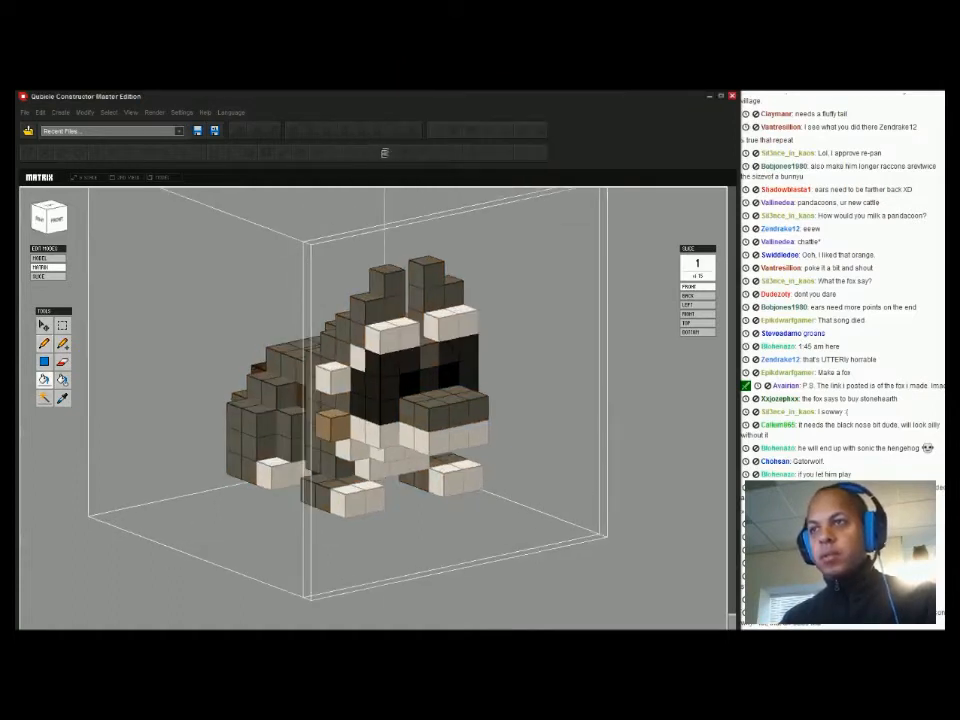
{"action": "key", "text": "ctrl+z"}
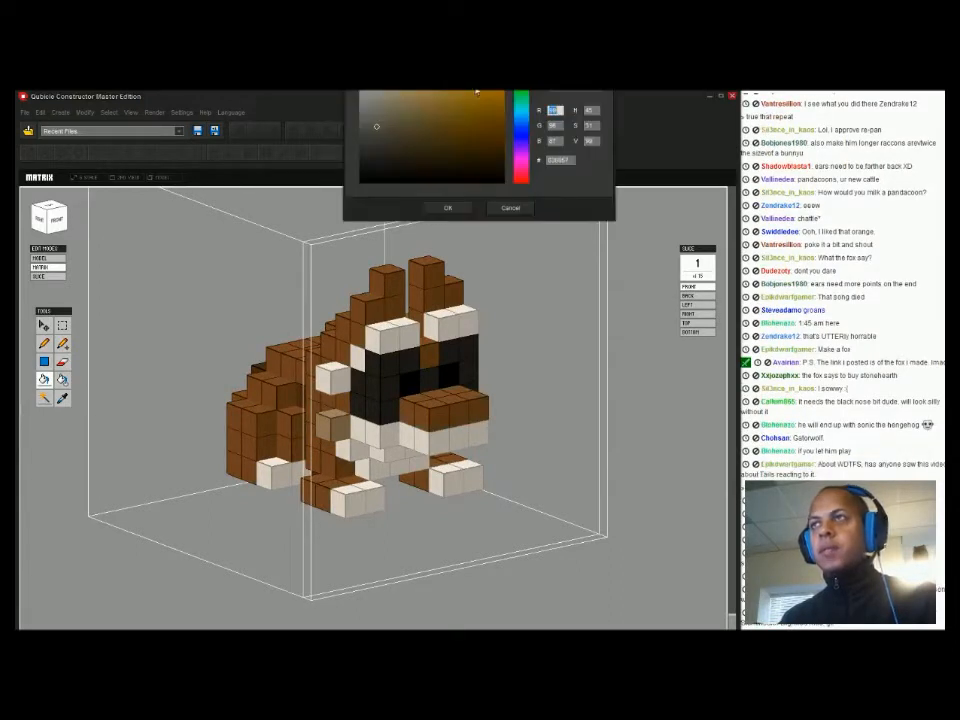
Mix a dull dark brown and fill the raccoon's body, ears, legs and muzzle top with it
{"action": "left_click", "coordinate": [521, 52]}
{"action": "left_click_drag", "start_coordinate": [397, 109], "coordinate": [407, 131]}
{"action": "left_click", "coordinate": [448, 207]}
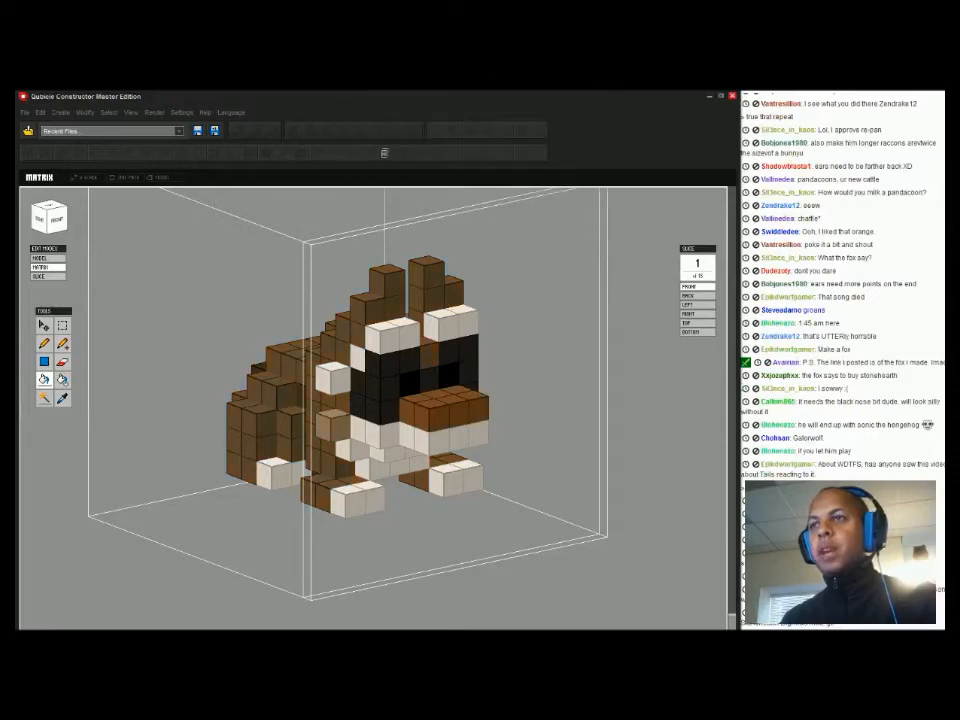
{"action": "right_click_drag", "start_coordinate": [330, 420], "coordinate": [400, 430]}
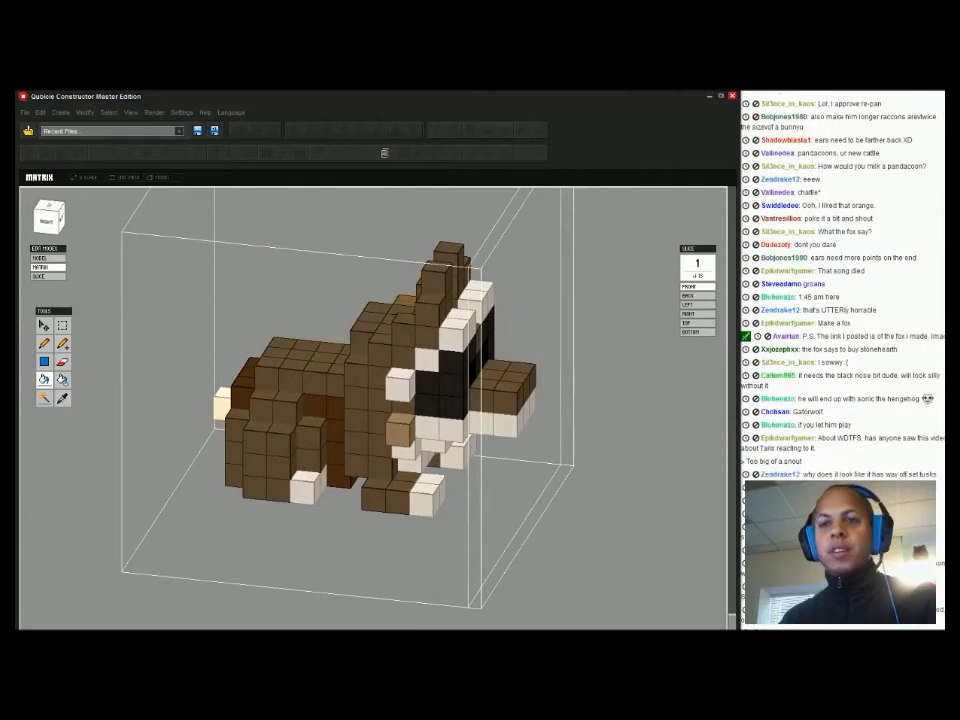
{"action": "left_click", "coordinate": [412, 140]}
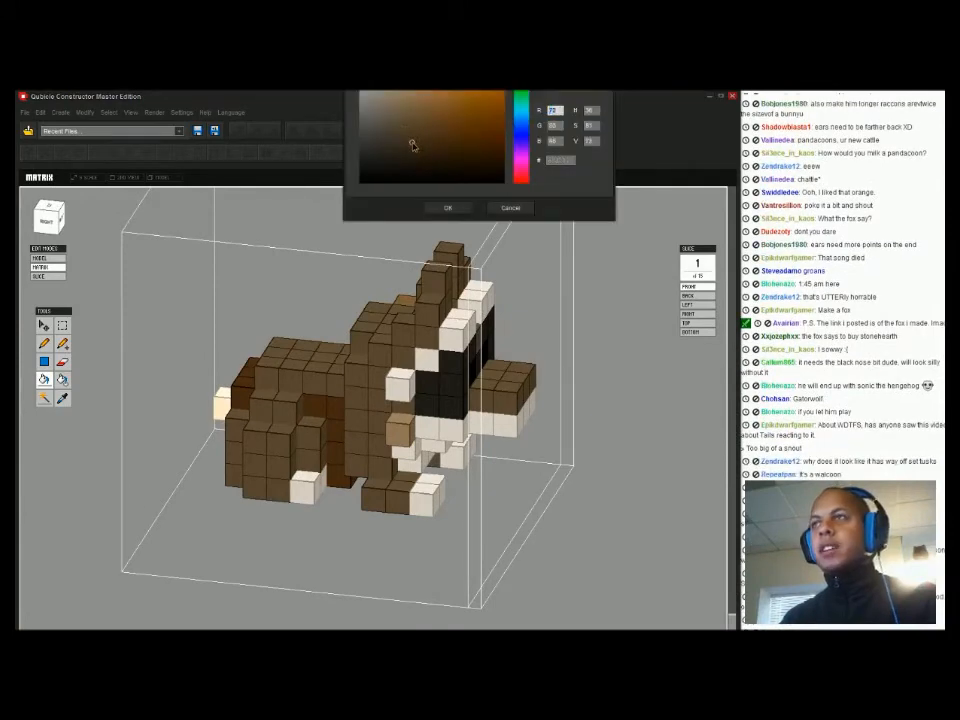
{"action": "key", "text": "Return"}
{"action": "right_click_drag", "start_coordinate": [500, 400], "coordinate": [415, 450]}
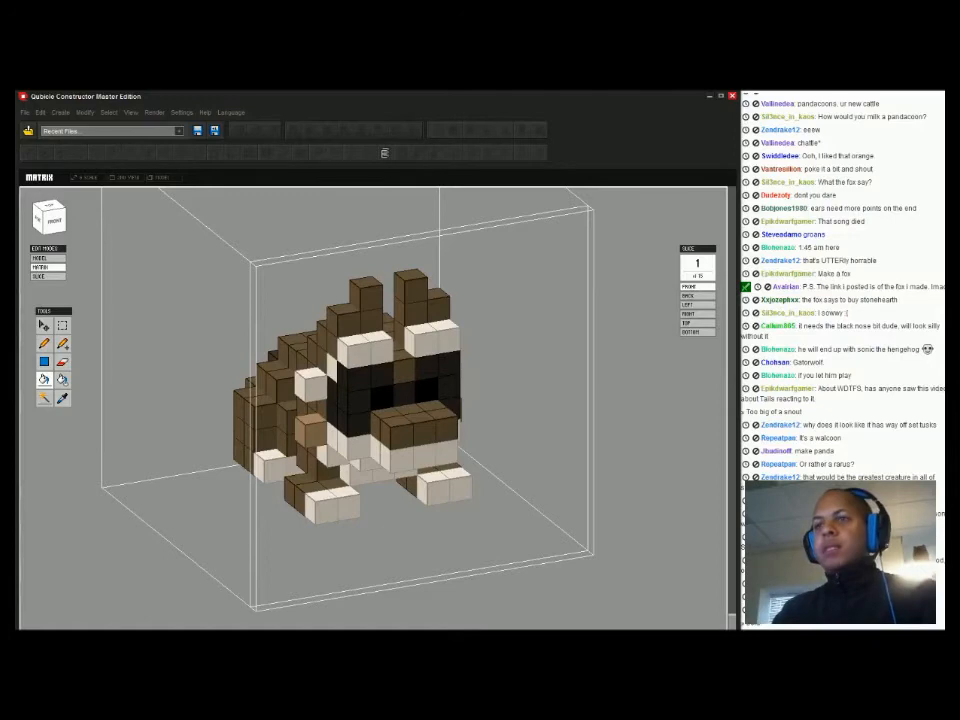
Try widening the head with extra brown voxels above the cheek tufts, erase them and return to the Pencil tool
{"action": "key", "text": "Tab"}
{"action": "key", "text": "Tab"}
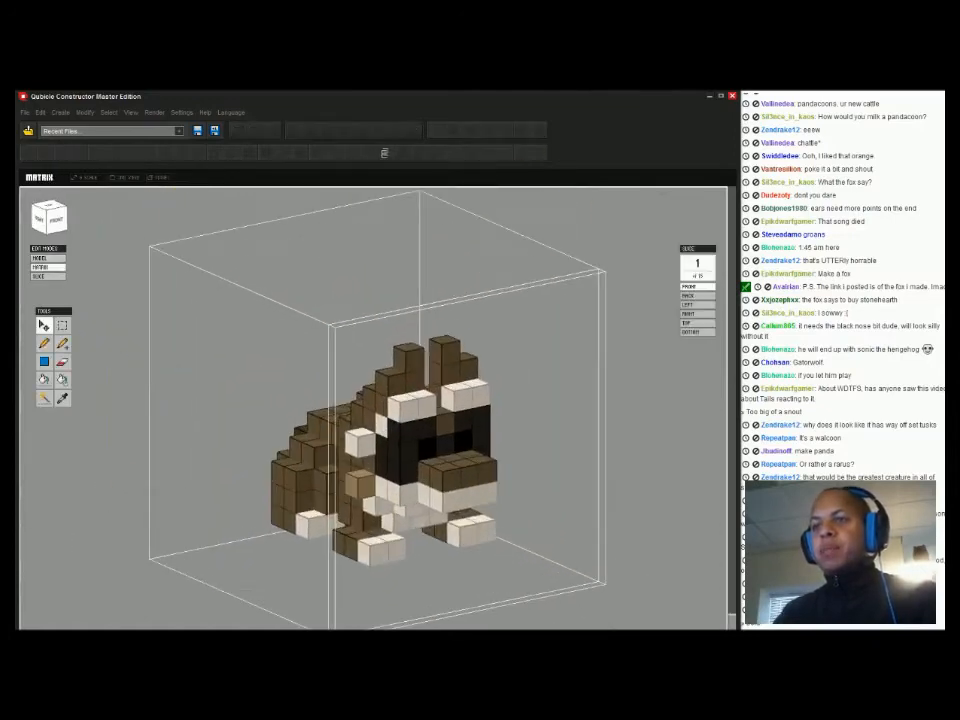
{"action": "mouse_move", "coordinate": [300, 420]}
{"action": "right_mouse_down"}
{"action": "mouse_move", "coordinate": [460, 408]}
{"action": "mouse_move", "coordinate": [385, 380]}
{"action": "mouse_move", "coordinate": [465, 390]}
{"action": "mouse_move", "coordinate": [457, 440]}
{"action": "mouse_move", "coordinate": [548, 414]}
{"action": "mouse_move", "coordinate": [345, 428]}
{"action": "mouse_move", "coordinate": [295, 410]}
{"action": "mouse_move", "coordinate": [190, 428]}
{"action": "mouse_move", "coordinate": [238, 422]}
{"action": "mouse_move", "coordinate": [150, 375]}
{"action": "mouse_move", "coordinate": [200, 370]}
{"action": "mouse_move", "coordinate": [210, 420]}
{"action": "mouse_move", "coordinate": [260, 400]}
{"action": "mouse_move", "coordinate": [240, 390]}
{"action": "right_mouse_up"}
{"action": "key", "text": "b"}
{"action": "mouse_move", "coordinate": [440, 500]}
{"action": "right_mouse_down"}
{"action": "mouse_move", "coordinate": [362, 533]}
{"action": "mouse_move", "coordinate": [450, 526]}
{"action": "mouse_move", "coordinate": [270, 528]}
{"action": "mouse_move", "coordinate": [460, 513]}
{"action": "mouse_move", "coordinate": [268, 520]}
{"action": "mouse_move", "coordinate": [440, 515]}
{"action": "right_mouse_up"}
{"action": "left_click", "coordinate": [62, 344]}
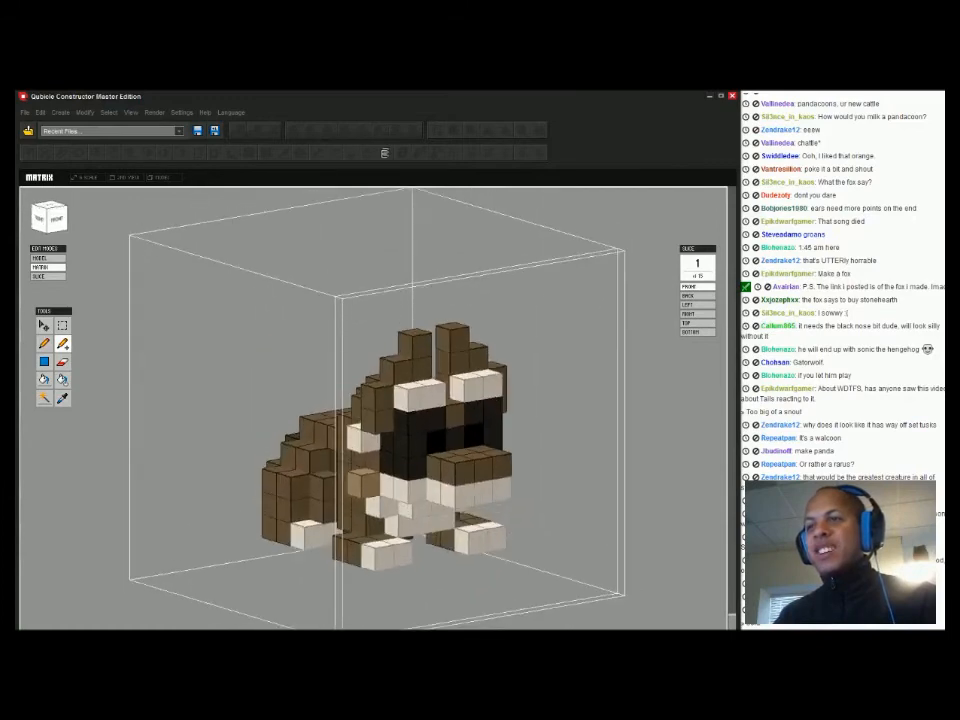
{"action": "left_click", "coordinate": [63, 362]}
{"action": "mouse_move", "coordinate": [380, 400]}
{"action": "right_mouse_down"}
{"action": "mouse_move", "coordinate": [112, 404]}
{"action": "mouse_move", "coordinate": [504, 402]}
{"action": "right_mouse_up"}
{"action": "left_click", "coordinate": [44, 343]}
{"action": "right_click_drag", "start_coordinate": [457, 436], "coordinate": [200, 436]}
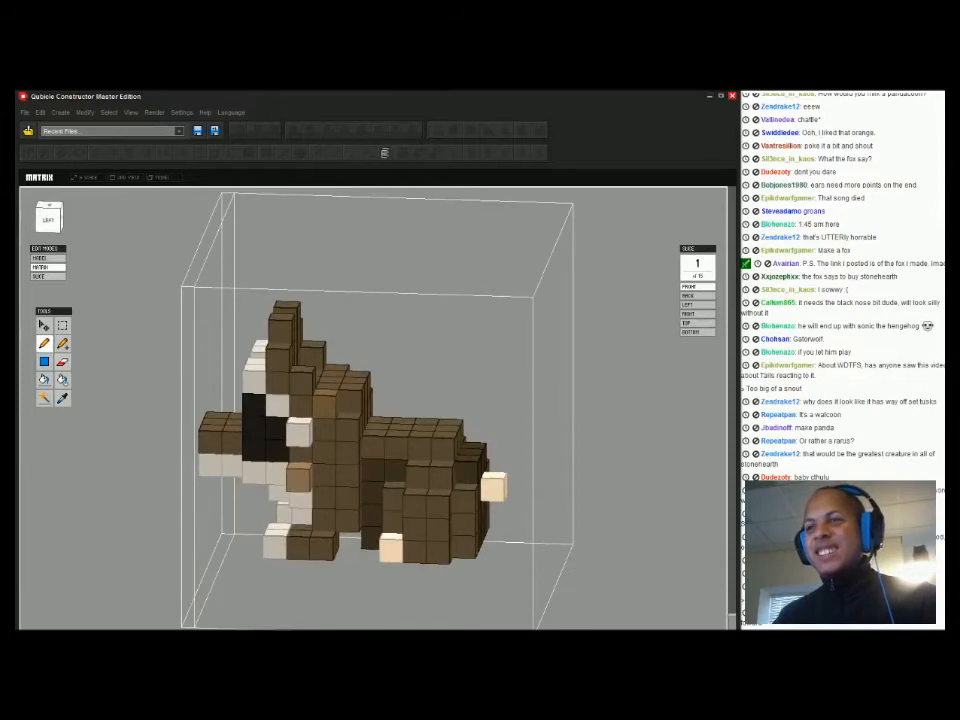
Paint the off-white voxels behind the mask black and recolour the cheek tufts, upper ones tan and lower ones dark brown
{"action": "left_click", "coordinate": [277, 405]}
{"action": "right_click_drag", "start_coordinate": [277, 405], "coordinate": [455, 412]}
{"action": "left_click", "coordinate": [327, 430]}
{"action": "left_click", "coordinate": [331, 430]}
{"action": "left_click", "coordinate": [331, 430]}
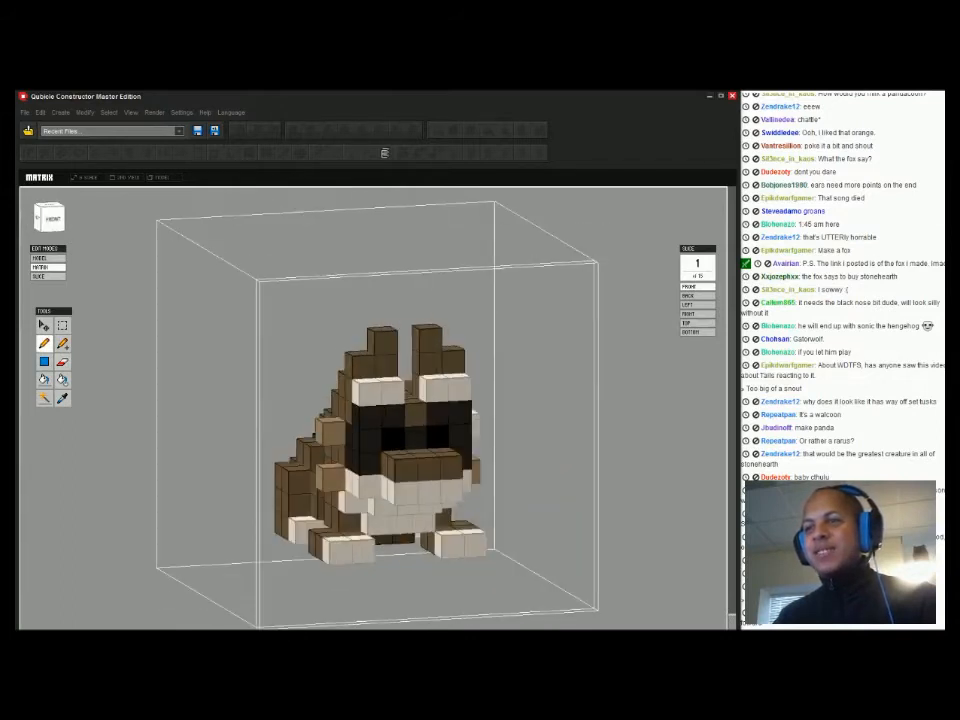
{"action": "left_click", "coordinate": [476, 424]}
{"action": "left_click", "coordinate": [331, 479]}
{"action": "right_click_drag", "start_coordinate": [335, 475], "coordinate": [450, 472]}
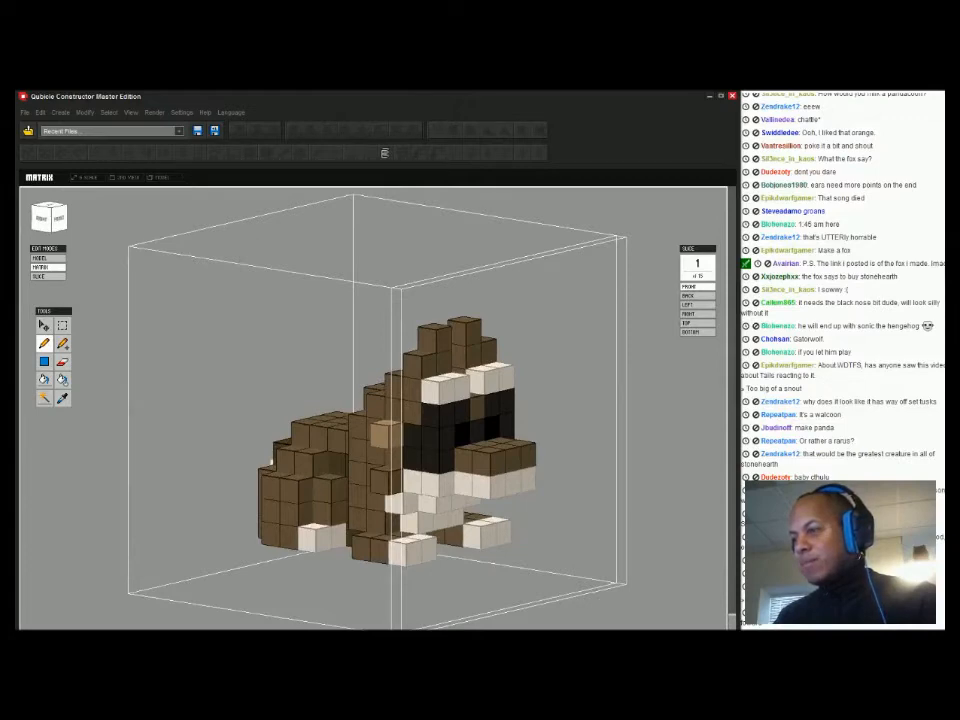
Erase the off-white voxel jutting out beside the upper chest on each side
{"action": "right_click_drag", "start_coordinate": [460, 478], "coordinate": [387, 513]}
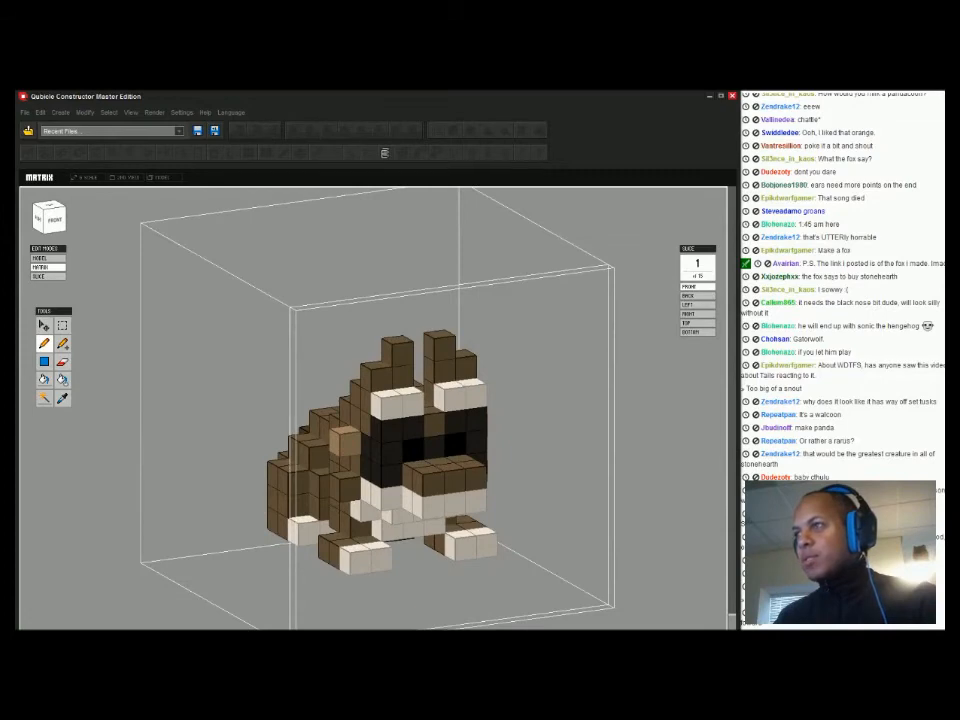
{"action": "mouse_move", "coordinate": [387, 510]}
{"action": "right_mouse_down"}
{"action": "mouse_move", "coordinate": [610, 492]}
{"action": "mouse_move", "coordinate": [387, 490]}
{"action": "mouse_move", "coordinate": [408, 512]}
{"action": "mouse_move", "coordinate": [435, 516]}
{"action": "mouse_move", "coordinate": [350, 520]}
{"action": "mouse_move", "coordinate": [368, 496]}
{"action": "mouse_move", "coordinate": [396, 514]}
{"action": "mouse_move", "coordinate": [460, 484]}
{"action": "right_mouse_up"}
{"action": "key", "text": "1"}
{"action": "scroll", "coordinate": [435, 516], "scroll_direction": "down", "scroll_amount": 4}
{"action": "key", "text": "2"}
{"action": "scroll", "coordinate": [396, 514], "scroll_direction": "up", "scroll_amount": 4}
{"action": "key", "text": "e"}
{"action": "left_click", "coordinate": [382, 477]}
{"action": "right_click_drag", "start_coordinate": [382, 477], "coordinate": [316, 468]}
{"action": "left_click", "coordinate": [430, 474]}
Repaint the voxel uncovered beneath the cheek on each side of the model, working from below
{"action": "mouse_move", "coordinate": [430, 474]}
{"action": "right_mouse_down"}
{"action": "mouse_move", "coordinate": [346, 468]}
{"action": "mouse_move", "coordinate": [520, 468]}
{"action": "mouse_move", "coordinate": [500, 392]}
{"action": "mouse_move", "coordinate": [482, 426]}
{"action": "right_mouse_up"}
{"action": "key", "text": "b"}
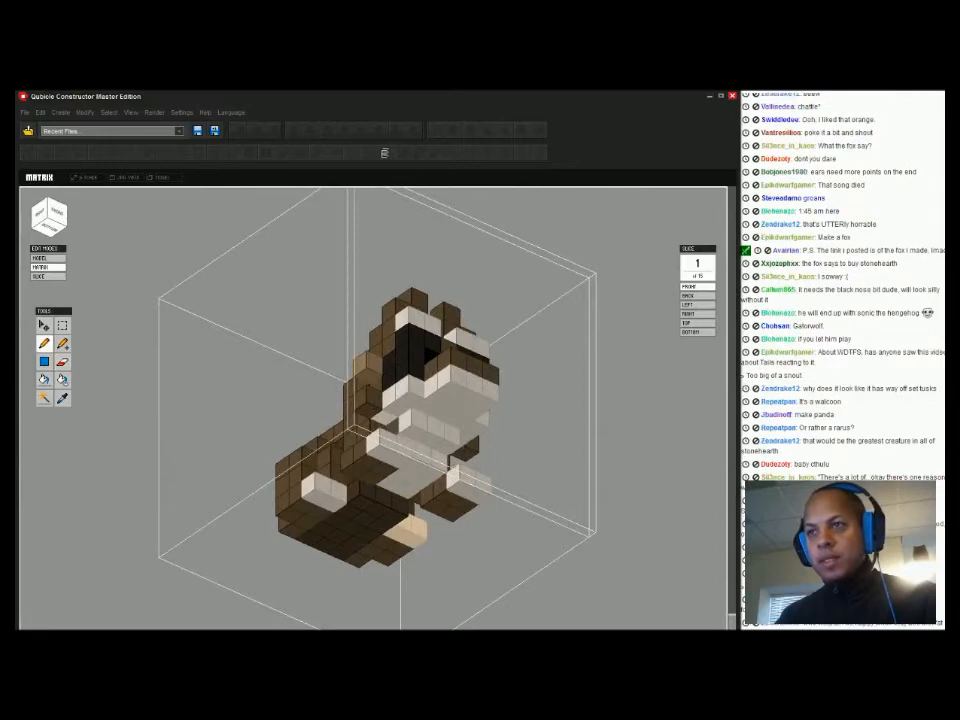
{"action": "left_click", "coordinate": [384, 418]}
{"action": "right_click_drag", "start_coordinate": [384, 418], "coordinate": [306, 420]}
{"action": "left_click", "coordinate": [390, 412]}
{"action": "right_click_drag", "start_coordinate": [390, 412], "coordinate": [535, 486]}
Switch to the browser, compare the Vancouver raccoon photo with the model and return to Qubicle
{"action": "key", "text": "alt+Tab"}
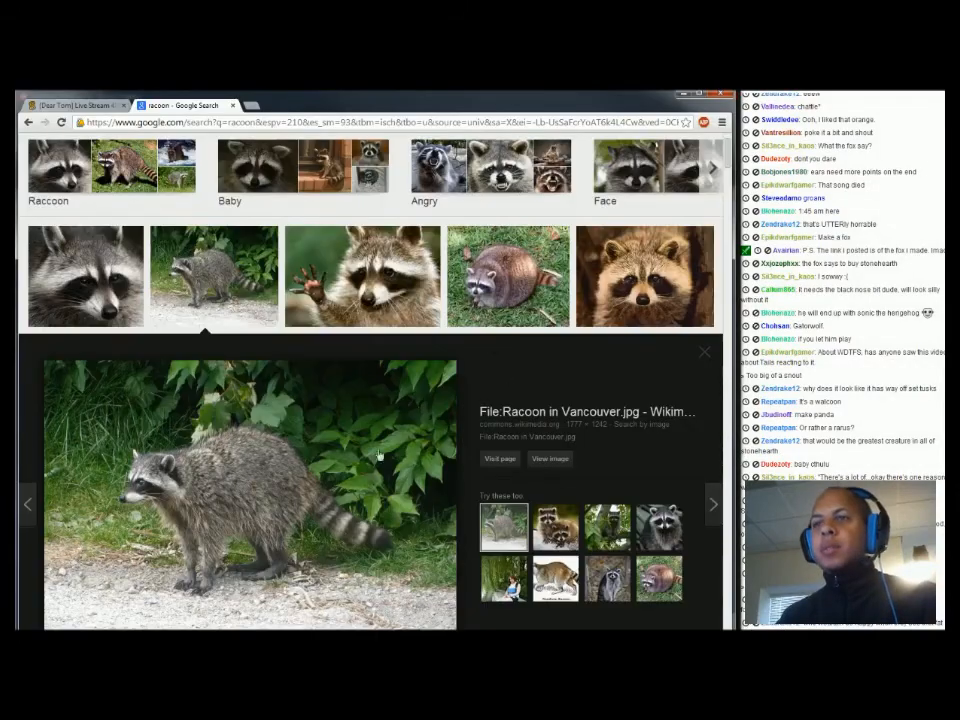
{"action": "key", "text": "alt+Tab"}
{"action": "key", "text": "alt+Tab"}
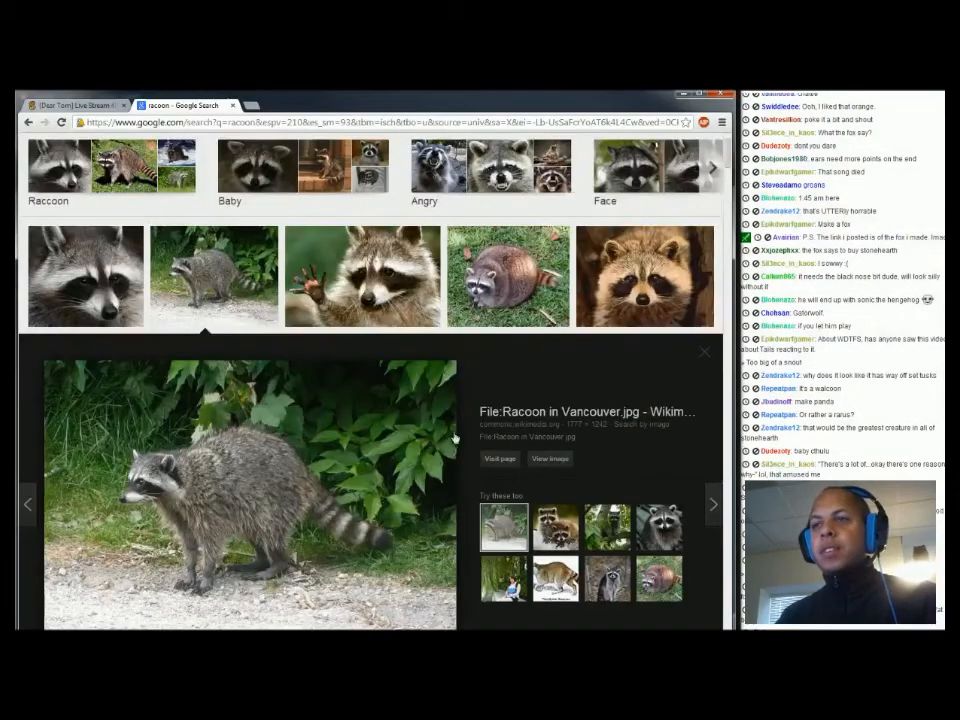
{"action": "key", "text": "alt+Tab"}
Fill the off-white paws on all four feet with tan
{"action": "right_click_drag", "start_coordinate": [471, 424], "coordinate": [396, 520]}
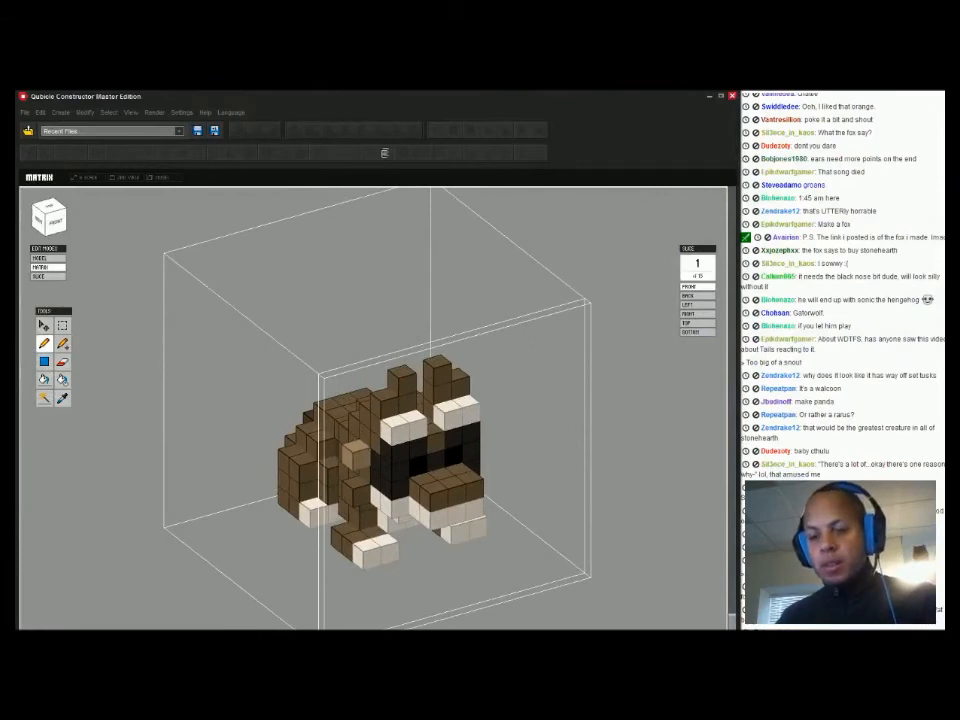
{"action": "left_click", "coordinate": [44, 380]}
{"action": "left_click", "coordinate": [376, 552]}
{"action": "left_click", "coordinate": [466, 531]}
{"action": "left_click", "coordinate": [316, 513]}
{"action": "mouse_move", "coordinate": [396, 520]}
{"action": "right_mouse_down"}
{"action": "mouse_move", "coordinate": [290, 500]}
{"action": "mouse_move", "coordinate": [452, 484]}
{"action": "mouse_move", "coordinate": [398, 521]}
{"action": "mouse_move", "coordinate": [436, 482]}
{"action": "mouse_move", "coordinate": [412, 470]}
{"action": "mouse_move", "coordinate": [369, 472]}
{"action": "right_mouse_up"}
{"action": "left_click", "coordinate": [441, 515]}
Erase the upper cheek tuft on one side, try a paint stroke along the head's side and undo that stroke
{"action": "left_click", "coordinate": [63, 362]}
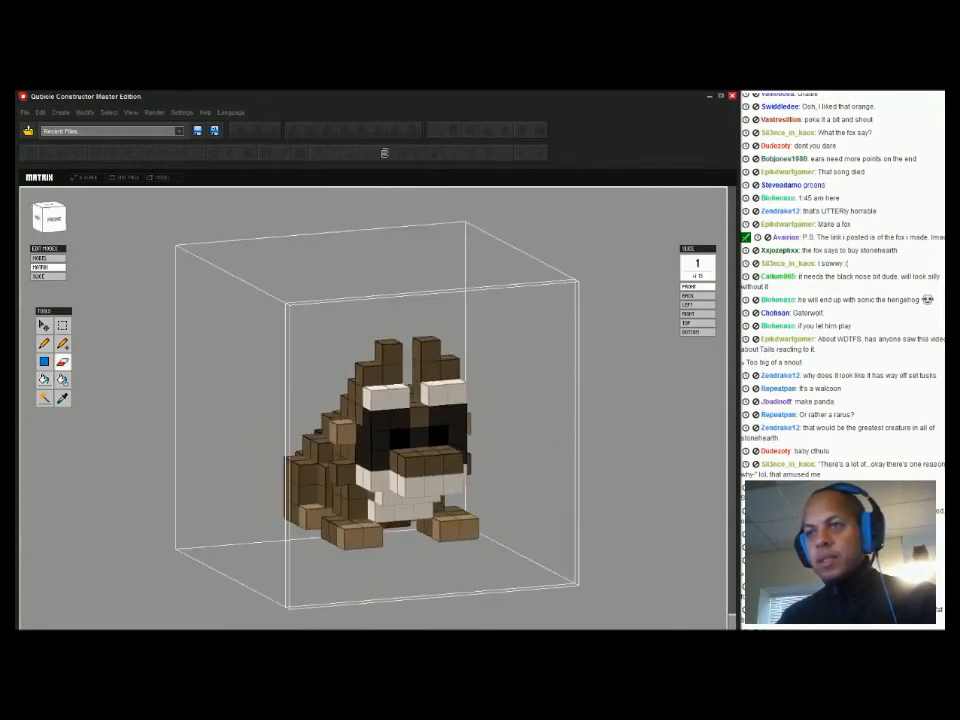
{"action": "left_click", "coordinate": [342, 432]}
{"action": "mouse_move", "coordinate": [342, 432]}
{"action": "right_mouse_down"}
{"action": "mouse_move", "coordinate": [258, 430]}
{"action": "mouse_move", "coordinate": [410, 442]}
{"action": "mouse_move", "coordinate": [362, 409]}
{"action": "mouse_move", "coordinate": [378, 436]}
{"action": "mouse_move", "coordinate": [406, 416]}
{"action": "right_mouse_up"}
{"action": "left_click", "coordinate": [44, 343]}
{"action": "left_click_drag", "start_coordinate": [431, 408], "coordinate": [412, 446]}
{"action": "key", "text": "ctrl+z"}
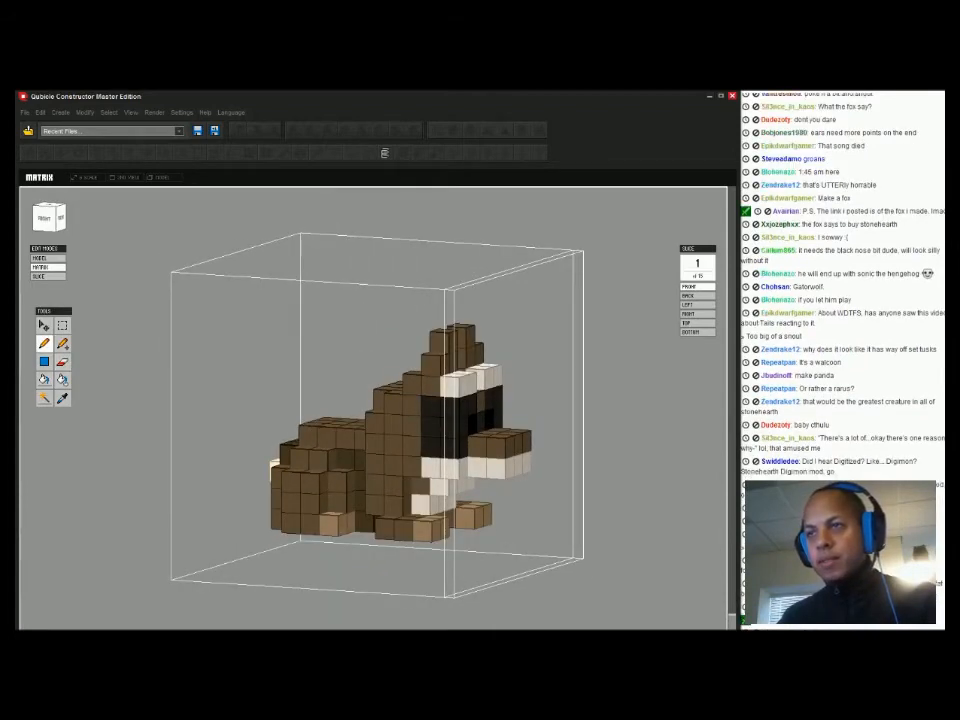
Touch up the voxel colours along both sides of the head around the mask
{"action": "right_click_drag", "start_coordinate": [420, 435], "coordinate": [275, 447]}
{"action": "left_click_drag", "start_coordinate": [314, 430], "coordinate": [315, 411]}
{"action": "right_click_drag", "start_coordinate": [315, 411], "coordinate": [461, 414]}
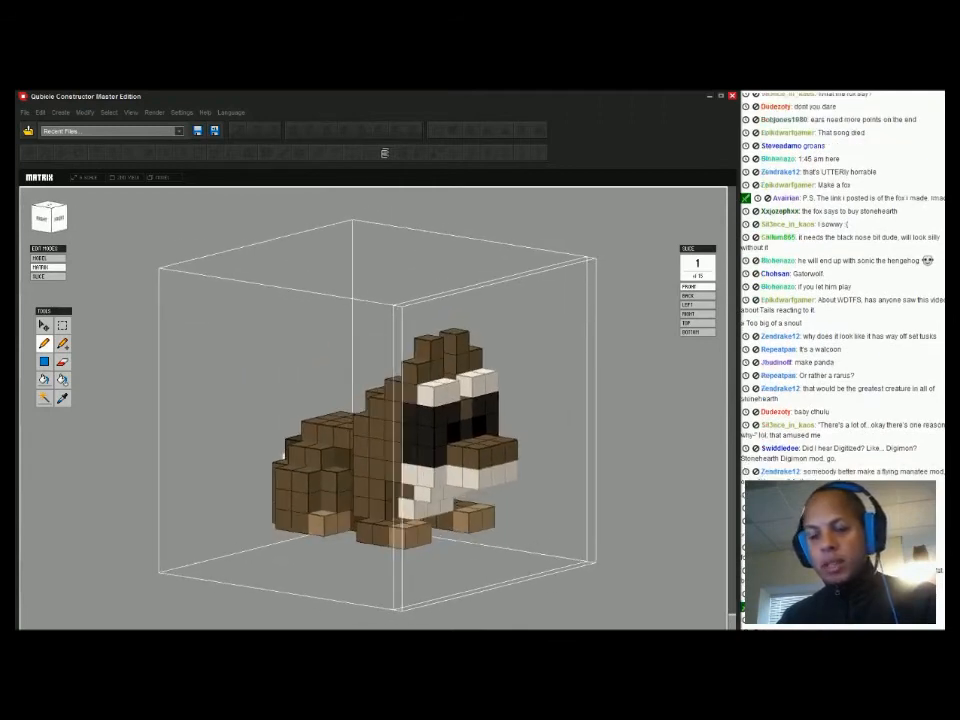
{"action": "left_click_drag", "start_coordinate": [410, 456], "coordinate": [439, 457]}
{"action": "mouse_move", "coordinate": [439, 457]}
{"action": "right_mouse_down"}
{"action": "mouse_move", "coordinate": [355, 457]}
{"action": "mouse_move", "coordinate": [480, 440]}
{"action": "right_mouse_up"}
Rebuild the cheek tufts on both sides of the head as short off-white columns topped with a tan voxel
{"action": "left_click", "coordinate": [62, 343]}
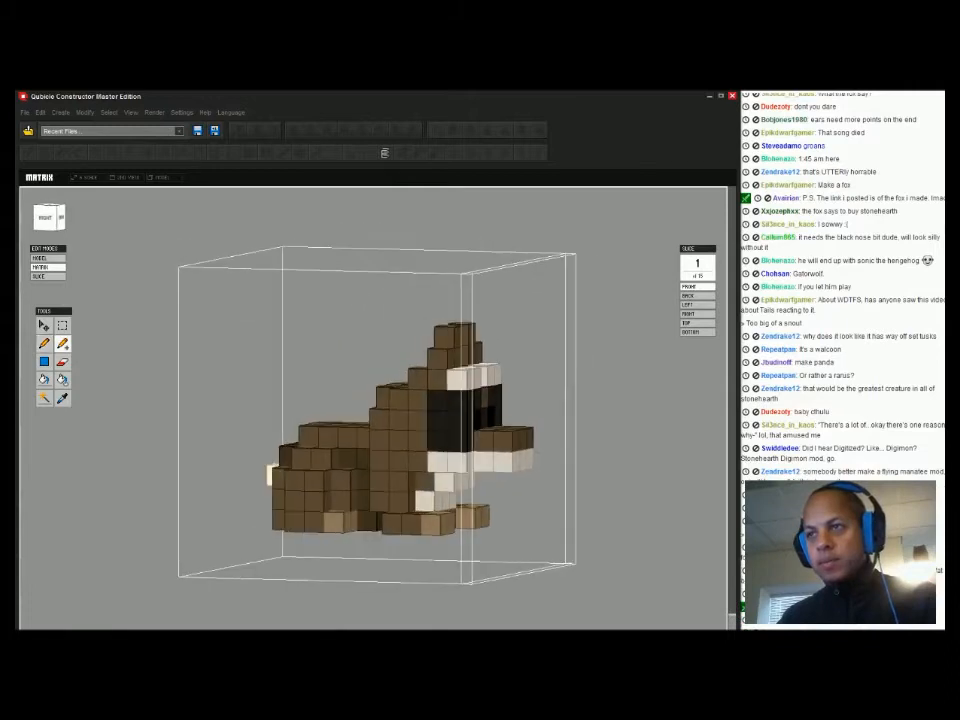
{"action": "left_click", "coordinate": [416, 462]}
{"action": "right_click_drag", "start_coordinate": [430, 455], "coordinate": [225, 453]}
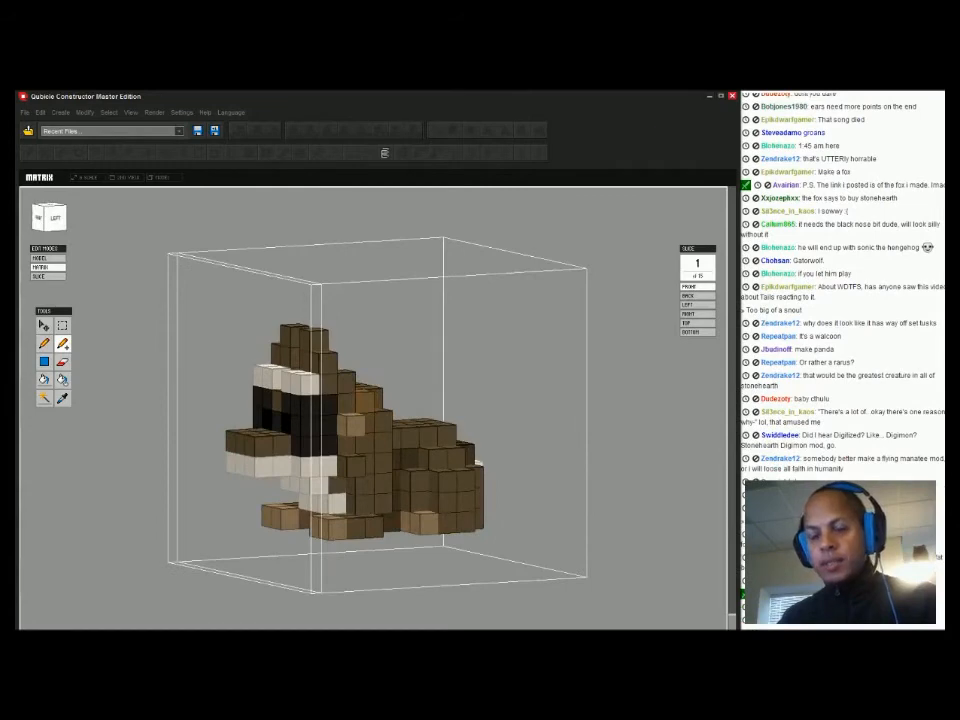
{"action": "key", "text": "p"}
{"action": "left_click", "coordinate": [350, 467]}
{"action": "key", "text": "a"}
{"action": "left_click", "coordinate": [351, 447]}
{"action": "key", "text": "e"}
{"action": "left_click", "coordinate": [351, 425]}
{"action": "mouse_move", "coordinate": [351, 425]}
{"action": "right_mouse_down"}
{"action": "mouse_move", "coordinate": [470, 445]}
{"action": "mouse_move", "coordinate": [325, 460]}
{"action": "mouse_move", "coordinate": [500, 446]}
{"action": "right_mouse_up"}
{"action": "key", "text": "p"}
{"action": "key", "text": "a"}
{"action": "left_click", "coordinate": [431, 434]}
Reshape both ears into low, wide blocks and erase their inner voxels so they sit farther apart
{"action": "mouse_move", "coordinate": [431, 434]}
{"action": "right_mouse_down"}
{"action": "mouse_move", "coordinate": [315, 412]}
{"action": "mouse_move", "coordinate": [375, 436]}
{"action": "mouse_move", "coordinate": [432, 438]}
{"action": "mouse_move", "coordinate": [358, 434]}
{"action": "mouse_move", "coordinate": [430, 408]}
{"action": "mouse_move", "coordinate": [305, 420]}
{"action": "mouse_move", "coordinate": [390, 412]}
{"action": "right_mouse_up"}
{"action": "key", "text": "e"}
{"action": "left_click", "coordinate": [346, 403]}
{"action": "key", "text": "a"}
{"action": "key", "text": "e"}
{"action": "left_click", "coordinate": [411, 365]}
{"action": "left_click", "coordinate": [448, 356]}
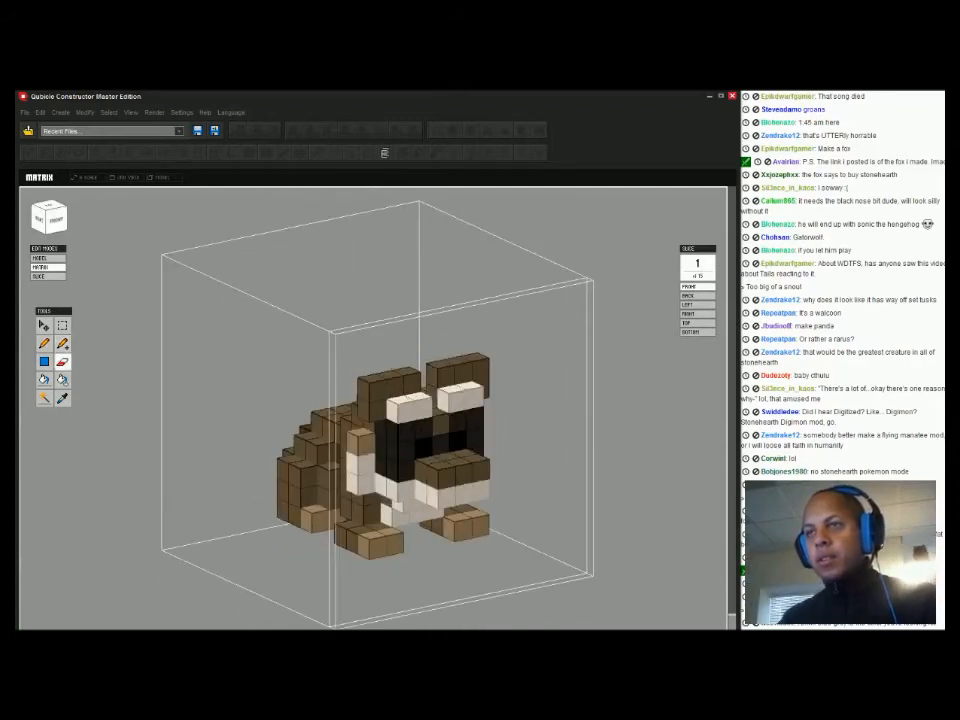
{"action": "left_click", "coordinate": [411, 382]}
{"action": "left_click", "coordinate": [437, 375]}
Trim the leftover ear voxels from behind the head and erase the pale tail voxel on the rump
{"action": "mouse_move", "coordinate": [437, 376]}
{"action": "right_mouse_down"}
{"action": "mouse_move", "coordinate": [397, 378]}
{"action": "mouse_move", "coordinate": [526, 408]}
{"action": "mouse_move", "coordinate": [581, 400]}
{"action": "right_mouse_up"}
{"action": "key", "text": "a"}
{"action": "key", "text": "e"}
{"action": "left_click", "coordinate": [332, 356]}
{"action": "left_click", "coordinate": [415, 355]}
{"action": "mouse_move", "coordinate": [415, 355]}
{"action": "right_mouse_down"}
{"action": "mouse_move", "coordinate": [270, 390]}
{"action": "mouse_move", "coordinate": [262, 358]}
{"action": "mouse_move", "coordinate": [380, 392]}
{"action": "mouse_move", "coordinate": [424, 370]}
{"action": "mouse_move", "coordinate": [394, 378]}
{"action": "right_mouse_up"}
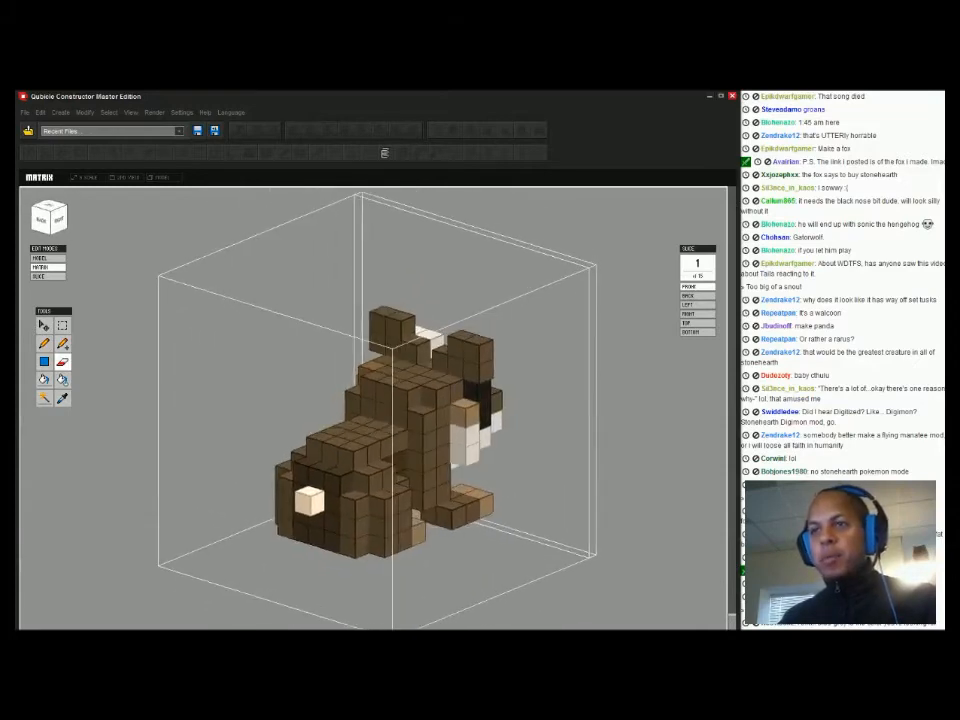
{"action": "left_click", "coordinate": [310, 500]}
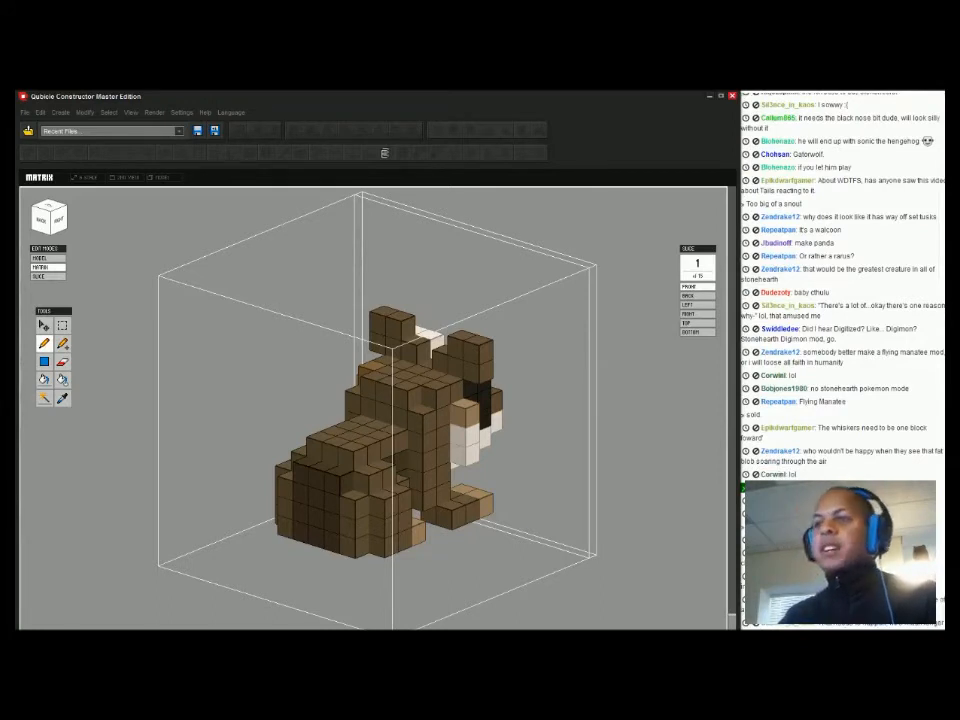
Duplicate the raccoon in Model mode, replace the original with a second pasted copy and space the two apart along the red axis
{"action": "right_click_drag", "start_coordinate": [600, 500], "coordinate": [404, 508]}
{"action": "key", "text": "Tab"}
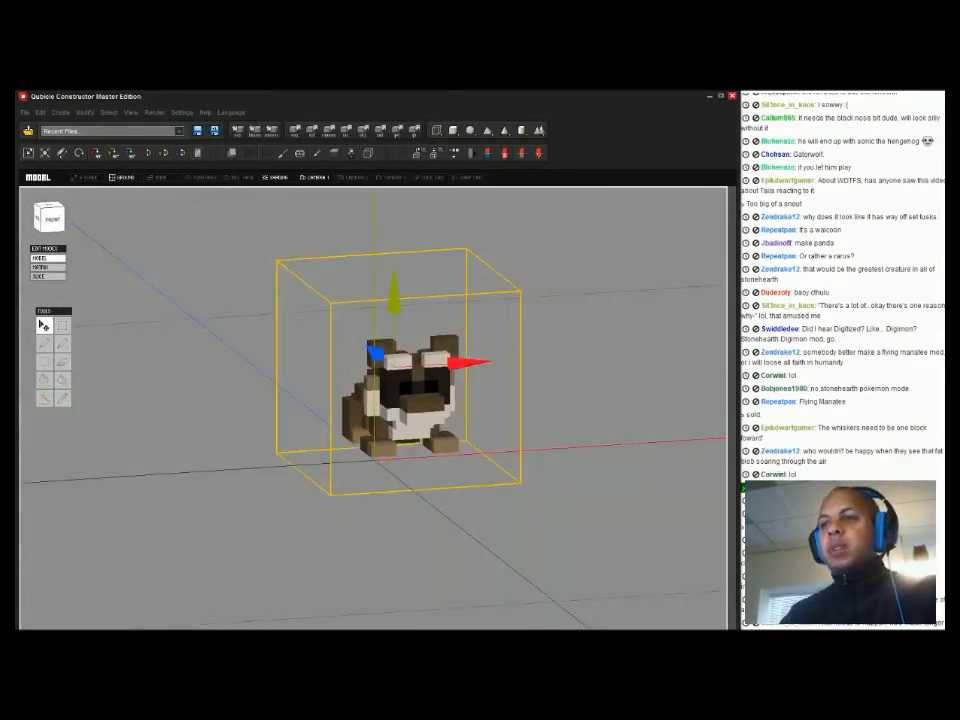
{"action": "key", "text": "ctrl+v"}
{"action": "left_click_drag", "start_coordinate": [510, 328], "coordinate": [672, 318]}
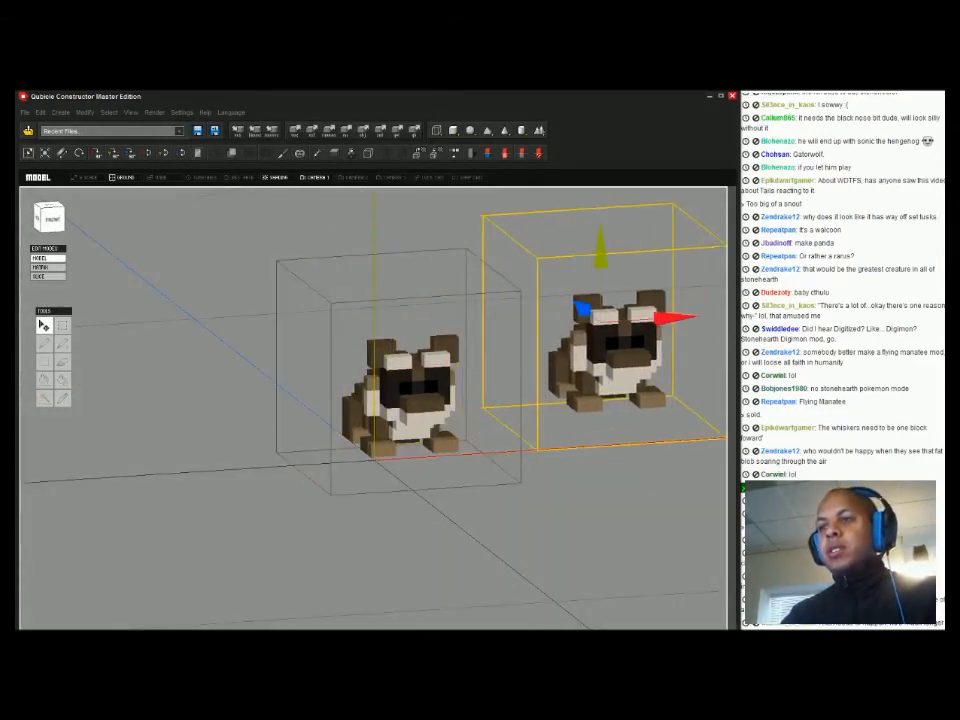
{"action": "left_click", "coordinate": [405, 400]}
{"action": "key", "text": "Delete"}
{"action": "key", "text": "ctrl+v"}
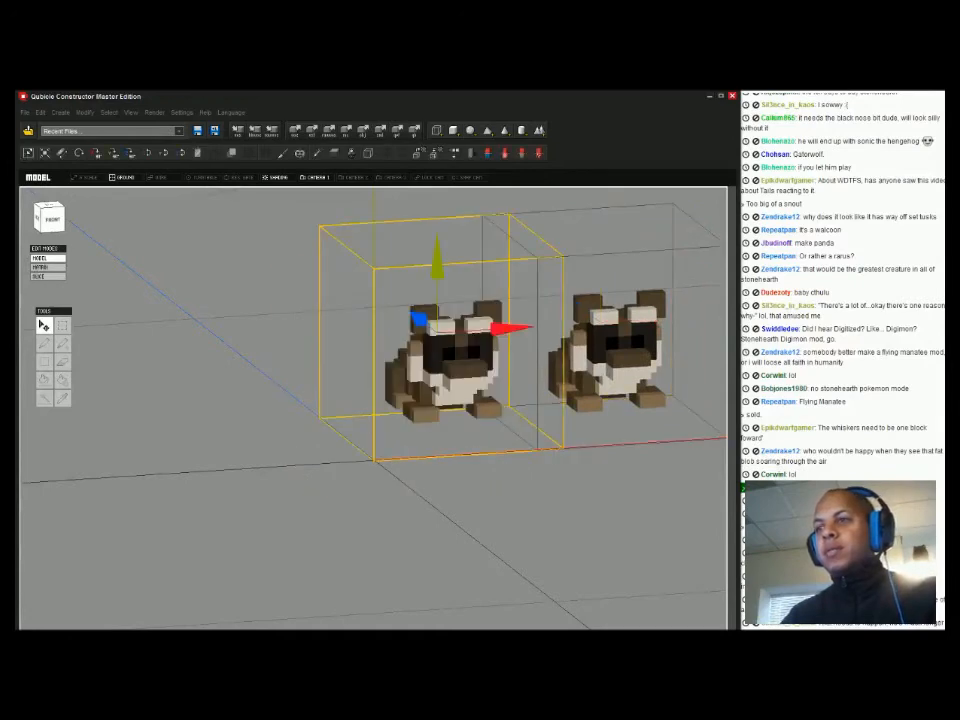
{"action": "left_click", "coordinate": [612, 368]}
{"action": "left_click_drag", "start_coordinate": [676, 318], "coordinate": [712, 316]}
Mix a dark blue-grey colour and flood-fill the brown fur of the first raccoon copy with it in Matrix mode
{"action": "key", "text": "Tab"}
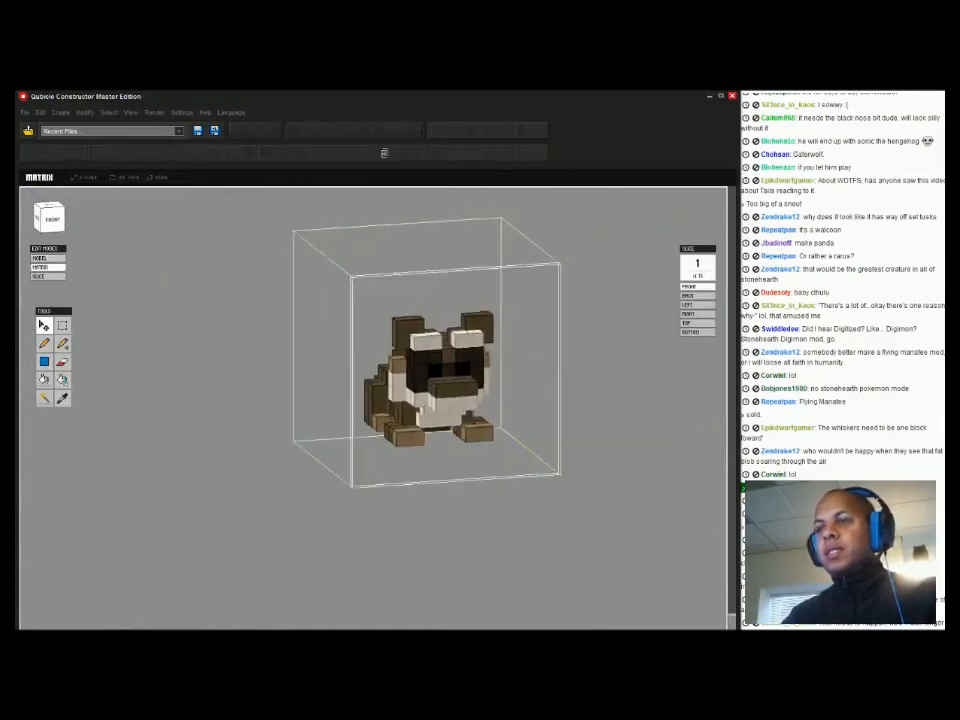
{"action": "right_click_drag", "start_coordinate": [520, 360], "coordinate": [640, 385]}
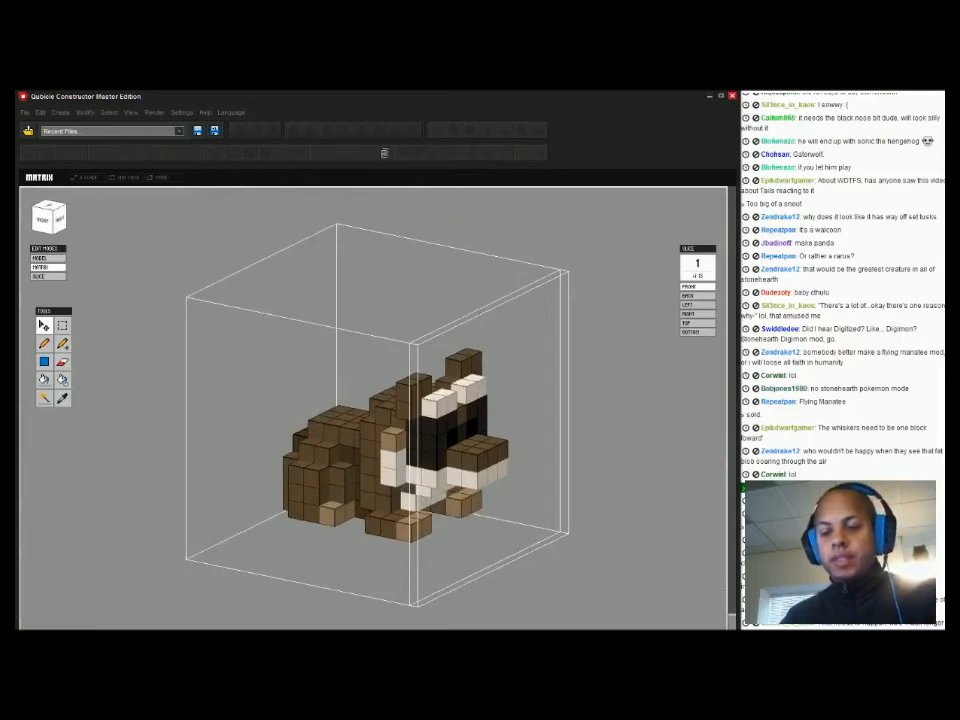
{"action": "left_click", "coordinate": [100, 618]}
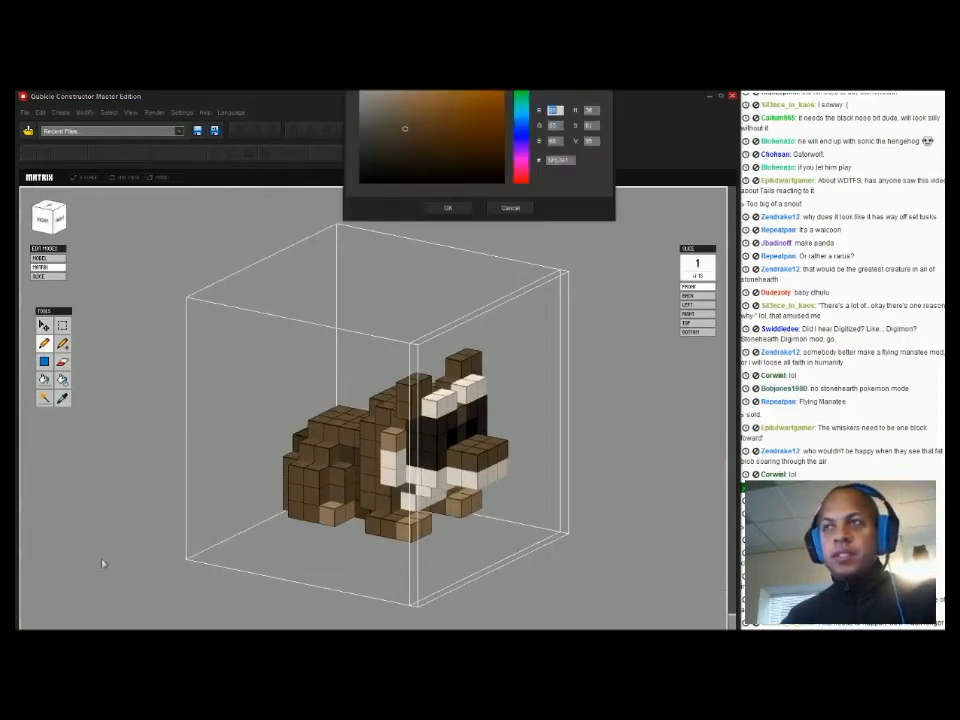
{"action": "left_click", "coordinate": [520, 119]}
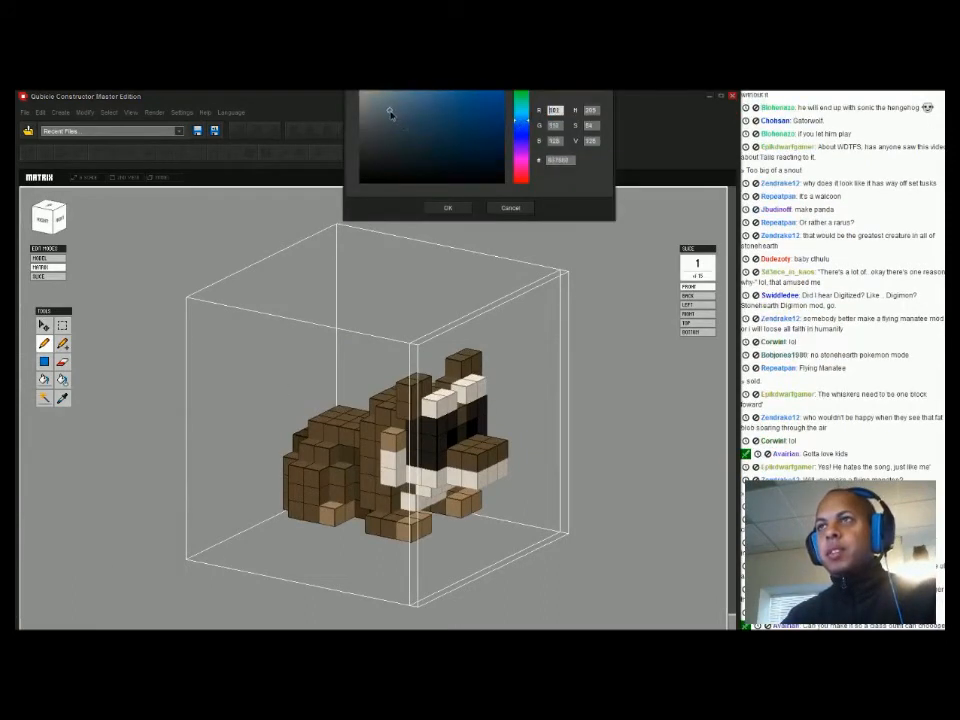
{"action": "left_click_drag", "start_coordinate": [391, 115], "coordinate": [379, 133]}
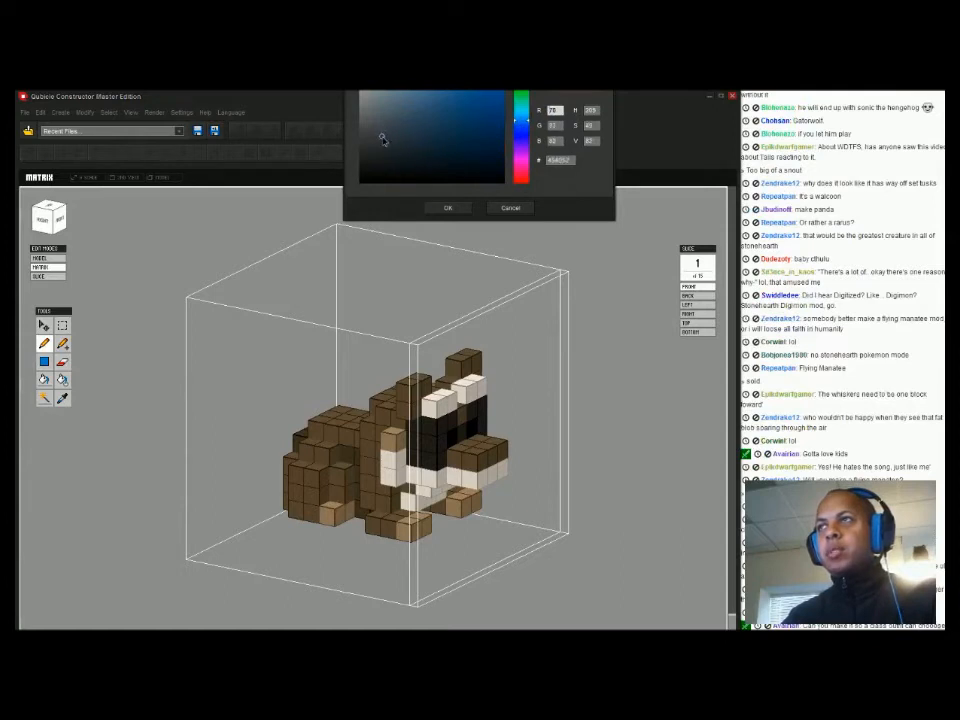
{"action": "left_click", "coordinate": [448, 208]}
{"action": "left_click", "coordinate": [44, 380]}
{"action": "left_click", "coordinate": [338, 432]}
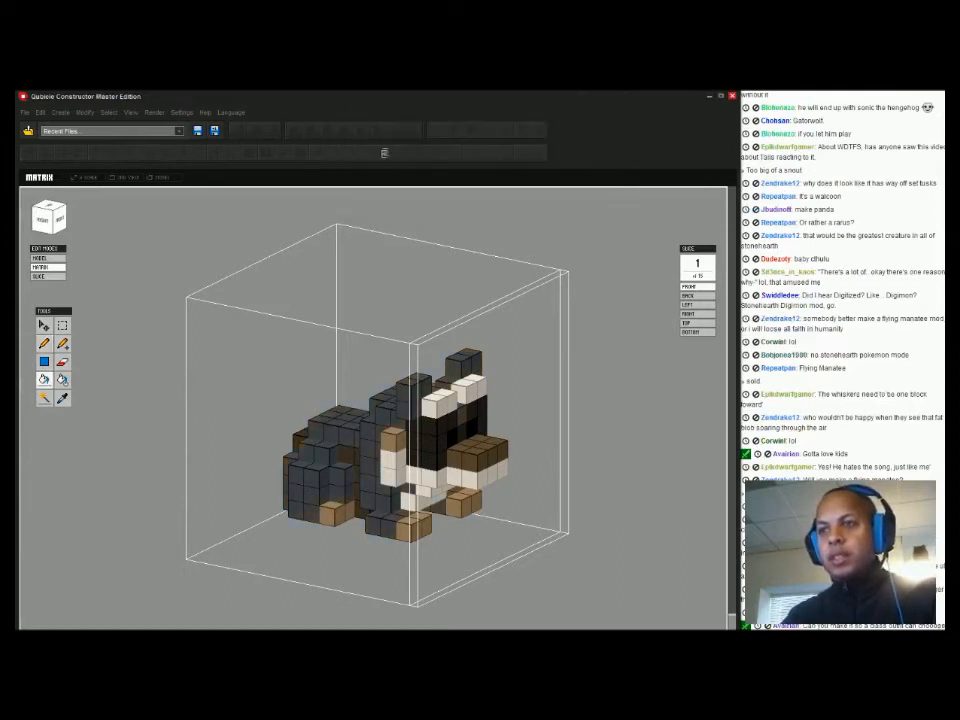
Fill the snout and remaining brown patches dark blue-grey, try a bluer shade on an eyebrow and return to Model mode
{"action": "right_click_drag", "start_coordinate": [440, 430], "coordinate": [390, 430]}
{"action": "left_click", "coordinate": [384, 153]}
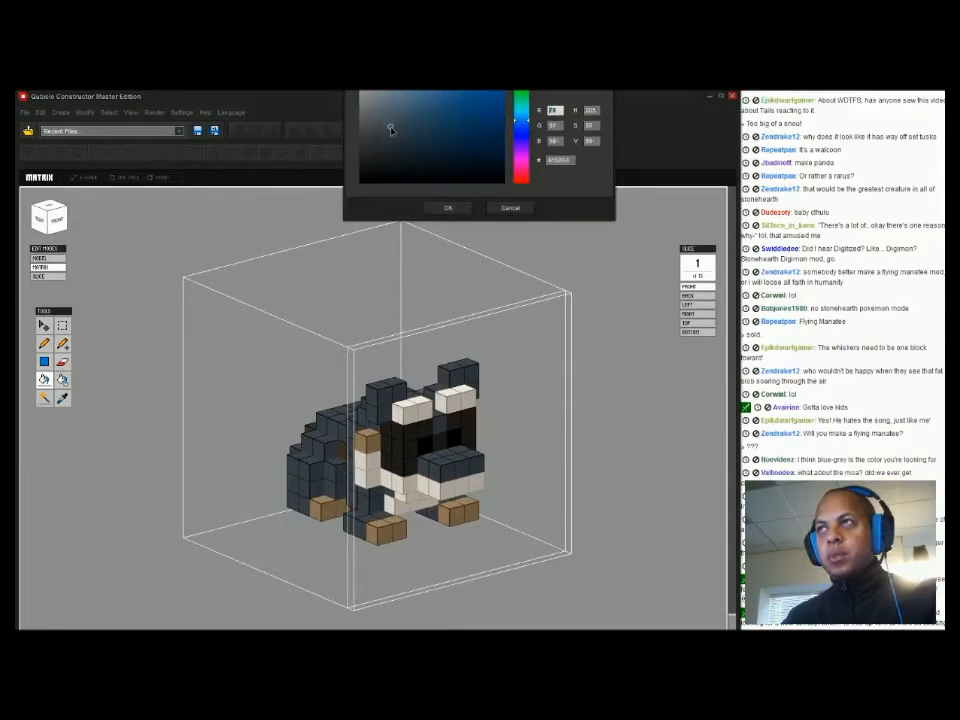
{"action": "left_click", "coordinate": [446, 207]}
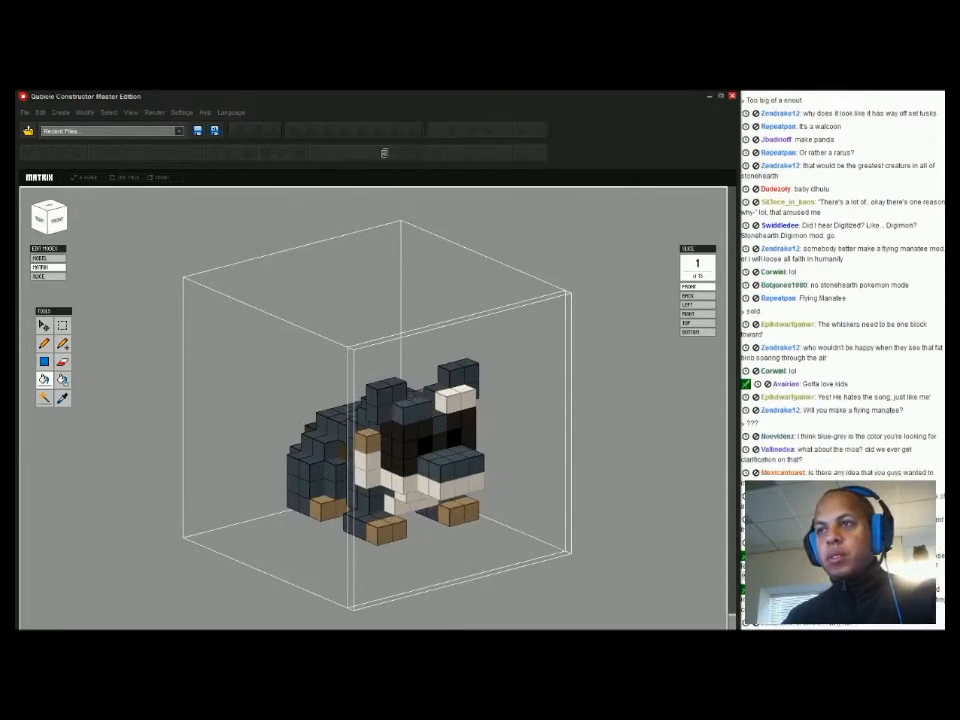
{"action": "right_click_drag", "start_coordinate": [430, 505], "coordinate": [480, 505]}
{"action": "key", "text": "Tab"}
Delete the blue-grey raccoon and cut and paste the brown one so that it sits at the origin
{"action": "left_click", "coordinate": [388, 503]}
{"action": "left_click", "coordinate": [385, 340]}
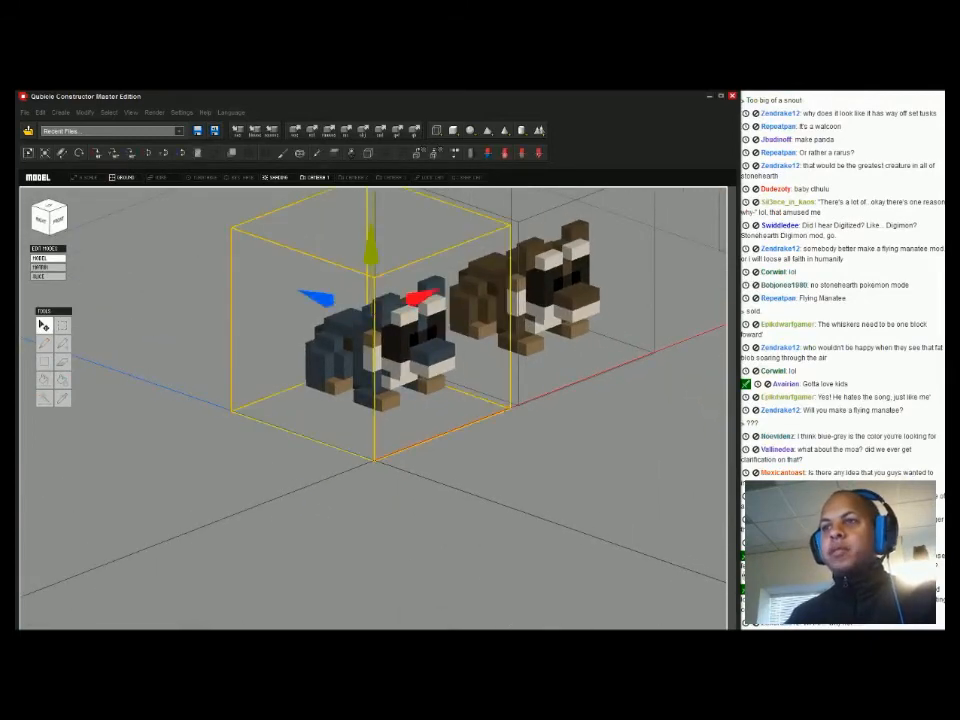
{"action": "key", "text": "Delete"}
{"action": "left_click", "coordinate": [515, 300]}
{"action": "key", "text": "ctrl+x"}
{"action": "key", "text": "ctrl+v"}
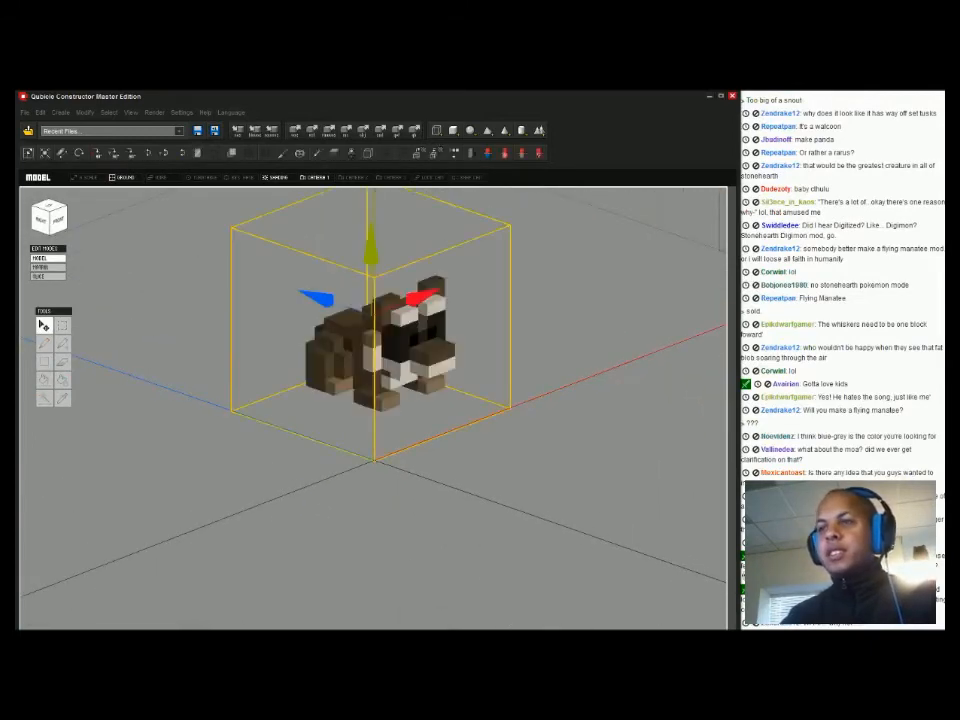
Shorten the raccoon's snout by erasing its front layer of voxels and recolour the upper cheek voxels tan
{"action": "key", "text": "Tab"}
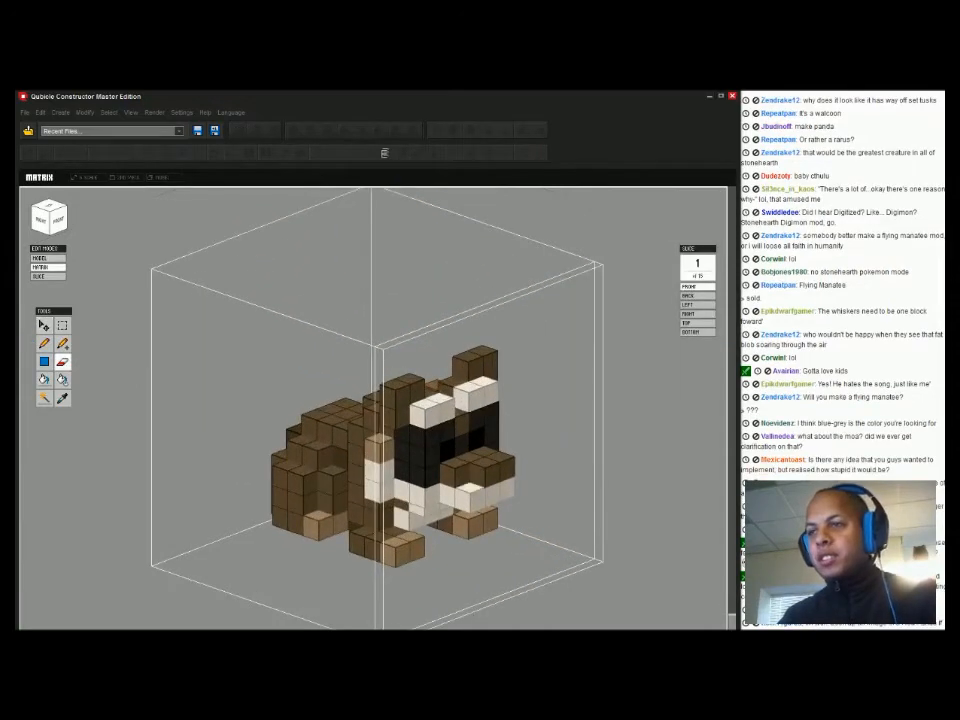
{"action": "left_click_drag", "start_coordinate": [463, 500], "coordinate": [506, 487]}
{"action": "key", "text": "Tab"}
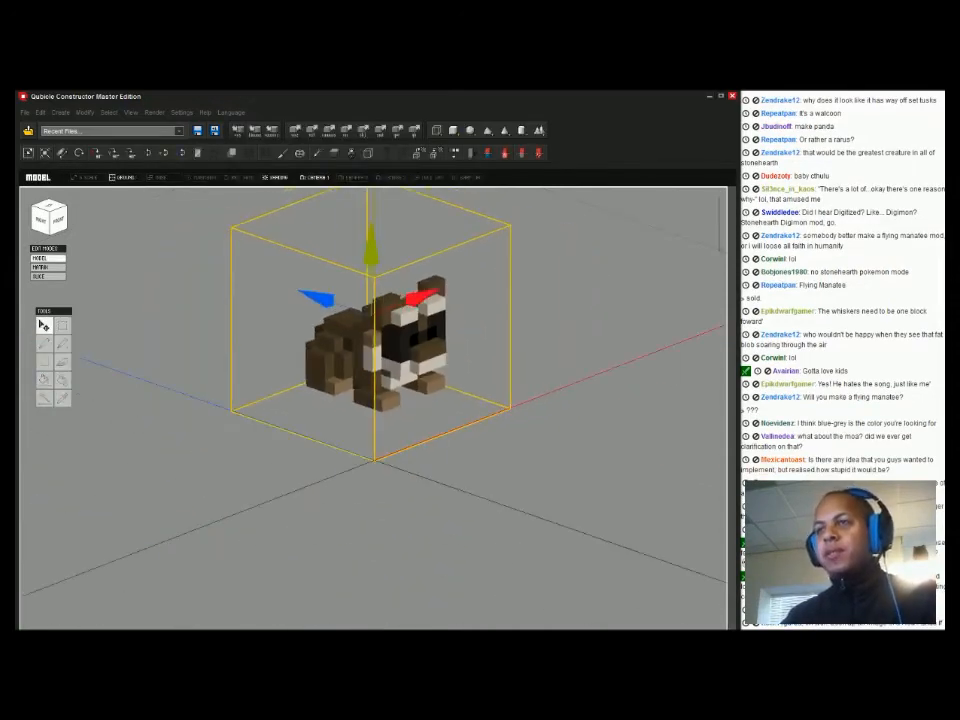
{"action": "key", "text": "Tab"}
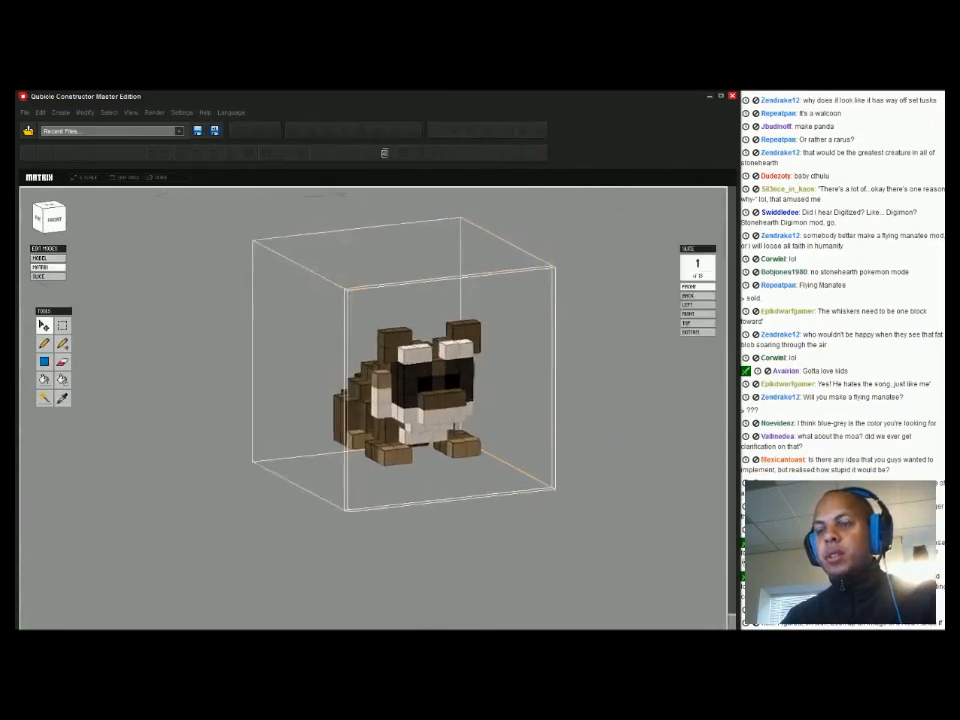
{"action": "mouse_move", "coordinate": [400, 430]}
{"action": "right_mouse_down"}
{"action": "mouse_move", "coordinate": [280, 430]}
{"action": "mouse_move", "coordinate": [490, 432]}
{"action": "mouse_move", "coordinate": [474, 440]}
{"action": "mouse_move", "coordinate": [400, 415]}
{"action": "mouse_move", "coordinate": [325, 428]}
{"action": "mouse_move", "coordinate": [390, 451]}
{"action": "right_mouse_up"}
Check the raccoon photo in the browser and paint the brown upper row of the snout black in Qubicle
{"action": "key", "text": "alt+Tab"}
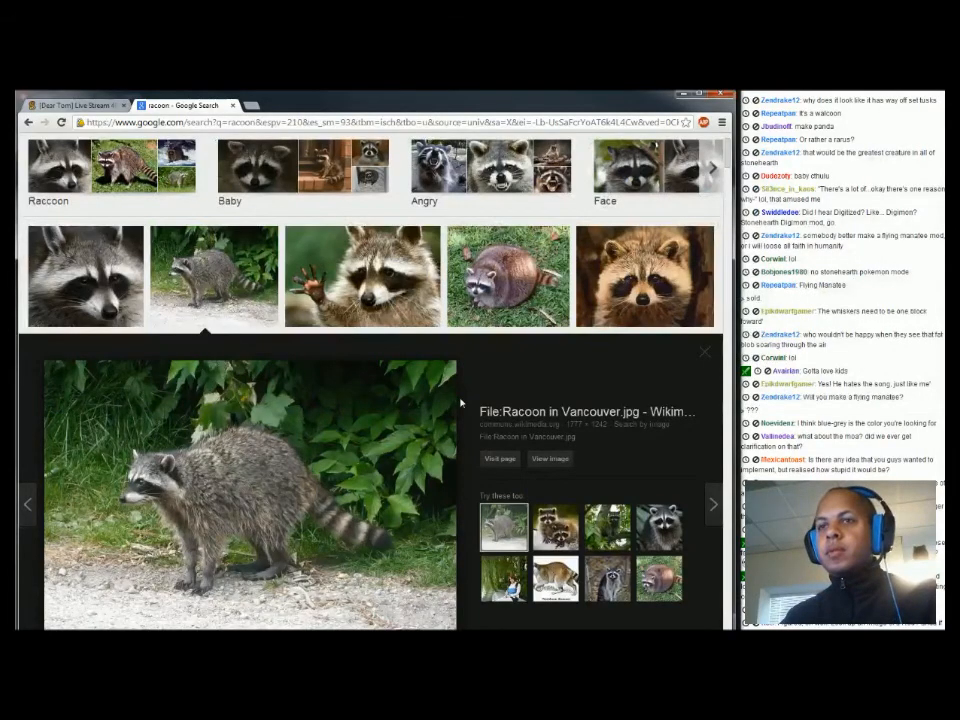
{"action": "key", "text": "alt+Tab"}
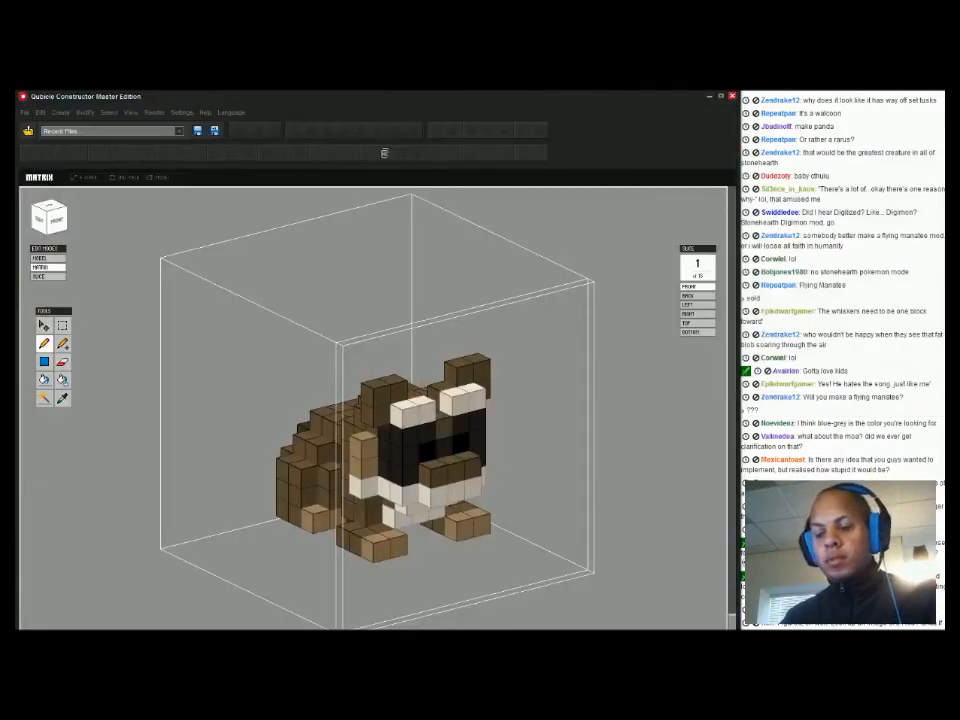
{"action": "left_click_drag", "start_coordinate": [427, 476], "coordinate": [473, 467]}
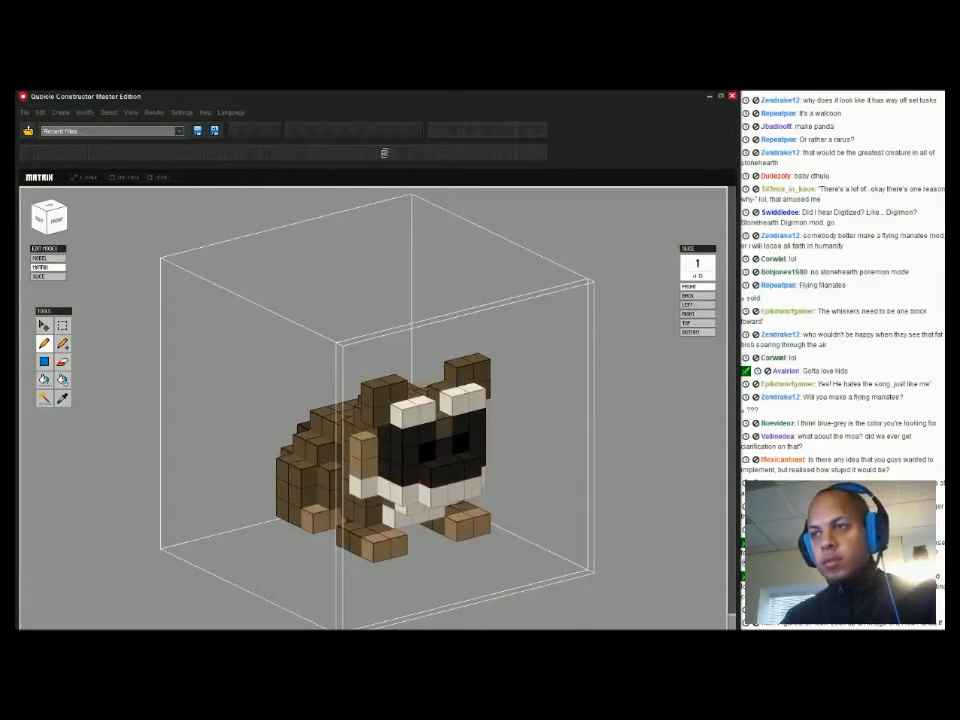
{"action": "right_click_drag", "start_coordinate": [461, 479], "coordinate": [436, 459]}
{"action": "left_click_drag", "start_coordinate": [408, 480], "coordinate": [450, 475]}
{"action": "mouse_move", "coordinate": [450, 475]}
{"action": "right_mouse_down"}
{"action": "mouse_move", "coordinate": [508, 497]}
{"action": "mouse_move", "coordinate": [454, 470]}
{"action": "right_mouse_up"}
Erase the protruding upper row of the snout and rebuild the snout lower on the face in brown over off-white
{"action": "key", "text": "e"}
{"action": "mouse_move", "coordinate": [440, 474]}
{"action": "left_mouse_down"}
{"action": "mouse_move", "coordinate": [485, 460]}
{"action": "mouse_move", "coordinate": [454, 485]}
{"action": "mouse_move", "coordinate": [485, 477]}
{"action": "left_mouse_up"}
{"action": "mouse_move", "coordinate": [460, 470]}
{"action": "right_mouse_down"}
{"action": "mouse_move", "coordinate": [355, 466]}
{"action": "mouse_move", "coordinate": [420, 438]}
{"action": "mouse_move", "coordinate": [468, 458]}
{"action": "mouse_move", "coordinate": [420, 462]}
{"action": "right_mouse_up"}
{"action": "key", "text": "a"}
{"action": "left_click", "coordinate": [414, 489]}
{"action": "mouse_move", "coordinate": [414, 489]}
{"action": "left_mouse_down"}
{"action": "mouse_move", "coordinate": [460, 467]}
{"action": "mouse_move", "coordinate": [424, 469]}
{"action": "left_mouse_up"}
{"action": "right_click_drag", "start_coordinate": [426, 468], "coordinate": [427, 418]}
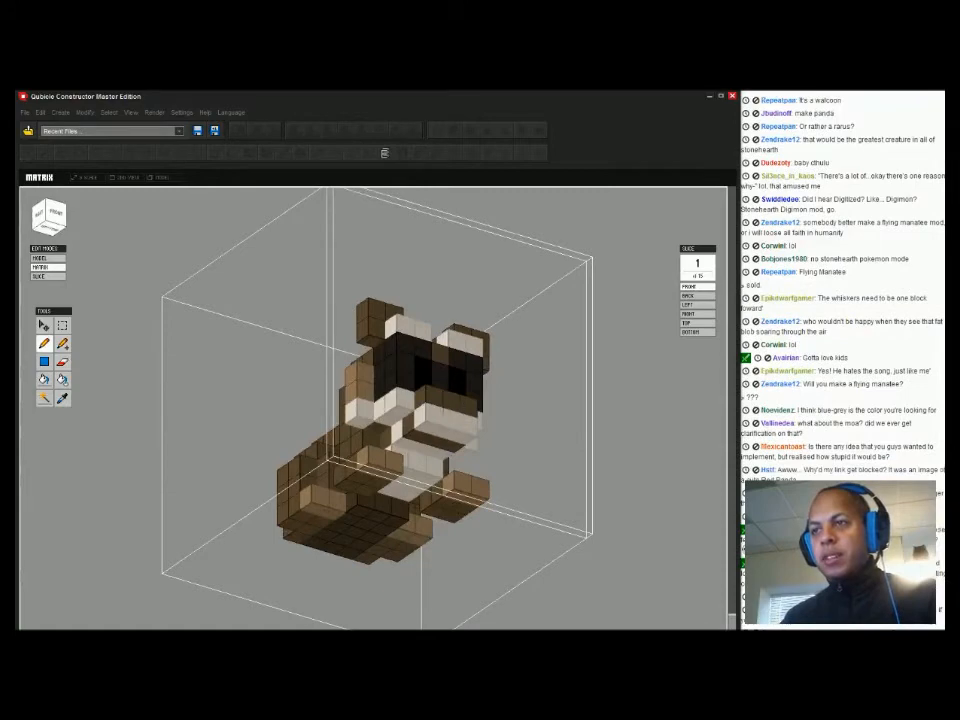
{"action": "right_click_drag", "start_coordinate": [427, 418], "coordinate": [465, 471]}
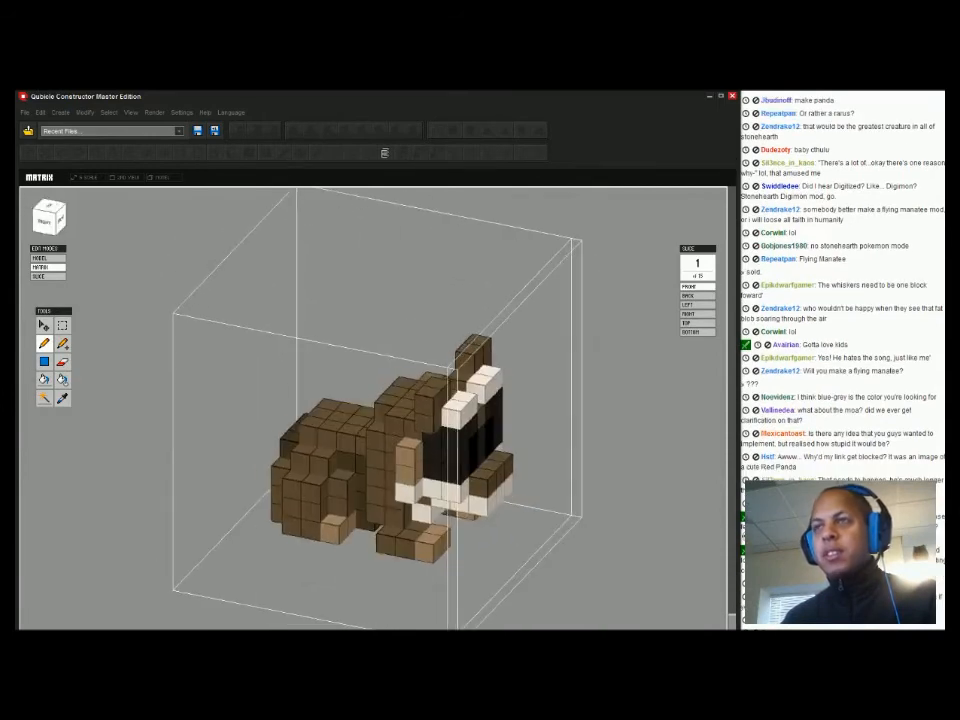
Compare the raccoon with the reference photo in the browser and inspect its body from behind and from the side
{"action": "key", "text": "alt+Tab"}
{"action": "key", "text": "alt+Tab"}
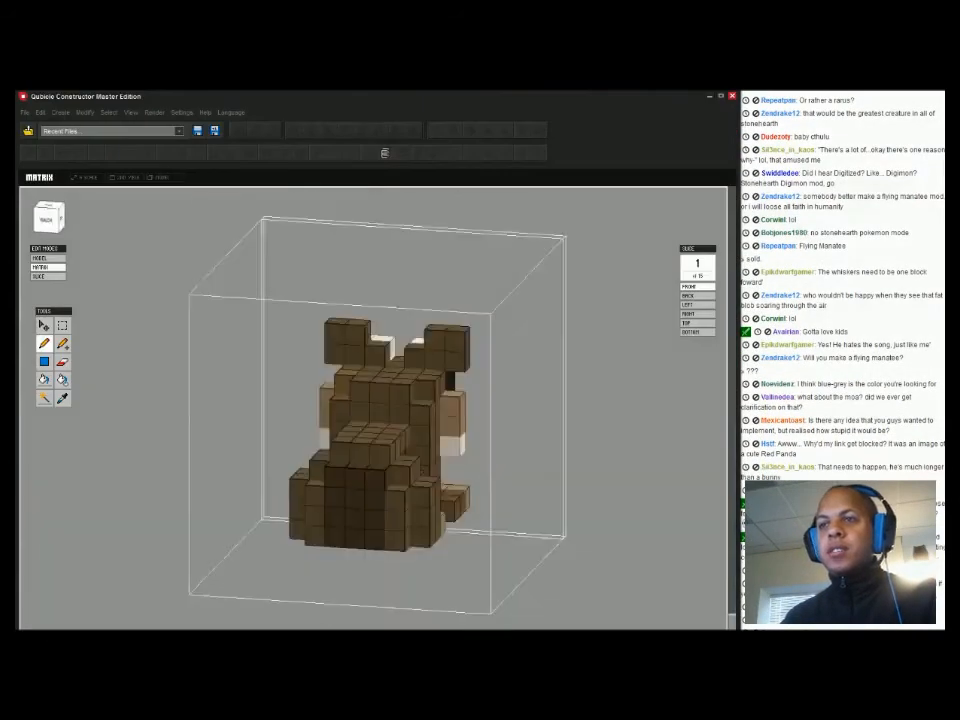
{"action": "right_click_drag", "start_coordinate": [466, 468], "coordinate": [528, 466]}
{"action": "right_click_drag", "start_coordinate": [466, 468], "coordinate": [522, 460]}
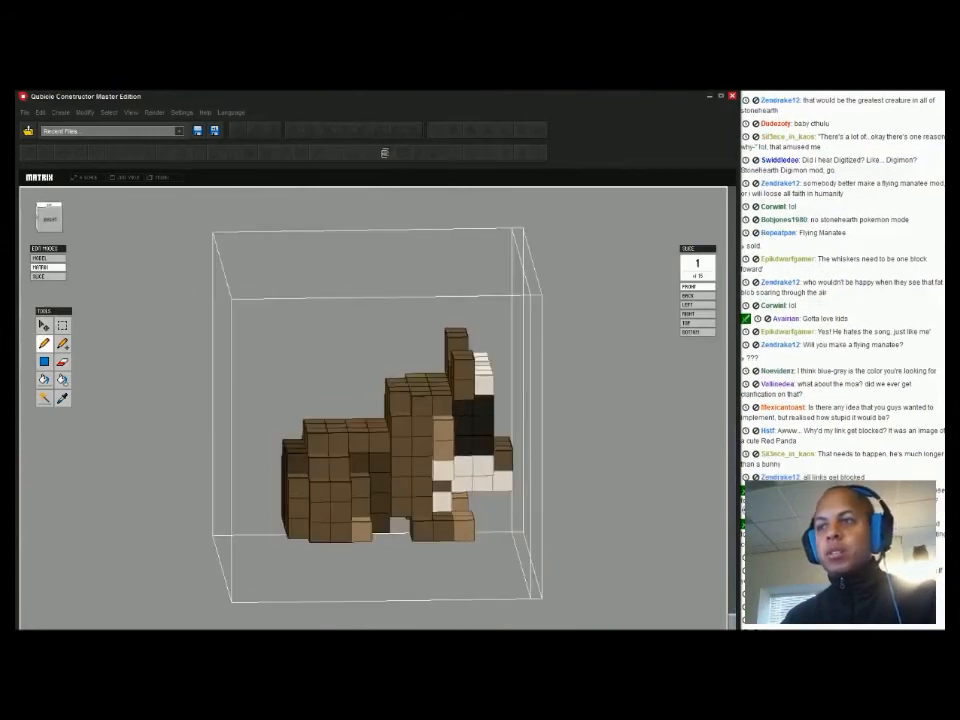
Bring the original rabbit into the Model scene and move it away from the raccoon along the red axis
{"action": "key", "text": "Tab"}
{"action": "right_click_drag", "start_coordinate": [522, 460], "coordinate": [492, 482]}
{"action": "scroll", "coordinate": [492, 482], "scroll_direction": "down", "scroll_amount": 3}
{"action": "key", "text": "Tab"}
{"action": "key", "text": "Tab"}
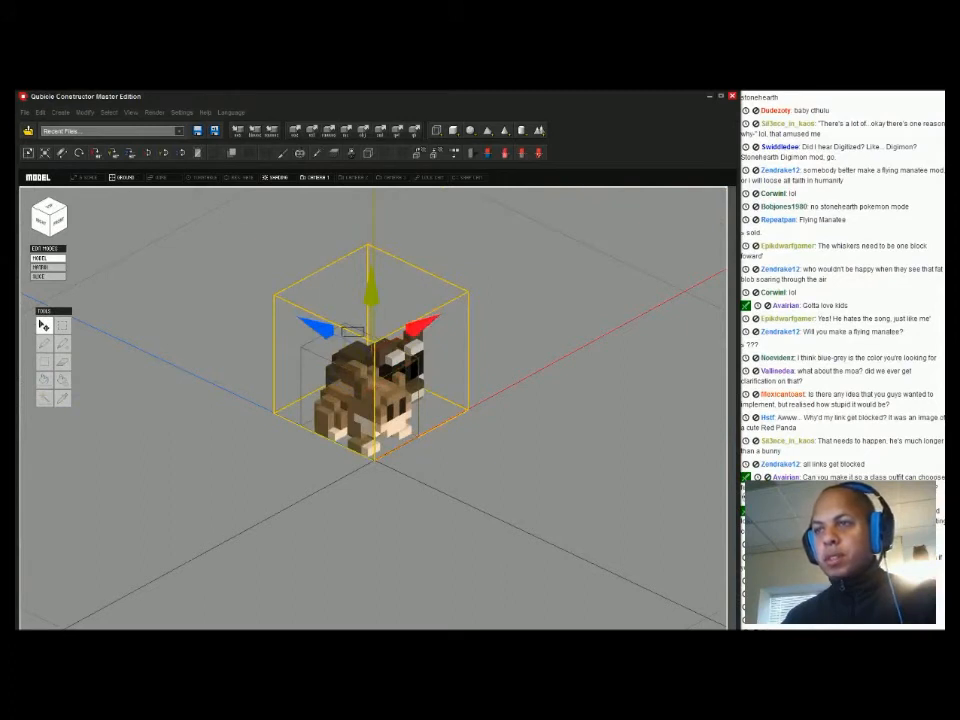
{"action": "key", "text": "Tab"}
{"action": "key", "text": "Tab"}
{"action": "mouse_move", "coordinate": [300, 323]}
{"action": "left_mouse_down"}
{"action": "mouse_move", "coordinate": [338, 340]}
{"action": "mouse_move", "coordinate": [311, 326]}
{"action": "left_mouse_up"}
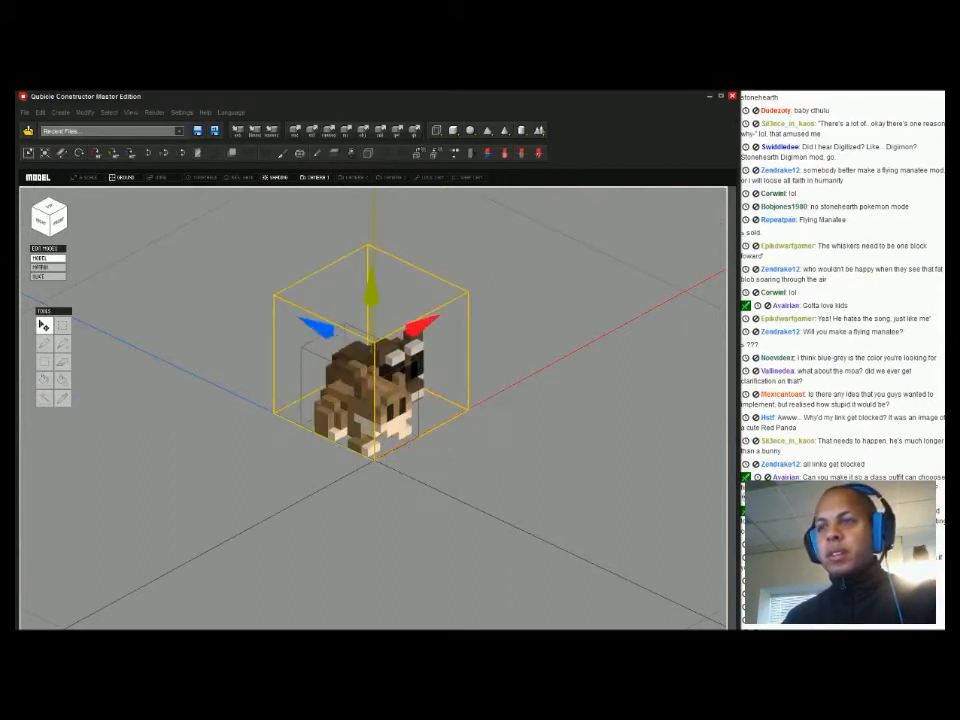
{"action": "left_click", "coordinate": [349, 390]}
{"action": "left_click_drag", "start_coordinate": [410, 370], "coordinate": [689, 217]}
{"action": "left_click", "coordinate": [385, 370]}
{"action": "right_click_drag", "start_coordinate": [385, 370], "coordinate": [326, 333]}
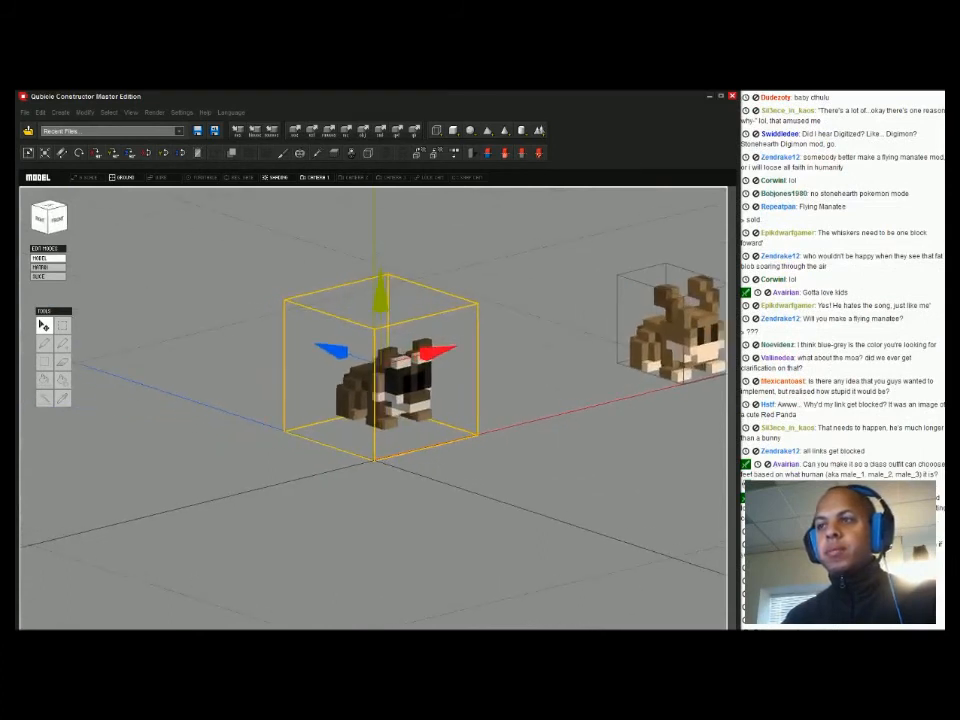
Attach off-white voxels to the front of both cheeks and build one cheek two voxels high
{"action": "key", "text": "Tab"}
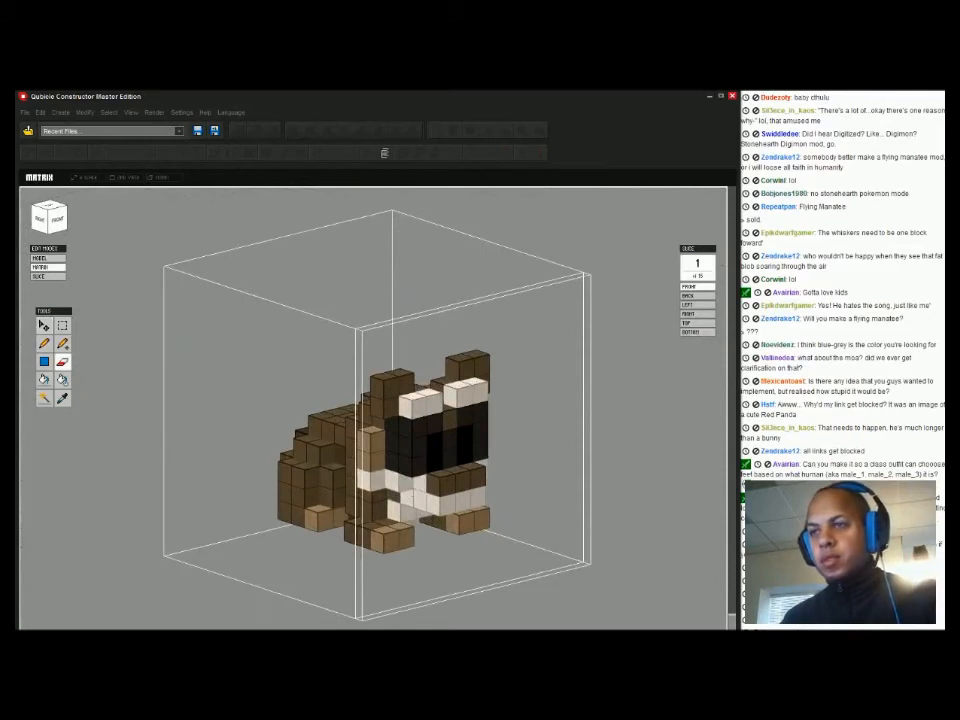
{"action": "key", "text": "a"}
{"action": "left_click", "coordinate": [381, 483]}
{"action": "right_click_drag", "start_coordinate": [381, 483], "coordinate": [270, 480]}
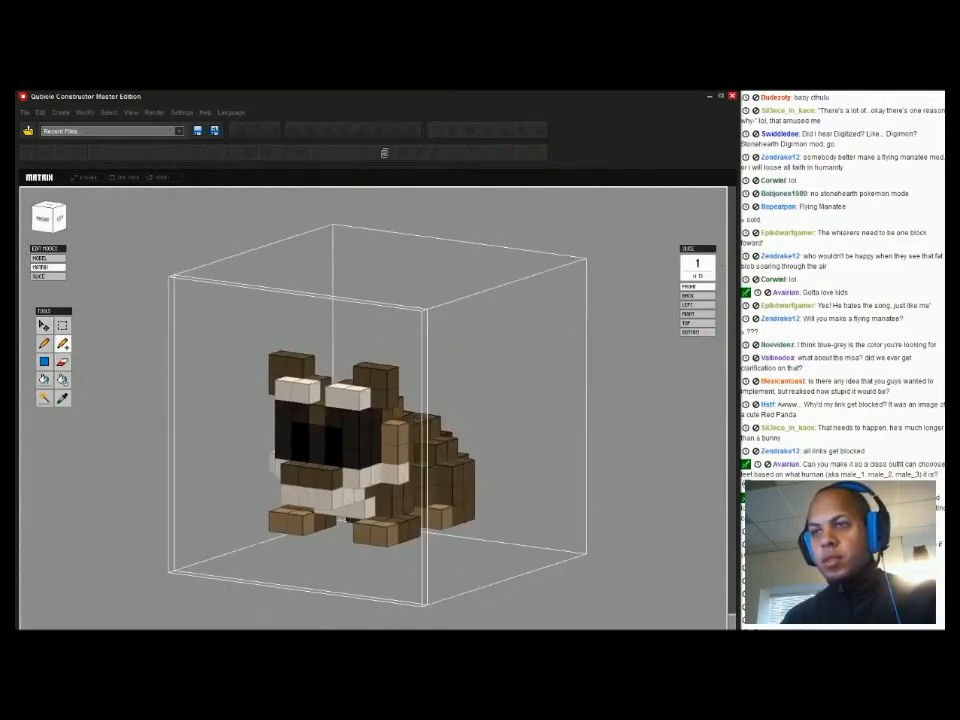
{"action": "left_click", "coordinate": [386, 475]}
{"action": "right_click_drag", "start_coordinate": [386, 475], "coordinate": [486, 462]}
{"action": "left_click", "coordinate": [387, 455]}
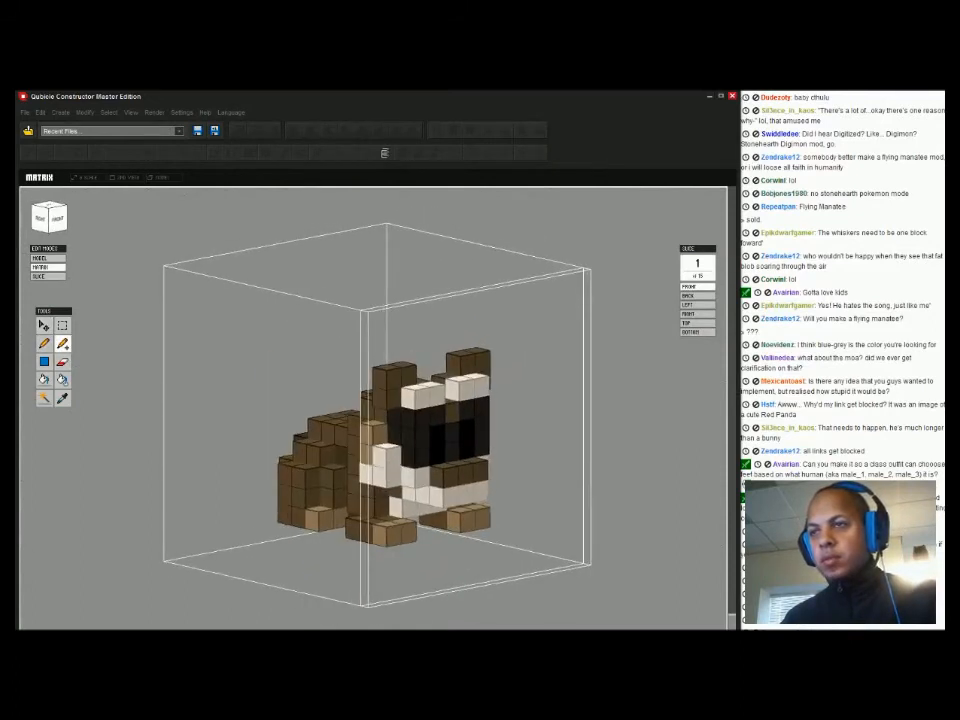
{"action": "key", "text": "ctrl+z"}
{"action": "key", "text": "ctrl+z"}
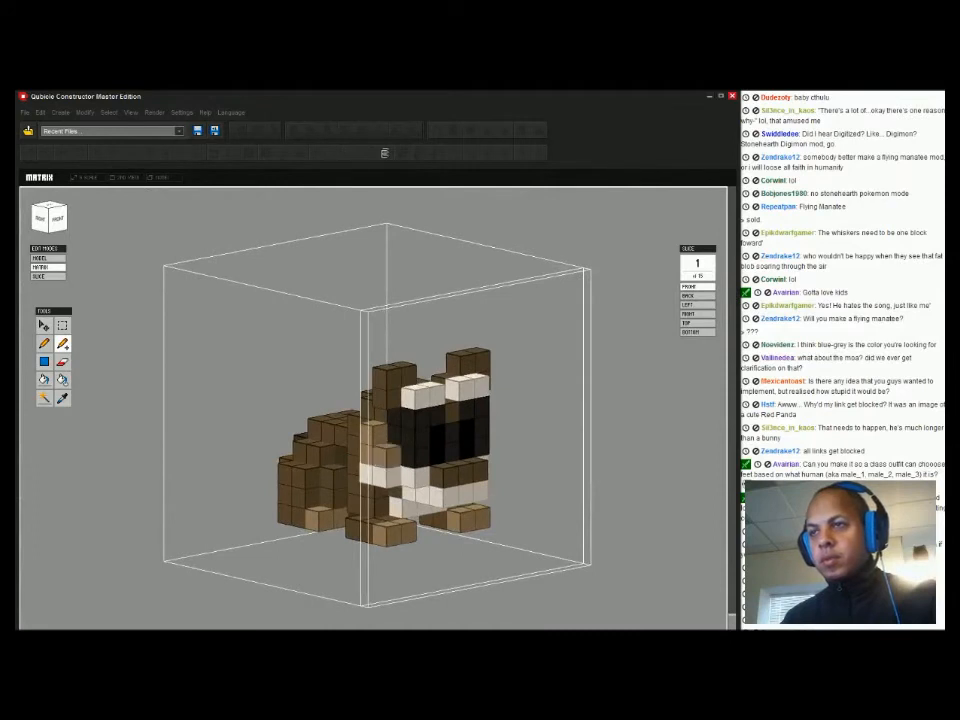
{"action": "key", "text": "ctrl+y"}
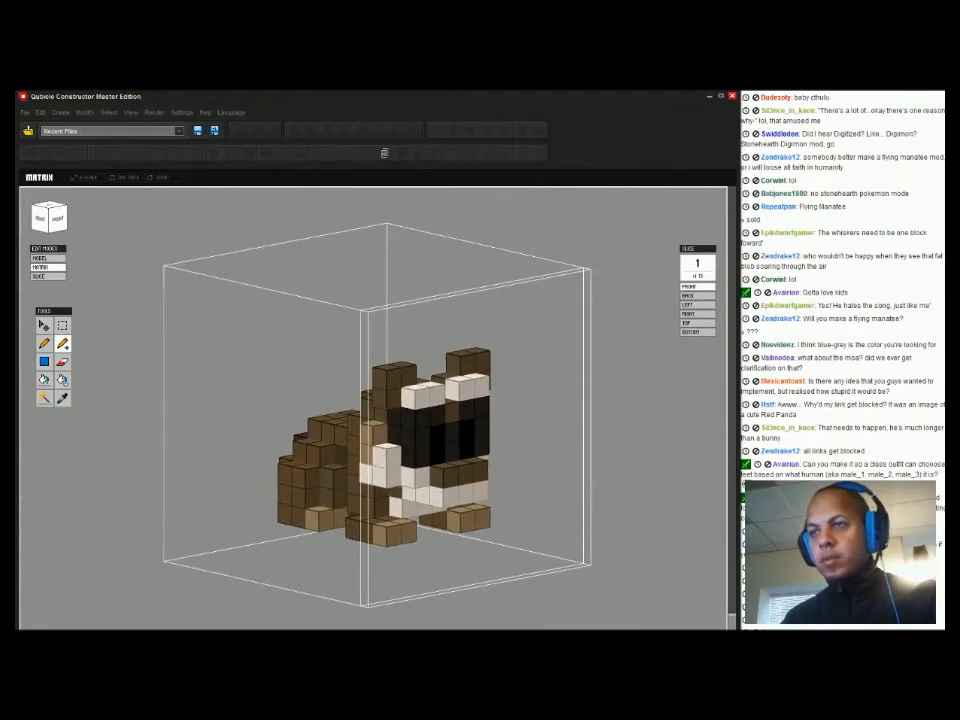
Raise the opposite cheek to match and paint the adjoining tan cheek voxels off-white on both sides
{"action": "right_click_drag", "start_coordinate": [430, 452], "coordinate": [310, 452]}
{"action": "left_click", "coordinate": [378, 453]}
{"action": "key", "text": "p"}
{"action": "left_click", "coordinate": [396, 453]}
{"action": "mouse_move", "coordinate": [388, 452]}
{"action": "right_mouse_down"}
{"action": "mouse_move", "coordinate": [510, 460]}
{"action": "mouse_move", "coordinate": [530, 454]}
{"action": "mouse_move", "coordinate": [514, 446]}
{"action": "mouse_move", "coordinate": [594, 406]}
{"action": "right_mouse_up"}
{"action": "key", "text": "e"}
{"action": "mouse_move", "coordinate": [440, 462]}
{"action": "left_mouse_down"}
{"action": "mouse_move", "coordinate": [500, 465]}
{"action": "mouse_move", "coordinate": [450, 466]}
{"action": "mouse_move", "coordinate": [482, 466]}
{"action": "left_mouse_up"}
{"action": "right_click_drag", "start_coordinate": [488, 466], "coordinate": [399, 513]}
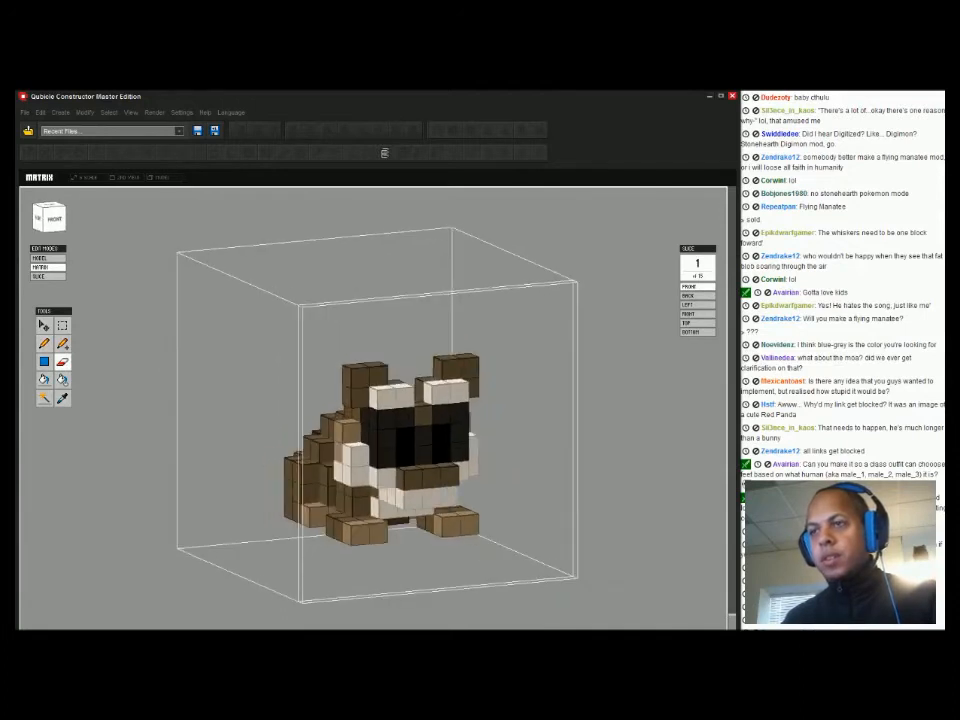
{"action": "right_click_drag", "start_coordinate": [320, 430], "coordinate": [432, 442]}
{"action": "key", "text": "p"}
{"action": "left_click", "coordinate": [443, 452]}
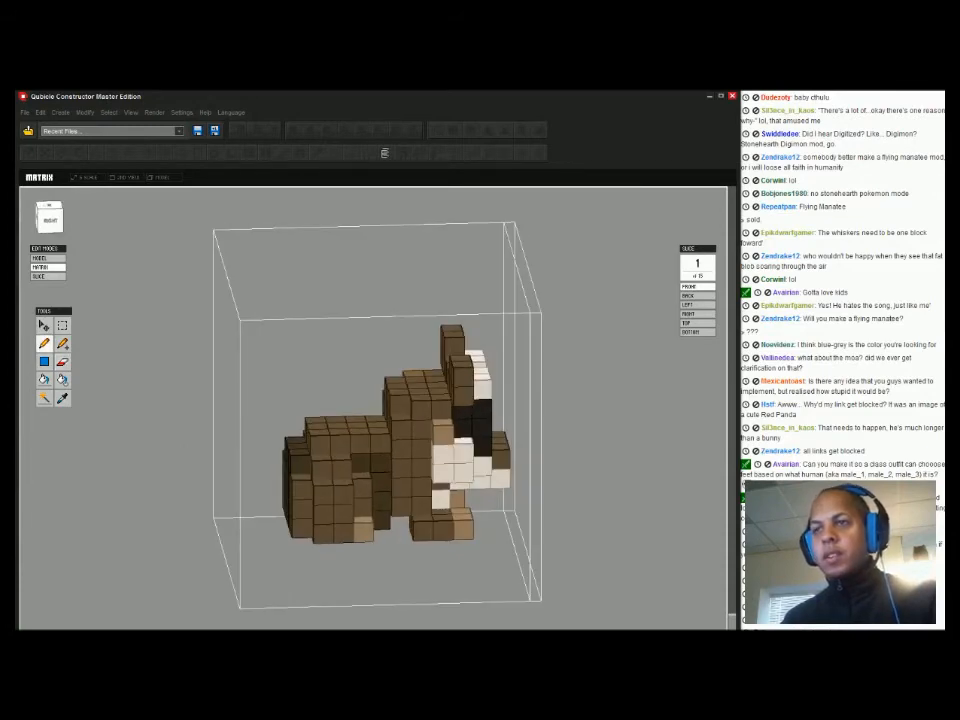
Resize the raccoon's matrix to a depth of 30 and reopen it for voxel editing
{"action": "key", "text": "Tab"}
{"action": "left_click", "coordinate": [60, 113]}
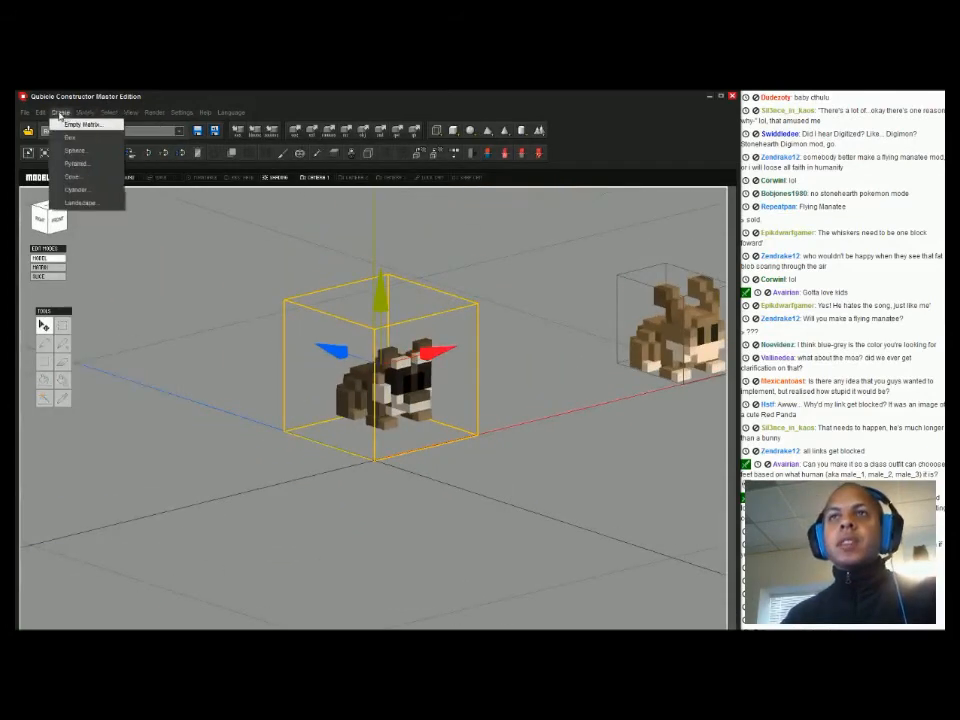
{"action": "left_click", "coordinate": [85, 113]}
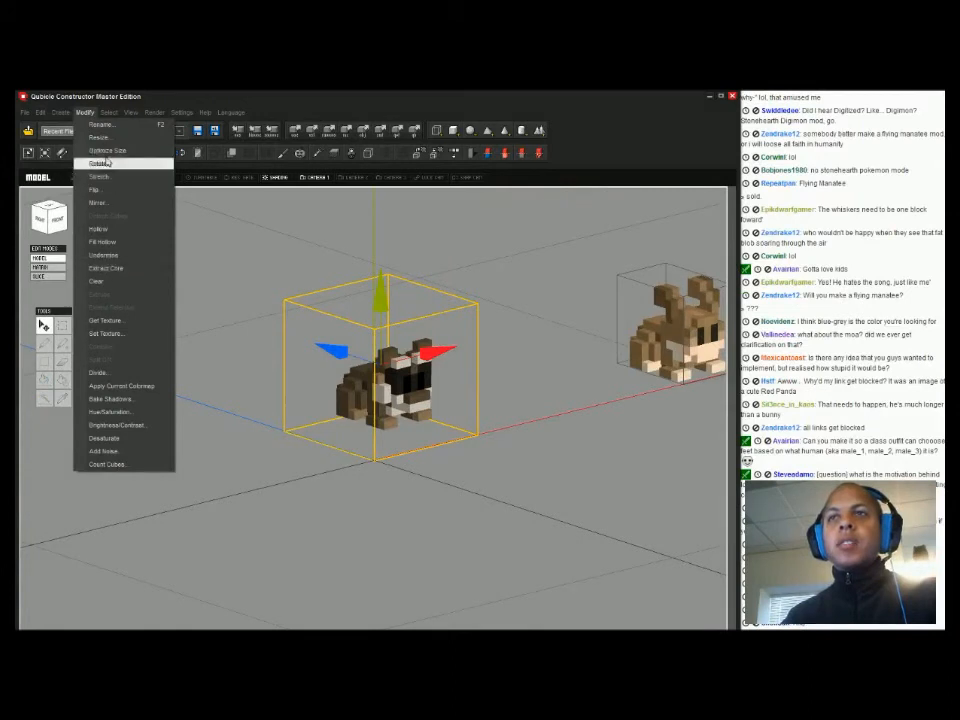
{"action": "left_click", "coordinate": [100, 137]}
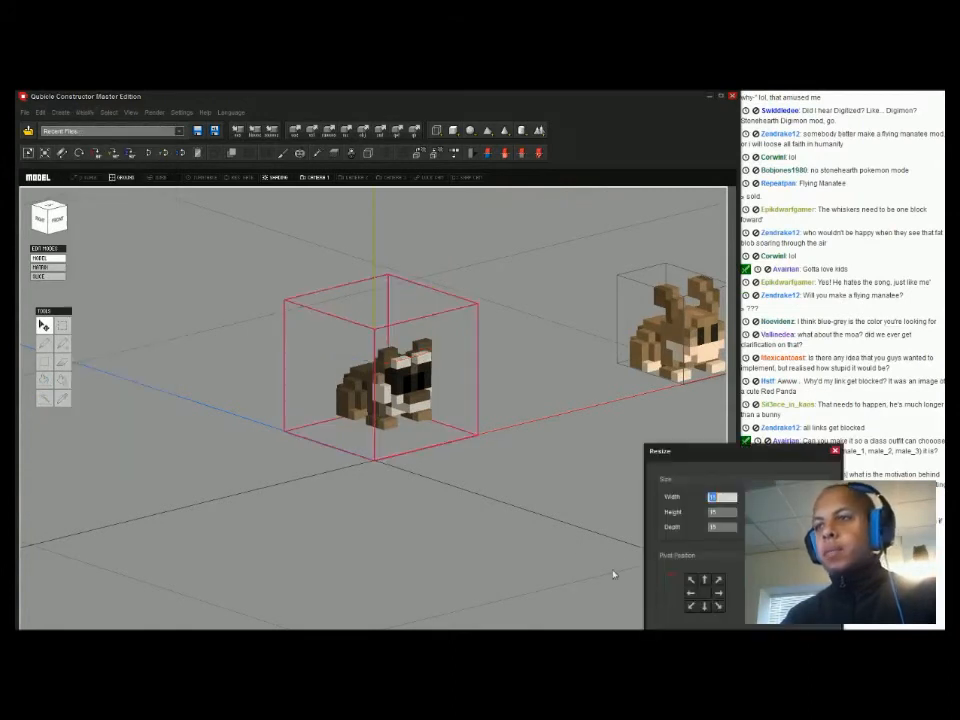
{"action": "double_click", "coordinate": [717, 527]}
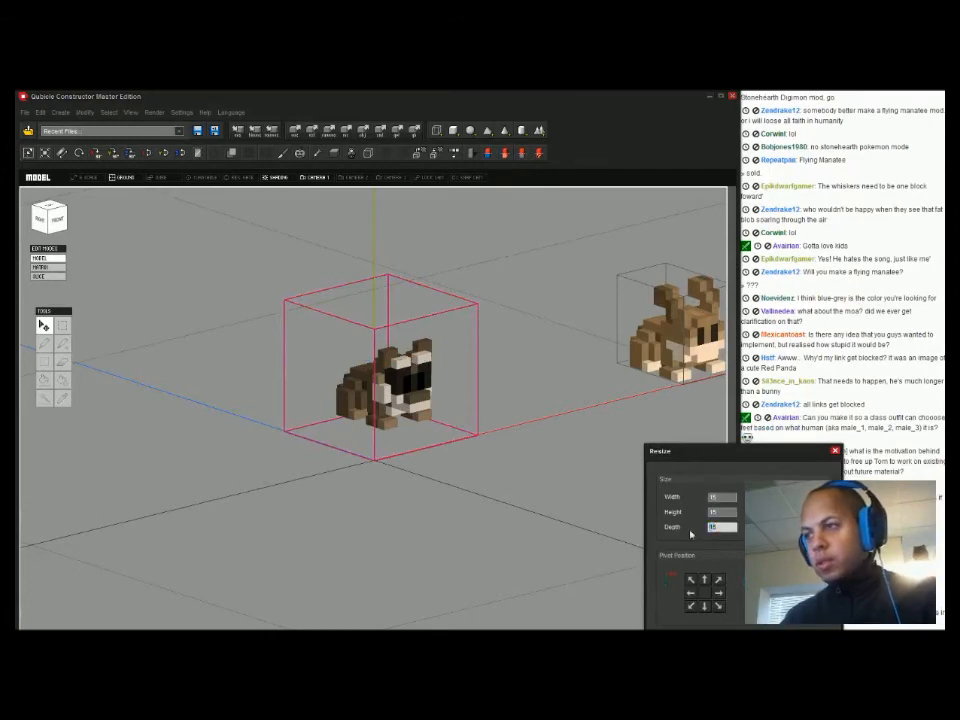
{"action": "type", "text": "30"}
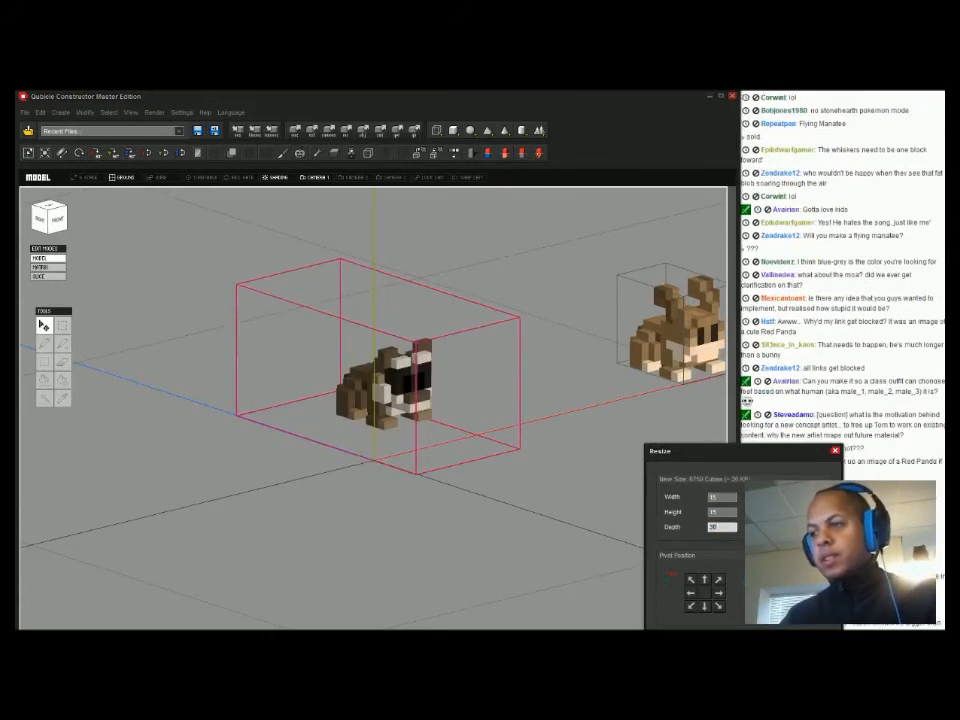
{"action": "key", "text": "Return"}
{"action": "left_click", "coordinate": [605, 390]}
{"action": "left_click", "coordinate": [400, 388]}
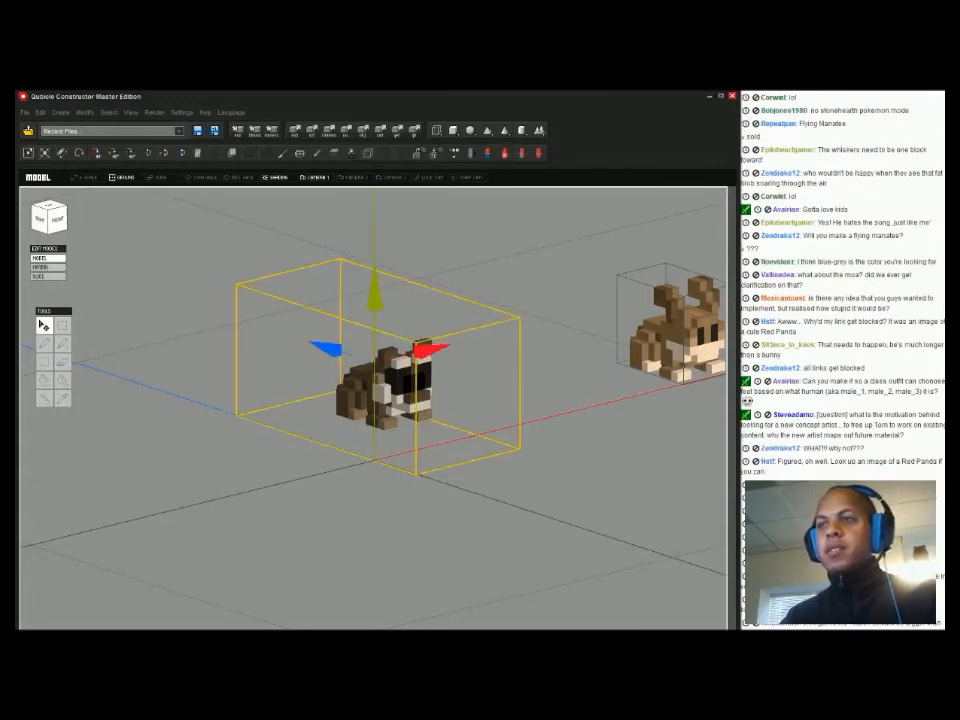
{"action": "mouse_move", "coordinate": [432, 349]}
{"action": "left_mouse_down"}
{"action": "mouse_move", "coordinate": [424, 351]}
{"action": "mouse_move", "coordinate": [460, 342]}
{"action": "mouse_move", "coordinate": [432, 349]}
{"action": "left_mouse_up"}
{"action": "key", "text": "Tab"}
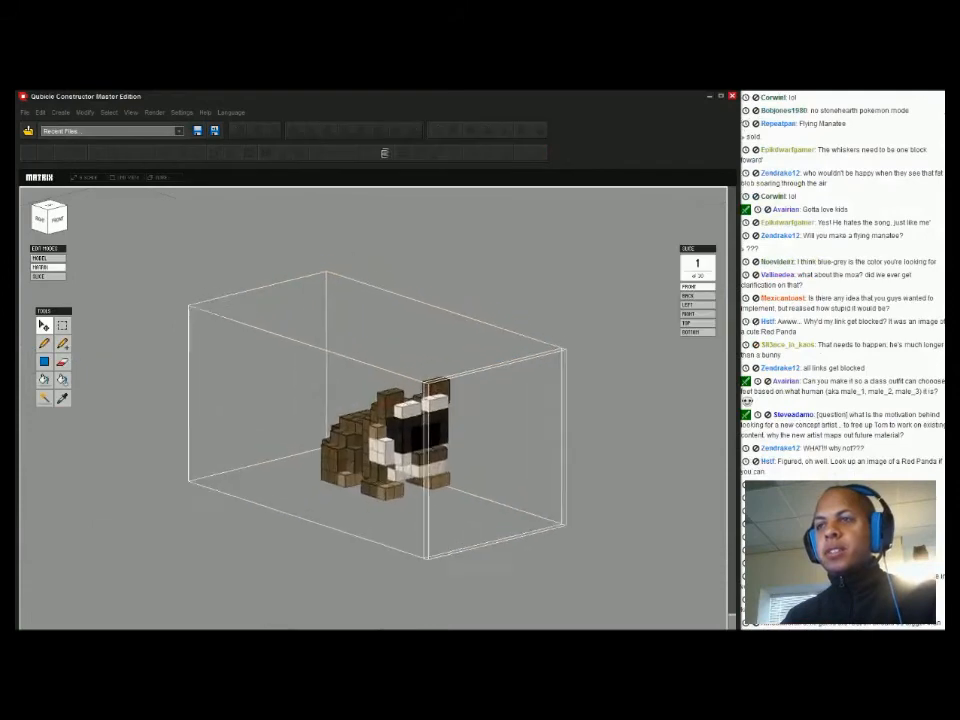
Attach brown voxels to the raccoon's rear to build a straight tail two voxels high and two wide
{"action": "right_click_drag", "start_coordinate": [430, 400], "coordinate": [385, 480]}
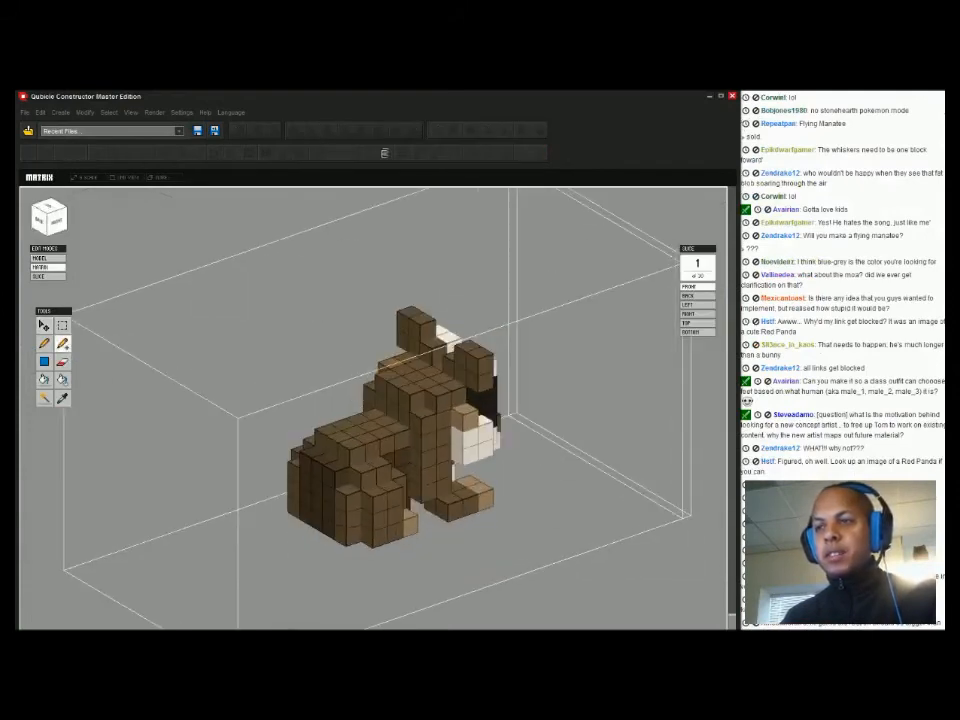
{"action": "right_click_drag", "start_coordinate": [320, 490], "coordinate": [369, 500]}
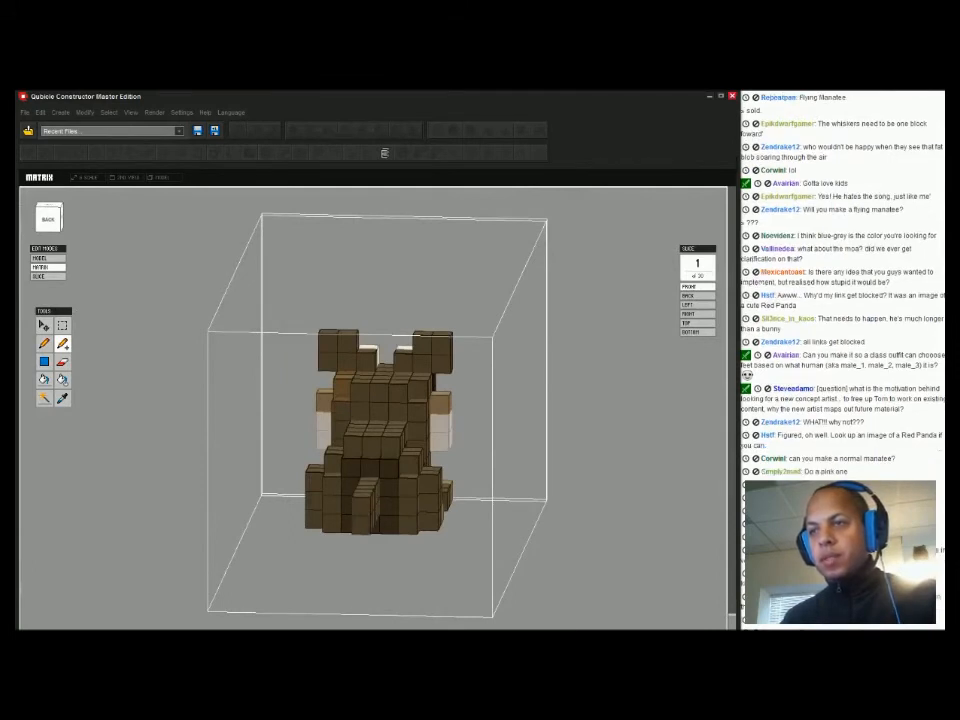
{"action": "right_click_drag", "start_coordinate": [369, 480], "coordinate": [275, 420]}
{"action": "right_click_drag", "start_coordinate": [215, 400], "coordinate": [310, 396]}
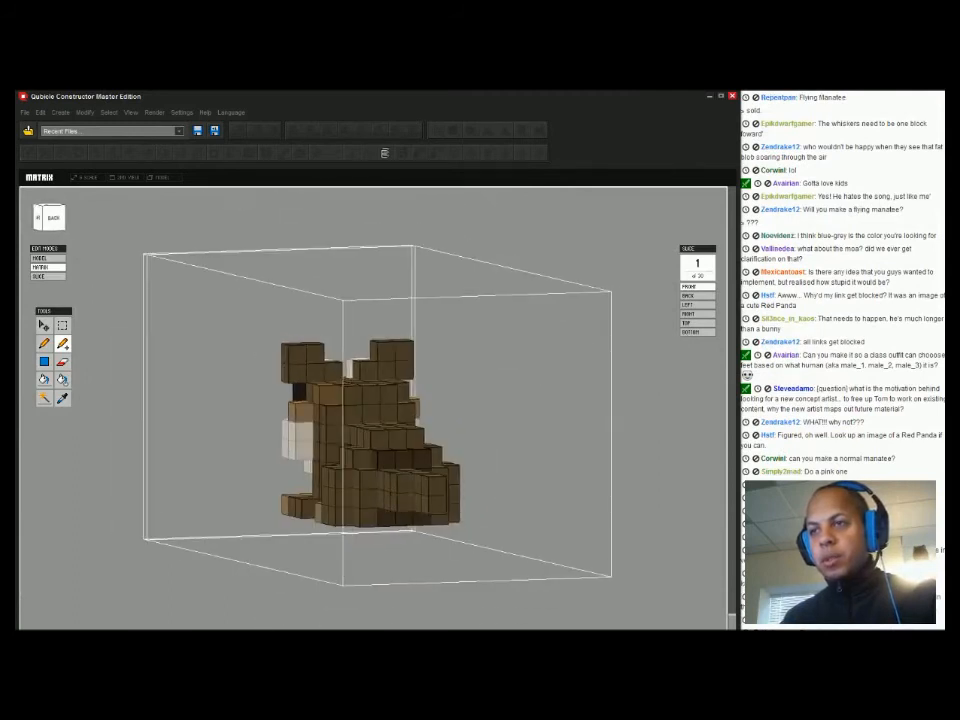
{"action": "right_click_drag", "start_coordinate": [312, 380], "coordinate": [270, 420]}
Inspect the raccoon with its tail in the Model scene and in the matrix view
{"action": "key", "text": "Tab"}
{"action": "key", "text": "Tab"}
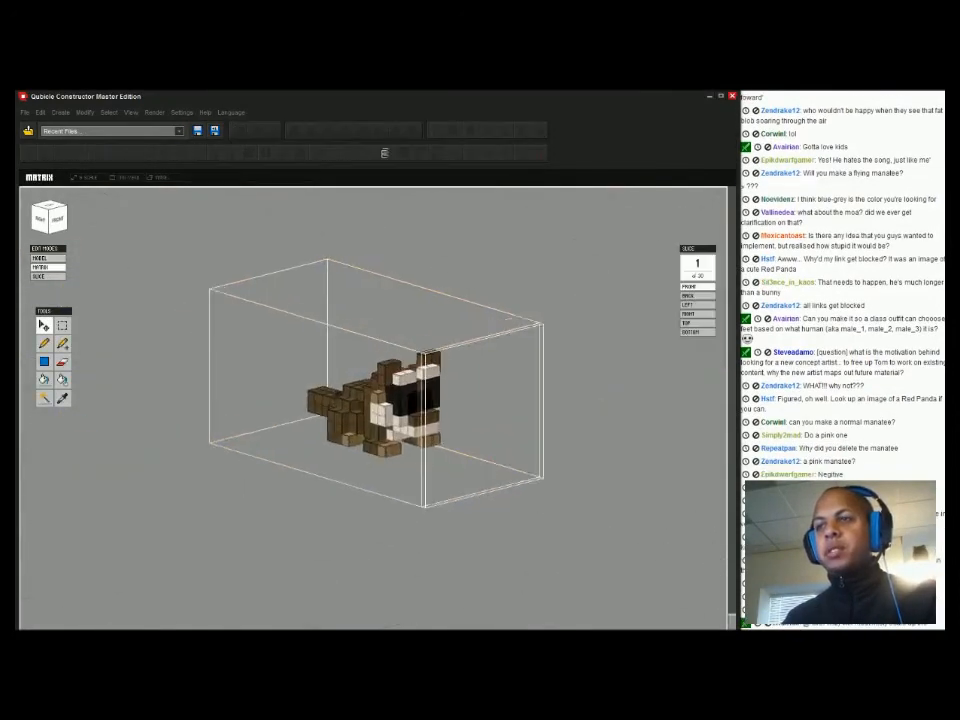
{"action": "scroll", "coordinate": [374, 408], "scroll_direction": "up", "scroll_amount": 3}
{"action": "right_click_drag", "start_coordinate": [374, 408], "coordinate": [335, 398]}
{"action": "key", "text": "Tab"}
{"action": "scroll", "coordinate": [365, 390], "scroll_direction": "down", "scroll_amount": 3}
{"action": "middle_click_drag", "start_coordinate": [335, 398], "coordinate": [367, 444]}
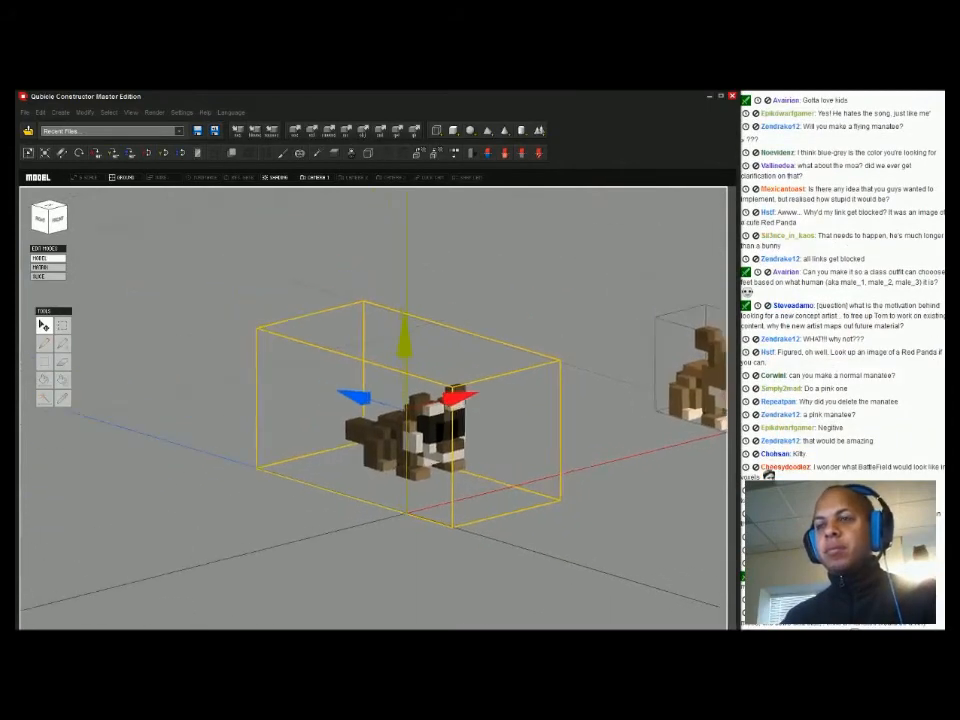
{"action": "scroll", "coordinate": [367, 440], "scroll_direction": "up", "scroll_amount": 2}
{"action": "key", "text": "Tab"}
{"action": "scroll", "coordinate": [374, 420], "scroll_direction": "up", "scroll_amount": 3}
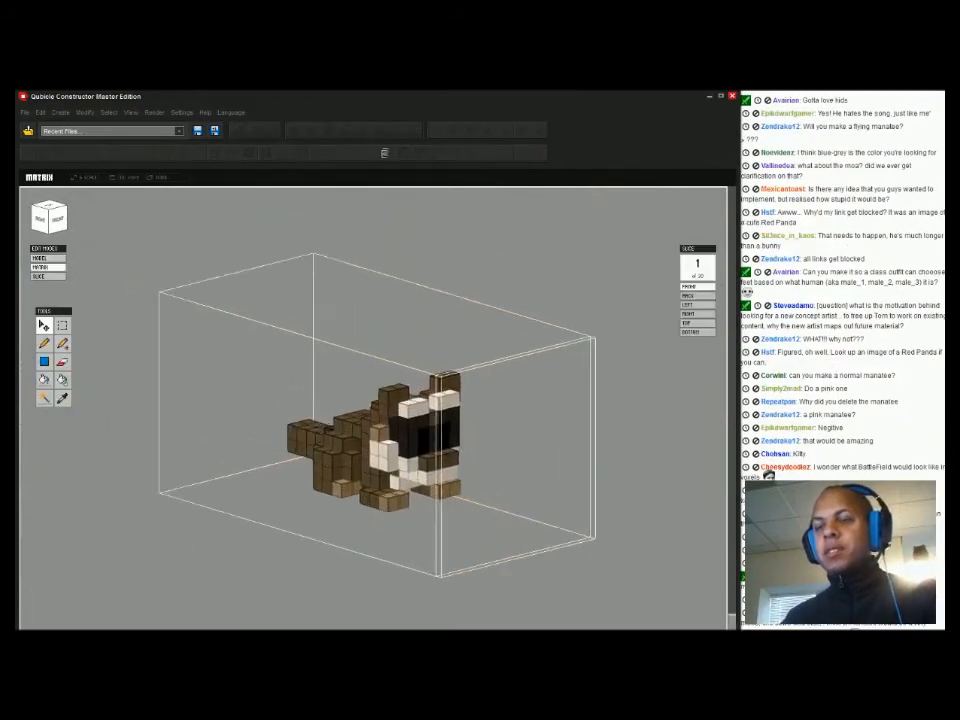
Paint a black band two voxels long across the top of the tail near the body
{"action": "mouse_move", "coordinate": [374, 420]}
{"action": "right_mouse_down"}
{"action": "mouse_move", "coordinate": [475, 386]}
{"action": "mouse_move", "coordinate": [582, 391]}
{"action": "mouse_move", "coordinate": [442, 412]}
{"action": "mouse_move", "coordinate": [466, 398]}
{"action": "mouse_move", "coordinate": [532, 408]}
{"action": "right_mouse_up"}
{"action": "scroll", "coordinate": [475, 386], "scroll_direction": "up", "scroll_amount": 1}
{"action": "key", "text": "b"}
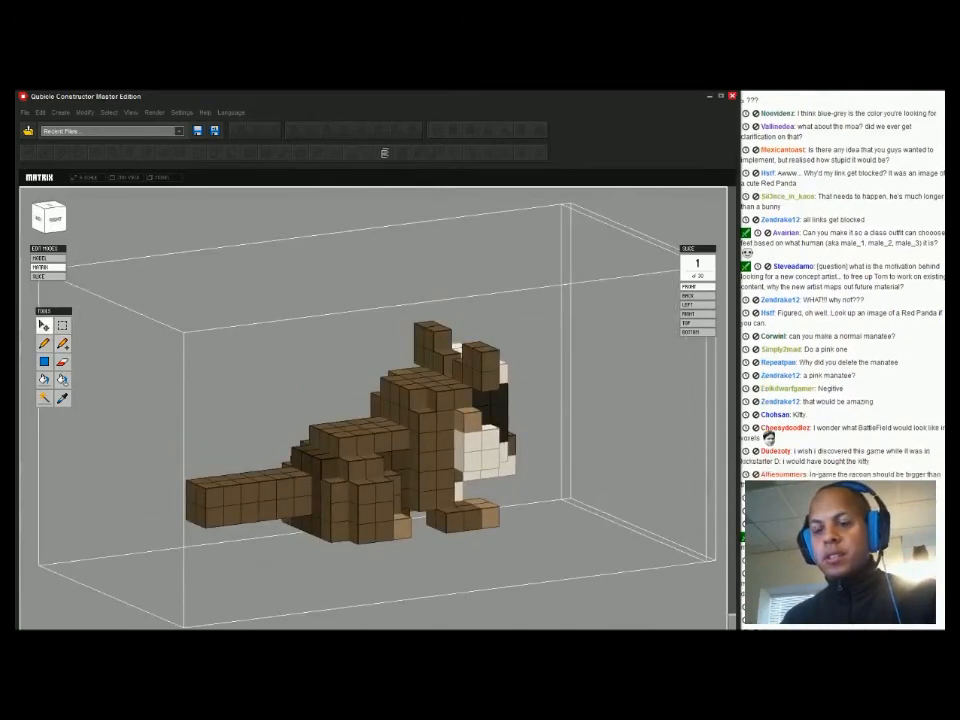
{"action": "left_click", "coordinate": [284, 489]}
{"action": "mouse_move", "coordinate": [287, 490]}
{"action": "right_mouse_down"}
{"action": "mouse_move", "coordinate": [388, 550]}
{"action": "mouse_move", "coordinate": [302, 492]}
{"action": "right_mouse_up"}
{"action": "left_click", "coordinate": [380, 540]}
{"action": "left_click", "coordinate": [384, 557]}
{"action": "left_click", "coordinate": [404, 553]}
{"action": "key", "text": "shift"}
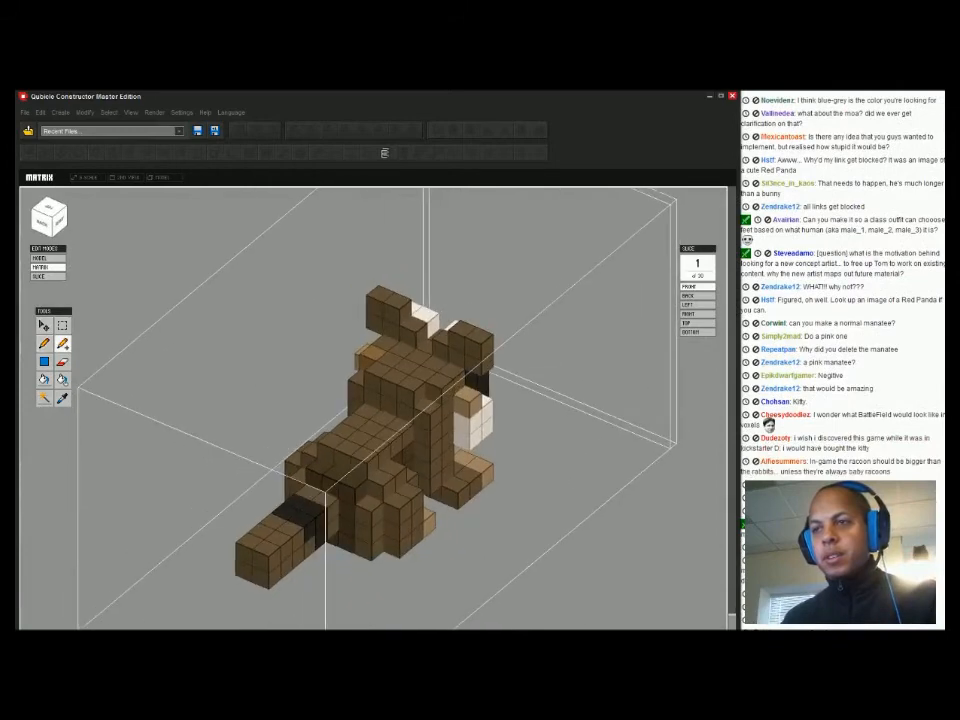
{"action": "mouse_move", "coordinate": [319, 548]}
{"action": "right_mouse_down"}
{"action": "mouse_move", "coordinate": [472, 550]}
{"action": "mouse_move", "coordinate": [319, 543]}
{"action": "right_mouse_up"}
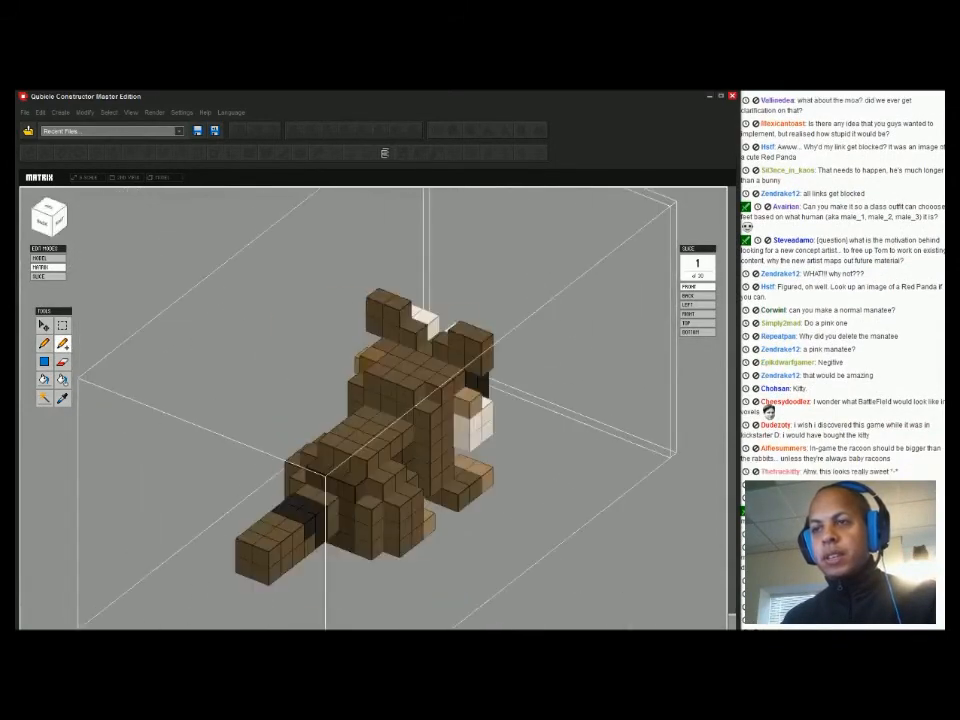
{"action": "left_click", "coordinate": [317, 542]}
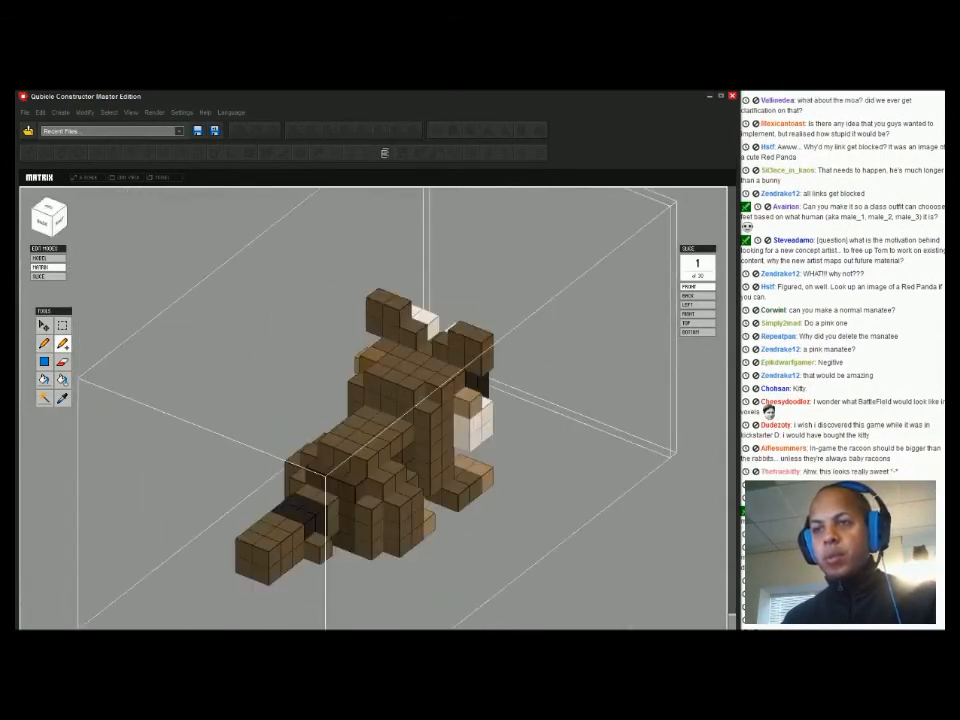
{"action": "key", "text": "ctrl+z"}
{"action": "left_click_drag", "start_coordinate": [315, 524], "coordinate": [316, 548]}
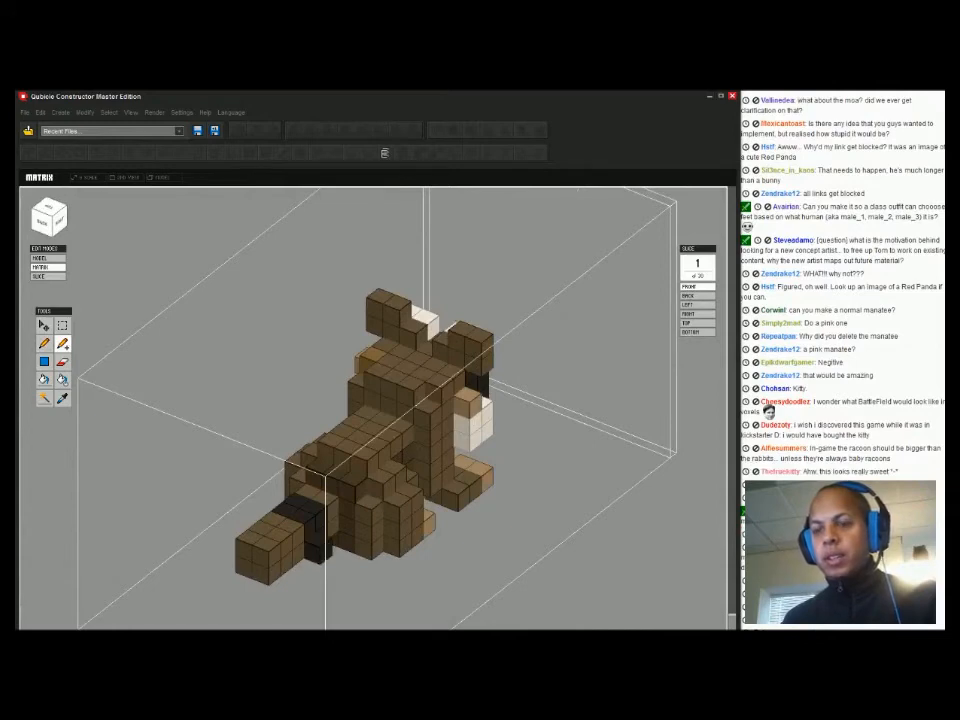
{"action": "key", "text": "ctrl+z"}
Continue the black band near the body down both sides of the tail by recolouring its brown voxels
{"action": "left_click", "coordinate": [44, 343]}
{"action": "left_click", "coordinate": [312, 546]}
{"action": "mouse_move", "coordinate": [330, 530]}
{"action": "right_mouse_down"}
{"action": "mouse_move", "coordinate": [570, 475]}
{"action": "mouse_move", "coordinate": [602, 440]}
{"action": "mouse_move", "coordinate": [588, 436]}
{"action": "right_mouse_up"}
{"action": "left_click", "coordinate": [511, 492]}
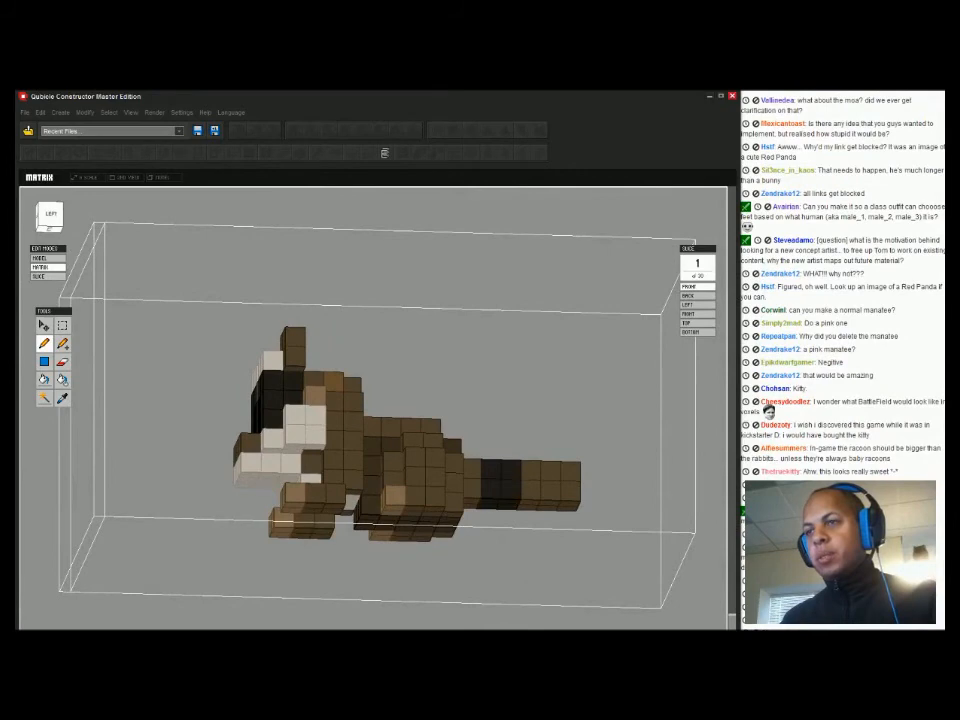
Paint the last two voxels of the tail tip black all around, leaving a one-voxel brown ring before it
{"action": "left_click", "coordinate": [551, 493]}
{"action": "key", "text": "ctrl+z"}
{"action": "mouse_move", "coordinate": [551, 493]}
{"action": "right_mouse_down"}
{"action": "mouse_move", "coordinate": [516, 505]}
{"action": "mouse_move", "coordinate": [558, 488]}
{"action": "mouse_move", "coordinate": [700, 530]}
{"action": "right_mouse_up"}
{"action": "left_click", "coordinate": [564, 487]}
{"action": "left_click", "coordinate": [543, 467]}
{"action": "left_click", "coordinate": [564, 466]}
{"action": "left_click", "coordinate": [543, 488]}
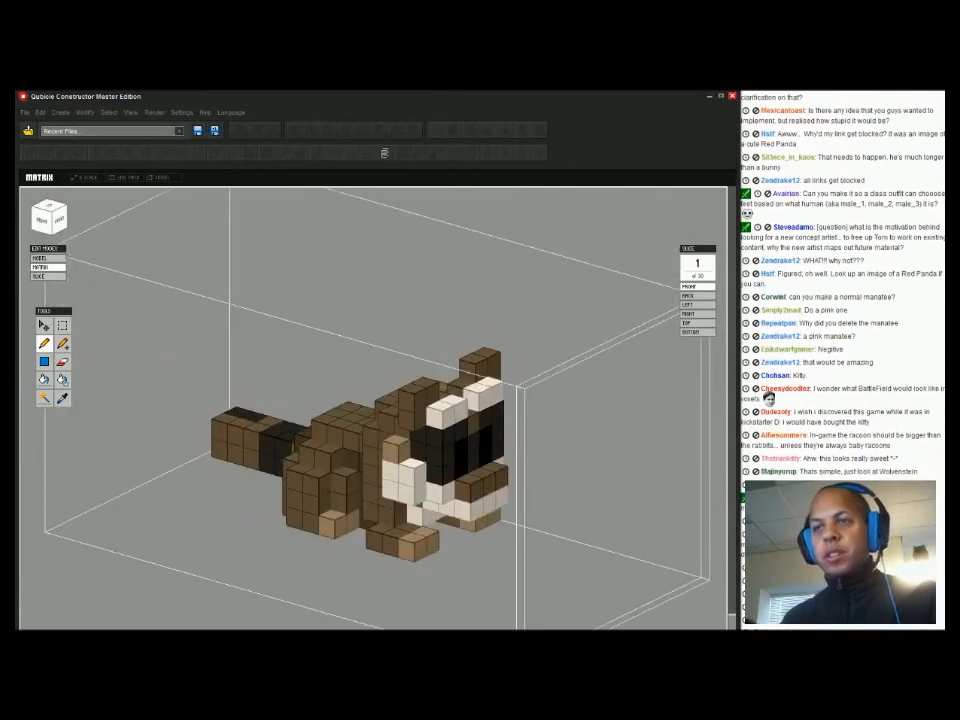
{"action": "left_click", "coordinate": [234, 430]}
{"action": "left_click", "coordinate": [219, 426]}
{"action": "left_click", "coordinate": [218, 447]}
{"action": "right_click_drag", "start_coordinate": [222, 447], "coordinate": [268, 438]}
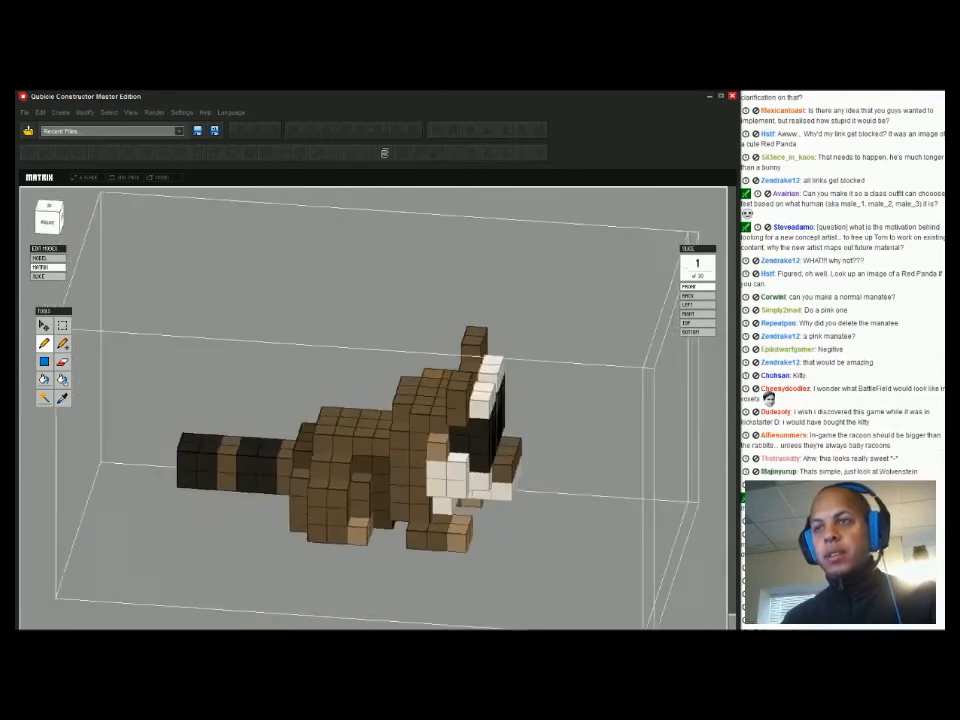
Select the striped tail from the side, extend it sideways to three voxels wide, and clear the selection
{"action": "key", "text": "Tab"}
{"action": "right_click_drag", "start_coordinate": [400, 400], "coordinate": [428, 362]}
{"action": "key", "text": "Tab"}
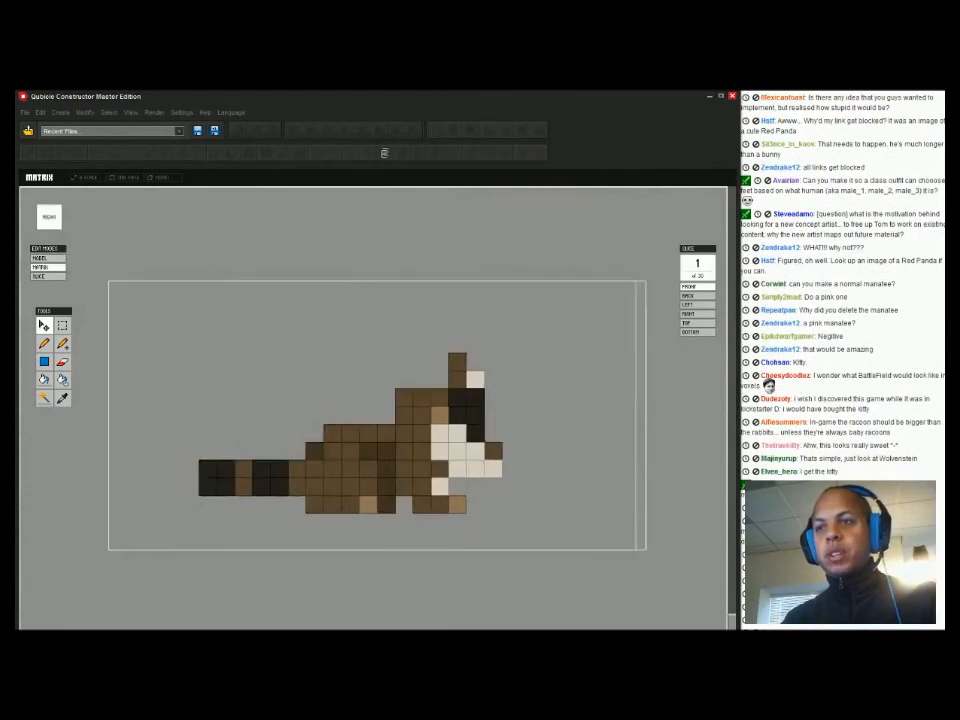
{"action": "scroll", "coordinate": [377, 410], "scroll_direction": "up", "scroll_amount": 2}
{"action": "key", "text": "m"}
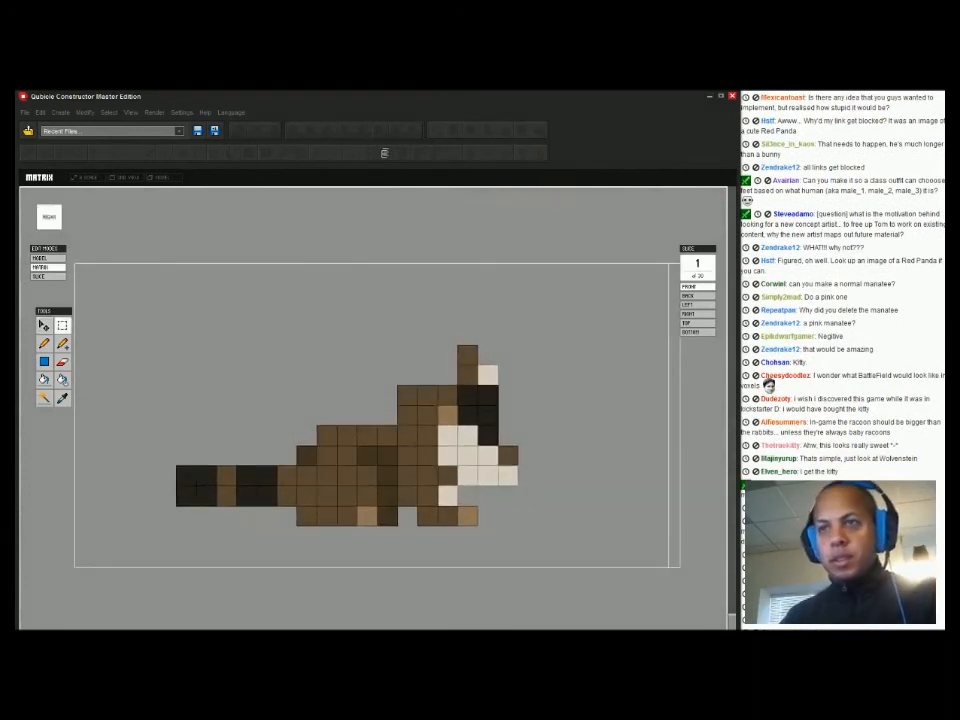
{"action": "left_click_drag", "start_coordinate": [214, 487], "coordinate": [300, 512]}
{"action": "key", "text": "v"}
{"action": "right_click_drag", "start_coordinate": [320, 450], "coordinate": [485, 490]}
{"action": "left_click_drag", "start_coordinate": [345, 545], "coordinate": [345, 545]}
{"action": "key", "text": "m"}
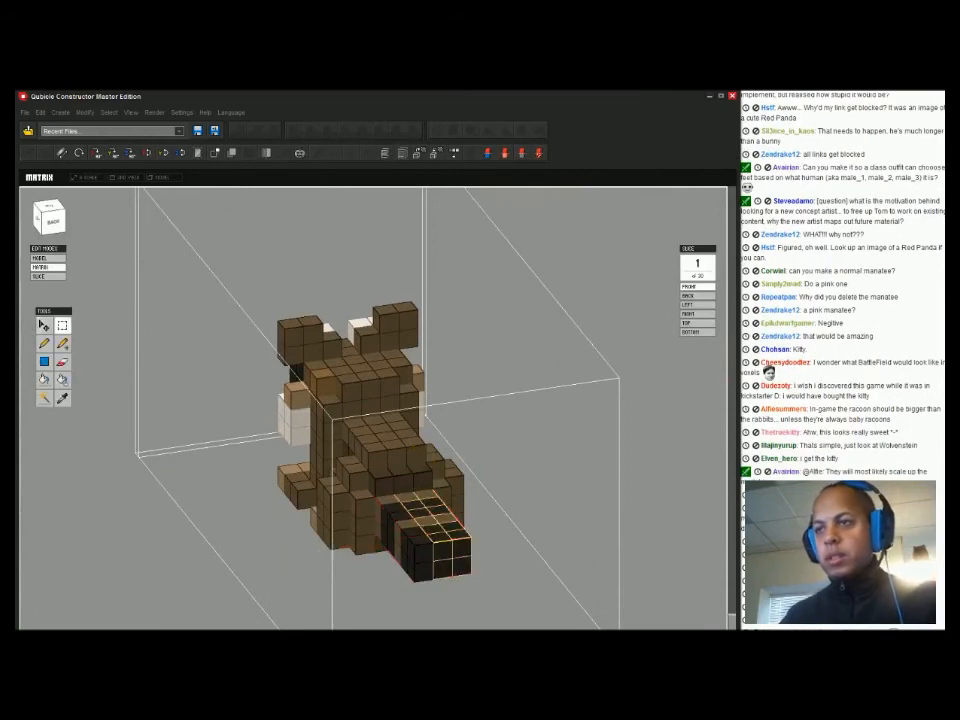
{"action": "key", "text": "ctrl+d"}
Move the raccoon forward along the blue axis and away from the rabbit along the red axis in the Model scene
{"action": "right_click_drag", "start_coordinate": [365, 543], "coordinate": [136, 360]}
{"action": "right_click_drag", "start_coordinate": [440, 400], "coordinate": [672, 458]}
{"action": "key", "text": "Tab"}
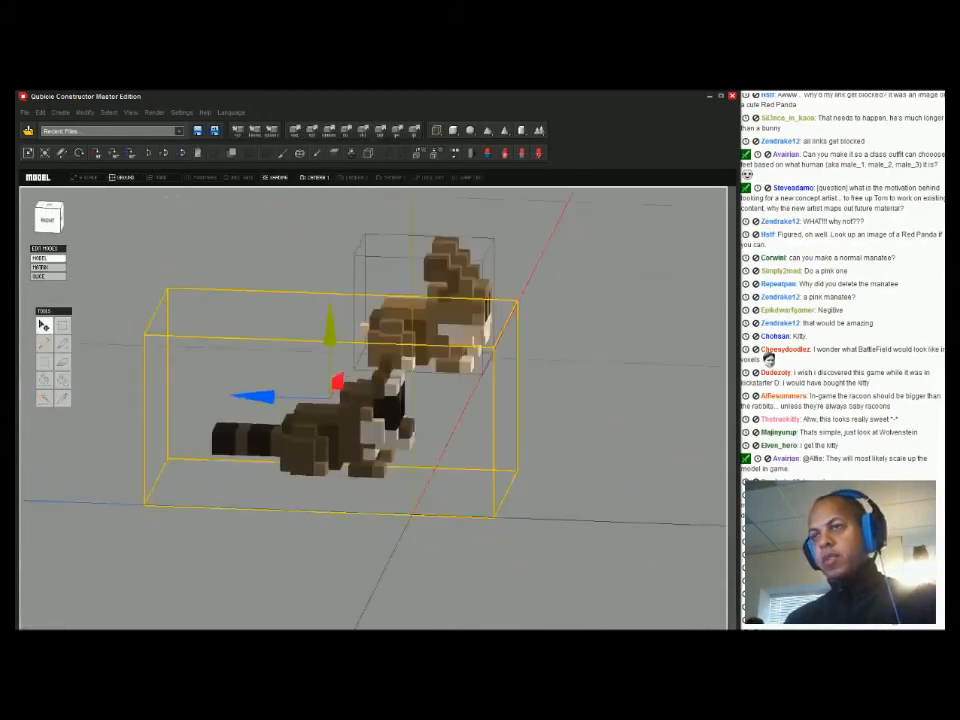
{"action": "left_click", "coordinate": [600, 430]}
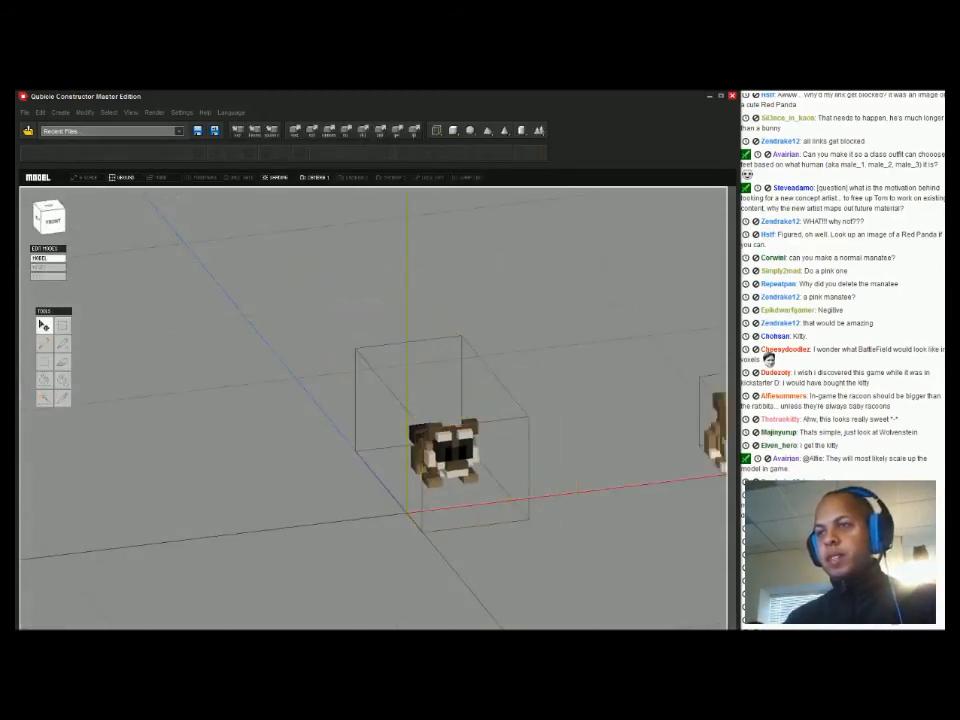
{"action": "middle_click_drag", "start_coordinate": [600, 430], "coordinate": [550, 407]}
{"action": "right_click_drag", "start_coordinate": [550, 407], "coordinate": [605, 407]}
{"action": "left_click", "coordinate": [632, 380]}
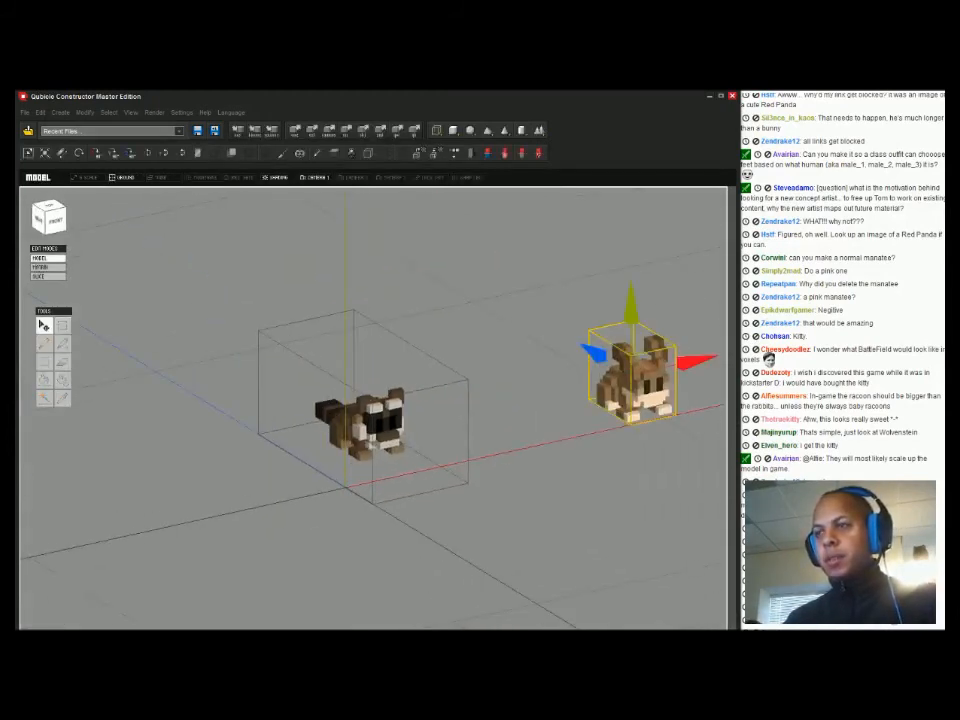
{"action": "left_click", "coordinate": [360, 420]}
{"action": "left_click_drag", "start_coordinate": [318, 376], "coordinate": [337, 390]}
{"action": "left_click_drag", "start_coordinate": [440, 406], "coordinate": [401, 414]}
Bring the rabbit along the red axis beside the raccoon to compare sizes, leaving a small gap between them
{"action": "left_click", "coordinate": [632, 385]}
{"action": "left_click_drag", "start_coordinate": [700, 358], "coordinate": [505, 399]}
{"action": "left_click", "coordinate": [545, 365]}
{"action": "scroll", "coordinate": [500, 400], "scroll_direction": "up", "scroll_amount": 2}
{"action": "right_click_drag", "start_coordinate": [500, 400], "coordinate": [558, 380]}
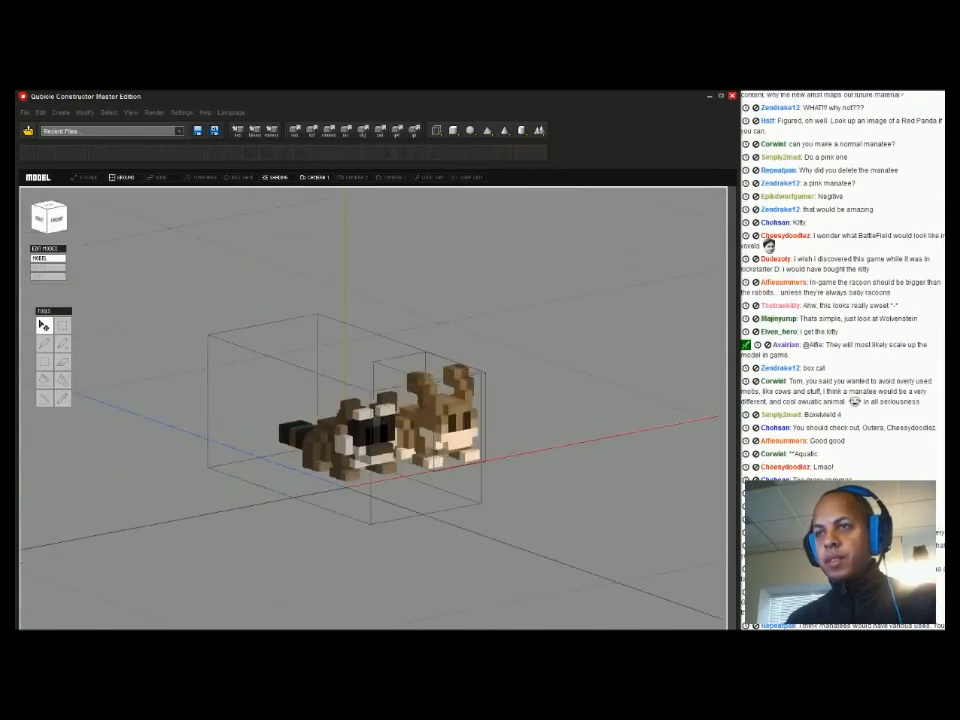
{"action": "left_click", "coordinate": [450, 418]}
{"action": "left_click_drag", "start_coordinate": [499, 402], "coordinate": [575, 390]}
{"action": "mouse_move", "coordinate": [575, 390]}
{"action": "right_mouse_down"}
{"action": "mouse_move", "coordinate": [660, 385]}
{"action": "mouse_move", "coordinate": [575, 390]}
{"action": "right_mouse_up"}
Paint the brown upper row of the raccoon's snout off-white and return to the Model scene
{"action": "double_click", "coordinate": [352, 438]}
{"action": "scroll", "coordinate": [352, 438], "scroll_direction": "up", "scroll_amount": 5}
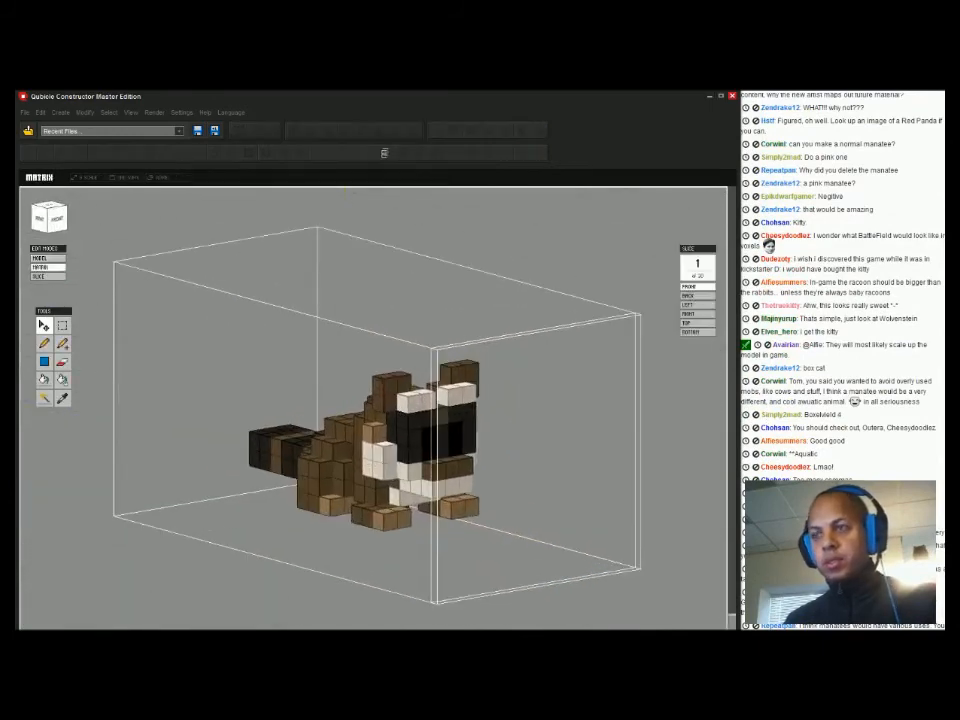
{"action": "key", "text": "b"}
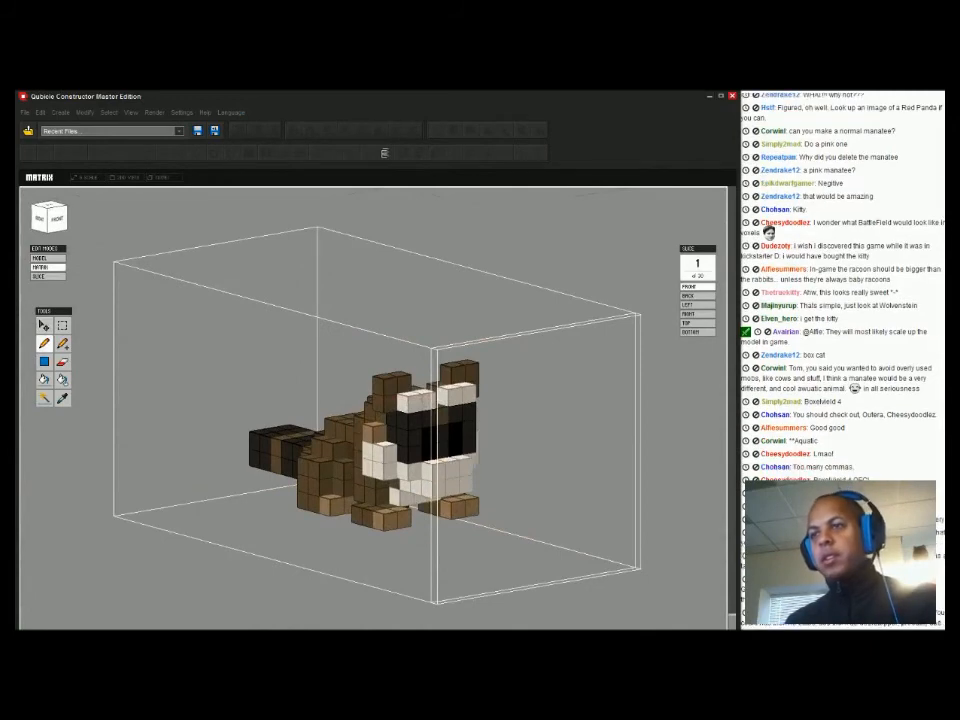
{"action": "double_click", "coordinate": [600, 250]}
{"action": "left_click", "coordinate": [600, 250]}
{"action": "mouse_move", "coordinate": [600, 250]}
{"action": "right_mouse_down"}
{"action": "mouse_move", "coordinate": [520, 250]}
{"action": "mouse_move", "coordinate": [622, 260]}
{"action": "mouse_move", "coordinate": [607, 258]}
{"action": "right_mouse_up"}
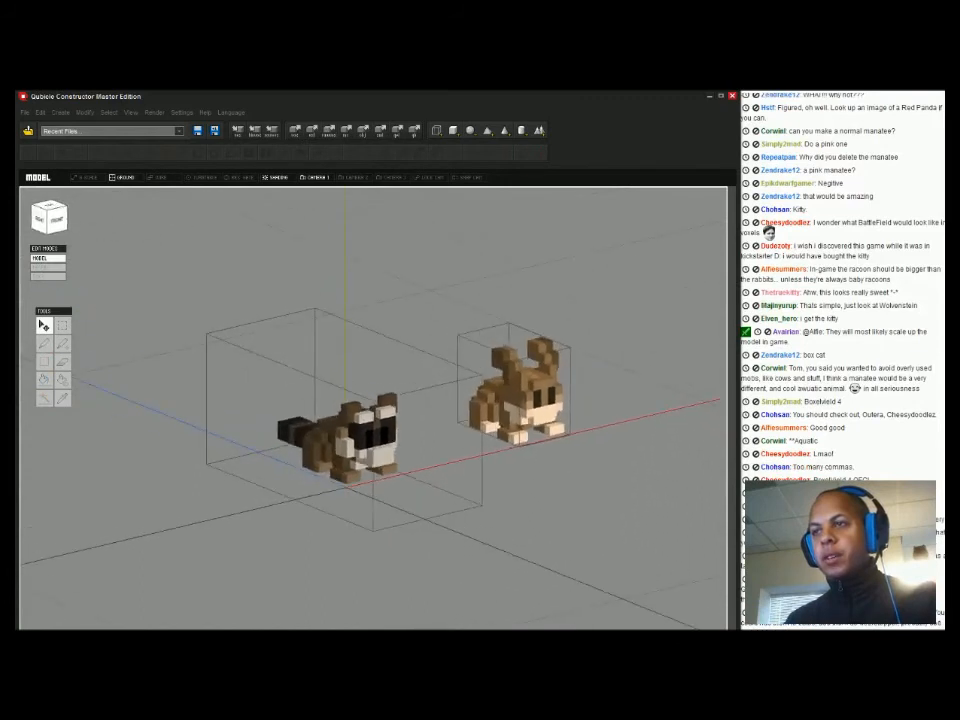
Paint the tan voxel above the raccoon's cheek off-white and check the face beside the rabbit in the Model scene
{"action": "double_click", "coordinate": [345, 440]}
{"action": "double_click", "coordinate": [560, 280]}
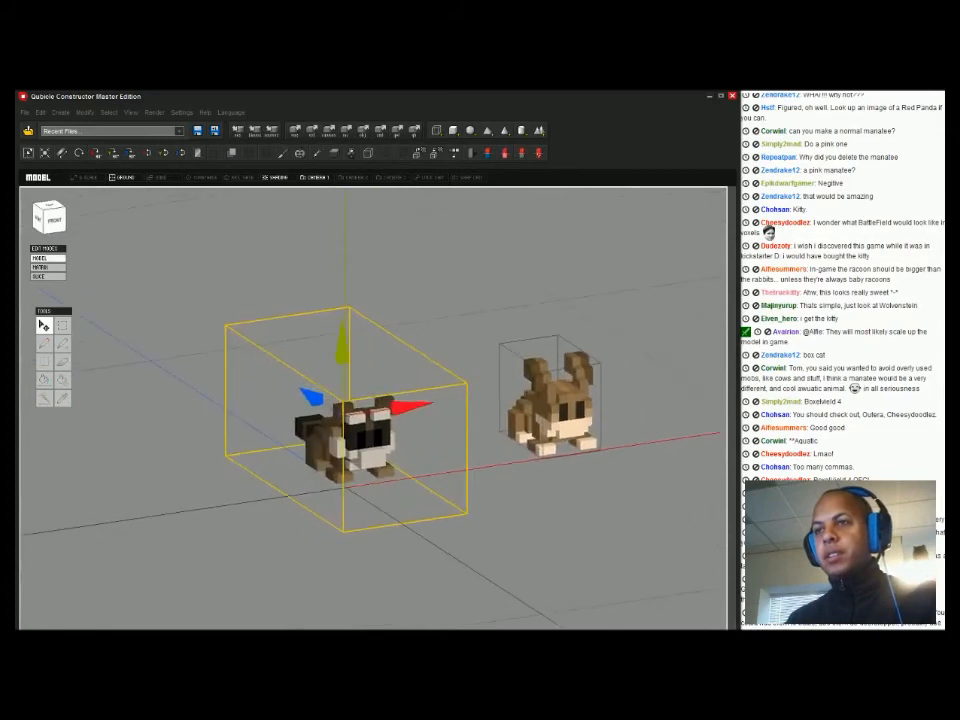
{"action": "key", "text": "Tab"}
{"action": "scroll", "coordinate": [396, 430], "scroll_direction": "up", "scroll_amount": 3}
{"action": "mouse_move", "coordinate": [396, 430]}
{"action": "right_mouse_down"}
{"action": "mouse_move", "coordinate": [475, 425]}
{"action": "mouse_move", "coordinate": [300, 428]}
{"action": "right_mouse_up"}
{"action": "key", "text": "b"}
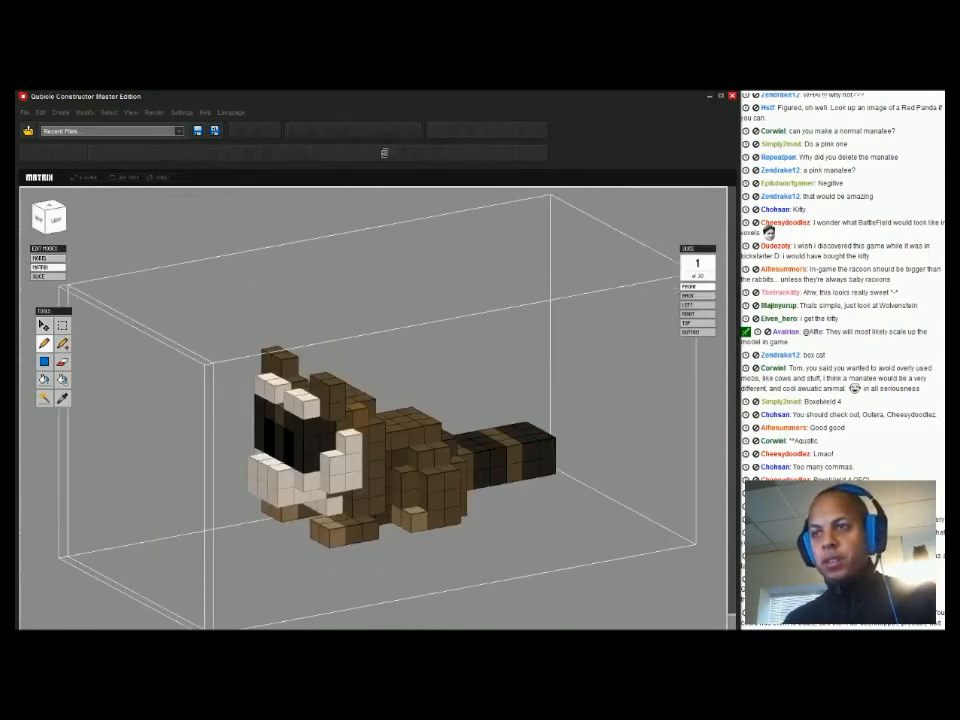
{"action": "key", "text": "Tab"}
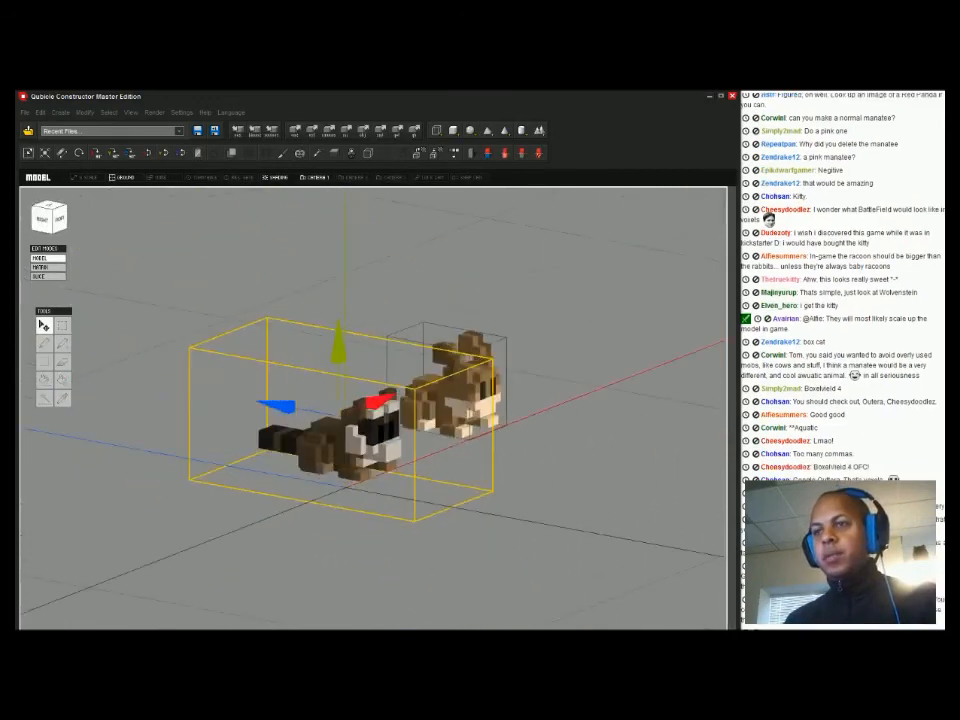
{"action": "key", "text": "Tab"}
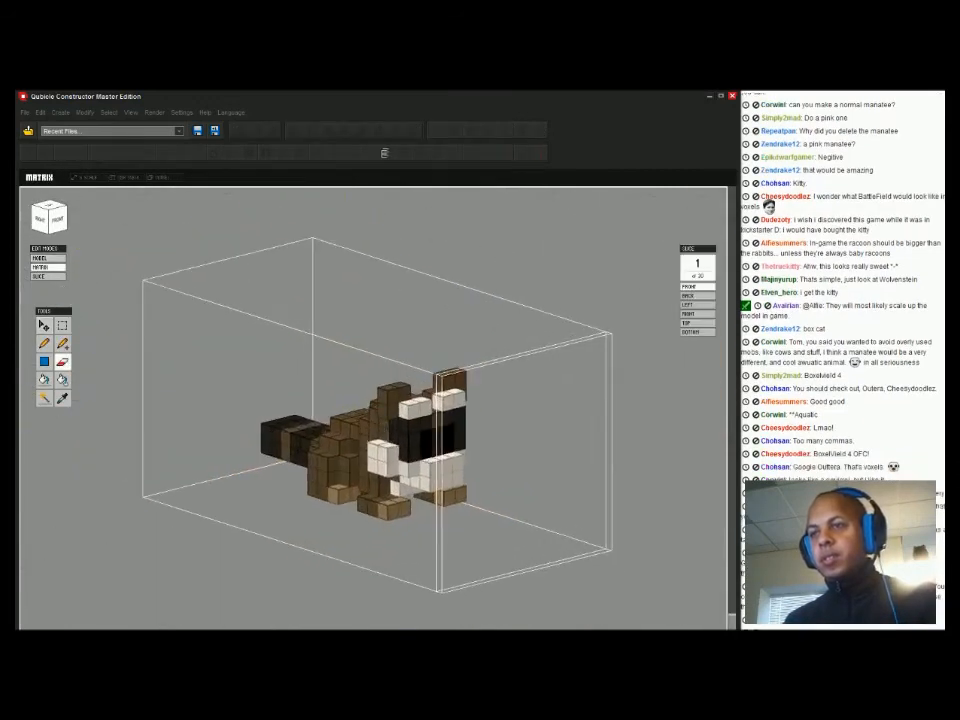
Compare the raccoon's face and side profile with the rabbit from several angles, then reopen the raccoon for voxel editing
{"action": "key", "text": "Tab"}
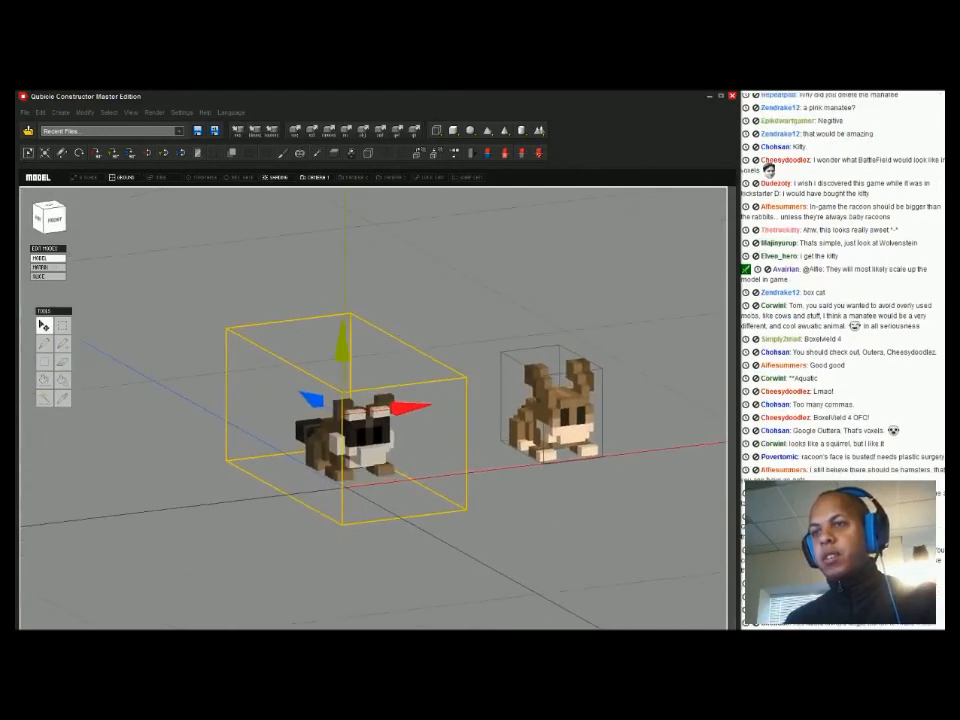
{"action": "key", "text": "Tab"}
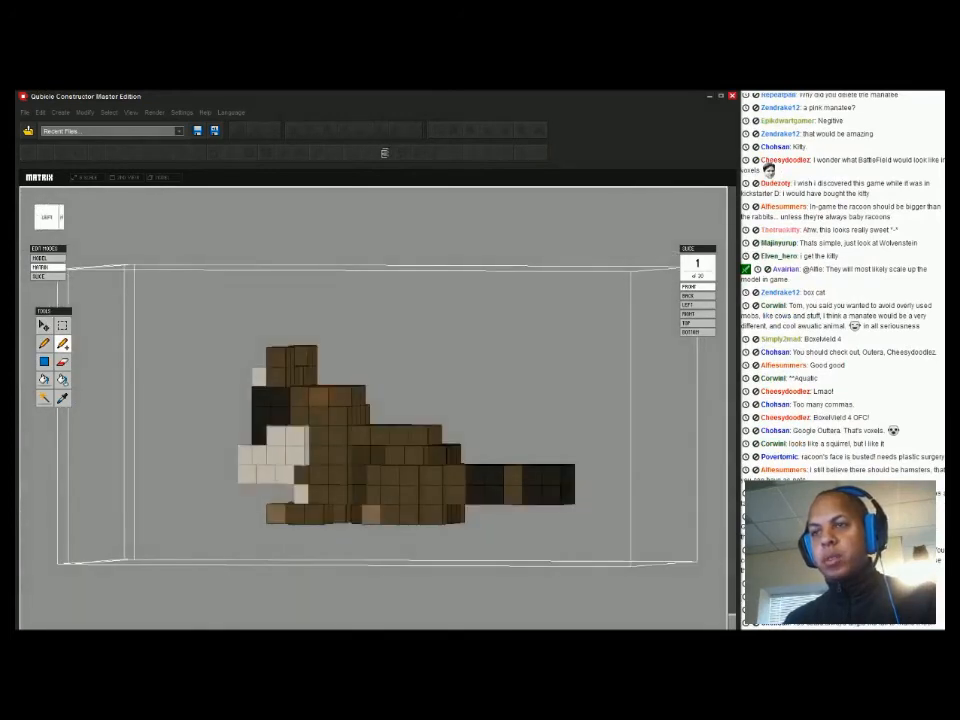
{"action": "right_click_drag", "start_coordinate": [300, 535], "coordinate": [408, 520]}
{"action": "key", "text": "Tab"}
{"action": "scroll", "coordinate": [401, 538], "scroll_direction": "down", "scroll_amount": 3}
{"action": "left_click", "coordinate": [401, 538]}
{"action": "left_click", "coordinate": [362, 440]}
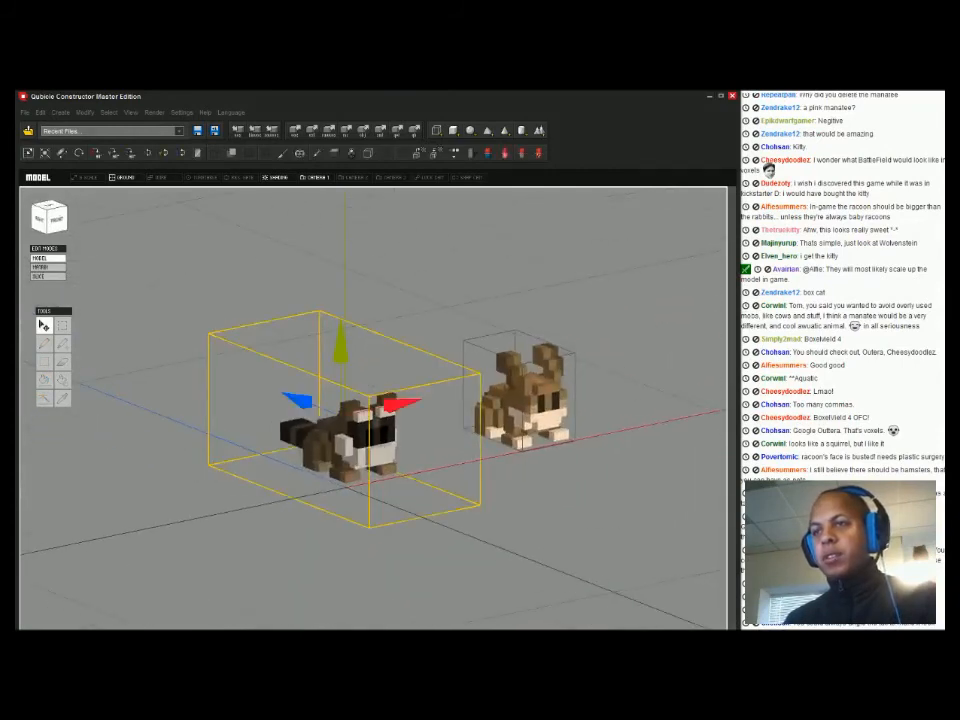
{"action": "key", "text": "Tab"}
{"action": "scroll", "coordinate": [362, 440], "scroll_direction": "up", "scroll_amount": 4}
{"action": "right_click_drag", "start_coordinate": [362, 440], "coordinate": [433, 449]}
{"action": "key", "text": "Tab"}
{"action": "scroll", "coordinate": [375, 430], "scroll_direction": "down", "scroll_amount": 3}
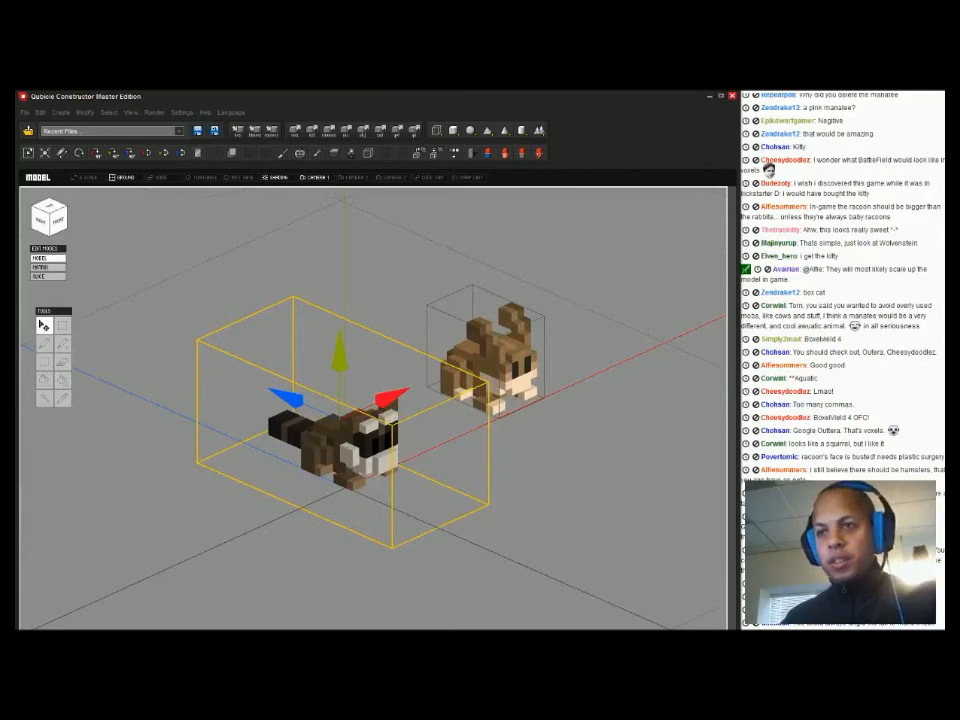
{"action": "key", "text": "Tab"}
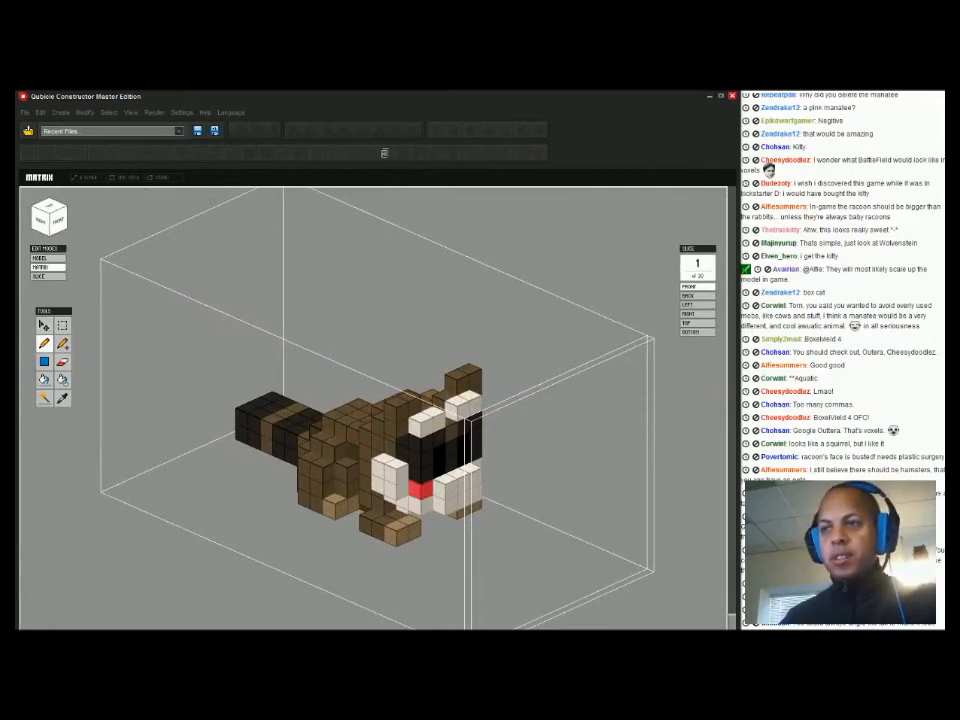
{"action": "left_click", "coordinate": [445, 488]}
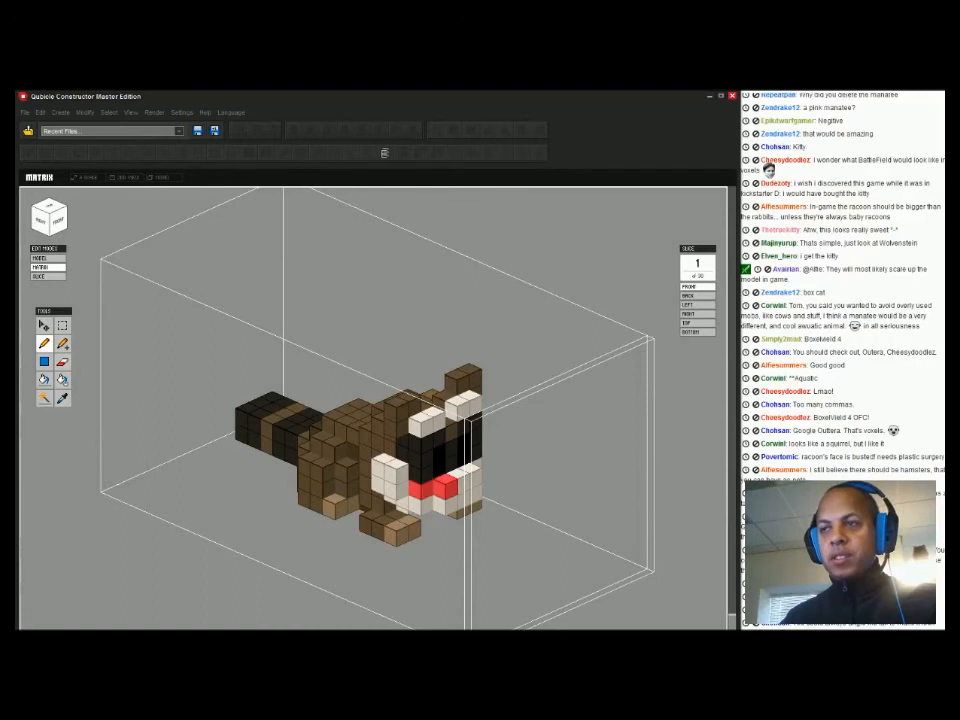
{"action": "left_click_drag", "start_coordinate": [421, 505], "coordinate": [446, 506]}
{"action": "left_click", "coordinate": [445, 488]}
{"action": "left_click", "coordinate": [445, 505]}
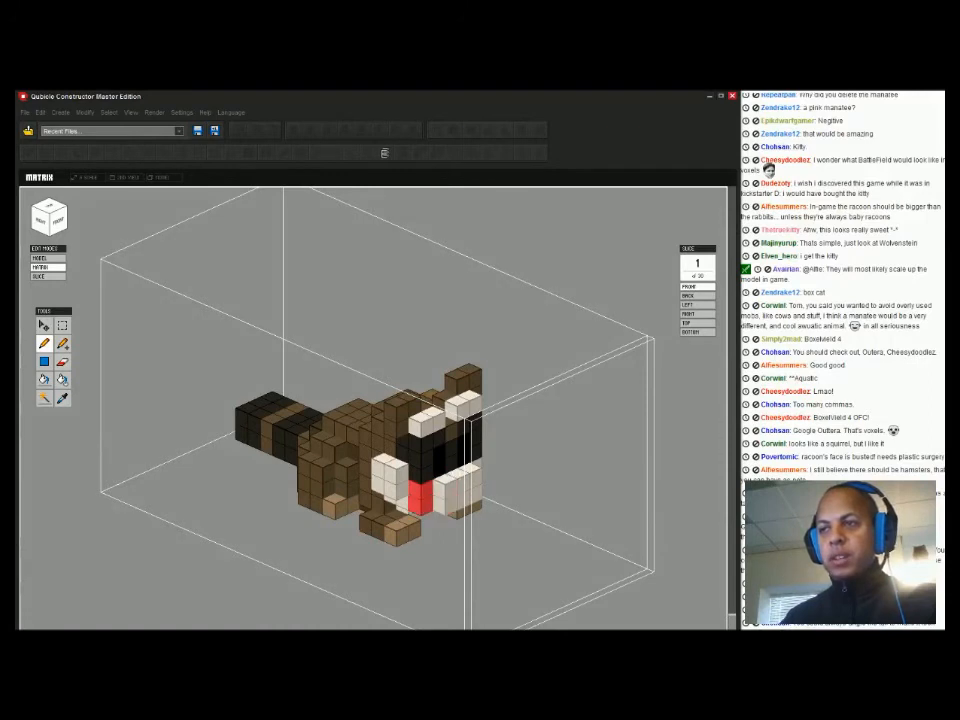
{"action": "left_click", "coordinate": [420, 489]}
{"action": "left_click", "coordinate": [420, 505]}
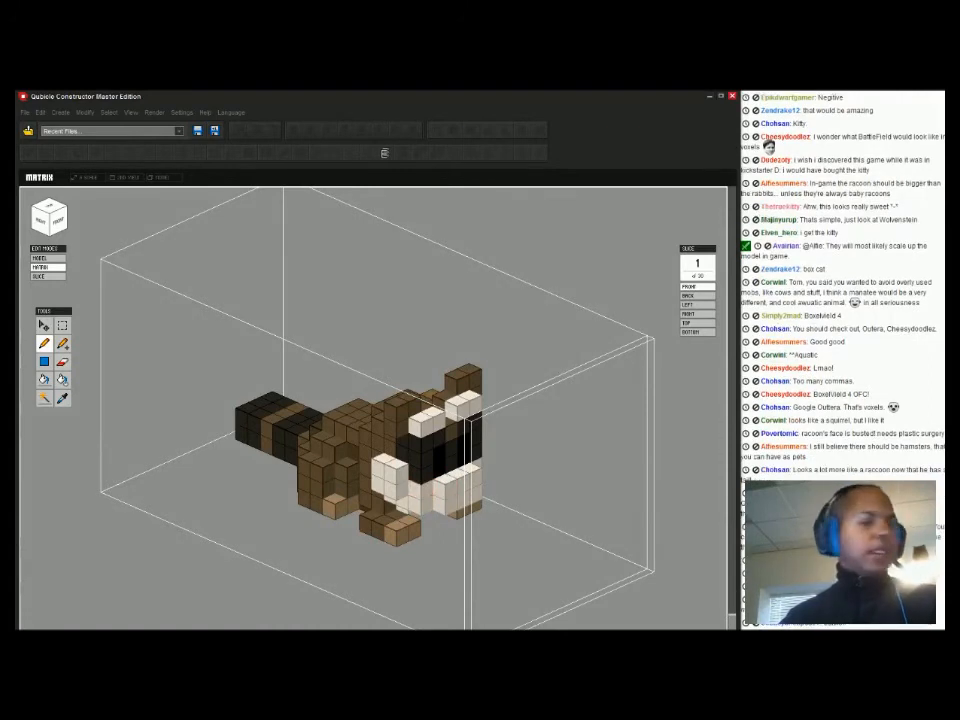
Erase voxels from the protruding front layer of the raccoon's snout to make it smaller and return to the Model scene
{"action": "left_click", "coordinate": [62, 362]}
{"action": "left_click", "coordinate": [445, 487]}
{"action": "left_click", "coordinate": [468, 480]}
{"action": "left_click", "coordinate": [445, 503]}
{"action": "left_click", "coordinate": [467, 495]}
{"action": "mouse_move", "coordinate": [467, 495]}
{"action": "right_mouse_down"}
{"action": "mouse_move", "coordinate": [412, 474]}
{"action": "mouse_move", "coordinate": [492, 462]}
{"action": "mouse_move", "coordinate": [506, 446]}
{"action": "right_mouse_up"}
{"action": "left_click", "coordinate": [393, 498]}
{"action": "left_click", "coordinate": [462, 486]}
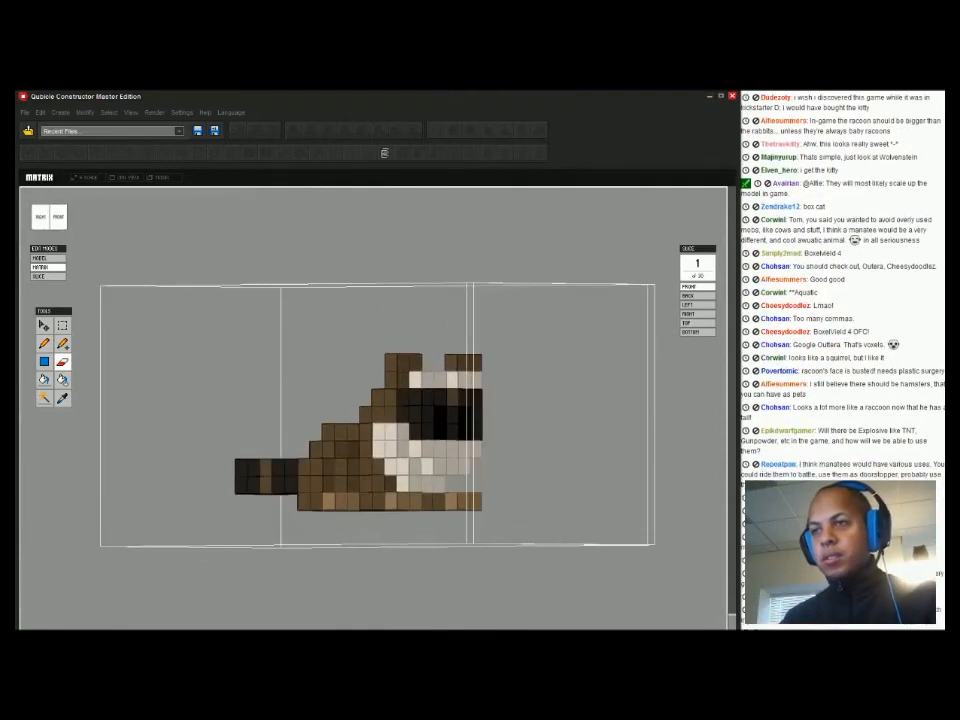
{"action": "left_click", "coordinate": [40, 258]}
{"action": "left_click", "coordinate": [540, 500]}
{"action": "right_click_drag", "start_coordinate": [540, 500], "coordinate": [526, 454]}
Recolour the off-white area beneath the raccoon's snout with a bucket fill and return to the Model scene
{"action": "double_click", "coordinate": [370, 438]}
{"action": "scroll", "coordinate": [372, 438], "scroll_direction": "up", "scroll_amount": 6}
{"action": "mouse_move", "coordinate": [372, 438]}
{"action": "right_mouse_down"}
{"action": "mouse_move", "coordinate": [350, 400]}
{"action": "mouse_move", "coordinate": [316, 396]}
{"action": "right_mouse_up"}
{"action": "key", "text": "g"}
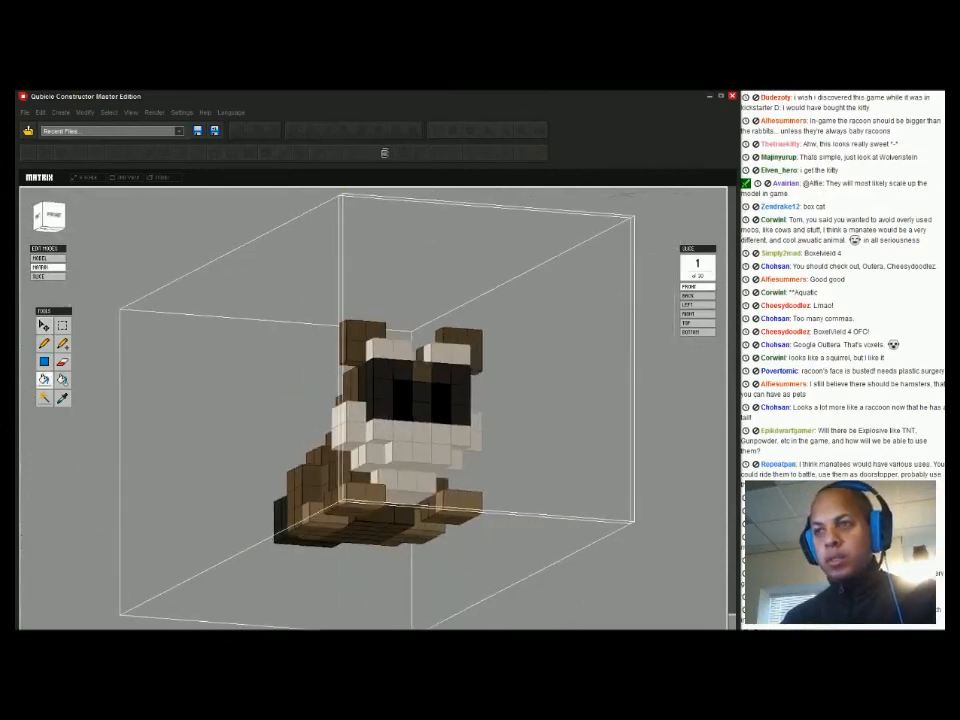
{"action": "left_click", "coordinate": [404, 484]}
{"action": "right_click_drag", "start_coordinate": [404, 484], "coordinate": [450, 526]}
{"action": "key", "text": "Tab"}
{"action": "scroll", "coordinate": [450, 530], "scroll_direction": "down", "scroll_amount": 5}
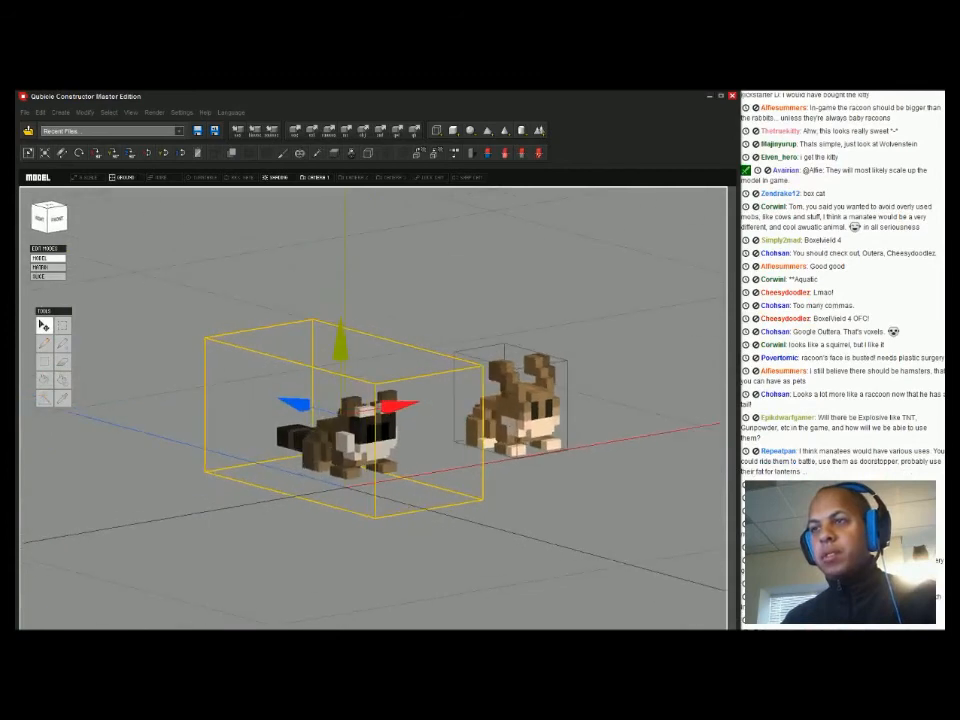
Set the drawing colour to RGB 188, 169, 157 in the raccoon's matrix and return to the Model scene with nothing selected
{"action": "key", "text": "Tab"}
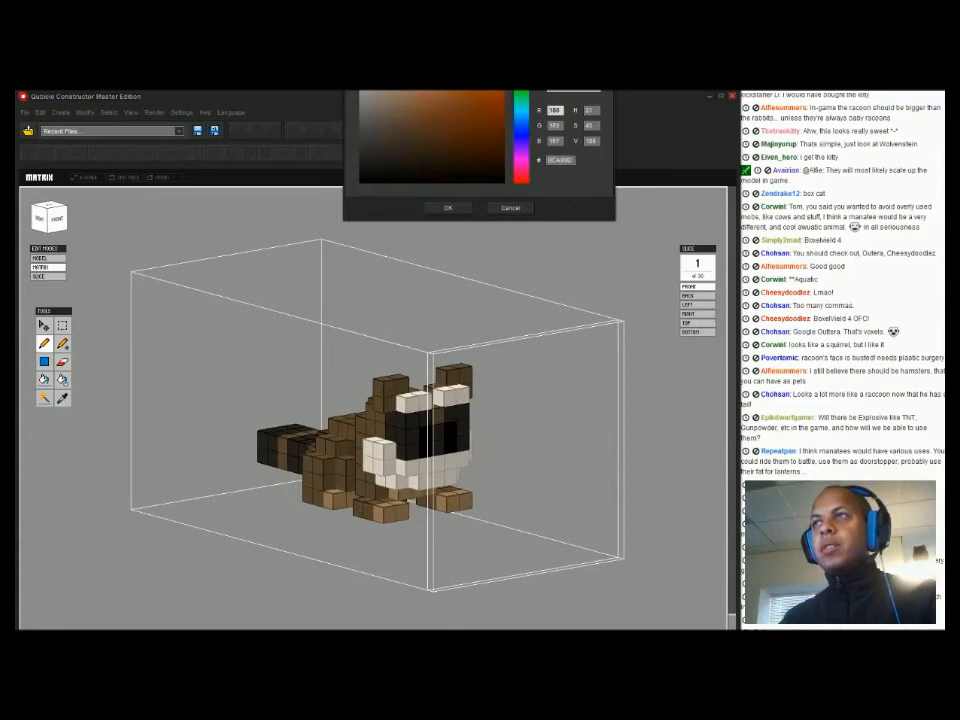
{"action": "left_click", "coordinate": [448, 208]}
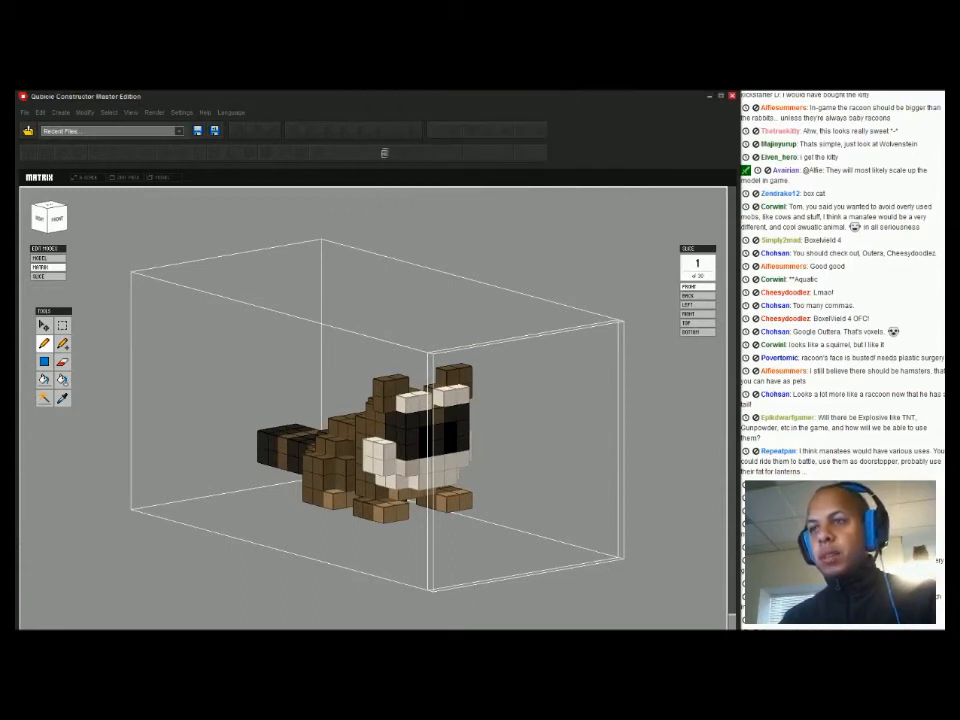
{"action": "key", "text": "Tab"}
{"action": "key", "text": "Escape"}
Examine how the raccoon and the rabbit read side by side from far away in the Model scene
{"action": "scroll", "coordinate": [373, 408], "scroll_direction": "down", "scroll_amount": 5}
{"action": "scroll", "coordinate": [373, 408], "scroll_direction": "down", "scroll_amount": 8}
{"action": "scroll", "coordinate": [373, 408], "scroll_direction": "up", "scroll_amount": 10}
{"action": "scroll", "coordinate": [373, 408], "scroll_direction": "down", "scroll_amount": 4}
{"action": "scroll", "coordinate": [373, 408], "scroll_direction": "down", "scroll_amount": 5}
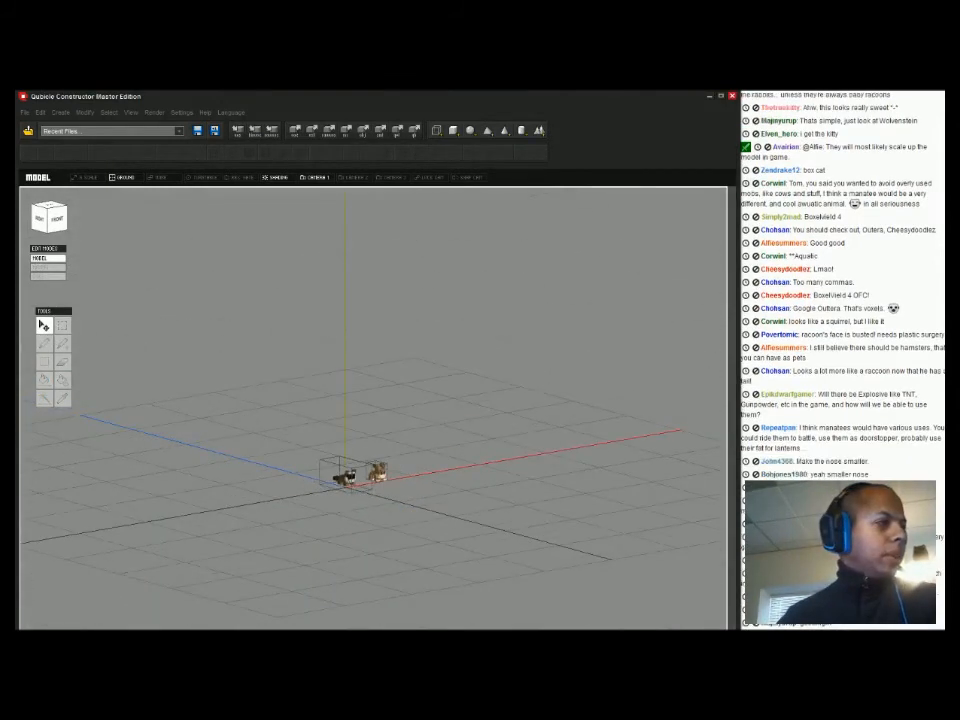
{"action": "scroll", "coordinate": [373, 408], "scroll_direction": "up", "scroll_amount": 2}
{"action": "right_click_drag", "start_coordinate": [373, 408], "coordinate": [375, 432]}
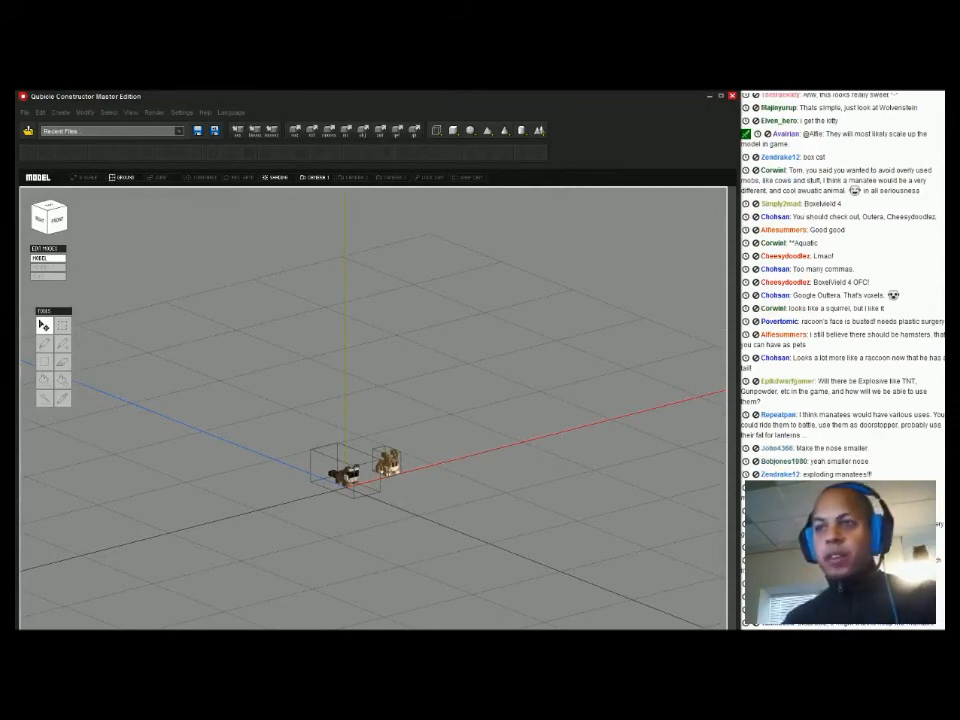
Inspect the raccoon's face, back and striped tail in Matrix mode, then go back to the Model scene and deselect it
{"action": "double_click", "coordinate": [347, 475]}
{"action": "scroll", "coordinate": [370, 440], "scroll_direction": "up", "scroll_amount": 4}
{"action": "right_click_drag", "start_coordinate": [400, 430], "coordinate": [405, 455]}
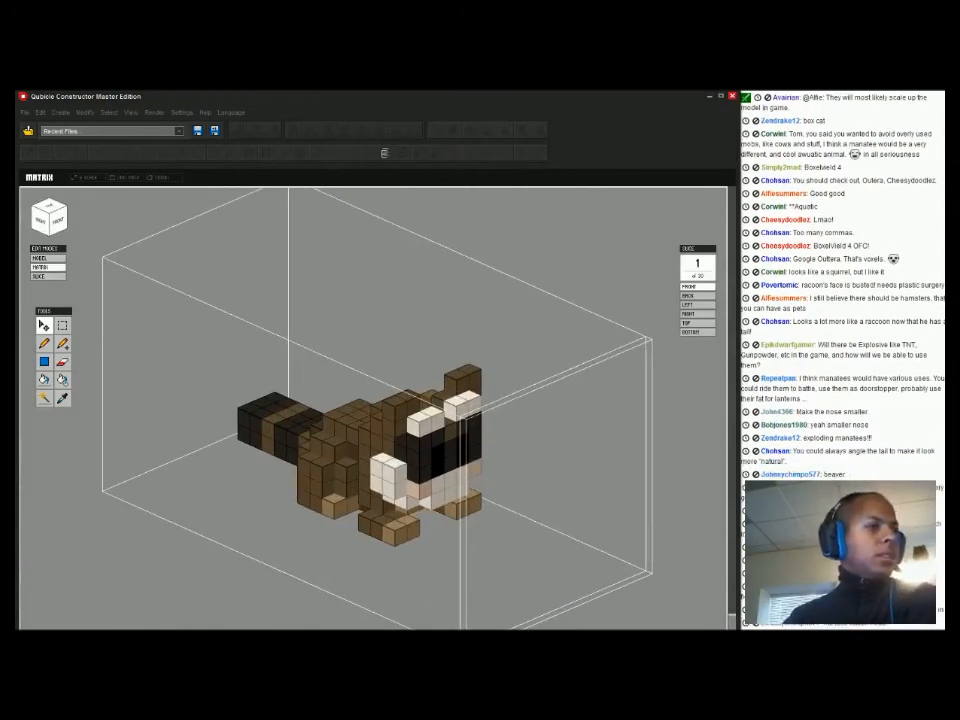
{"action": "mouse_move", "coordinate": [400, 430]}
{"action": "right_mouse_down"}
{"action": "mouse_move", "coordinate": [290, 412]}
{"action": "mouse_move", "coordinate": [345, 405]}
{"action": "mouse_move", "coordinate": [606, 472]}
{"action": "right_mouse_up"}
{"action": "left_click", "coordinate": [44, 343]}
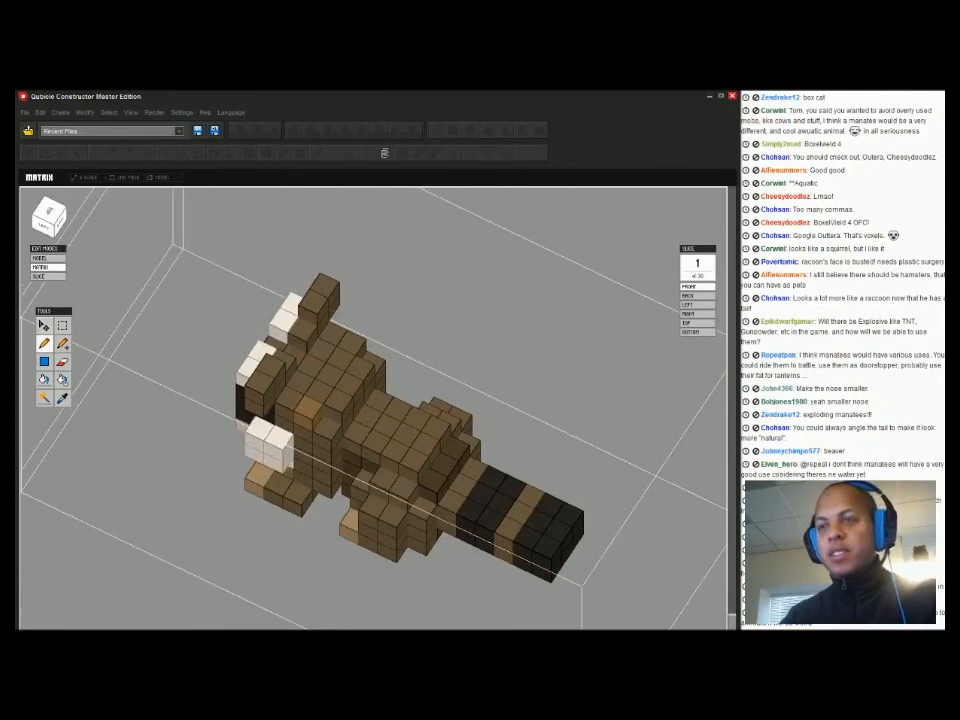
{"action": "right_click_drag", "start_coordinate": [440, 400], "coordinate": [200, 365]}
{"action": "key", "text": "Tab"}
{"action": "scroll", "coordinate": [372, 408], "scroll_direction": "down", "scroll_amount": 5}
{"action": "left_click", "coordinate": [480, 370]}
{"action": "scroll", "coordinate": [372, 408], "scroll_direction": "up", "scroll_amount": 5}
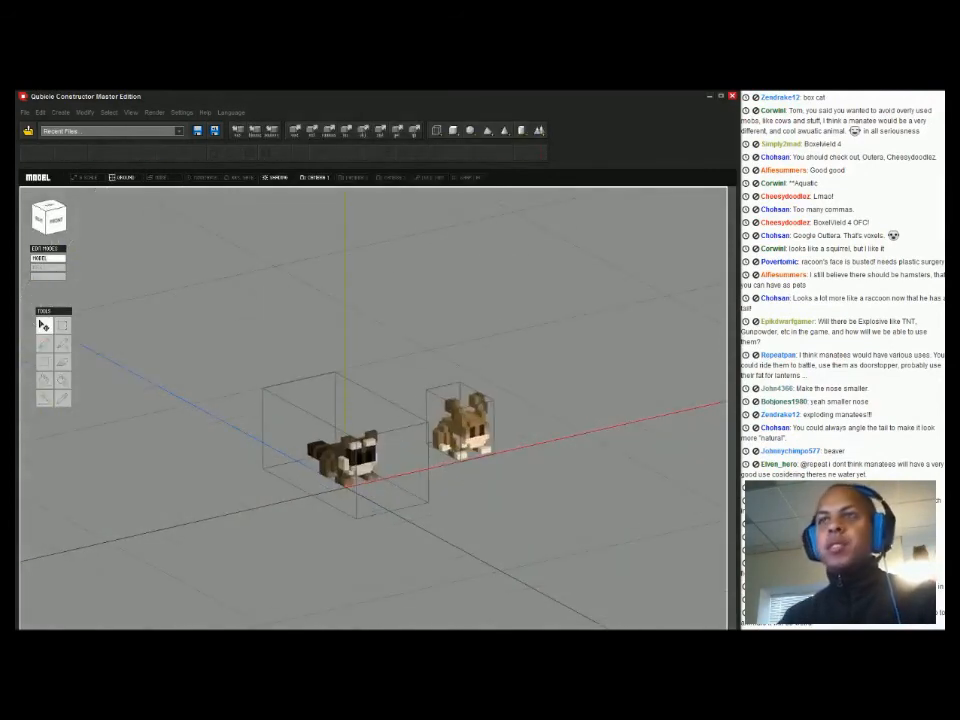
Start a new white cuboid matrix and set its size to width 7, height 7 and depth 1
{"action": "left_click", "coordinate": [453, 131]}
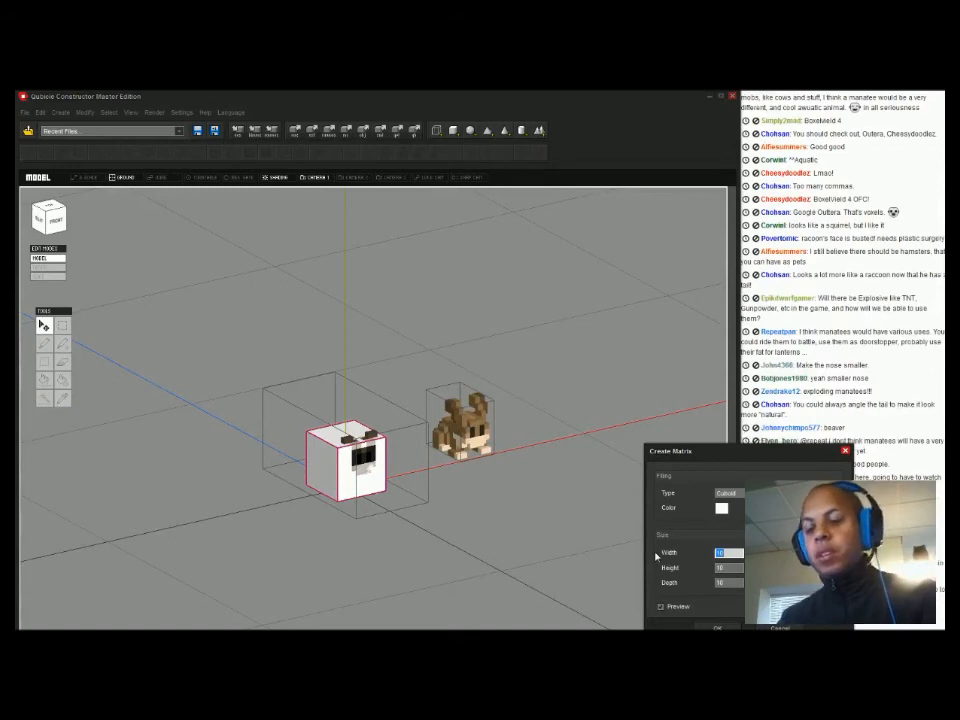
{"action": "type", "text": "1"}
{"action": "key", "text": "Tab"}
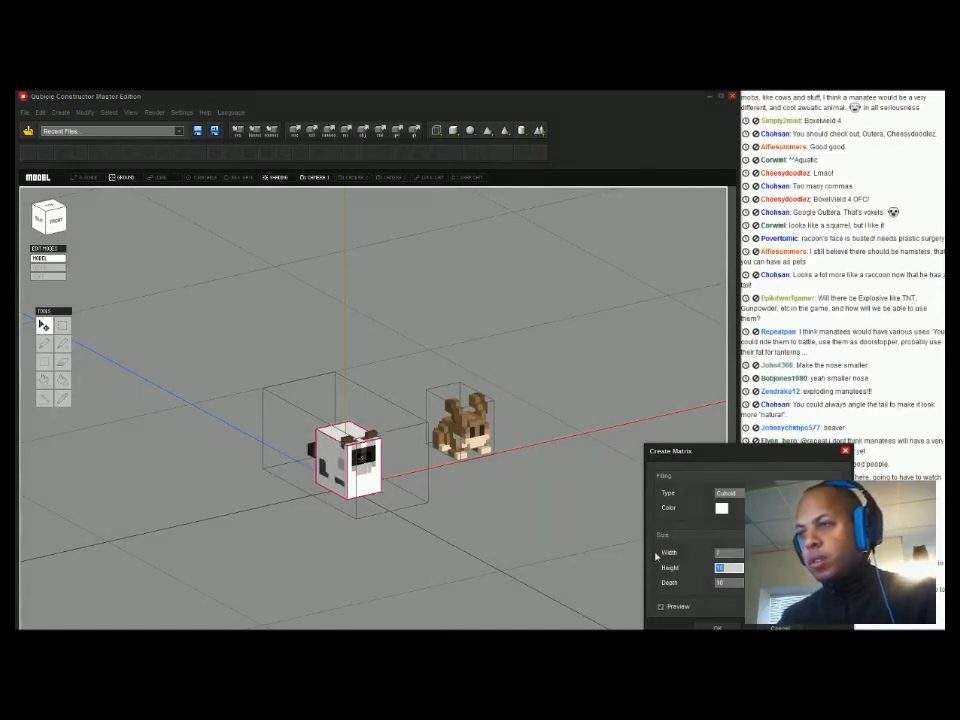
{"action": "type", "text": "4"}
{"action": "key", "text": "Tab"}
{"action": "type", "text": "4"}
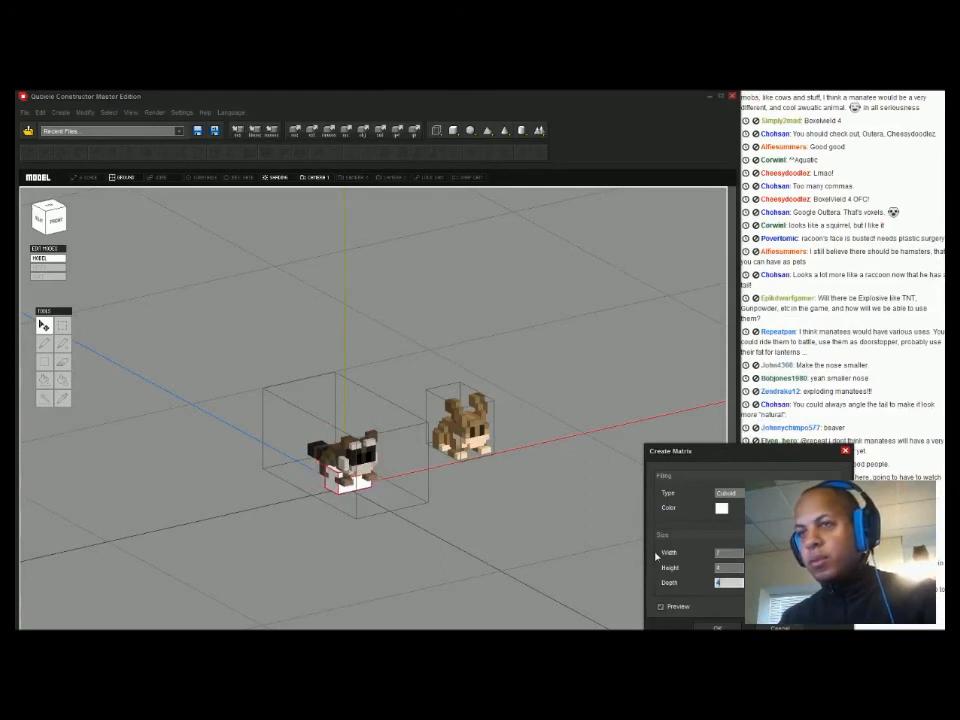
{"action": "key", "text": "shift+Tab"}
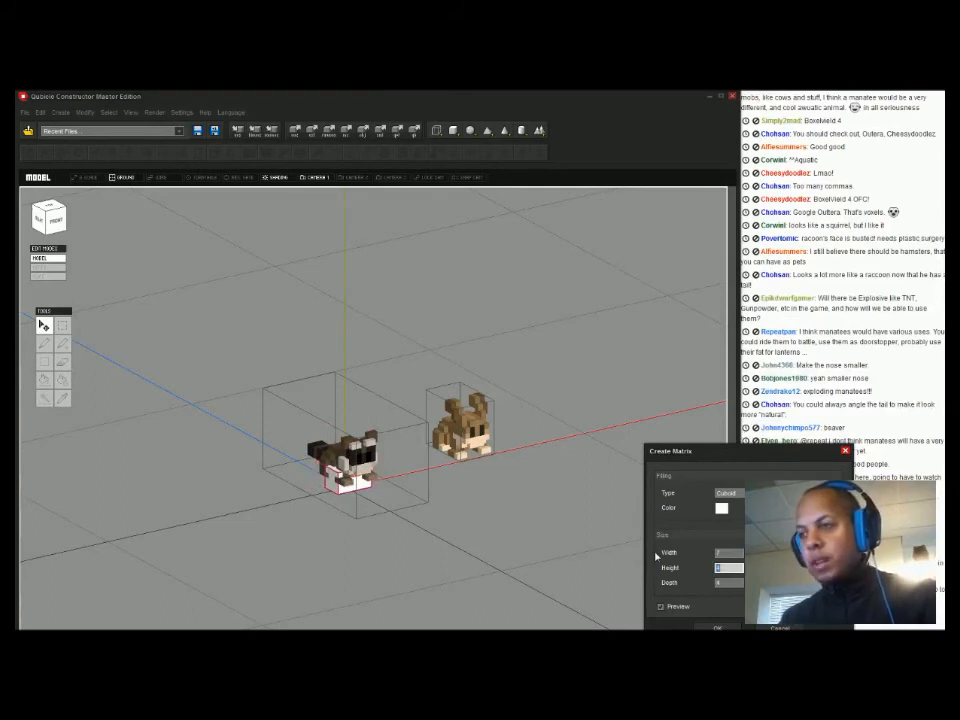
{"action": "type", "text": "1"}
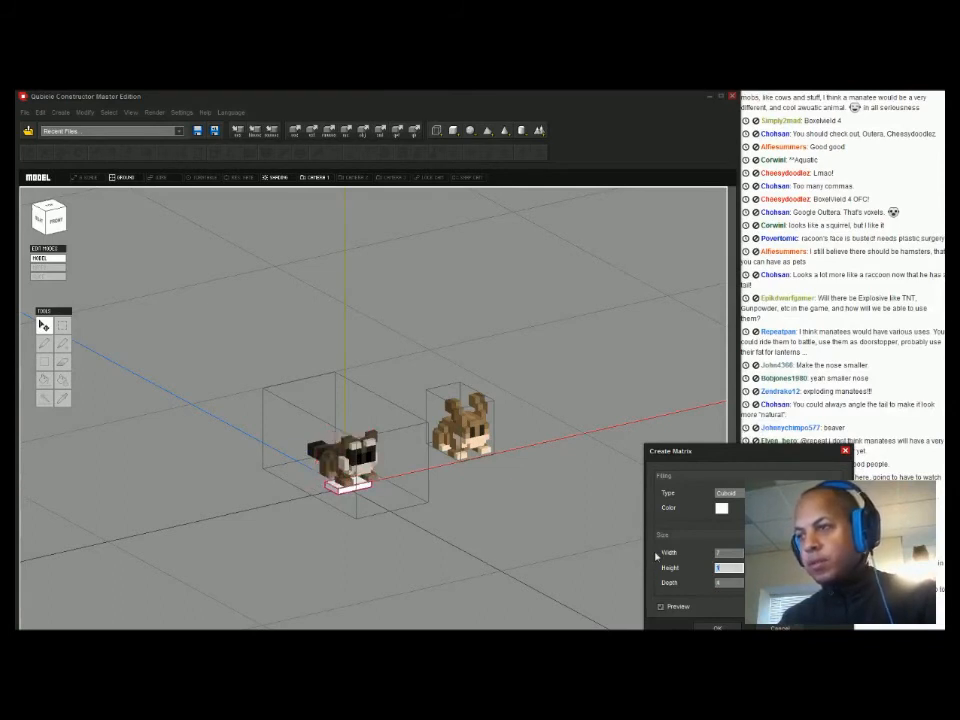
{"action": "type", "text": "7"}
{"action": "key", "text": "Tab"}
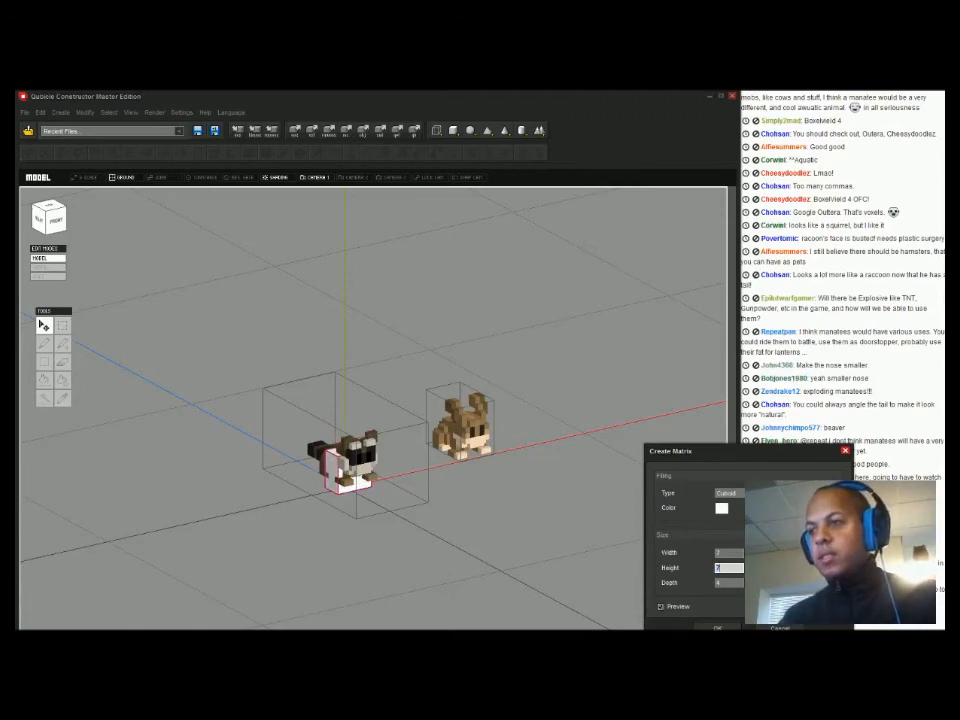
{"action": "type", "text": "1"}
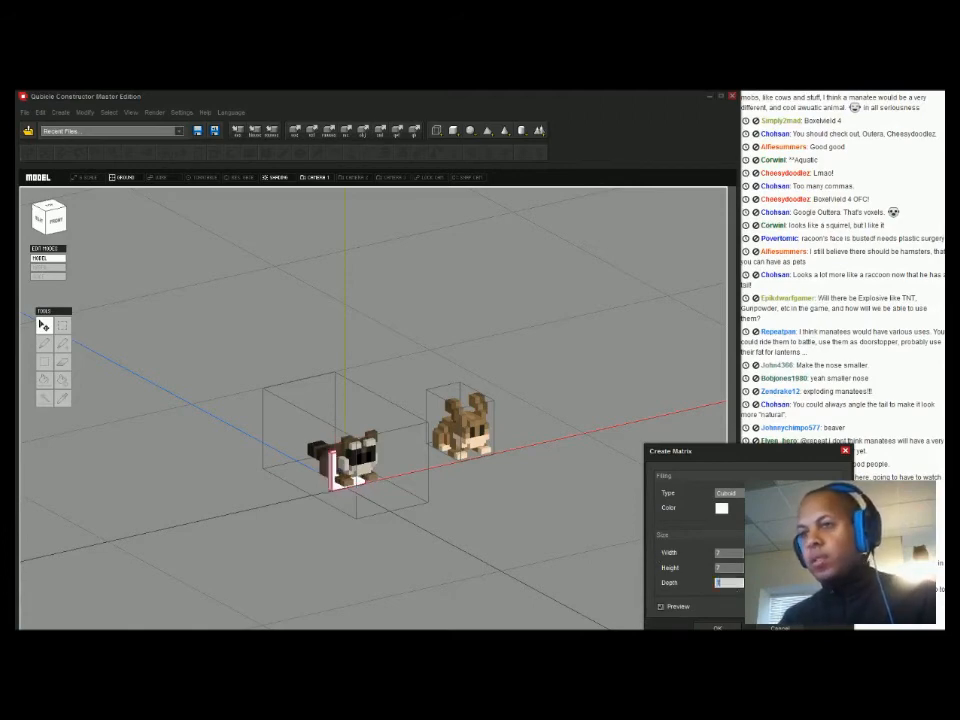
Set the cuboid's width and height to 5, create it and move it along the red axis between the raccoon and the rabbit
{"action": "double_click", "coordinate": [720, 553]}
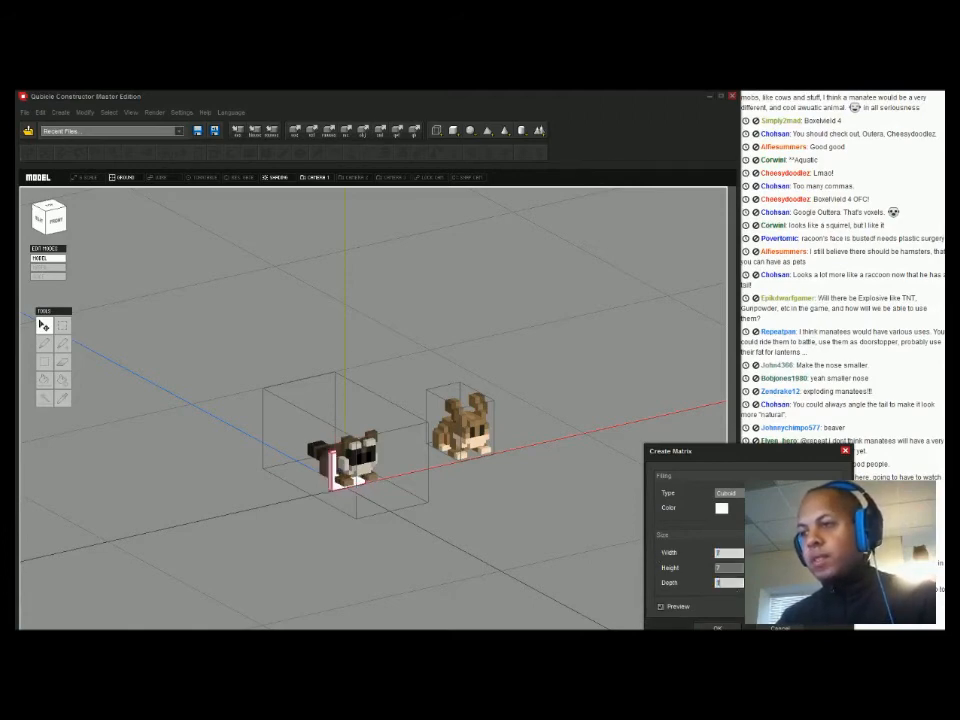
{"action": "type", "text": "1"}
{"action": "key", "text": "Tab"}
{"action": "type", "text": "5"}
{"action": "key", "text": "Return"}
{"action": "left_click_drag", "start_coordinate": [408, 459], "coordinate": [486, 442]}
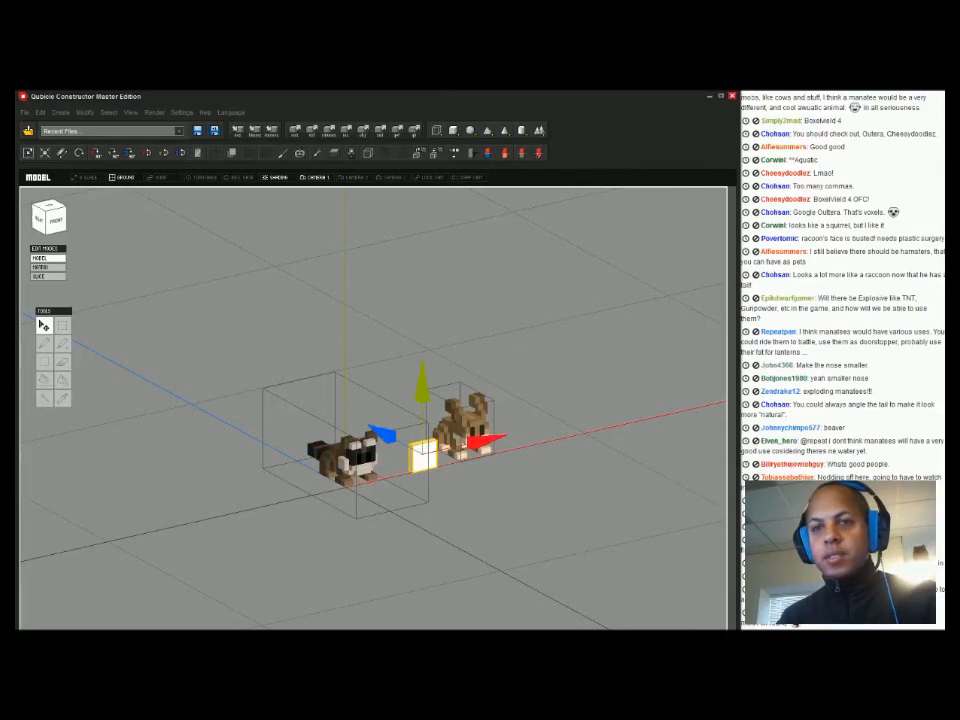
Set the drawing colour to a muted red and fill the whole new cuboid matrix with it
{"action": "left_click", "coordinate": [73, 625]}
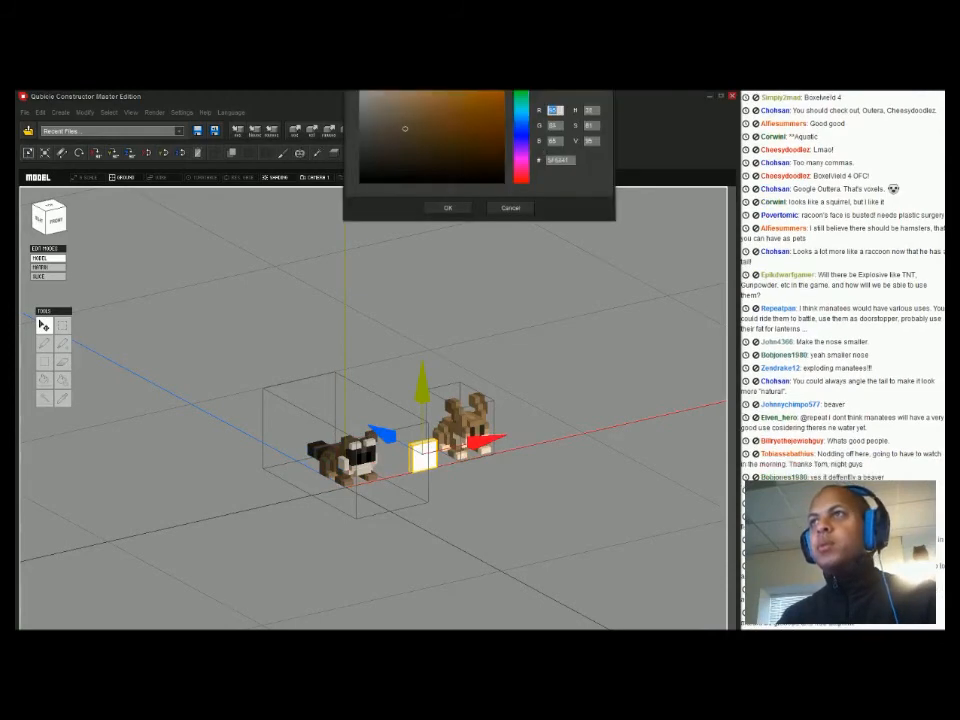
{"action": "left_click", "coordinate": [521, 38]}
{"action": "left_click_drag", "start_coordinate": [421, 98], "coordinate": [421, 82]}
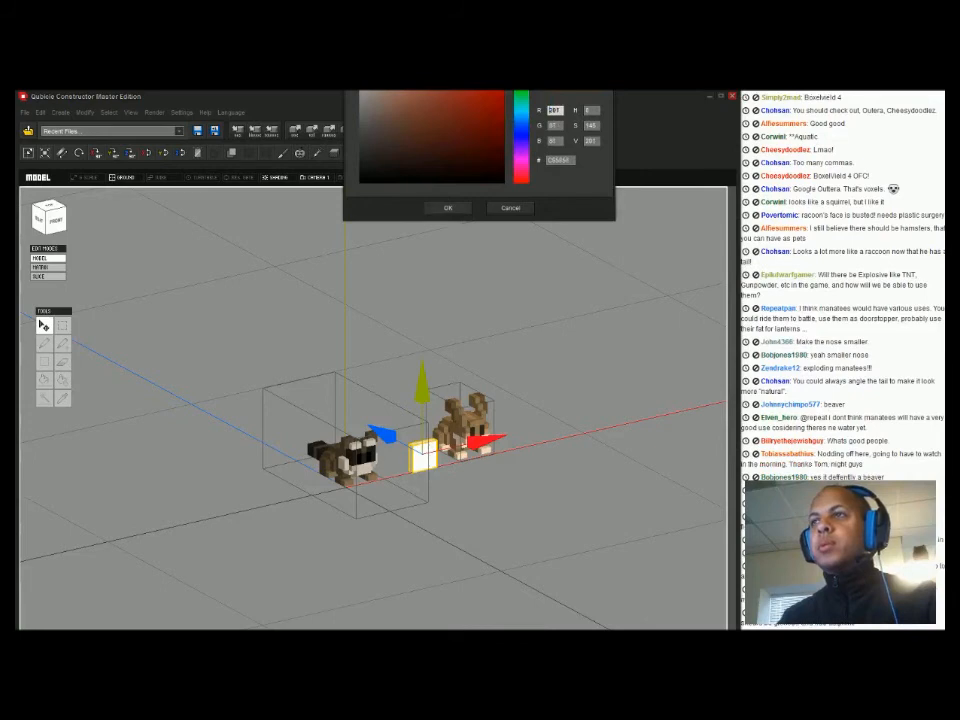
{"action": "key", "text": "Return"}
{"action": "key", "text": "Tab"}
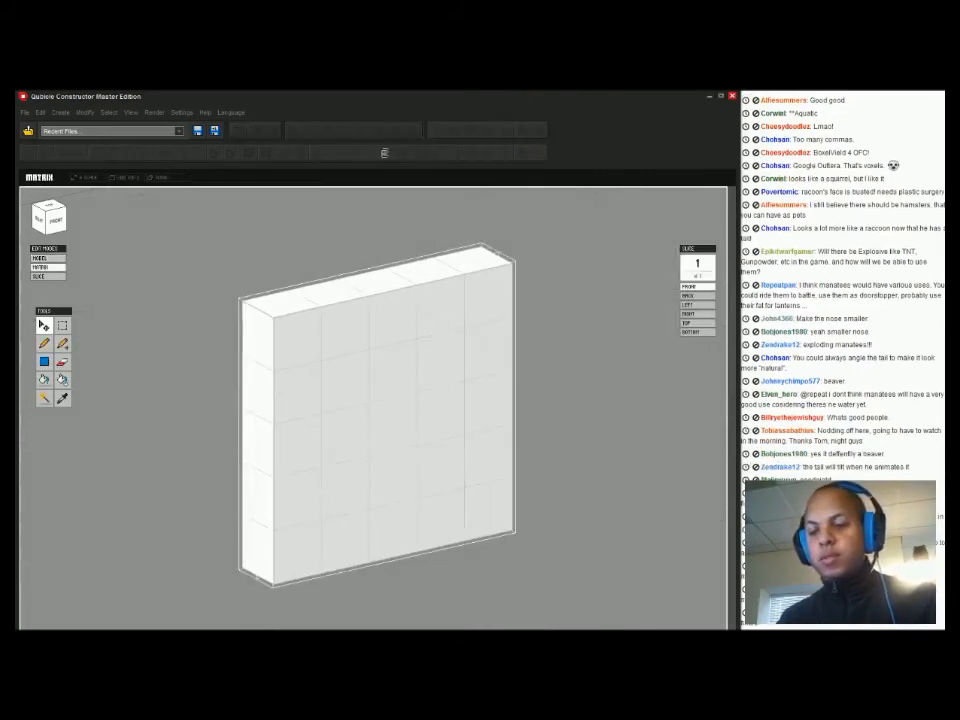
{"action": "left_click", "coordinate": [393, 400]}
Erase the red block's entire top row plus the first and third voxels of the row below it
{"action": "left_click", "coordinate": [62, 362]}
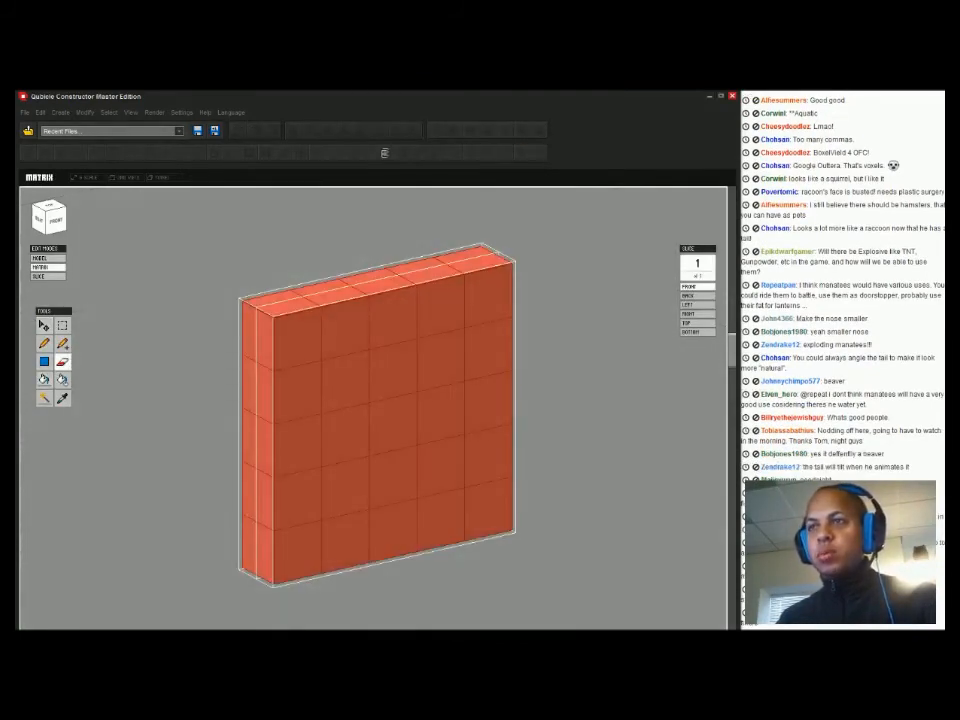
{"action": "left_click", "coordinate": [393, 312]}
{"action": "left_click", "coordinate": [297, 338]}
{"action": "left_click", "coordinate": [345, 320]}
{"action": "left_click", "coordinate": [441, 300]}
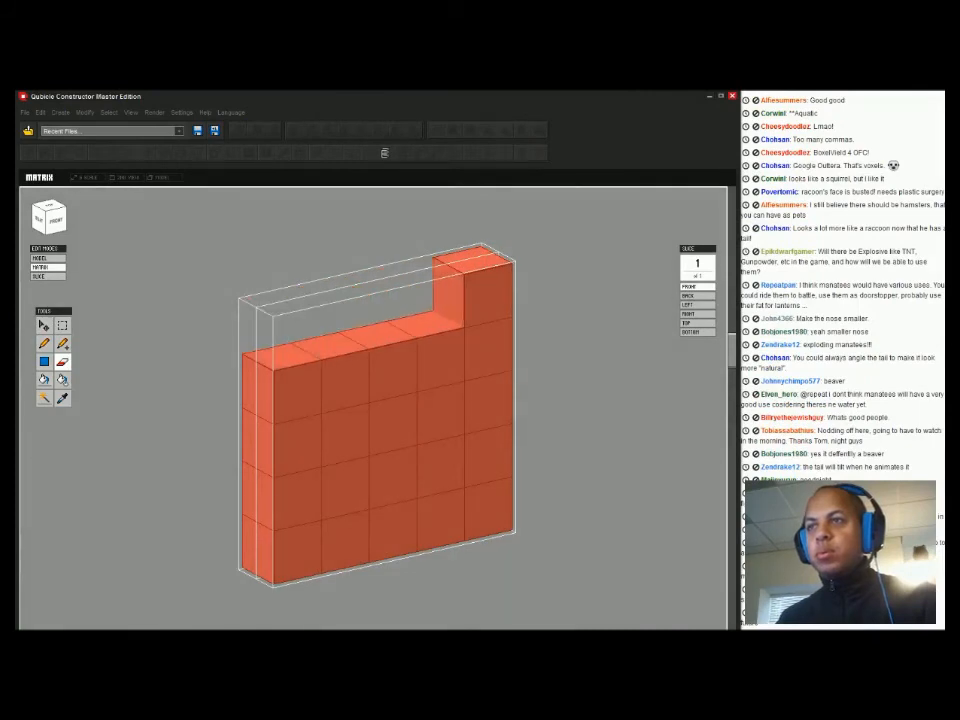
{"action": "left_click", "coordinate": [489, 292]}
{"action": "left_click", "coordinate": [393, 358]}
{"action": "left_click", "coordinate": [297, 390]}
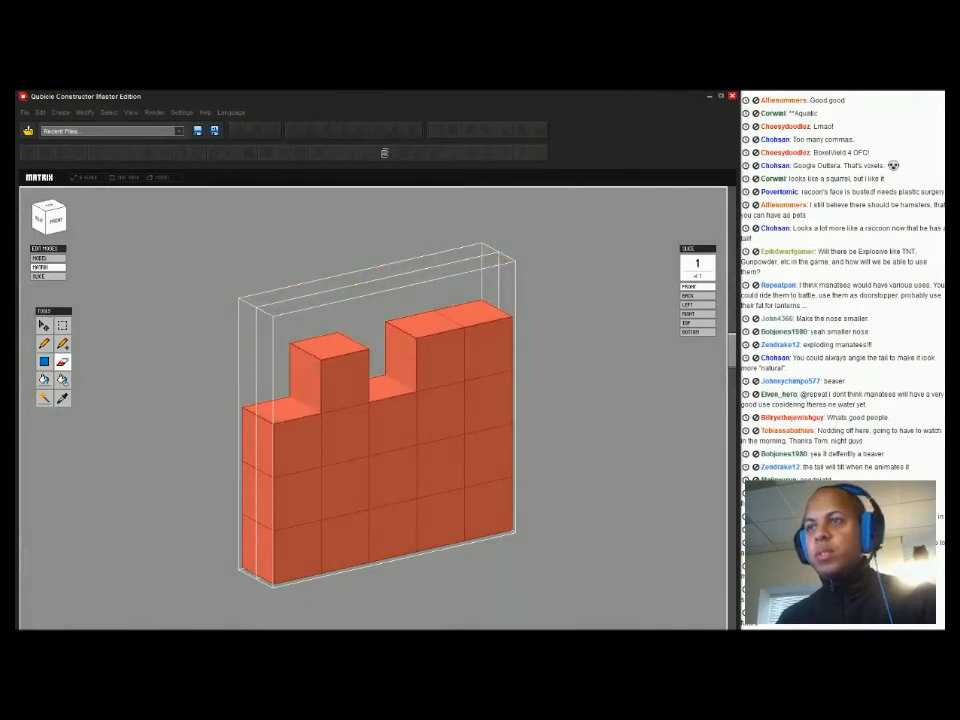
Stretch the red block to width 7 and height 7, and erase the outermost voxel at each end of its uppermost filled row
{"action": "key", "text": "Tab"}
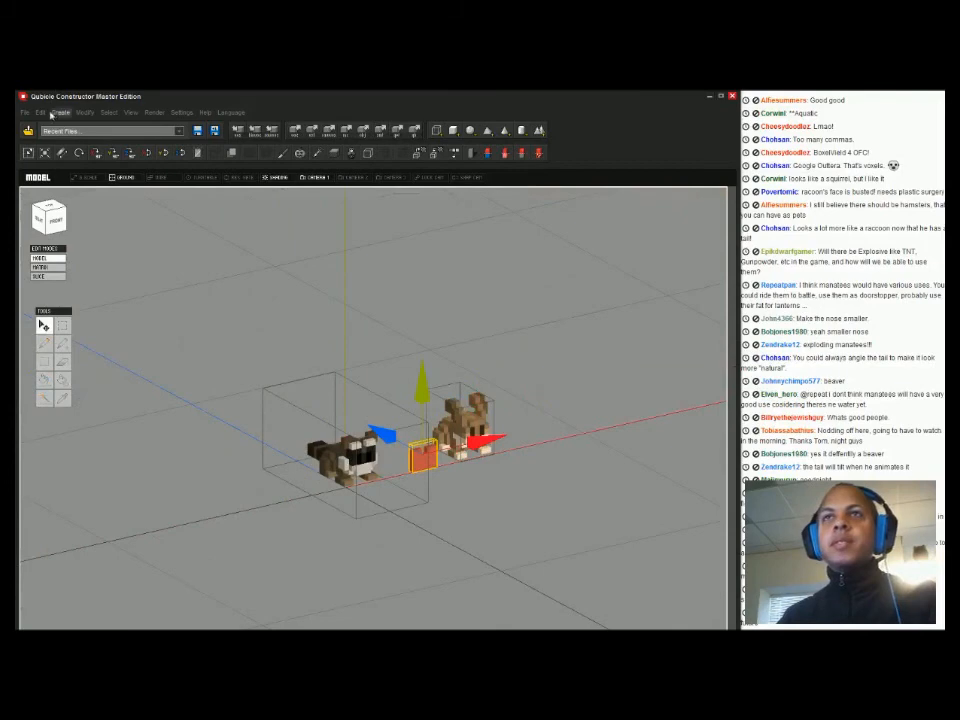
{"action": "left_click", "coordinate": [85, 112]}
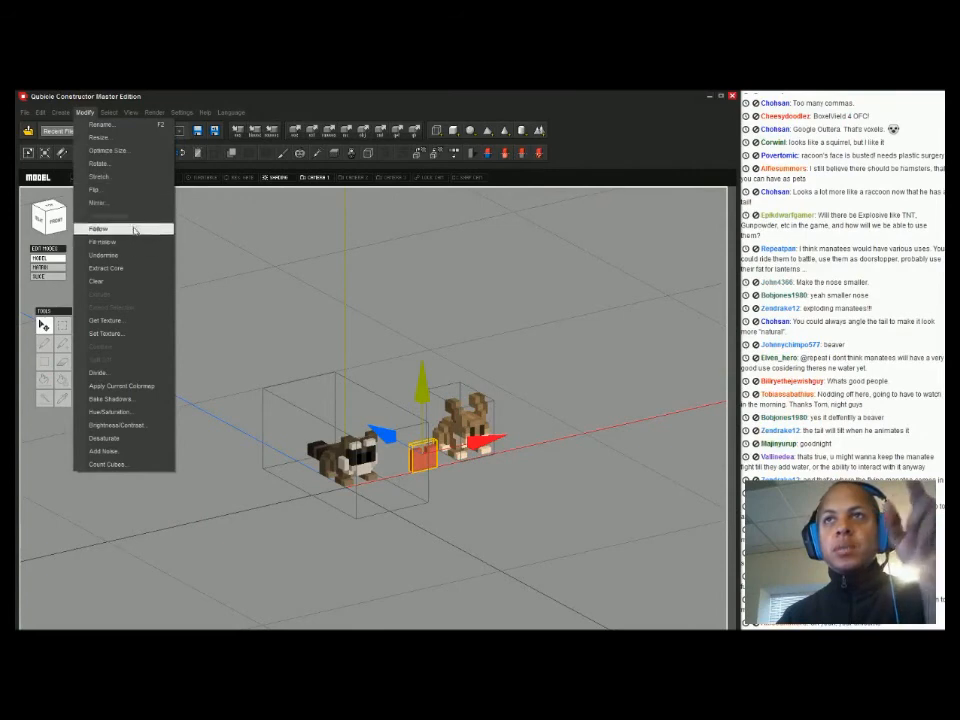
{"action": "left_click", "coordinate": [128, 176]}
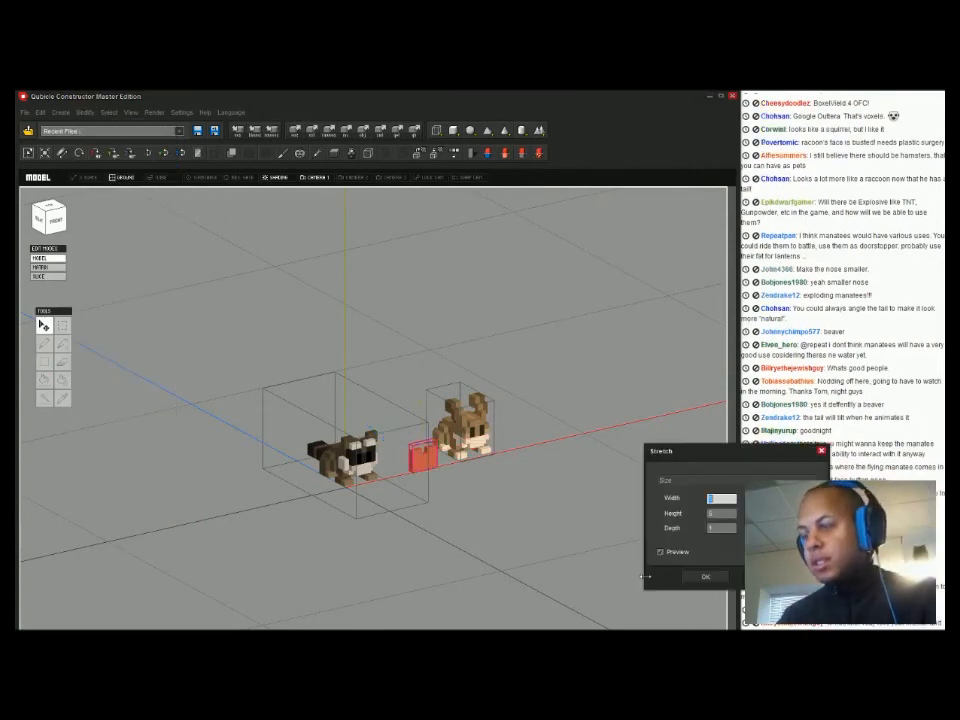
{"action": "type", "text": "7"}
{"action": "key", "text": "Tab"}
{"action": "type", "text": "7"}
{"action": "key", "text": "Tab"}
{"action": "key", "text": "Return"}
{"action": "key", "text": "Tab"}
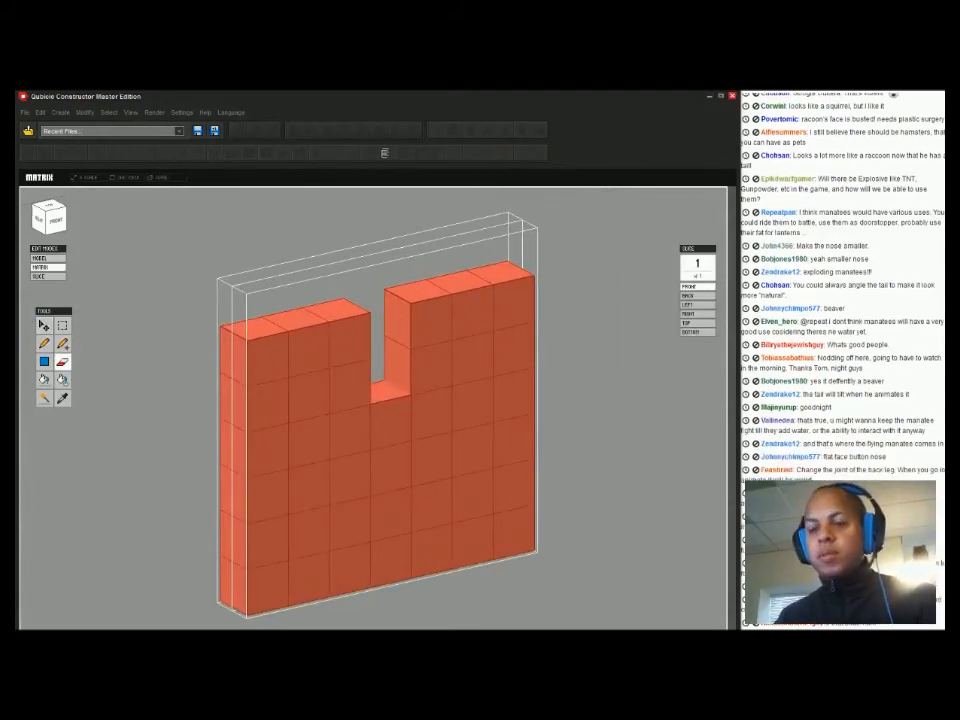
{"action": "left_click", "coordinate": [513, 302]}
{"action": "left_click", "coordinate": [267, 357]}
{"action": "right_click_drag", "start_coordinate": [267, 357], "coordinate": [186, 312]}
{"action": "left_click", "coordinate": [331, 562]}
{"action": "left_click", "coordinate": [283, 512]}
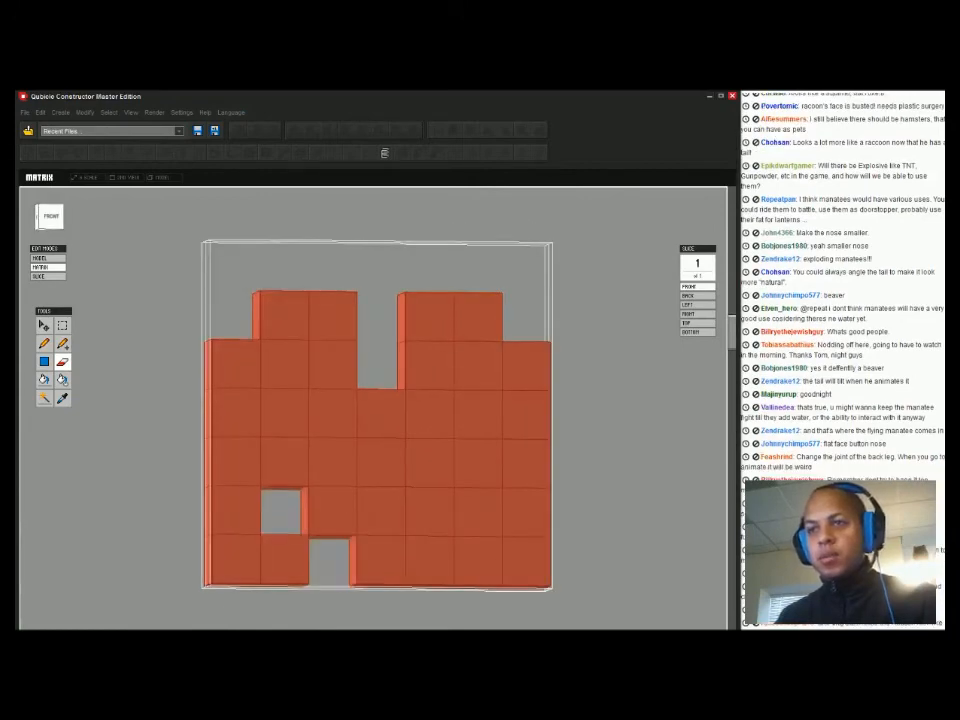
{"action": "left_click", "coordinate": [236, 512]}
{"action": "left_click", "coordinate": [283, 560]}
{"action": "left_click", "coordinate": [236, 560]}
{"action": "key", "text": "ctrl+z"}
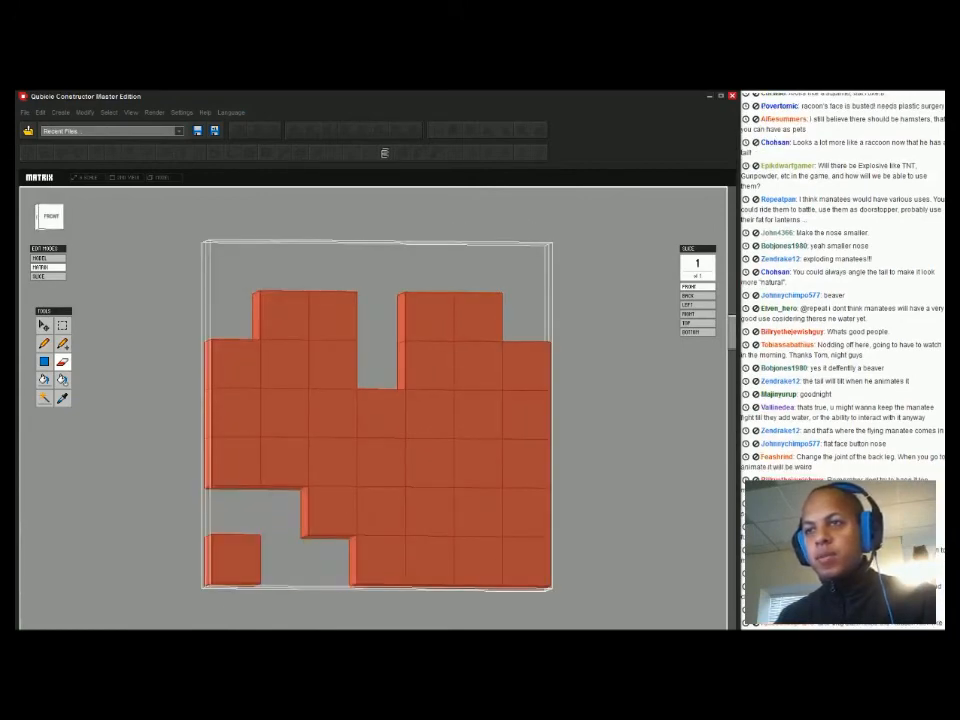
{"action": "key", "text": "ctrl+z"}
{"action": "key", "text": "ctrl+z"}
{"action": "key", "text": "ctrl+z"}
{"action": "key", "text": "ctrl+z"}
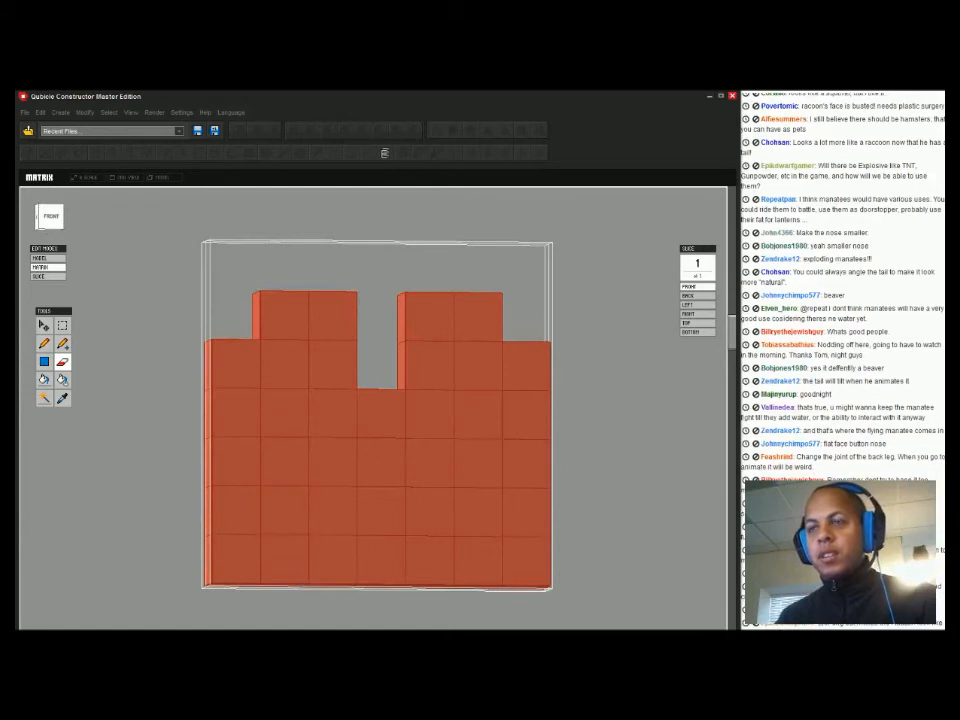
Raise both lobes of the red shape by one voxel across all six outer columns, keeping the central notch open
{"action": "right_click_drag", "start_coordinate": [267, 357], "coordinate": [320, 410]}
{"action": "left_click", "coordinate": [63, 343]}
{"action": "left_click", "coordinate": [333, 338]}
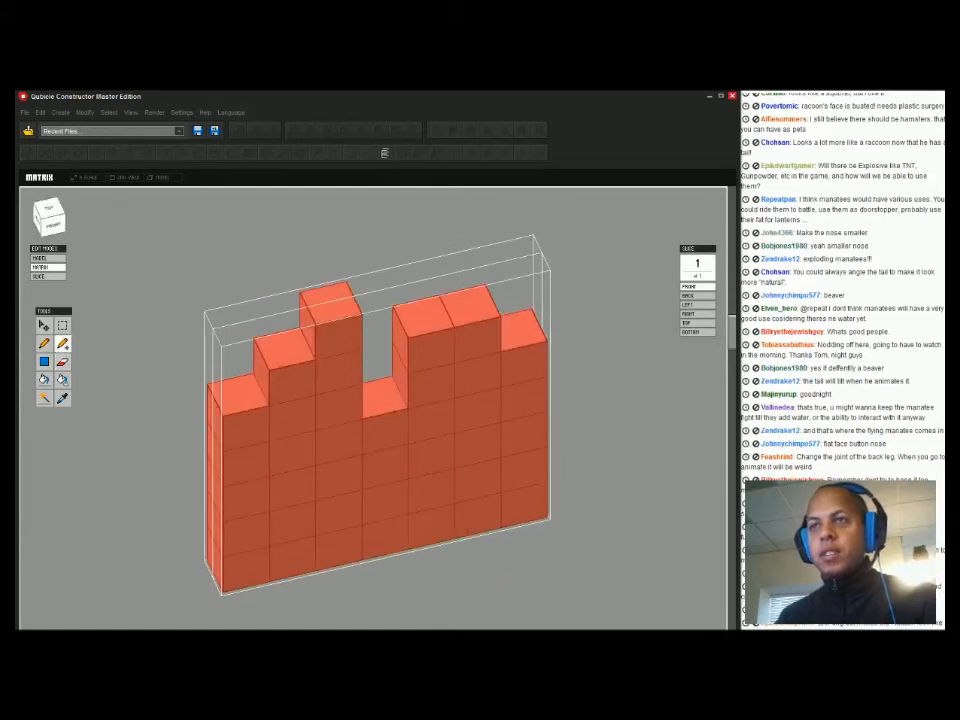
{"action": "left_click", "coordinate": [287, 348]}
{"action": "left_click", "coordinate": [240, 396]}
{"action": "left_click", "coordinate": [401, 343]}
{"action": "left_click", "coordinate": [424, 316]}
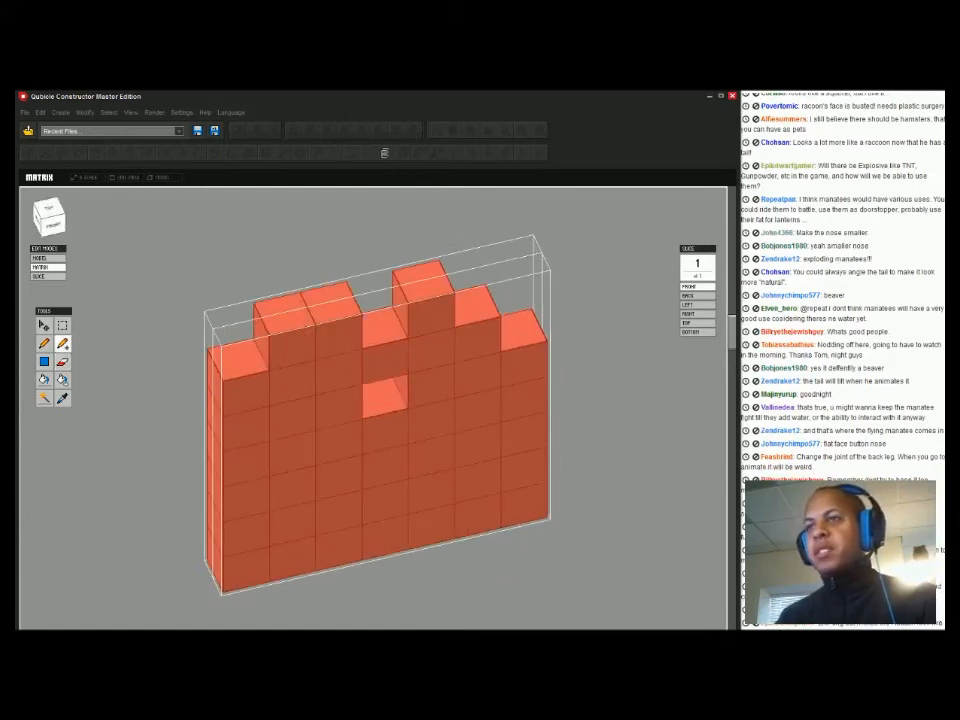
{"action": "left_click", "coordinate": [477, 304]}
{"action": "left_click", "coordinate": [63, 362]}
{"action": "left_click", "coordinate": [385, 358]}
{"action": "left_click", "coordinate": [63, 343]}
{"action": "left_click", "coordinate": [523, 330]}
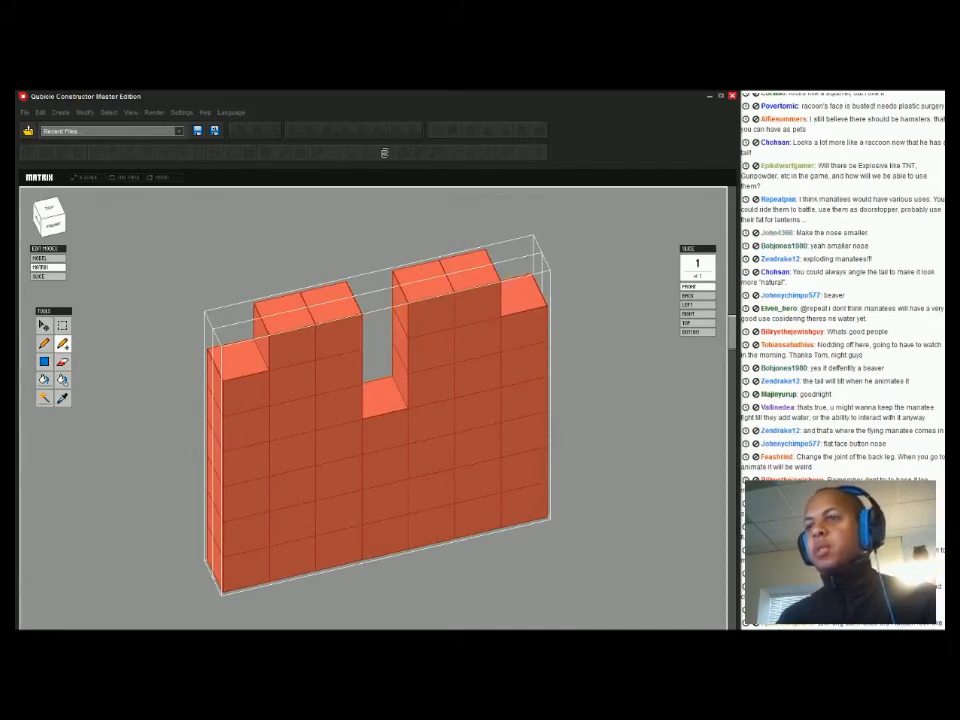
Erase the lower left voxels of the red shape in a staircase that narrows toward the bottom centre voxel
{"action": "right_click_drag", "start_coordinate": [523, 330], "coordinate": [510, 240]}
{"action": "key", "text": "e"}
{"action": "left_click", "coordinate": [336, 537]}
{"action": "left_click", "coordinate": [288, 487]}
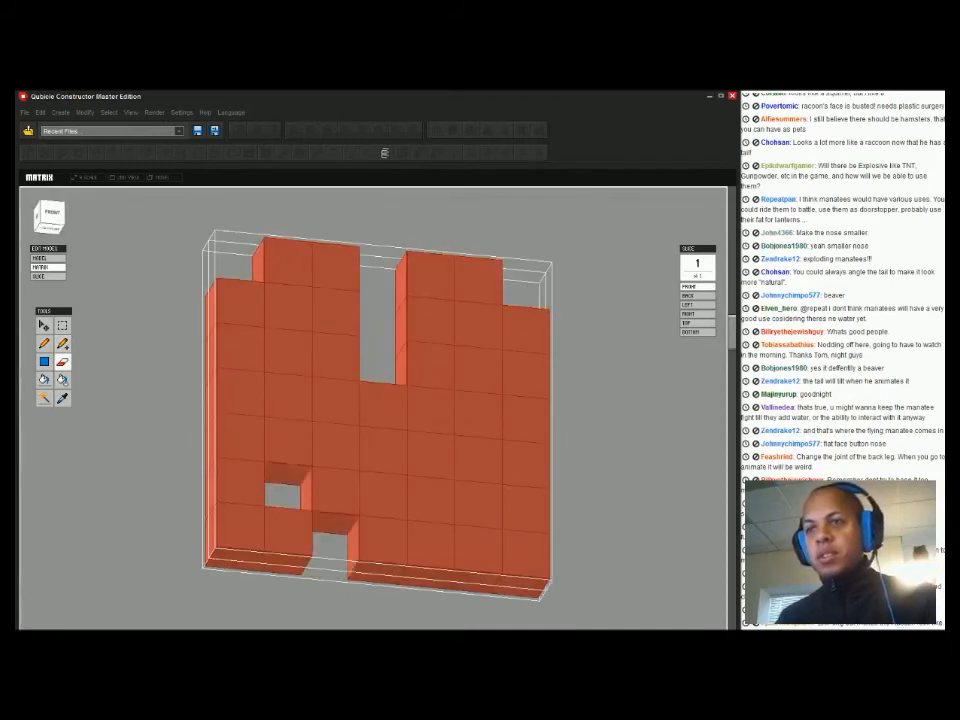
{"action": "left_click", "coordinate": [240, 438]}
{"action": "left_click", "coordinate": [240, 483]}
{"action": "left_click", "coordinate": [240, 528]}
{"action": "left_click", "coordinate": [287, 535]}
Erase the lower right voxels in a matching staircase to form the pointed bottom of a heart
{"action": "left_click", "coordinate": [430, 545]}
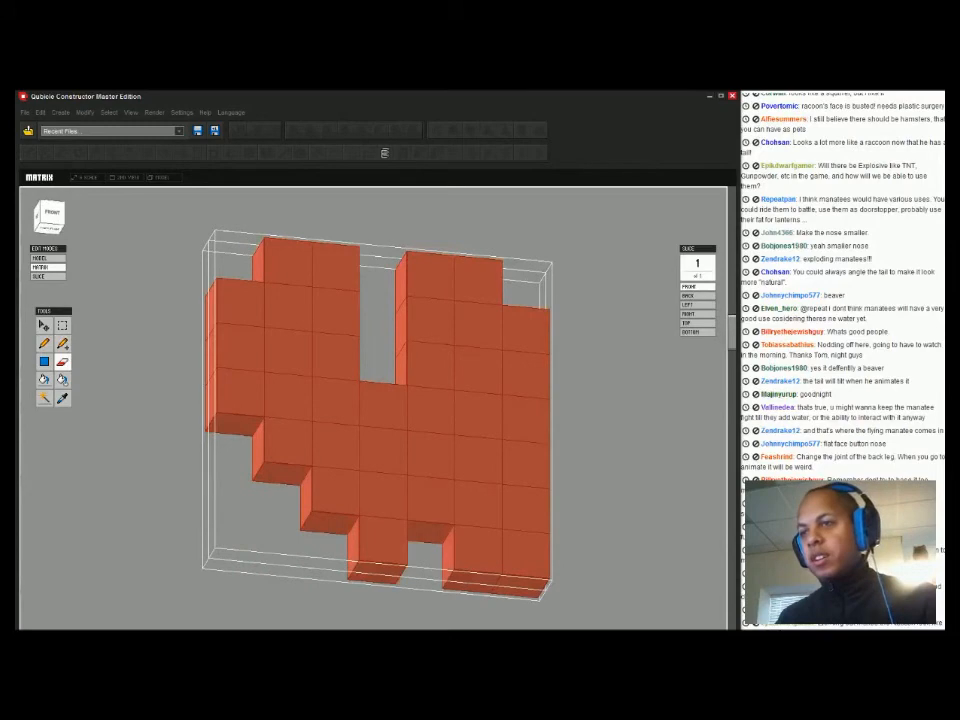
{"action": "left_click", "coordinate": [430, 500]}
{"action": "left_click", "coordinate": [479, 500]}
{"action": "left_click", "coordinate": [479, 455]}
{"action": "left_click", "coordinate": [527, 500]}
{"action": "left_click", "coordinate": [527, 455]}
{"action": "left_click", "coordinate": [479, 553]}
{"action": "left_click", "coordinate": [526, 560]}
Add back the missing voxel on the heart's lower staircase edge and fill the central notch up by two voxels
{"action": "right_click_drag", "start_coordinate": [526, 560], "coordinate": [320, 585]}
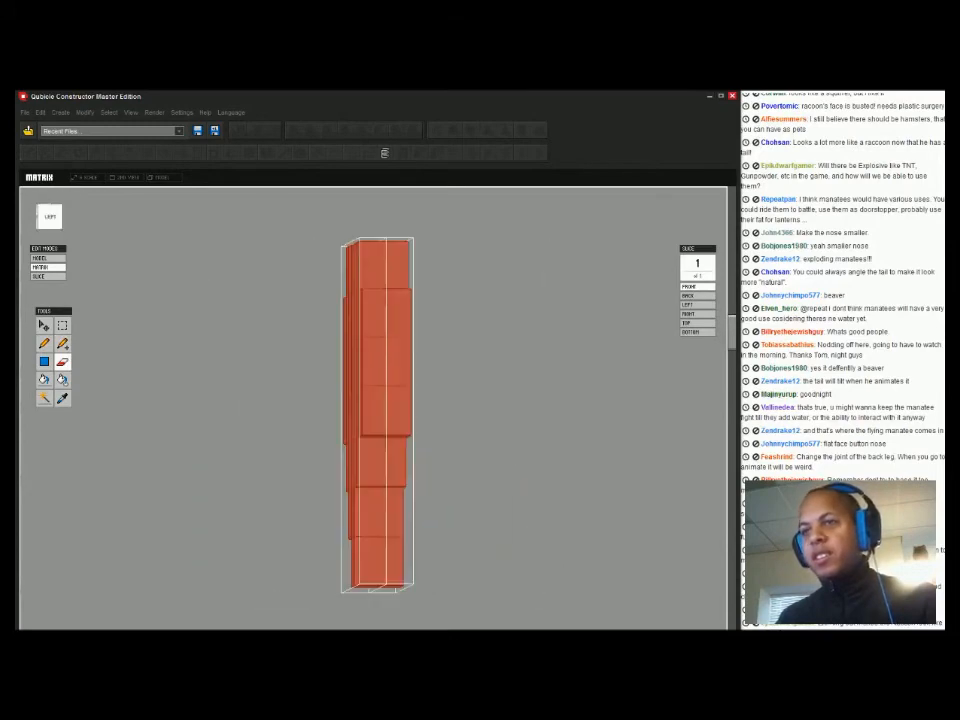
{"action": "key", "text": "a"}
{"action": "left_click", "coordinate": [382, 511]}
{"action": "right_click_drag", "start_coordinate": [382, 511], "coordinate": [430, 525]}
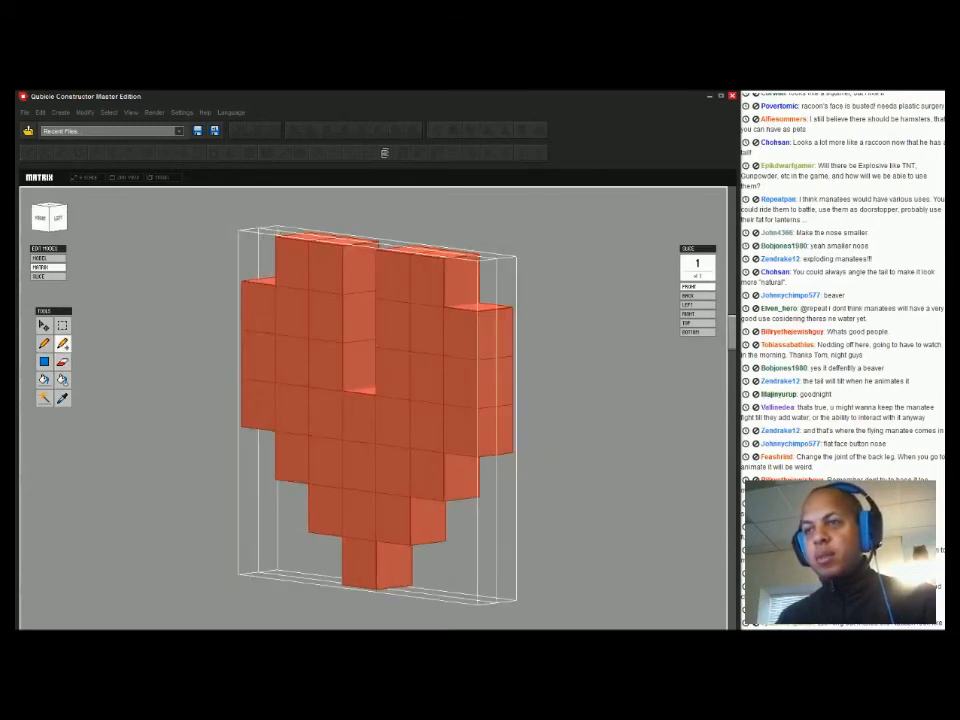
{"action": "left_click", "coordinate": [428, 480]}
{"action": "right_click_drag", "start_coordinate": [428, 480], "coordinate": [600, 535]}
{"action": "left_click", "coordinate": [389, 398]}
{"action": "right_click_drag", "start_coordinate": [389, 398], "coordinate": [335, 350]}
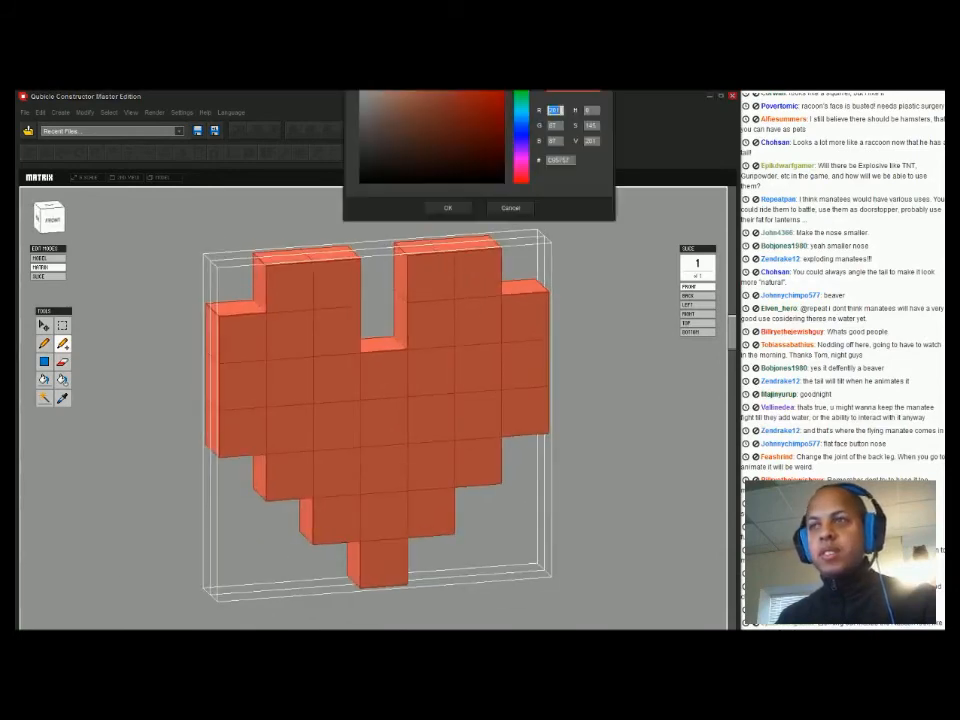
{"action": "type", "text": "0"}
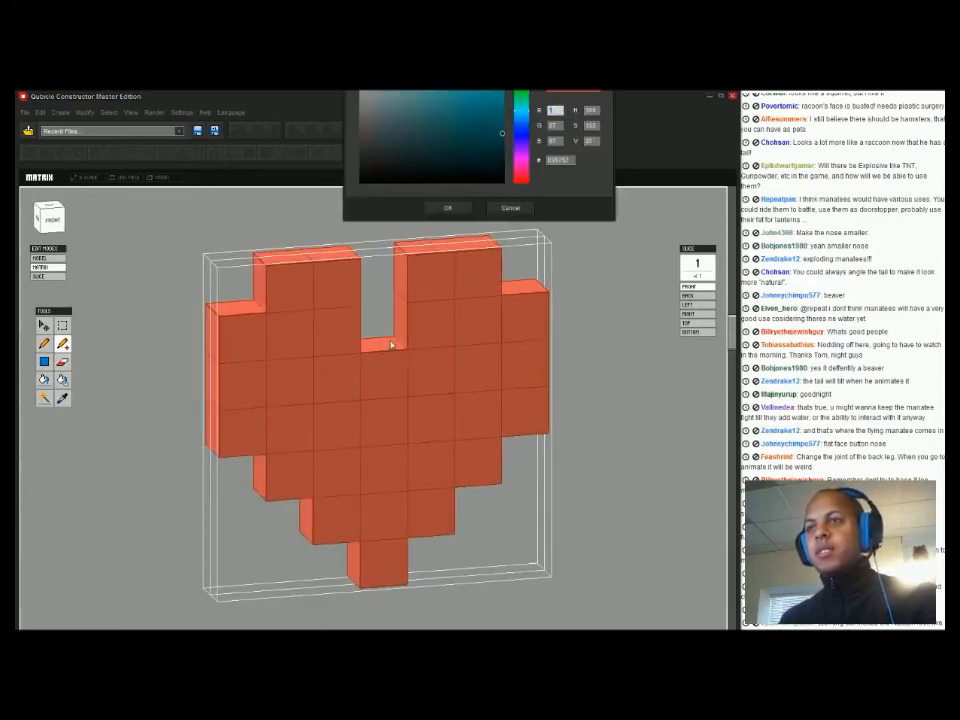
{"action": "key", "text": "Return"}
{"action": "left_click", "coordinate": [382, 344]}
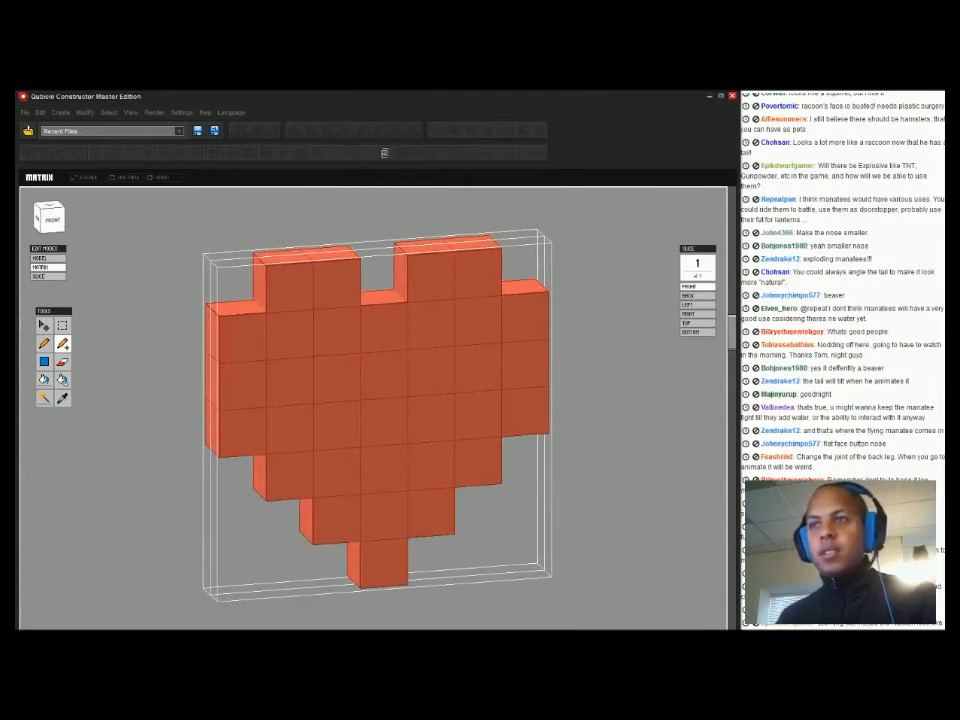
Choose a slightly darker red, shade the heart's lower front voxels with it, and return to the whole model
{"action": "left_click", "coordinate": [531, 108]}
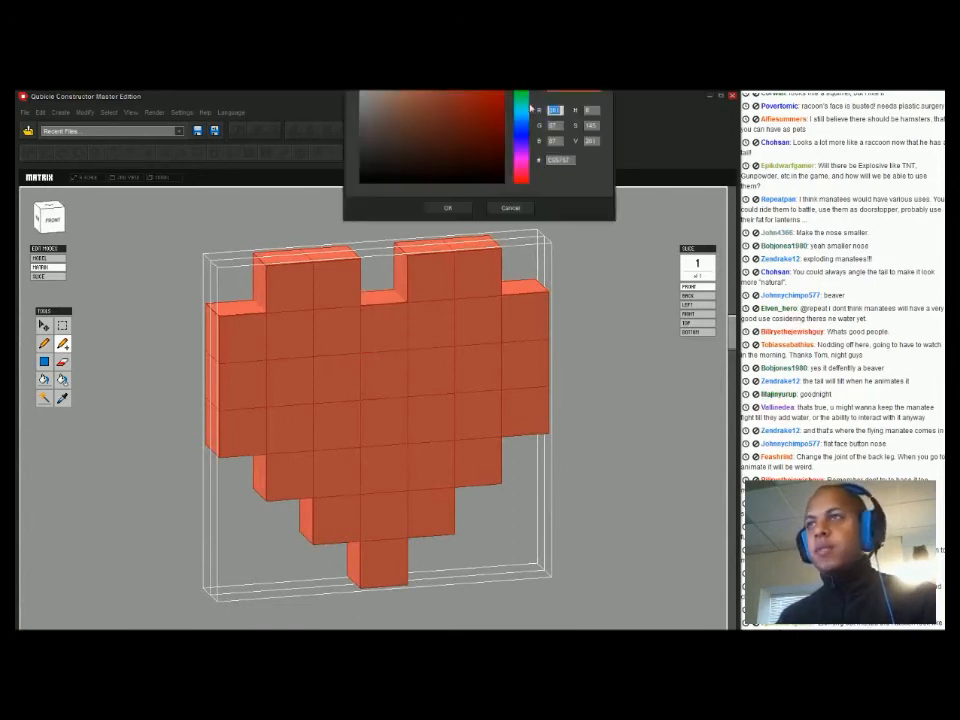
{"action": "left_click", "coordinate": [450, 92]}
{"action": "key", "text": "Return"}
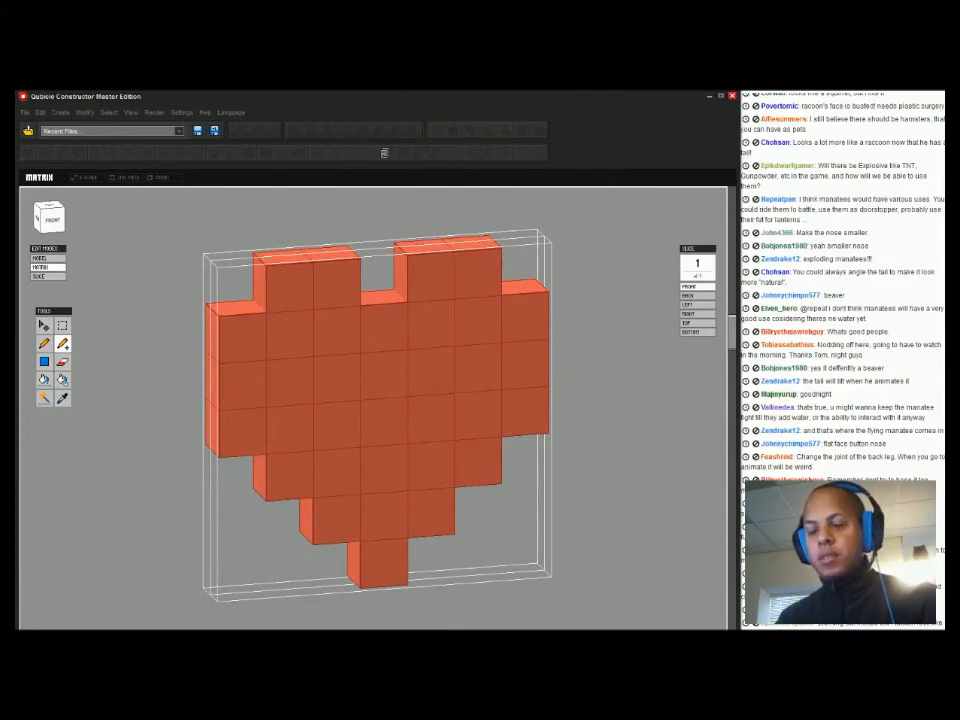
{"action": "left_click", "coordinate": [44, 343]}
{"action": "left_click", "coordinate": [478, 414]}
{"action": "left_click", "coordinate": [431, 417]}
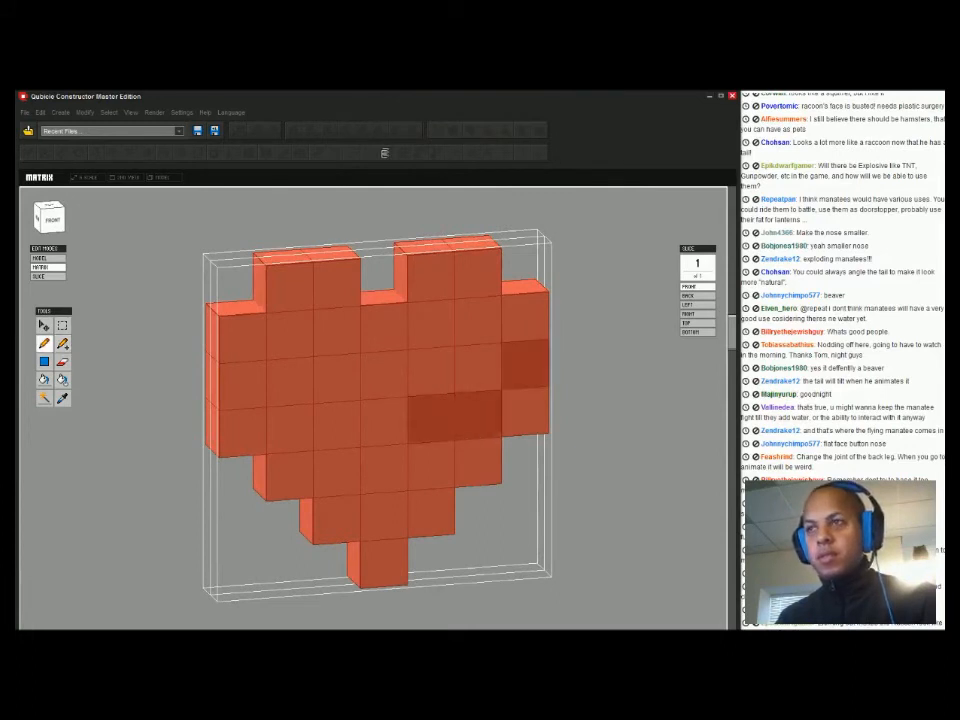
{"action": "mouse_move", "coordinate": [431, 417]}
{"action": "left_mouse_down"}
{"action": "mouse_move", "coordinate": [337, 424]}
{"action": "mouse_move", "coordinate": [243, 384]}
{"action": "mouse_move", "coordinate": [243, 430]}
{"action": "mouse_move", "coordinate": [384, 562]}
{"action": "mouse_move", "coordinate": [525, 410]}
{"action": "left_mouse_up"}
{"action": "left_click_drag", "start_coordinate": [392, 464], "coordinate": [337, 470]}
{"action": "mouse_move", "coordinate": [337, 470]}
{"action": "left_mouse_down"}
{"action": "mouse_move", "coordinate": [431, 460]}
{"action": "mouse_move", "coordinate": [384, 513]}
{"action": "left_mouse_up"}
{"action": "key", "text": "Tab"}
{"action": "left_click", "coordinate": [372, 500]}
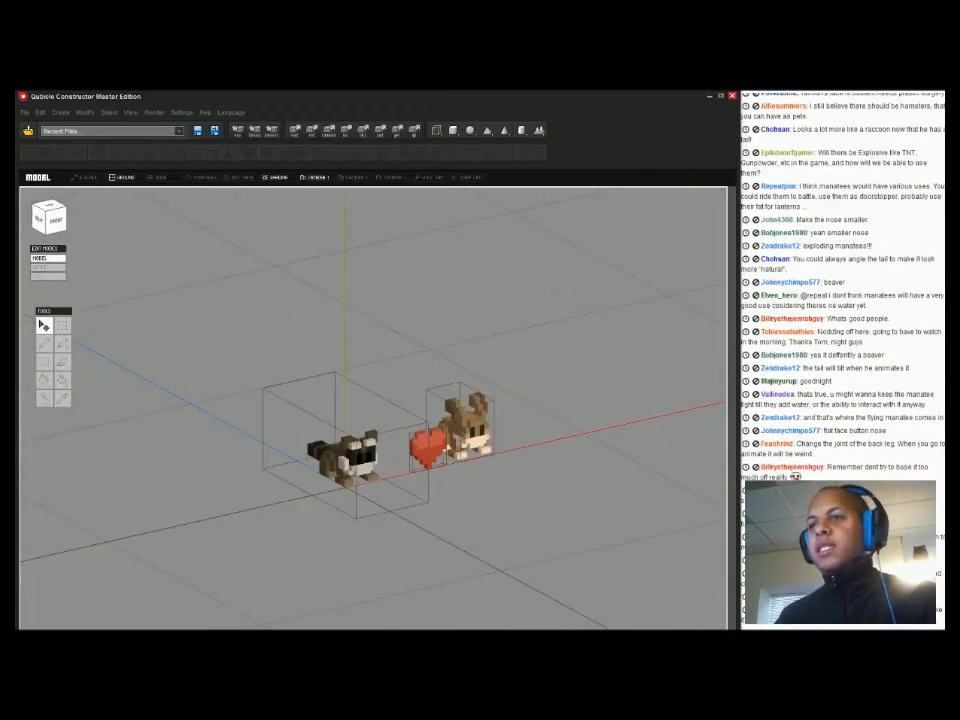
Move the heart along the red axis and upward so it floats above the rabbit
{"action": "left_click", "coordinate": [352, 463]}
{"action": "left_click", "coordinate": [428, 447]}
{"action": "left_click_drag", "start_coordinate": [497, 433], "coordinate": [549, 426]}
{"action": "left_click_drag", "start_coordinate": [475, 362], "coordinate": [475, 305]}
{"action": "left_click_drag", "start_coordinate": [435, 363], "coordinate": [425, 357]}
{"action": "left_click", "coordinate": [408, 336]}
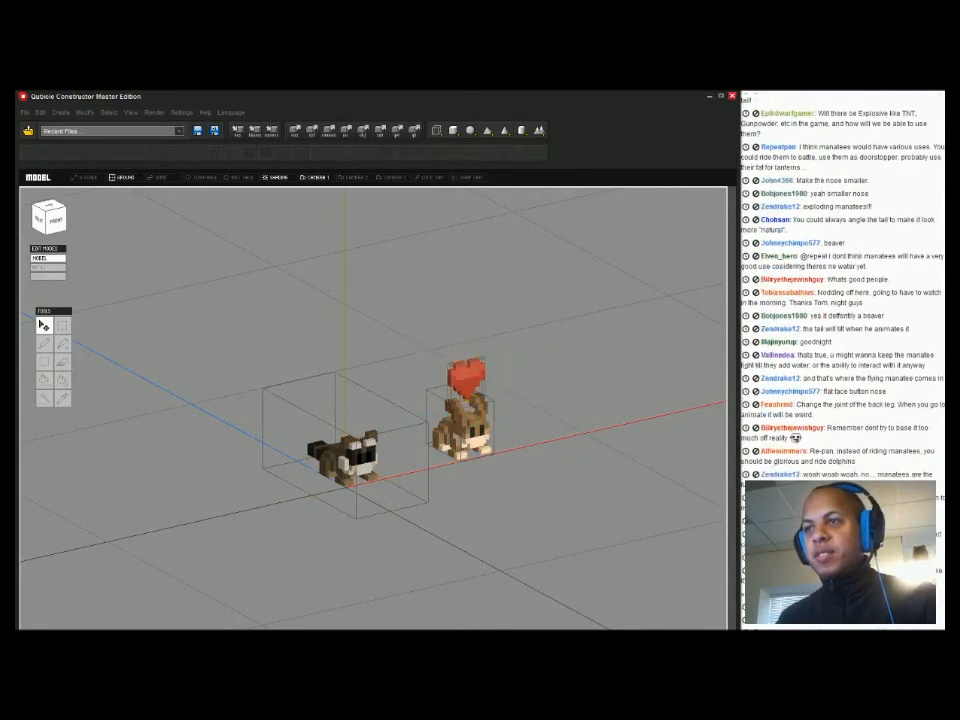
Move the heart back along the red axis between the two animals and shift the rabbit closer to the raccoon
{"action": "left_click", "coordinate": [466, 380]}
{"action": "left_click_drag", "start_coordinate": [530, 364], "coordinate": [463, 380]}
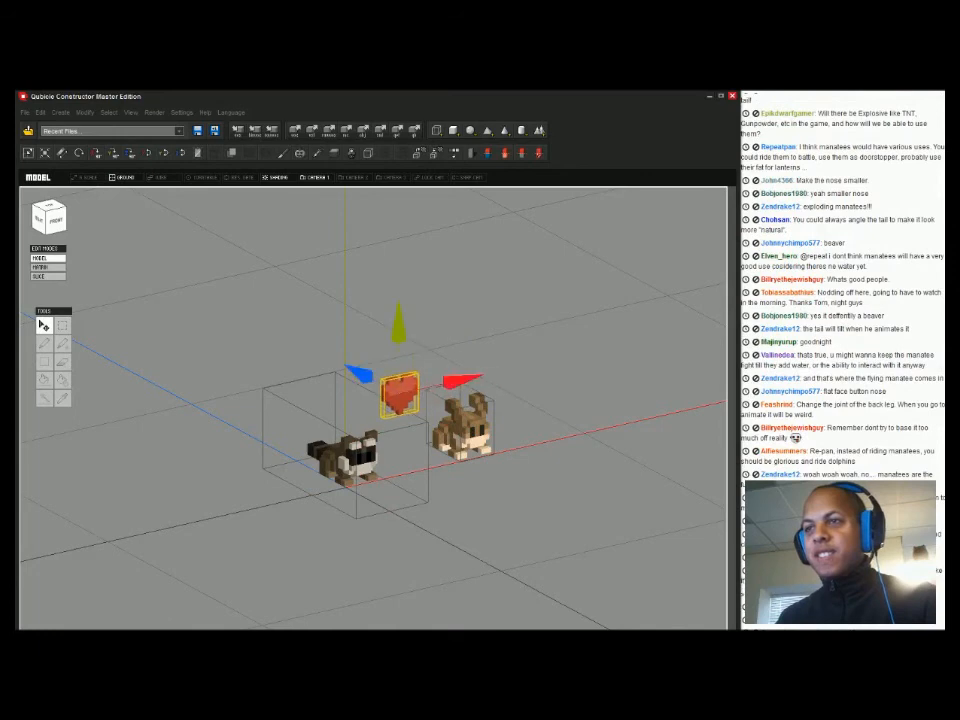
{"action": "left_click", "coordinate": [465, 433]}
{"action": "left_click_drag", "start_coordinate": [521, 408], "coordinate": [502, 412]}
{"action": "left_click", "coordinate": [540, 475]}
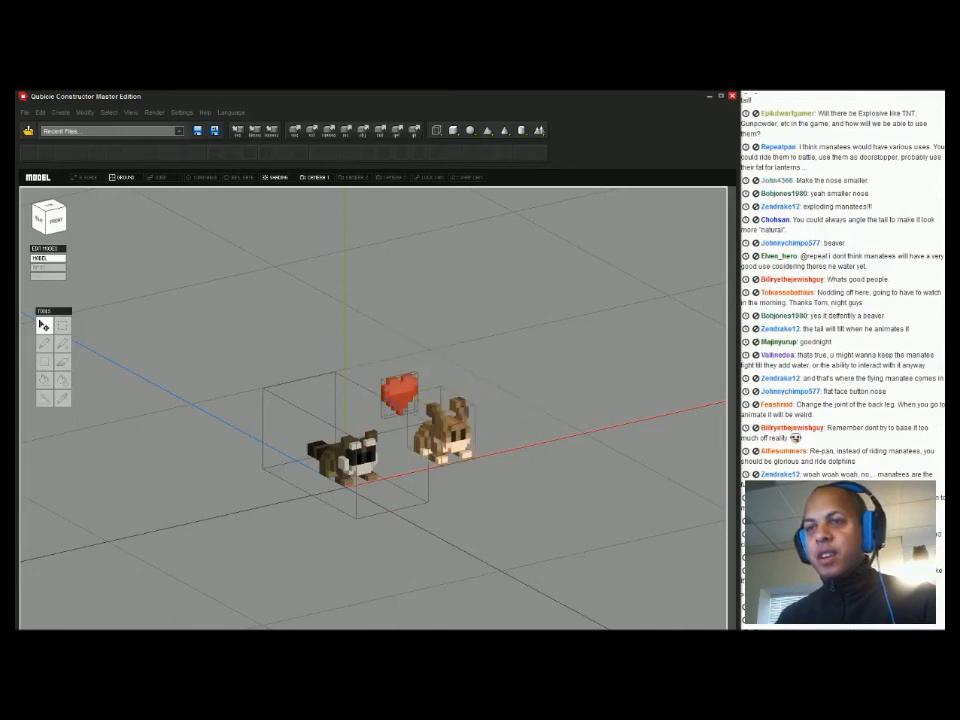
Lower the raccoon in the side view so its feet rest on the ground and shift it along the blue axis
{"action": "scroll", "coordinate": [540, 475], "scroll_direction": "up", "scroll_amount": 4}
{"action": "scroll", "coordinate": [586, 460], "scroll_direction": "up", "scroll_amount": 3}
{"action": "right_click_drag", "start_coordinate": [586, 460], "coordinate": [698, 456]}
{"action": "left_click", "coordinate": [316, 432]}
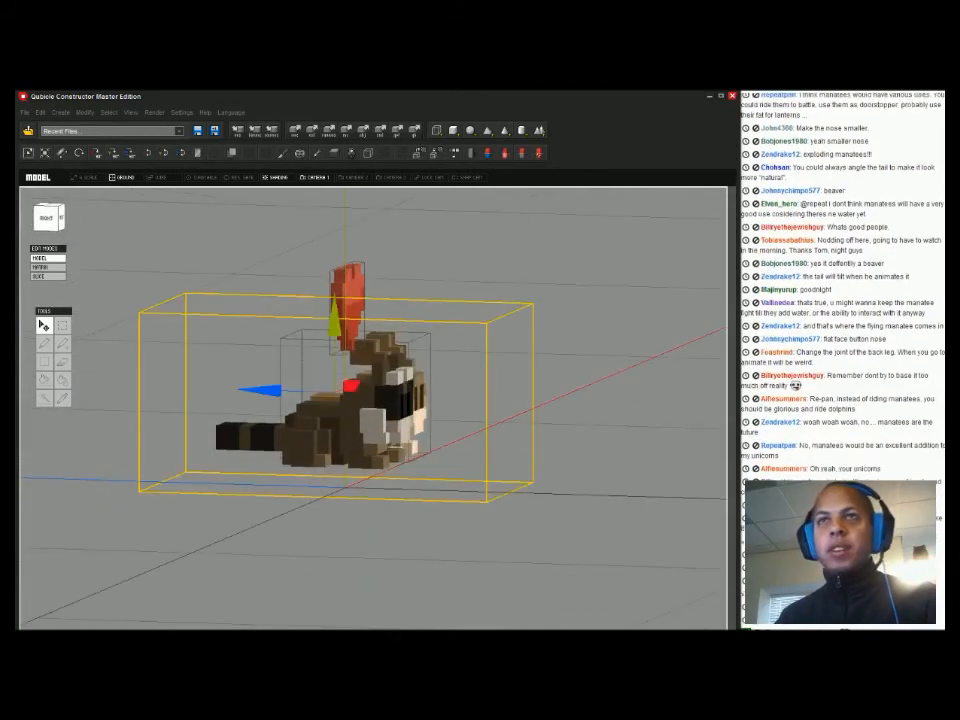
{"action": "left_click", "coordinate": [47, 217]}
{"action": "left_click_drag", "start_coordinate": [333, 322], "coordinate": [333, 346]}
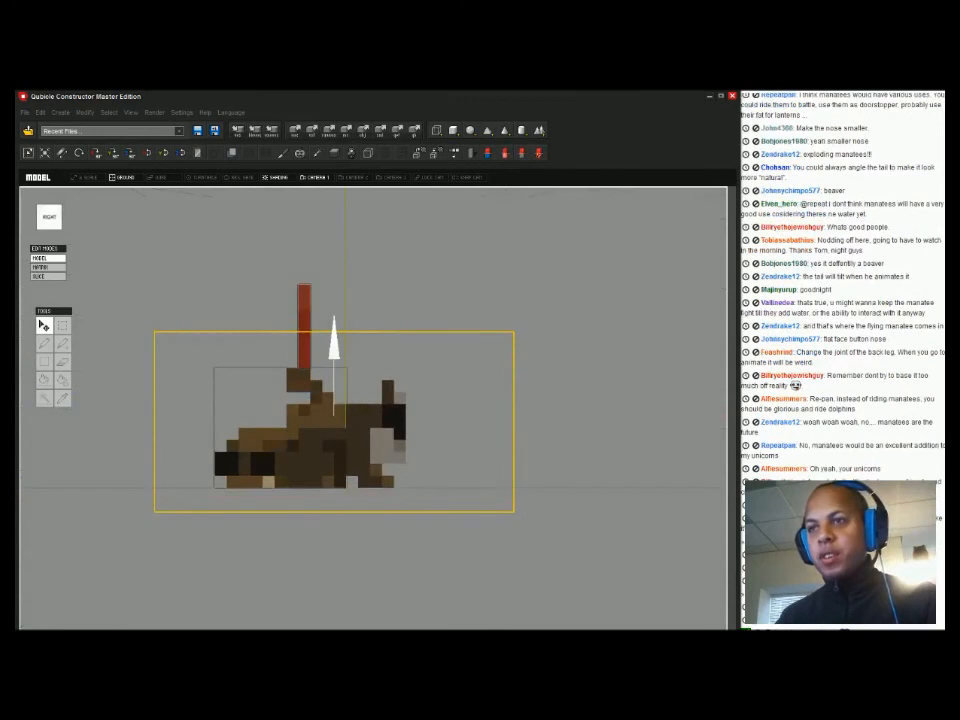
{"action": "left_click_drag", "start_coordinate": [256, 416], "coordinate": [196, 416]}
{"action": "left_click", "coordinate": [560, 400]}
{"action": "right_click_drag", "start_coordinate": [560, 400], "coordinate": [455, 422]}
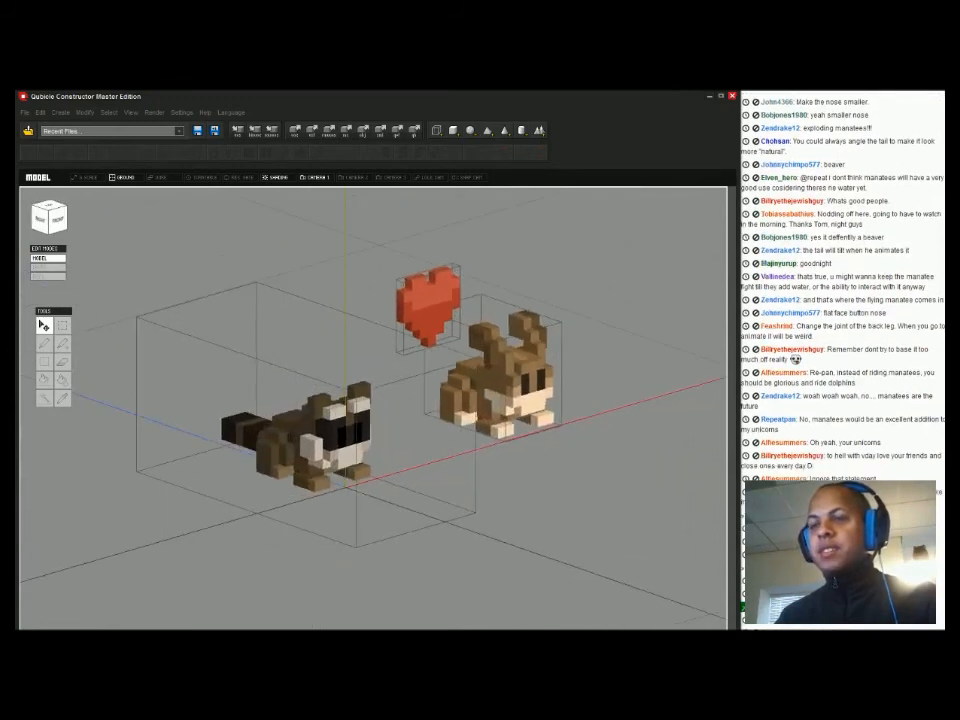
{"action": "double_click", "coordinate": [325, 437]}
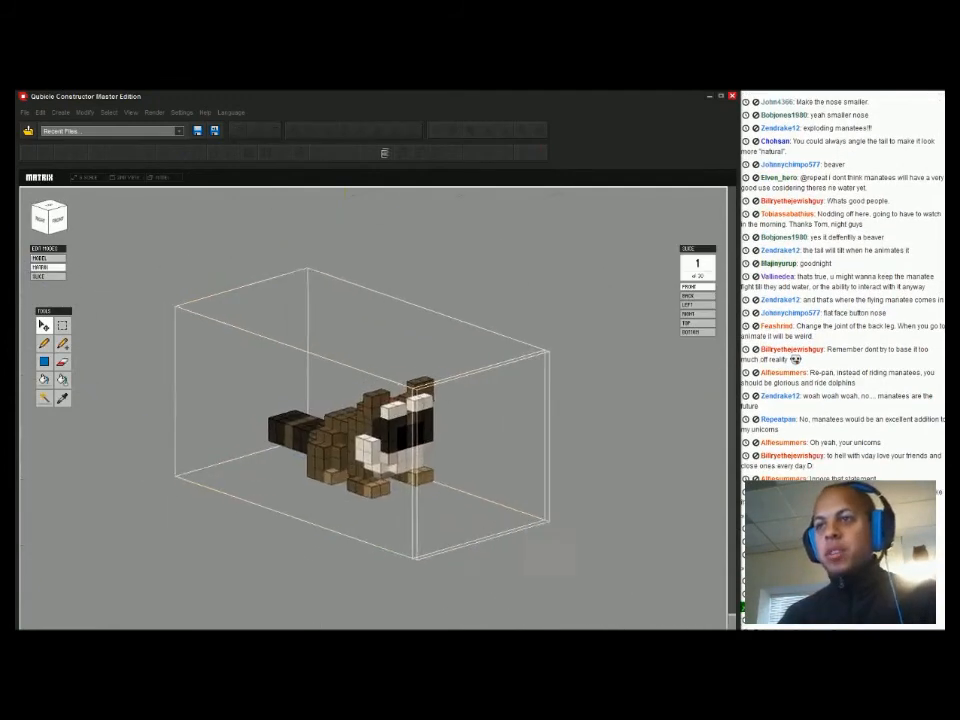
{"action": "right_click_drag", "start_coordinate": [325, 437], "coordinate": [300, 430]}
{"action": "left_click", "coordinate": [47, 258]}
{"action": "scroll", "coordinate": [470, 480], "scroll_direction": "down", "scroll_amount": 3}
{"action": "mouse_move", "coordinate": [470, 480]}
{"action": "right_mouse_down"}
{"action": "mouse_move", "coordinate": [480, 520]}
{"action": "mouse_move", "coordinate": [435, 480]}
{"action": "mouse_move", "coordinate": [462, 478]}
{"action": "right_mouse_up"}
{"action": "left_click", "coordinate": [480, 520]}
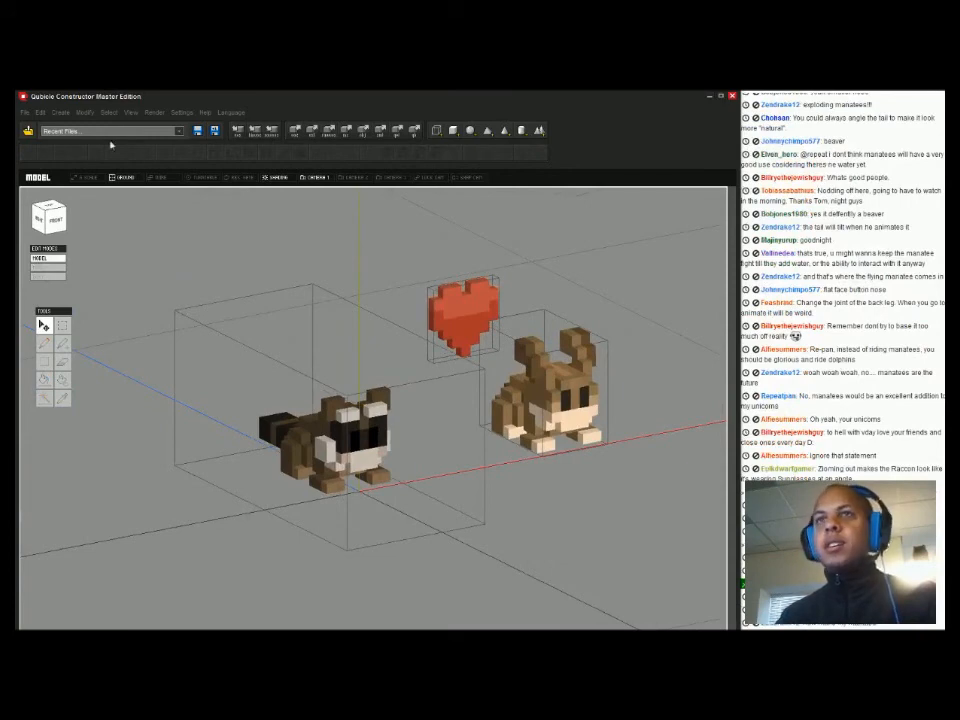
Save the scene as a model file in the Dropbox radiant/assets/voxels folder, basing its file name on critters.qmo
{"action": "left_click", "coordinate": [25, 112]}
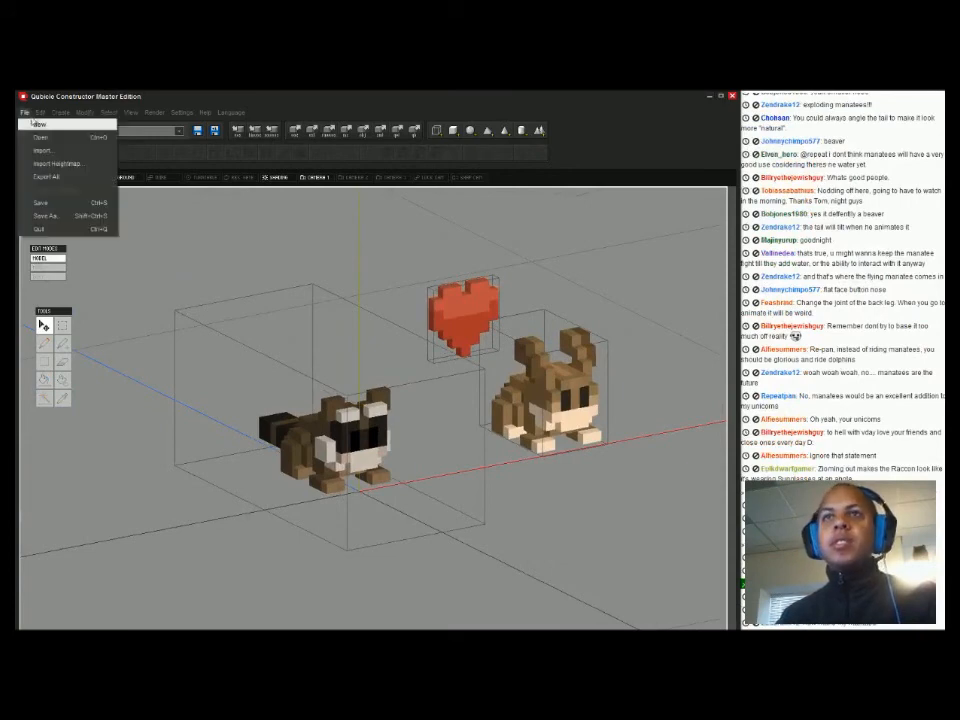
{"action": "left_click", "coordinate": [45, 215]}
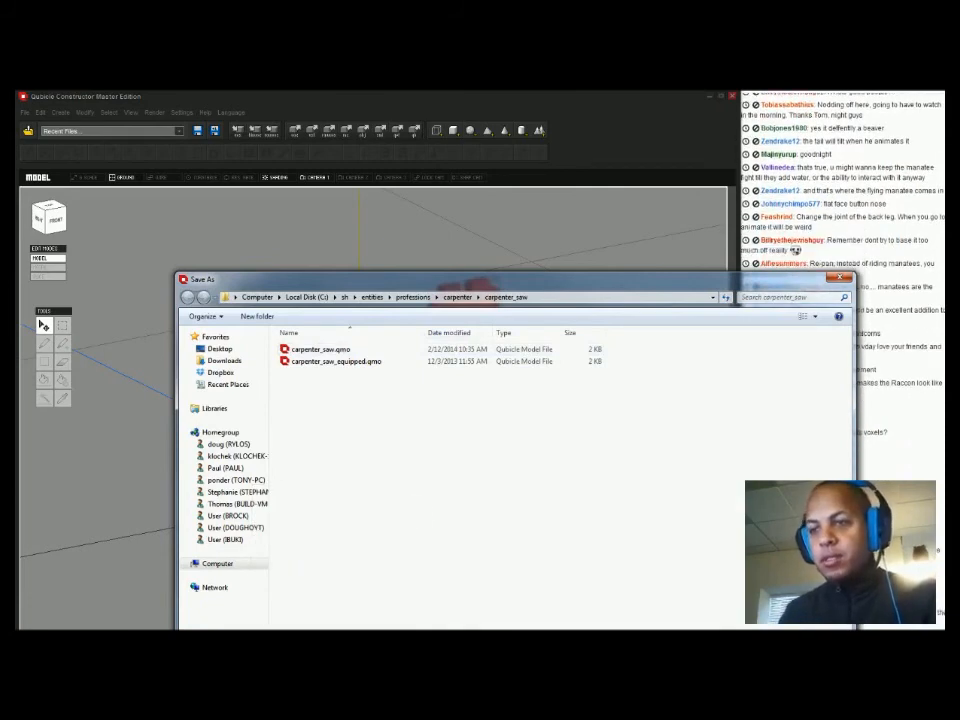
{"action": "key", "text": "Return"}
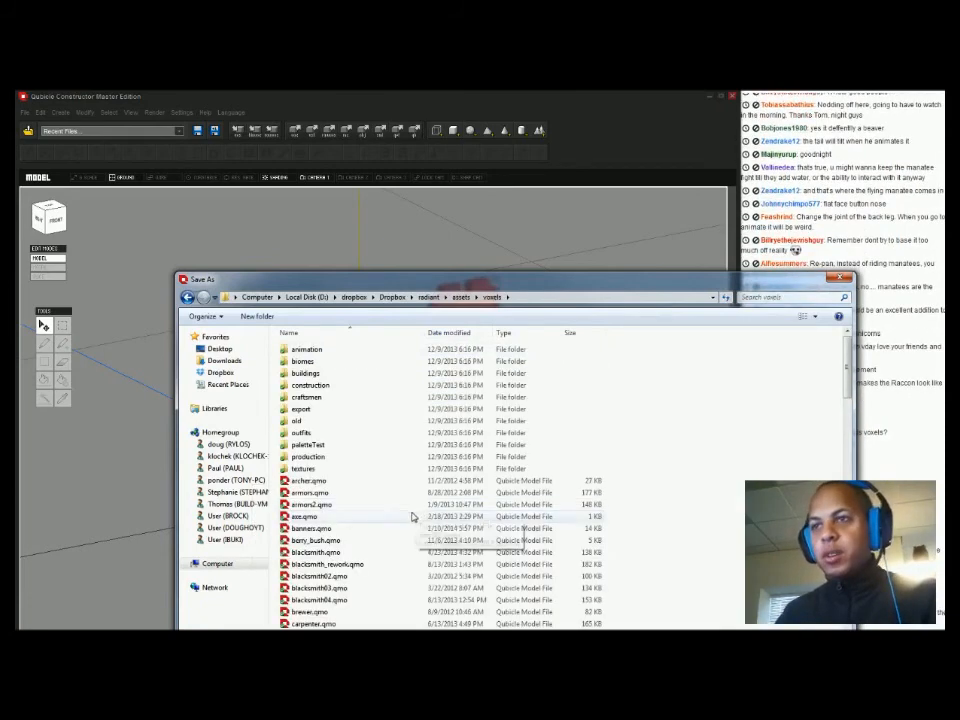
{"action": "left_click", "coordinate": [399, 588]}
{"action": "scroll", "coordinate": [399, 588], "scroll_direction": "down", "scroll_amount": 3}
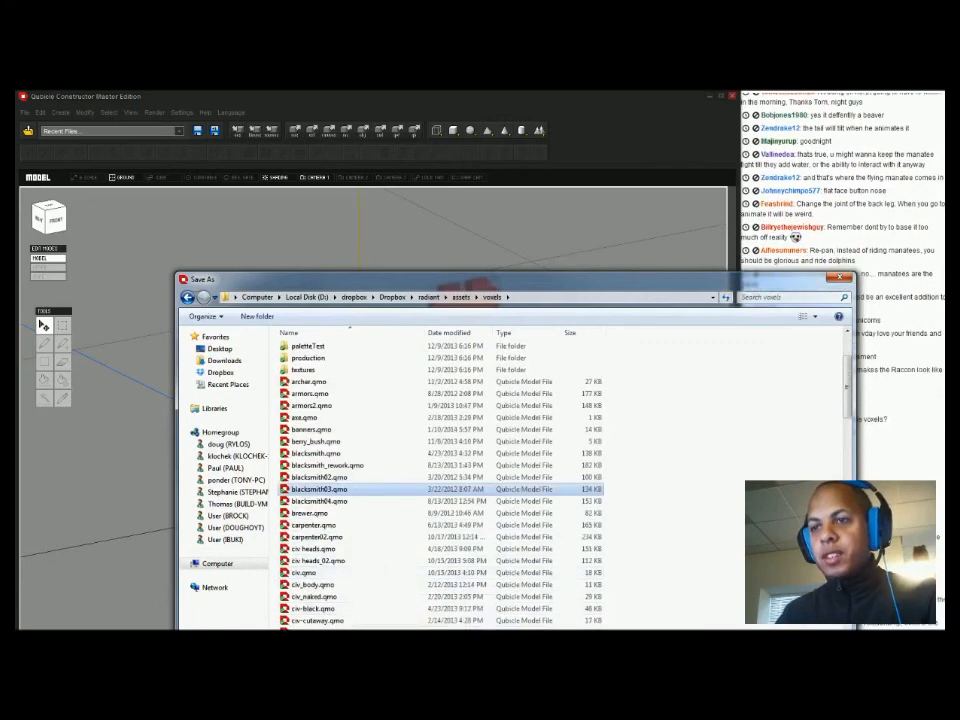
{"action": "scroll", "coordinate": [360, 560], "scroll_direction": "down", "scroll_amount": 8}
{"action": "scroll", "coordinate": [366, 543], "scroll_direction": "down", "scroll_amount": 1}
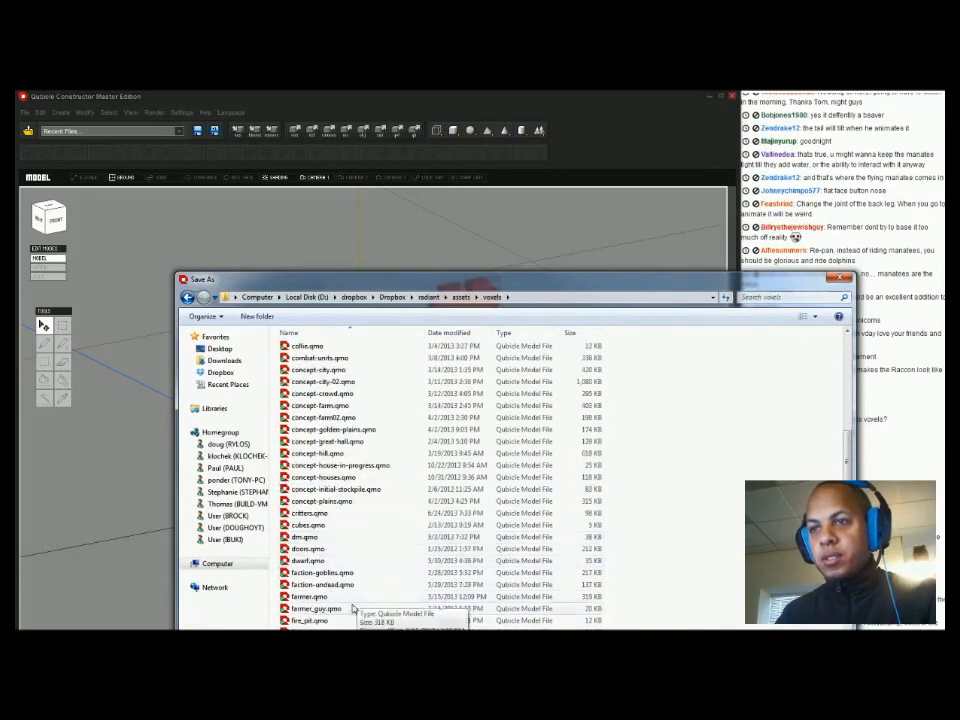
{"action": "left_click", "coordinate": [332, 514]}
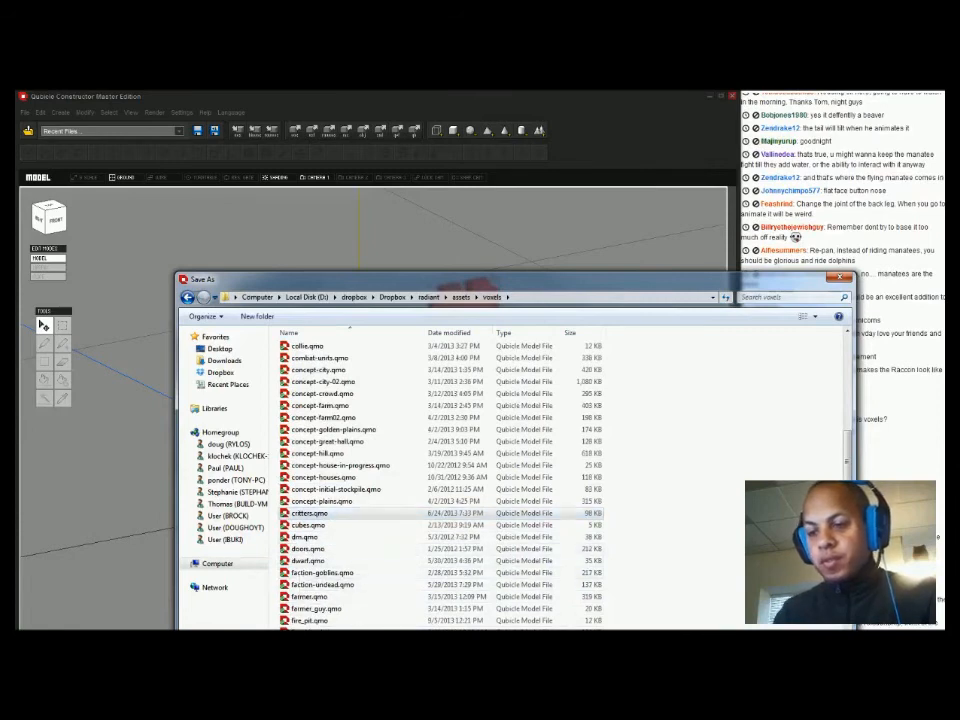
{"action": "key", "text": "Return"}
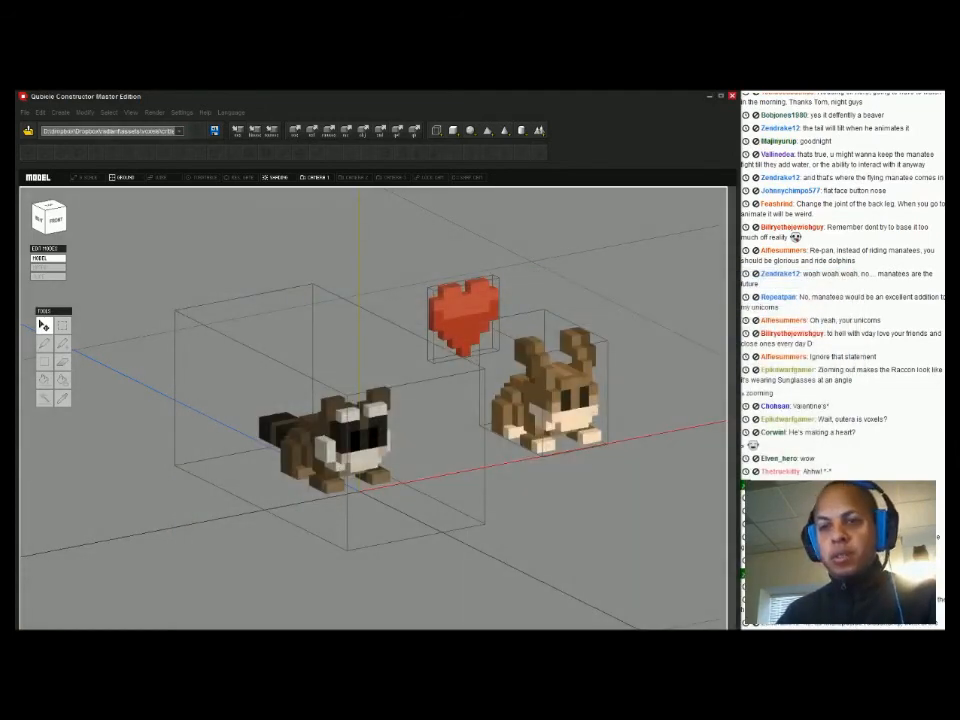
Switch to the browser and close the racoon image search, leaving the Dear Tom live stream forum thread open
{"action": "key", "text": "alt+Tab"}
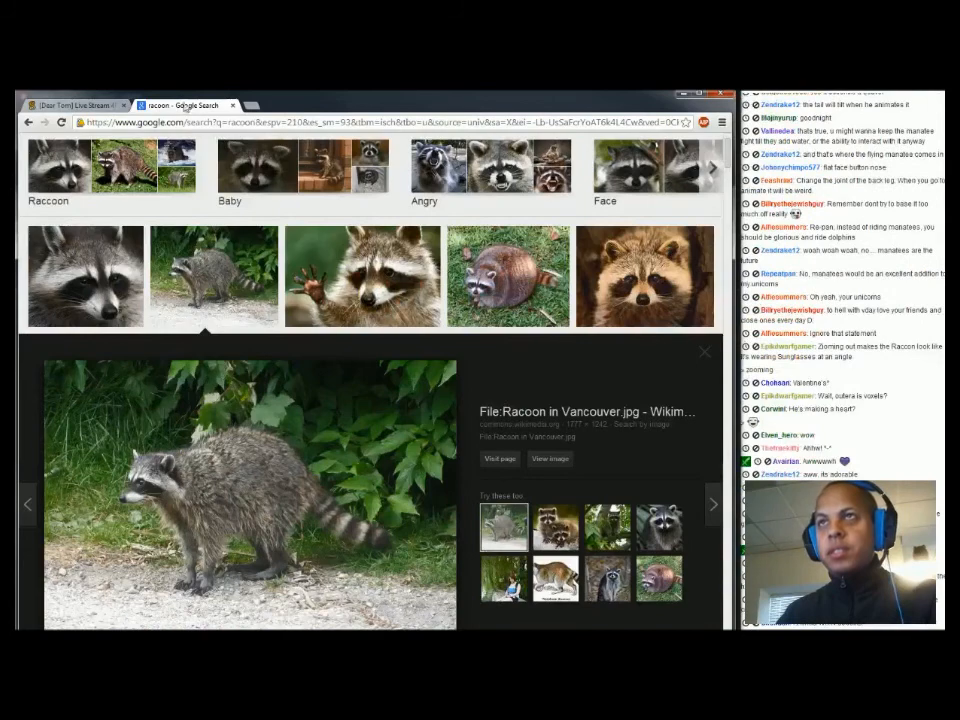
{"action": "key", "text": "ctrl+w"}
{"action": "scroll", "coordinate": [252, 351], "scroll_direction": "down", "scroll_amount": 1}
{"action": "scroll", "coordinate": [248, 348], "scroll_direction": "up", "scroll_amount": 1}
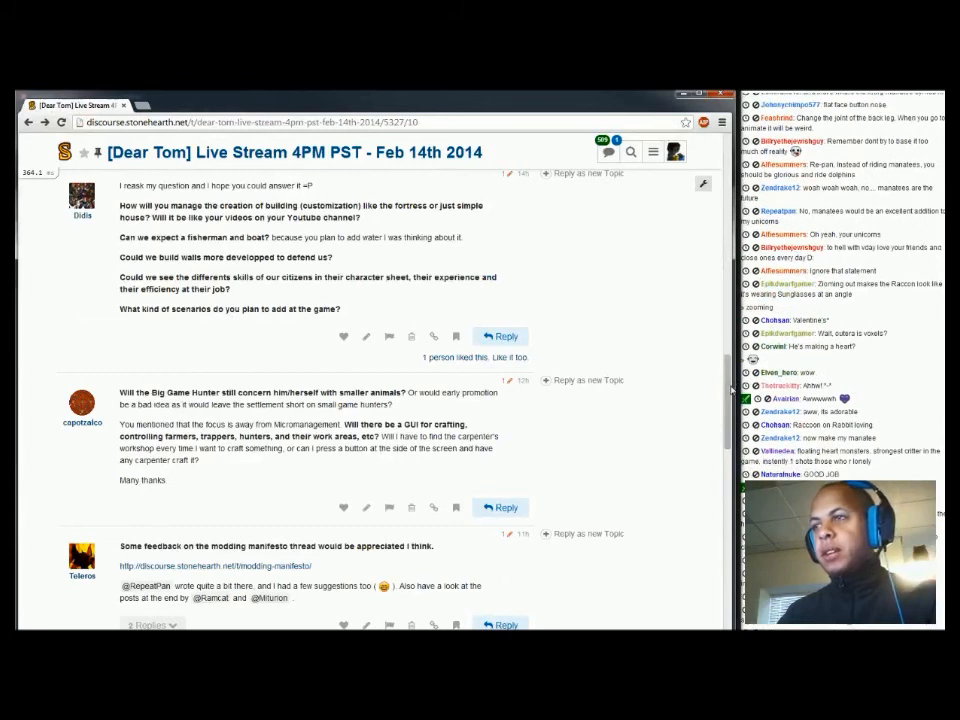
Read the forum questions about the Big Game Hunter and a crafting GUI, and continue to the modding manifesto post
{"action": "left_click_drag", "start_coordinate": [731, 390], "coordinate": [727, 425]}
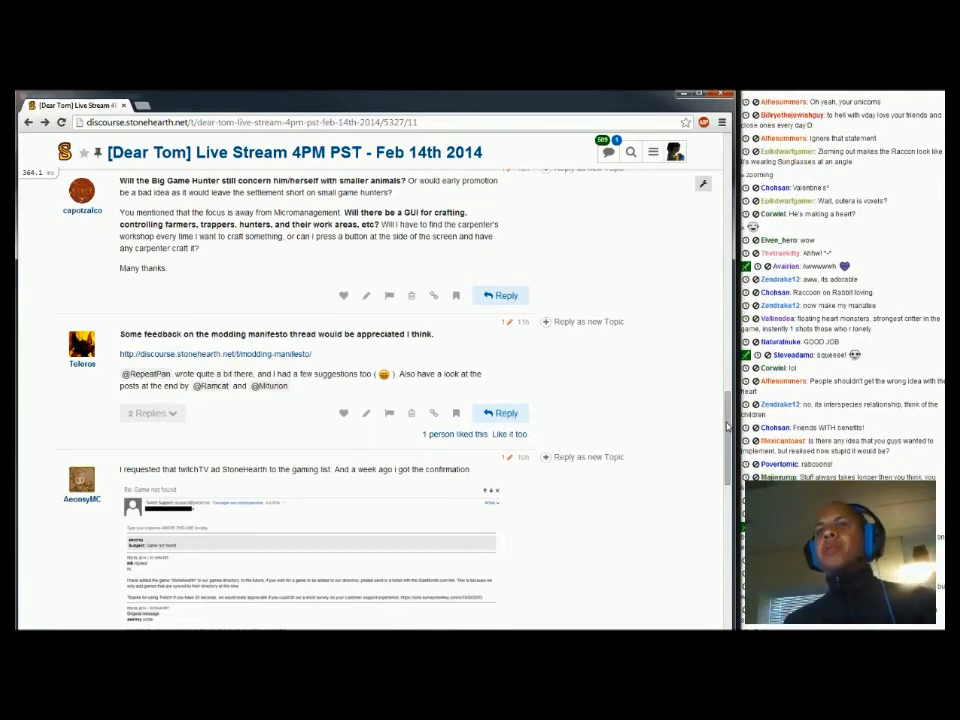
{"action": "left_click_drag", "start_coordinate": [345, 212], "coordinate": [380, 225]}
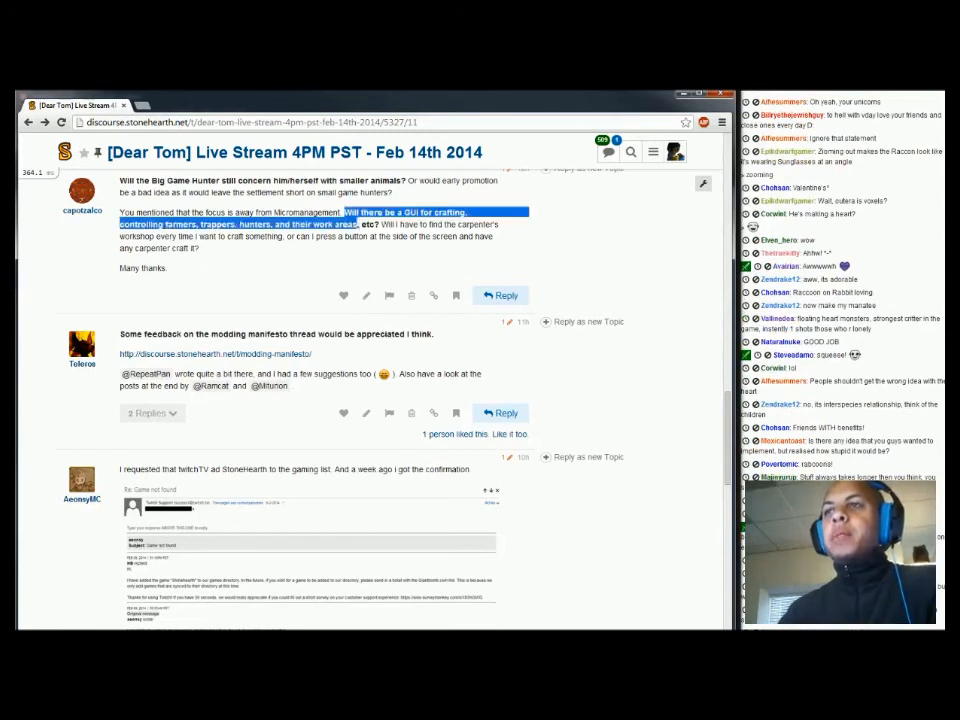
{"action": "left_click", "coordinate": [381, 226]}
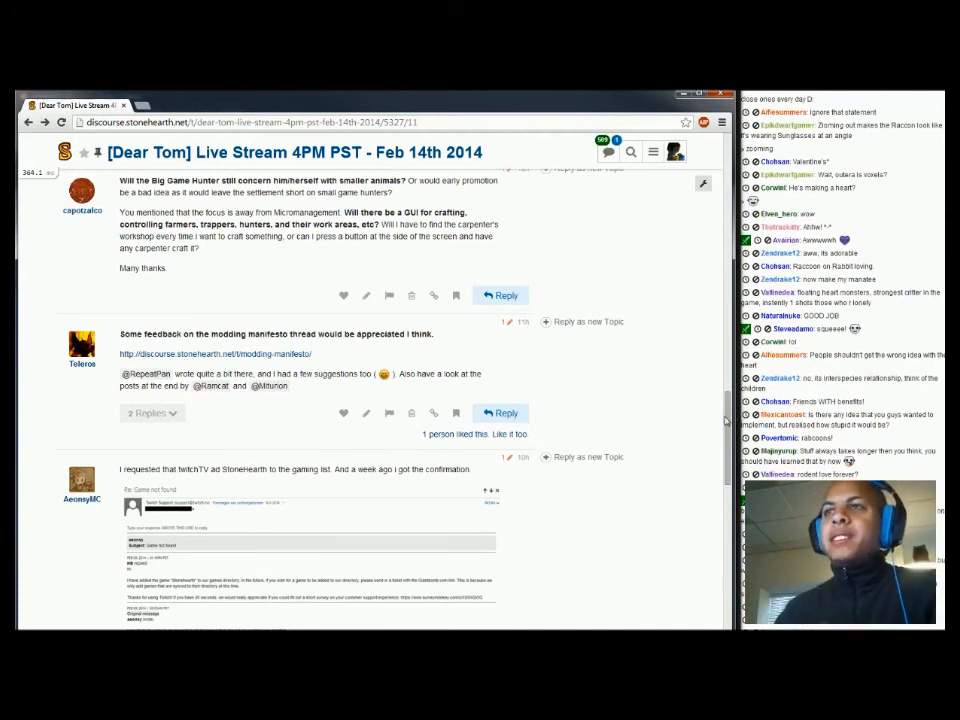
{"action": "left_click_drag", "start_coordinate": [727, 421], "coordinate": [731, 424]}
{"action": "left_click_drag", "start_coordinate": [735, 424], "coordinate": [740, 428]}
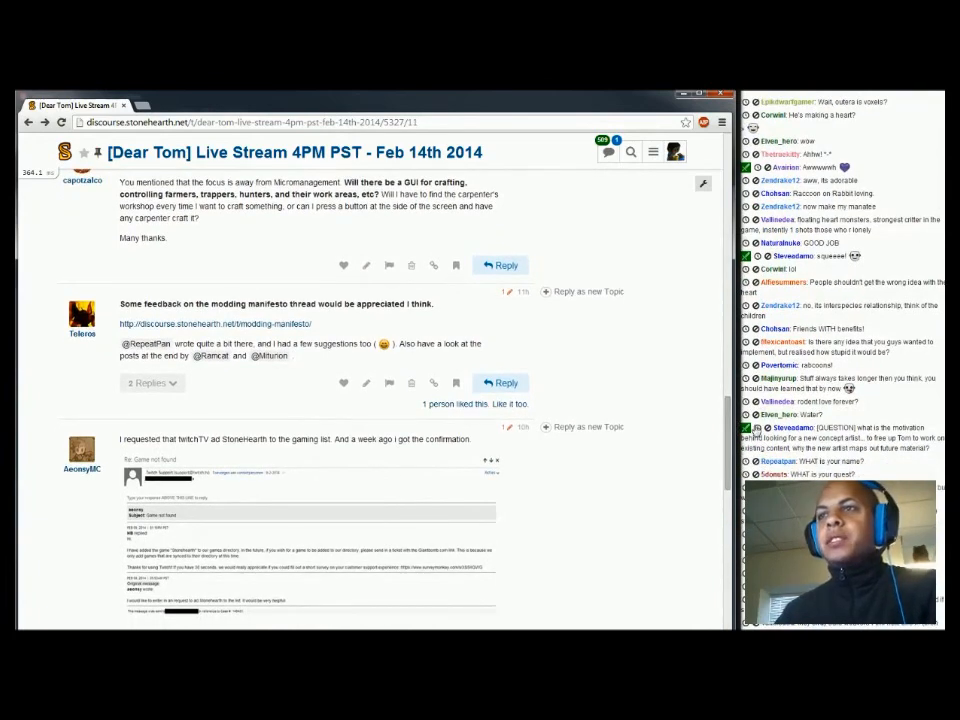
{"action": "left_click_drag", "start_coordinate": [729, 428], "coordinate": [724, 449]}
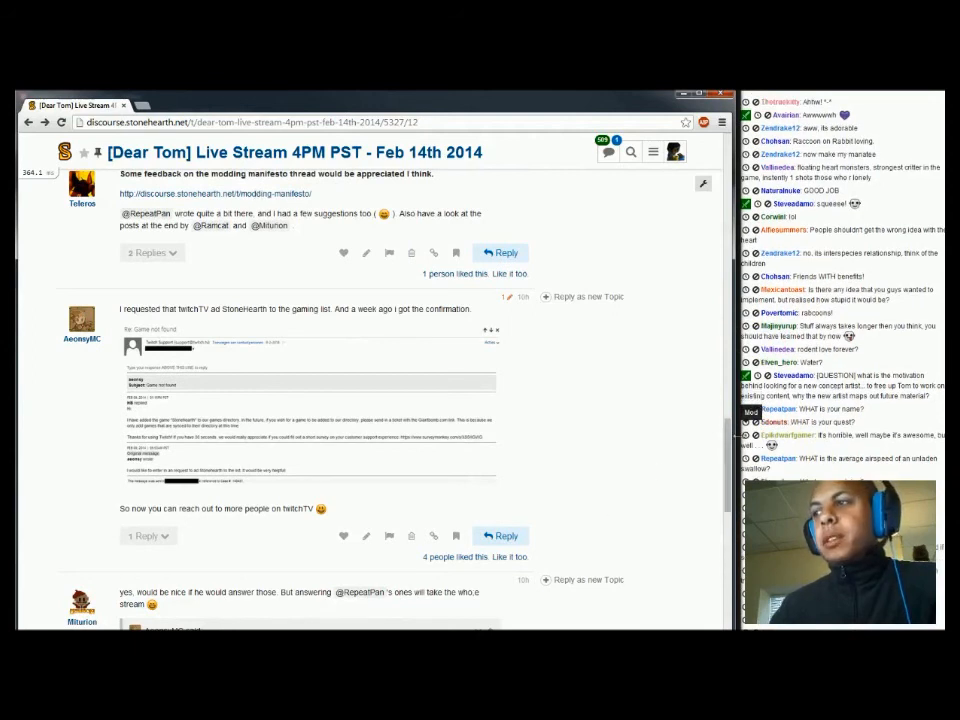
Enlarge the Twitch support reply image in the post about the gaming list, read it, and close it
{"action": "scroll", "coordinate": [723, 460], "scroll_direction": "down", "scroll_amount": 1}
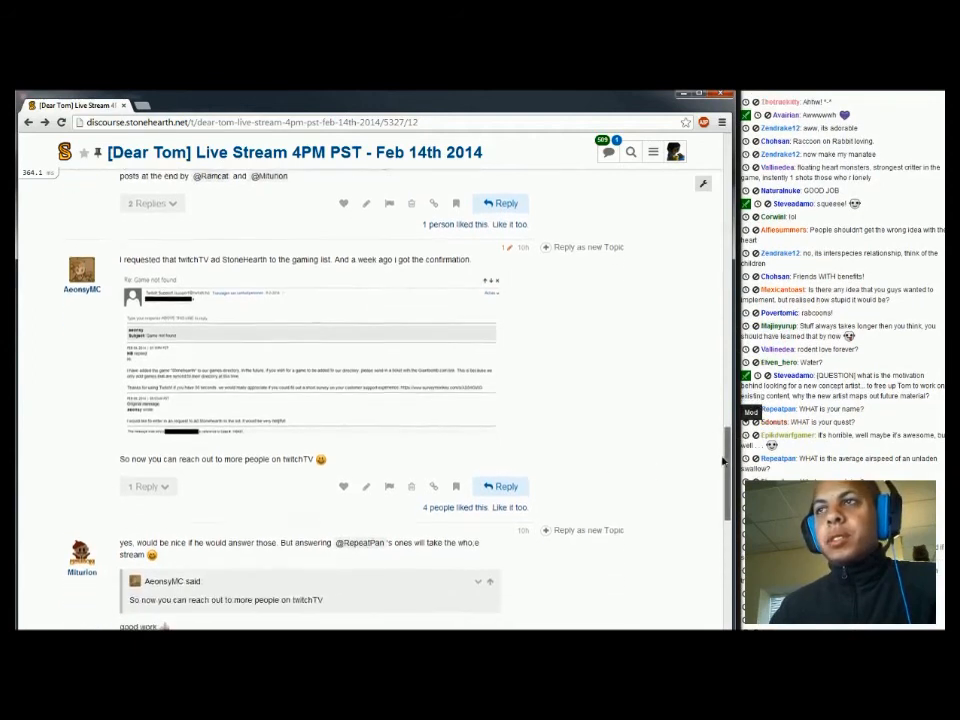
{"action": "scroll", "coordinate": [723, 460], "scroll_direction": "down", "scroll_amount": 2}
{"action": "scroll", "coordinate": [722, 463], "scroll_direction": "up", "scroll_amount": 1}
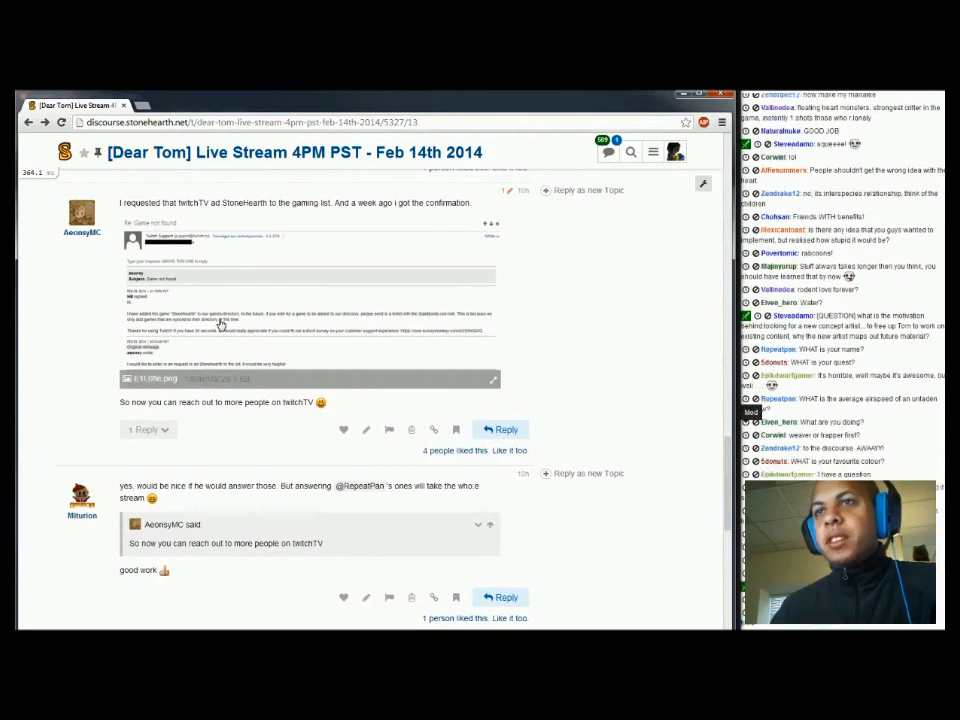
{"action": "left_click", "coordinate": [210, 318]}
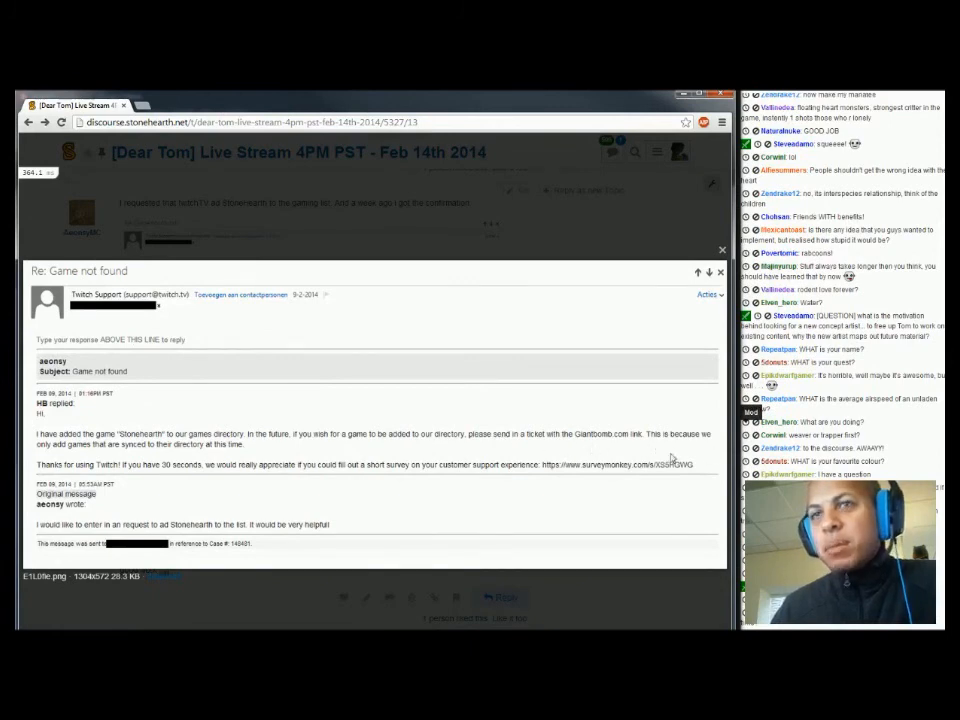
{"action": "left_click", "coordinate": [722, 249]}
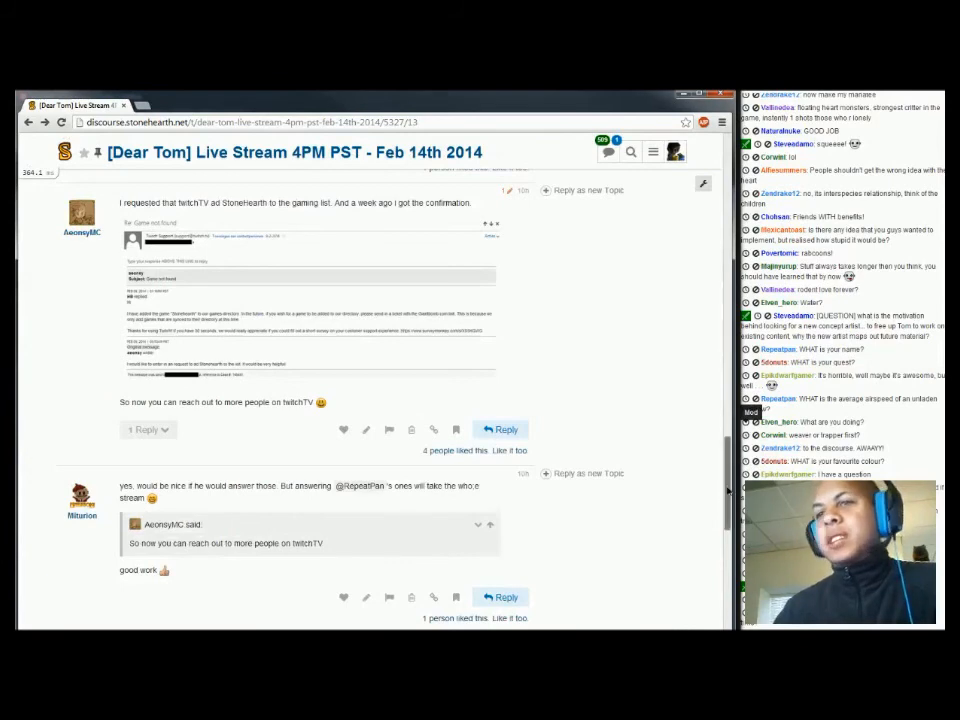
Read the remaining forum posts from the weaver question through the modding requests to the latest animal and worker questions
{"action": "scroll", "coordinate": [725, 507], "scroll_direction": "down", "scroll_amount": 2}
{"action": "left_click_drag", "start_coordinate": [725, 507], "coordinate": [716, 568]}
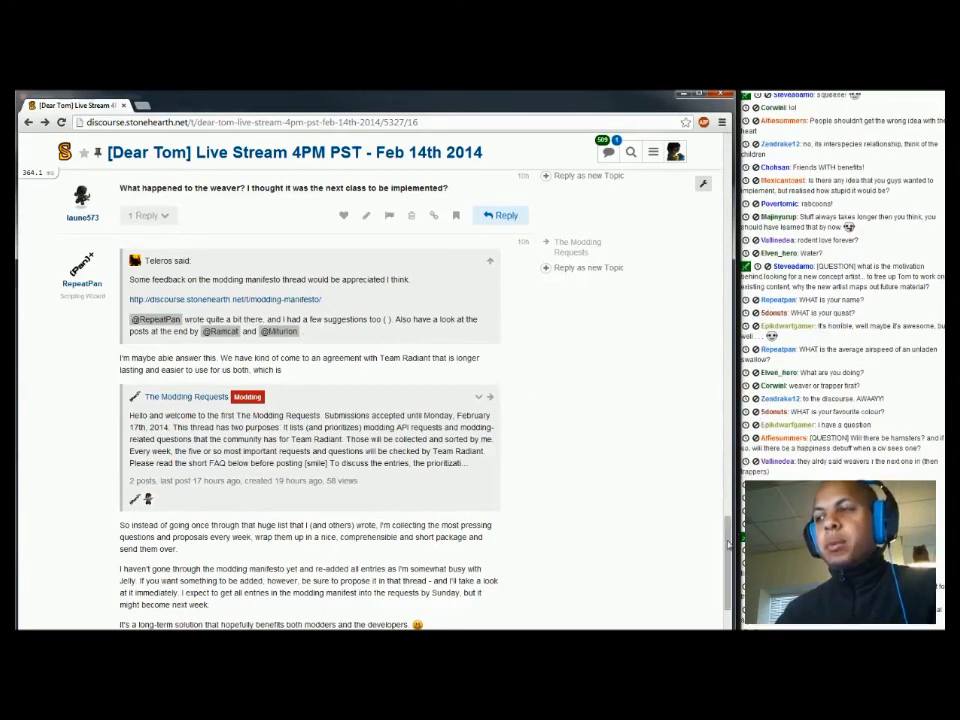
{"action": "scroll", "coordinate": [731, 547], "scroll_direction": "down", "scroll_amount": 1}
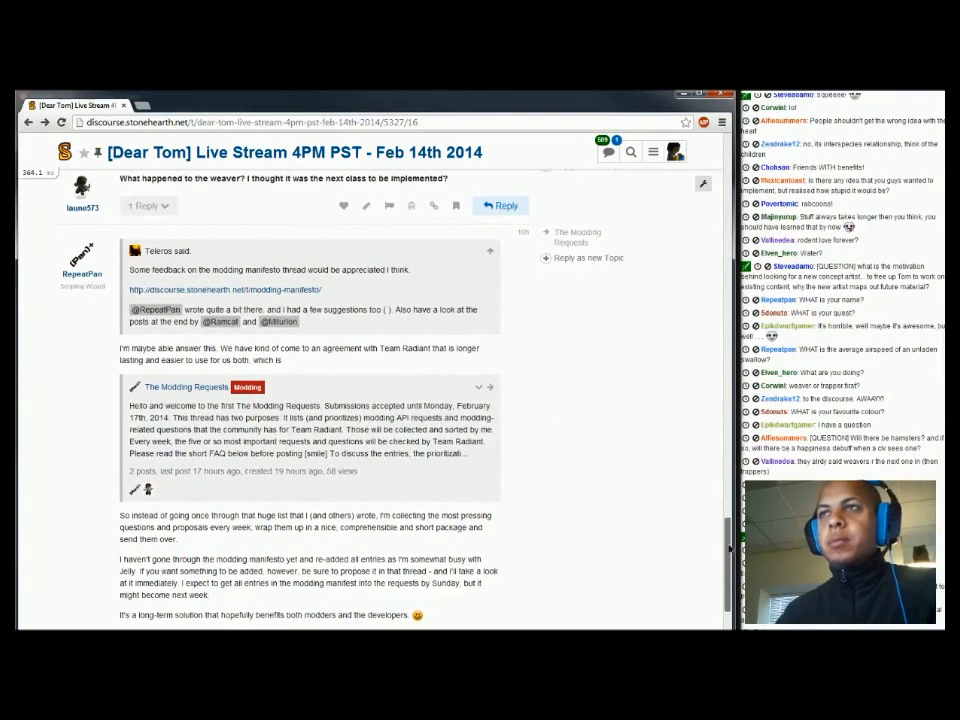
{"action": "left_click_drag", "start_coordinate": [731, 547], "coordinate": [738, 639]}
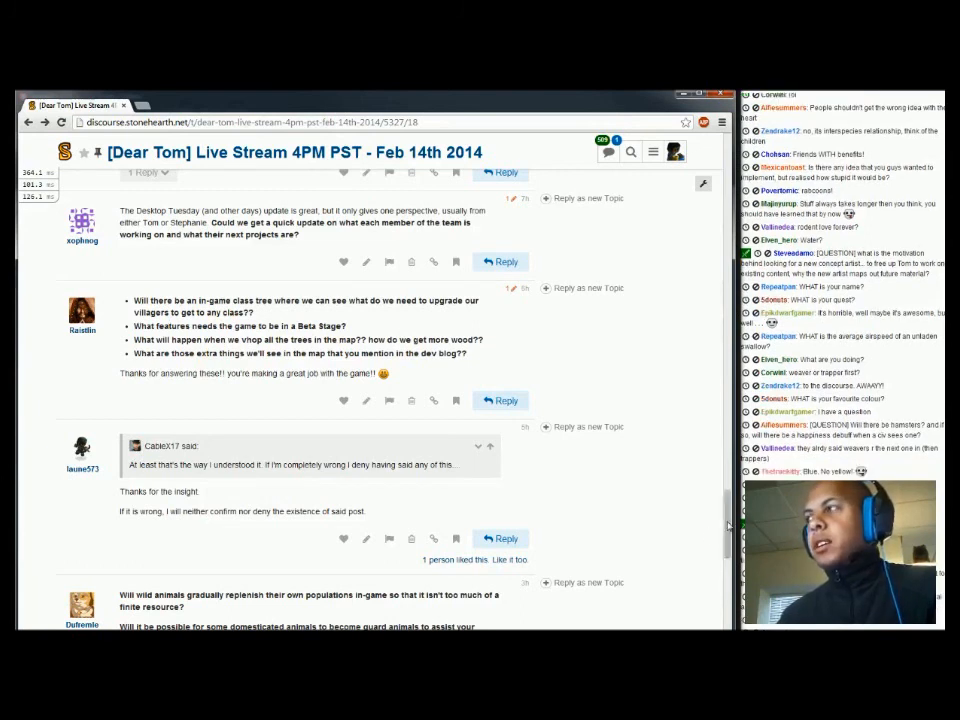
{"action": "scroll", "coordinate": [729, 524], "scroll_direction": "down", "scroll_amount": 1}
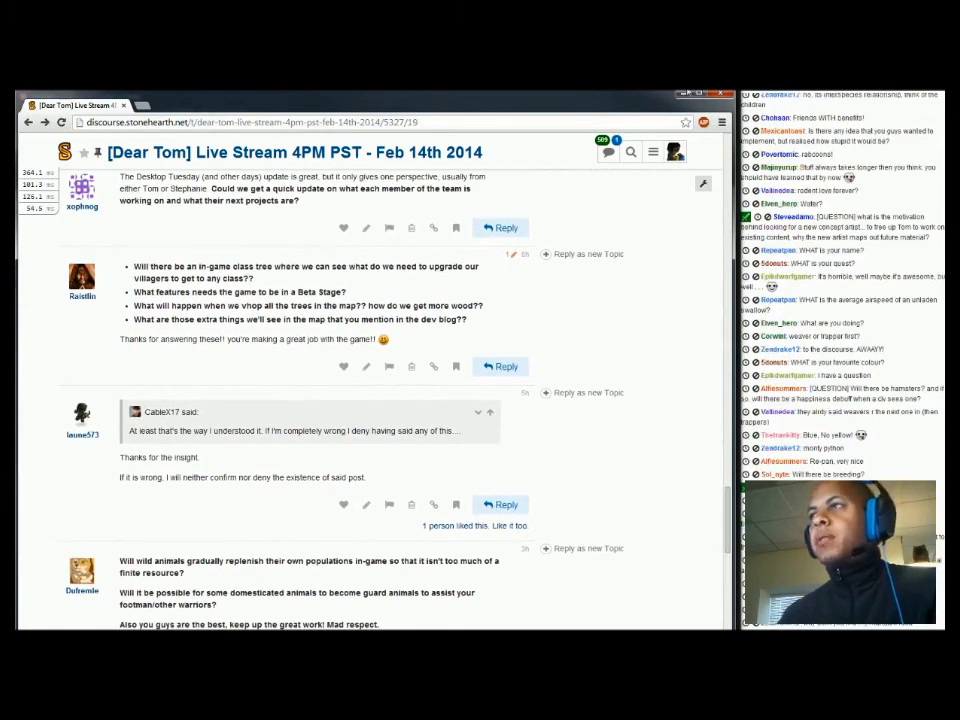
{"action": "scroll", "coordinate": [720, 478], "scroll_direction": "down", "scroll_amount": 15}
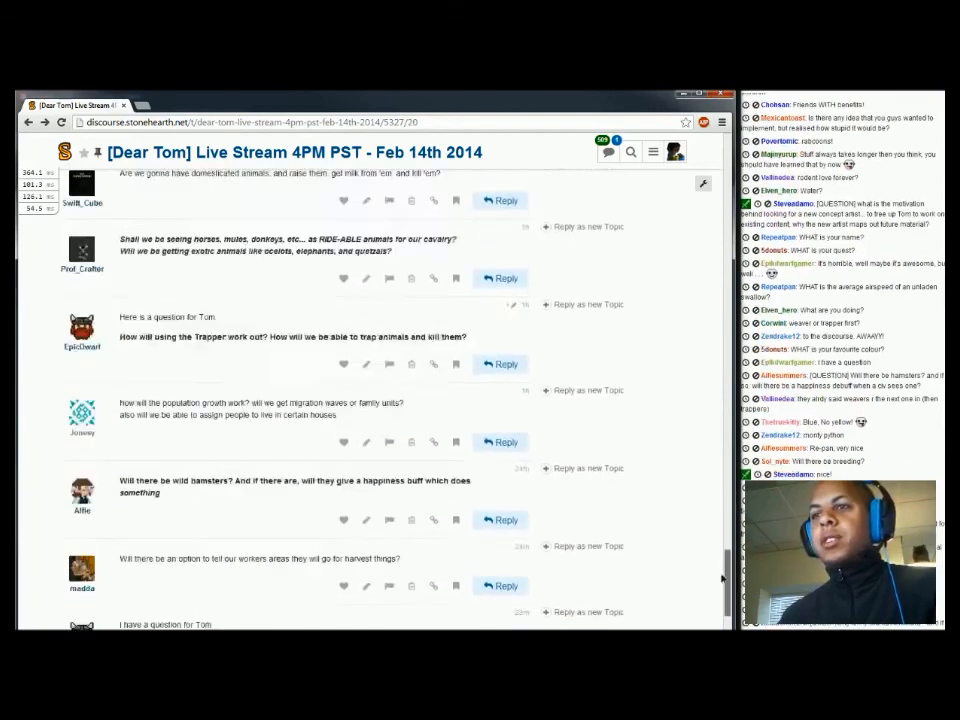
{"action": "scroll", "coordinate": [716, 374], "scroll_direction": "down", "scroll_amount": 5}
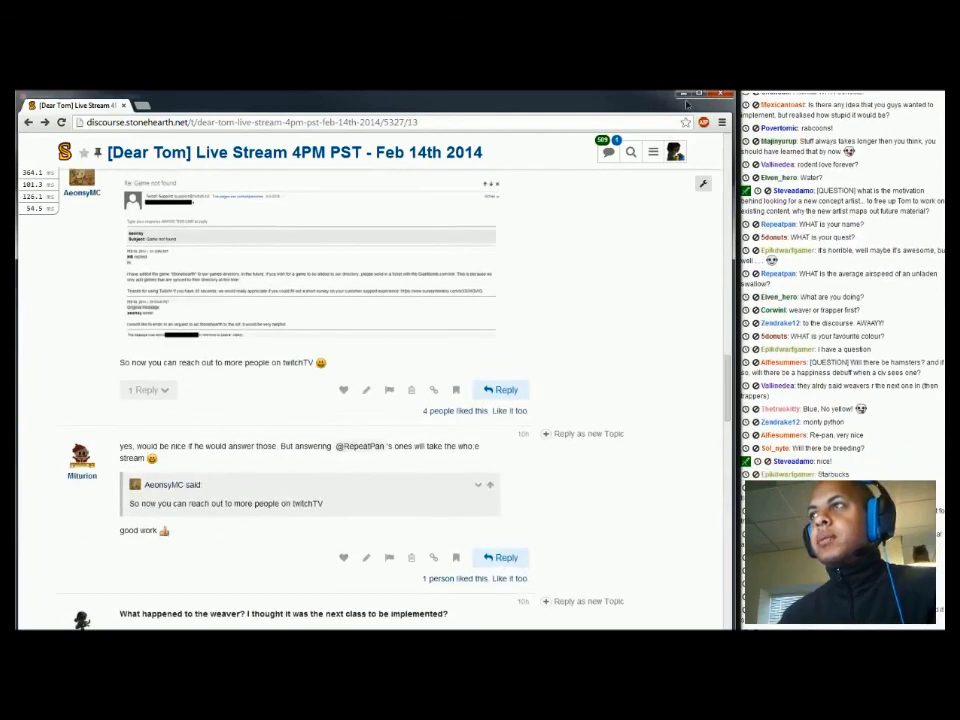
Switch back to Qubicle Constructor and shift the heart slightly along the red axis to centre it between the two animals
{"action": "key", "text": "alt+Tab"}
{"action": "right_click_drag", "start_coordinate": [480, 420], "coordinate": [425, 415]}
{"action": "left_click", "coordinate": [500, 332]}
{"action": "left_click_drag", "start_coordinate": [568, 330], "coordinate": [556, 330]}
{"action": "left_click", "coordinate": [590, 290]}
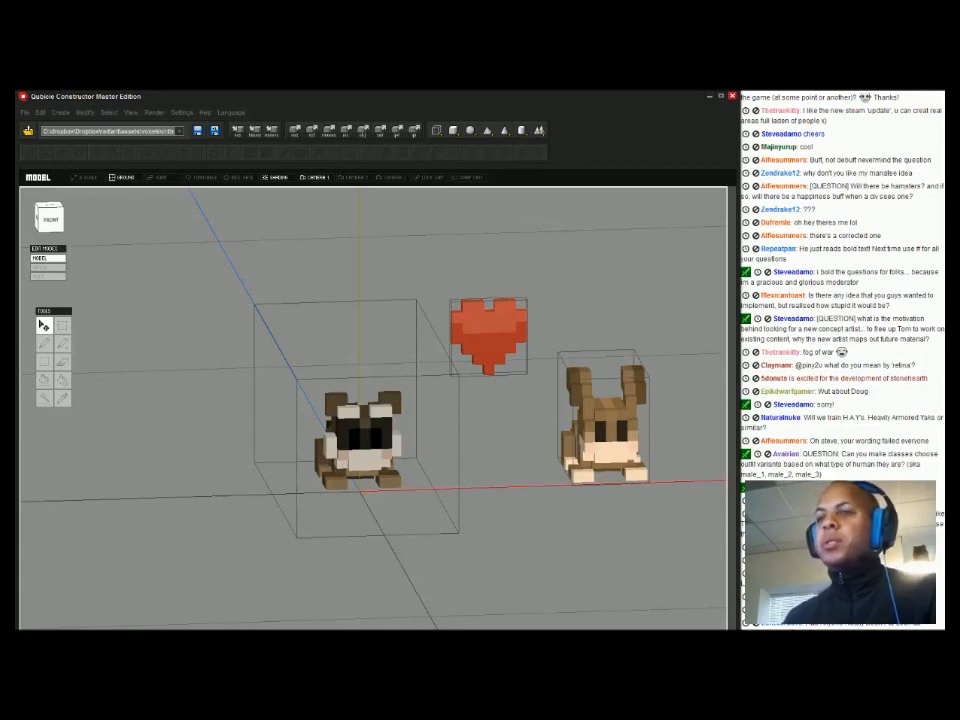
Paint both of the raccoon's eyes bright orange-red and return to the whole model
{"action": "key", "text": "Tab"}
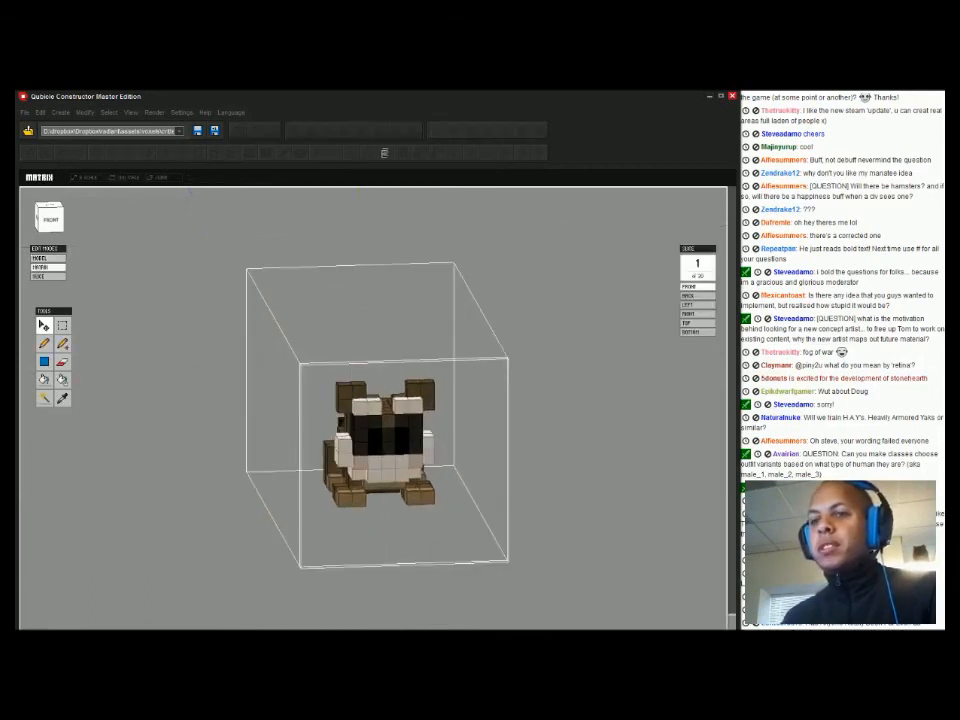
{"action": "left_click", "coordinate": [44, 343]}
{"action": "left_click", "coordinate": [375, 448]}
{"action": "left_click", "coordinate": [375, 435]}
{"action": "left_click", "coordinate": [402, 434]}
{"action": "key", "text": "Tab"}
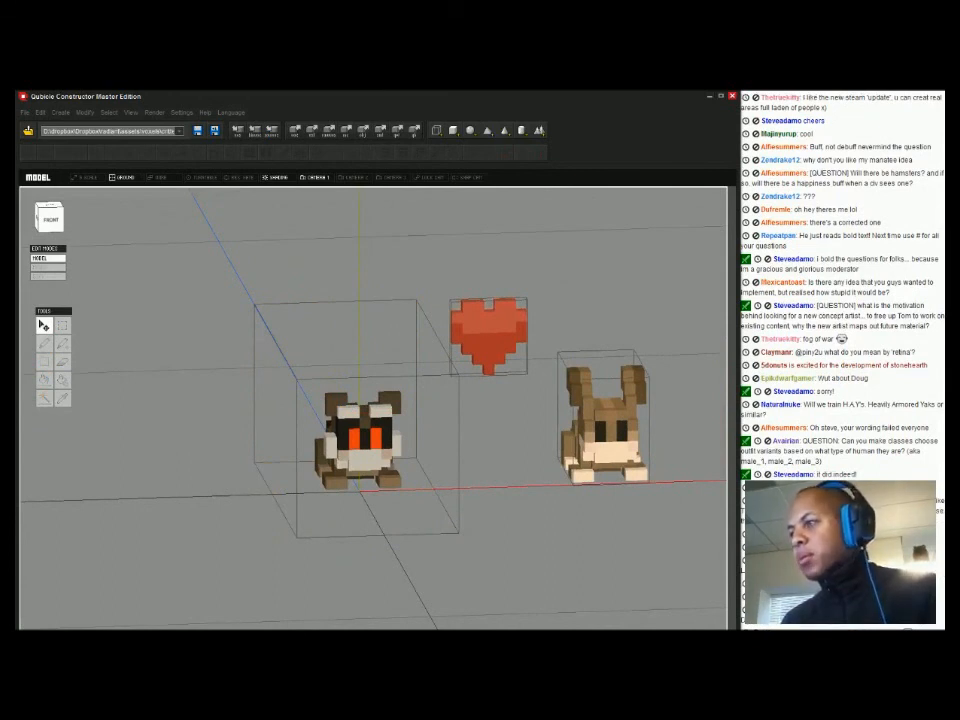
Repaint the raccoon's two eyes white, two voxels high each, and return to the whole model
{"action": "scroll", "coordinate": [373, 408], "scroll_direction": "down", "scroll_amount": 1}
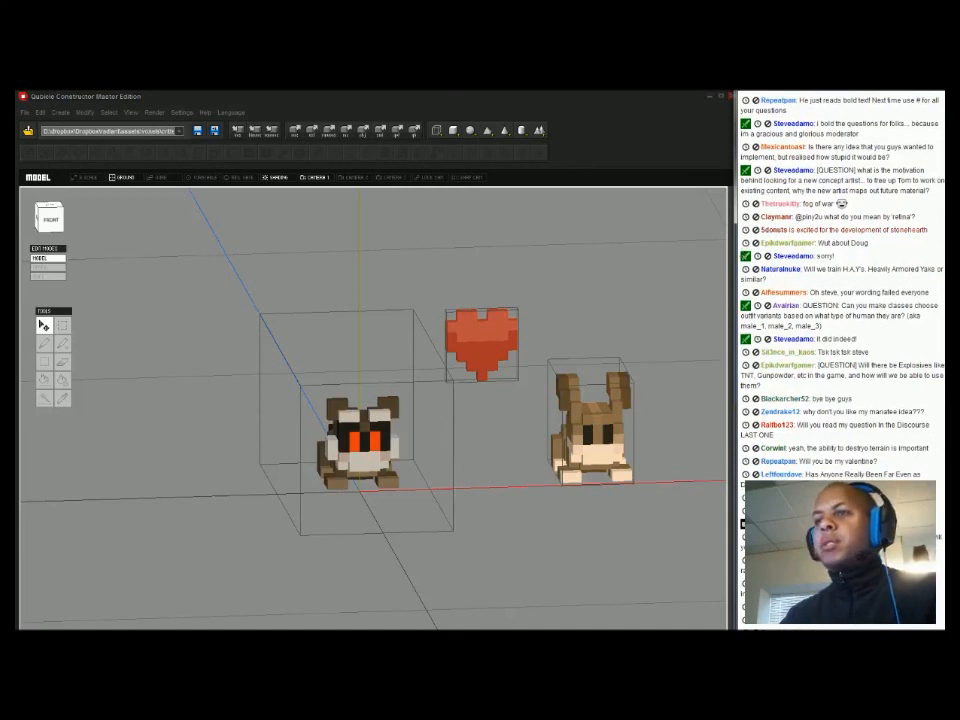
{"action": "double_click", "coordinate": [362, 448]}
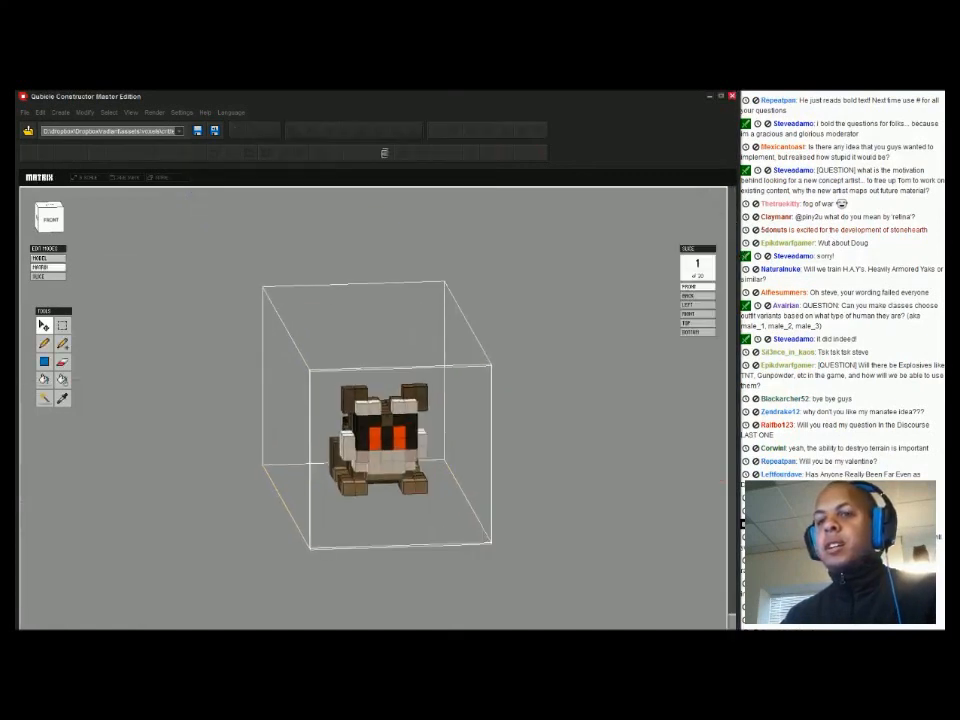
{"action": "key", "text": "b"}
{"action": "left_click", "coordinate": [375, 432]}
{"action": "left_click", "coordinate": [375, 444]}
{"action": "left_click", "coordinate": [400, 432]}
{"action": "left_click", "coordinate": [400, 444]}
{"action": "key", "text": "Tab"}
{"action": "right_click_drag", "start_coordinate": [400, 444], "coordinate": [430, 440]}
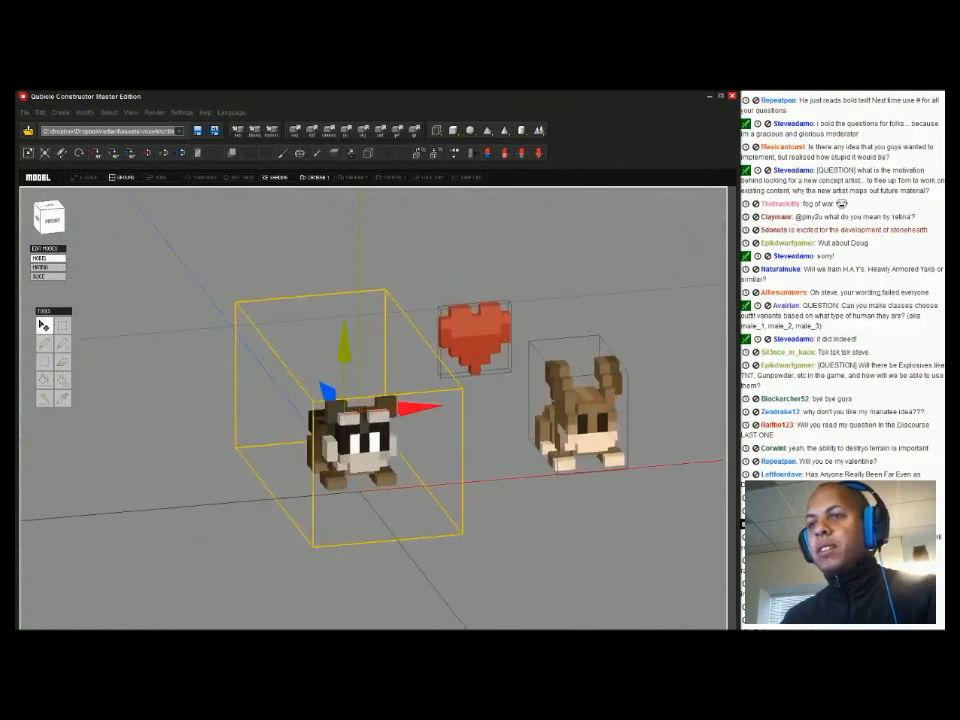
Reopen the raccoon for voxel editing with the pencil, return to the whole model, and save the scene
{"action": "key", "text": "Tab"}
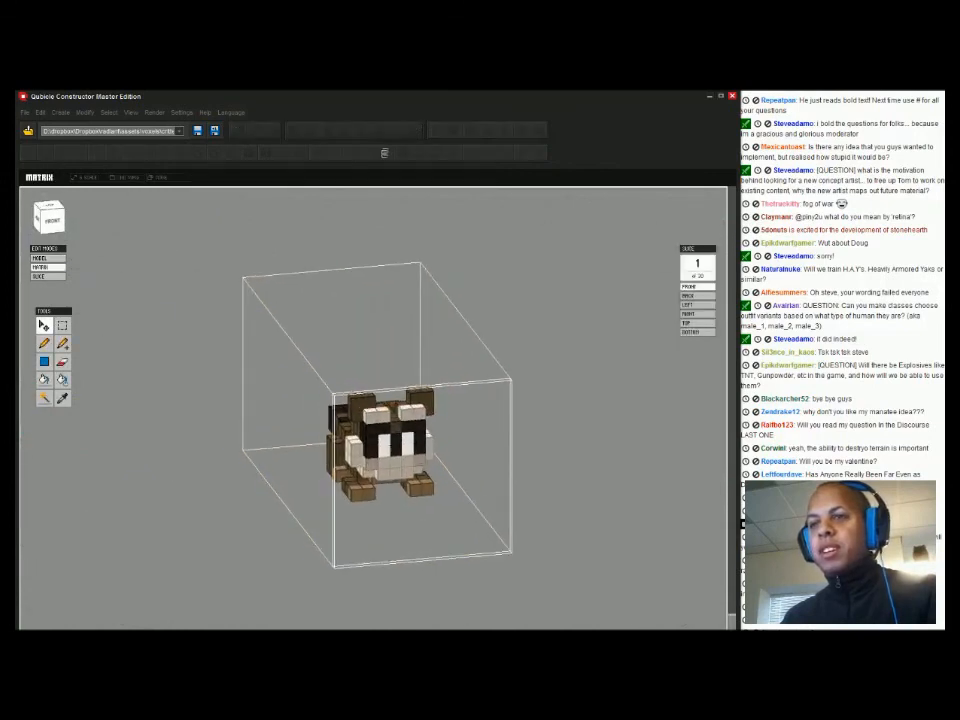
{"action": "key", "text": "b"}
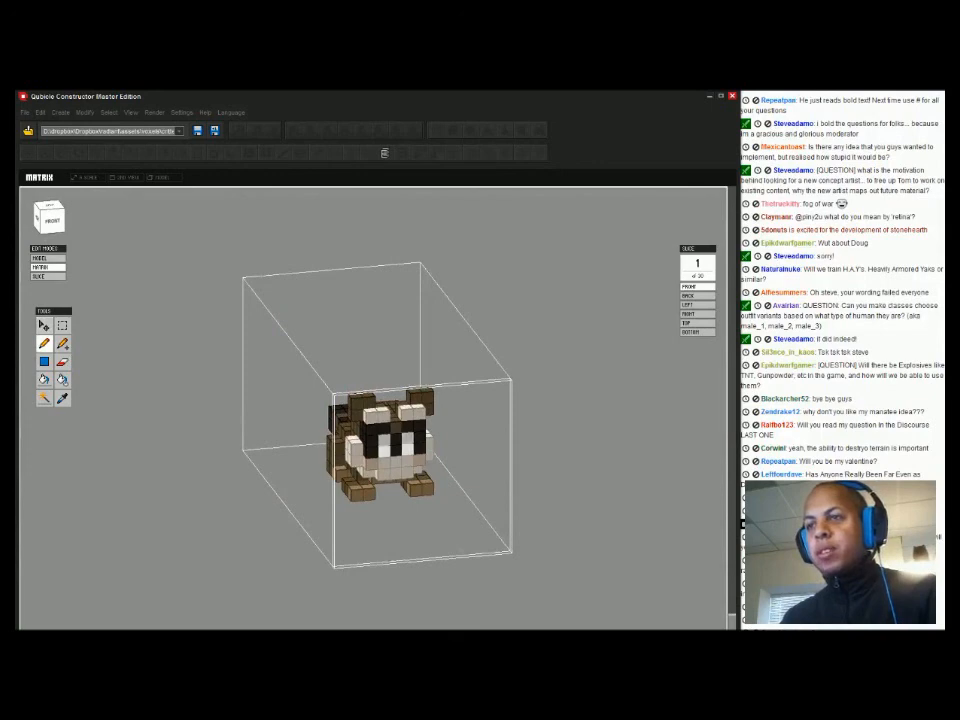
{"action": "key", "text": "Tab"}
{"action": "right_click_drag", "start_coordinate": [370, 410], "coordinate": [460, 390]}
{"action": "scroll", "coordinate": [420, 413], "scroll_direction": "down", "scroll_amount": 2}
{"action": "key", "text": "ctrl+s"}
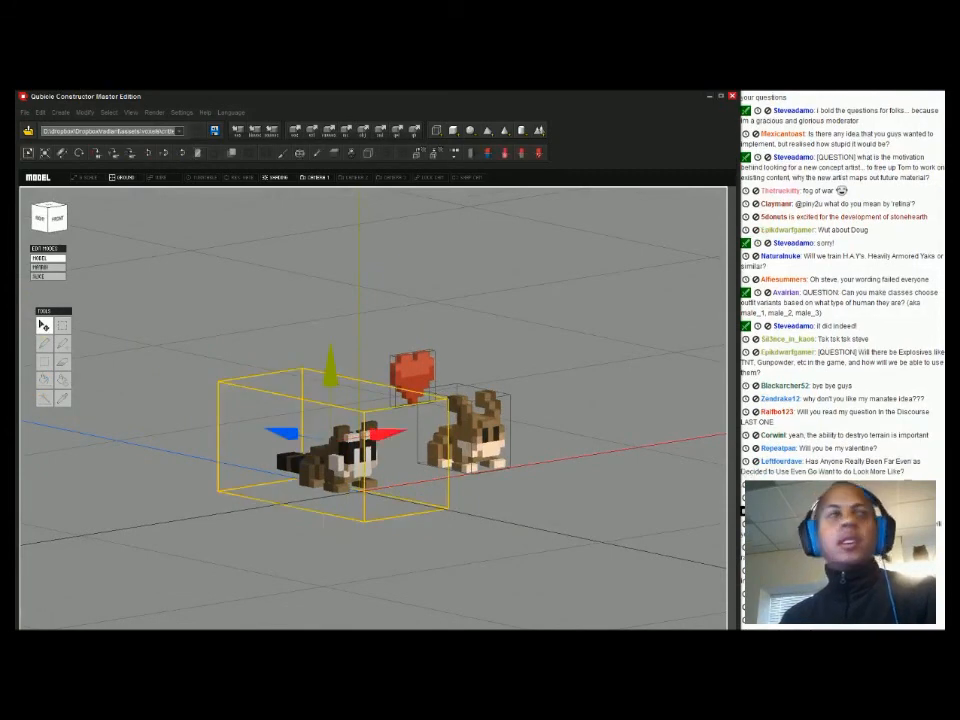